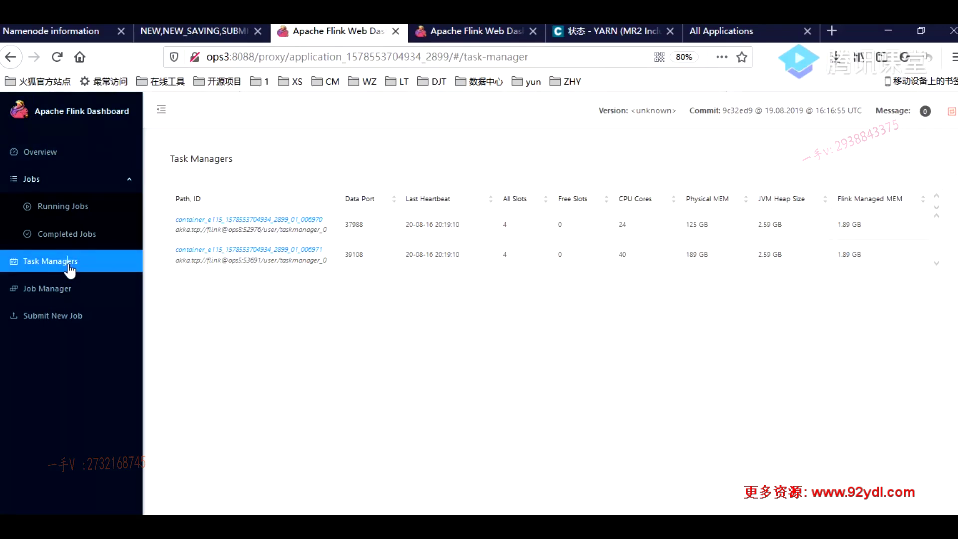
pyautogui.click(233, 42)
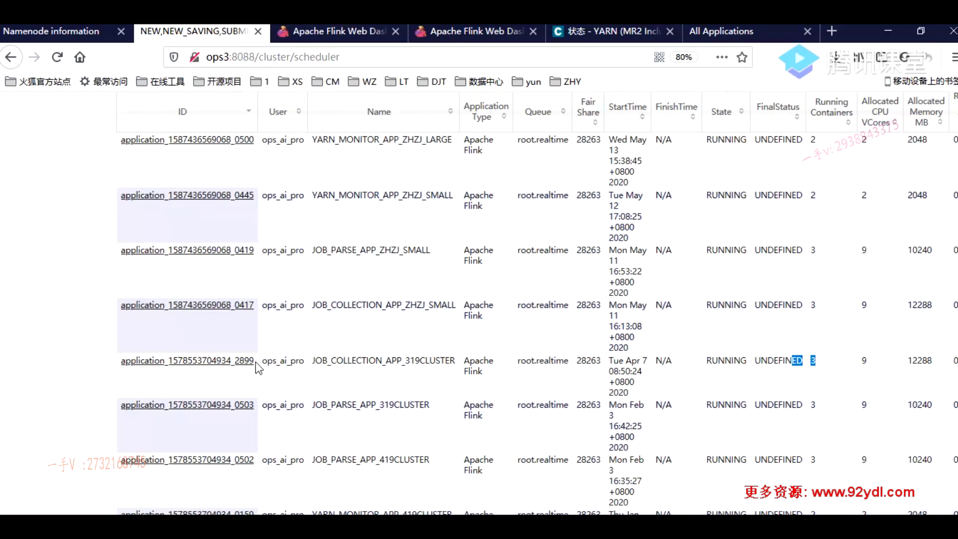
pyautogui.rightClick(235, 360)
pyautogui.click(255, 367)
pyautogui.click(295, 31)
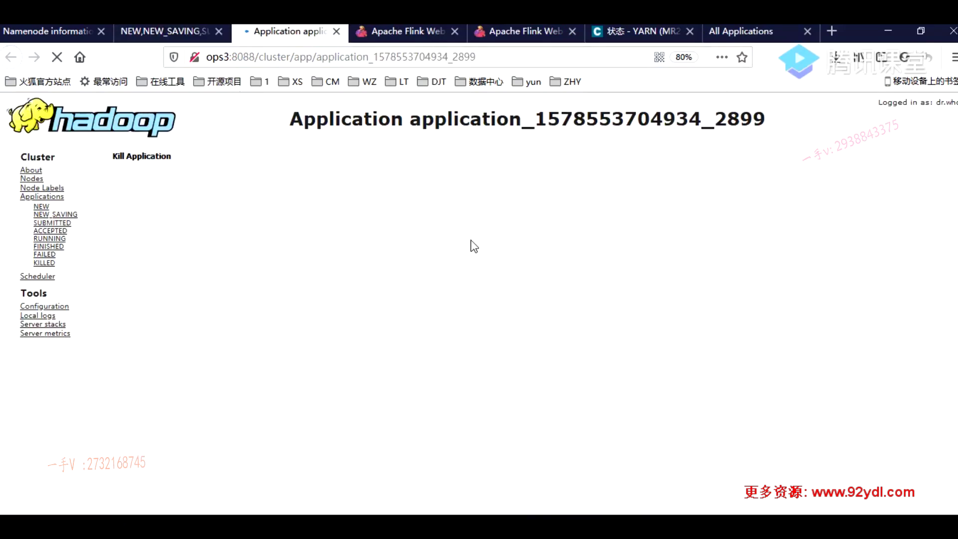
pyautogui.scroll(-3, 478, 235)
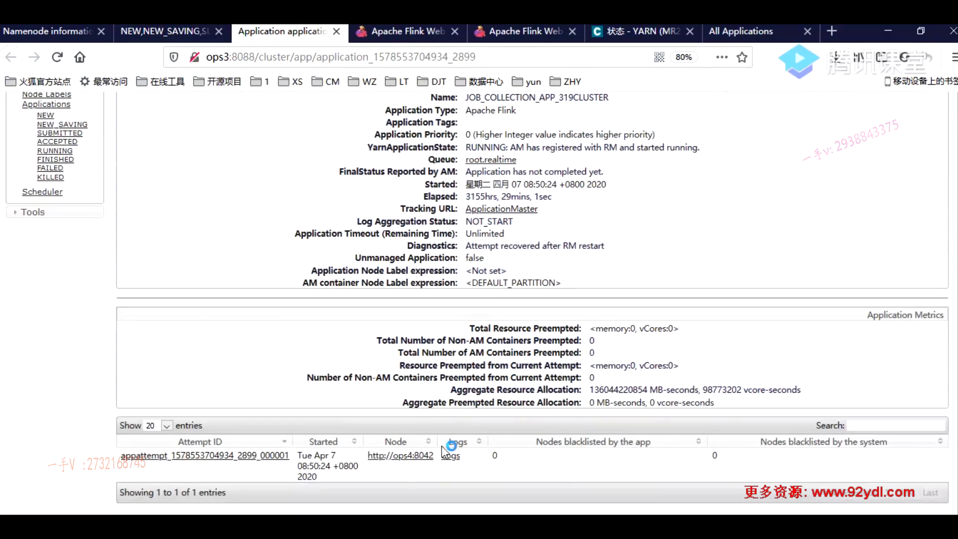
# Switch to the SecureCRT terminal, exit the ops8 session and connect to ops4 over SSH
pyautogui.hotkey('alt', 'Tab')
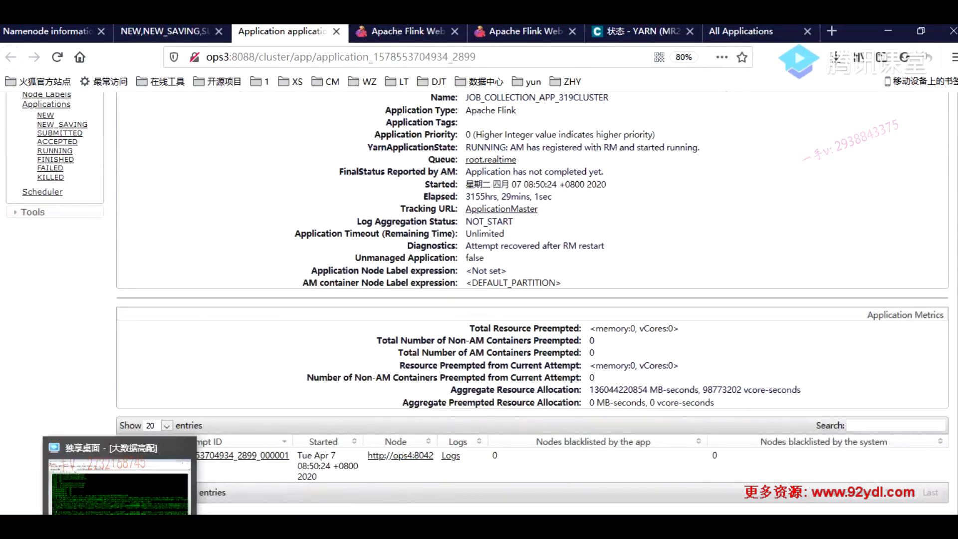
pyautogui.write('exit')
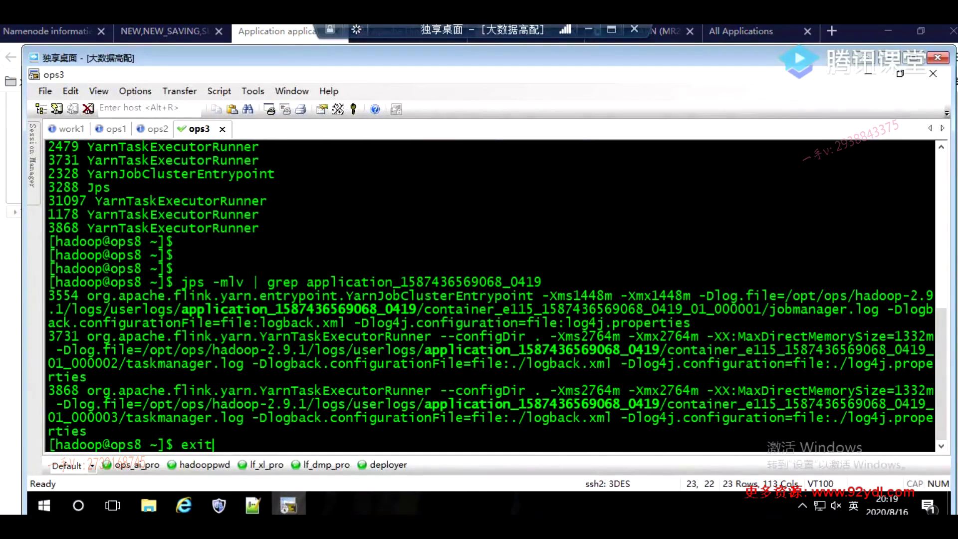
pyautogui.press('Return')
pyautogui.press('Return')
pyautogui.press('Return')
pyautogui.write('ssh ops')
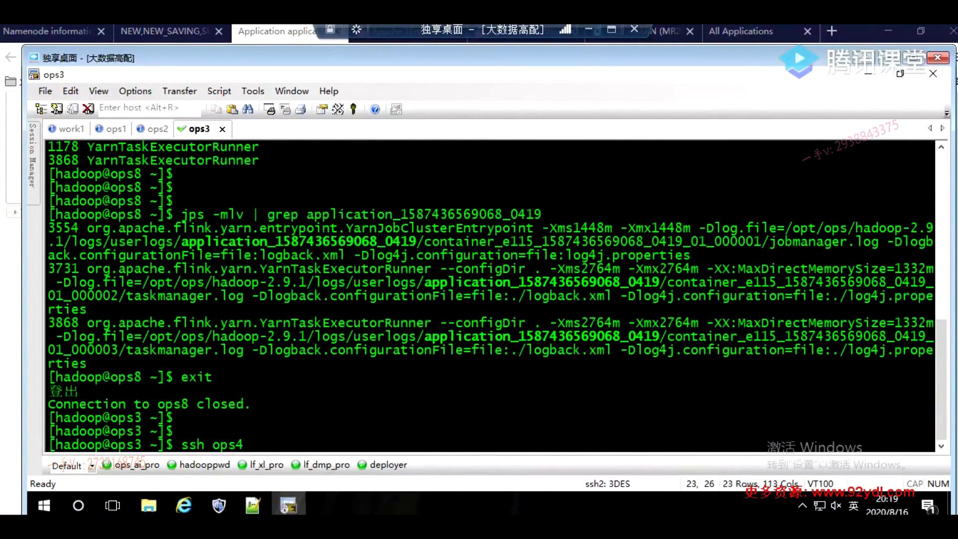
pyautogui.write('4')
pyautogui.press('Return')
pyautogui.press('Return')
pyautogui.press('Return')
pyautogui.write('j')
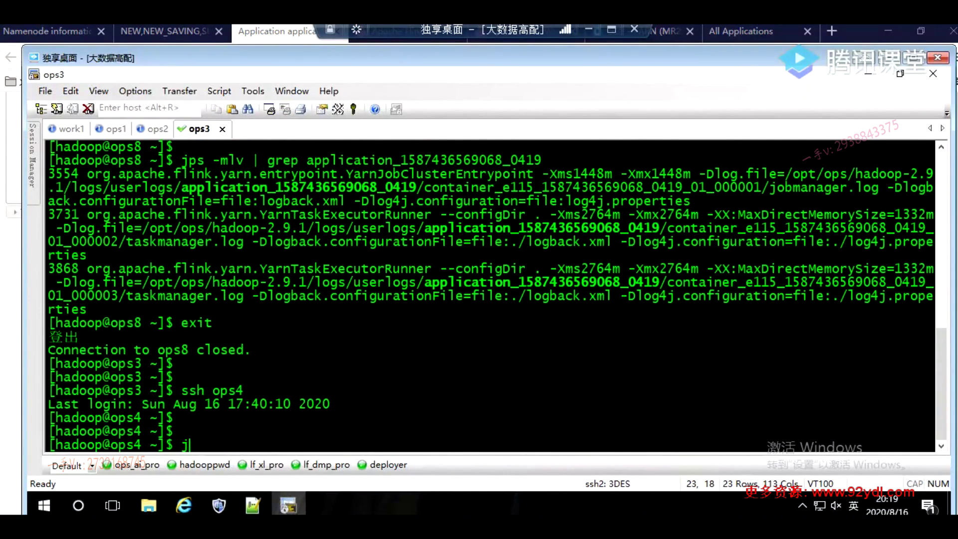
pyautogui.write('ps -mlv | grep')
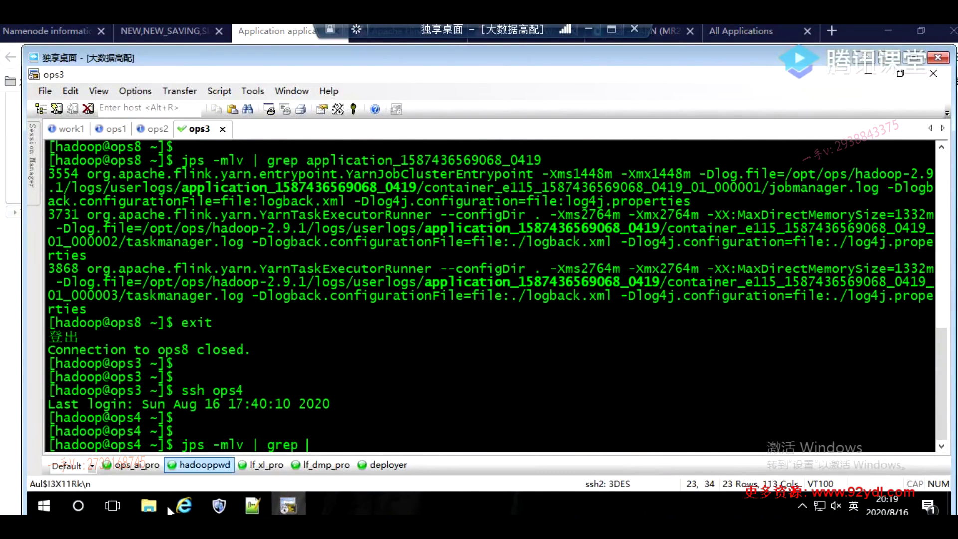
pyautogui.hotkey('alt', 'Tab')
pyautogui.scroll(3, 222, 479)
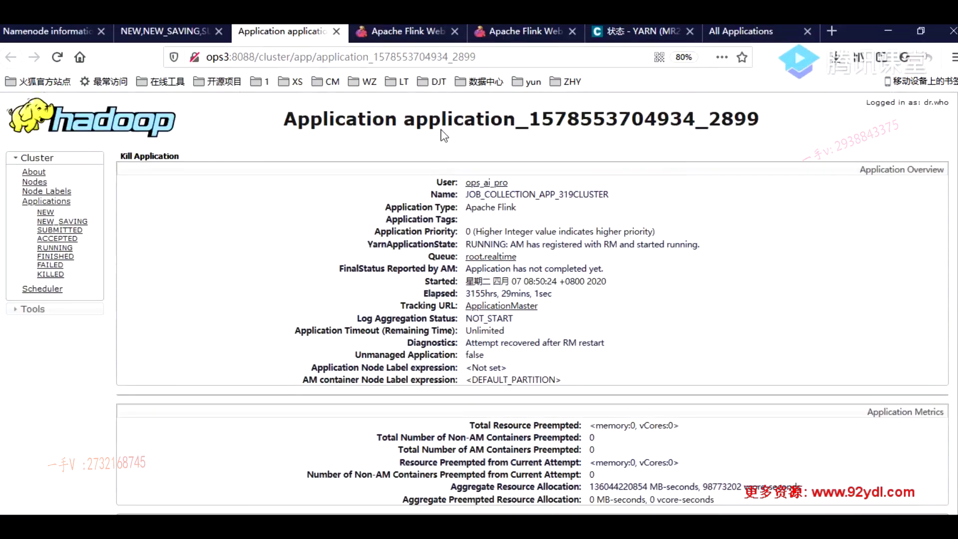
pyautogui.doubleClick(397, 57)
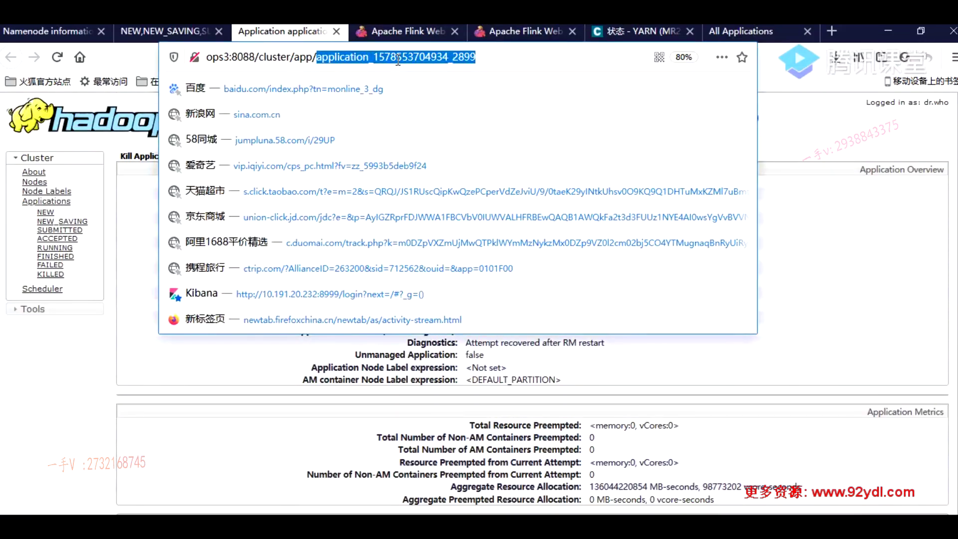
pyautogui.press('Escape')
pyautogui.doubleClick(397, 57)
pyautogui.hotkey('ctrl', 'c')
pyautogui.hotkey('alt', 'Tab')
pyautogui.rightClick(394, 316)
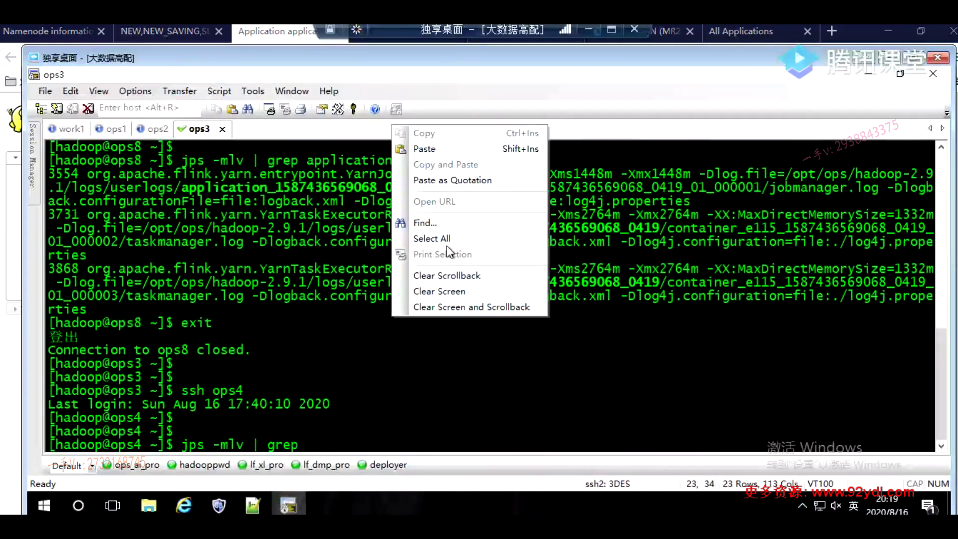
pyautogui.click(441, 148)
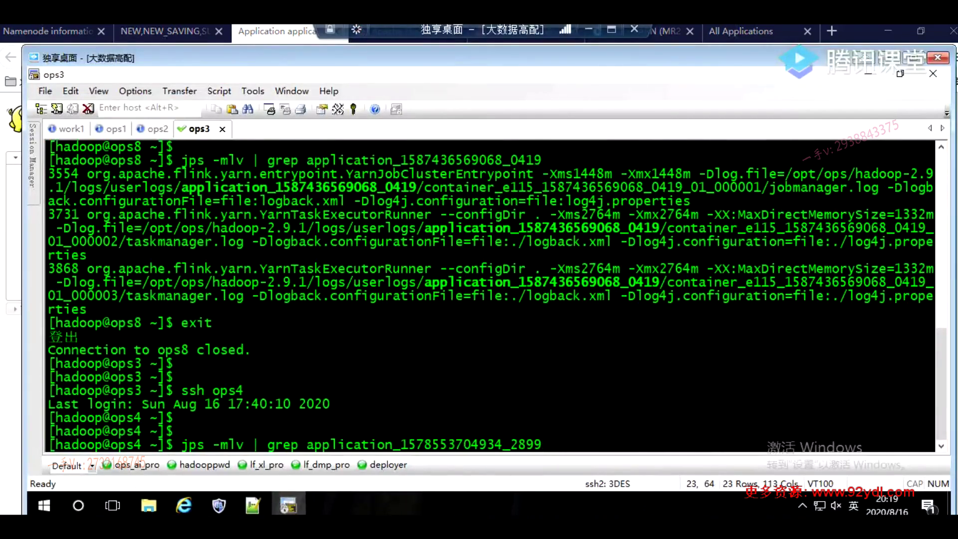
pyautogui.press('Return')
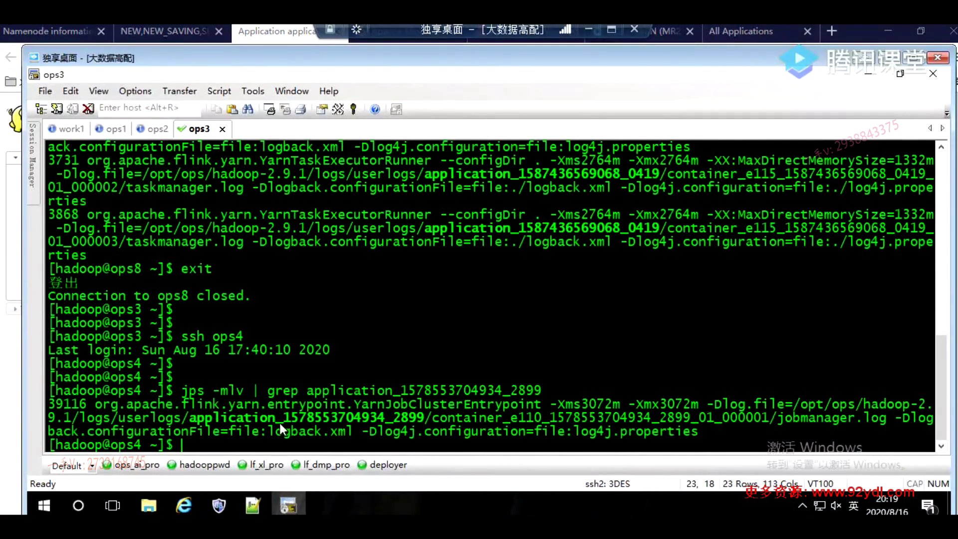
pyautogui.moveTo(699, 433); pyautogui.dragTo(38, 400)
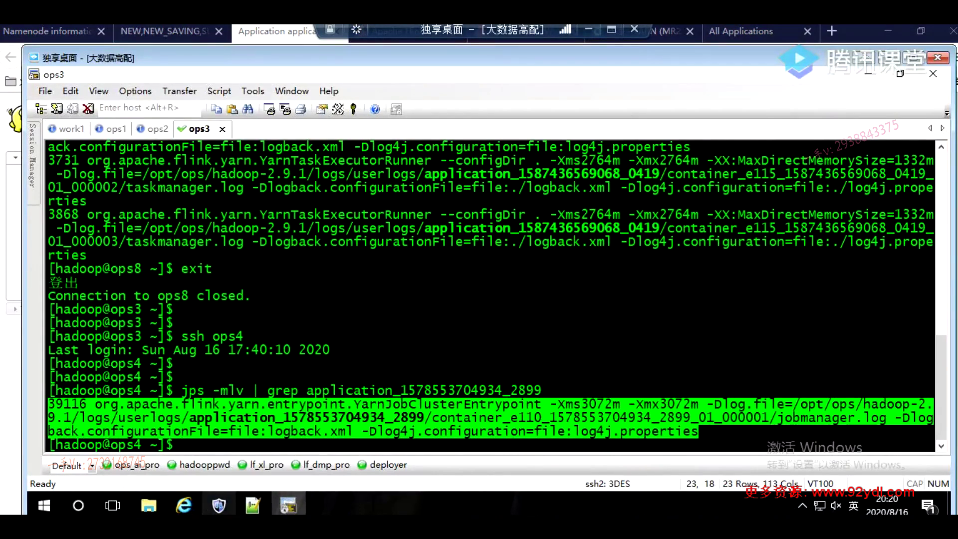
# In the browser, open the application's ApplicationMaster link in a new tab and close the old Flink dashboard tab for it
pyautogui.click(221, 505)
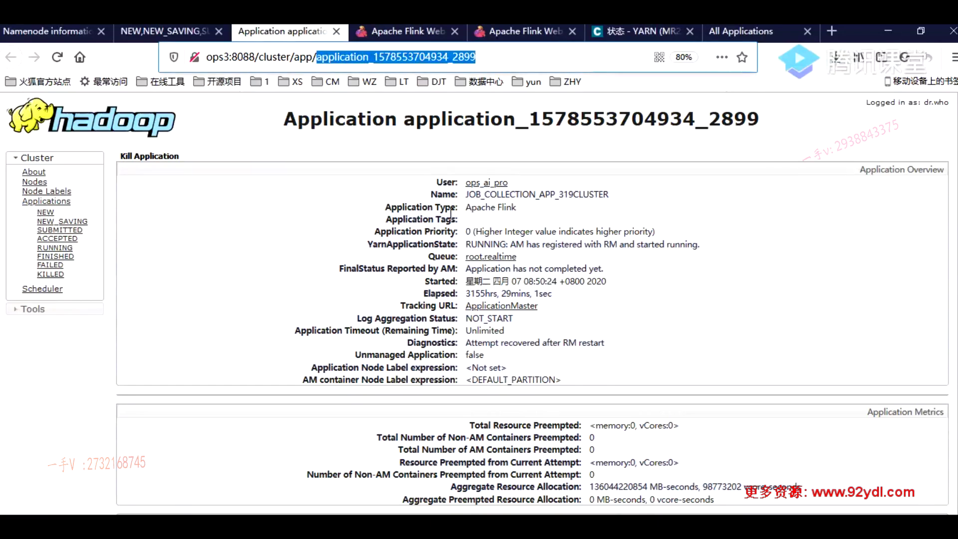
pyautogui.rightClick(498, 313)
pyautogui.click(528, 320)
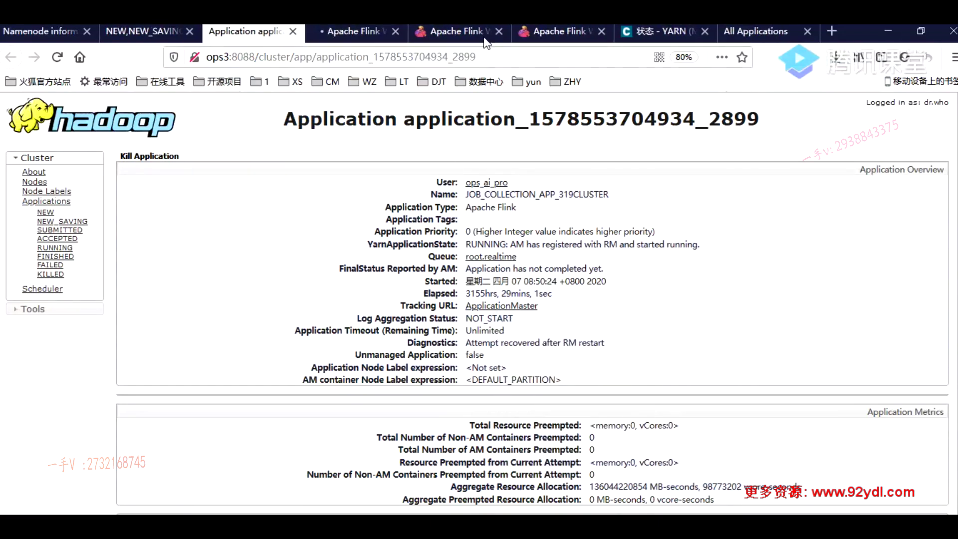
pyautogui.click(499, 31)
pyautogui.click(394, 31)
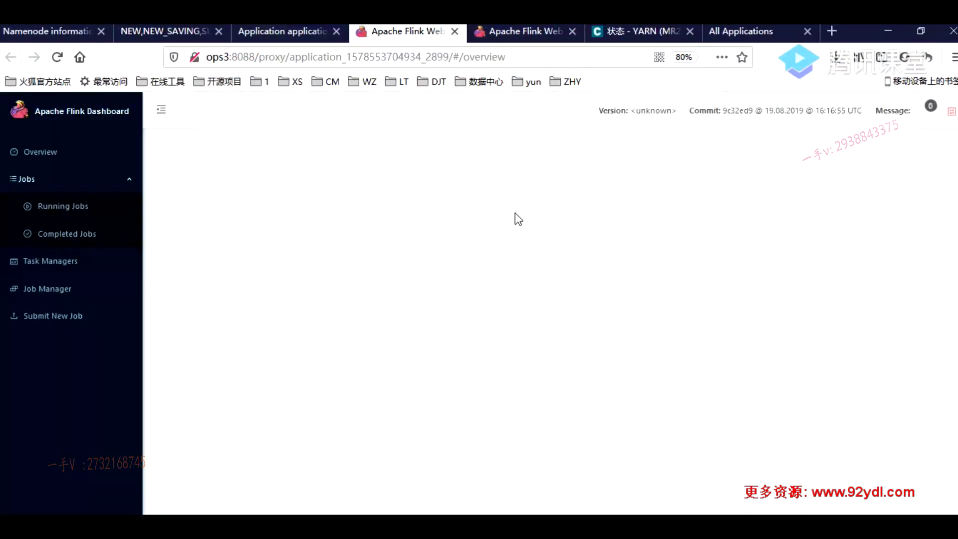
# View the Flink Task Managers list and highlight the application ID in the page address
pyautogui.click(55, 261)
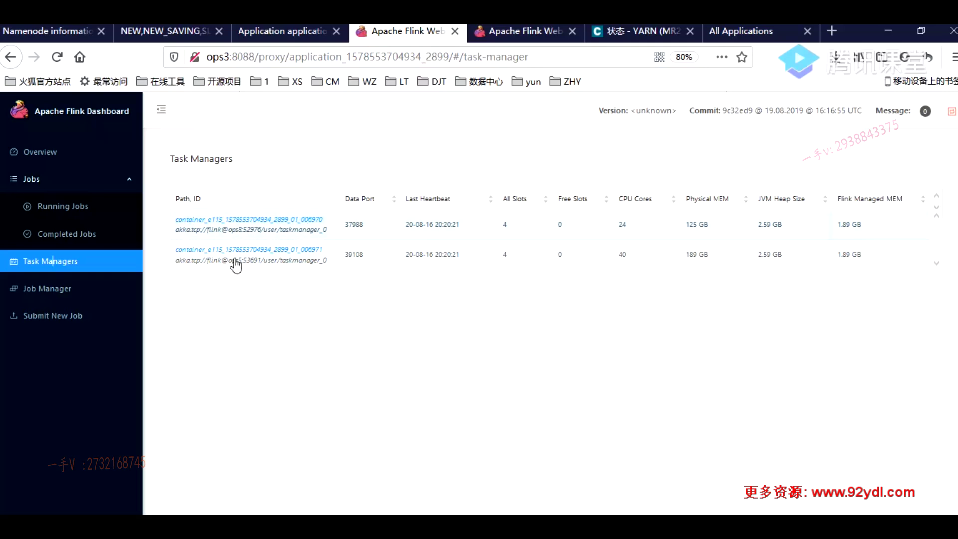
pyautogui.doubleClick(393, 55)
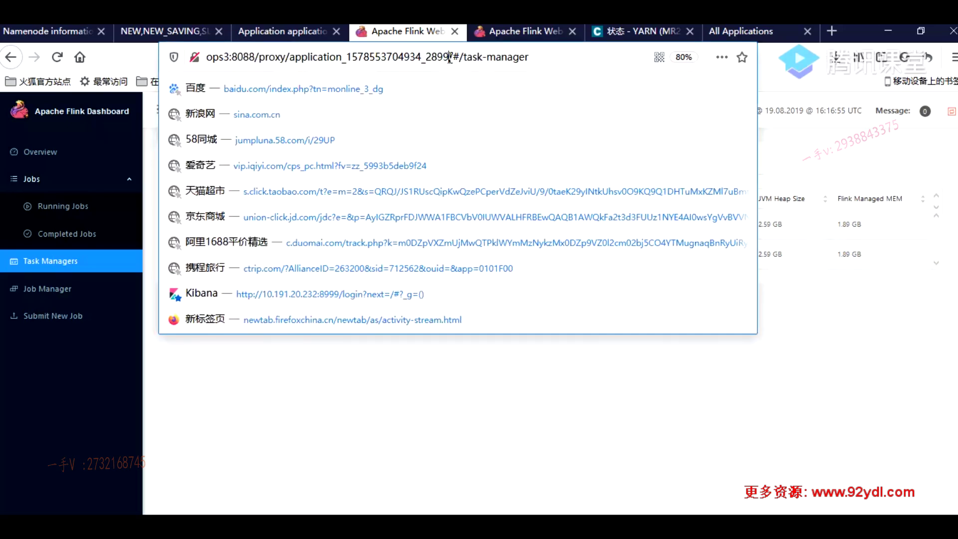
pyautogui.moveTo(449, 57); pyautogui.dragTo(284, 60)
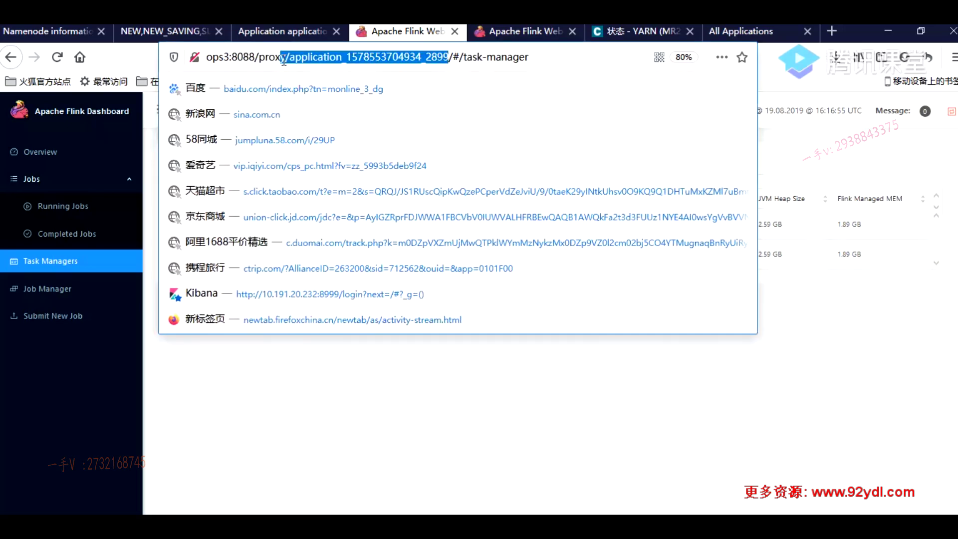
pyautogui.click(260, 420)
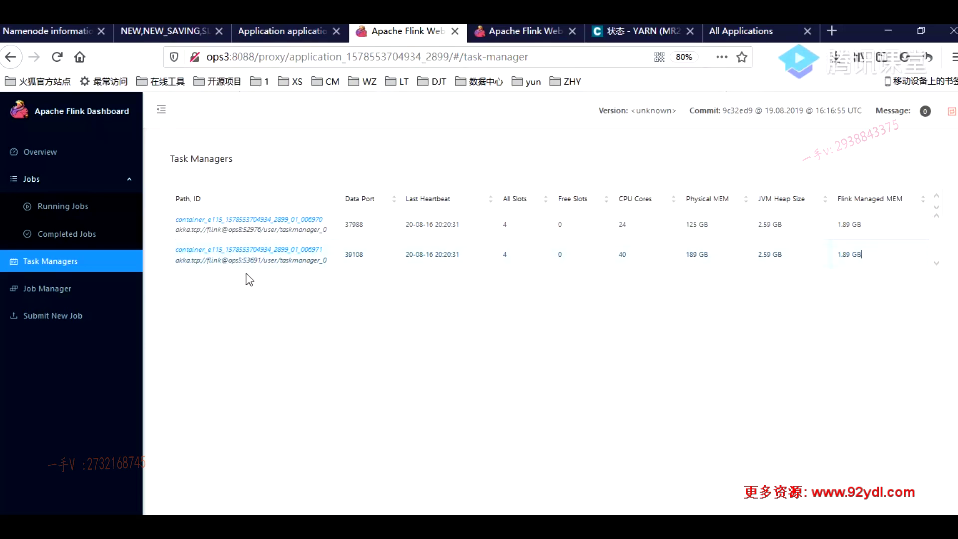
# Review the Flink Job Manager's configuration, then look at its logs page
pyautogui.click(65, 288)
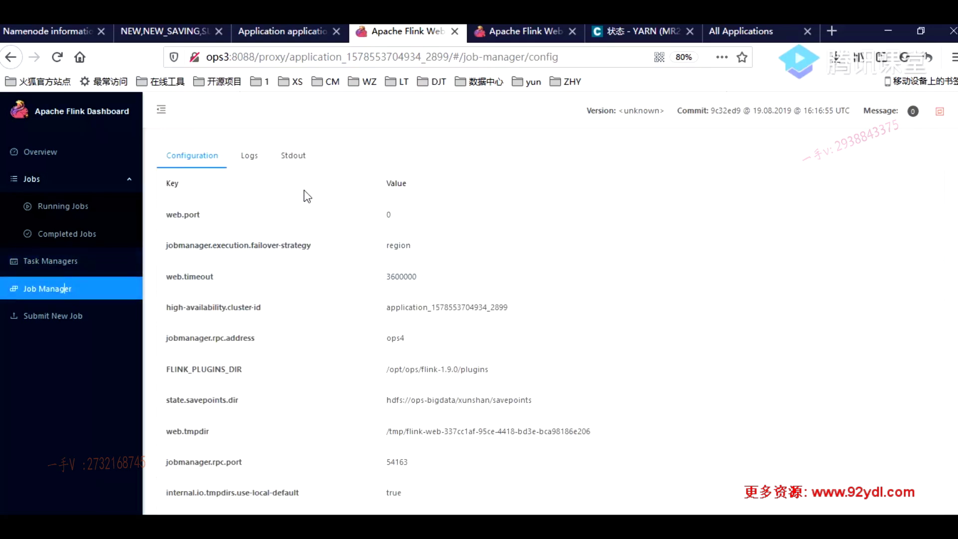
pyautogui.scroll(-10, 386, 221)
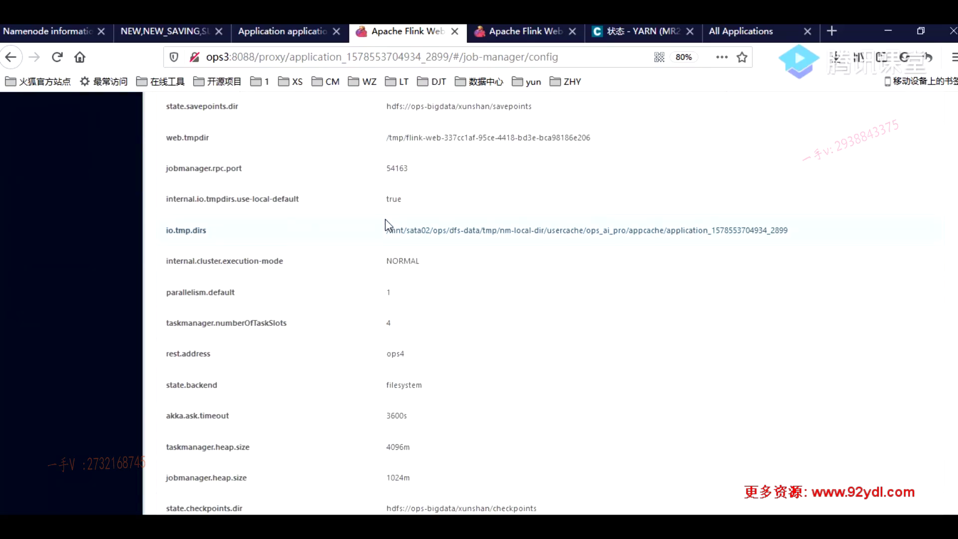
pyautogui.scroll(10, 385, 219)
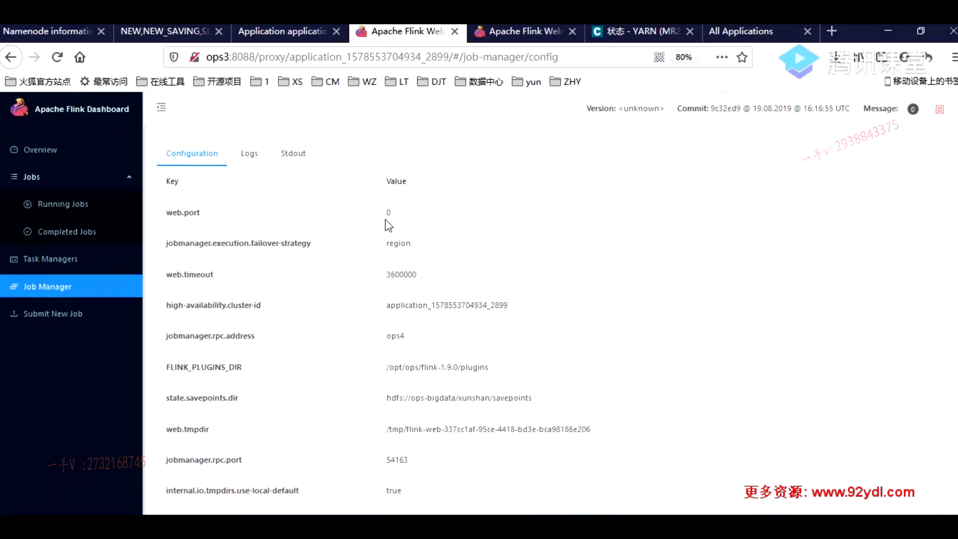
pyautogui.click(248, 160)
pyautogui.click(178, 165)
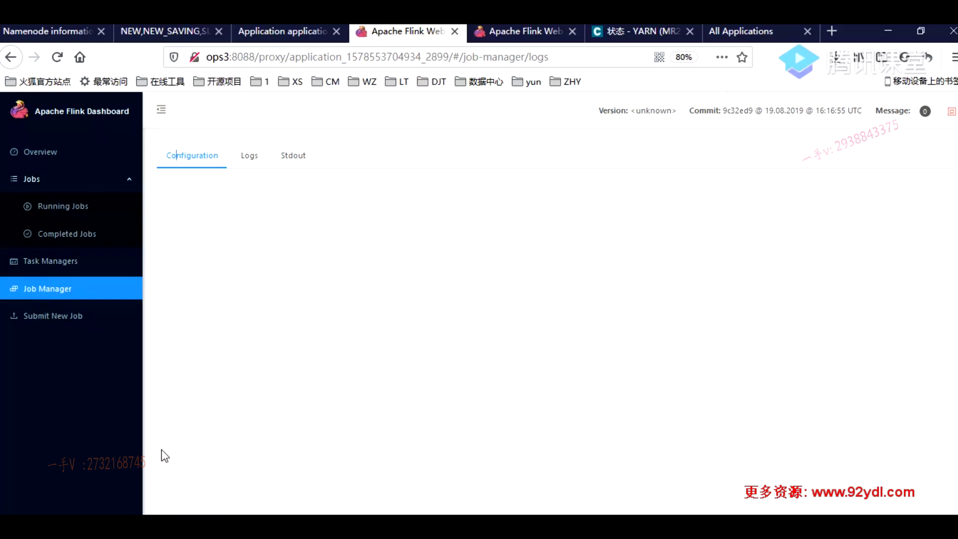
# Return to the terminal and highlight the YarnJobClusterEntrypoint process entry on ops4
pyautogui.click(220, 514)
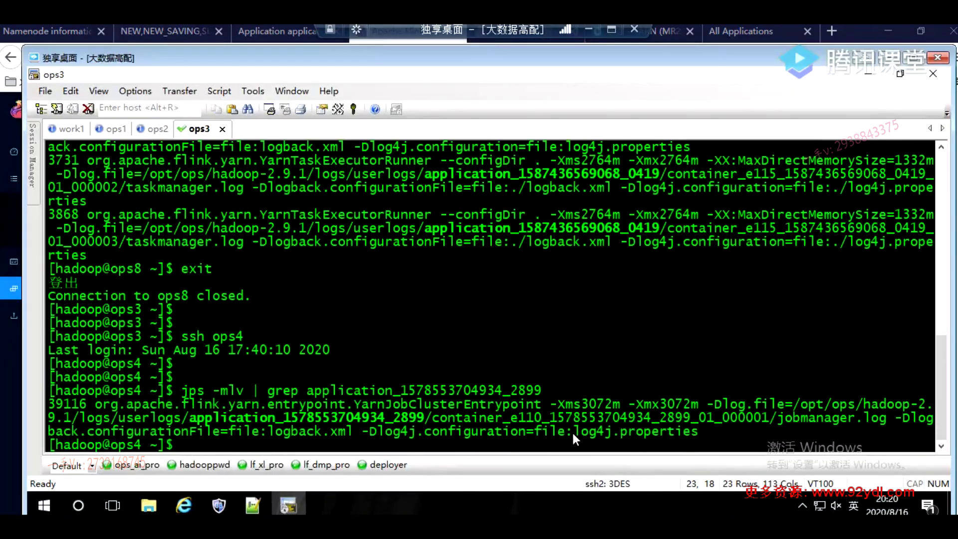
pyautogui.moveTo(708, 430); pyautogui.dragTo(89, 402)
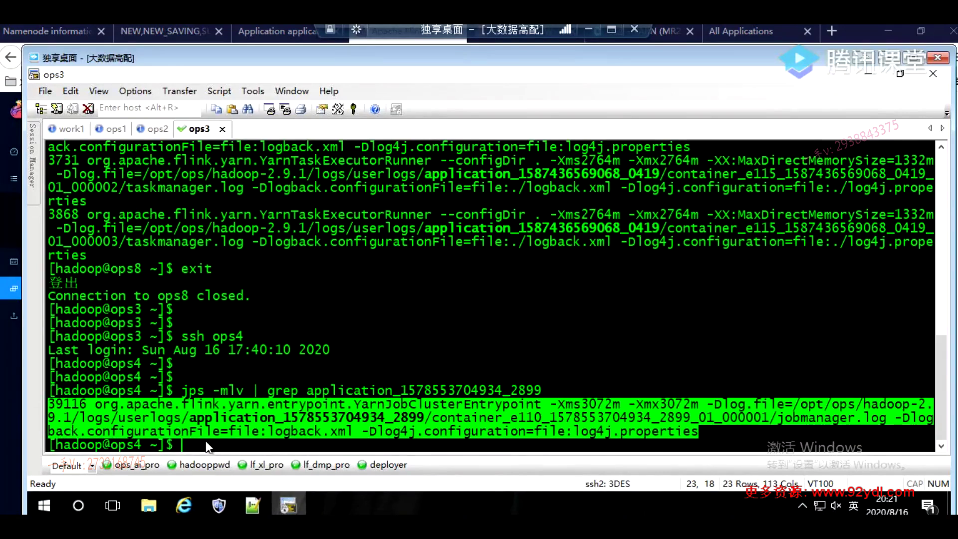
pyautogui.click(352, 321)
pyautogui.press('Return')
pyautogui.press('Return')
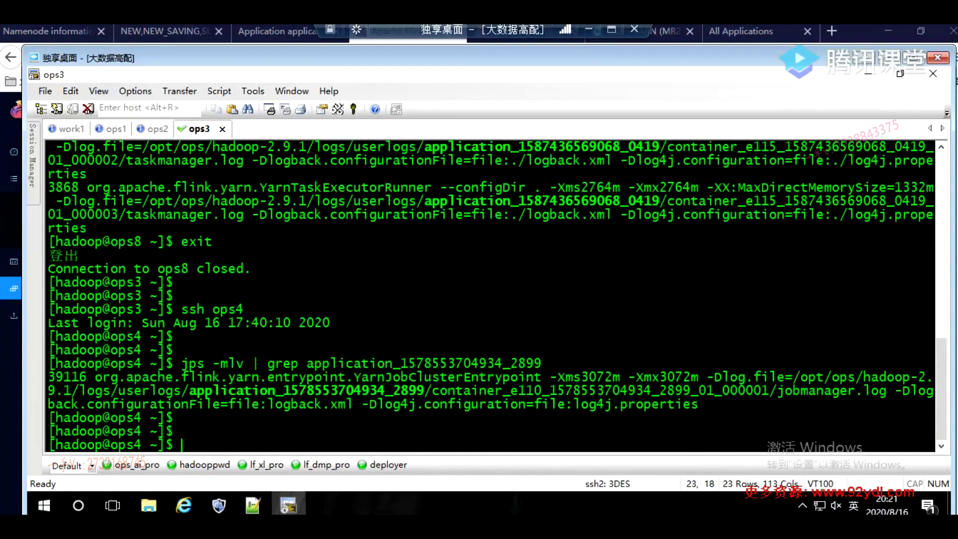
# Check the hosts of the two task managers in the Flink dashboard and return to the terminal
pyautogui.hotkey('alt', 'Tab')
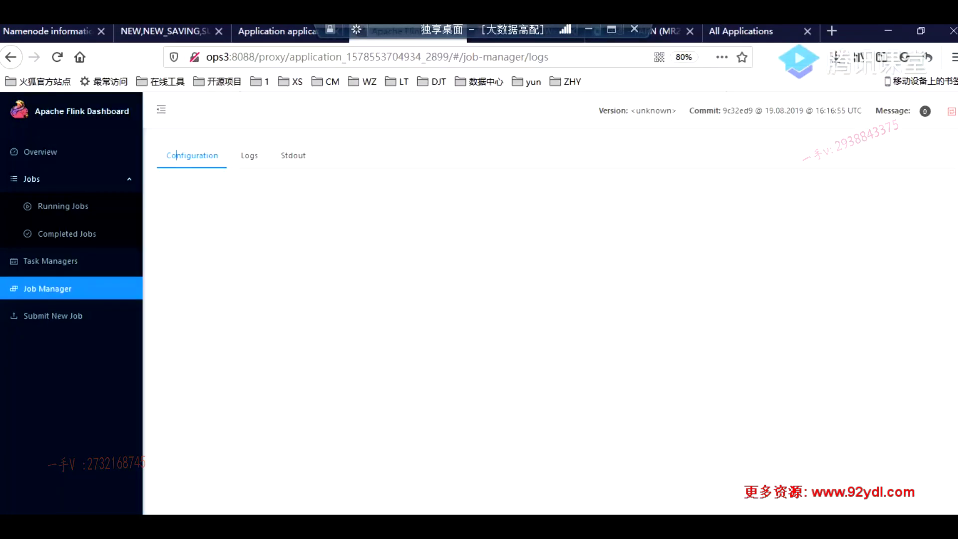
pyautogui.click(64, 264)
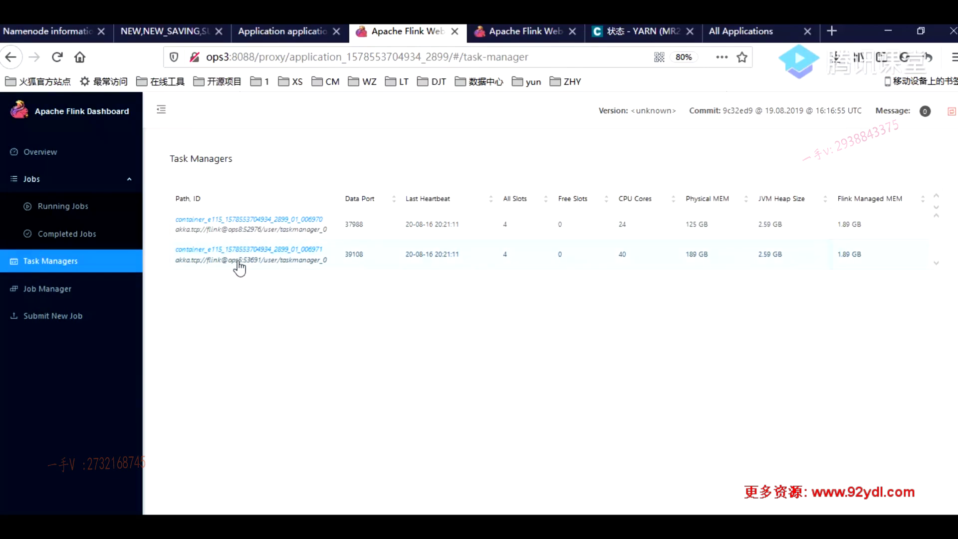
pyautogui.hotkey('alt', 'Tab')
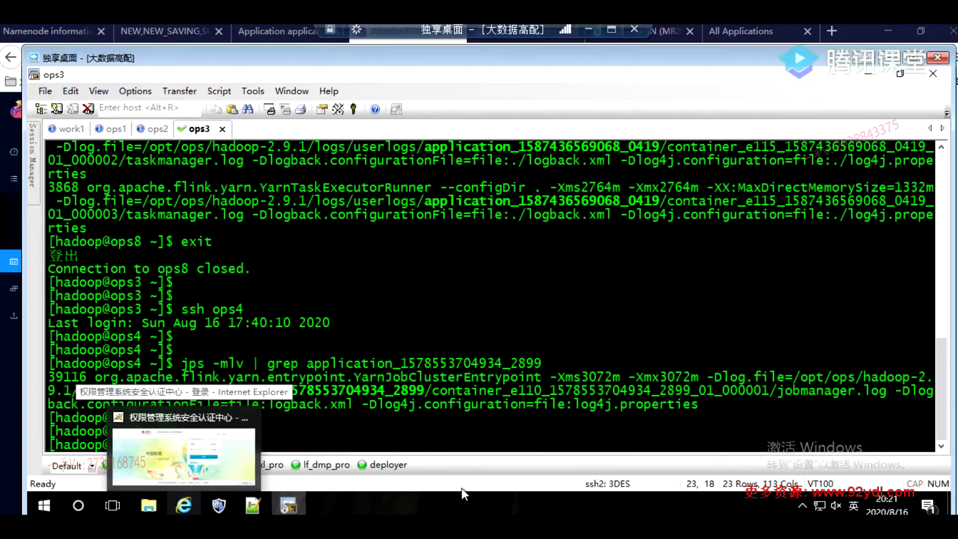
pyautogui.click(466, 513)
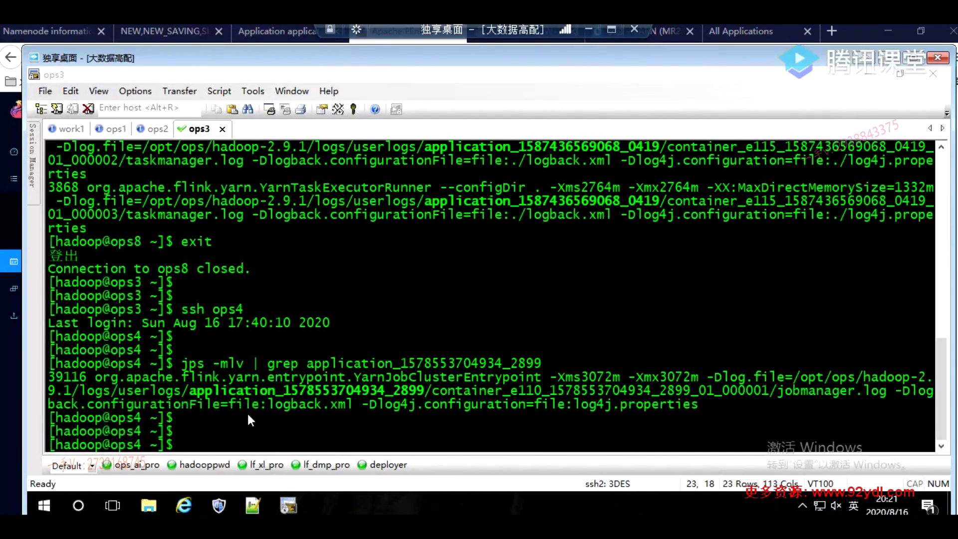
pyautogui.click(335, 294)
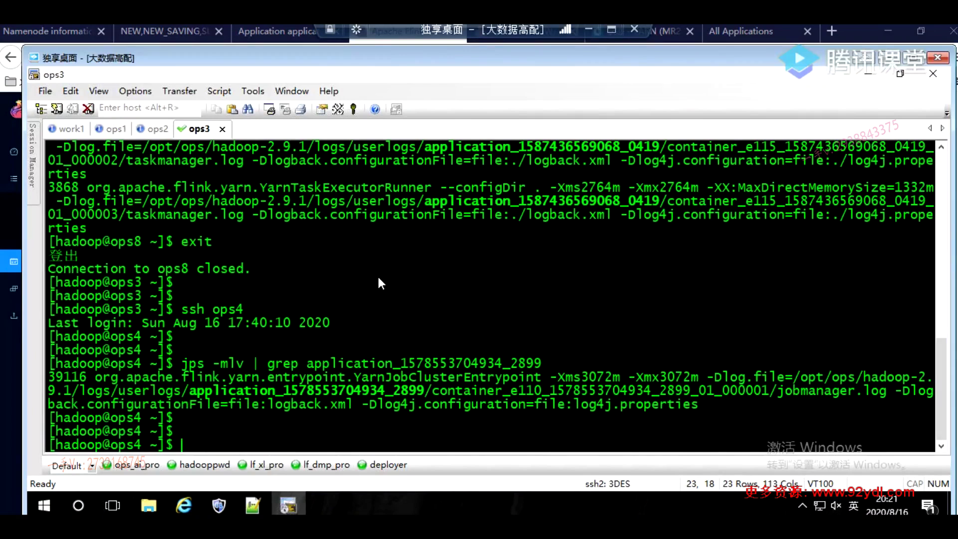
# Exit the ops4 session and connect to ops8 over SSH
pyautogui.press('Return')
pyautogui.write('exit')
pyautogui.press('Return')
pyautogui.write('ssh ops8')
pyautogui.press('Return')
pyautogui.write('jps | grep')
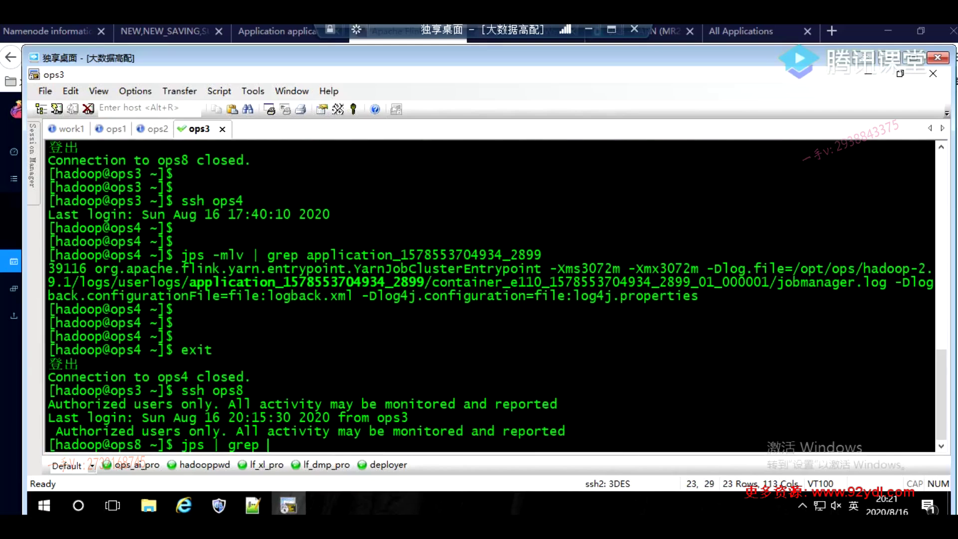
pyautogui.doubleClick(477, 259)
pyautogui.hotkey('ctrl', 'c')
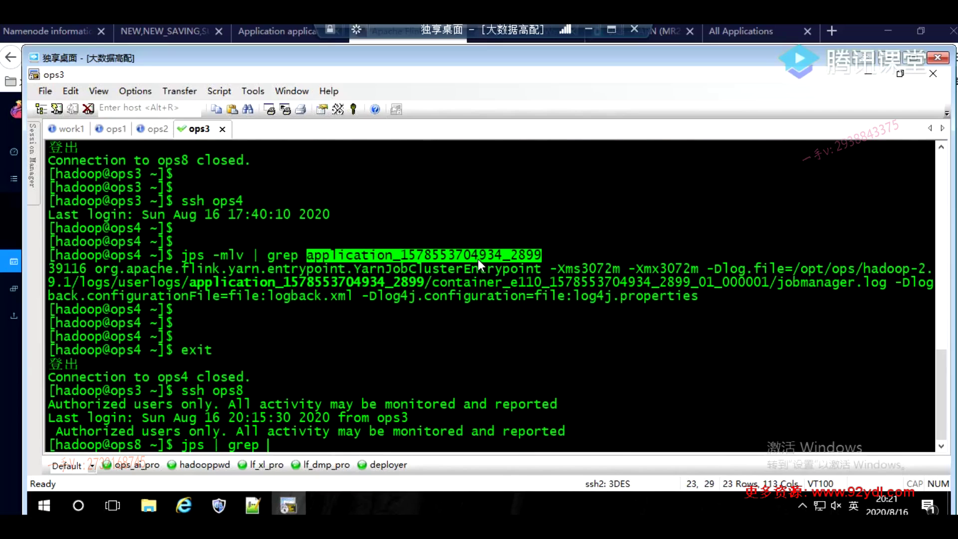
pyautogui.rightClick(478, 259)
pyautogui.click(502, 300)
pyautogui.press('Return')
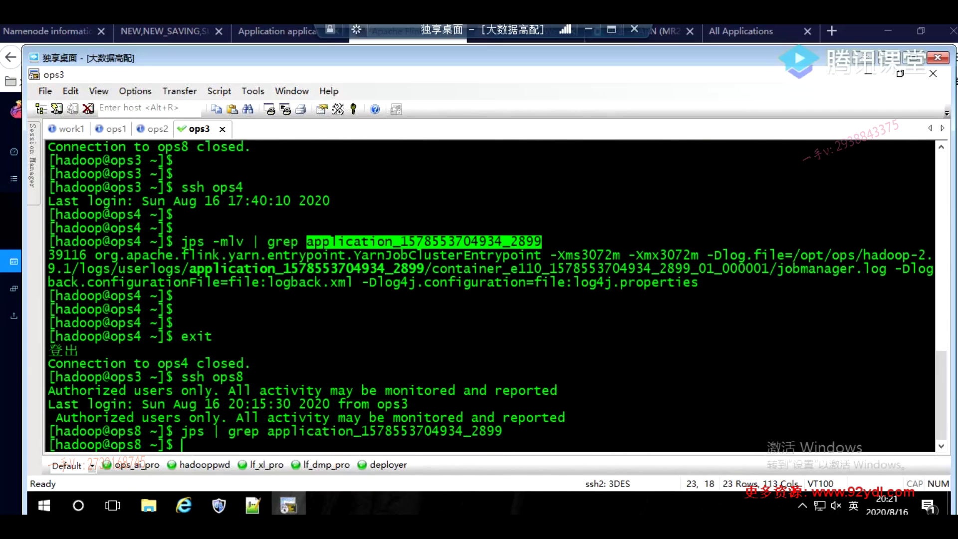
pyautogui.press('Return')
pyautogui.press('Return')
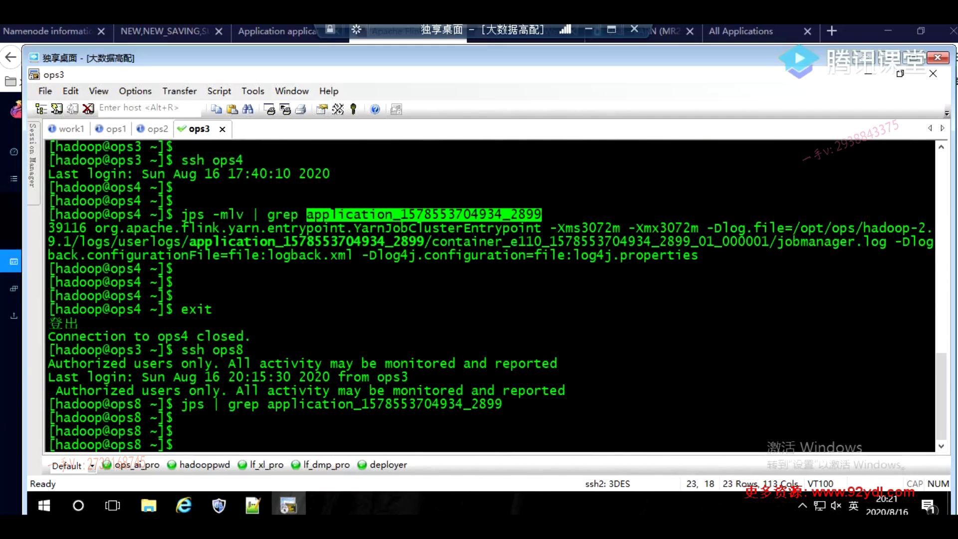
# Discard the recalled grep command and list all Java processes on ops8 with plain jps
pyautogui.press('Up')
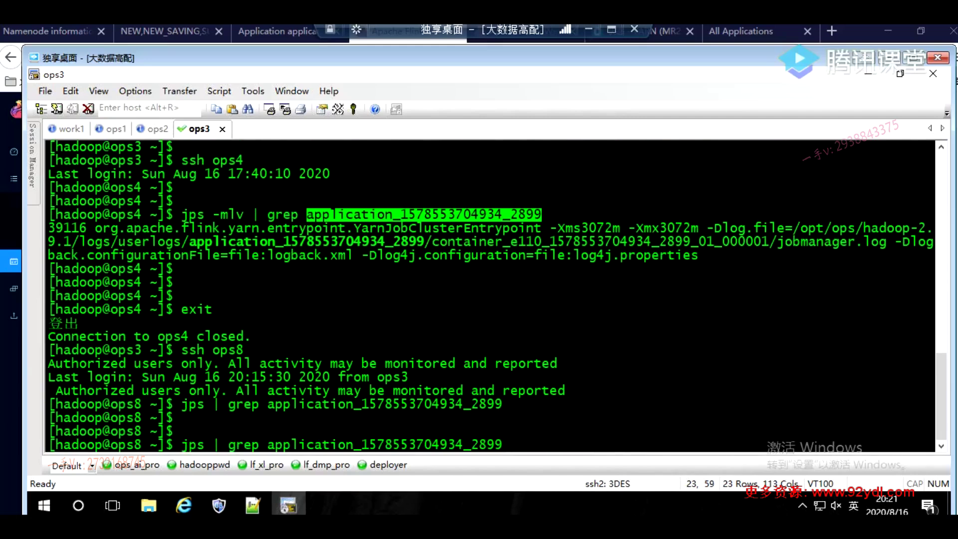
pyautogui.hotkey('ctrl', 'c')
pyautogui.write('jps')
pyautogui.press('Return')
pyautogui.press('Return')
pyautogui.press('Return')
# Filter the jps output for 2899, then run jps once more without a filter
pyautogui.write('jps | grep')
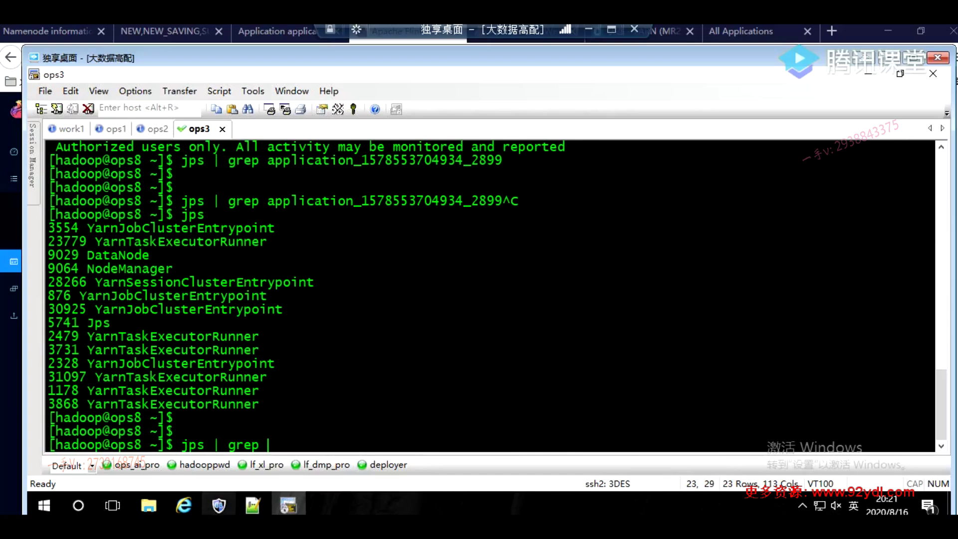
pyautogui.hotkey('alt', 'Tab')
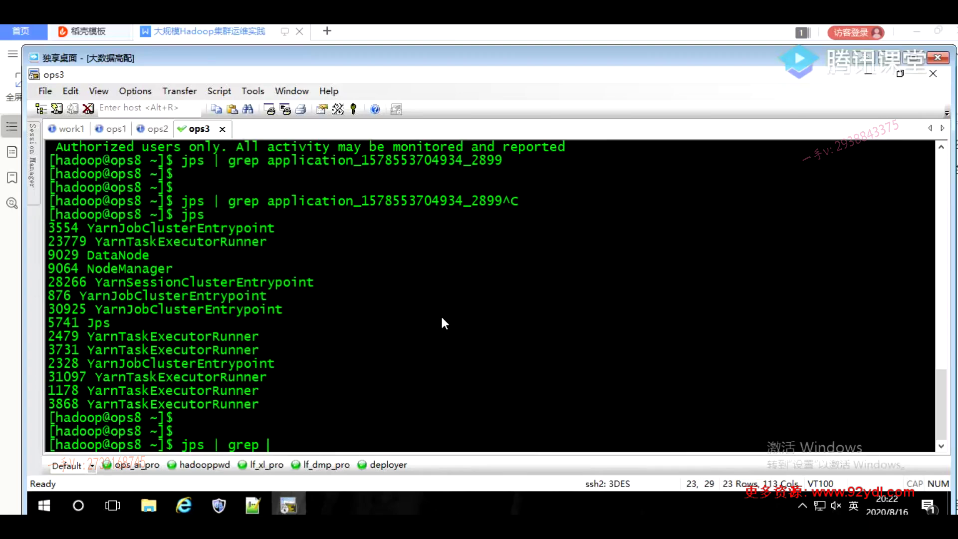
pyautogui.write('2899')
pyautogui.press('Return')
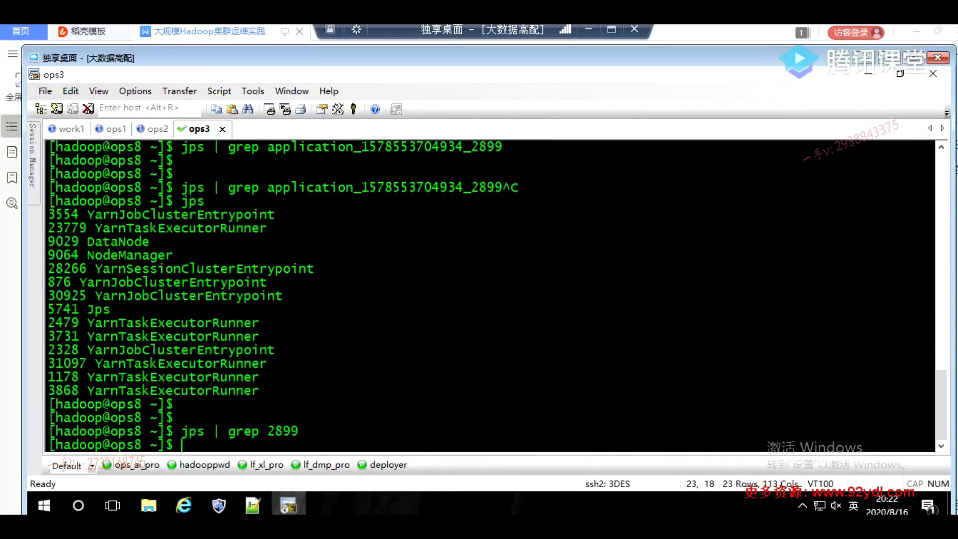
pyautogui.press('Return')
pyautogui.press('Return')
pyautogui.write('jps')
pyautogui.press('Return')
pyautogui.press('Return')
pyautogui.press('Return')
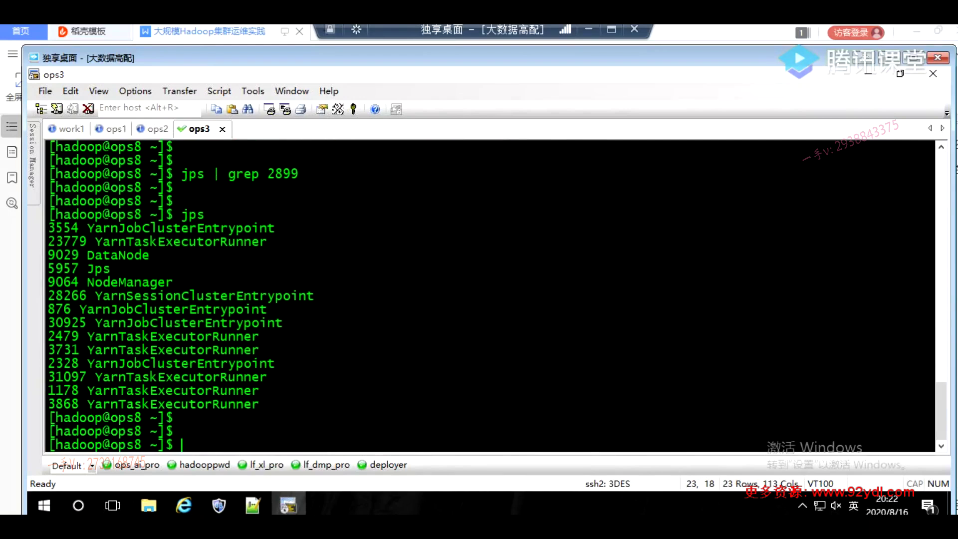
pyautogui.write('ps -ef | grep')
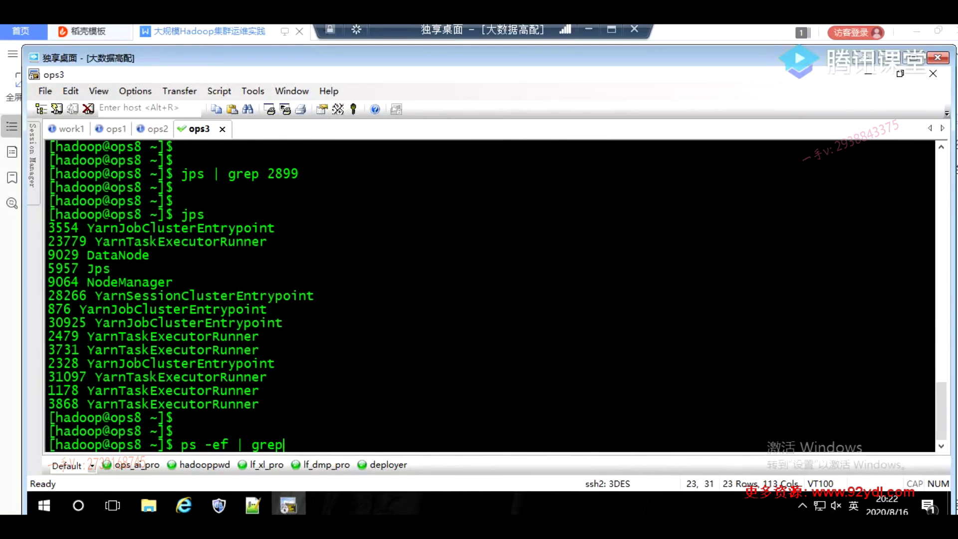
pyautogui.scroll(4, 464, 334)
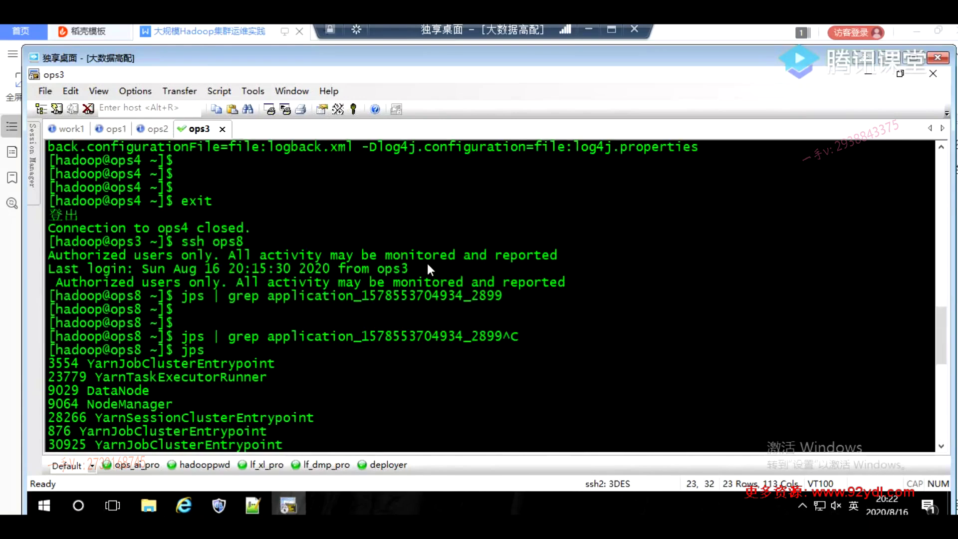
pyautogui.doubleClick(381, 336)
pyautogui.rightClick(381, 337)
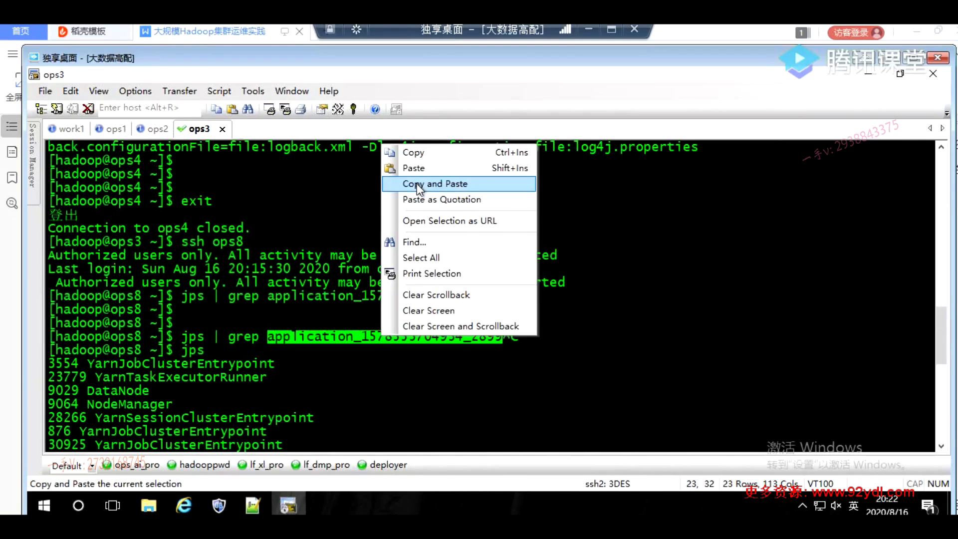
pyautogui.click(415, 182)
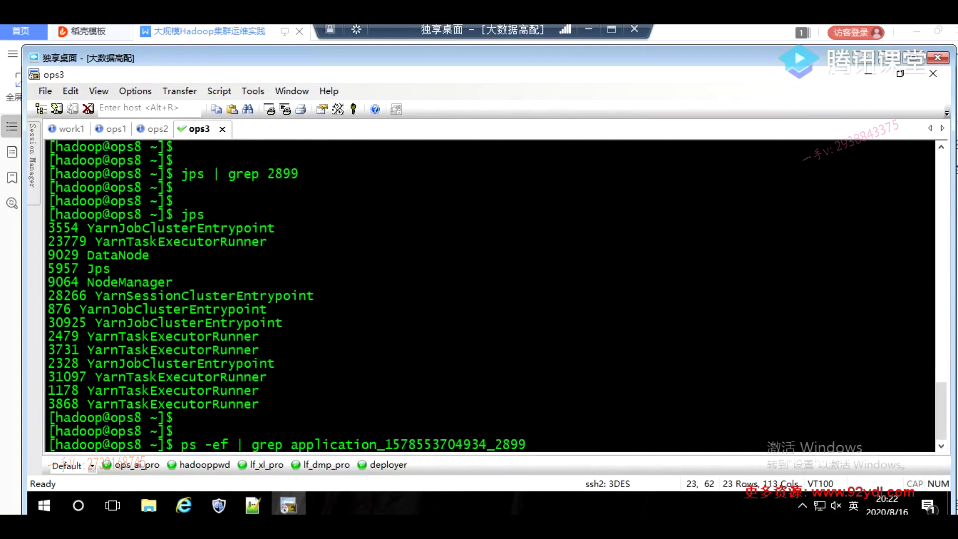
pyautogui.press('Return')
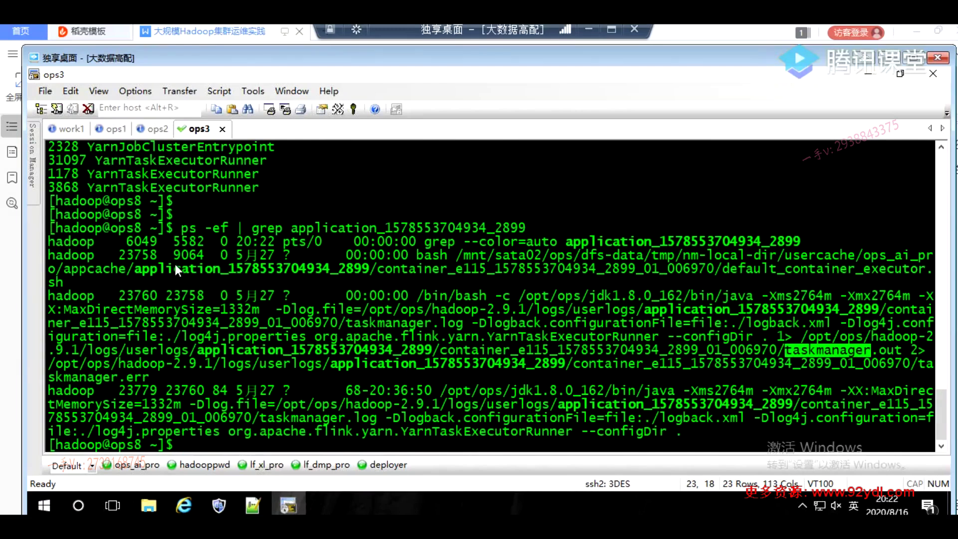
# Examine the process and parent process IDs of the grep entry and the container launch script entry
pyautogui.doubleClick(184, 241)
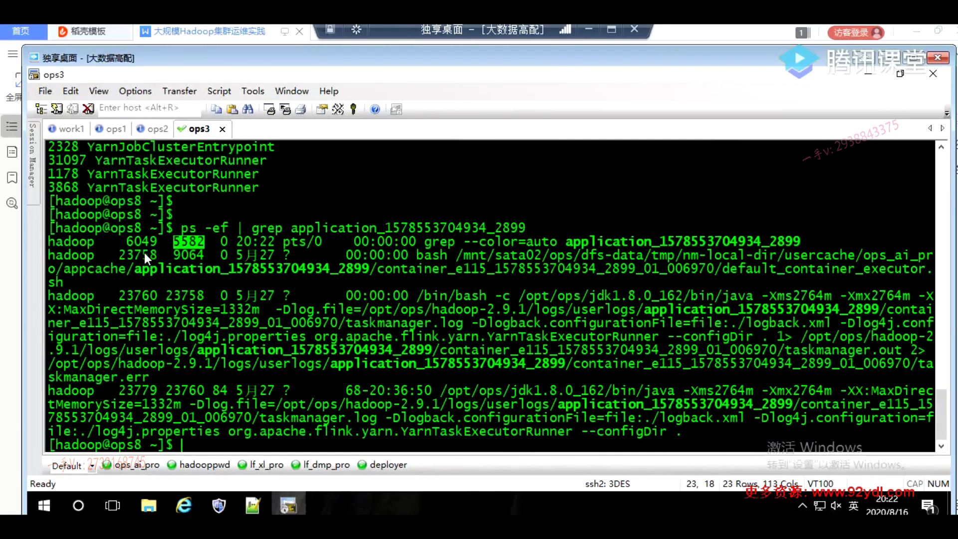
pyautogui.click(144, 253)
pyautogui.moveTo(145, 238); pyautogui.dragTo(551, 242)
pyautogui.doubleClick(182, 255)
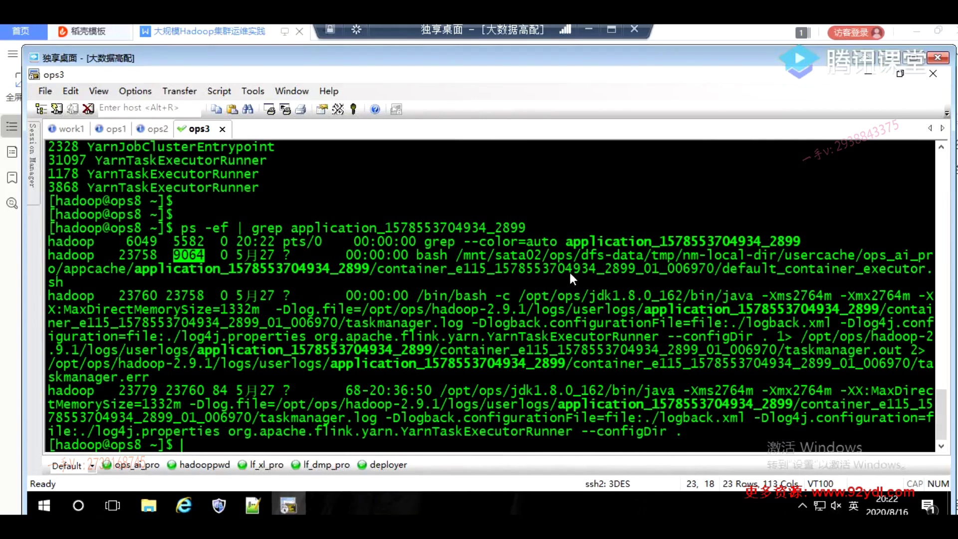
pyautogui.moveTo(597, 264); pyautogui.dragTo(102, 242)
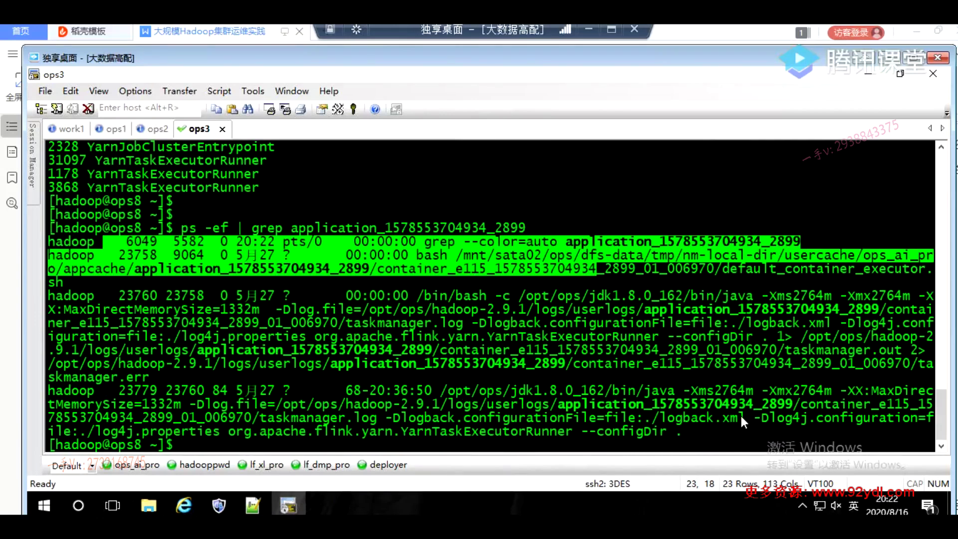
# Examine the taskmanager log name, process ID and parent process ID in the last YarnTaskExecutorRunner entry
pyautogui.doubleClick(298, 417)
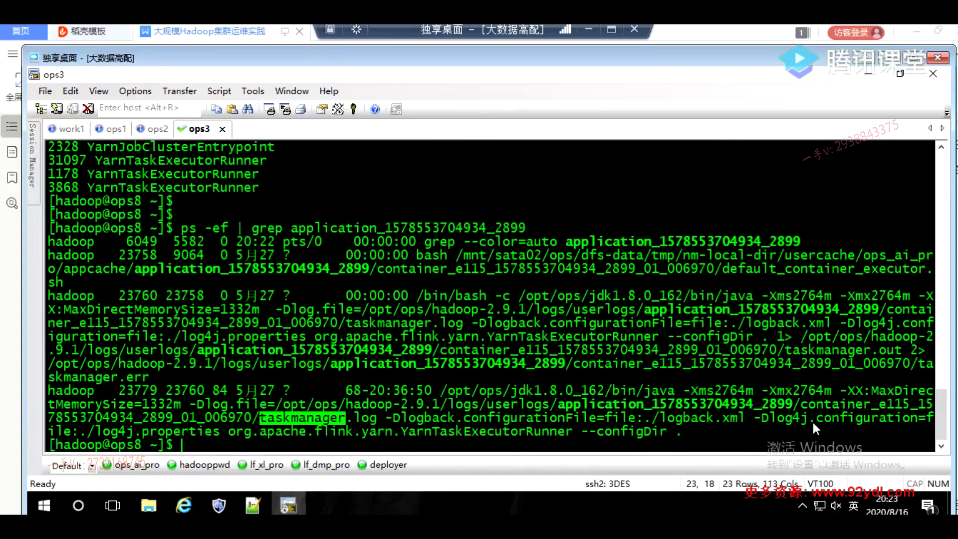
pyautogui.doubleClick(137, 390)
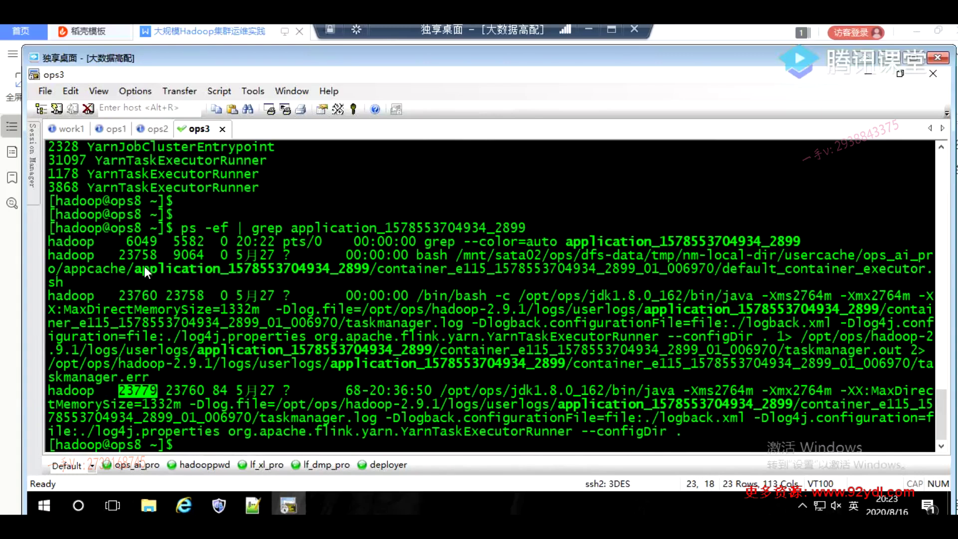
pyautogui.doubleClick(186, 390)
pyautogui.doubleClick(148, 389)
pyautogui.click(82, 283)
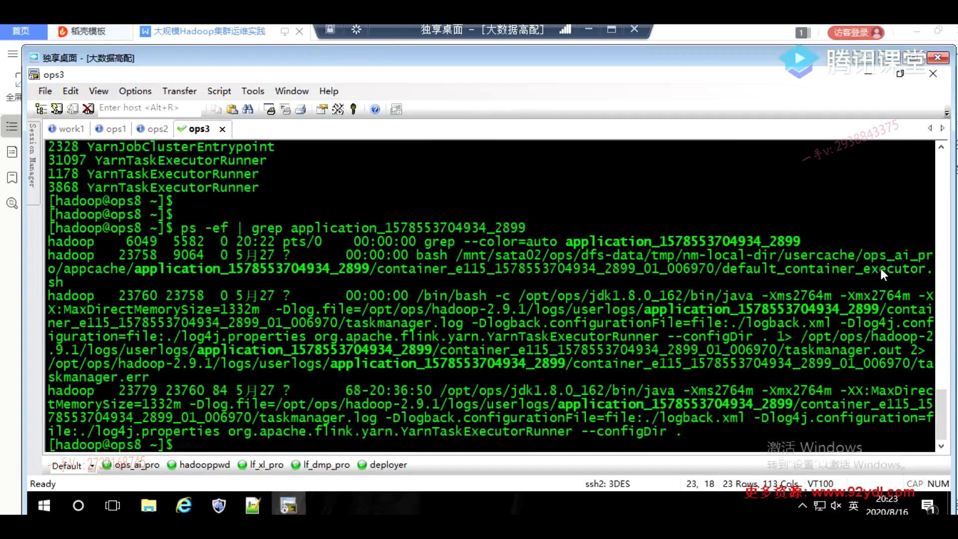
pyautogui.moveTo(77, 283); pyautogui.dragTo(381, 271)
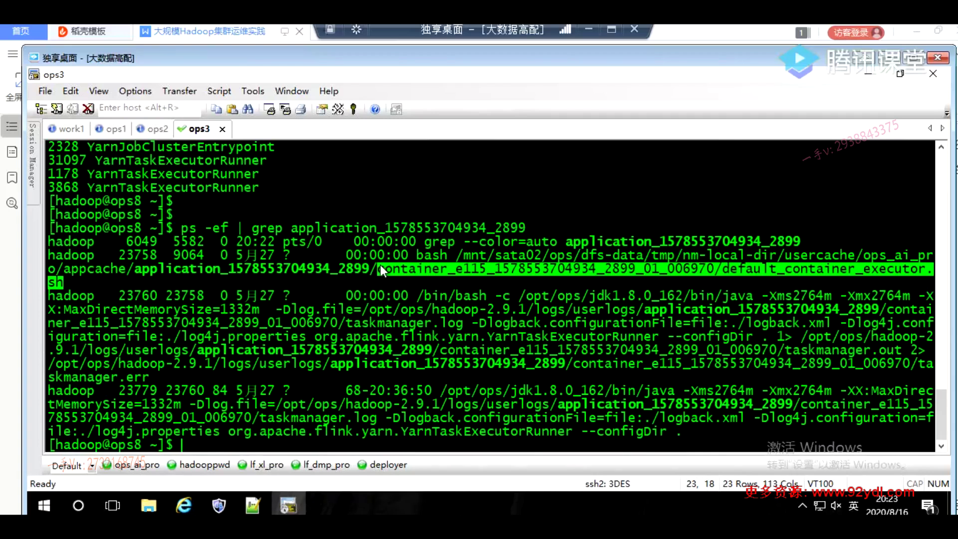
pyautogui.rightClick(387, 266)
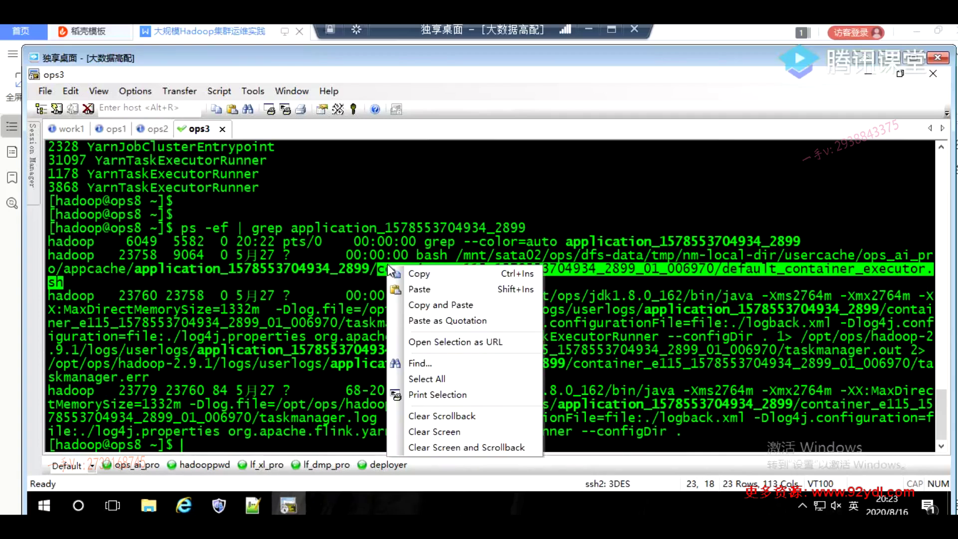
pyautogui.click(399, 273)
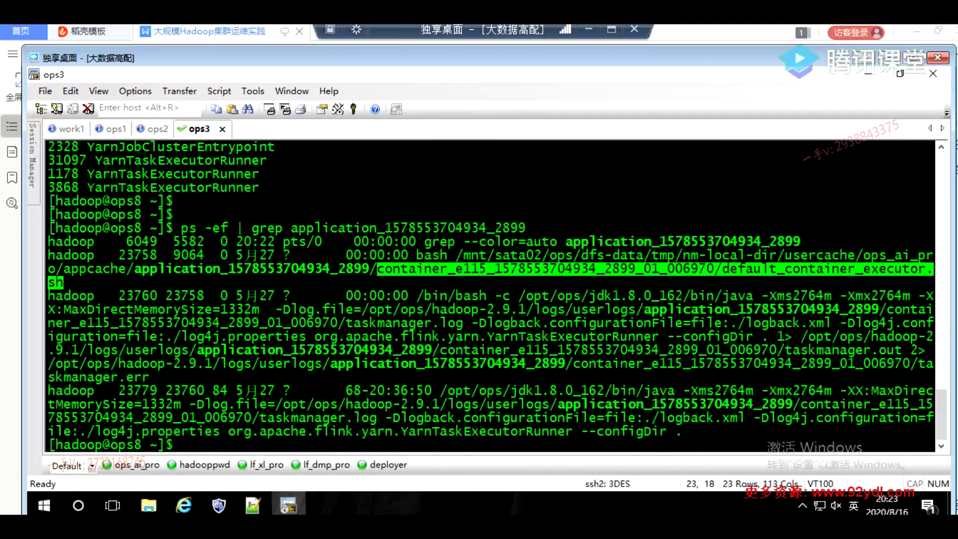
# Print the container's default_container_executor.sh with cat, using its full path copied from the ps output
pyautogui.press('Return')
pyautogui.press('Return')
pyautogui.press('Return')
pyautogui.write('cat')
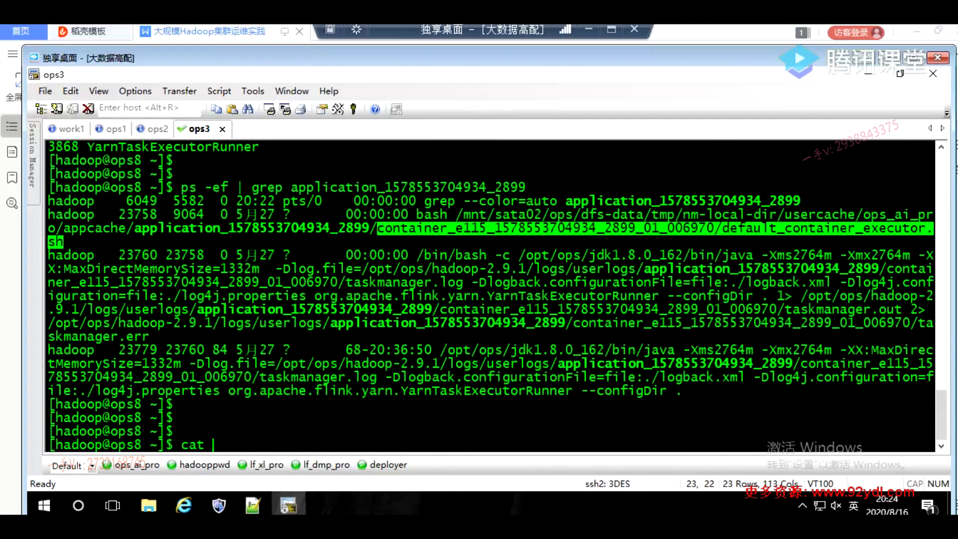
pyautogui.click(329, 272)
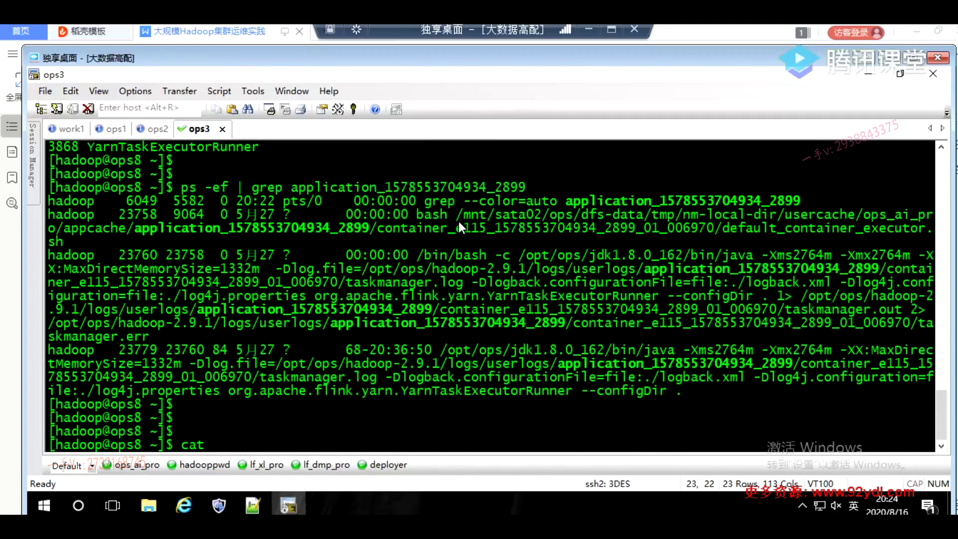
pyautogui.moveTo(457, 215); pyautogui.dragTo(77, 235)
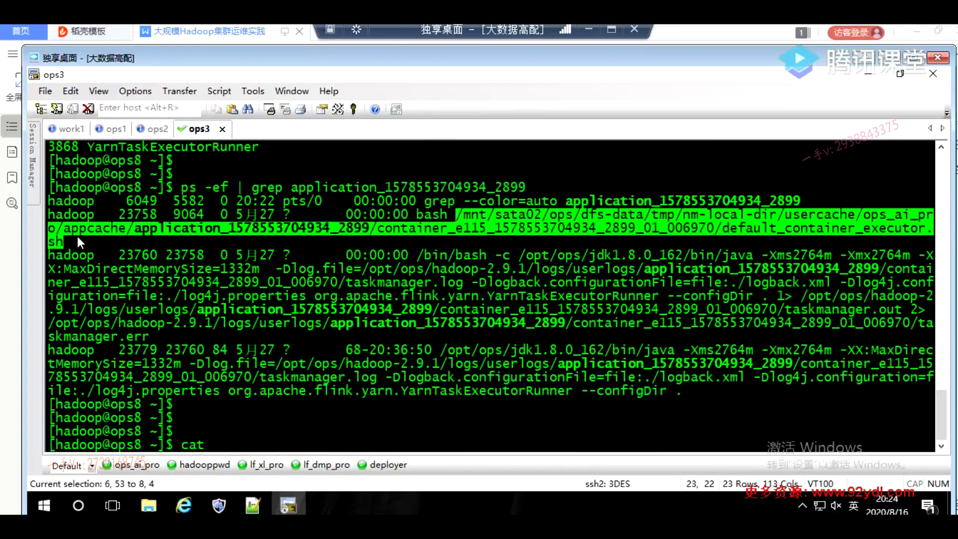
pyautogui.rightClick(77, 235)
pyautogui.click(105, 237)
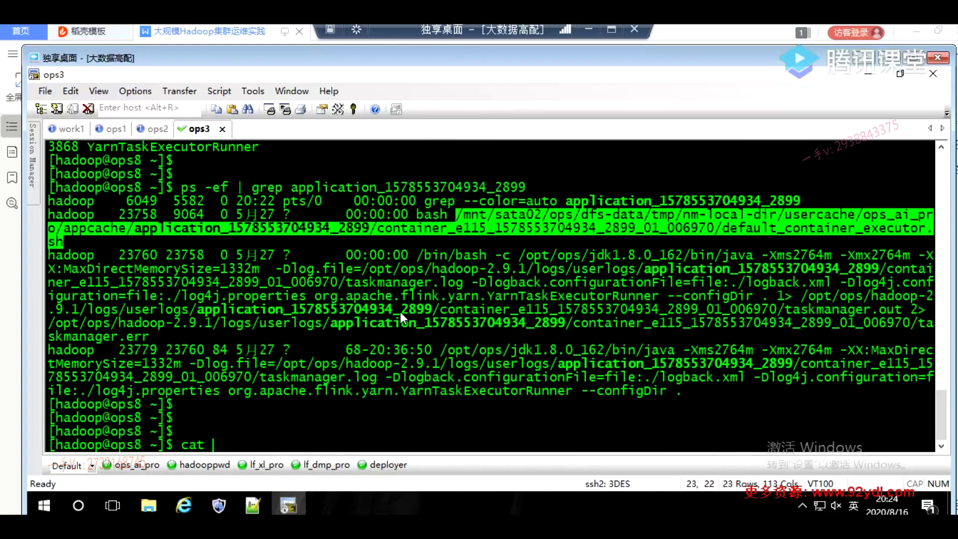
pyautogui.rightClick(428, 257)
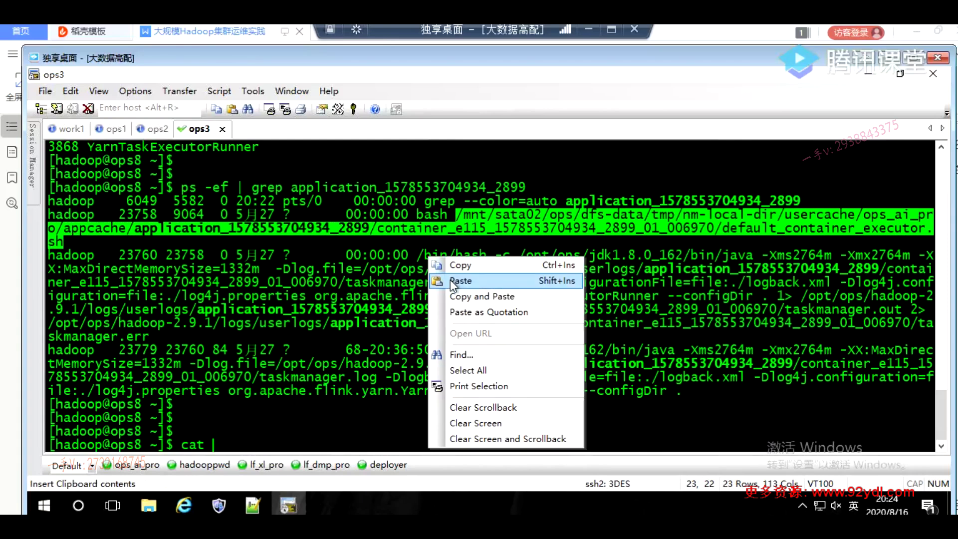
pyautogui.click(450, 277)
pyautogui.press('Return')
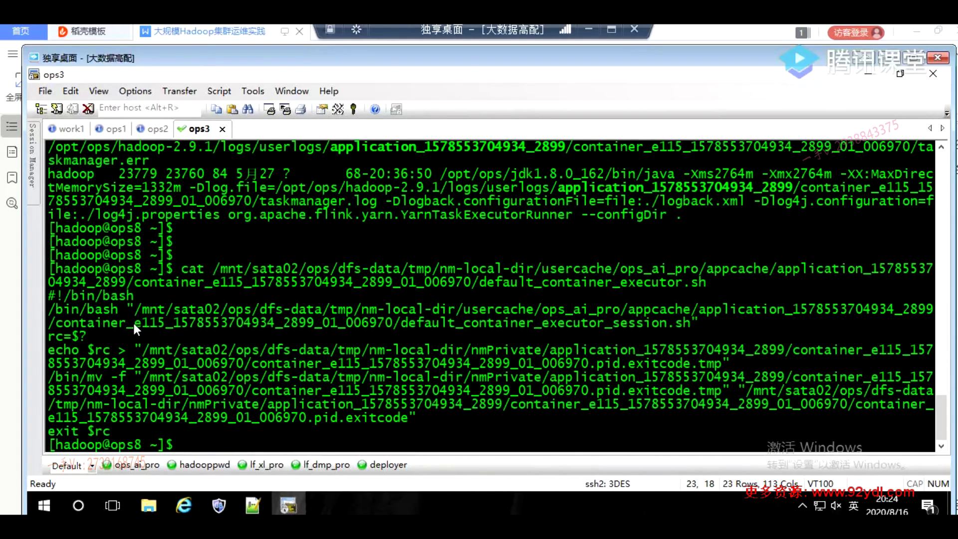
# Examine the script's echo line, exit-code file paths and the default_container_executor_session.sh path
pyautogui.doubleClick(97, 352)
pyautogui.doubleClick(715, 364)
pyautogui.click(312, 414)
pyautogui.moveTo(137, 304); pyautogui.dragTo(688, 321)
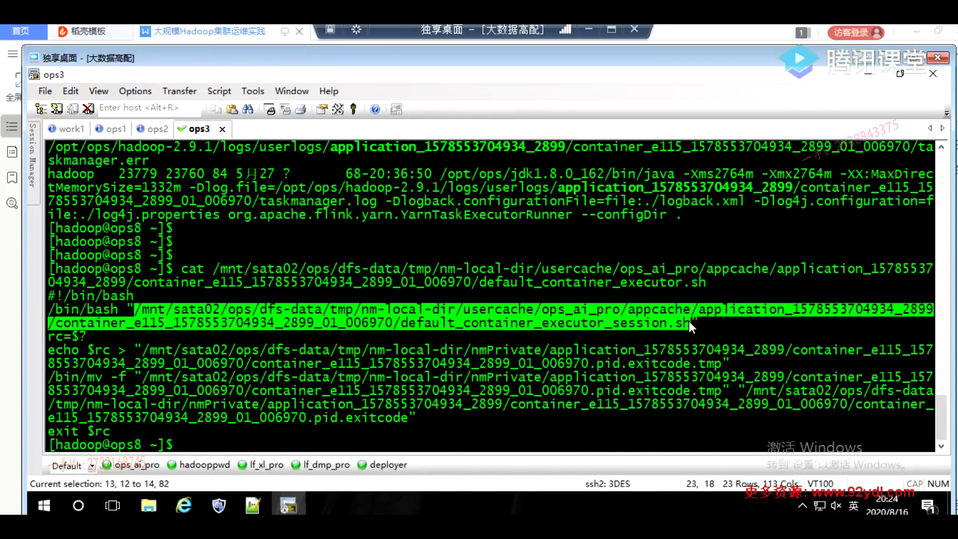
pyautogui.moveTo(136, 310); pyautogui.dragTo(697, 325)
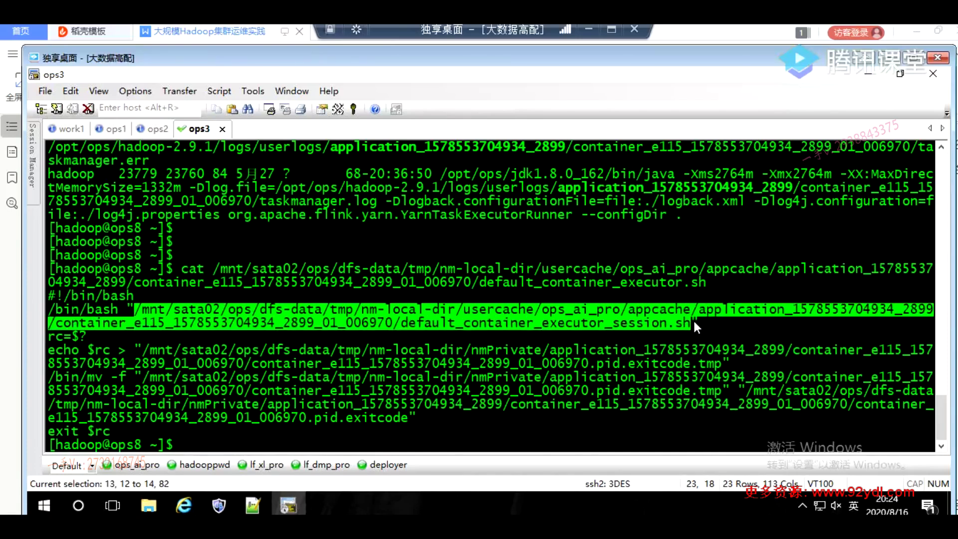
pyautogui.click(74, 339)
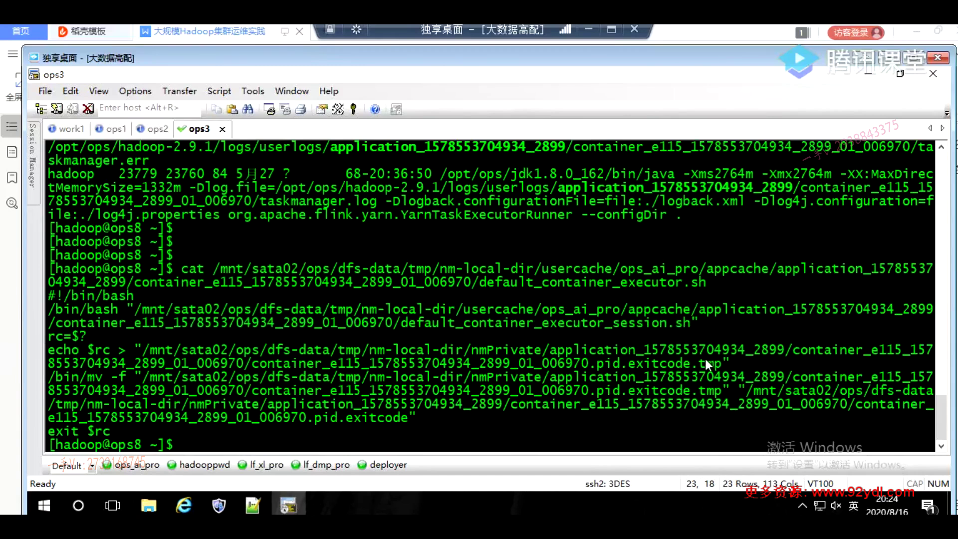
# Try to print the container's .pid.exitcode.tmp file with cat, using the path copied from the script's echo line
pyautogui.moveTo(721, 362); pyautogui.dragTo(145, 346)
pyautogui.rightClick(146, 345)
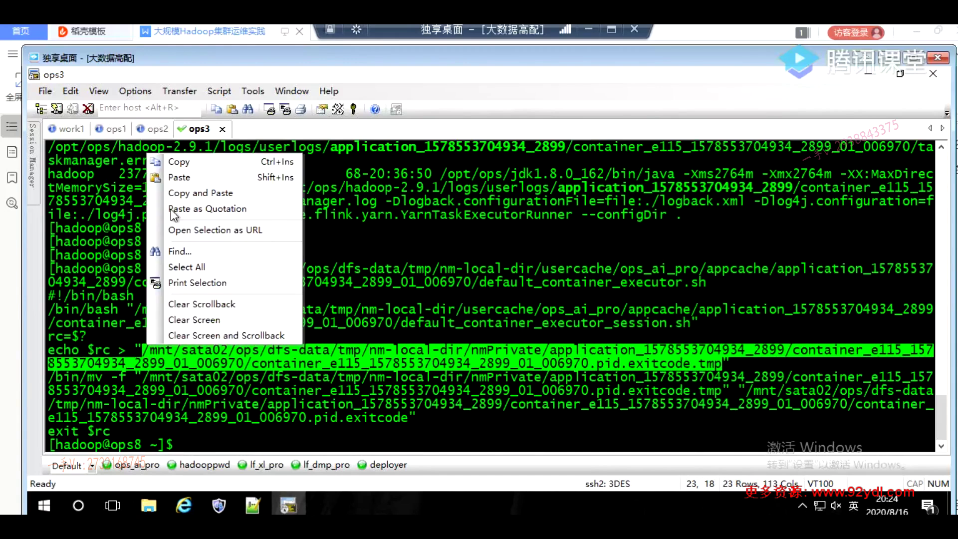
pyautogui.click(179, 164)
pyautogui.press('Return')
pyautogui.press('Return')
pyautogui.write('cat')
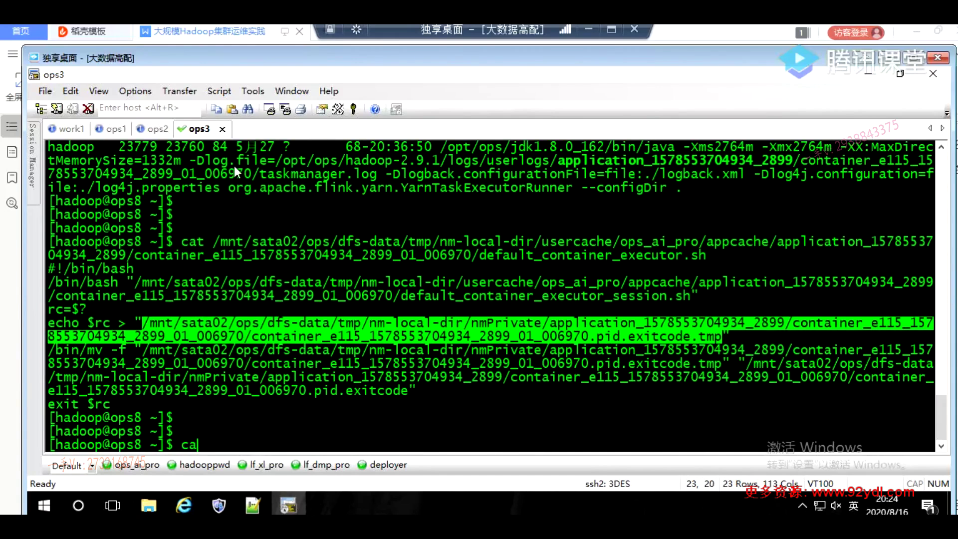
pyautogui.rightClick(308, 211)
pyautogui.click(343, 235)
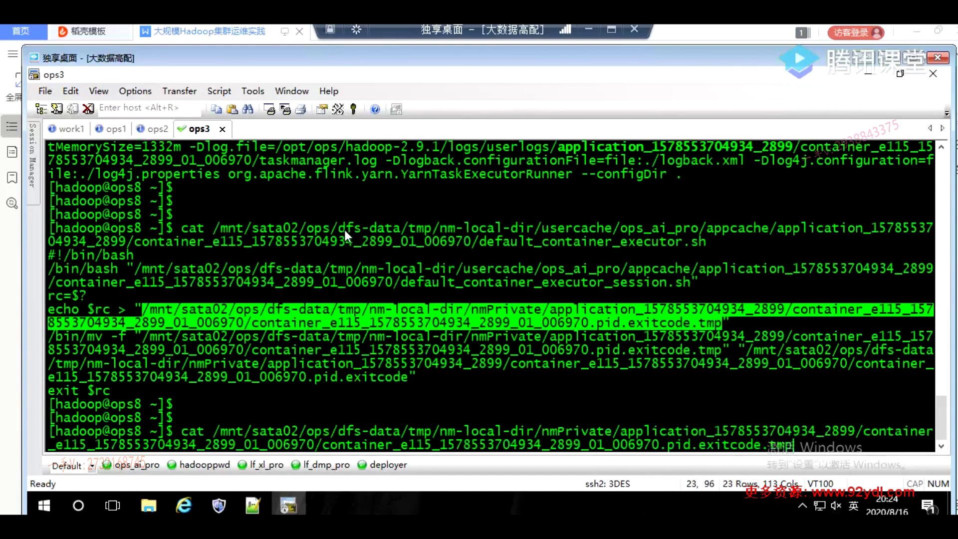
pyautogui.press('Return')
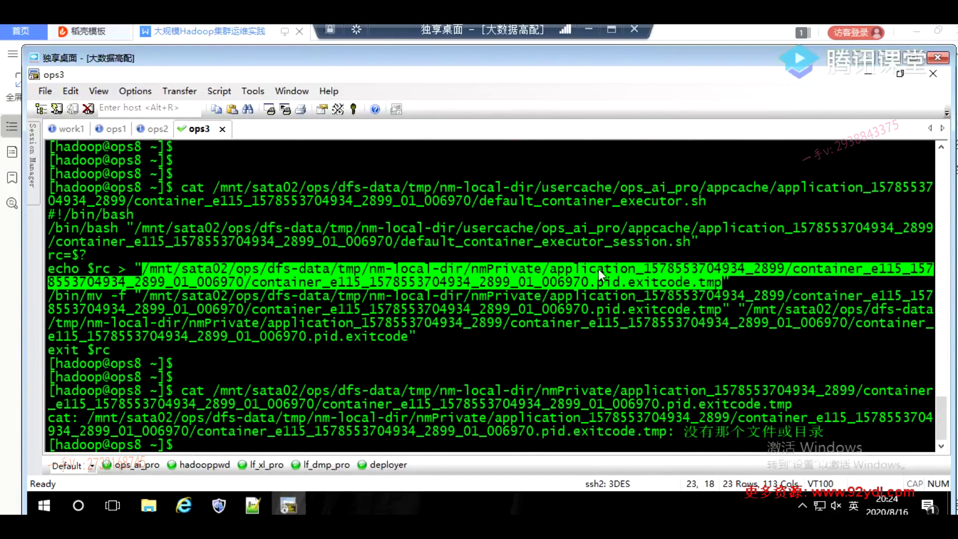
# Print the container's default_container_executor_session.sh with cat, using the path copied from the script's /bin/bash line
pyautogui.moveTo(690, 244); pyautogui.dragTo(142, 224)
pyautogui.rightClick(139, 223)
pyautogui.click(167, 232)
pyautogui.press('Return')
pyautogui.press('Return')
pyautogui.press('Return')
pyautogui.write('cat')
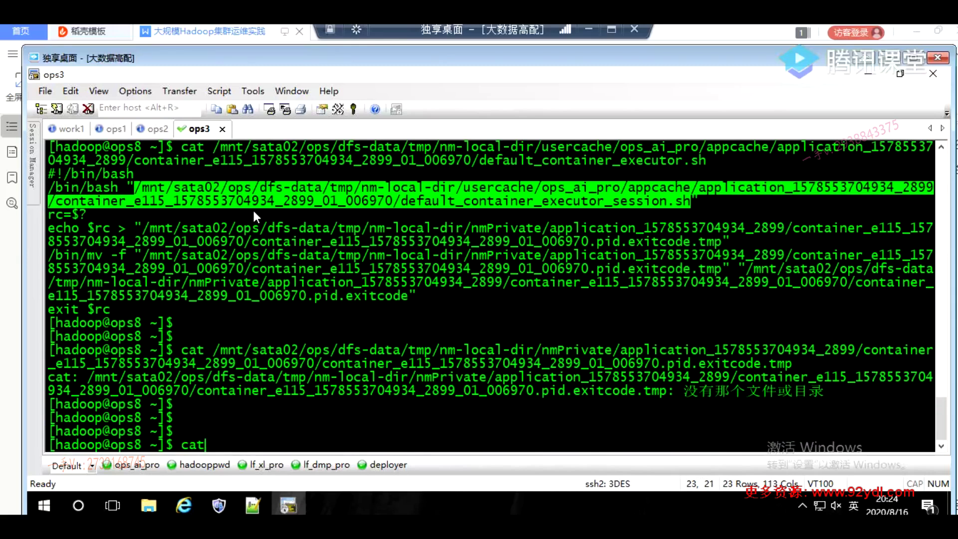
pyautogui.rightClick(337, 247)
pyautogui.click(354, 269)
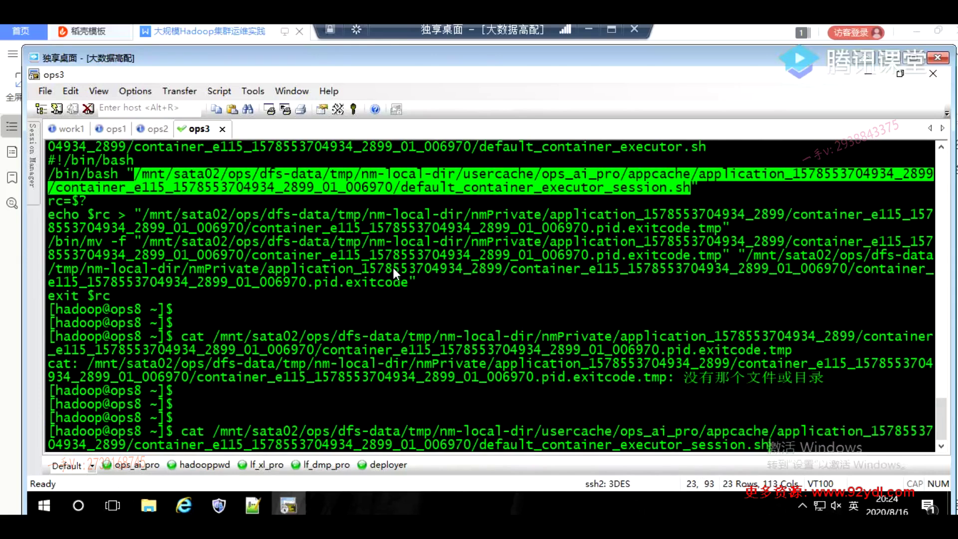
pyautogui.press('Return')
pyautogui.press('Return')
pyautogui.press('Return')
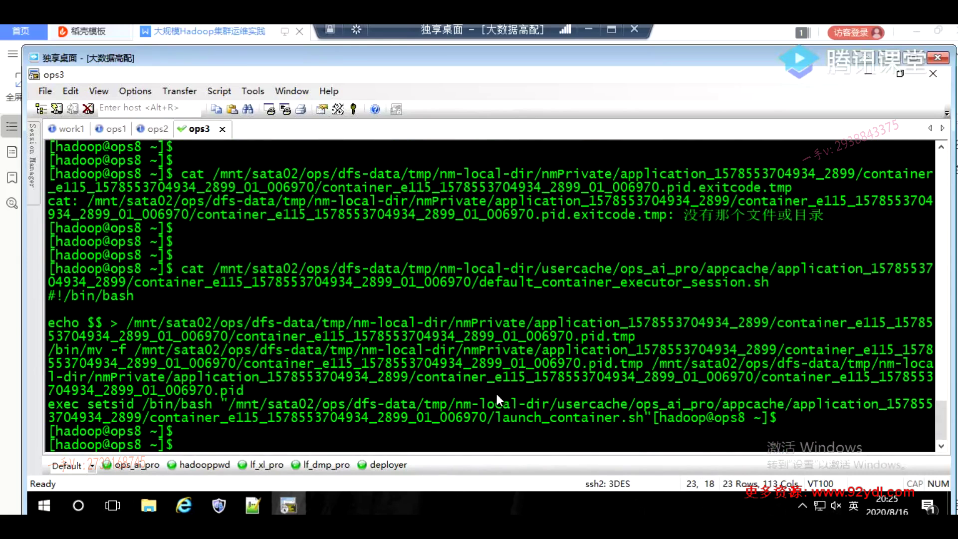
# Examine the target .pid file path and the launch_container.sh reference in the session script
pyautogui.doubleClick(653, 363)
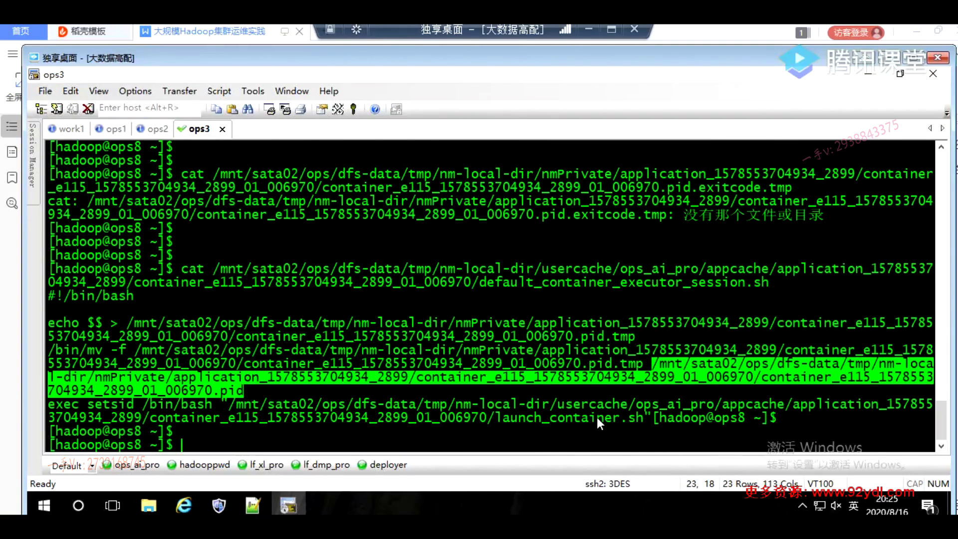
pyautogui.moveTo(645, 415); pyautogui.dragTo(430, 425)
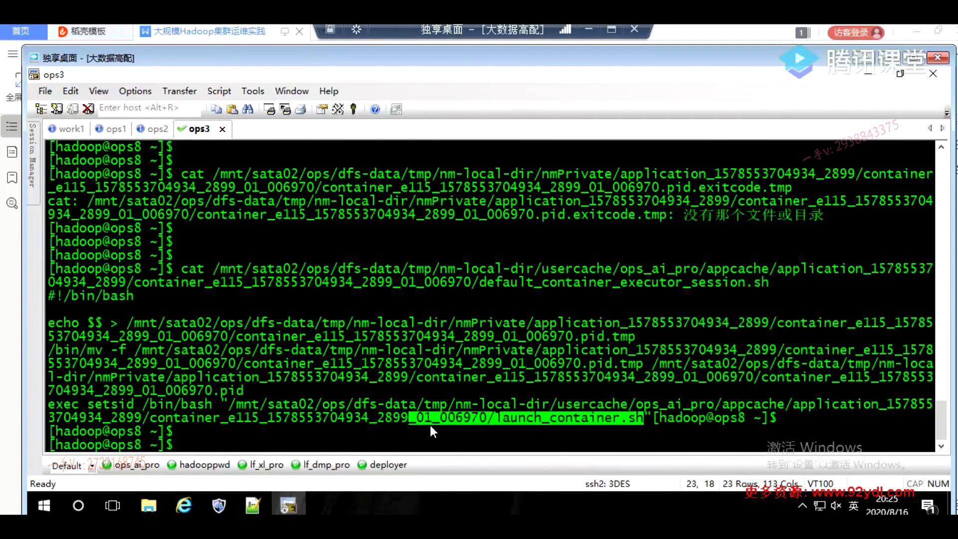
pyautogui.click(531, 422)
pyautogui.doubleClick(571, 418)
# Print the container's launch_container.sh with cat, using the full path copied from the exec setsid line
pyautogui.moveTo(642, 415); pyautogui.dragTo(235, 406)
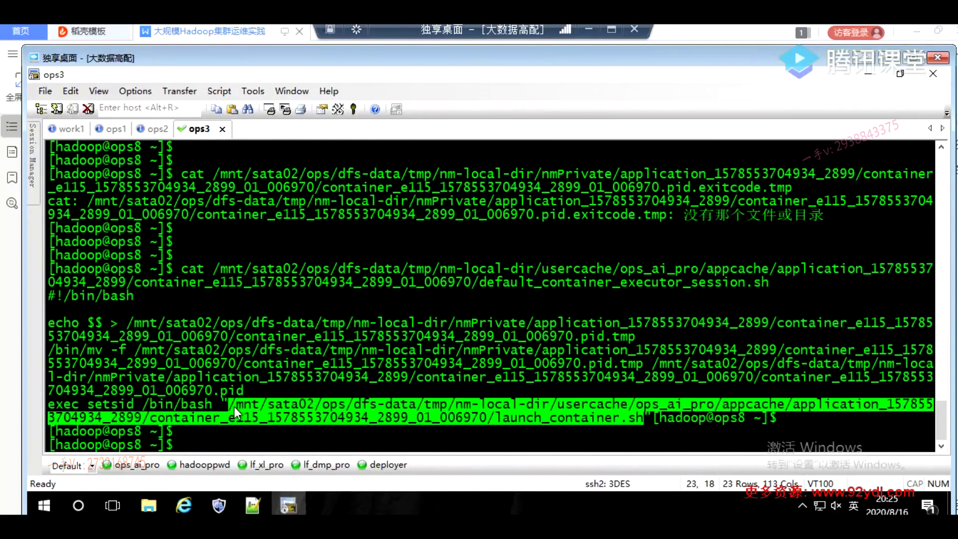
pyautogui.rightClick(235, 406)
pyautogui.click(284, 225)
pyautogui.press('Return')
pyautogui.press('Return')
pyautogui.press('Return')
pyautogui.write('cat')
pyautogui.rightClick(301, 239)
pyautogui.click(359, 261)
pyautogui.press('Return')
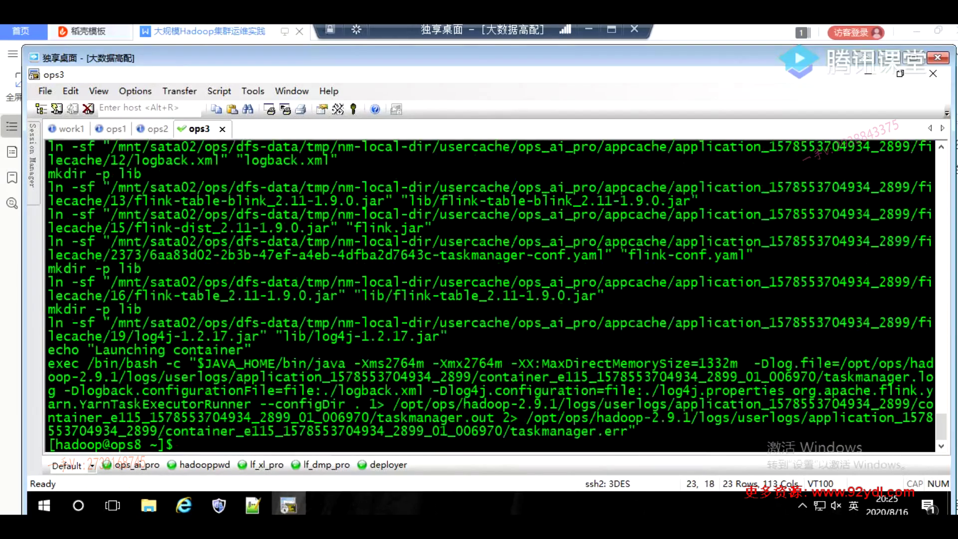
pyautogui.press('Return')
pyautogui.press('Return')
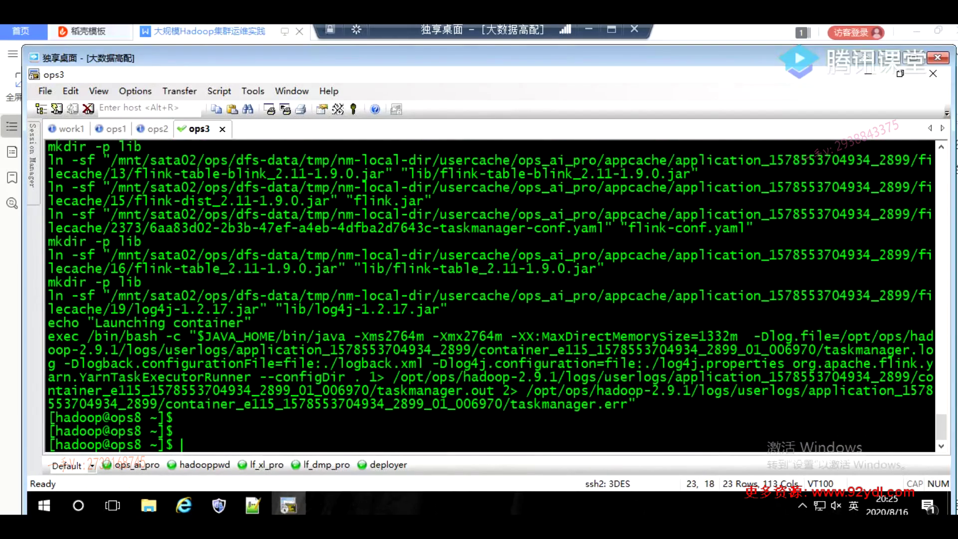
# Read launch_container.sh from its start through the environment exports and resource links to the final launch command
pyautogui.scroll(15, 331, 167)
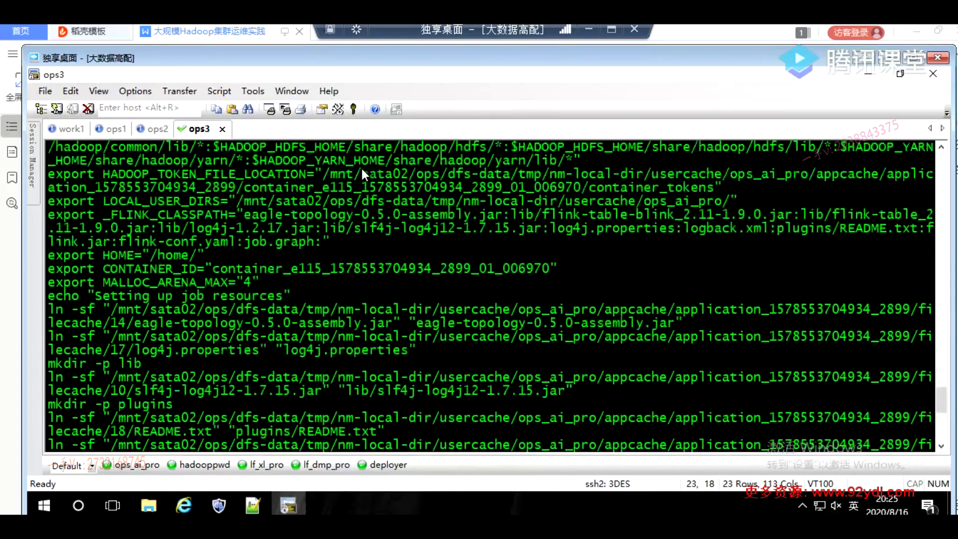
pyautogui.scroll(12, 361, 166)
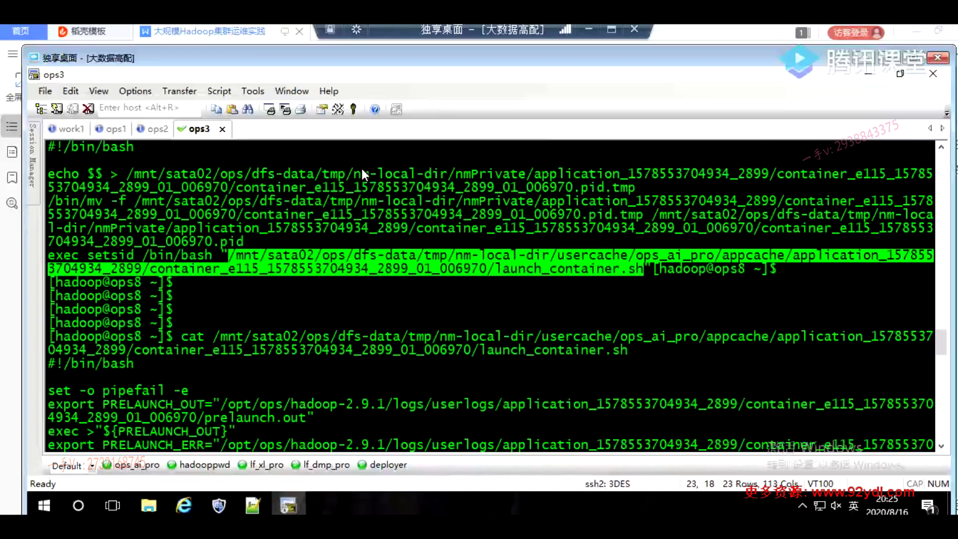
pyautogui.doubleClick(544, 349)
pyautogui.scroll(-3, 362, 304)
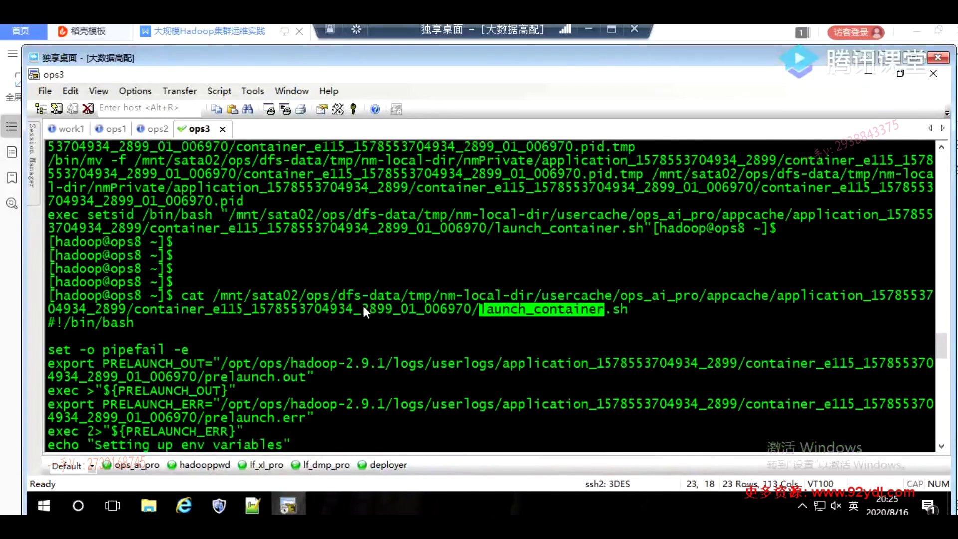
pyautogui.scroll(-9, 145, 281)
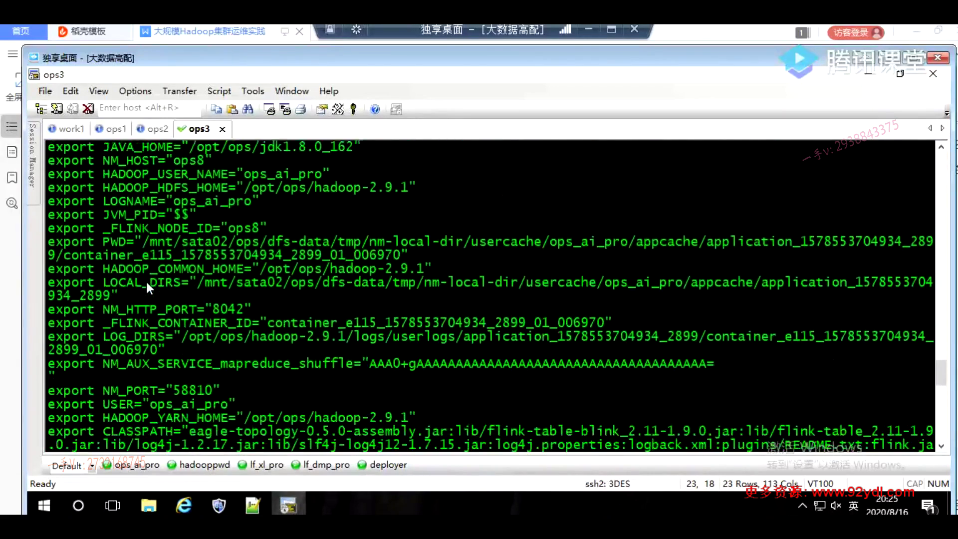
pyautogui.scroll(-1, 258, 225)
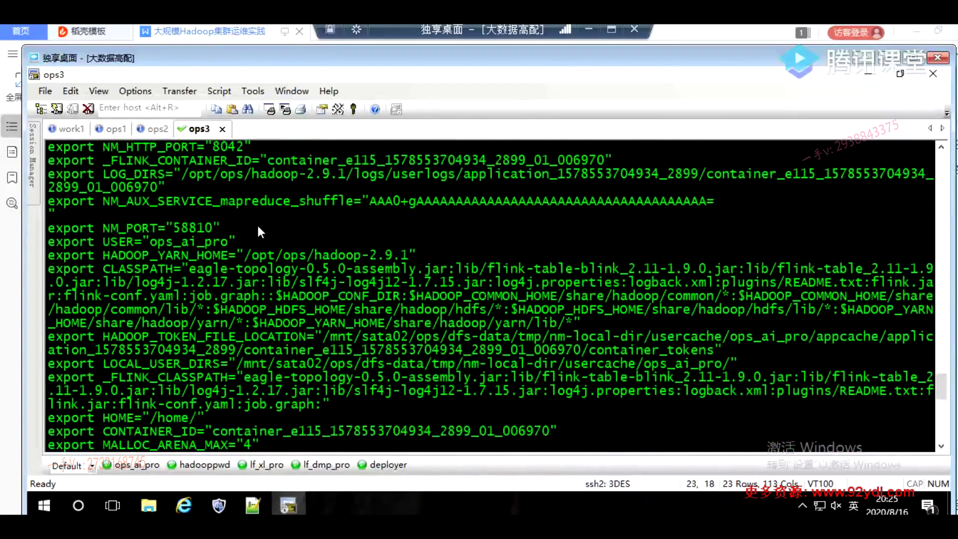
pyautogui.scroll(-1, 257, 226)
pyautogui.scroll(-5, 257, 225)
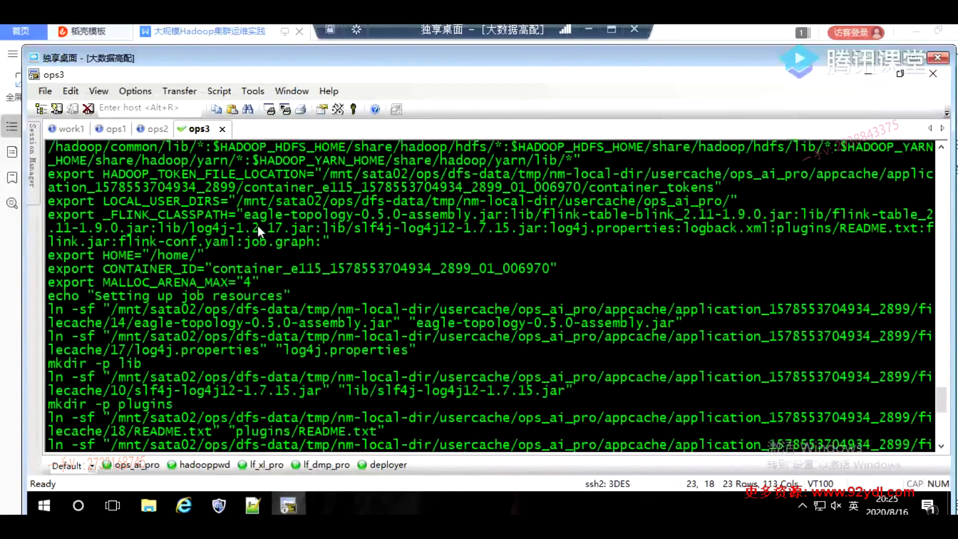
pyautogui.scroll(-5, 171, 283)
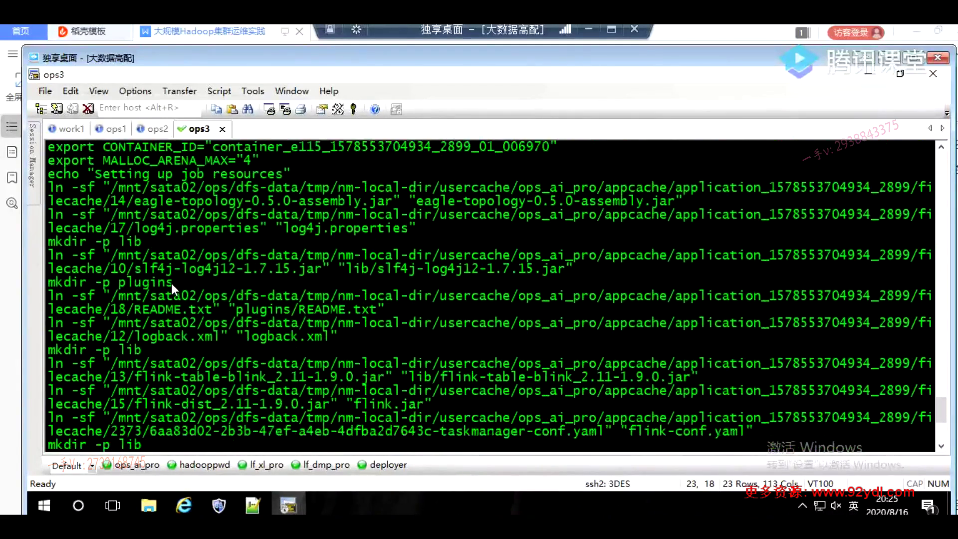
pyautogui.scroll(-1, 164, 292)
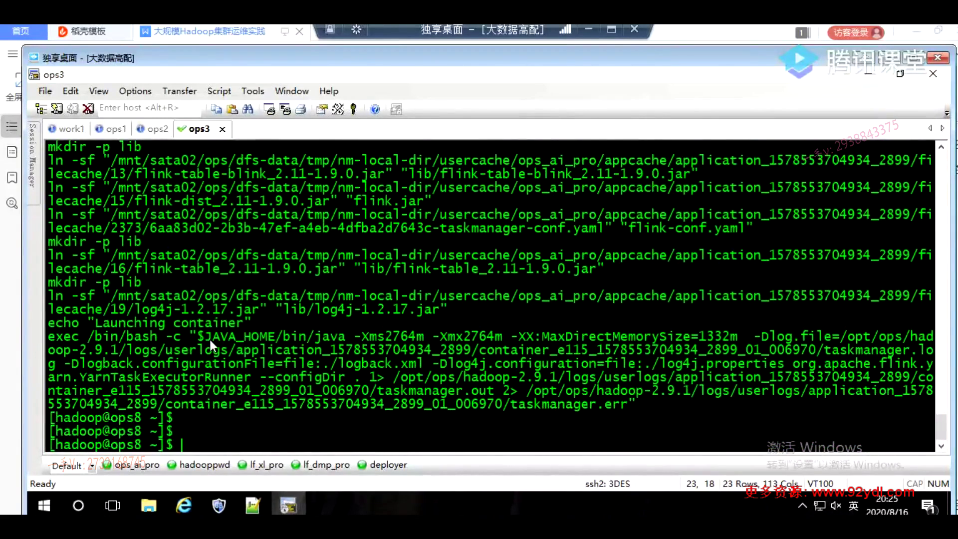
# Examine the Java executable, taskmanager log name and YarnTaskExecutorRunner class in the script's final exec command
pyautogui.moveTo(270, 337); pyautogui.dragTo(228, 336)
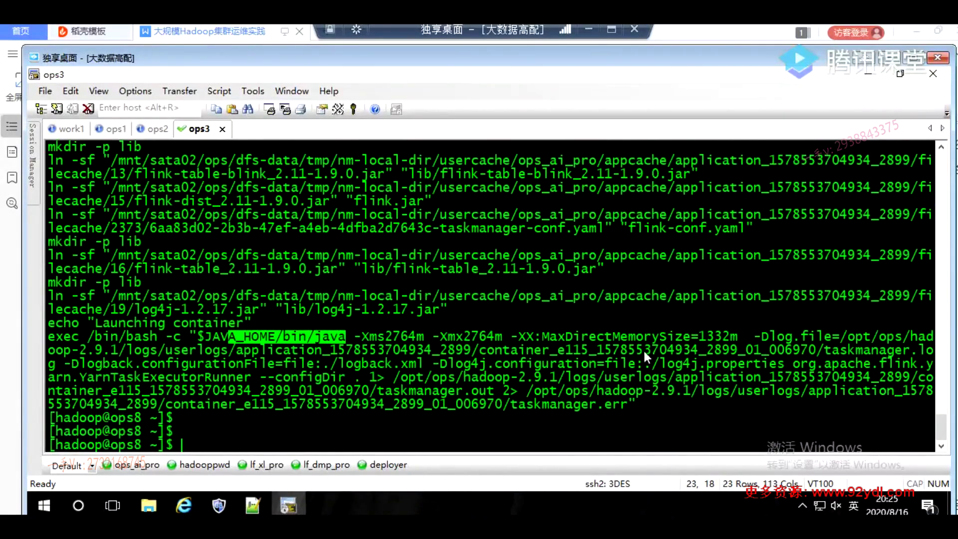
pyautogui.doubleClick(860, 350)
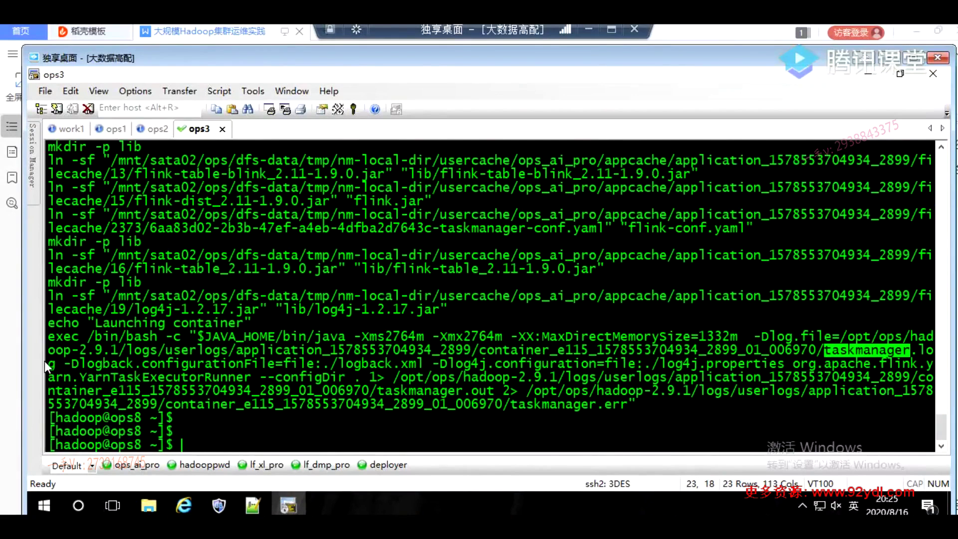
pyautogui.moveTo(251, 379); pyautogui.dragTo(796, 367)
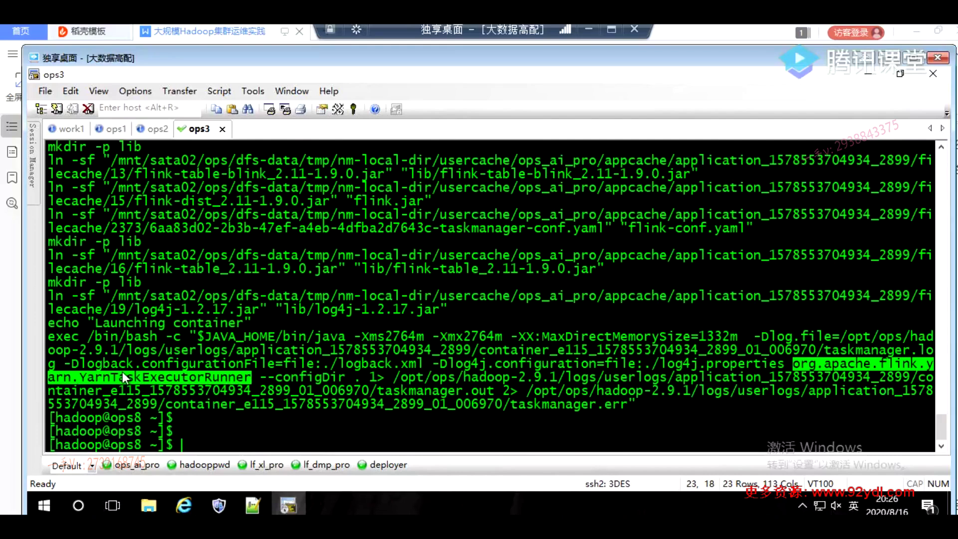
# Check the Flink dashboard's Task Managers list, return to the terminal session and review the launch command and environment exports again
pyautogui.moveTo(288, 505)
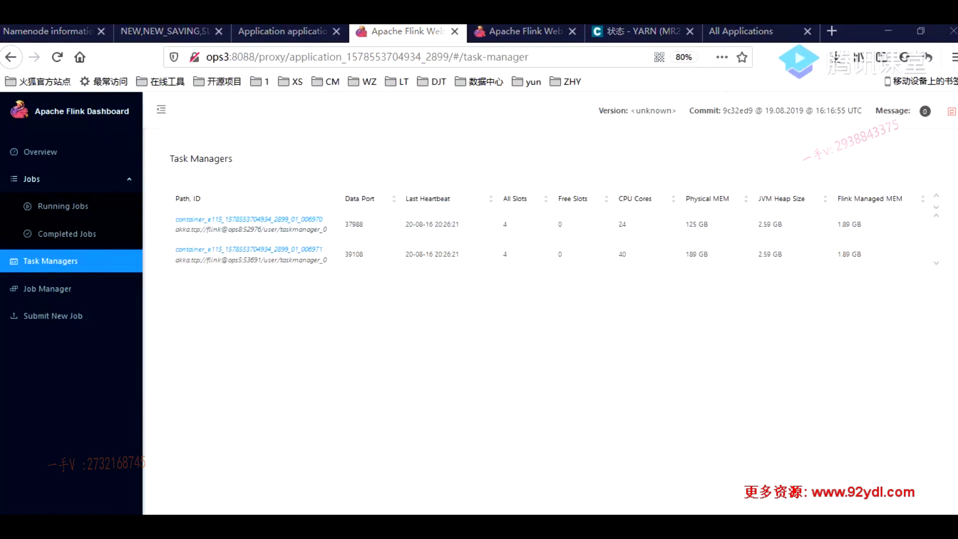
pyautogui.hotkey('alt', 'Tab')
pyautogui.click(190, 364)
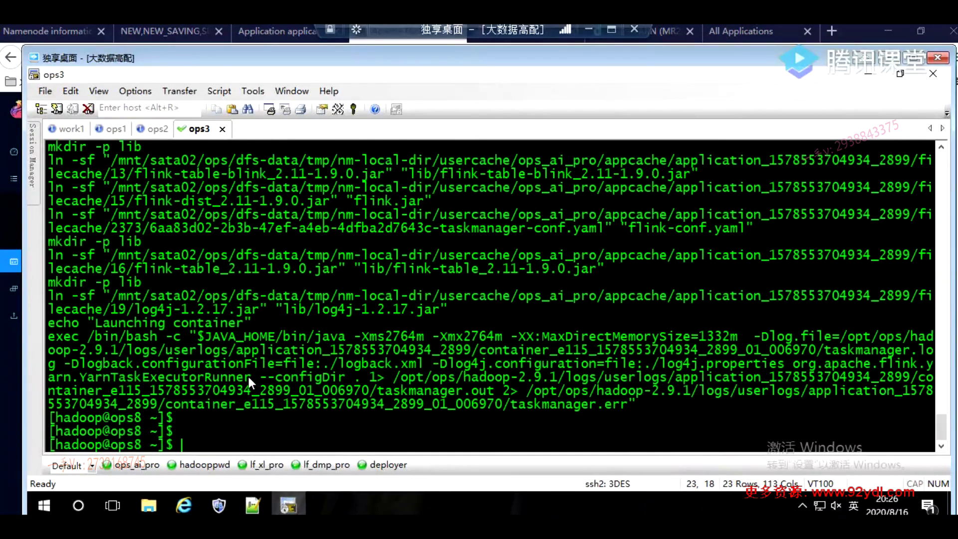
pyautogui.moveTo(251, 376); pyautogui.dragTo(112, 352)
pyautogui.click(60, 334)
pyautogui.scroll(15, 85, 316)
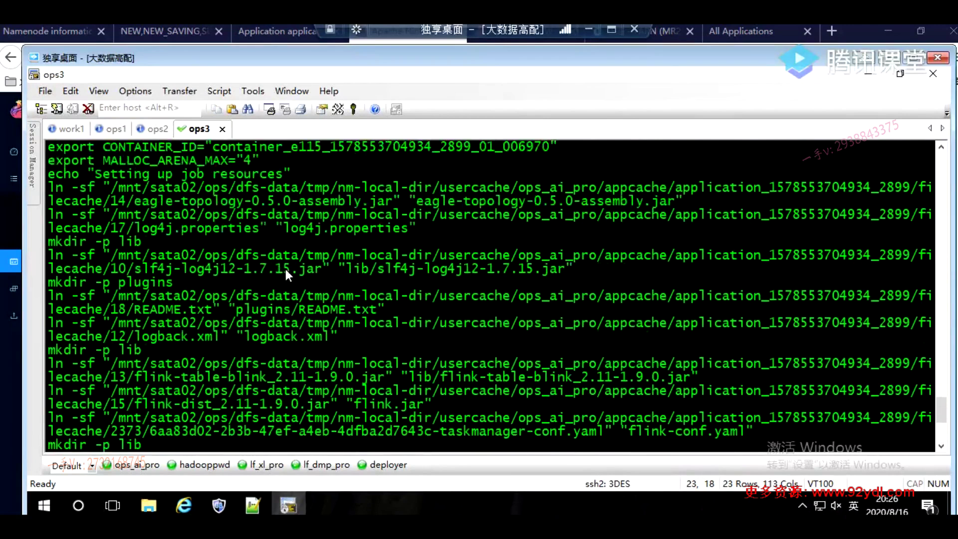
pyautogui.scroll(10, 475, 256)
pyautogui.scroll(-5, 477, 258)
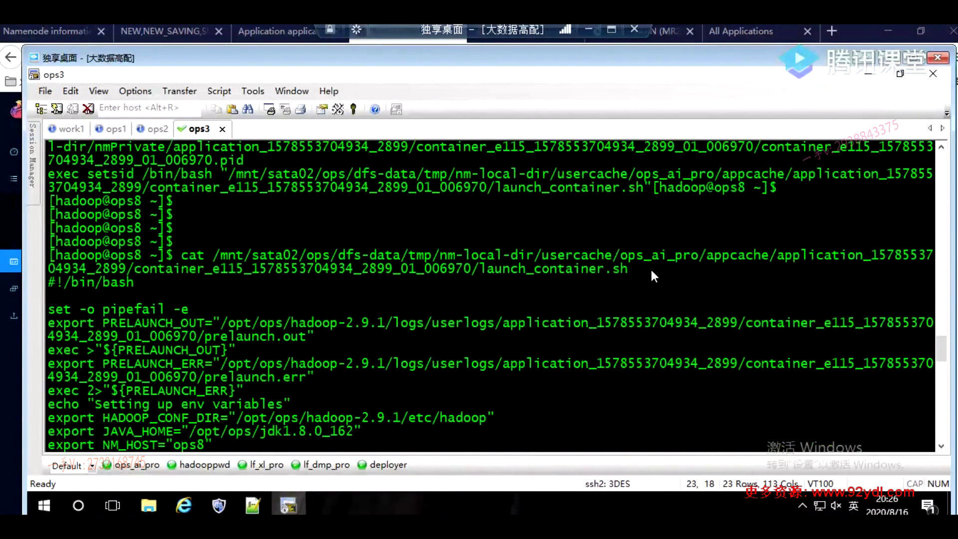
pyautogui.scroll(-15, 641, 280)
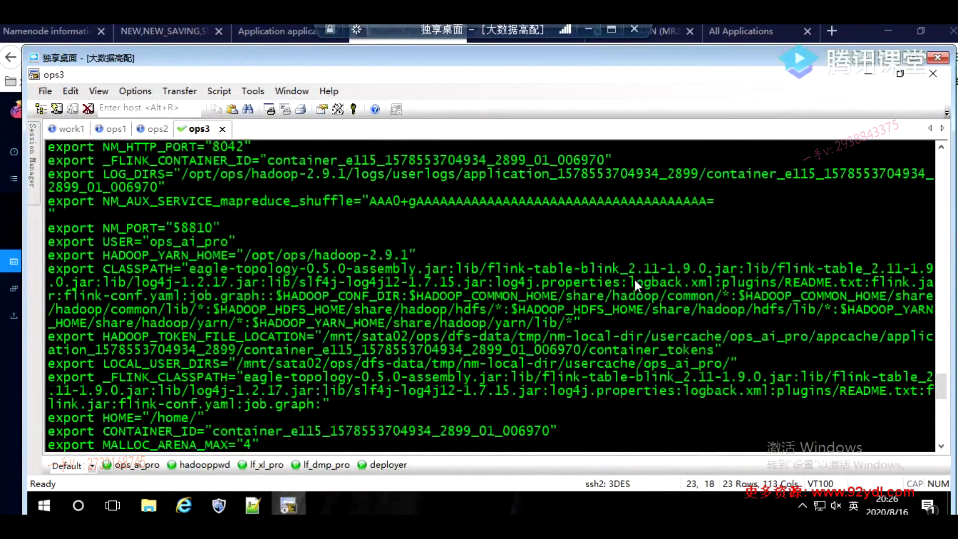
pyautogui.press('Return')
pyautogui.press('Return')
pyautogui.press('Up')
pyautogui.press('Up')
pyautogui.press('Up')
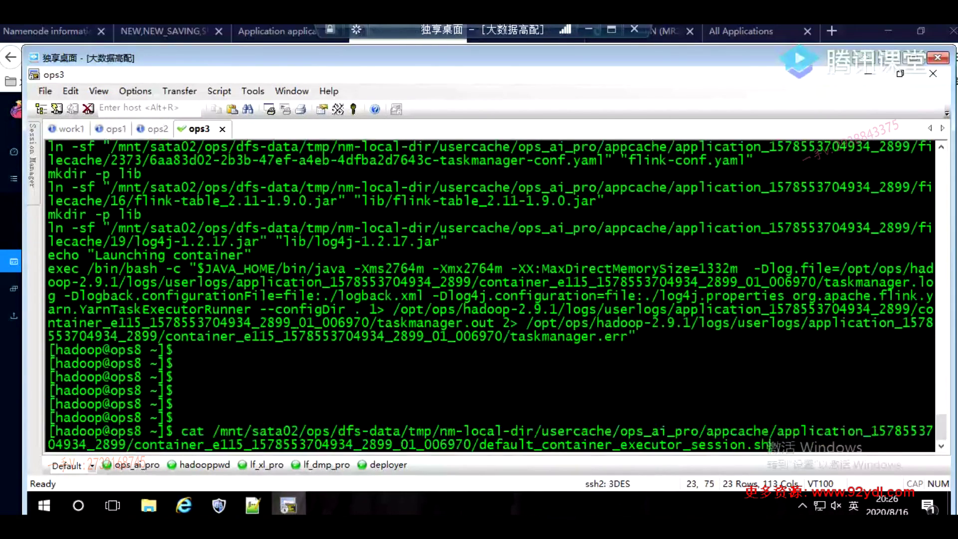
pyautogui.press('Up')
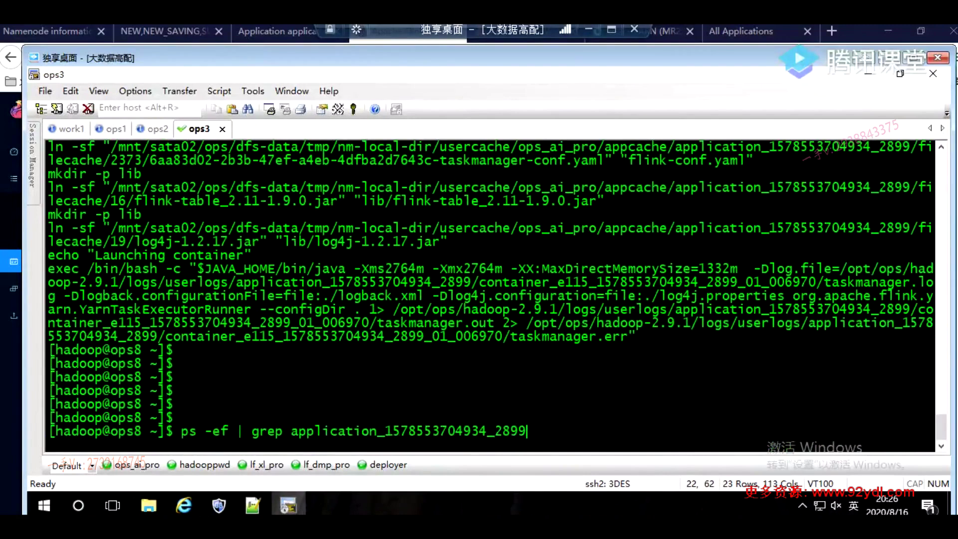
pyautogui.press('Return')
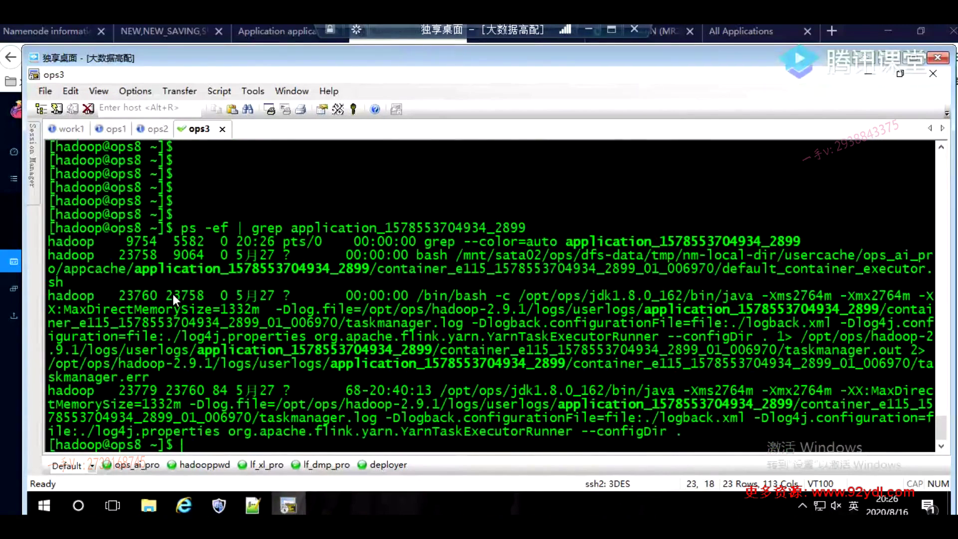
pyautogui.moveTo(97, 277); pyautogui.dragTo(44, 247)
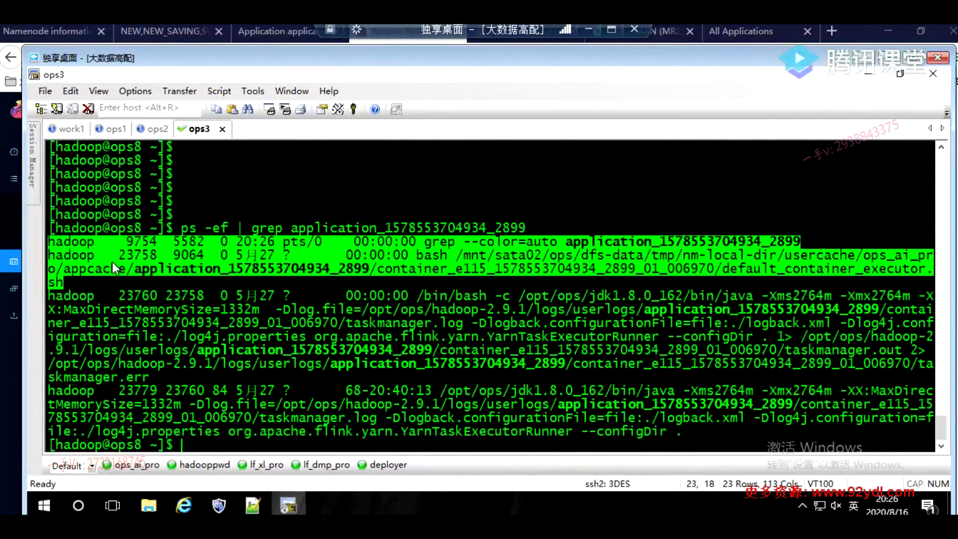
pyautogui.moveTo(194, 448)
pyautogui.mouseDown()
pyautogui.moveTo(174, 424)
pyautogui.moveTo(204, 437)
pyautogui.mouseUp()
pyautogui.moveTo(137, 369); pyautogui.dragTo(48, 227)
pyautogui.rightClick(105, 247)
pyautogui.click(123, 255)
pyautogui.click(253, 506)
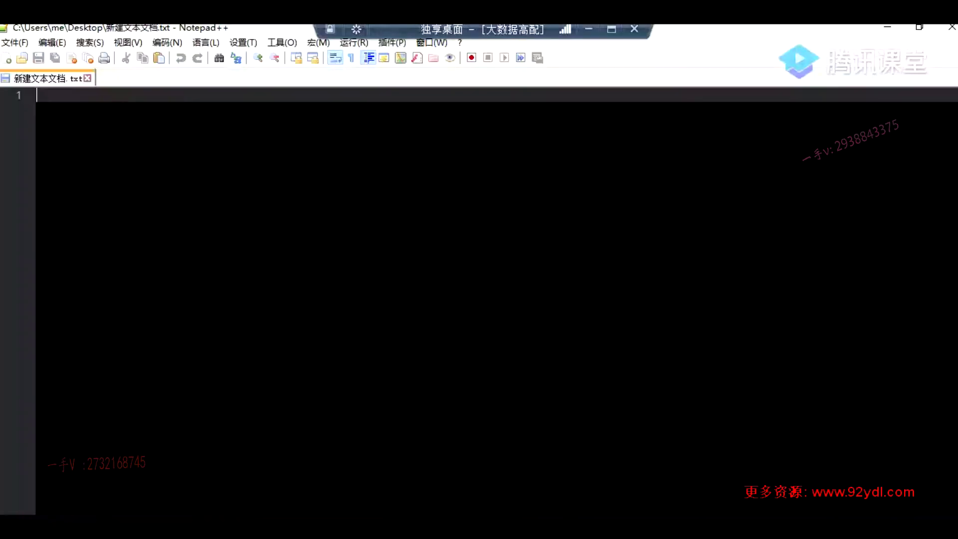
pyautogui.hotkey('ctrl', 'v')
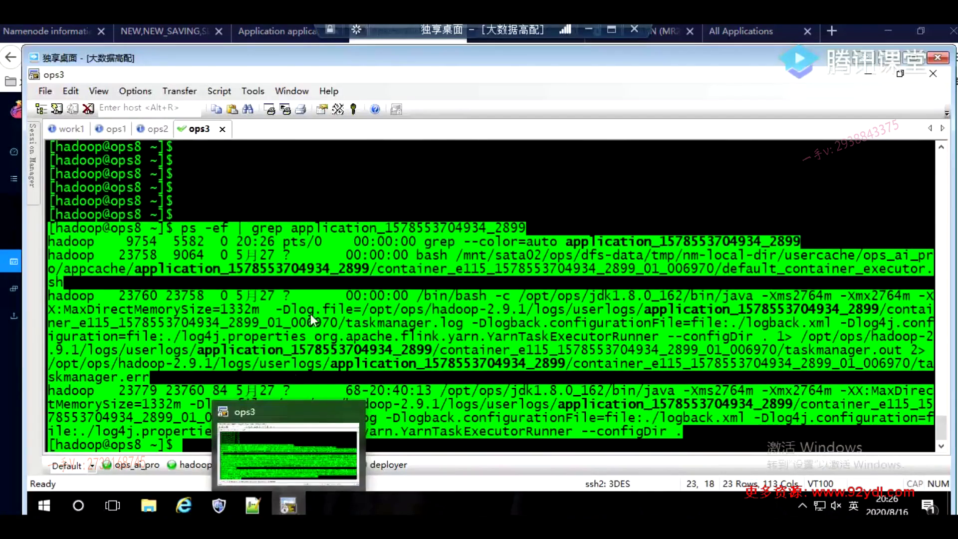
pyautogui.rightClick(310, 314)
pyautogui.click(362, 132)
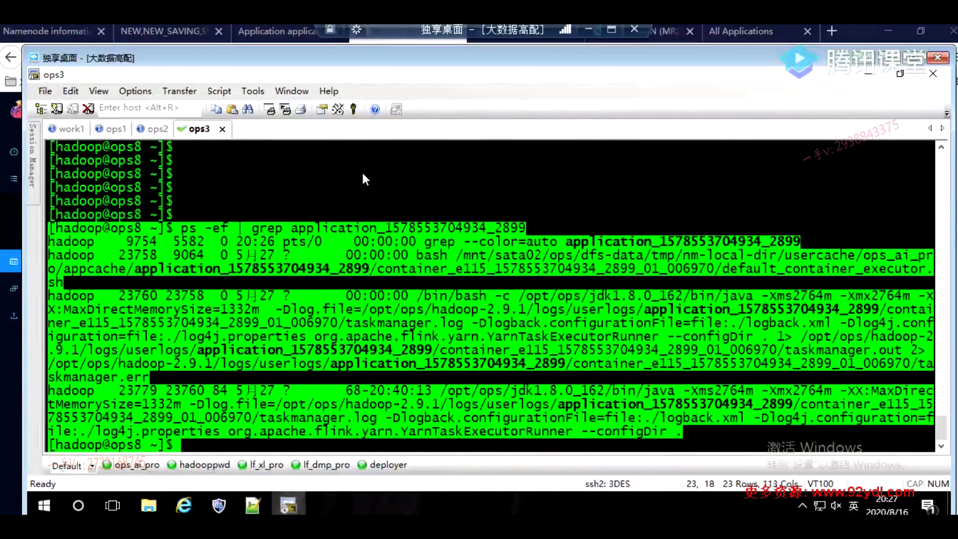
pyautogui.click(253, 505)
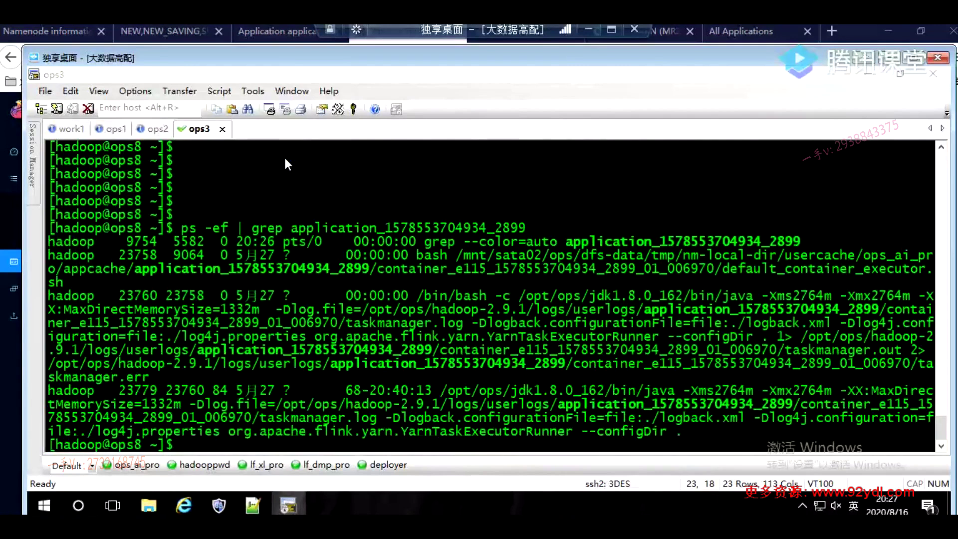
pyautogui.hotkey('ctrl', 'v')
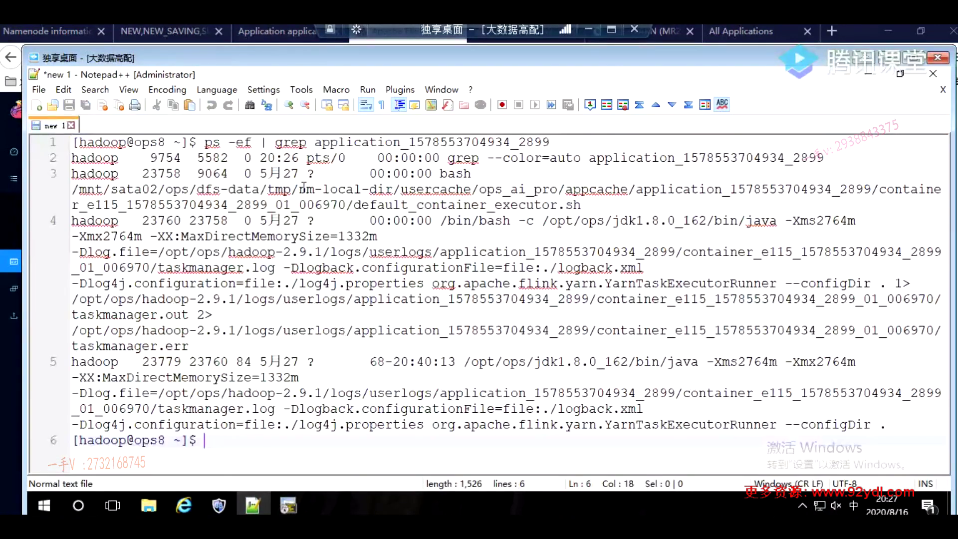
# Separate the process entries with two blank lines after the default_container_executor.sh entry and three after the /bin/bash -c entry
pyautogui.click(596, 203)
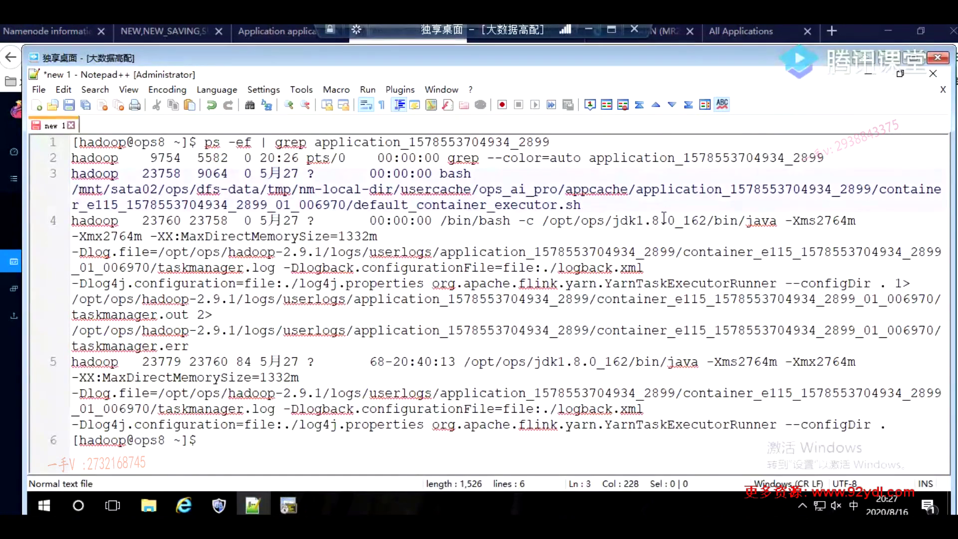
pyautogui.press('Return')
pyautogui.press('Return')
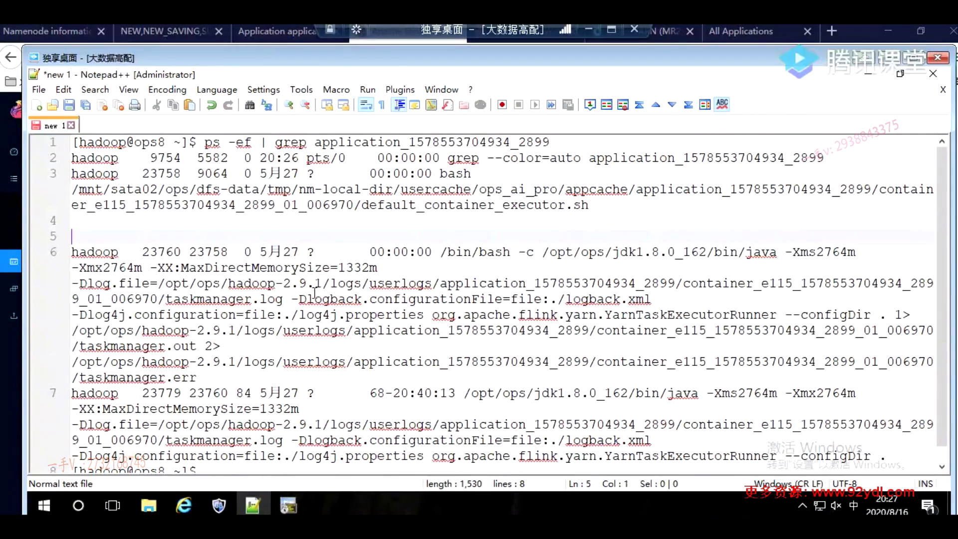
pyautogui.click(235, 373)
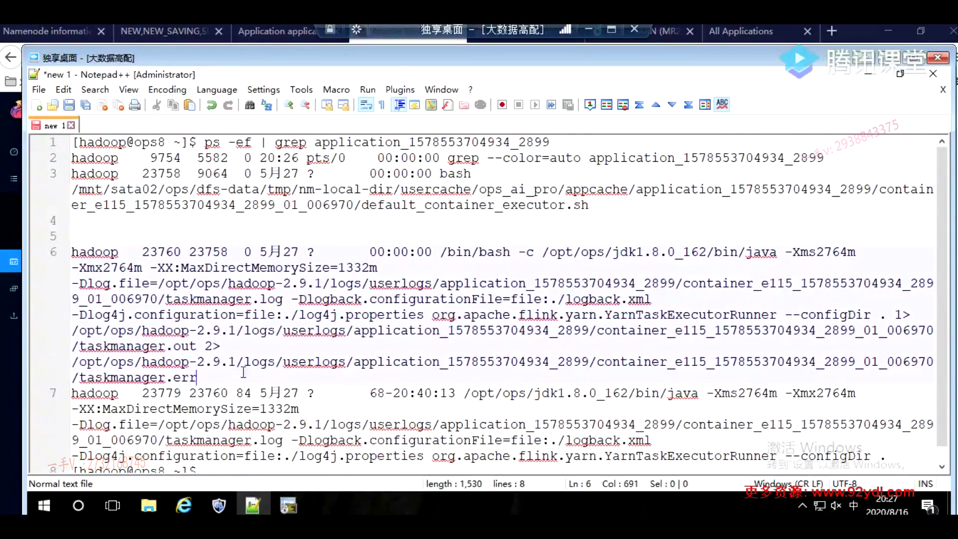
pyautogui.press('Return')
pyautogui.press('Return')
pyautogui.press('Return')
pyautogui.scroll(-1, 262, 370)
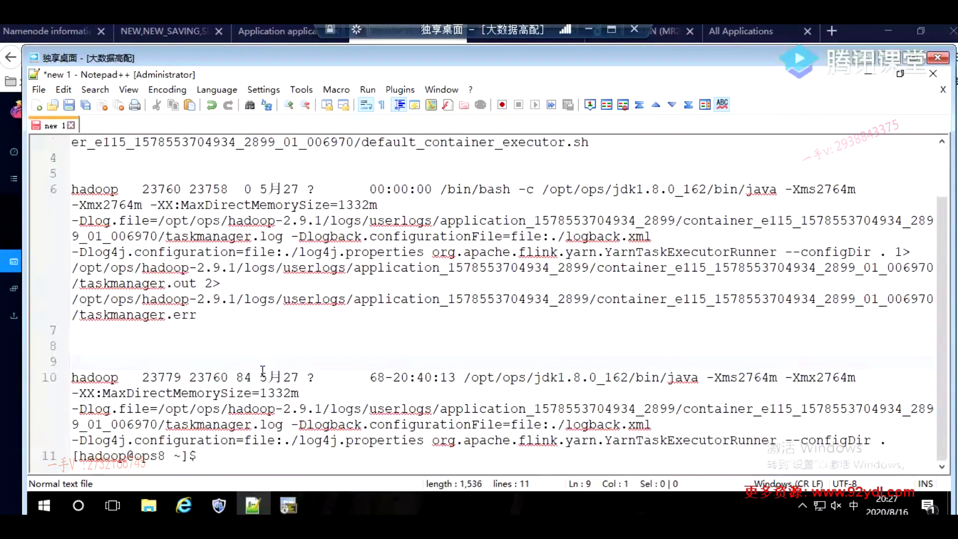
pyautogui.scroll(1, 256, 400)
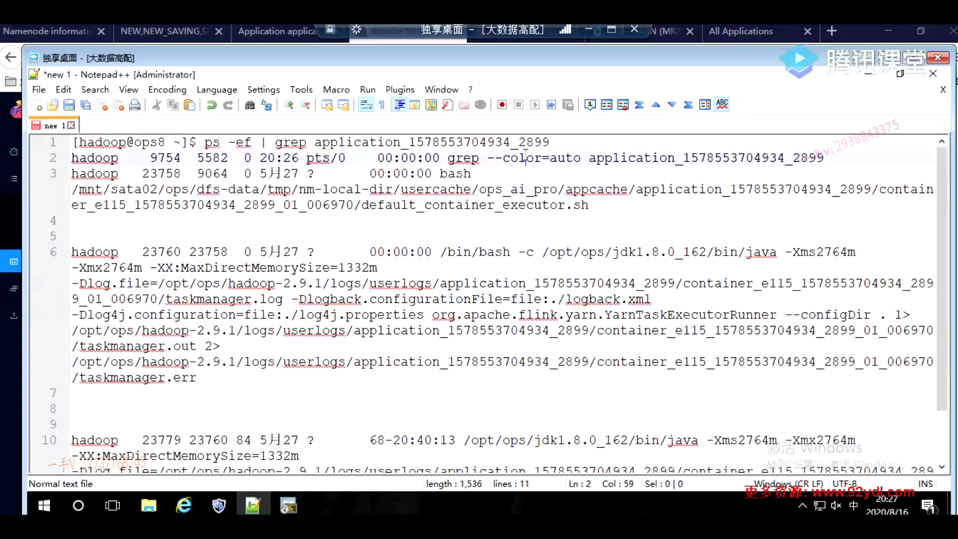
# Replace the grep --color=auto process entry on line 2 with blank lines
pyautogui.doubleClick(471, 158)
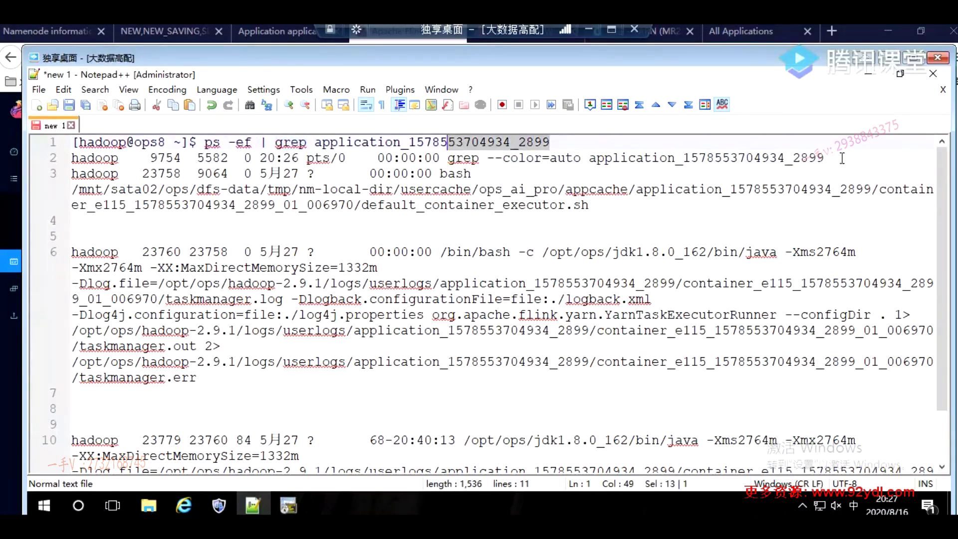
pyautogui.moveTo(824, 158); pyautogui.dragTo(71, 158)
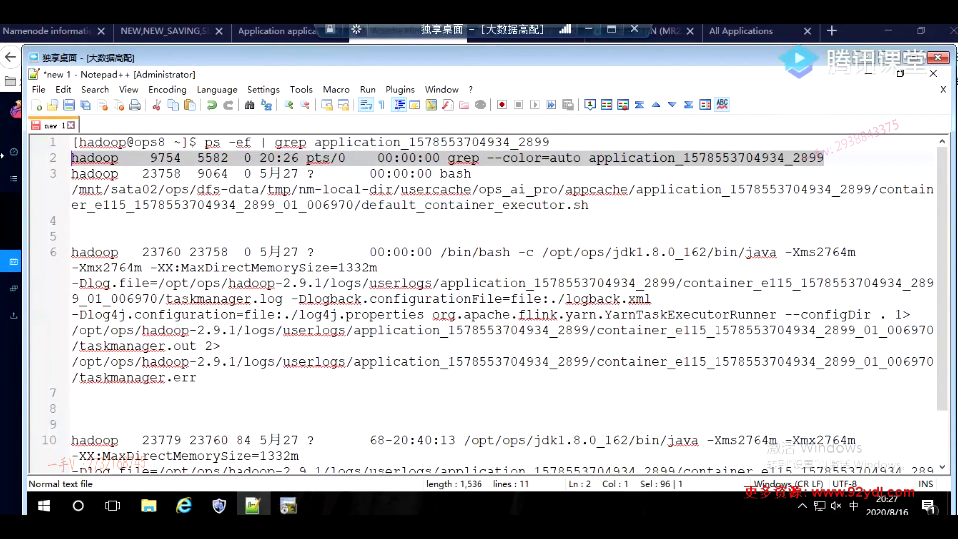
pyautogui.press('Return')
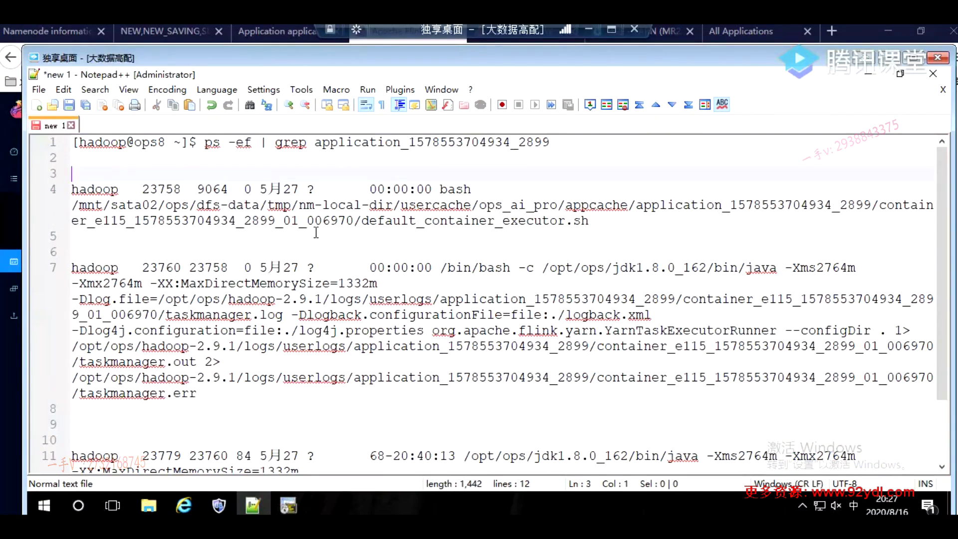
# Save the document as new 1.txt on the desktop, replacing the existing file
pyautogui.hotkey('ctrl', 's')
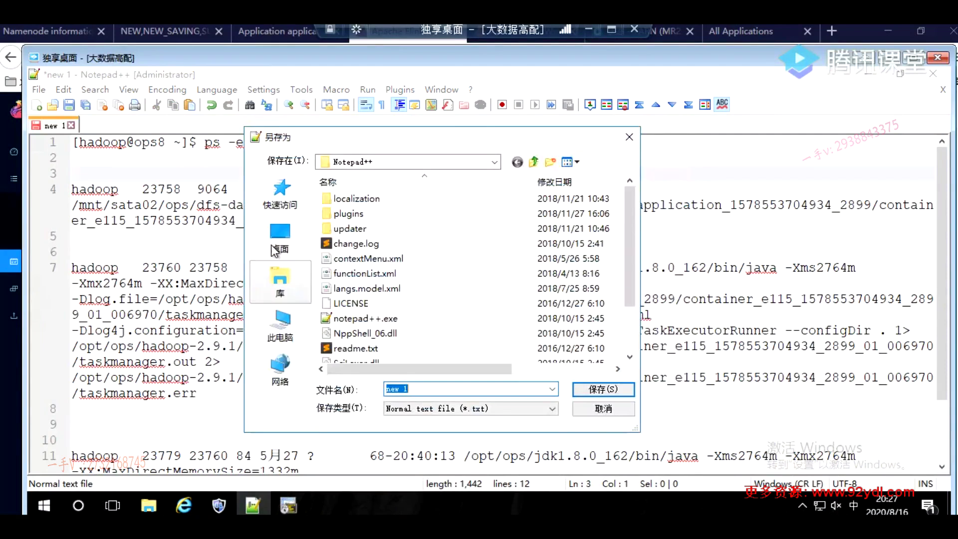
pyautogui.click(603, 389)
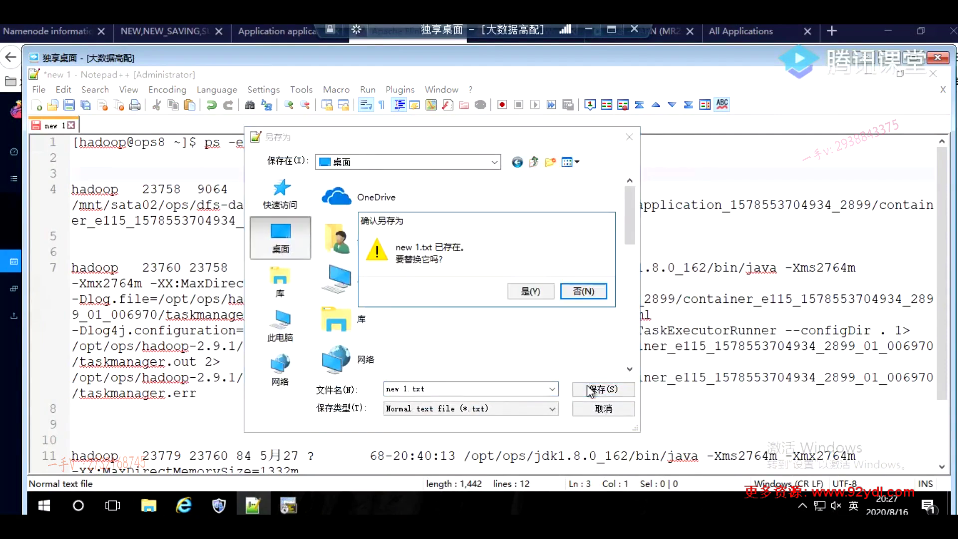
pyautogui.click(531, 295)
pyautogui.click(308, 195)
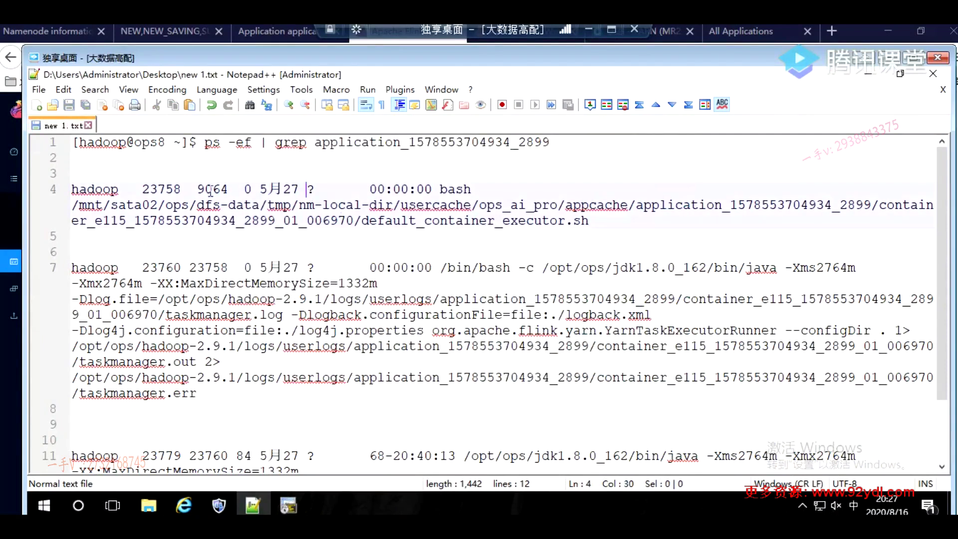
# Review the separated process entries, copy the default_container_executor.sh entry's parent process ID 9064 and switch to the terminal session
pyautogui.scroll(-2, 180, 193)
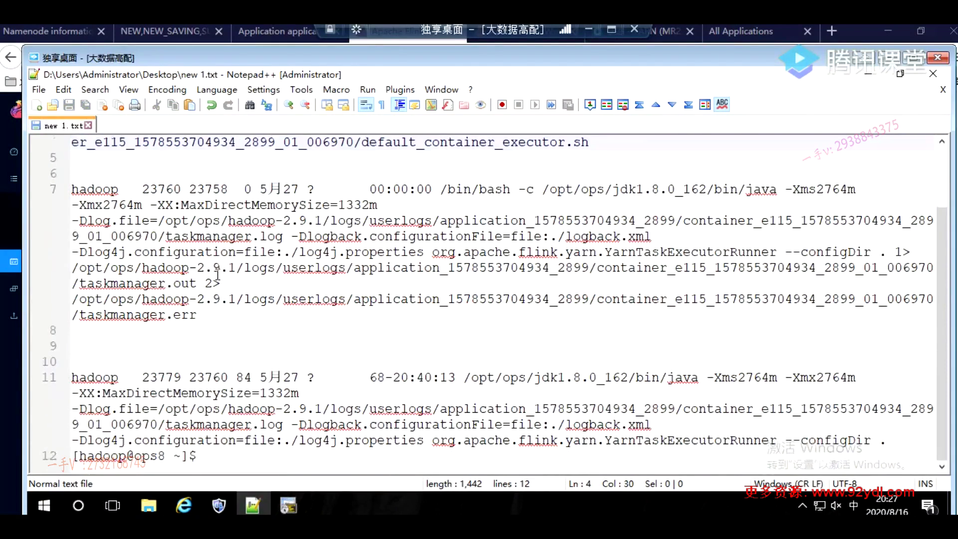
pyautogui.scroll(2, 206, 254)
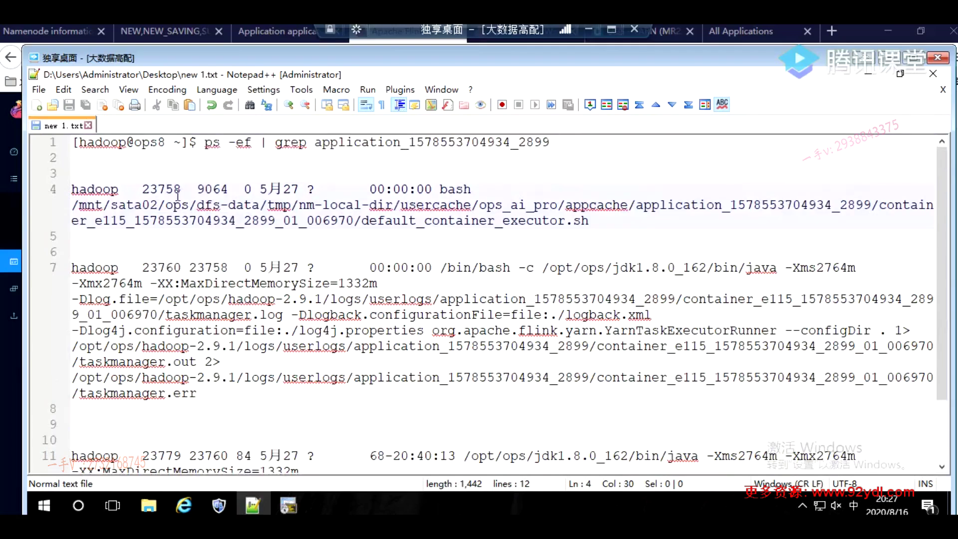
pyautogui.doubleClick(213, 189)
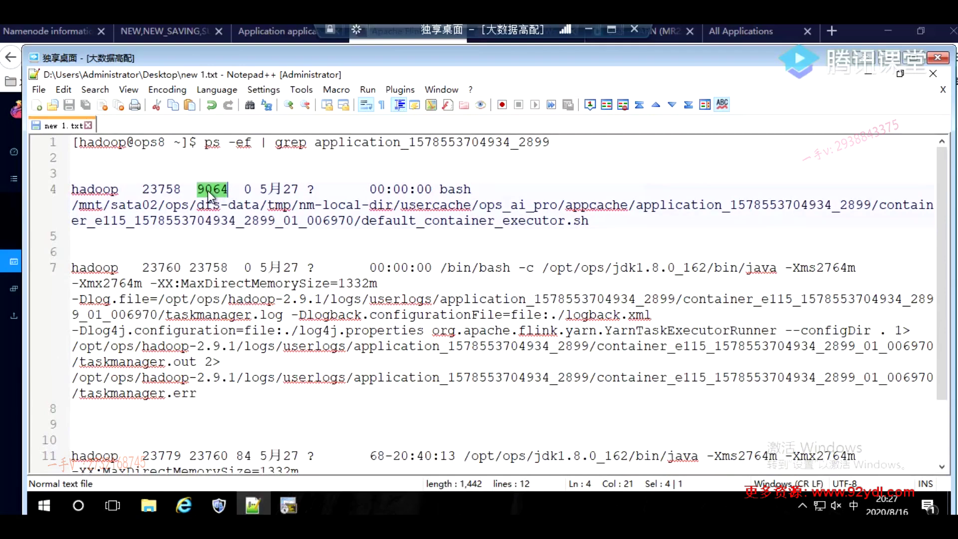
pyautogui.rightClick(208, 195)
pyautogui.click(235, 216)
pyautogui.click(294, 502)
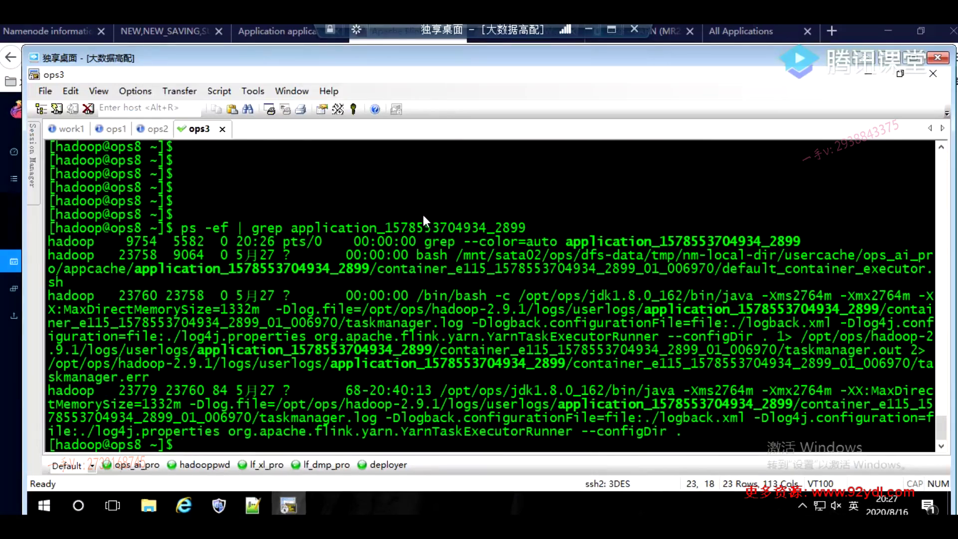
# Abandon the unfinished ps -ef | grep command, run jps and highlight the name of the process with ID 9064
pyautogui.press('Return')
pyautogui.press('Return')
pyautogui.write('ps -ef | grep')
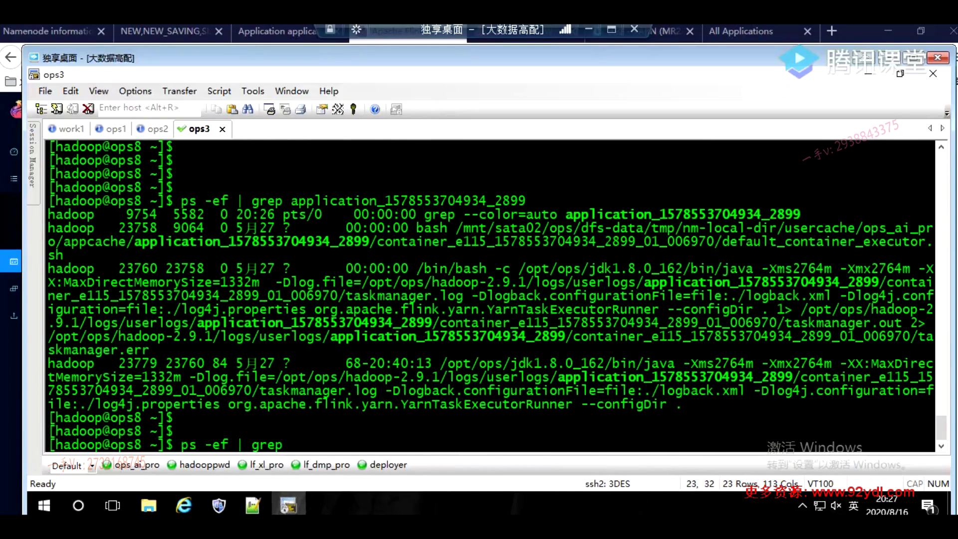
pyautogui.hotkey('ctrl', 'c')
pyautogui.write('jps')
pyautogui.press('Return')
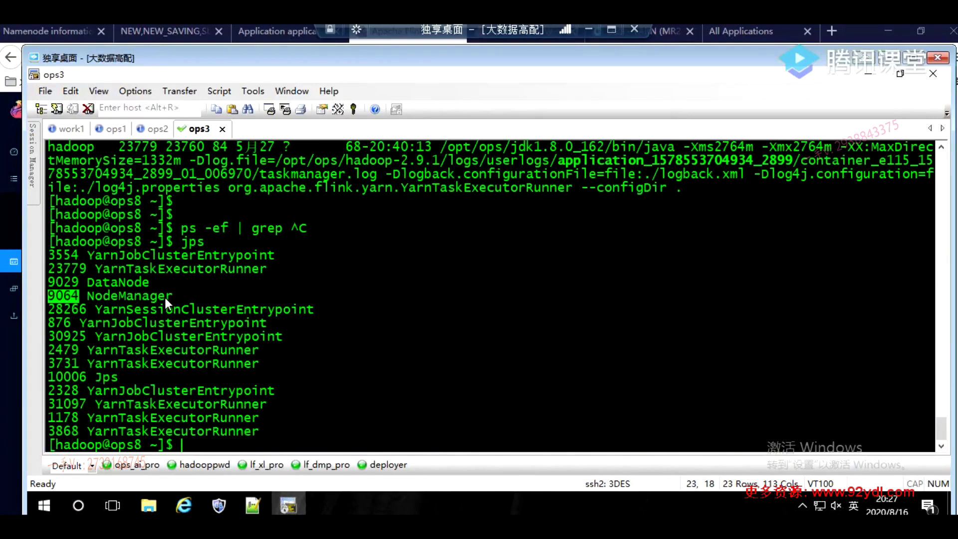
pyautogui.moveTo(172, 296); pyautogui.dragTo(91, 295)
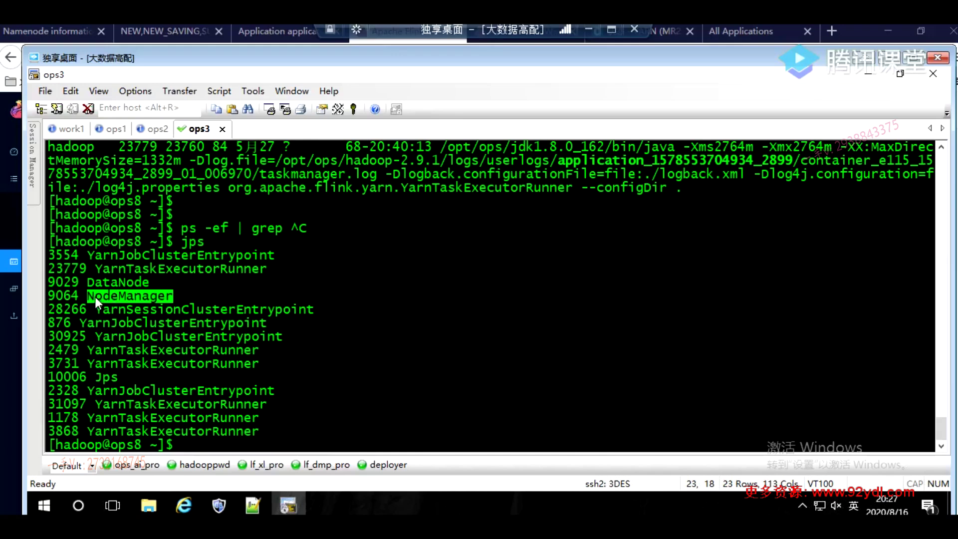
# Return to the Notepad++ notes and examine the default_container_executor.sh entry's process ID, parent process ID and script path
pyautogui.moveTo(288, 505)
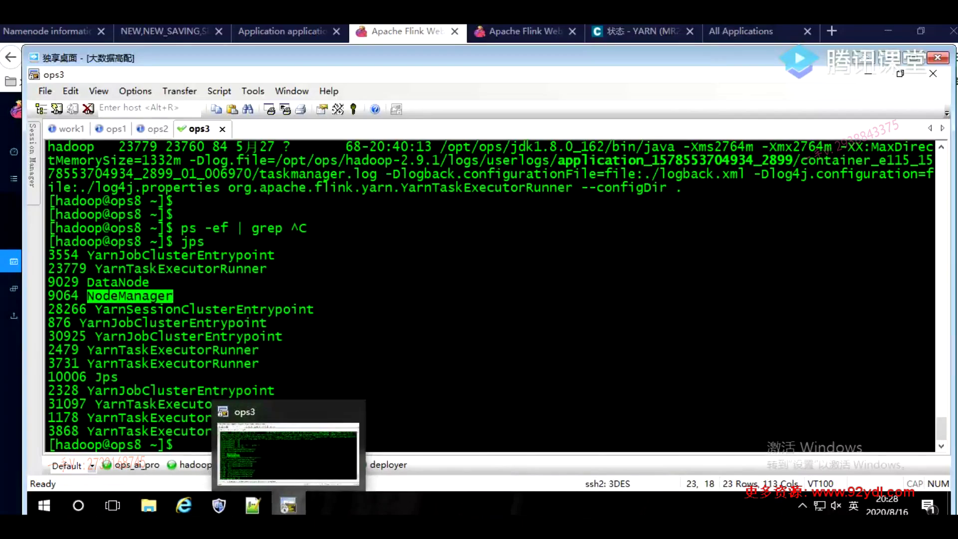
pyautogui.click(252, 505)
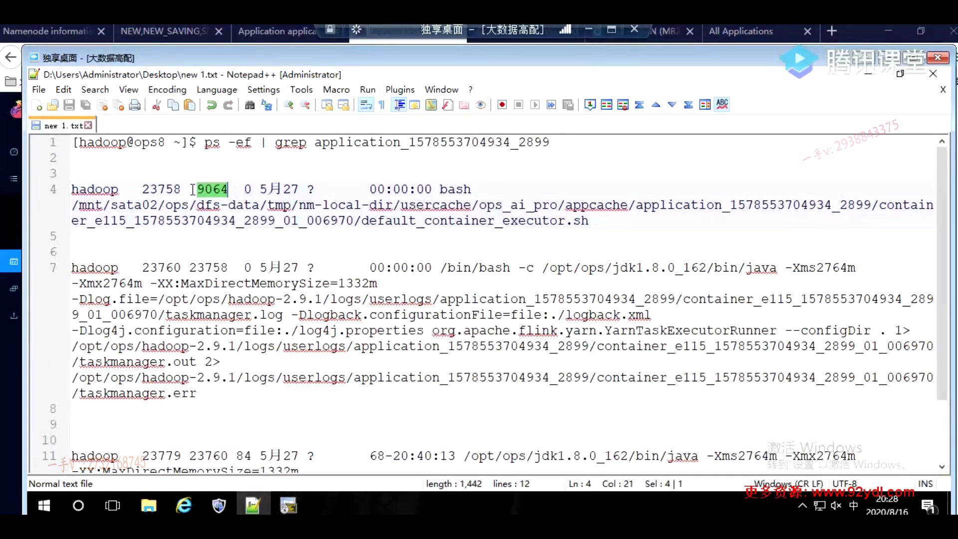
pyautogui.doubleClick(160, 188)
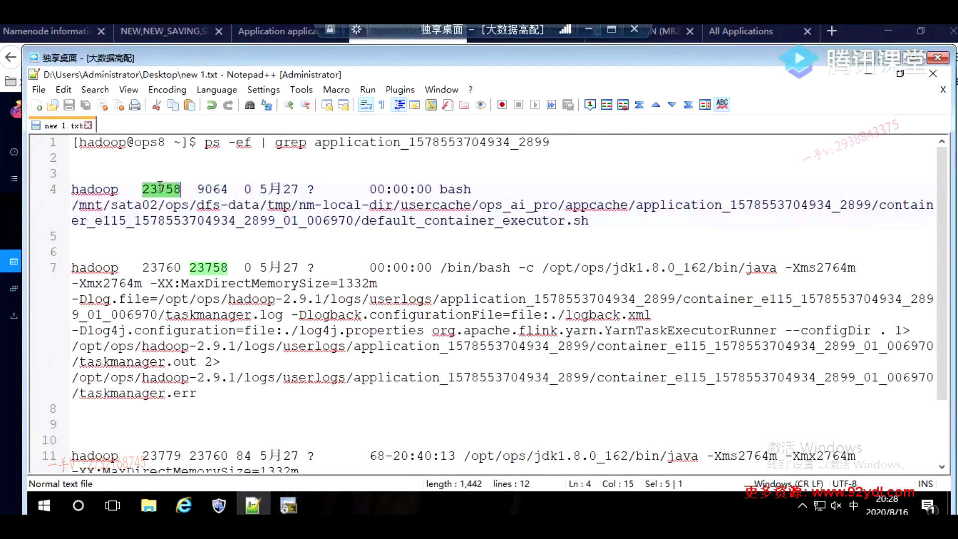
pyautogui.doubleClick(210, 189)
pyautogui.moveTo(591, 221); pyautogui.dragTo(80, 197)
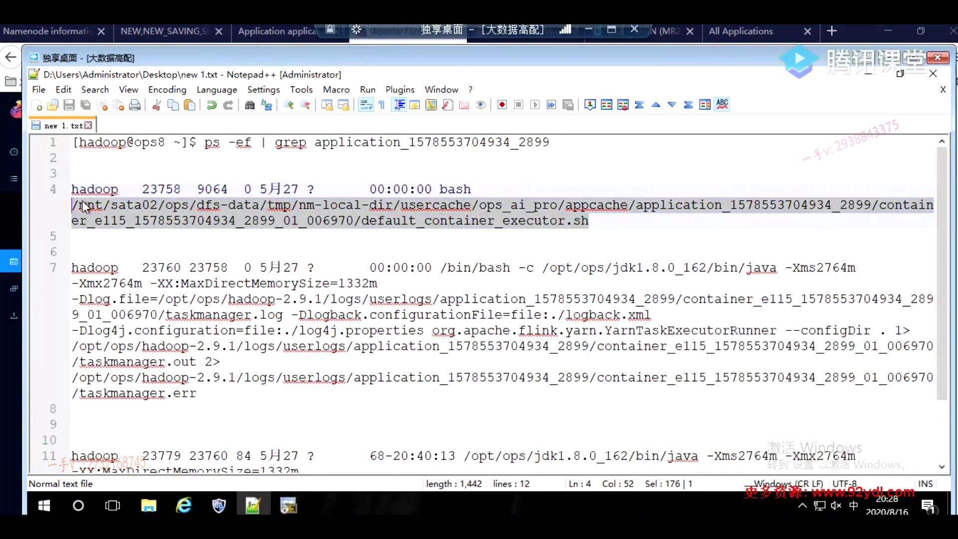
pyautogui.doubleClick(209, 189)
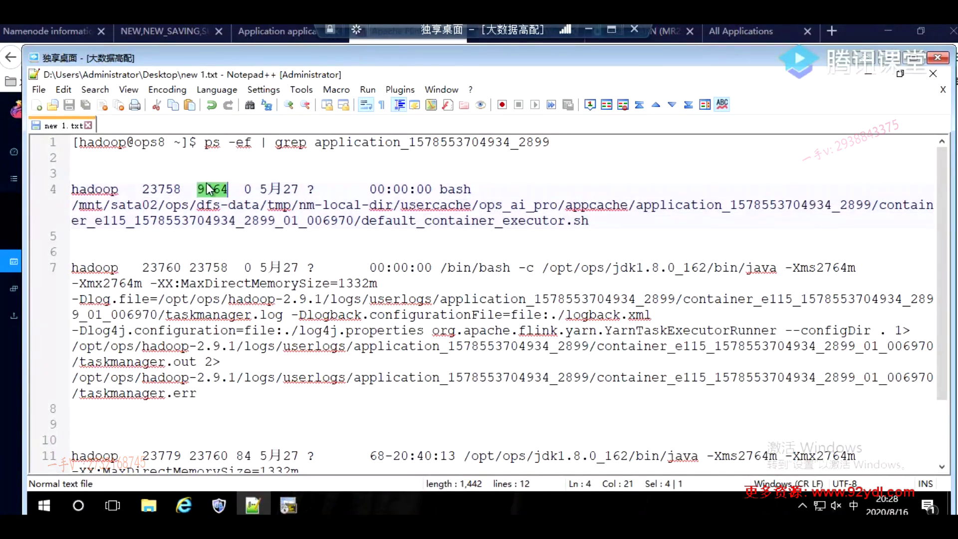
pyautogui.doubleClick(161, 188)
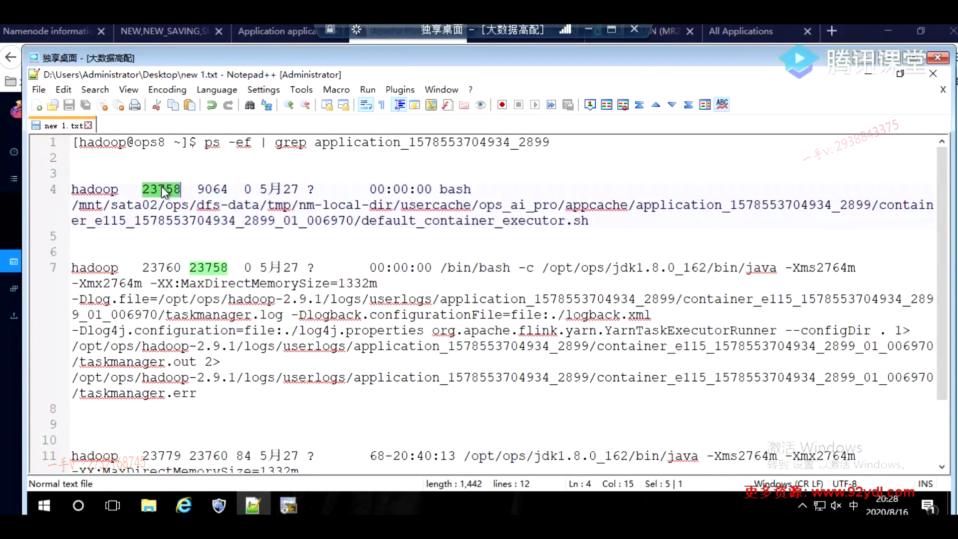
pyautogui.doubleClick(212, 190)
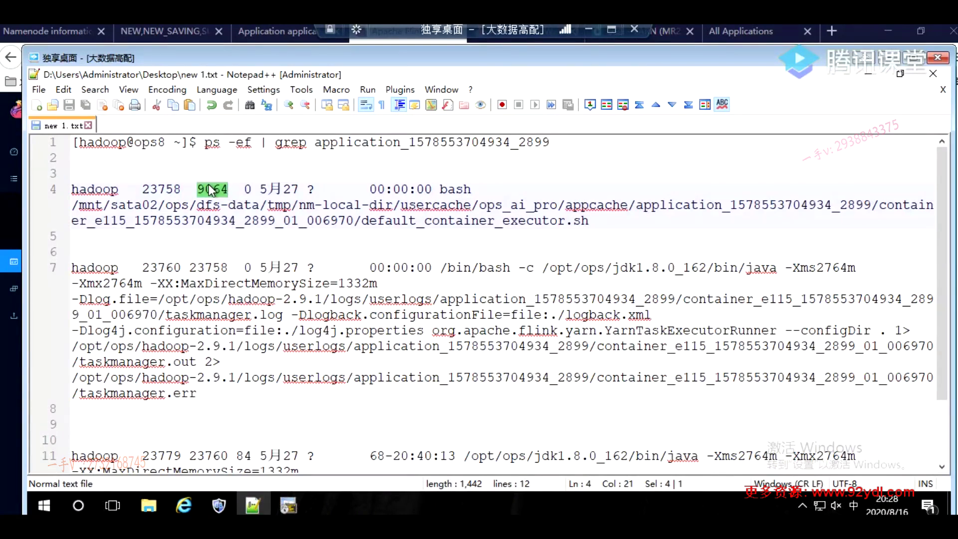
pyautogui.moveTo(628, 223); pyautogui.dragTo(60, 209)
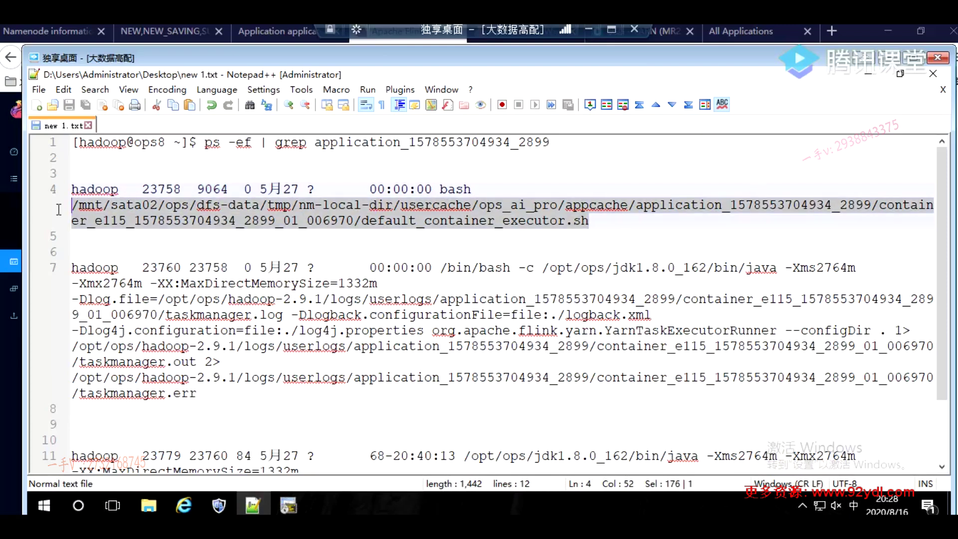
# Check process ID 9064 in the terminal's jps list, then return to the default_container_executor.sh entry in the notes
pyautogui.click(289, 505)
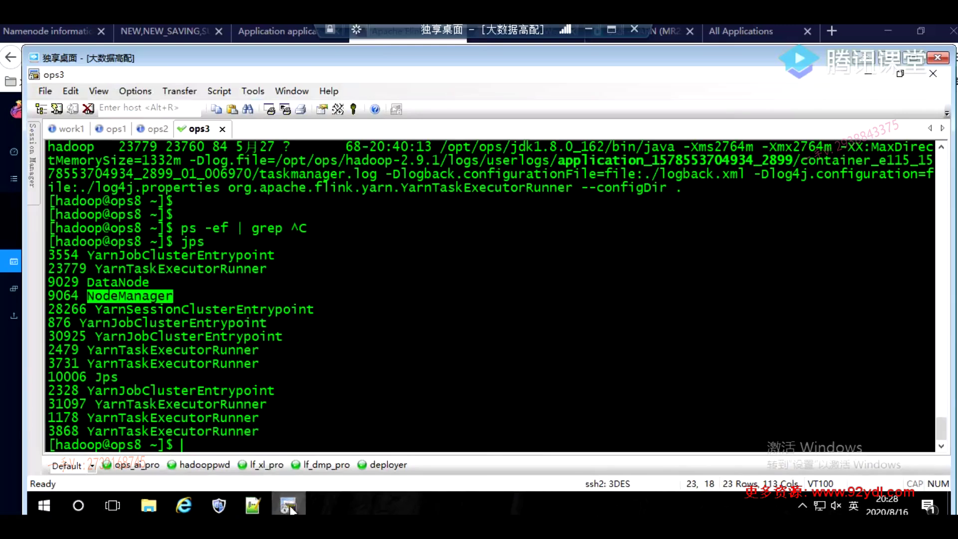
pyautogui.doubleClick(65, 295)
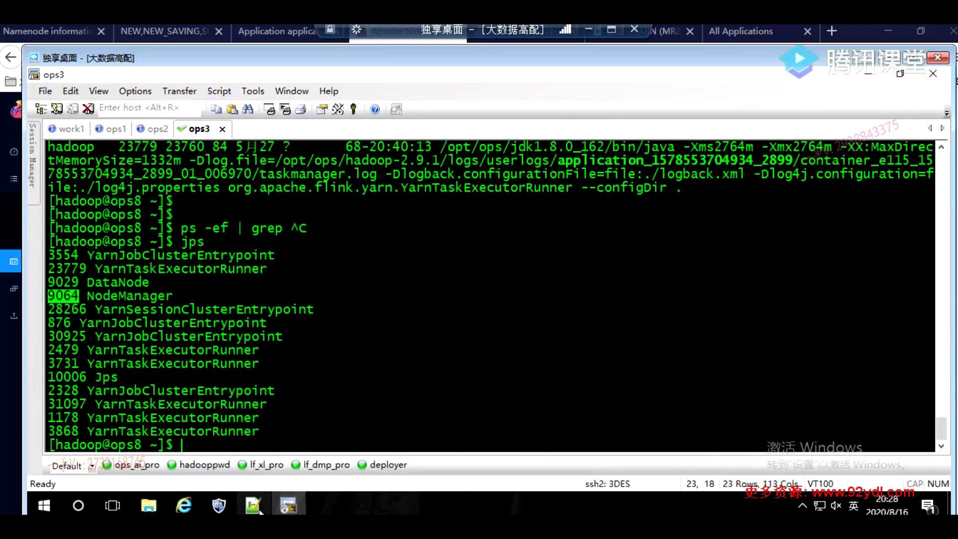
pyautogui.click(253, 506)
pyautogui.click(159, 193)
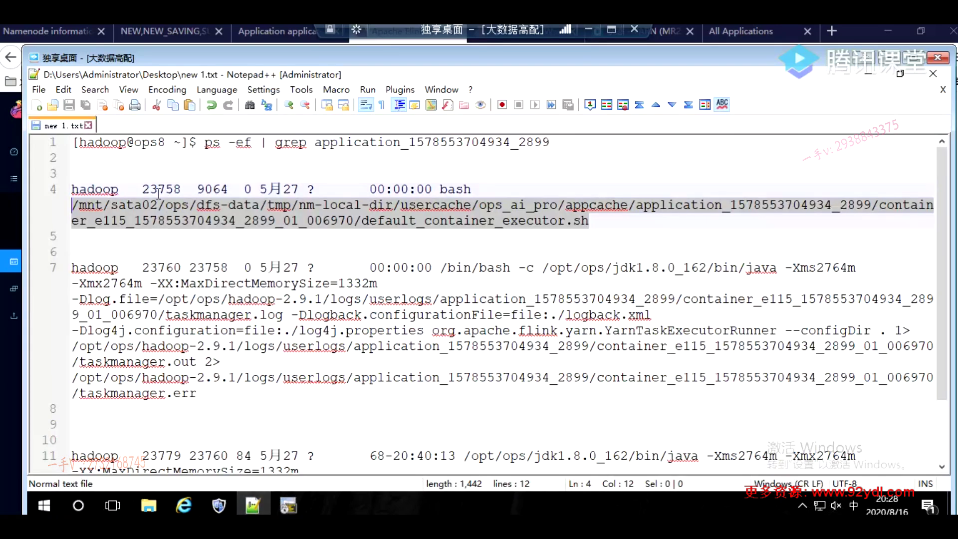
# Copy the full path of default_container_executor.sh from the first process entry in the notes and switch to the terminal session
pyautogui.doubleClick(158, 194)
pyautogui.doubleClick(509, 220)
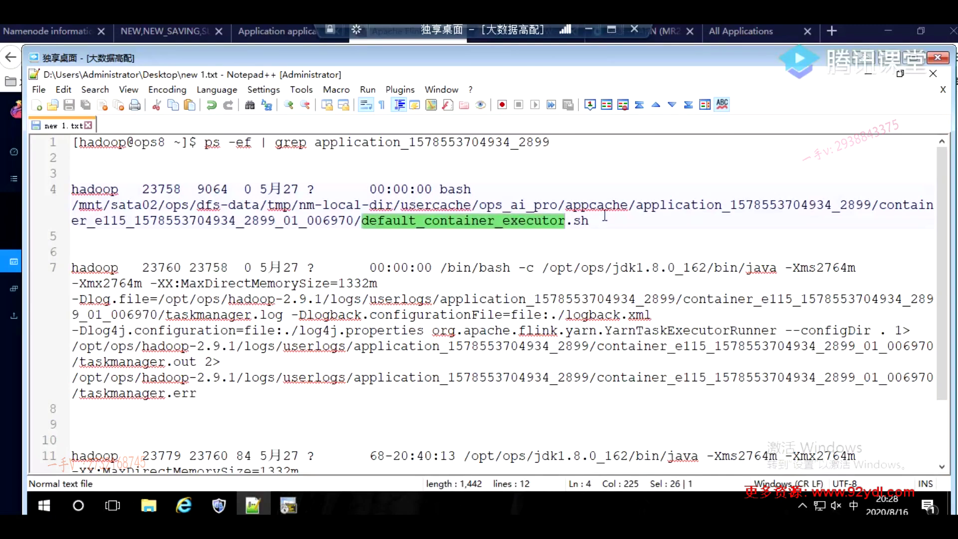
pyautogui.click(604, 217)
pyautogui.moveTo(593, 218); pyautogui.dragTo(72, 206)
pyautogui.hotkey('ctrl', 'c')
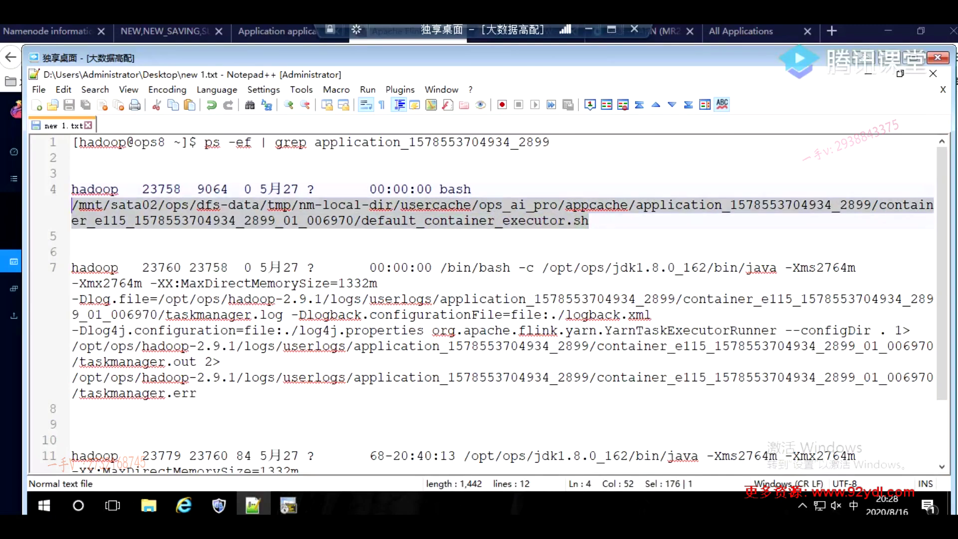
pyautogui.click(277, 504)
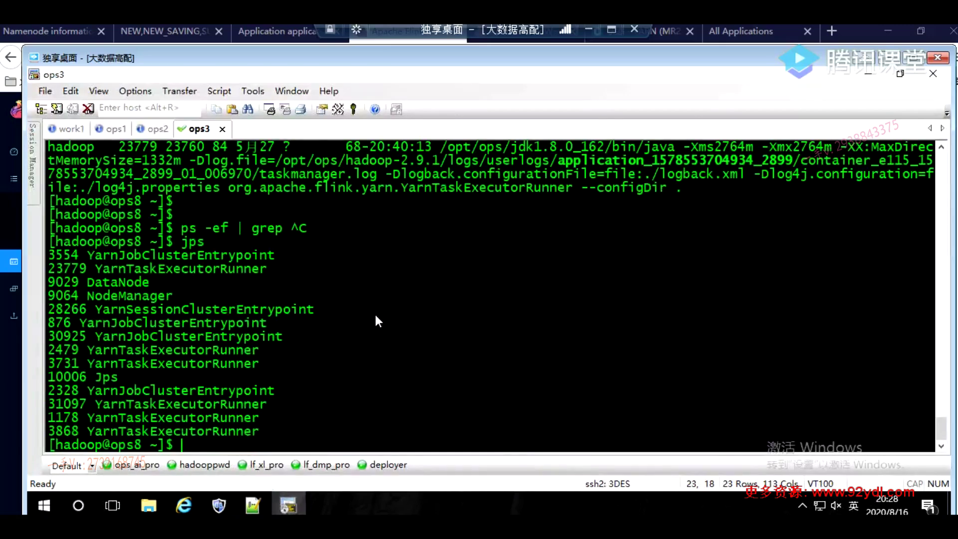
# Display the contents of default_container_executor.sh with cat and the copied path
pyautogui.press('Return')
pyautogui.press('Return')
pyautogui.press('Return')
pyautogui.write('cat')
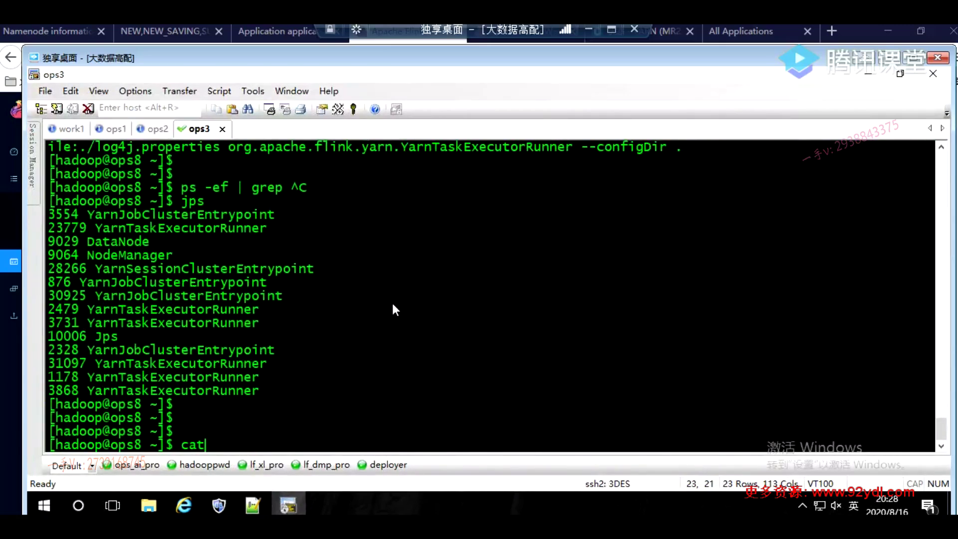
pyautogui.rightClick(491, 245)
pyautogui.click(514, 269)
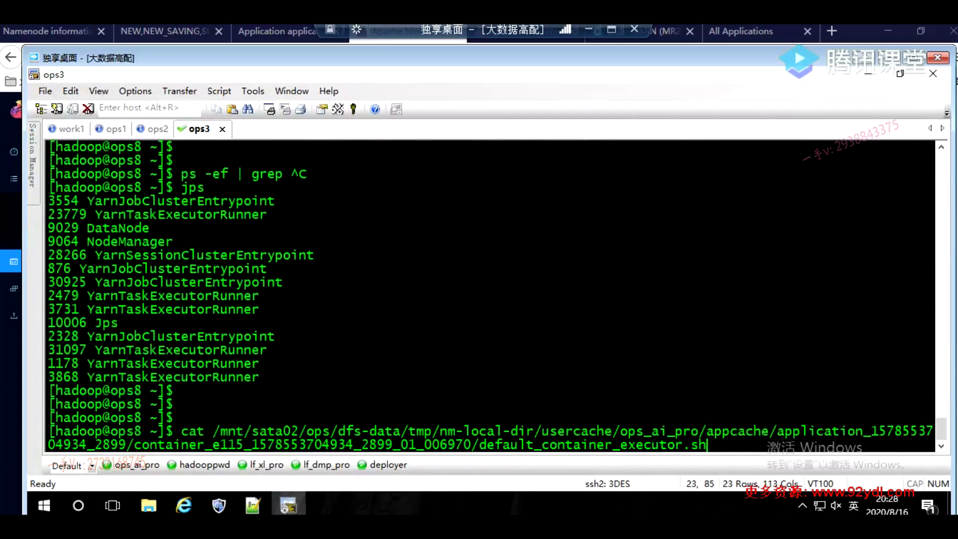
pyautogui.press('Return')
pyautogui.press('Return')
pyautogui.press('Return')
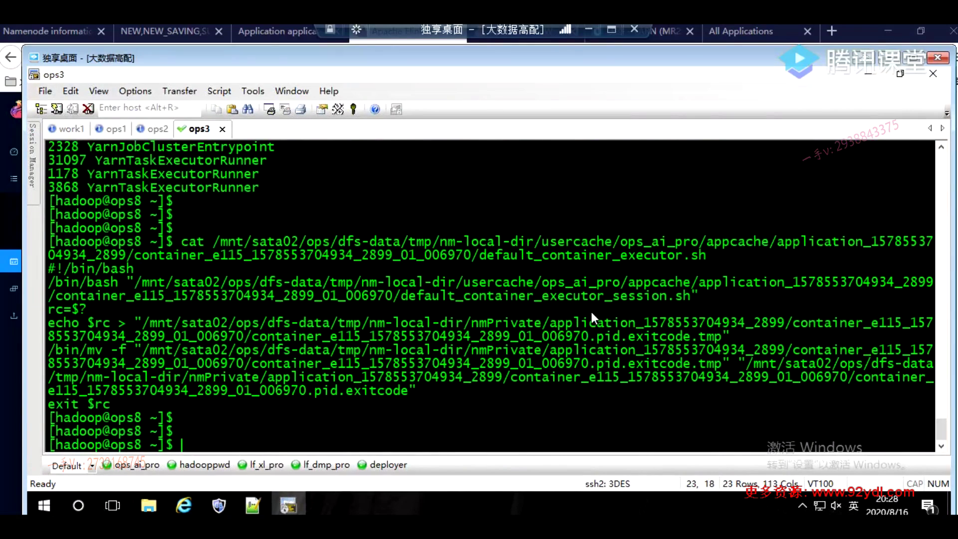
# Examine the script's commands and copy the quoted path of default_container_executor_session.sh from its /bin/bash line
pyautogui.click(687, 294)
pyautogui.moveTo(687, 294); pyautogui.dragTo(289, 295)
pyautogui.click(248, 372)
pyautogui.moveTo(65, 320); pyautogui.dragTo(484, 399)
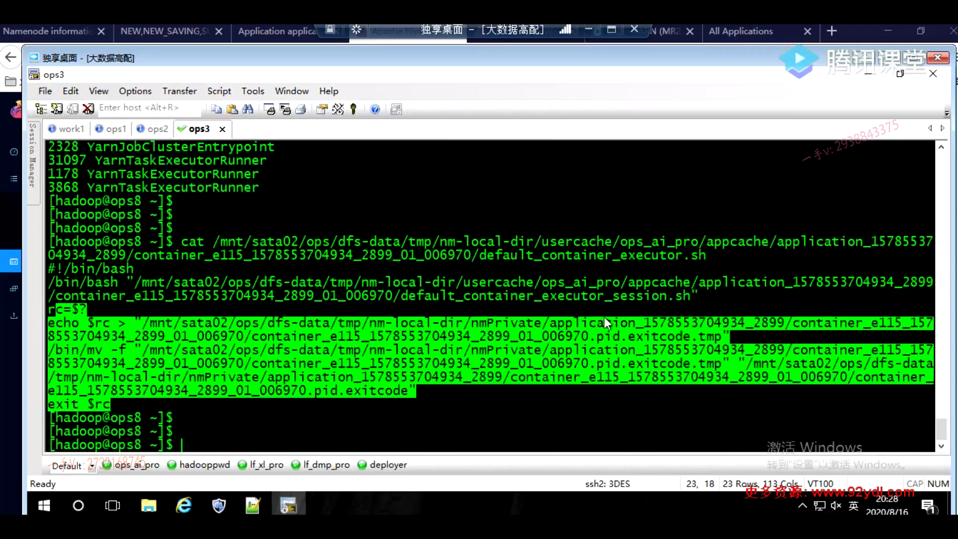
pyautogui.click(693, 293)
pyautogui.moveTo(692, 299); pyautogui.dragTo(140, 280)
pyautogui.rightClick(140, 280)
pyautogui.click(157, 295)
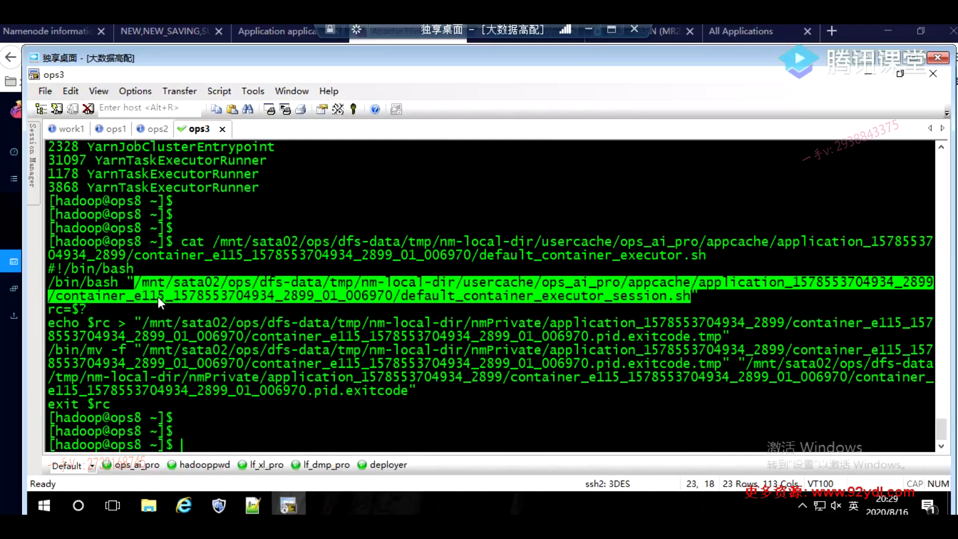
# Return to the Notepad++ notes and add "调用：" plus the copied session script path below the first process entry, followed by blank lines
pyautogui.click(247, 501)
pyautogui.click(419, 229)
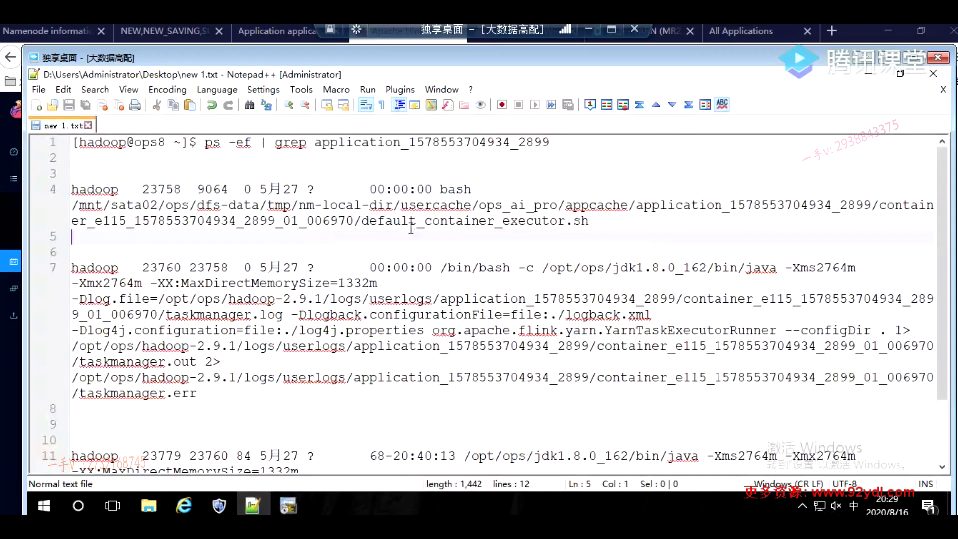
pyautogui.press('Return')
pyautogui.write('diaoyong')
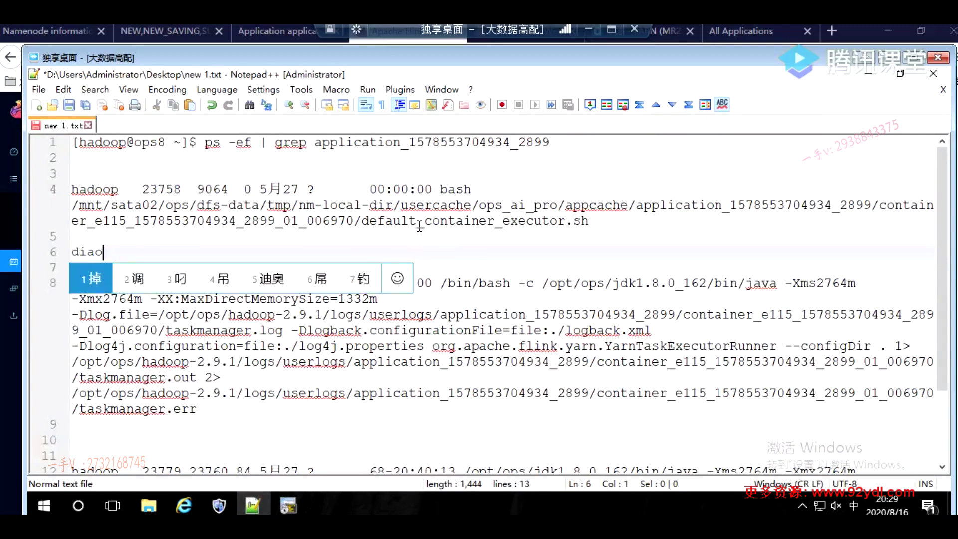
pyautogui.press('space')
pyautogui.write('：')
pyautogui.hotkey('ctrl', 'v')
pyautogui.press('Return')
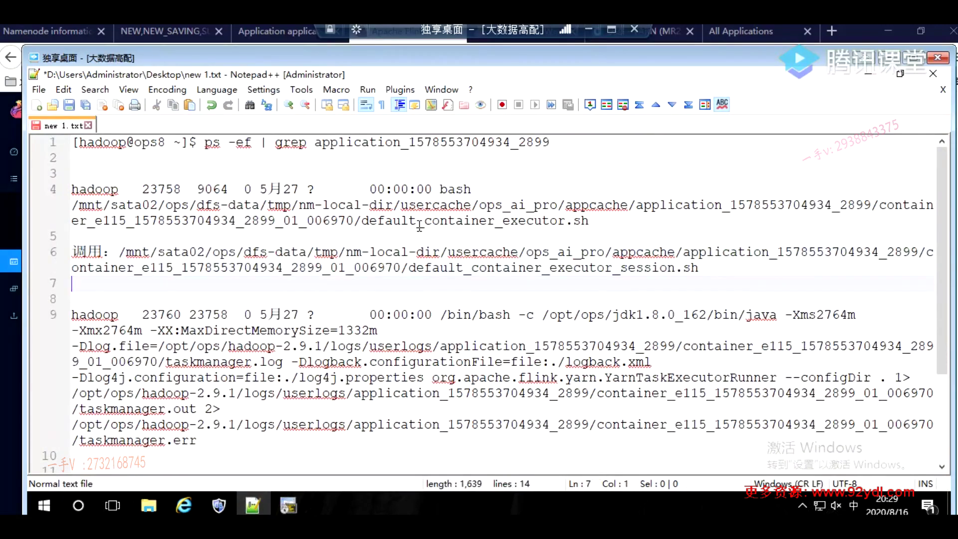
pyautogui.press('Return')
pyautogui.press('Return')
pyautogui.press('Return')
pyautogui.press('Return')
# Write "nodemanager调用了" on the blank line above the first process entry
pyautogui.click(297, 168)
pyautogui.write('no')
pyautogui.press('shift')
pyautogui.write('demanagerd')
pyautogui.press('shift')
pyautogui.write('o')
pyautogui.press('BackSpace')
pyautogui.press('BackSpace')
pyautogui.press('shift')
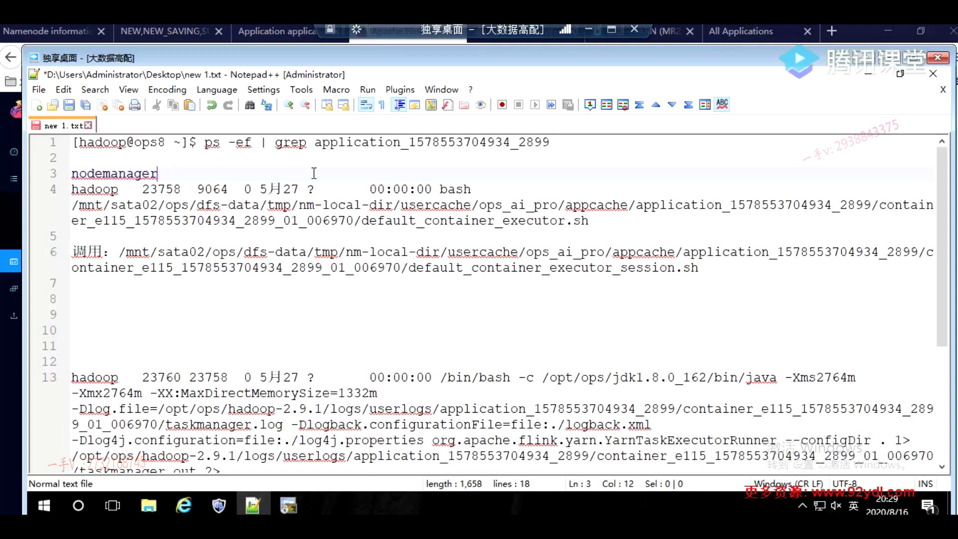
pyautogui.write('diaoyongle')
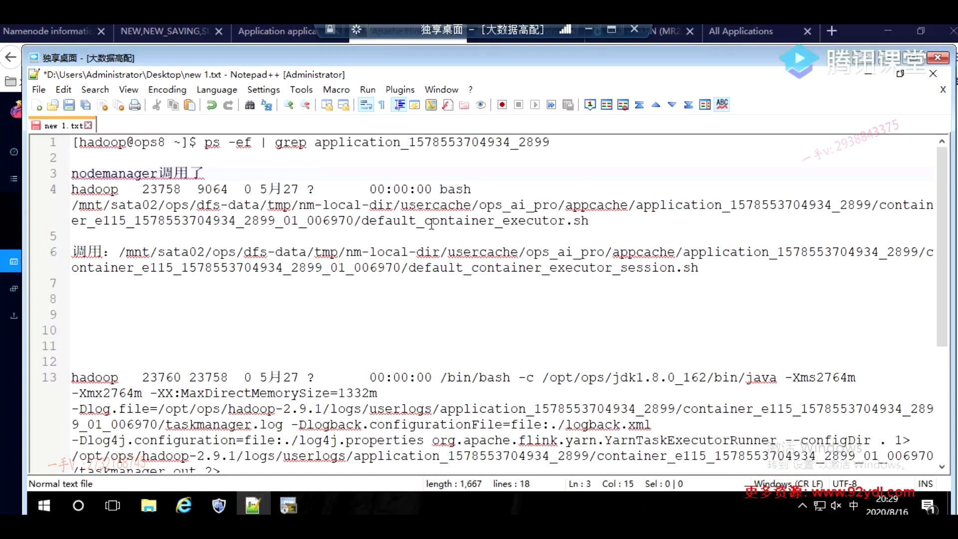
# Append default_container_executor.sh, copied from the process entry, to the nodemanager line, add a line break and save the notes
pyautogui.doubleClick(460, 224)
pyautogui.moveTo(592, 223); pyautogui.dragTo(363, 214)
pyautogui.hotkey('ctrl', 'c')
pyautogui.click(258, 178)
pyautogui.hotkey('ctrl', 'v')
pyautogui.press('Return')
pyautogui.hotkey('ctrl', 's')
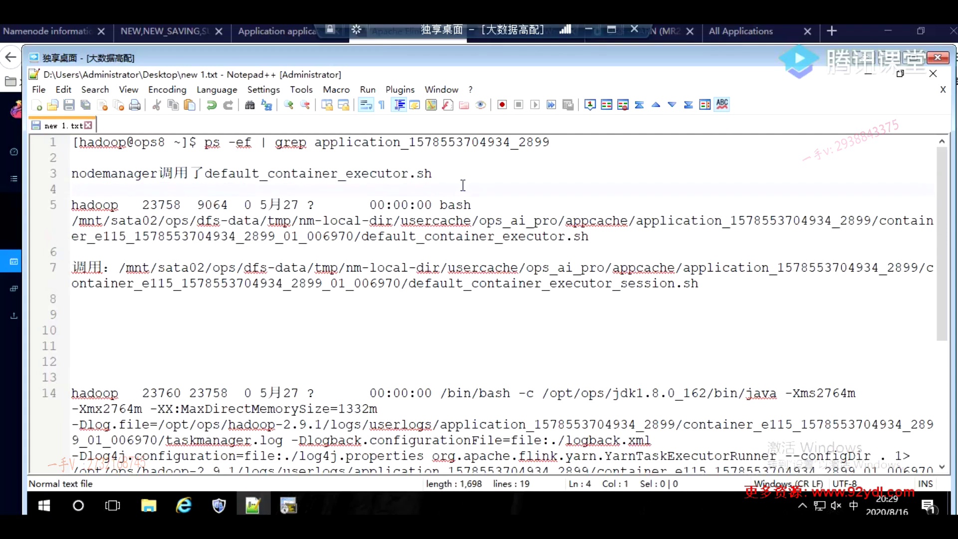
# Put default_container_executor.sh before "调用" on the session script line, replace the colon with "了" and save the notes
pyautogui.click(389, 256)
pyautogui.moveTo(433, 174); pyautogui.dragTo(206, 174)
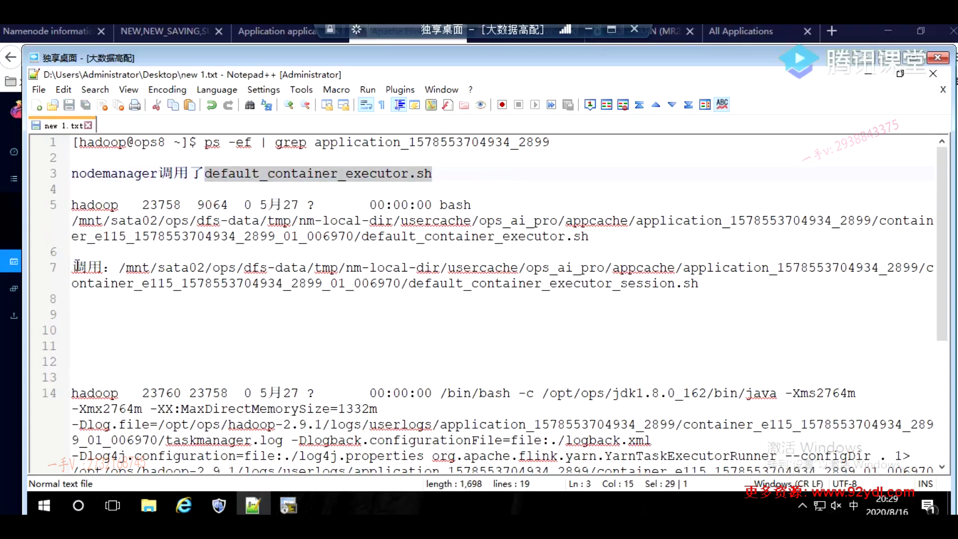
pyautogui.click(74, 267)
pyautogui.hotkey('ctrl', 'v')
pyautogui.click(348, 268)
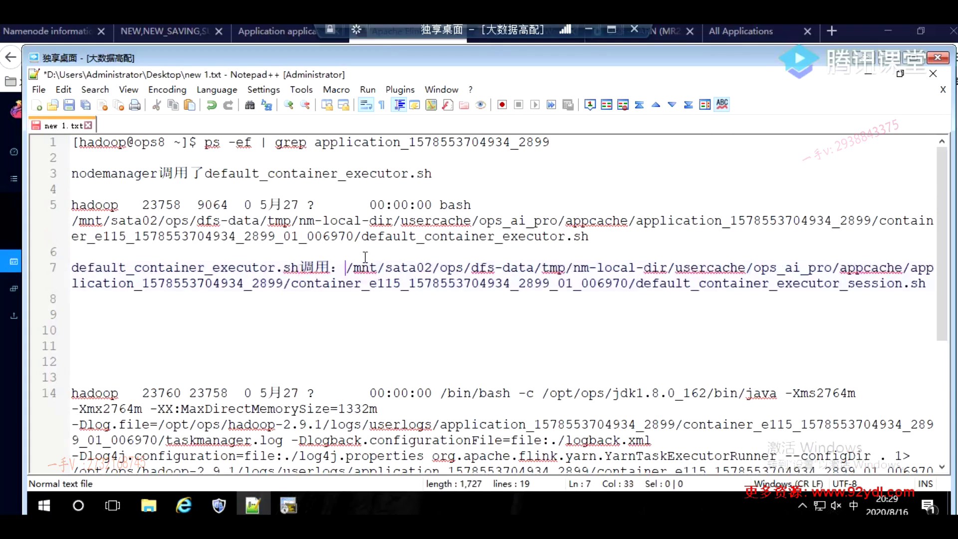
pyautogui.press('BackSpace')
pyautogui.write('了')
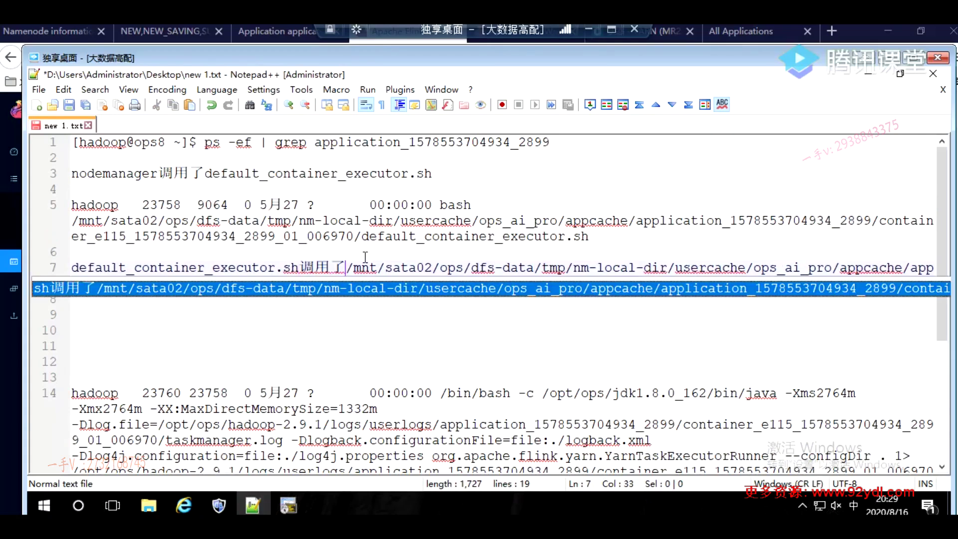
pyautogui.click(365, 256)
pyautogui.hotkey('ctrl', 's')
# Highlight the nodemanager line, review the hand-drawn ResourceManager and NodeManager diagram, then close it and return to the notes
pyautogui.click(255, 164)
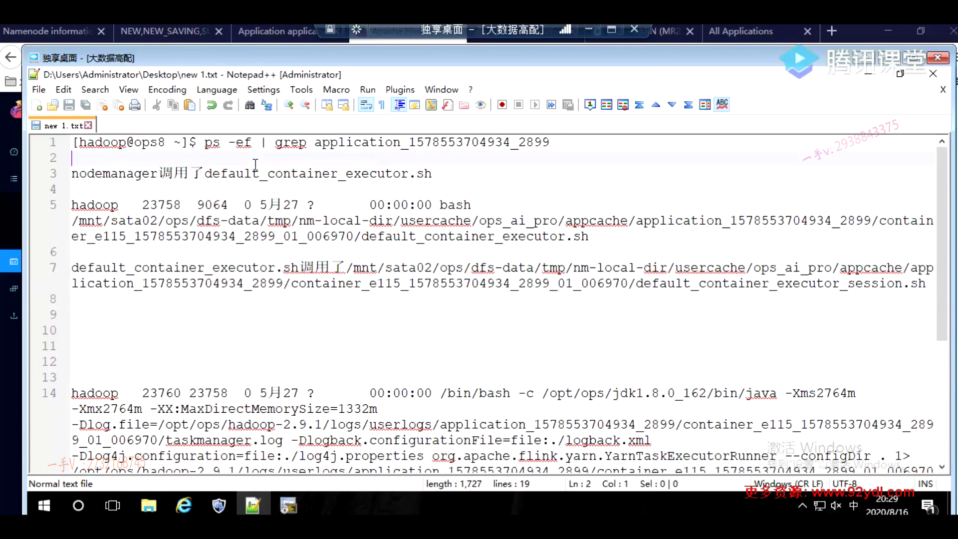
pyautogui.doubleClick(131, 172)
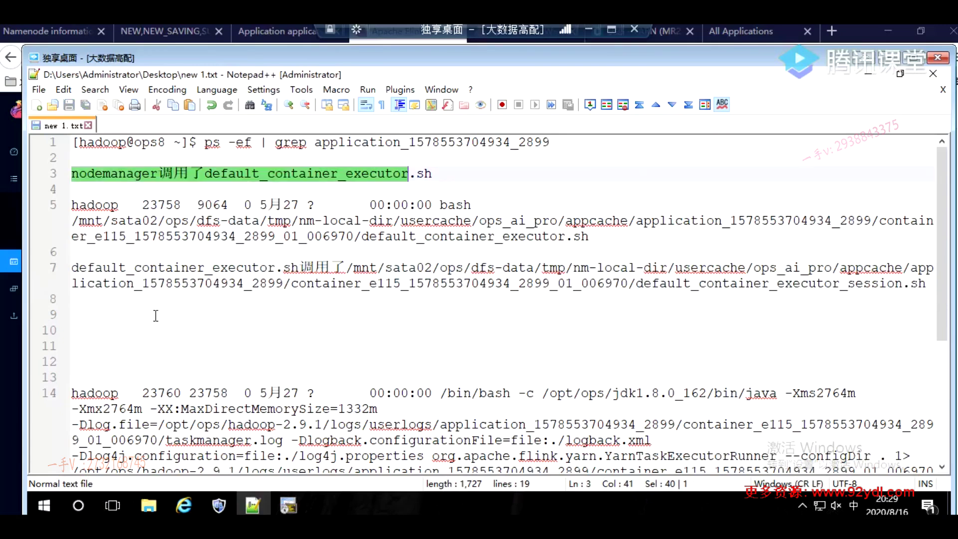
pyautogui.click(44, 504)
pyautogui.click(73, 371)
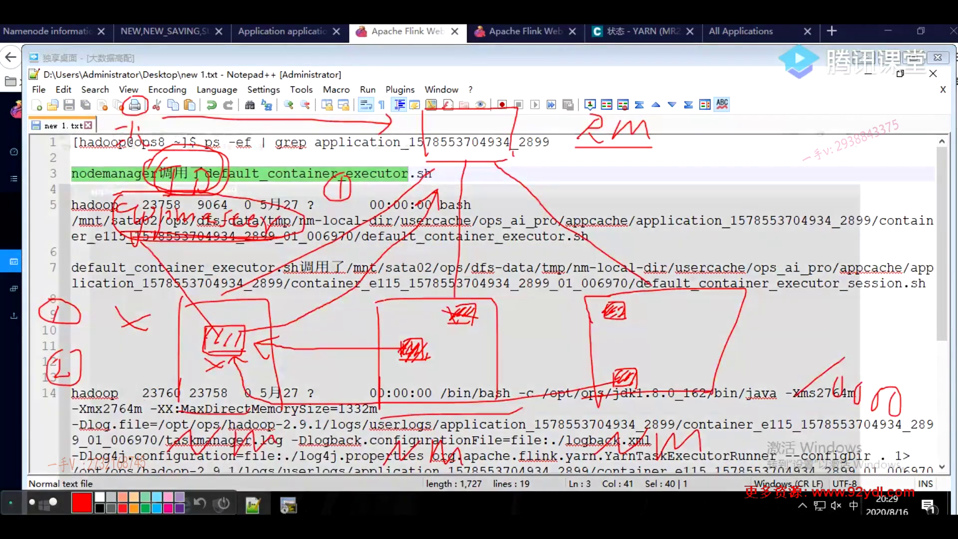
pyautogui.click(288, 505)
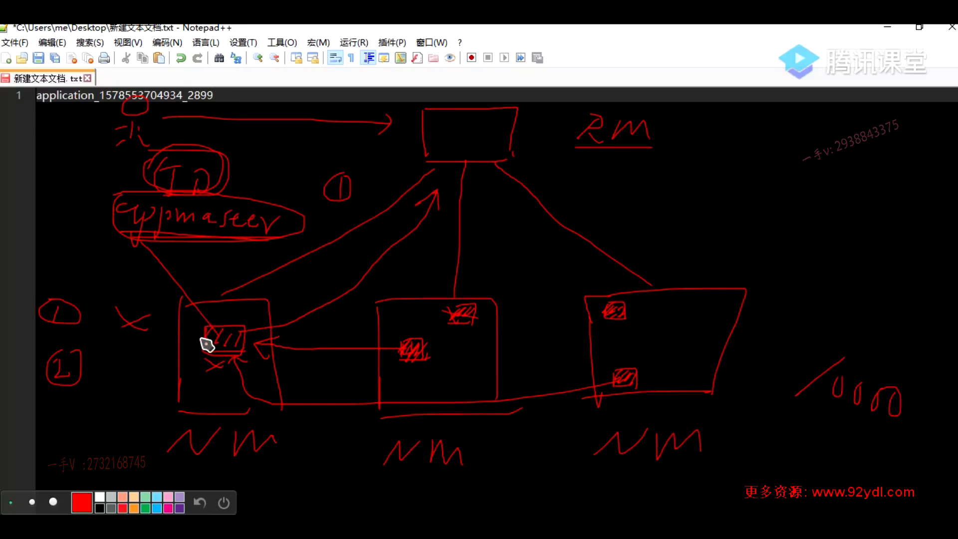
pyautogui.click(191, 430)
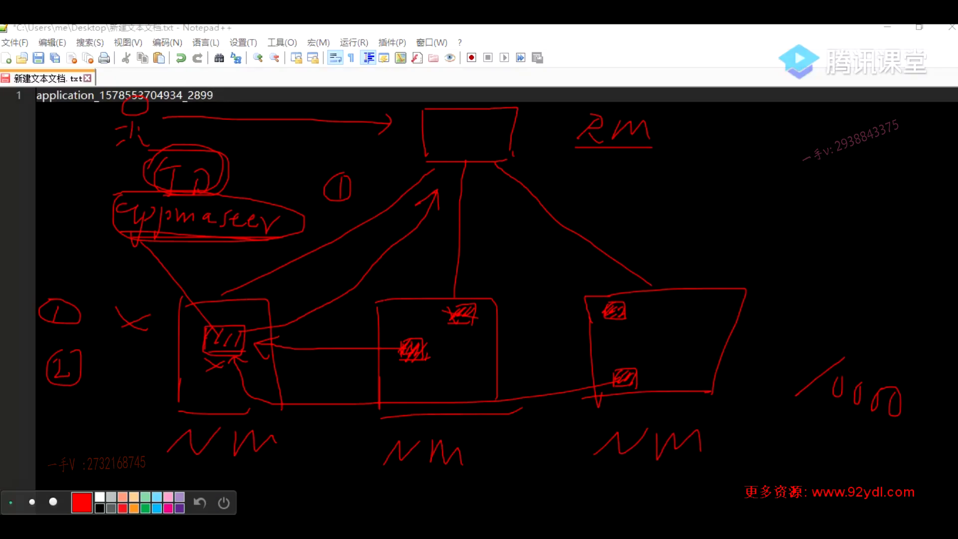
pyautogui.click(75, 365)
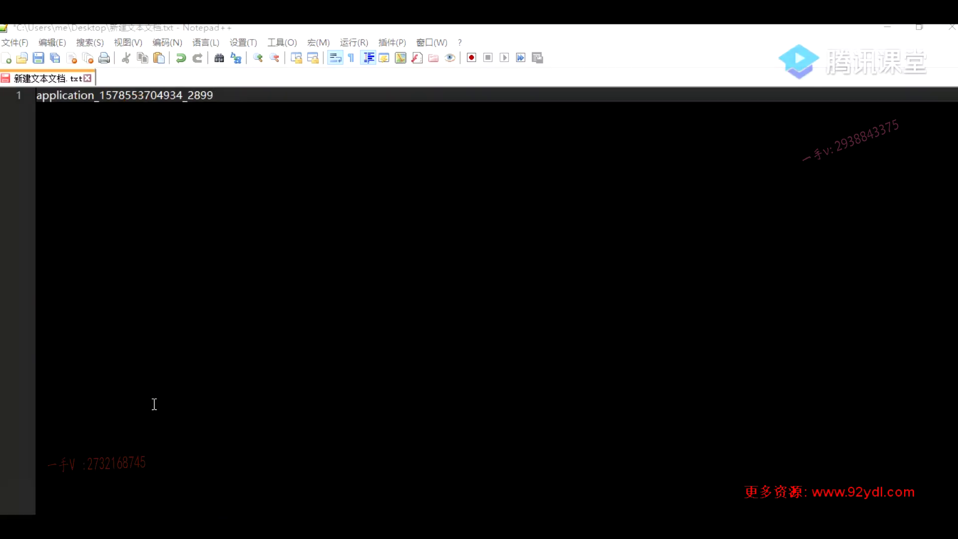
pyautogui.hotkey('alt', 'Tab')
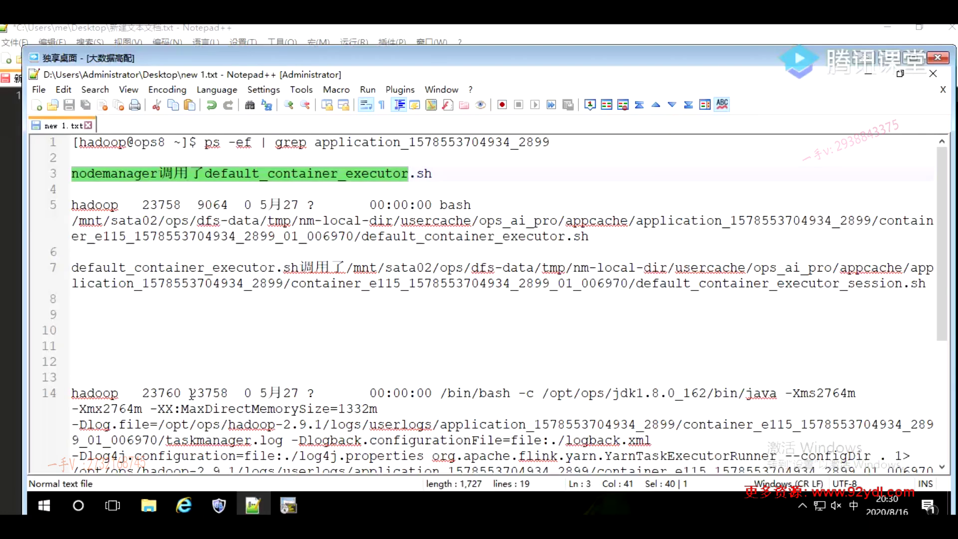
# Review the nodemanager line and copy the full path of default_container_executor_session.sh from the call note below it
pyautogui.moveTo(433, 174); pyautogui.dragTo(71, 175)
pyautogui.click(220, 172)
pyautogui.moveTo(432, 174); pyautogui.dragTo(205, 175)
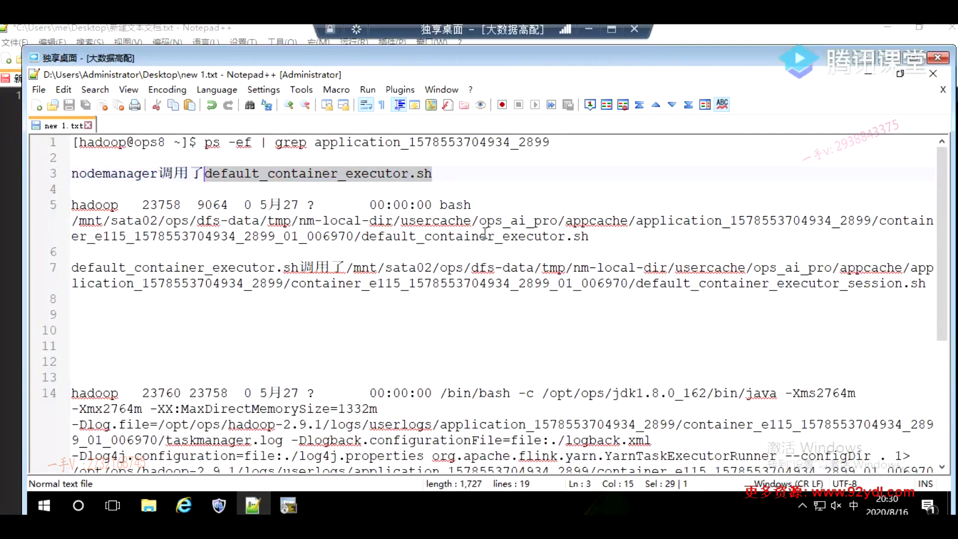
pyautogui.doubleClick(834, 282)
pyautogui.click(904, 282)
pyautogui.moveTo(928, 282); pyautogui.dragTo(345, 265)
pyautogui.rightClick(359, 266)
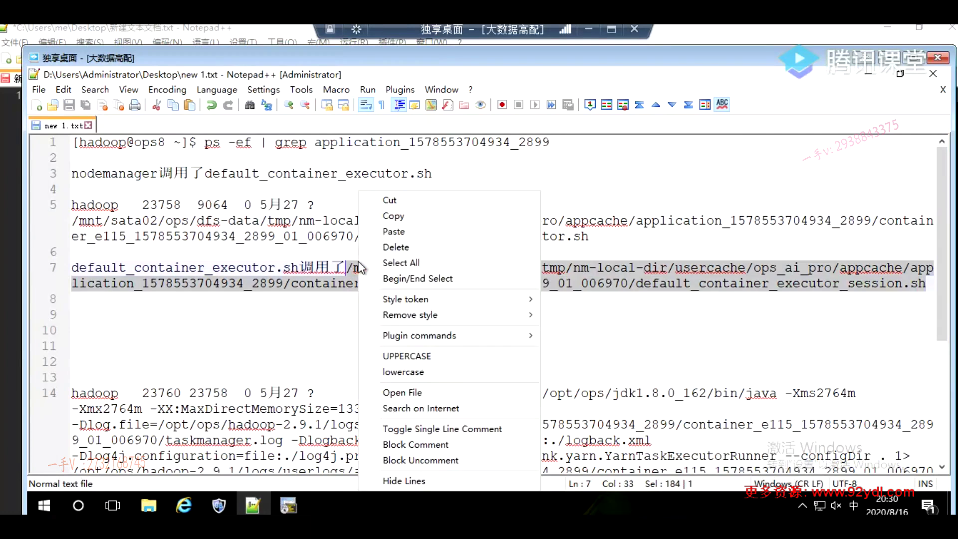
pyautogui.click(392, 216)
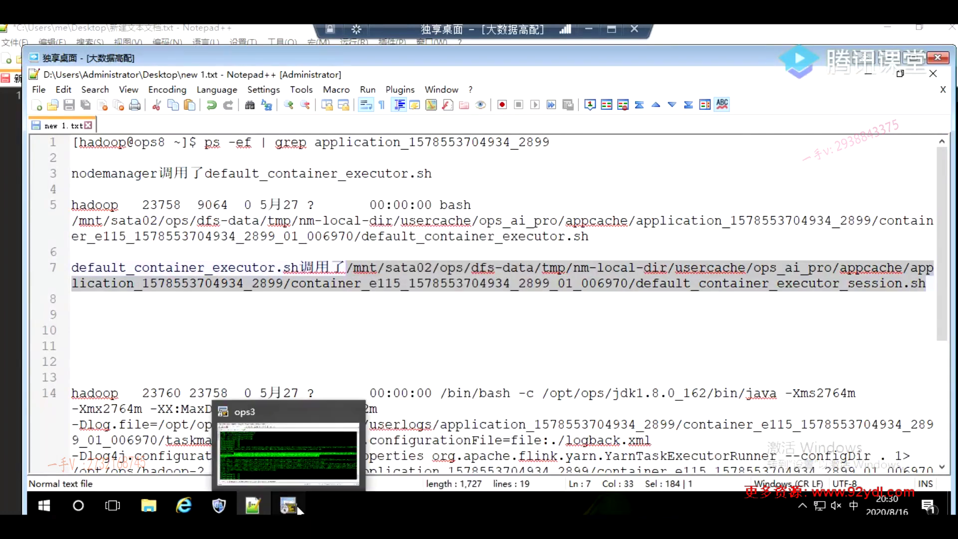
# Switch to the terminal session and display default_container_executor_session.sh with cat and the copied path
pyautogui.click(288, 506)
pyautogui.click(379, 317)
pyautogui.write('cat')
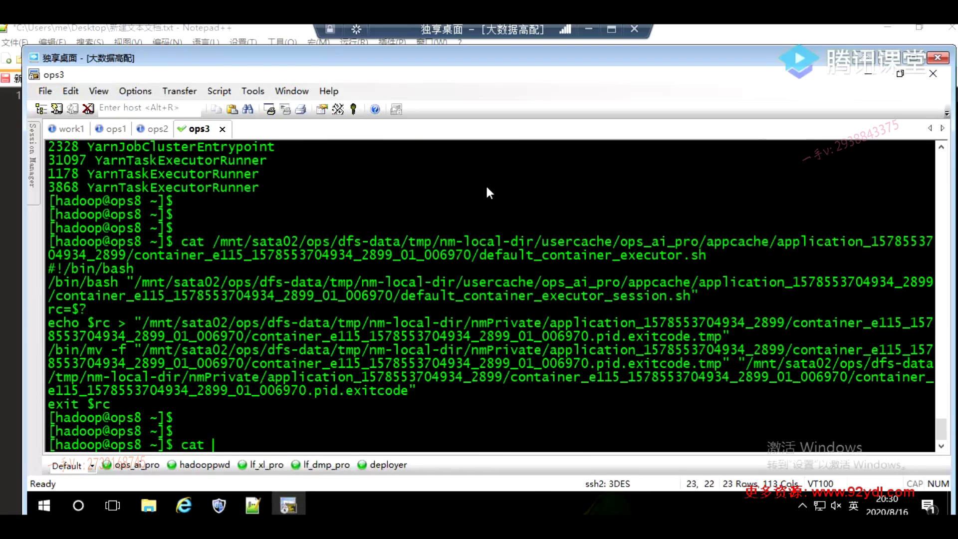
pyautogui.rightClick(486, 161)
pyautogui.click(520, 184)
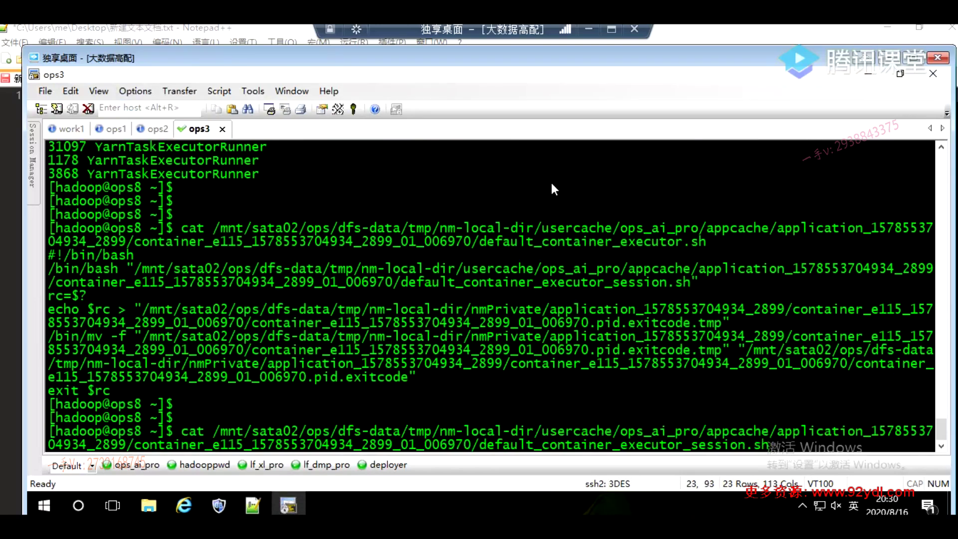
pyautogui.press('Return')
pyautogui.press('Return')
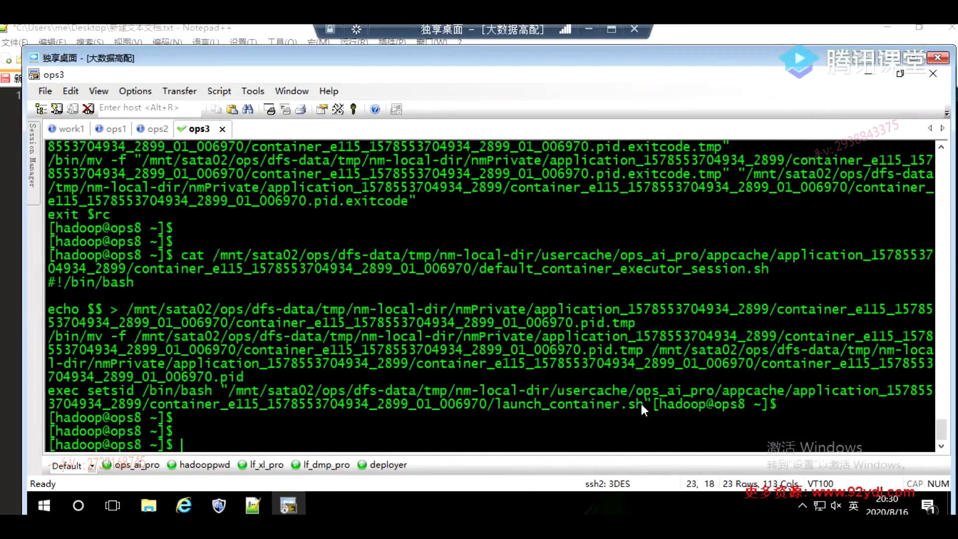
# Copy the launch_container.sh path from the exec setsid line of the displayed session script
pyautogui.moveTo(643, 403); pyautogui.dragTo(328, 384)
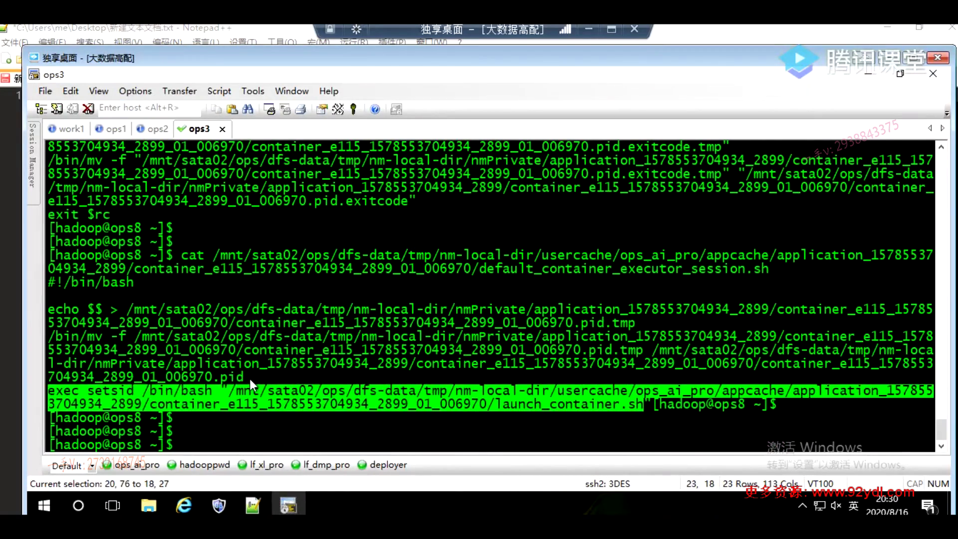
pyautogui.moveTo(250, 378); pyautogui.dragTo(232, 387)
pyautogui.rightClick(232, 387)
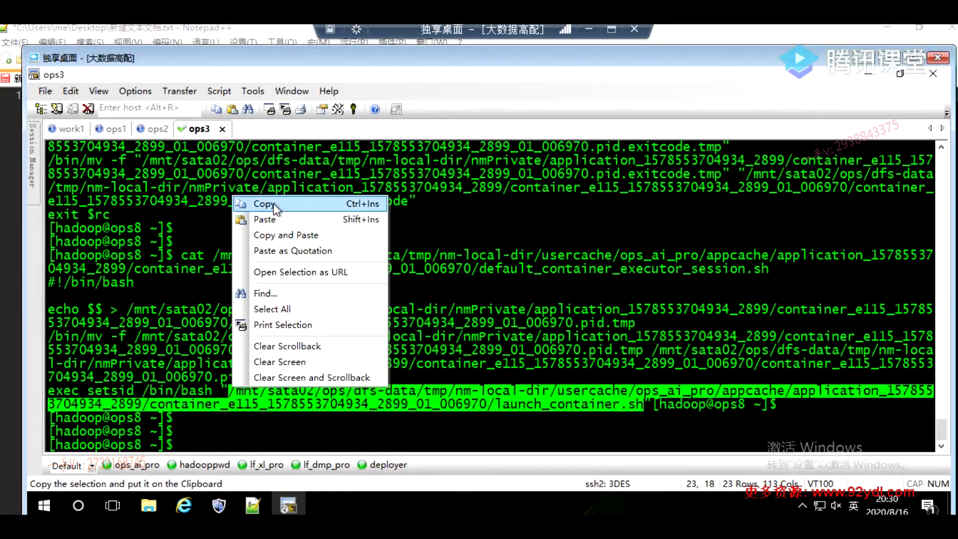
pyautogui.click(274, 206)
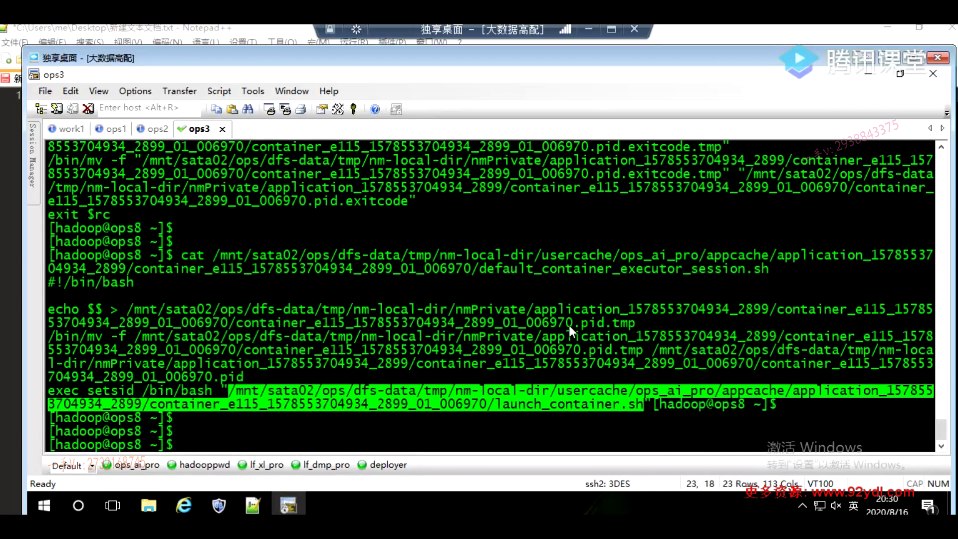
pyautogui.rightClick(521, 401)
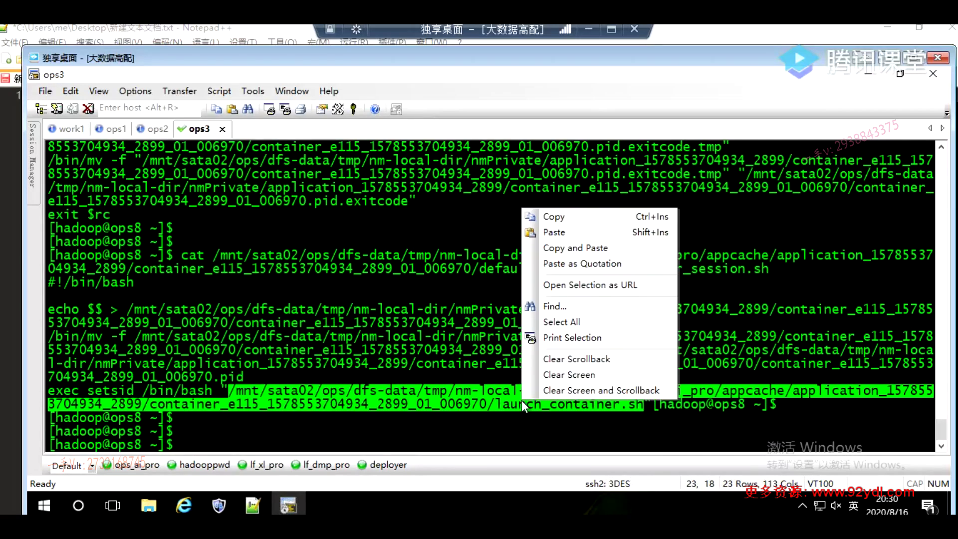
pyautogui.click(562, 216)
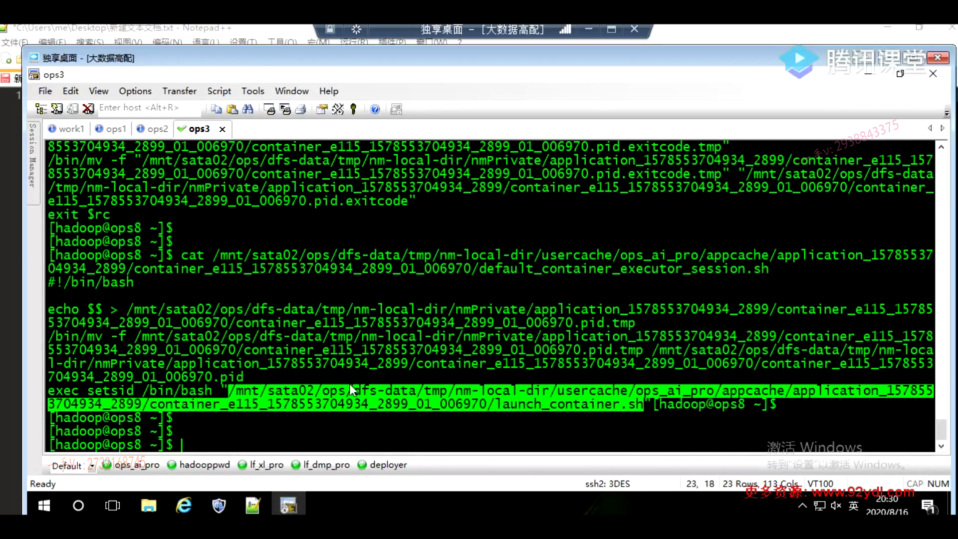
# Switch to the Notepad++ notes and paste the copied launch_container.sh path on blank line 10
pyautogui.click(253, 506)
pyautogui.click(247, 329)
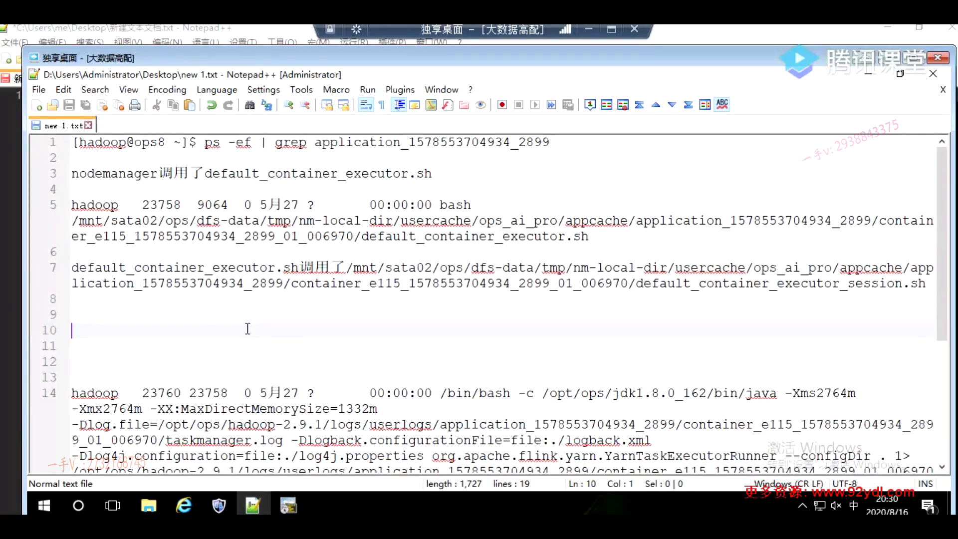
pyautogui.hotkey('ctrl', 'v')
# Copy default_container_executor_session.sh from line 7 and start a note above the launch_container.sh path reading default_container_executor_session.sh调用了
pyautogui.doubleClick(799, 280)
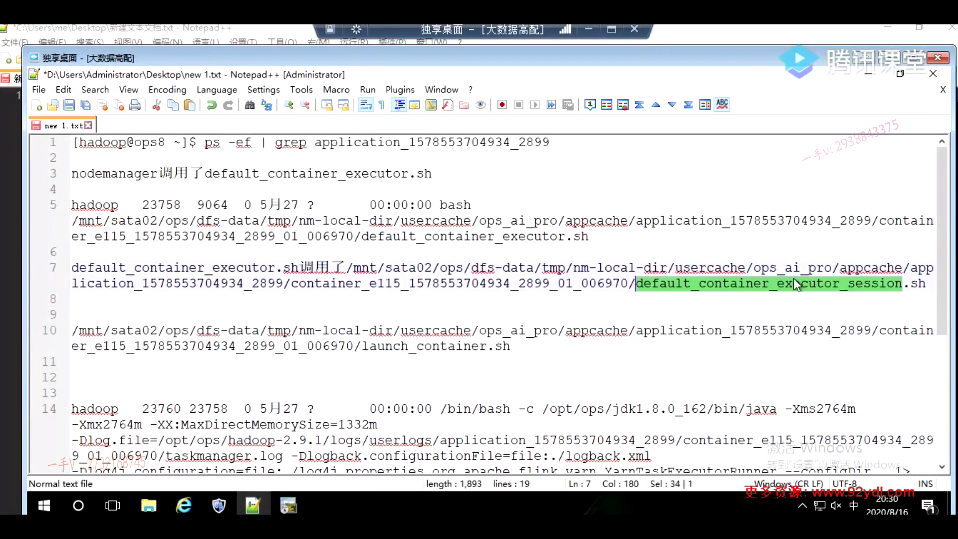
pyautogui.moveTo(927, 284); pyautogui.dragTo(639, 286)
pyautogui.hotkey('ctrl', 'c')
pyautogui.click(401, 316)
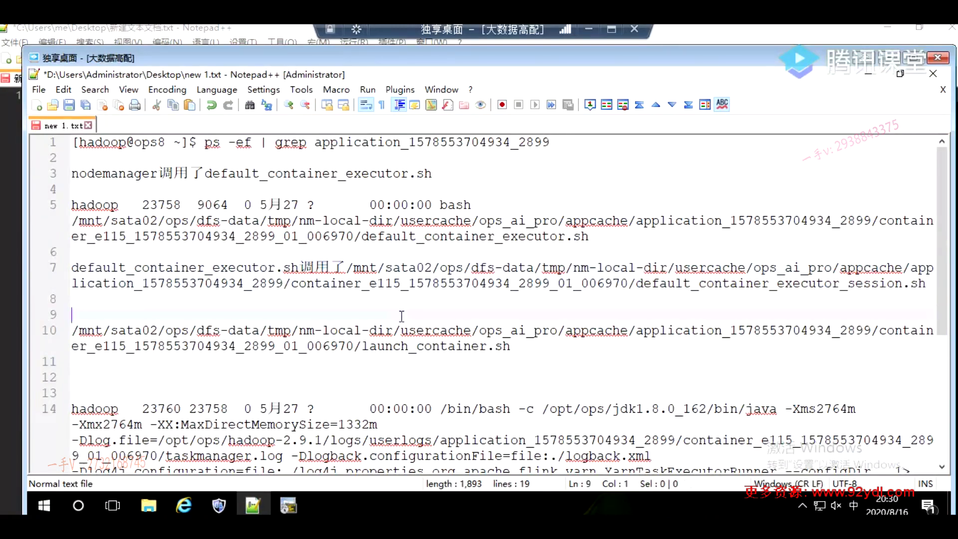
pyautogui.hotkey('ctrl', 'v')
pyautogui.write('diaoy')
pyautogui.press('space')
pyautogui.write('le')
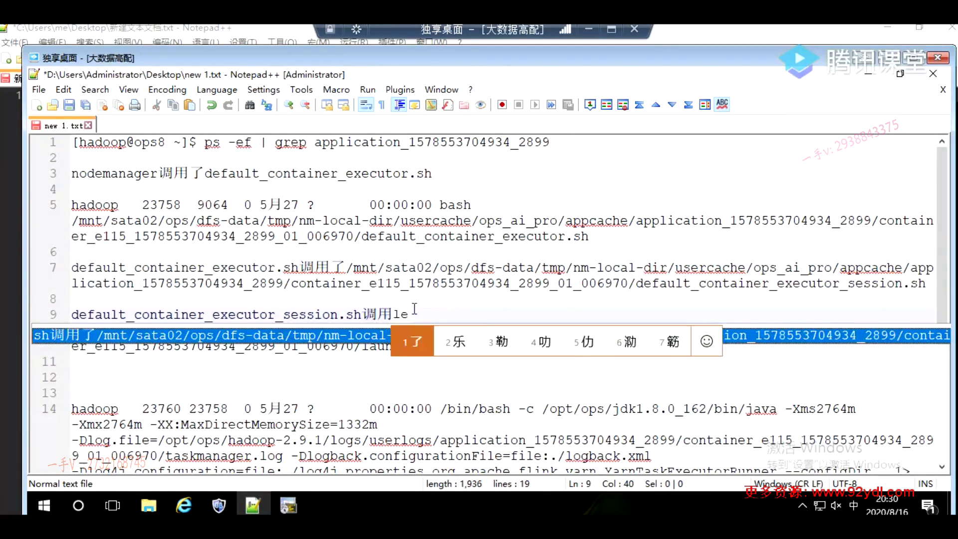
pyautogui.press('space')
# Complete the line 9 note with the file name launch_container.sh copied from the path below it, and save the notes
pyautogui.click(401, 374)
pyautogui.moveTo(514, 345); pyautogui.dragTo(362, 345)
pyautogui.hotkey('ctrl', 'c')
pyautogui.click(444, 314)
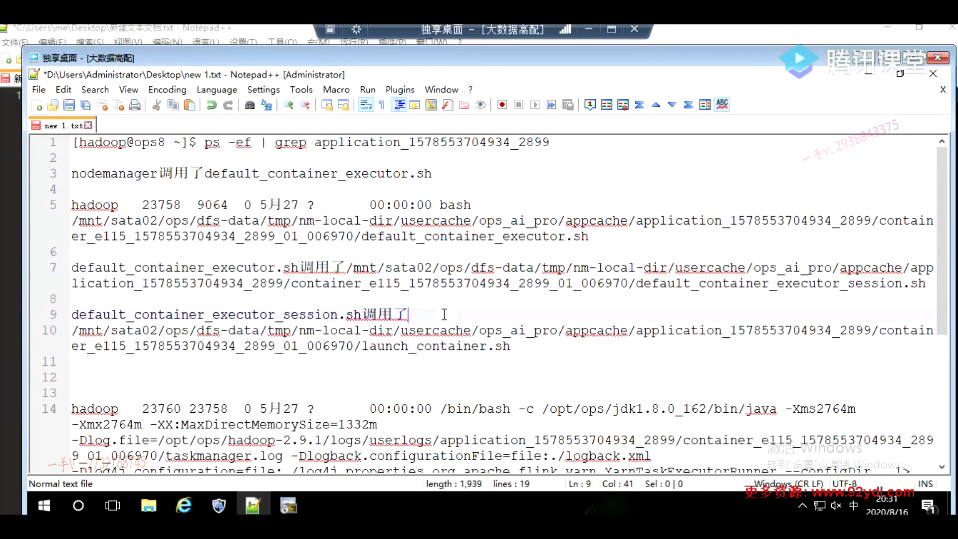
pyautogui.hotkey('ctrl', 'v')
pyautogui.hotkey('ctrl', 's')
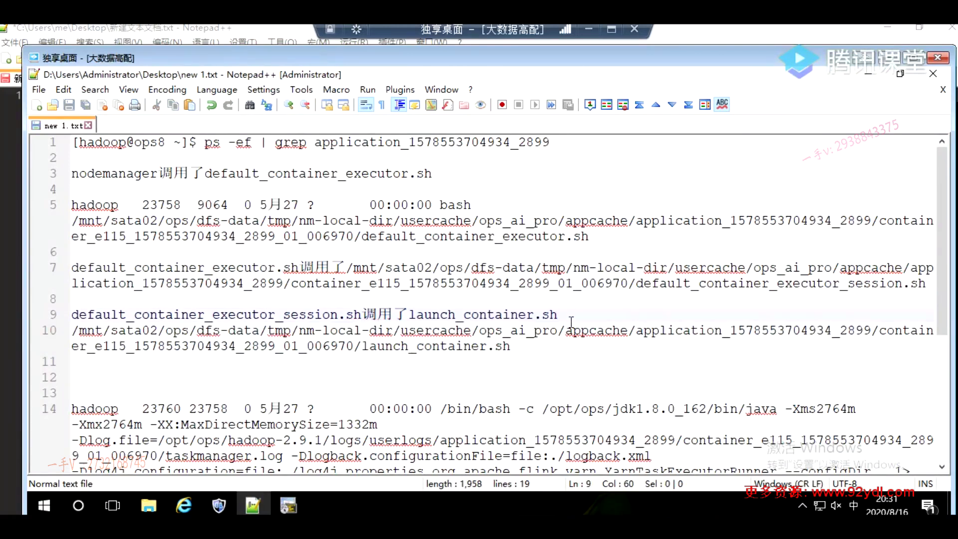
# Copy the full launch_container.sh path from the notes and display that script with cat in the ops3 terminal session
pyautogui.moveTo(544, 347); pyautogui.dragTo(41, 326)
pyautogui.hotkey('ctrl', 'c')
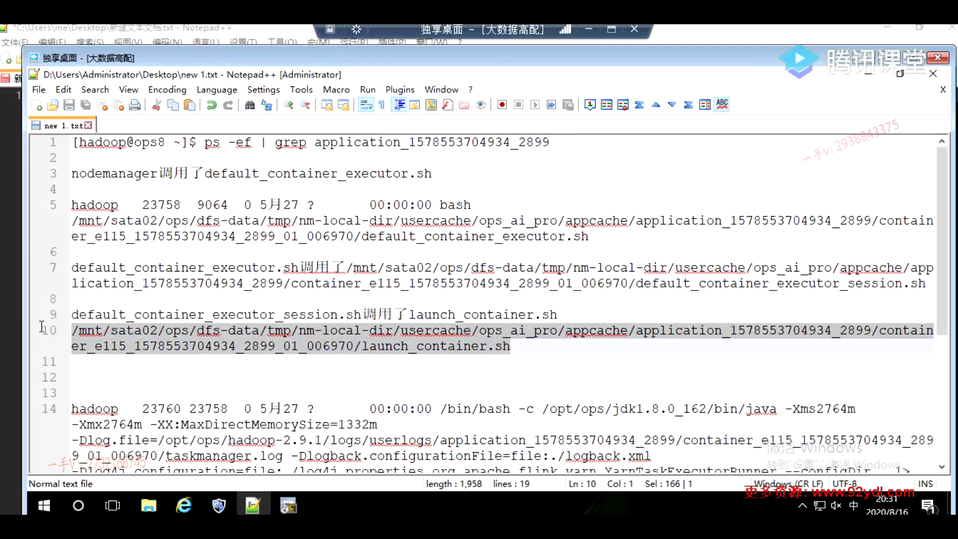
pyautogui.hotkey('alt', 'Tab')
pyautogui.click(497, 312)
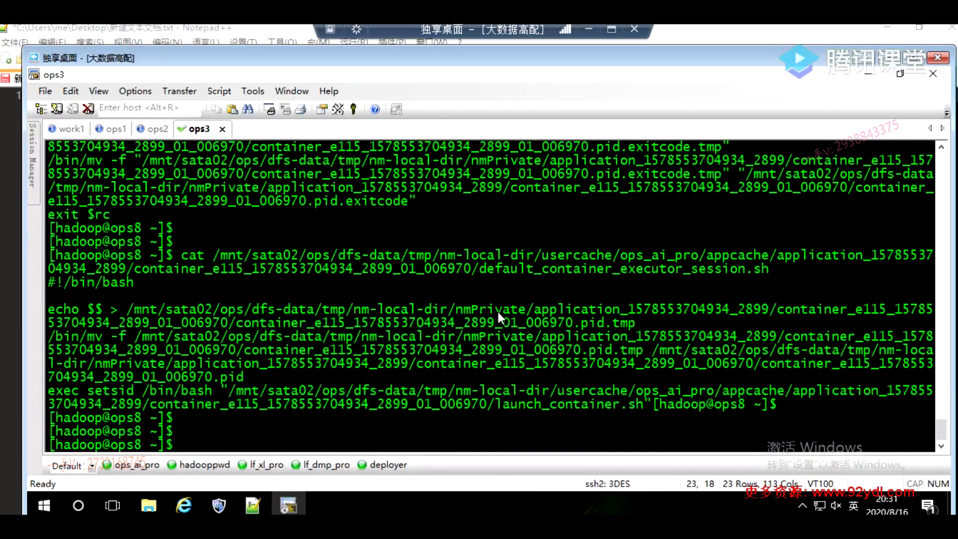
pyautogui.press('Return')
pyautogui.press('Return')
pyautogui.write('cat')
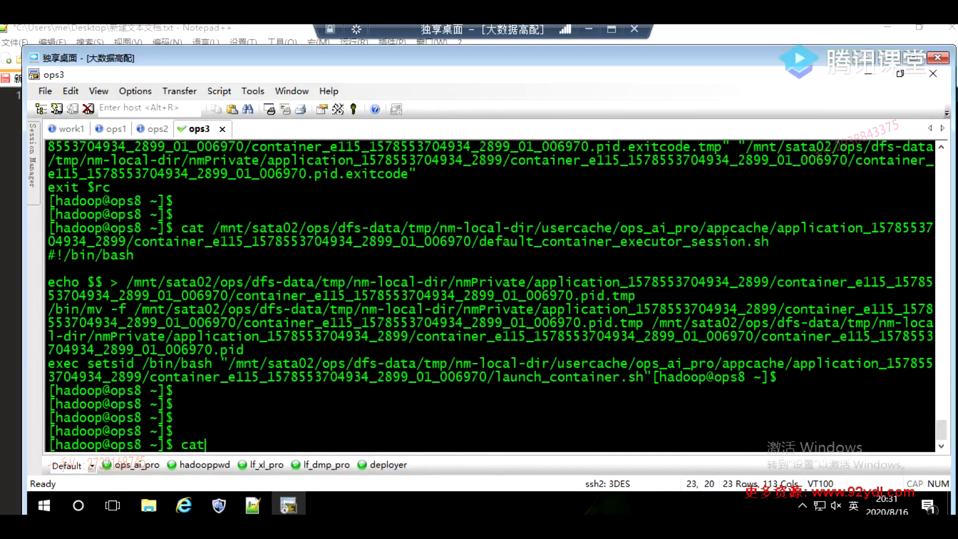
pyautogui.rightClick(555, 295)
pyautogui.click(580, 318)
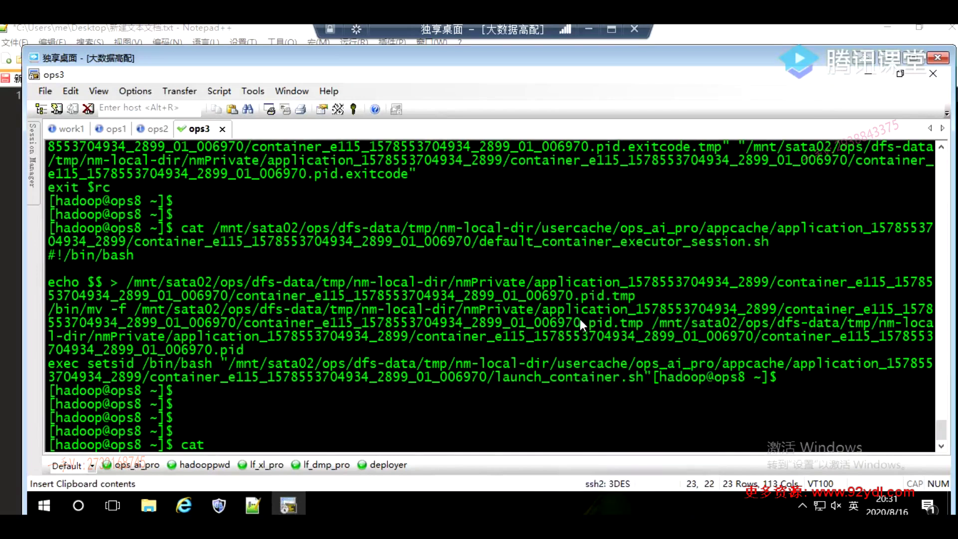
pyautogui.press('Return')
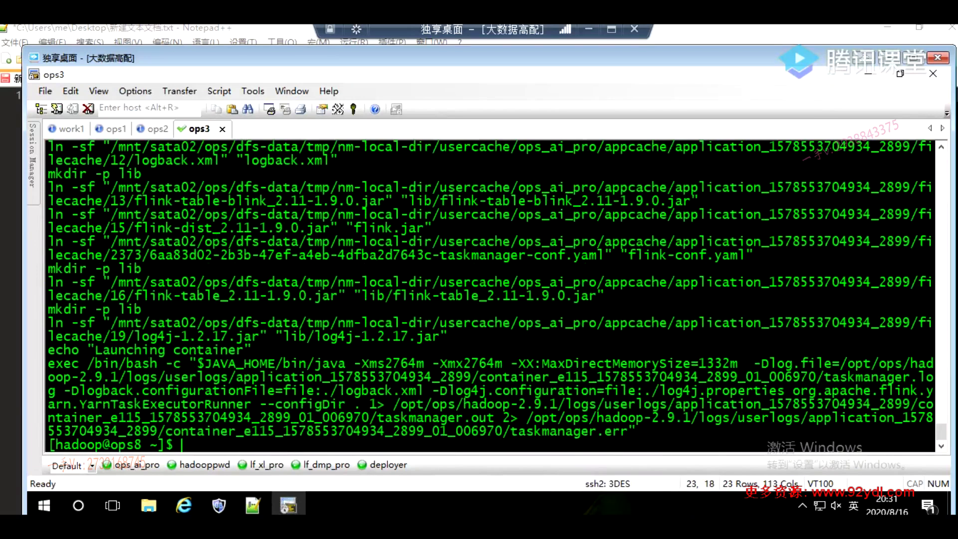
pyautogui.press('Return')
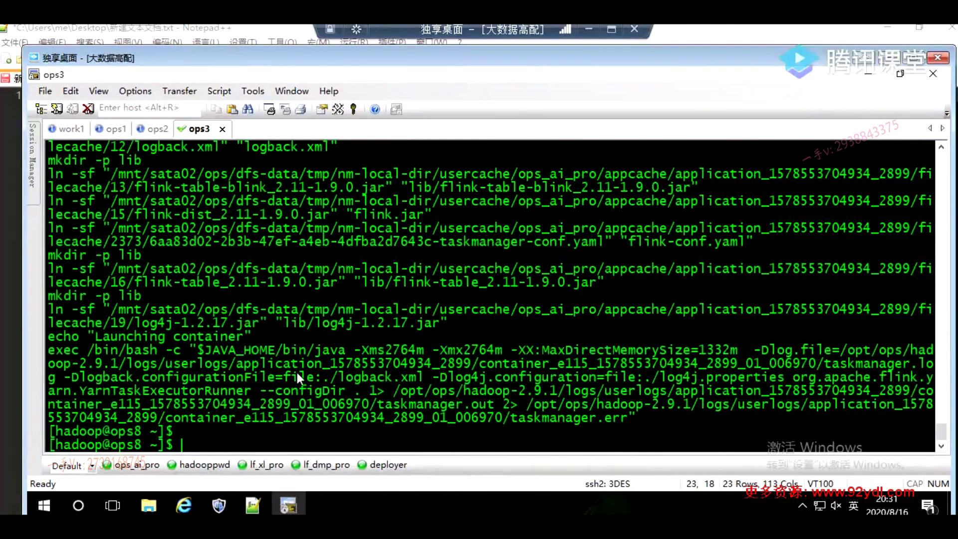
# Copy the quoted $JAVA_HOME/bin/java command from the script's exec line and paste it into the notes below the launch_container.sh path
pyautogui.moveTo(200, 350); pyautogui.dragTo(629, 418)
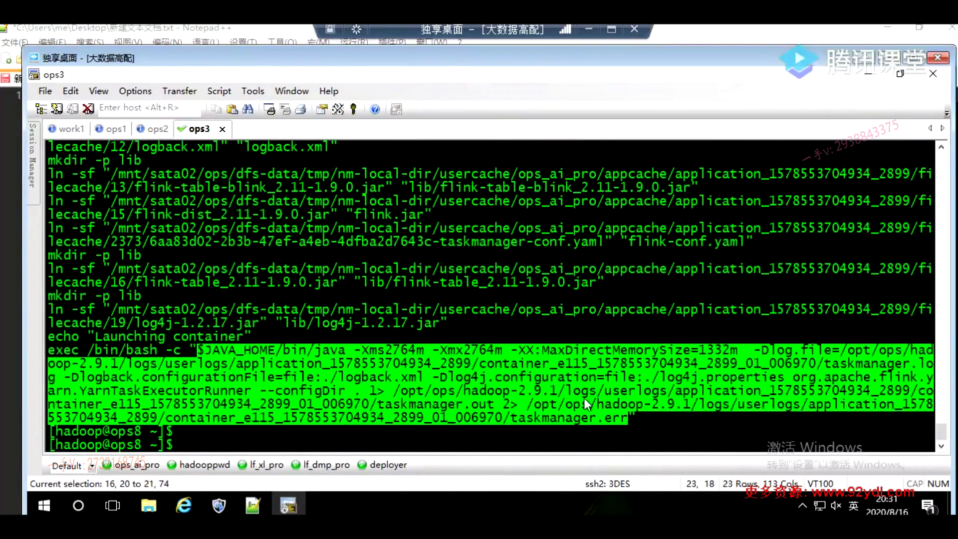
pyautogui.rightClick(525, 382)
pyautogui.click(556, 197)
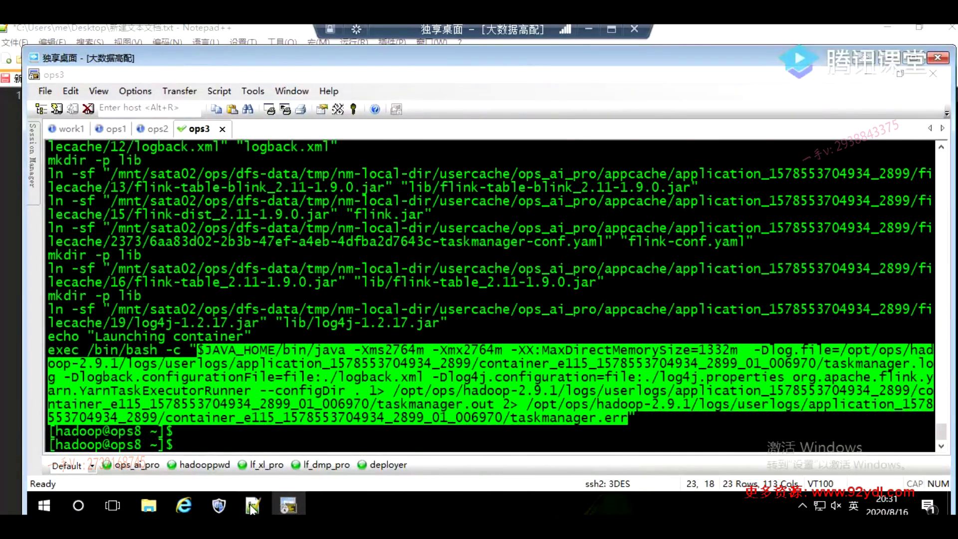
pyautogui.click(253, 506)
pyautogui.click(398, 367)
pyautogui.press('Return')
pyautogui.press('Return')
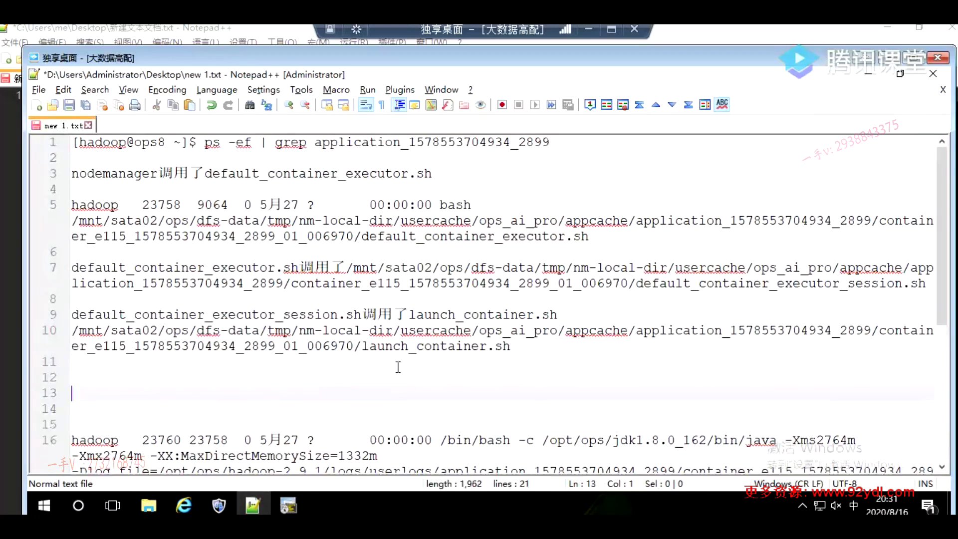
pyautogui.hotkey('ctrl', 'v')
# Copy the file name launch_container.sh from its path and paste it on the line above the java command
pyautogui.moveTo(510, 300); pyautogui.dragTo(363, 300)
pyautogui.hotkey('ctrl', 'c')
pyautogui.click(382, 334)
pyautogui.hotkey('ctrl', 'v')
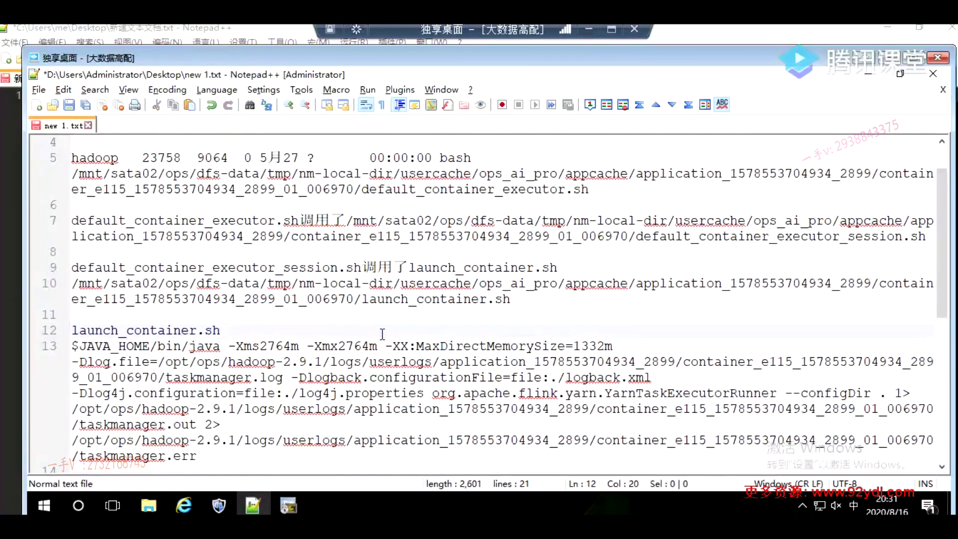
pyautogui.write('diao')
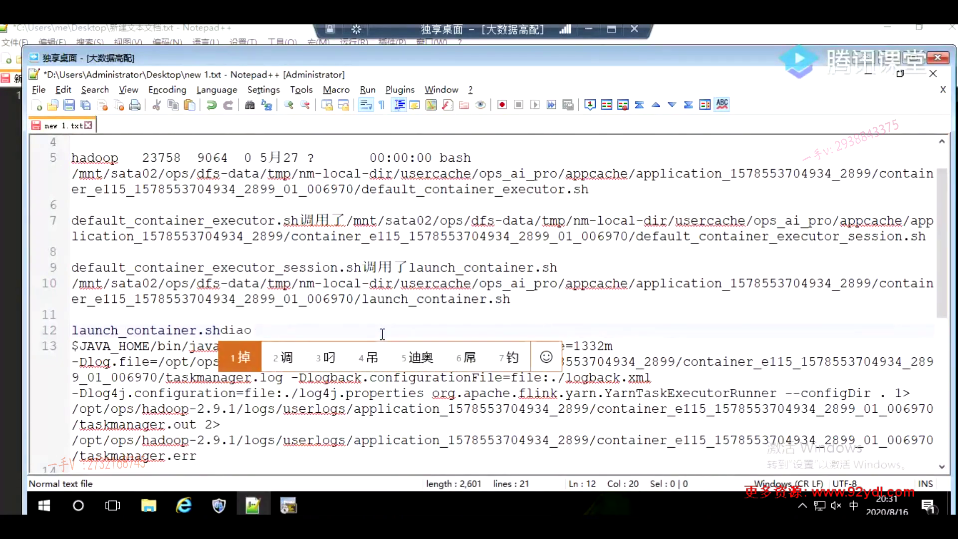
pyautogui.press('BackSpace')
pyautogui.press('BackSpace')
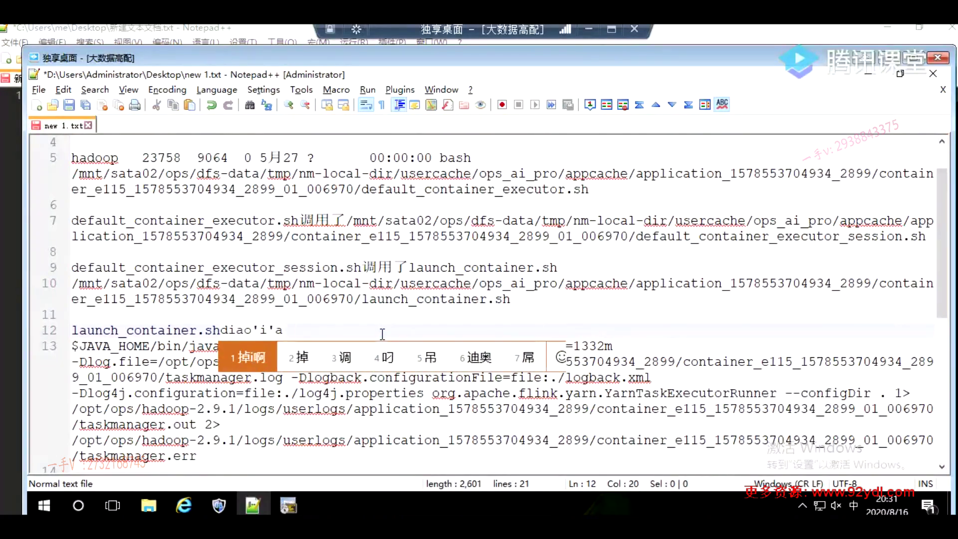
pyautogui.press('BackSpace')
pyautogui.press('BackSpace')
pyautogui.press('shift')
pyautogui.write('dia')
pyautogui.press('BackSpace')
pyautogui.press('BackSpace')
pyautogui.press('BackSpace')
pyautogui.press('shift')
# Add 启动了 after launch_container.sh on line 12
pyautogui.write('qidong')
pyautogui.press('space')
pyautogui.write('le')
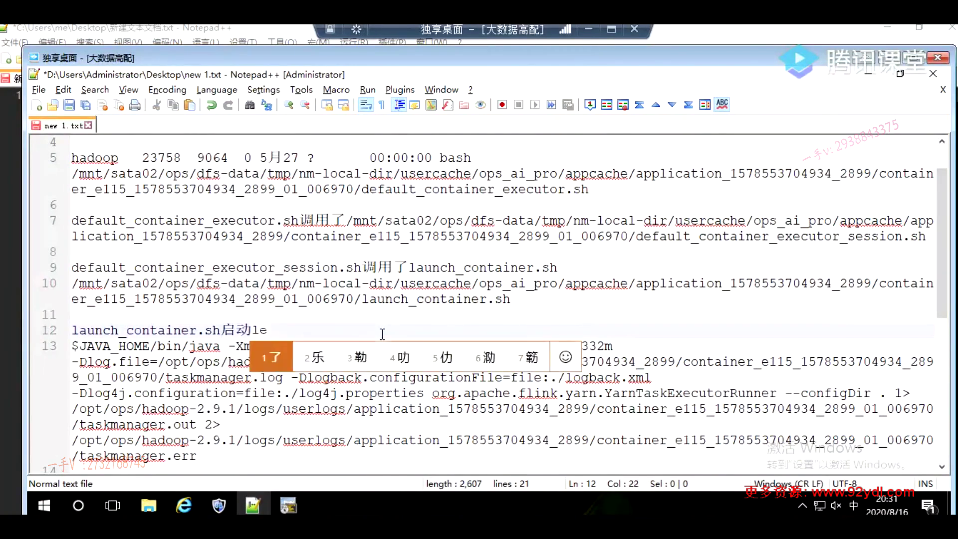
pyautogui.press('space')
# Copy org.apache.flink.yarn.YarnTaskExecutorRunner from the java command, append it to the launch_container.sh启动了 note, and save the notes
pyautogui.scroll(-1, 374, 352)
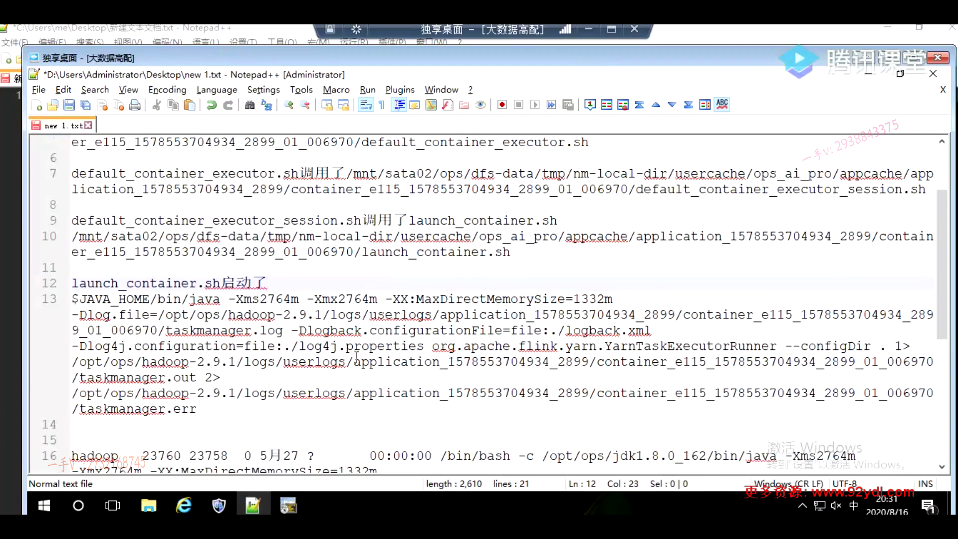
pyautogui.click(218, 343)
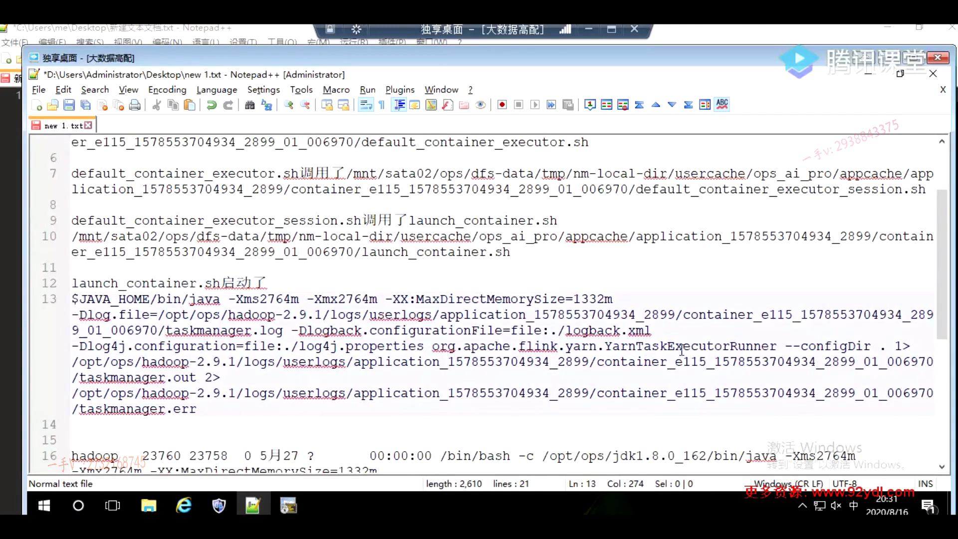
pyautogui.doubleClick(713, 346)
pyautogui.click(736, 344)
pyautogui.rightClick(775, 346)
pyautogui.click(432, 345)
pyautogui.moveTo(432, 346); pyautogui.dragTo(775, 344)
pyautogui.hotkey('ctrl', 'c')
pyautogui.click(335, 283)
pyautogui.hotkey('ctrl', 'v')
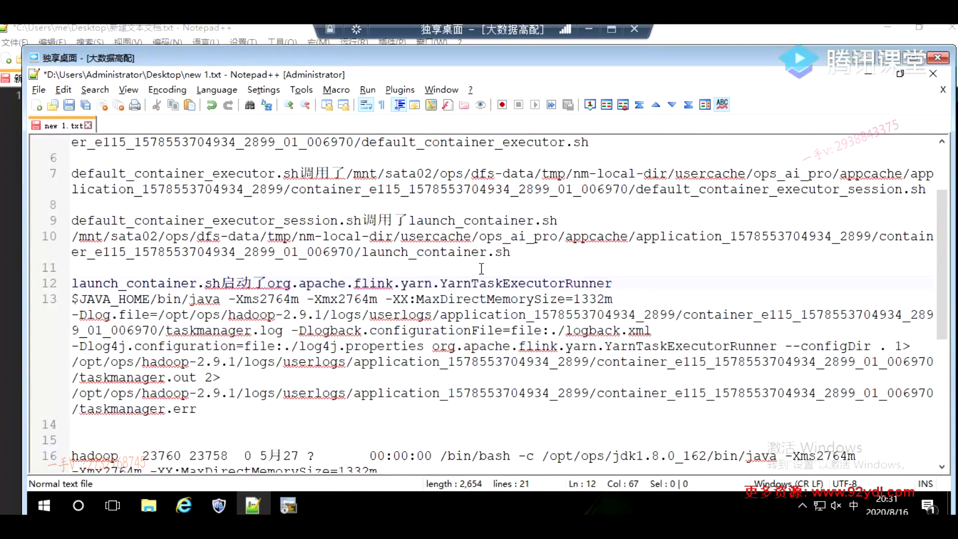
pyautogui.hotkey('ctrl', 's')
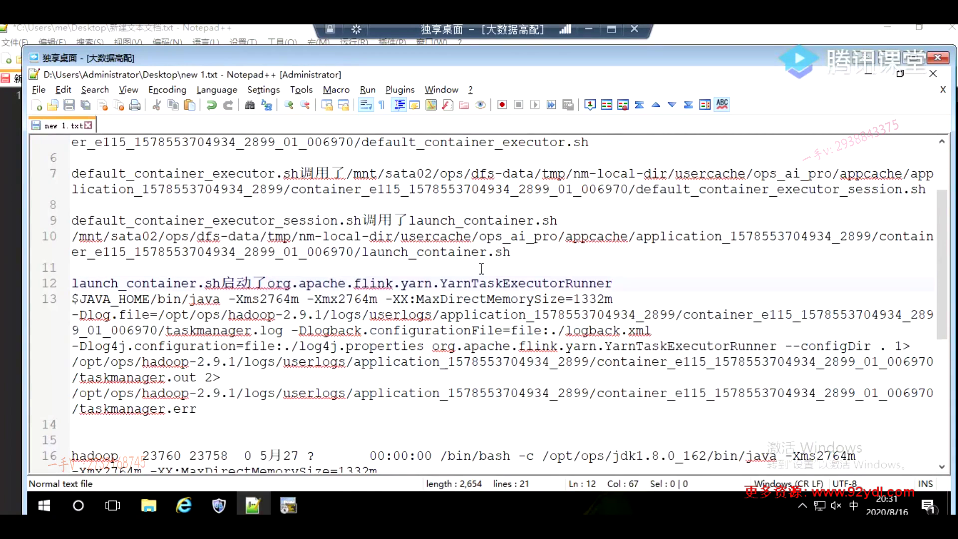
# Examine YarnTaskExecutorRunner and the taskmanager log names in the noted java command, then switch to the ops3 terminal session
pyautogui.doubleClick(718, 345)
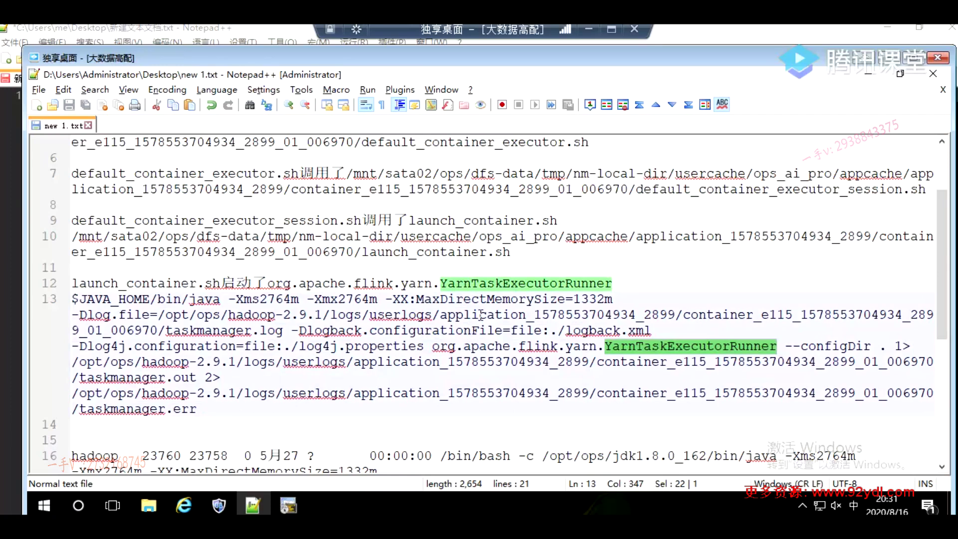
pyautogui.moveTo(471, 283); pyautogui.dragTo(509, 283)
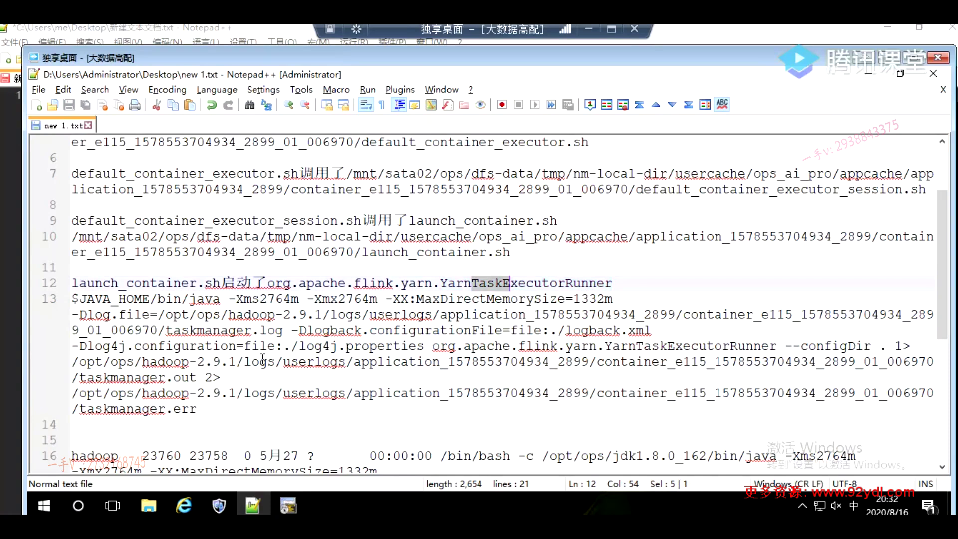
pyautogui.doubleClick(230, 332)
pyautogui.moveTo(290, 507)
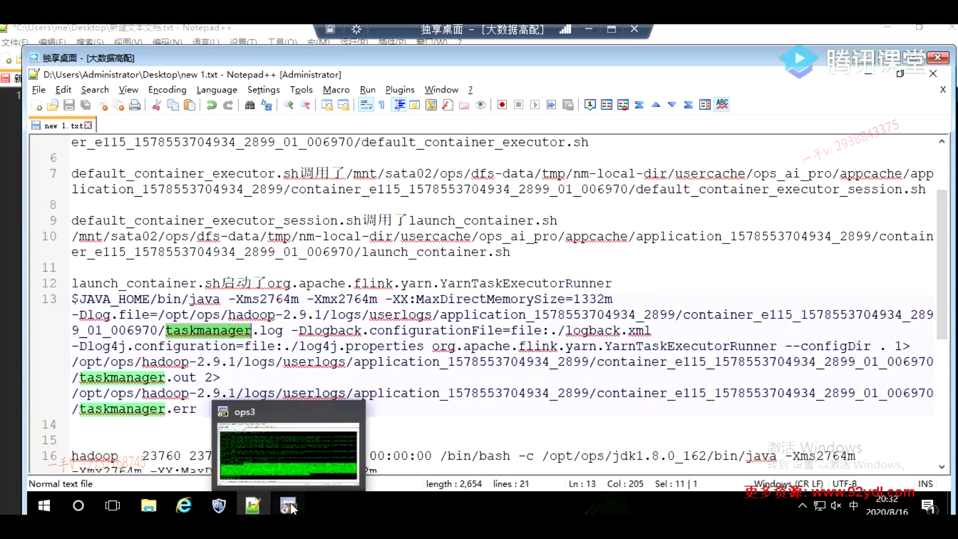
pyautogui.click(289, 452)
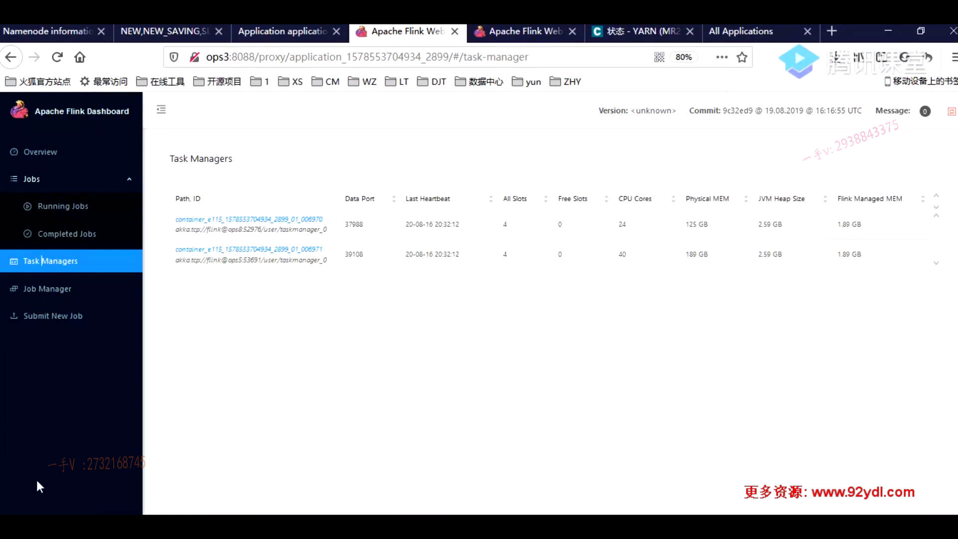
# Return to the notes and highlight the container ID ending in 006970 in the java command's output path
pyautogui.click(253, 505)
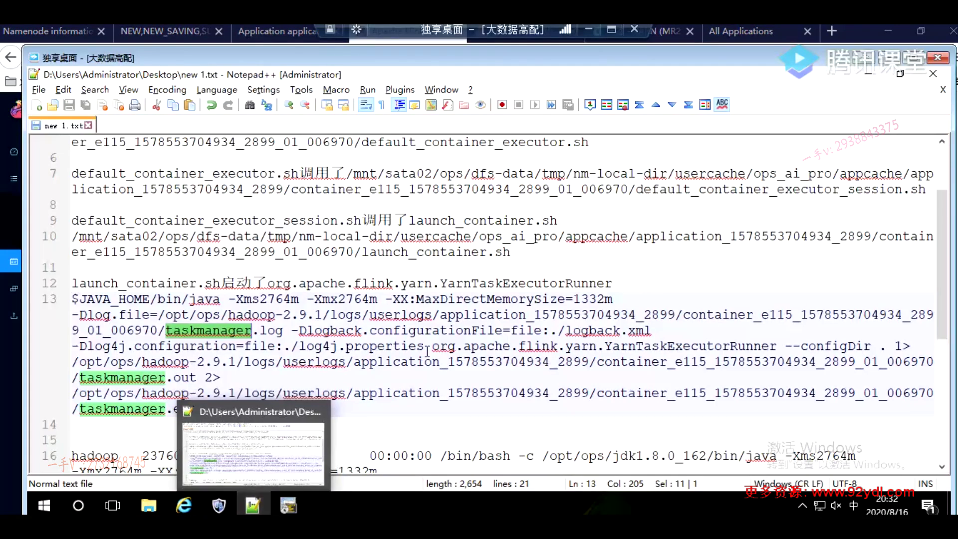
pyautogui.click(527, 332)
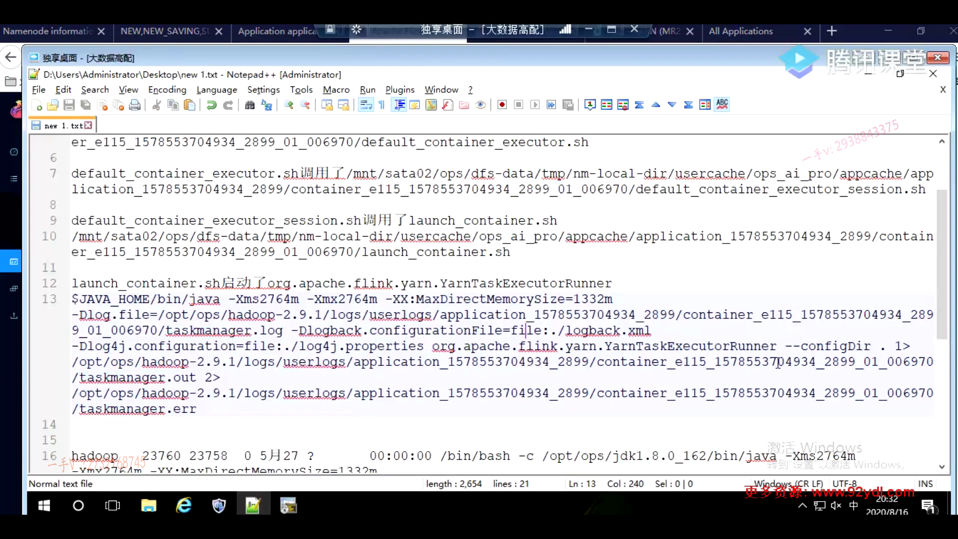
pyautogui.moveTo(887, 361); pyautogui.dragTo(930, 354)
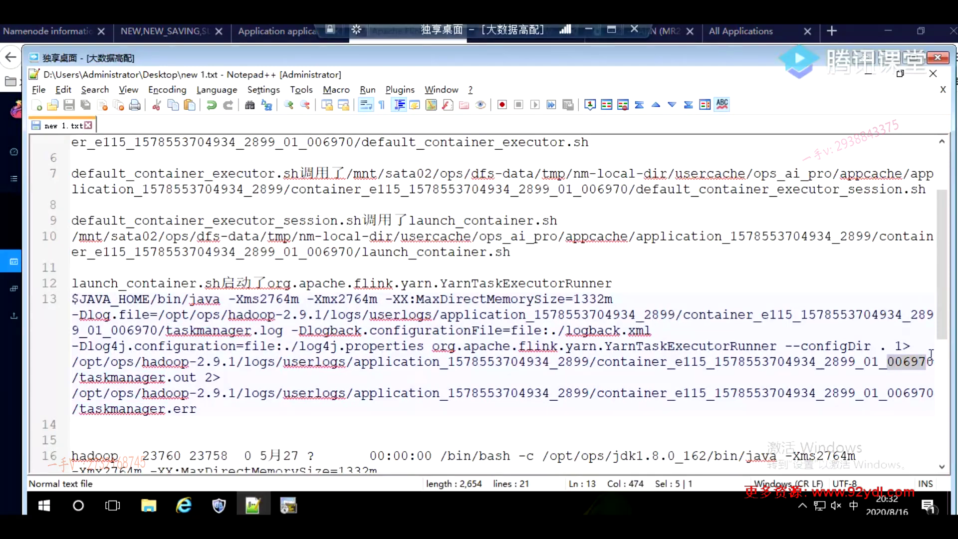
pyautogui.doubleClick(723, 363)
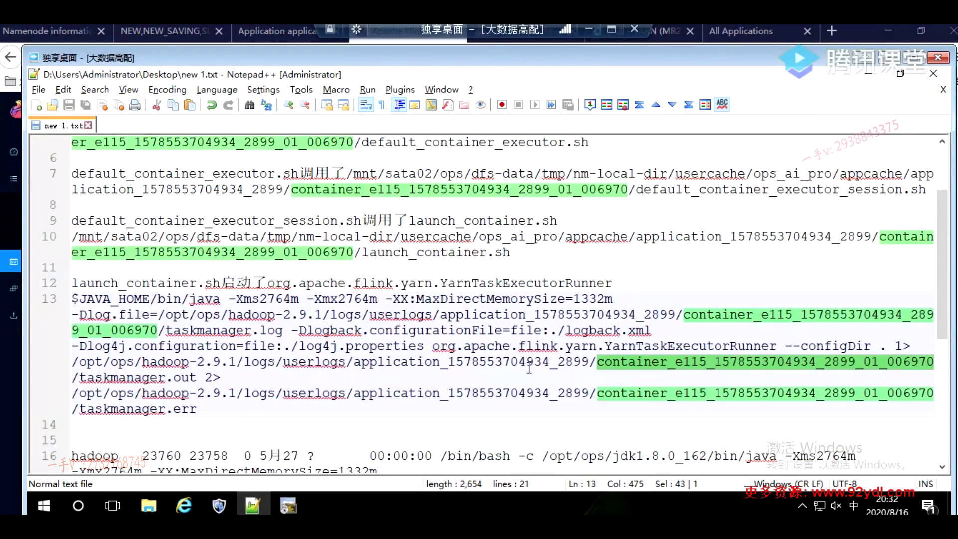
# Review the launch_container.sh java command alongside the process 23760 entry below it and the call notes above
pyautogui.scroll(-2, 463, 349)
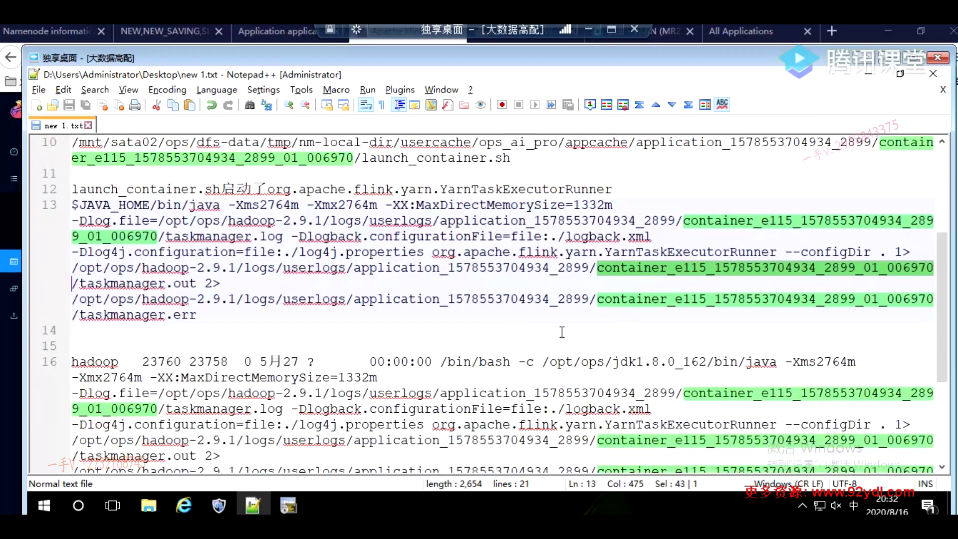
pyautogui.click(331, 326)
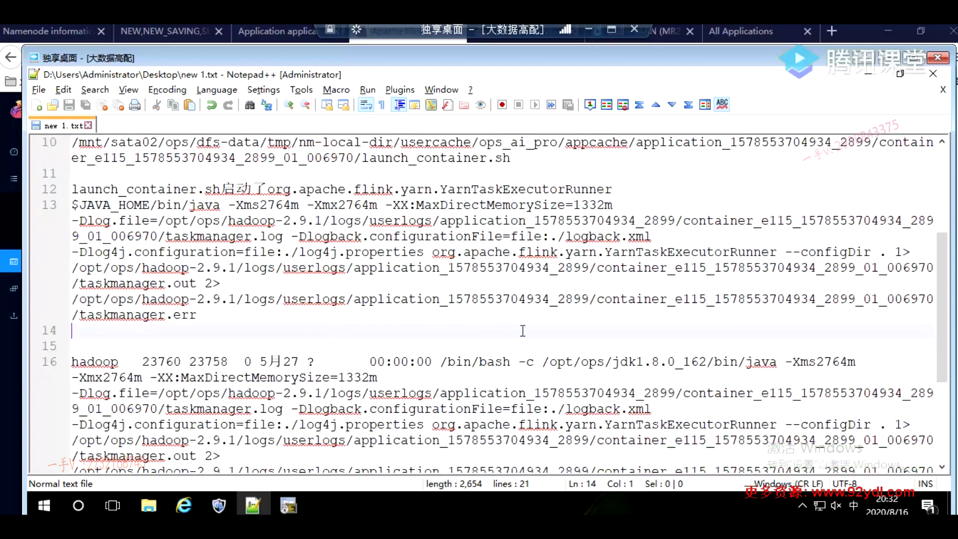
pyautogui.scroll(-2, 522, 331)
pyautogui.scroll(3, 522, 330)
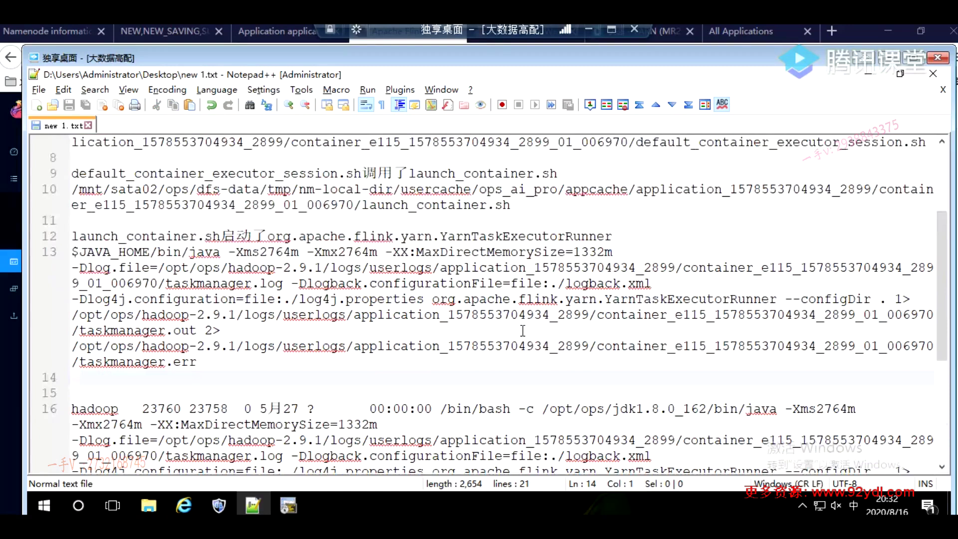
pyautogui.scroll(4, 278, 294)
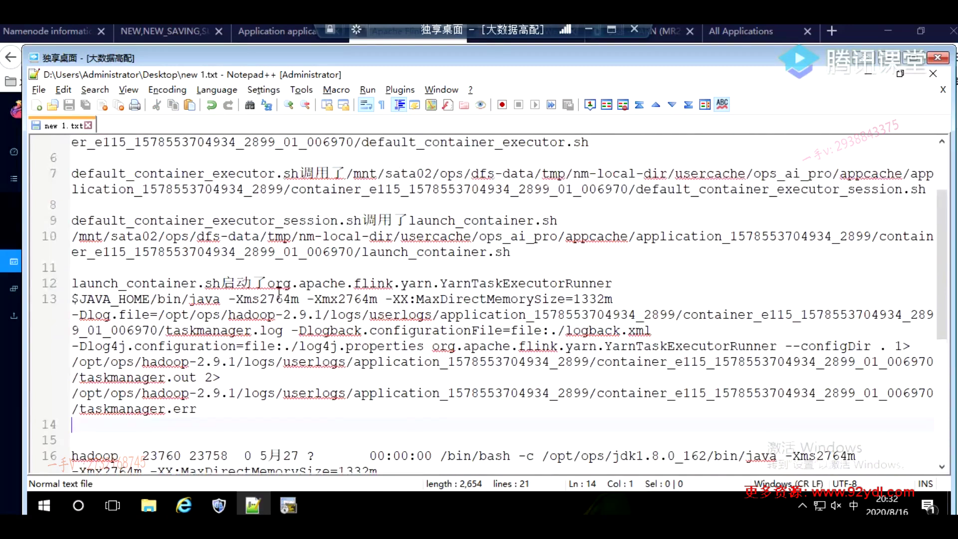
# Highlight process ID 23758 in the default_container_executor.sh entry and compare it with the parent ID in the /bin/bash -c entry
pyautogui.doubleClick(162, 204)
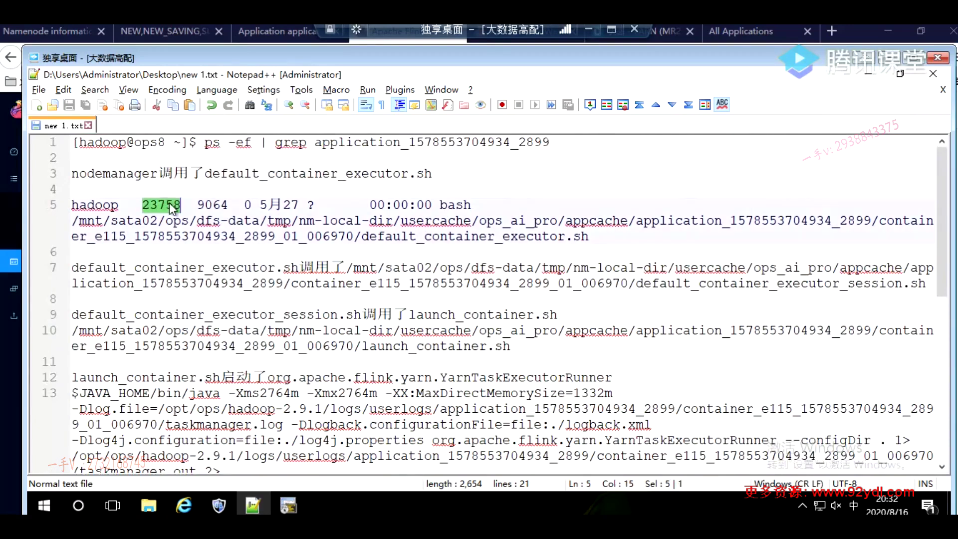
pyautogui.scroll(-4, 278, 278)
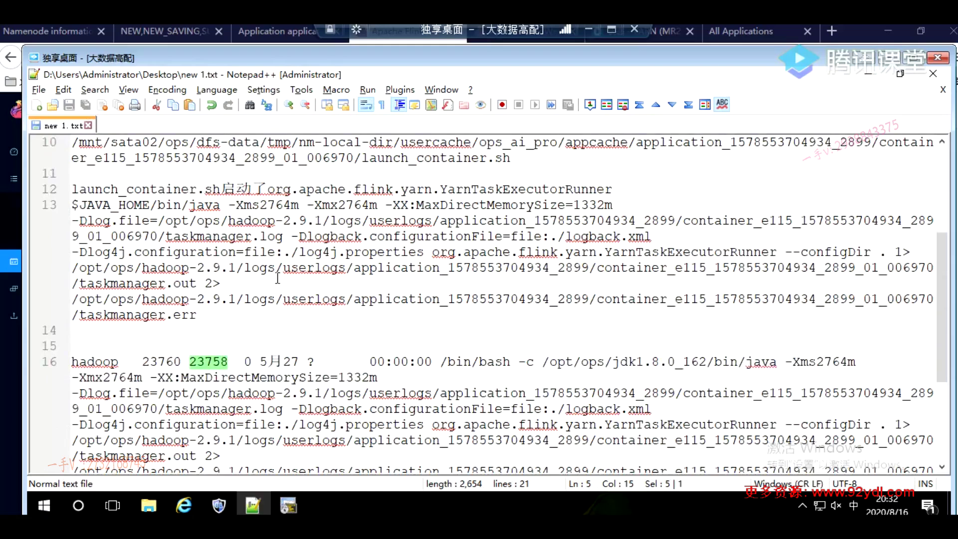
pyautogui.scroll(4, 278, 279)
pyautogui.scroll(-3, 169, 203)
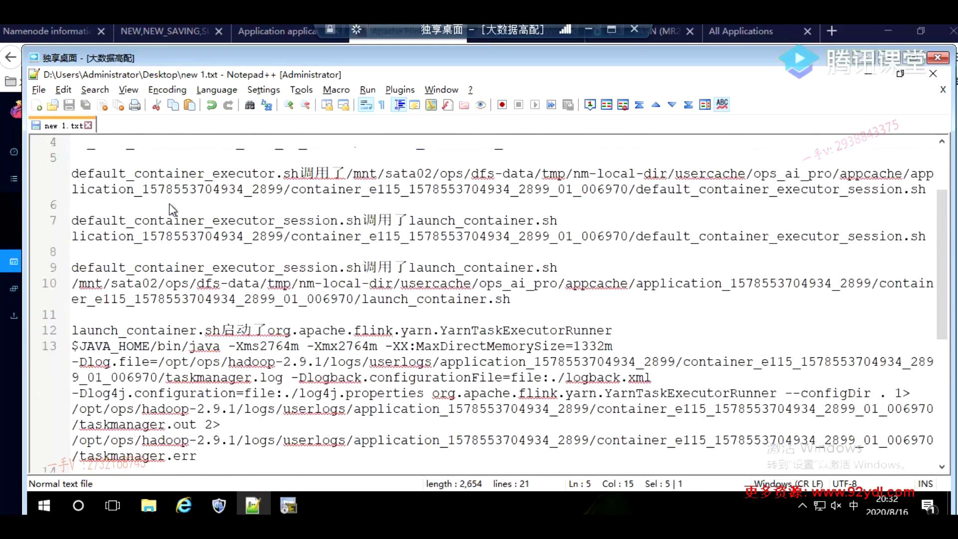
pyautogui.scroll(2, 169, 202)
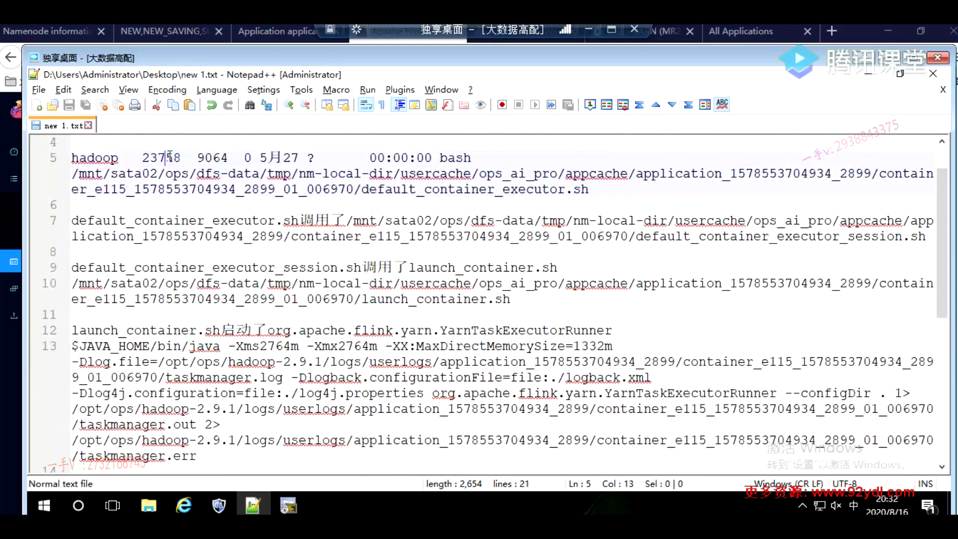
pyautogui.scroll(1, 168, 157)
# Trace the noted call chain from parent process 9064 through default_container_executor and launch_container to YarnTaskExecutorRunner, highlighting the names along the way
pyautogui.doubleClick(214, 205)
pyautogui.doubleClick(161, 204)
pyautogui.doubleClick(521, 235)
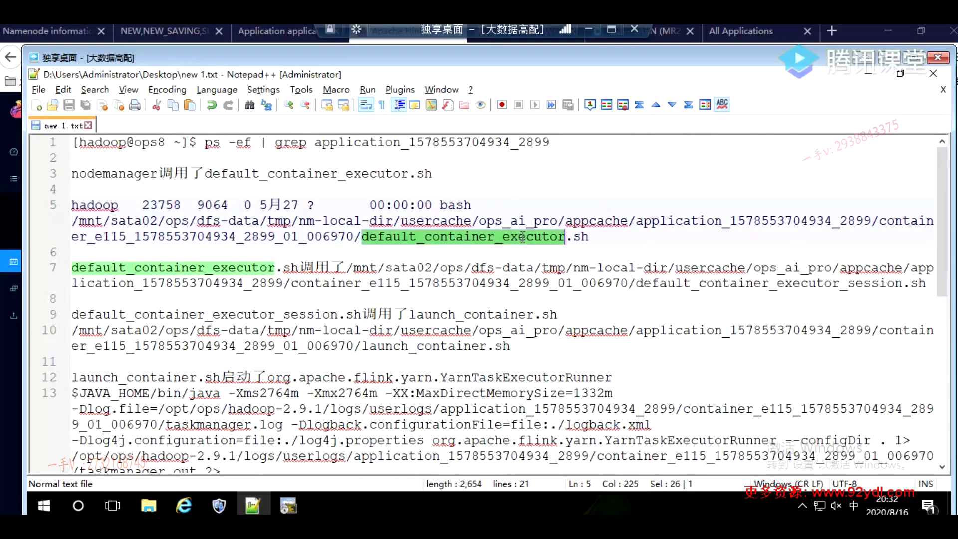
pyautogui.doubleClick(491, 314)
pyautogui.scroll(-2, 490, 316)
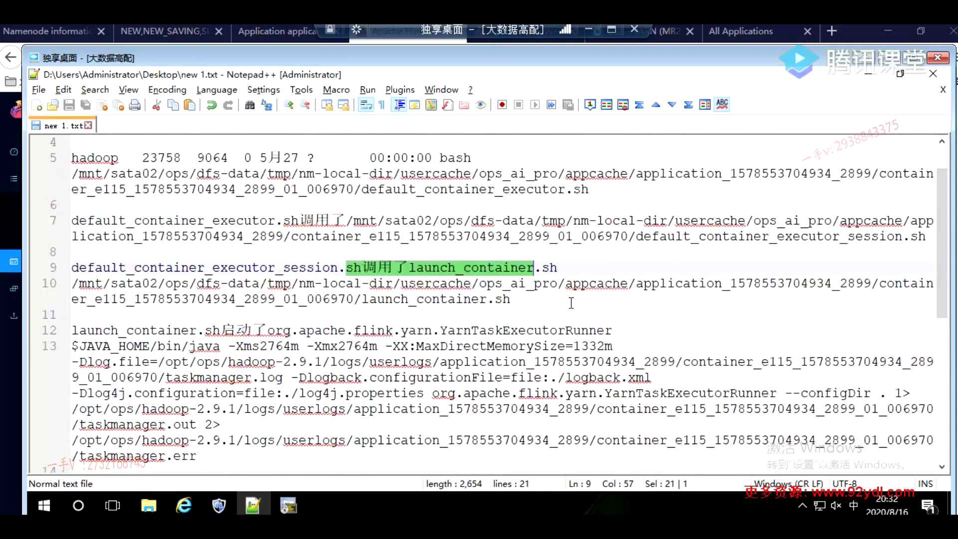
pyautogui.doubleClick(529, 283)
pyautogui.scroll(1, 432, 322)
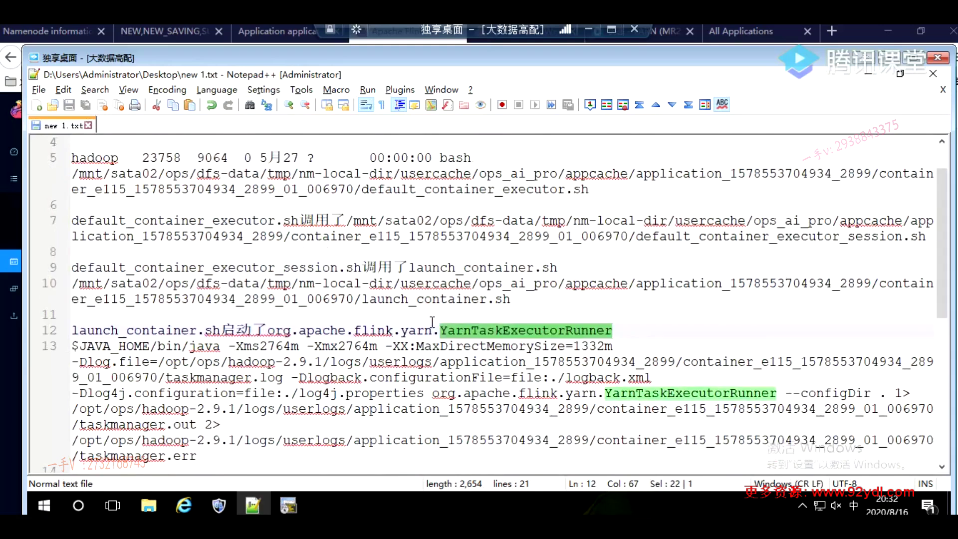
pyautogui.scroll(-2, 433, 322)
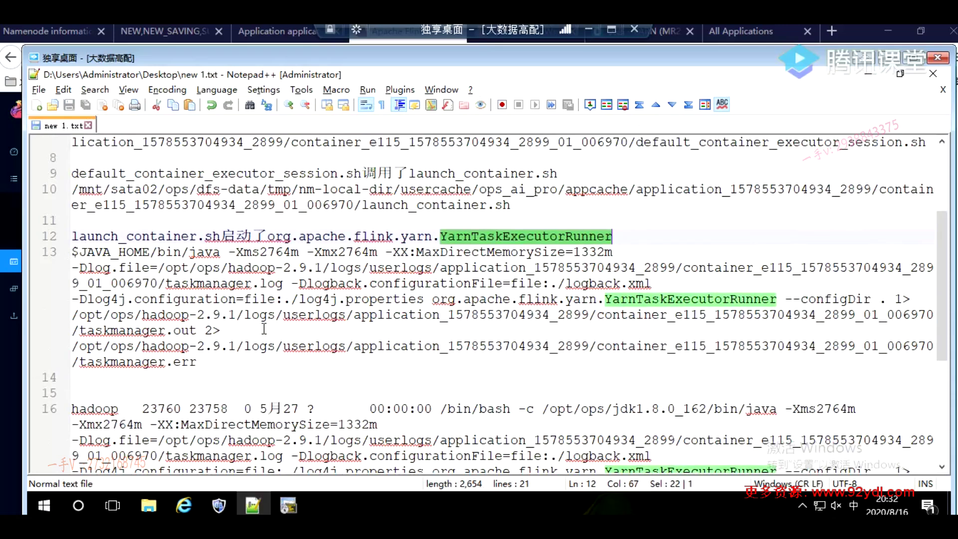
# Highlight 23758 in the first process entry, then 23760 in the /bin/bash -c entry, and compare each with the entry that follows
pyautogui.scroll(2, 264, 329)
pyautogui.click(171, 158)
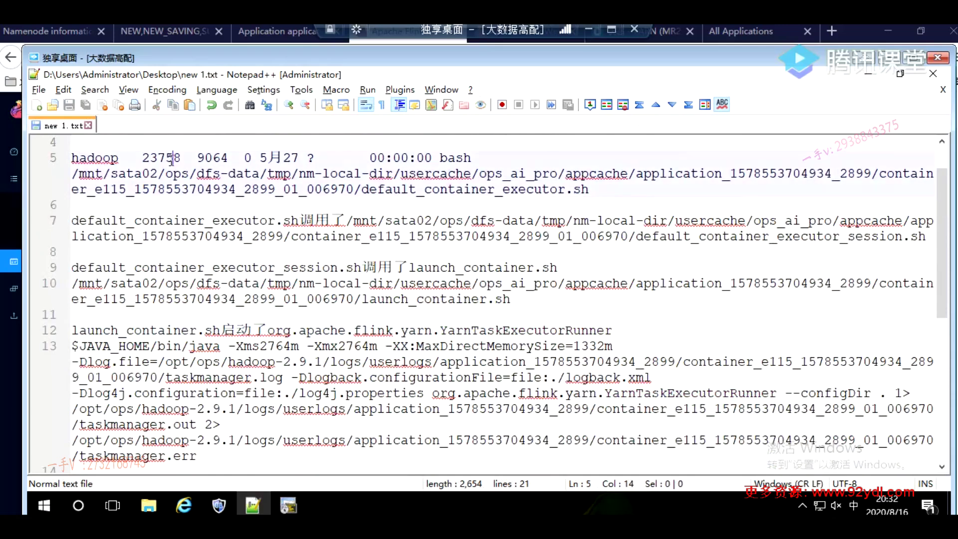
pyautogui.doubleClick(172, 159)
pyautogui.scroll(-3, 171, 158)
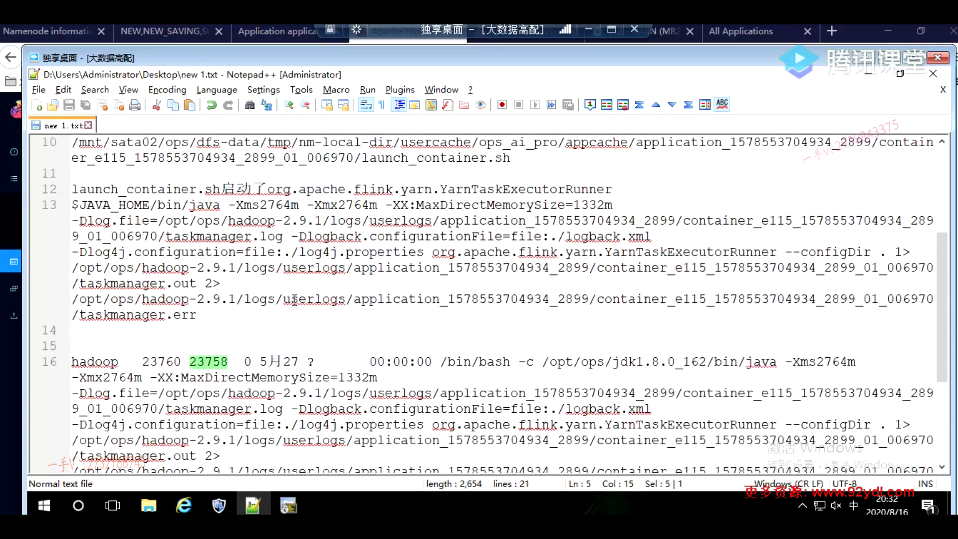
pyautogui.doubleClick(167, 359)
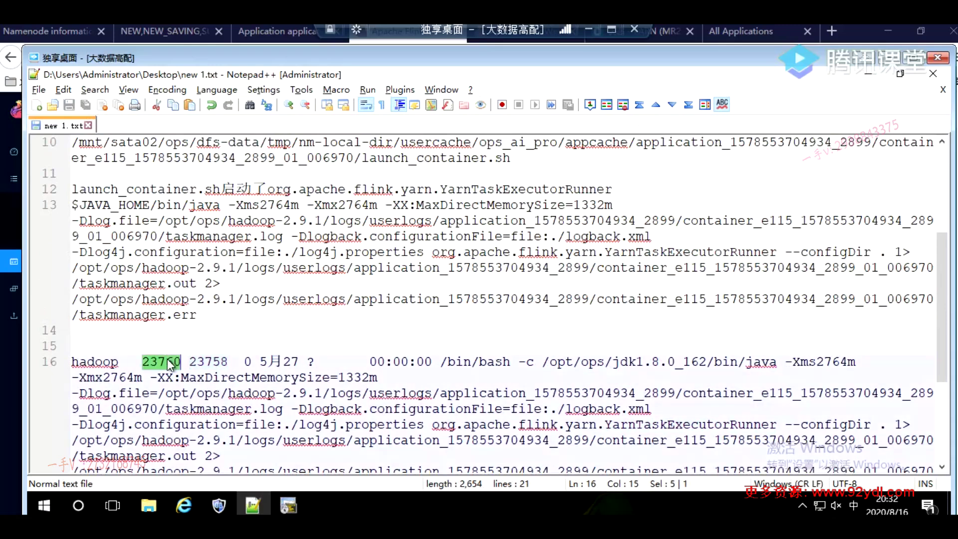
pyautogui.scroll(-2, 311, 335)
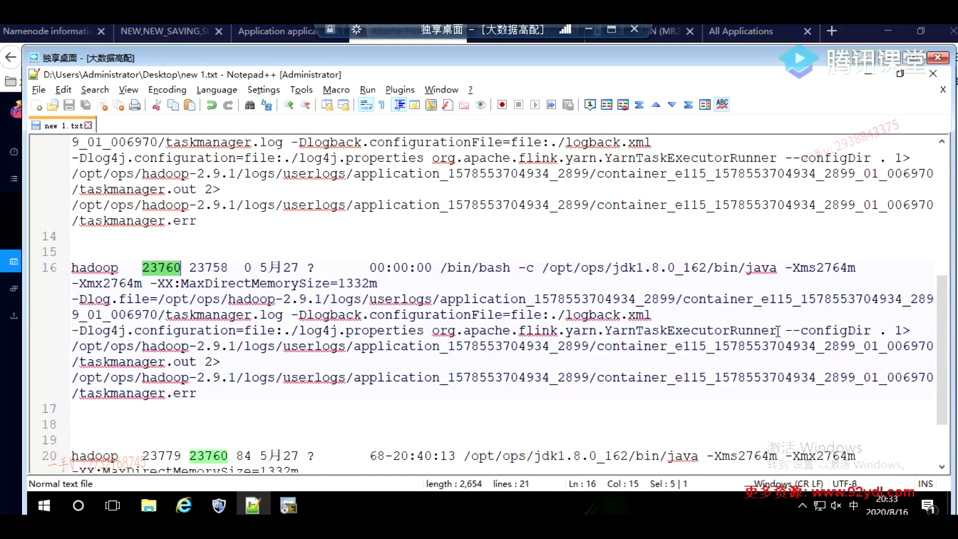
pyautogui.scroll(1, 778, 331)
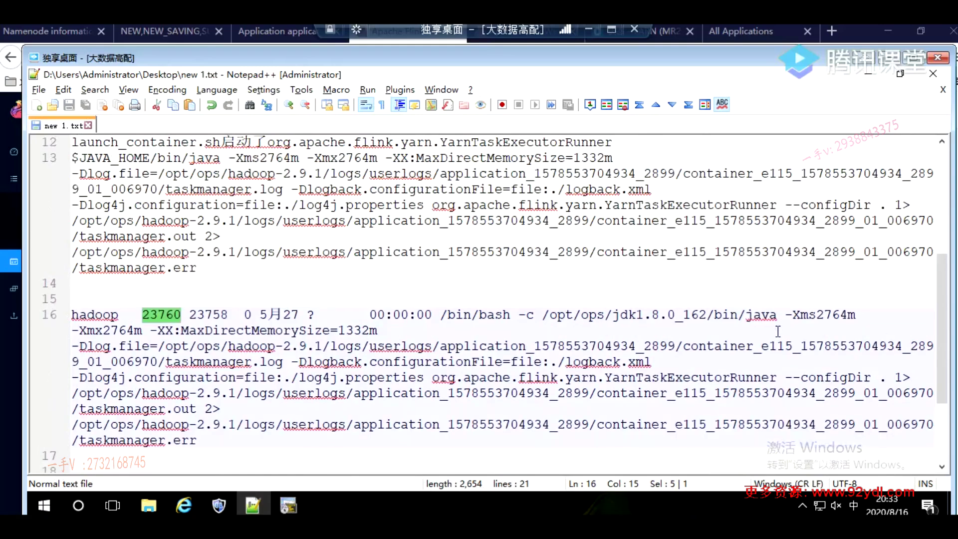
pyautogui.scroll(1, 248, 216)
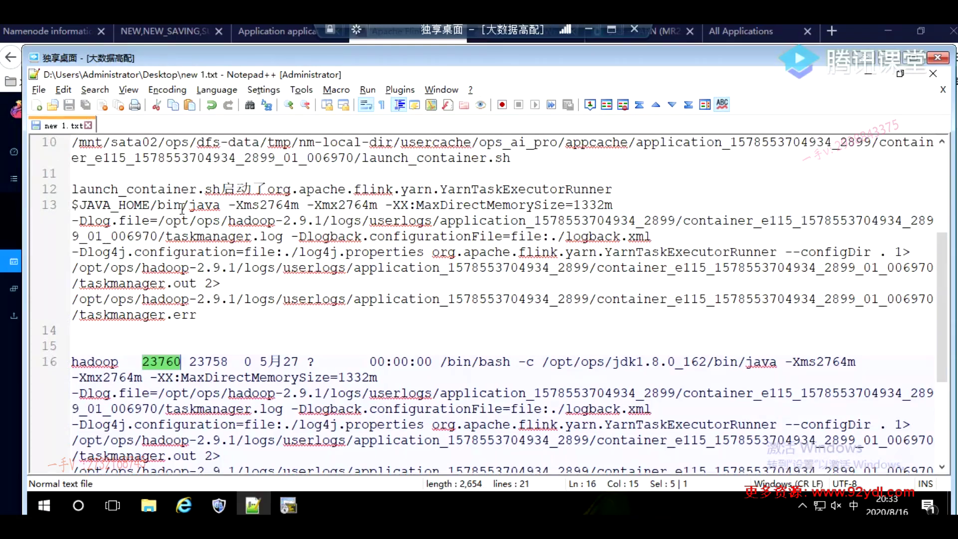
# Highlight the arguments of the $JAVA_HOME/bin/java command noted under launch_container.sh
pyautogui.doubleClick(475, 189)
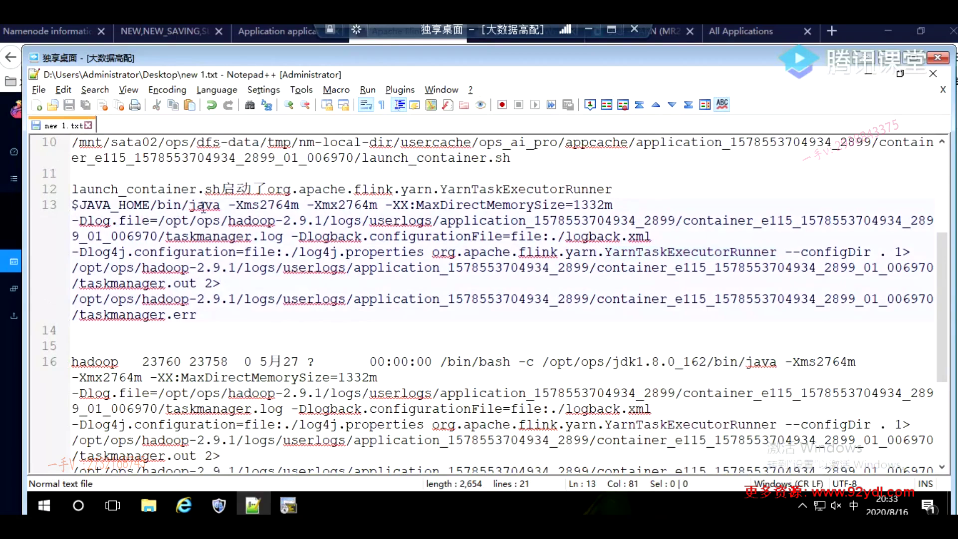
pyautogui.moveTo(212, 205); pyautogui.dragTo(447, 236)
pyautogui.moveTo(558, 242); pyautogui.dragTo(167, 314)
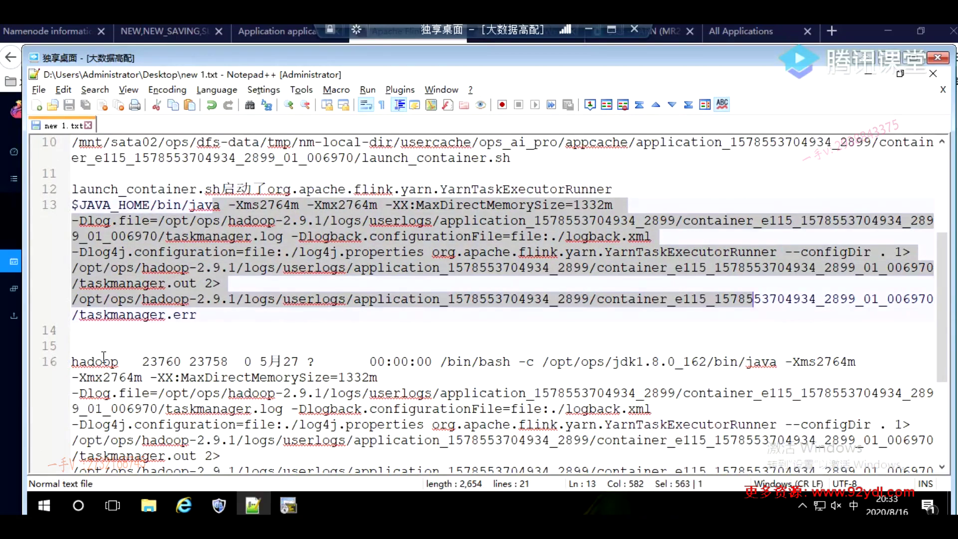
# Highlight process ID 23760 and the last java entry's ID 23779 to compare the parent-child relation between the two entries
pyautogui.doubleClick(161, 361)
pyautogui.scroll(-4, 544, 341)
pyautogui.scroll(1, 578, 342)
pyautogui.scroll(-1, 578, 343)
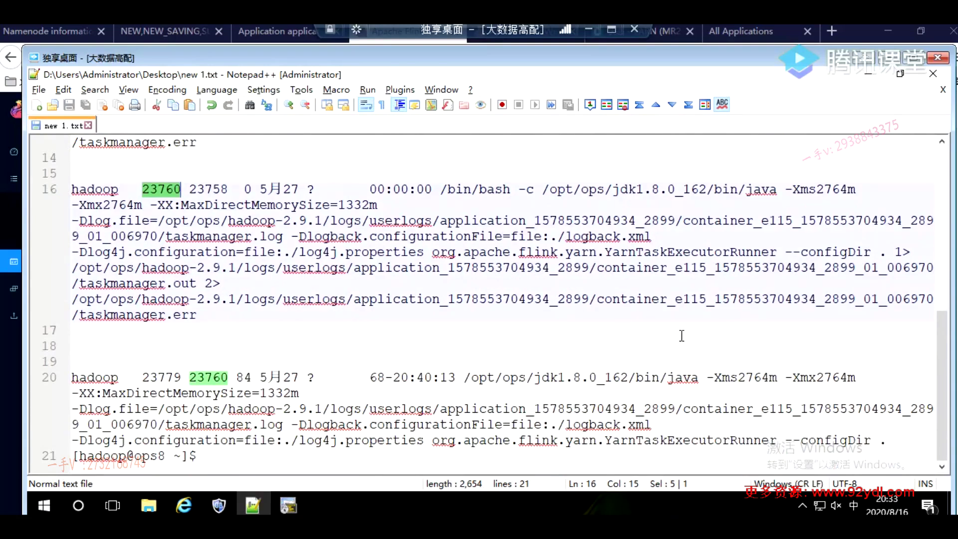
pyautogui.doubleClick(161, 378)
pyautogui.doubleClick(167, 194)
pyautogui.scroll(5, 177, 207)
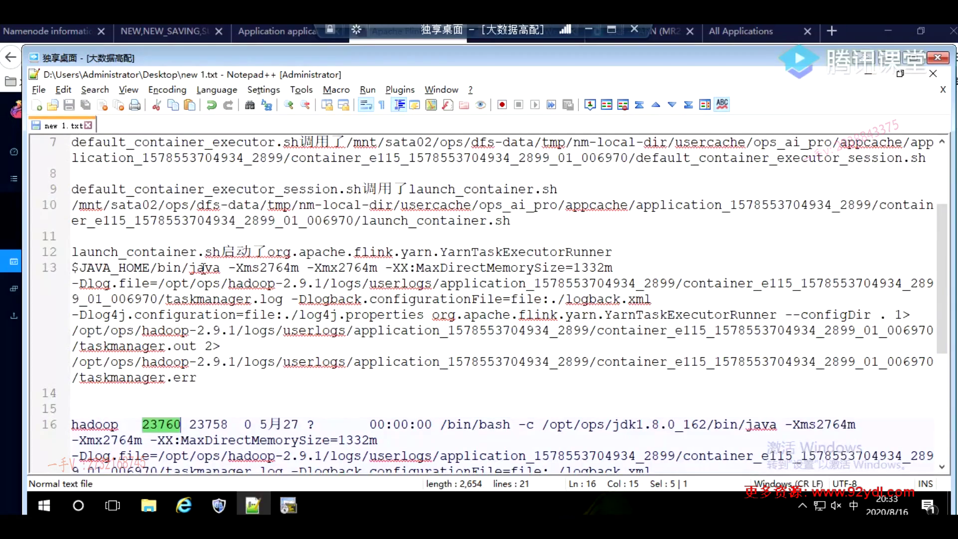
# Select the launch_container.sh java command and highlight YarnTaskExecutorRunner in it to compare with the two process entries below
pyautogui.click(205, 268)
pyautogui.moveTo(205, 268); pyautogui.dragTo(197, 378)
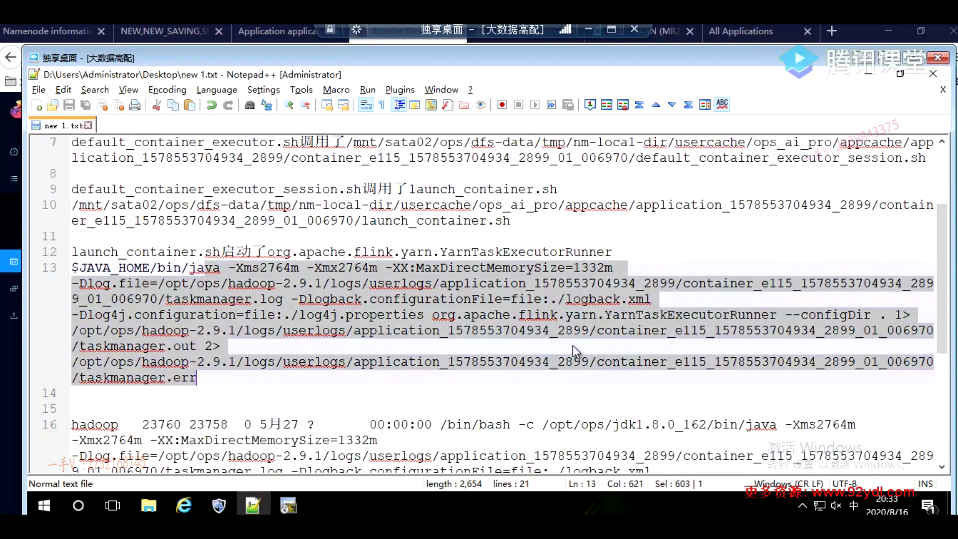
pyautogui.click(723, 306)
pyautogui.doubleClick(725, 314)
pyautogui.scroll(-5, 766, 314)
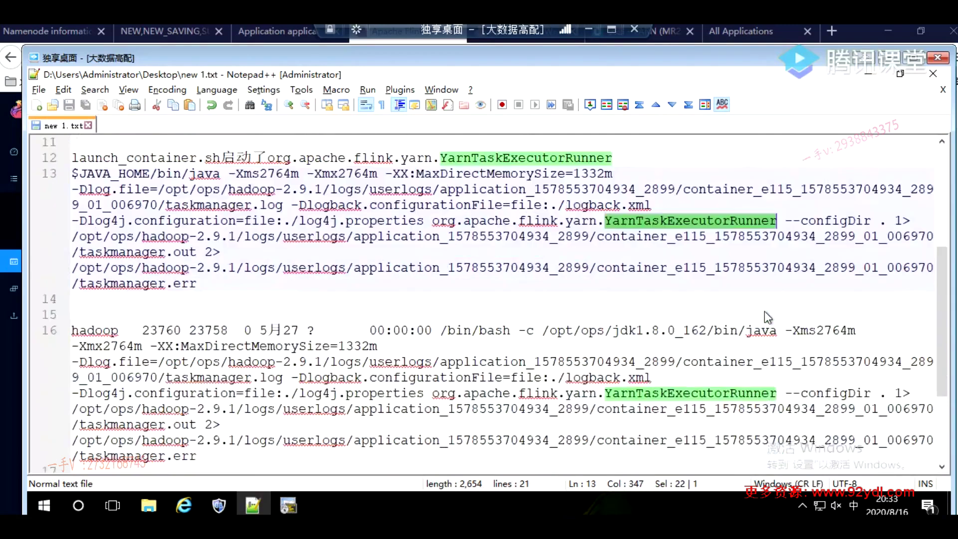
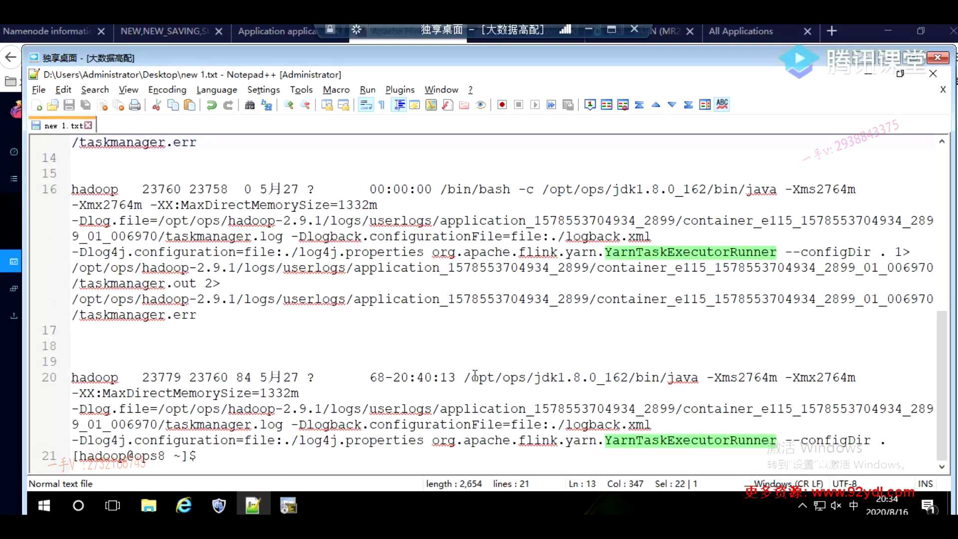
# Highlight /bin/bash -c in the 23760 entry, then the JDK java path and process ID 23779 in the last entry
pyautogui.moveTo(441, 189); pyautogui.dragTo(534, 189)
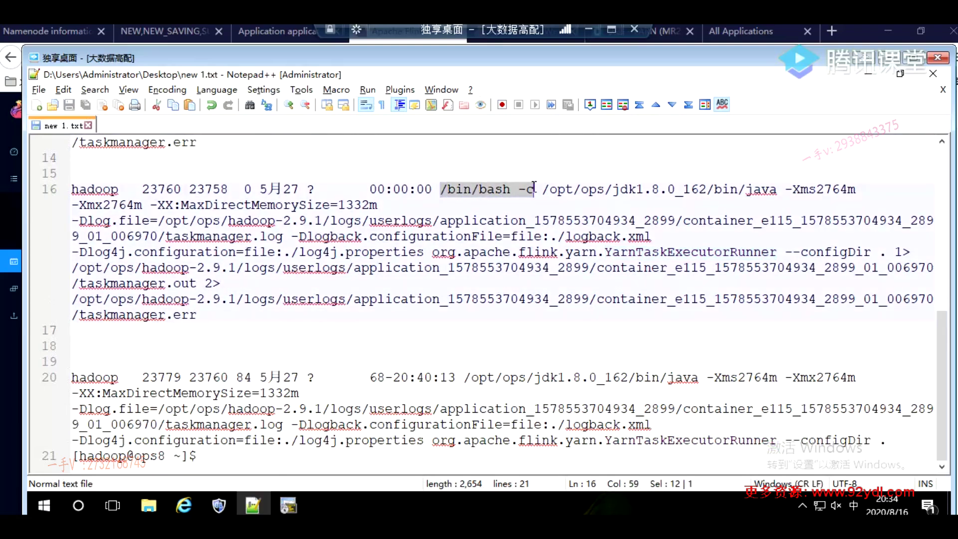
pyautogui.moveTo(464, 377); pyautogui.dragTo(691, 381)
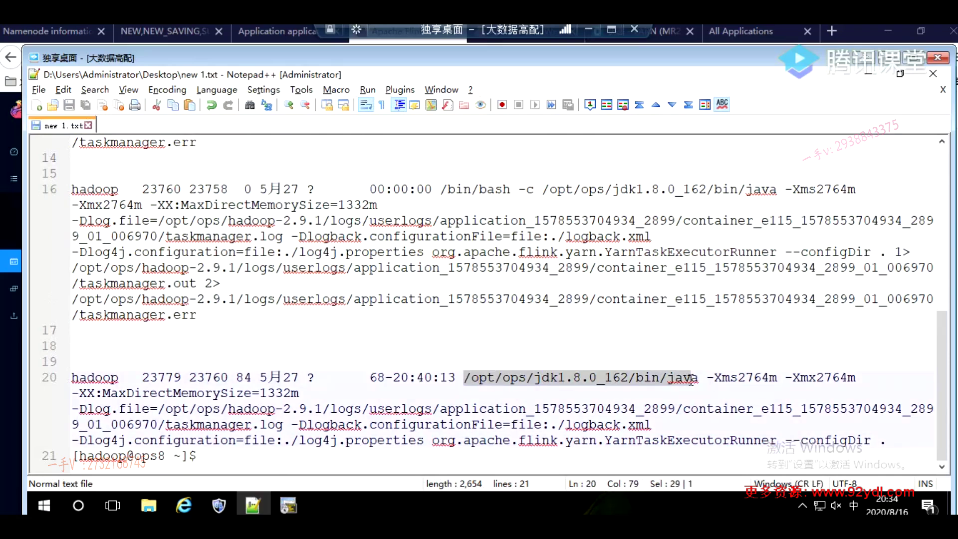
pyautogui.doubleClick(164, 377)
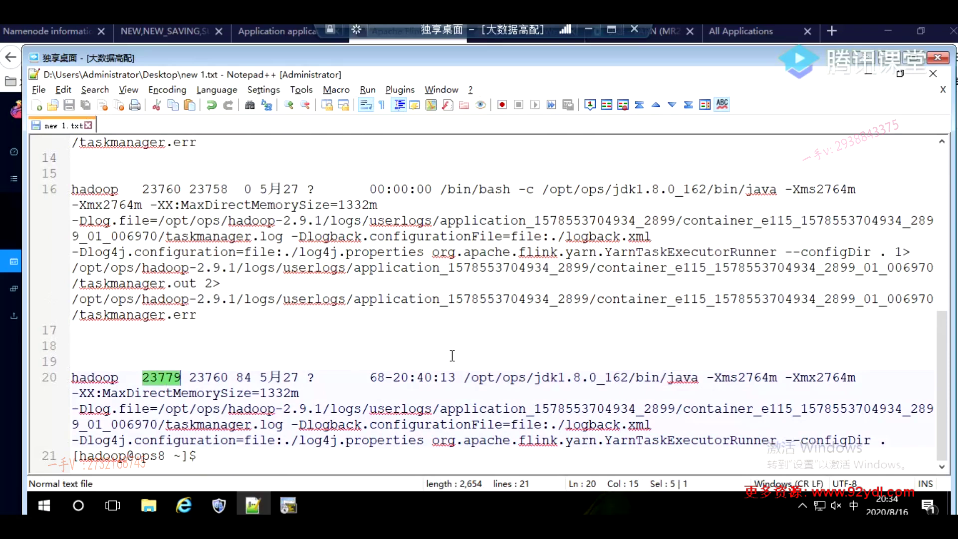
# Switch to the ops3 terminal session, list the running Java processes with jps, and highlight process ID 23779
pyautogui.click(285, 504)
pyautogui.click(407, 277)
pyautogui.press('Return')
pyautogui.press('Return')
pyautogui.press('Return')
pyautogui.write('jps')
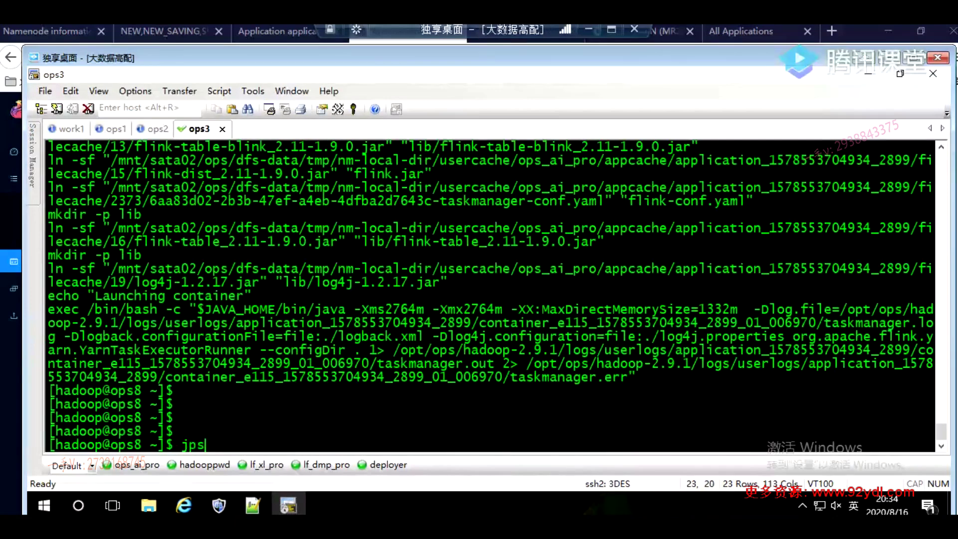
pyautogui.press('Return')
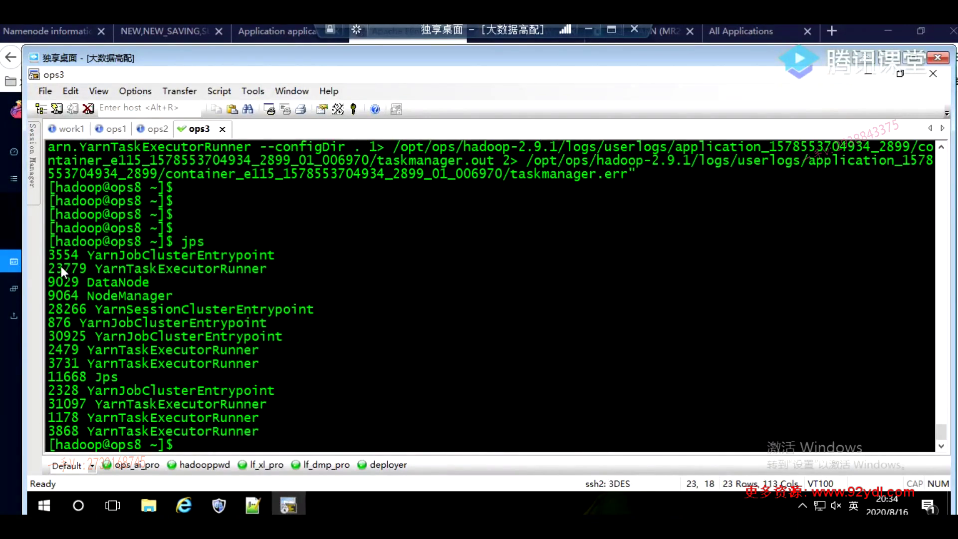
pyautogui.doubleClick(61, 267)
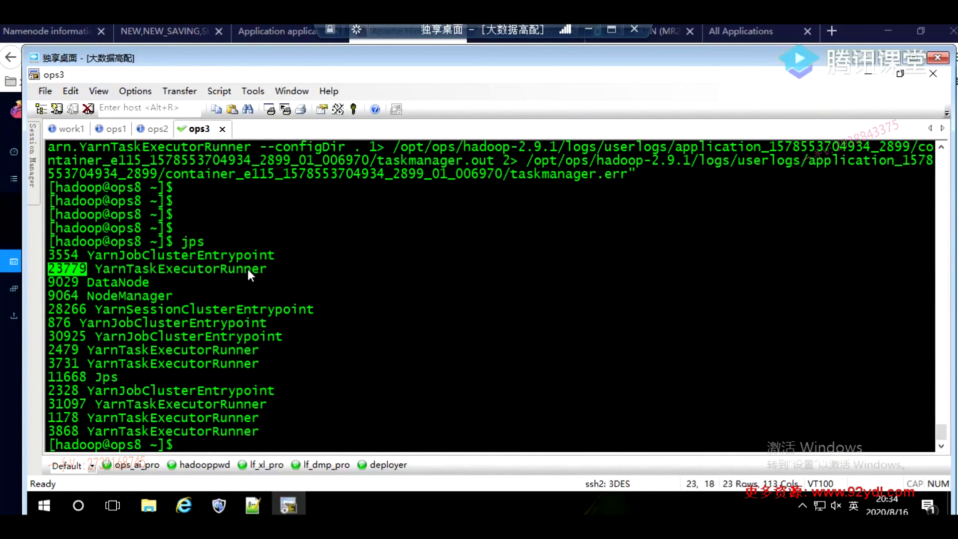
# Switch between the Notepad++ notes and the ops3 terminal to compare the noted 23779 entry with the jps list, ending in the notes
pyautogui.hotkey('alt', 'Tab')
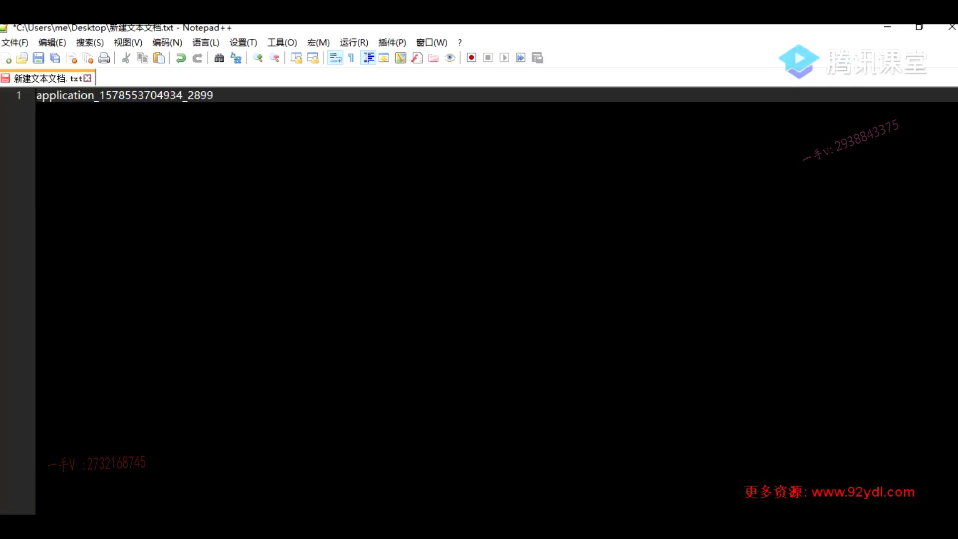
pyautogui.hotkey('alt', 'Tab')
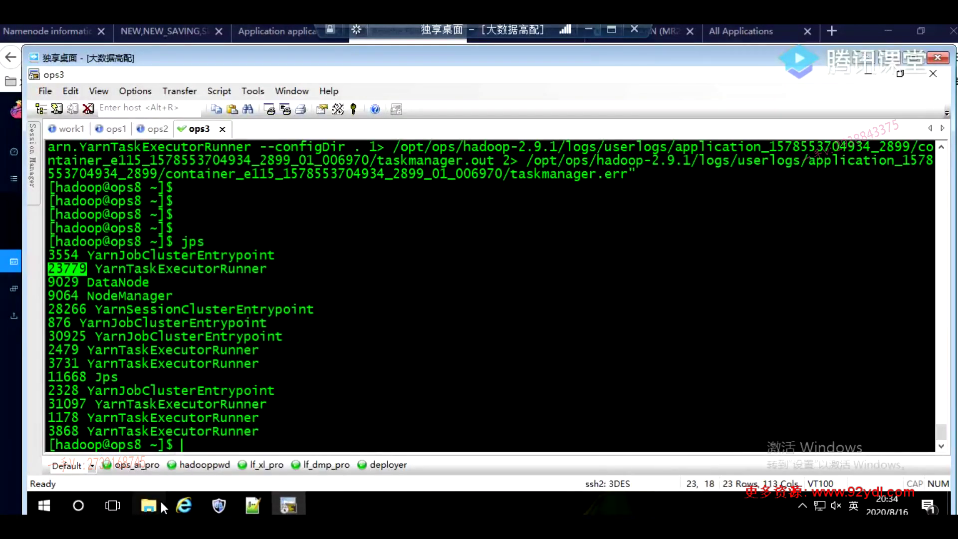
pyautogui.hotkey('alt', 'Tab')
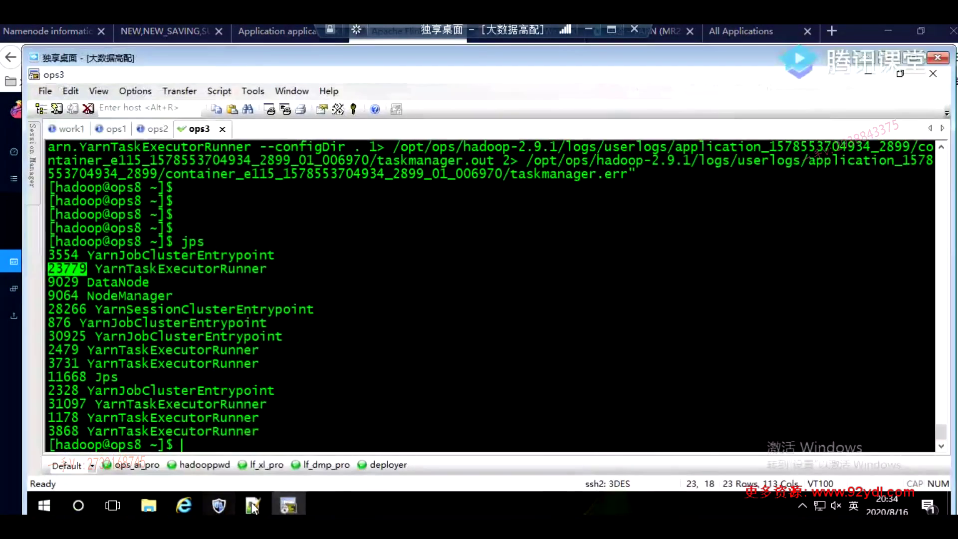
pyautogui.hotkey('alt', 'Tab')
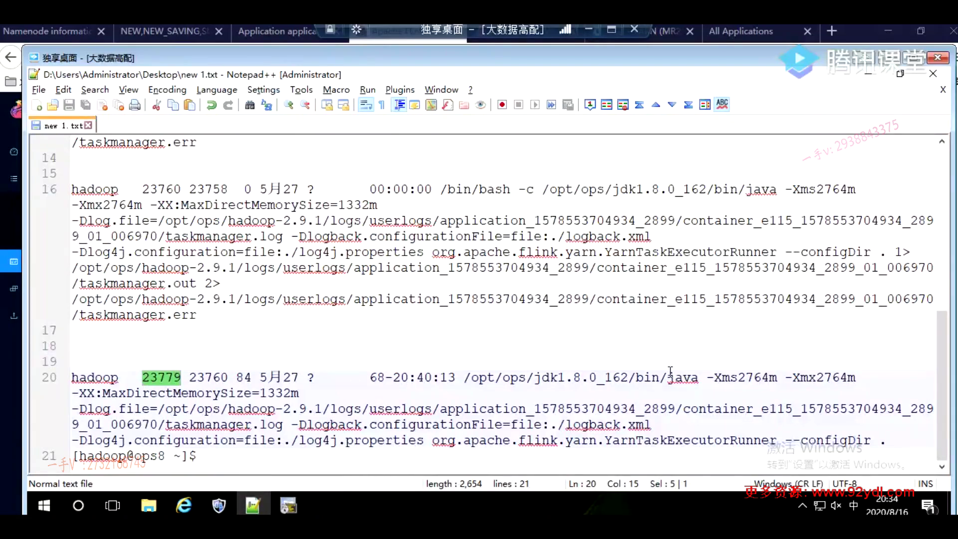
pyautogui.click(288, 505)
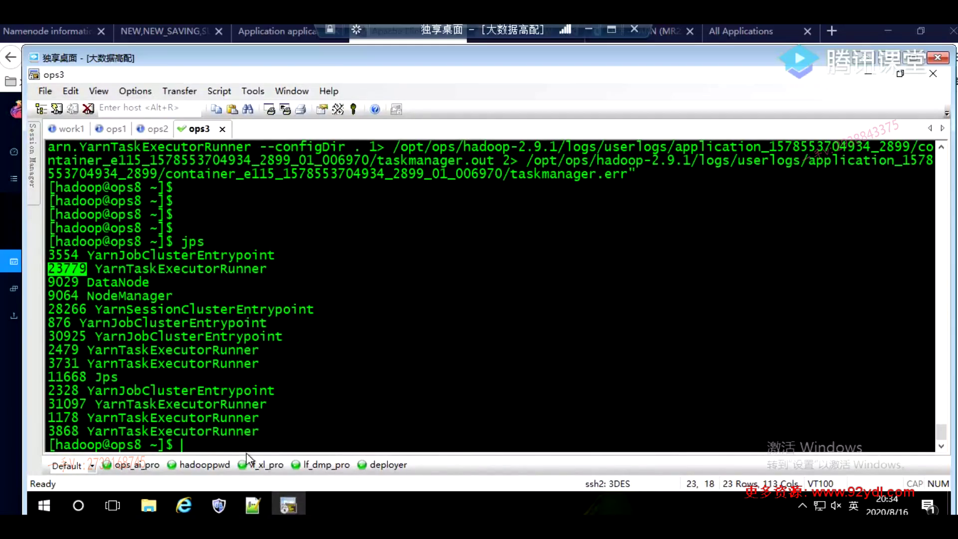
pyautogui.click(288, 506)
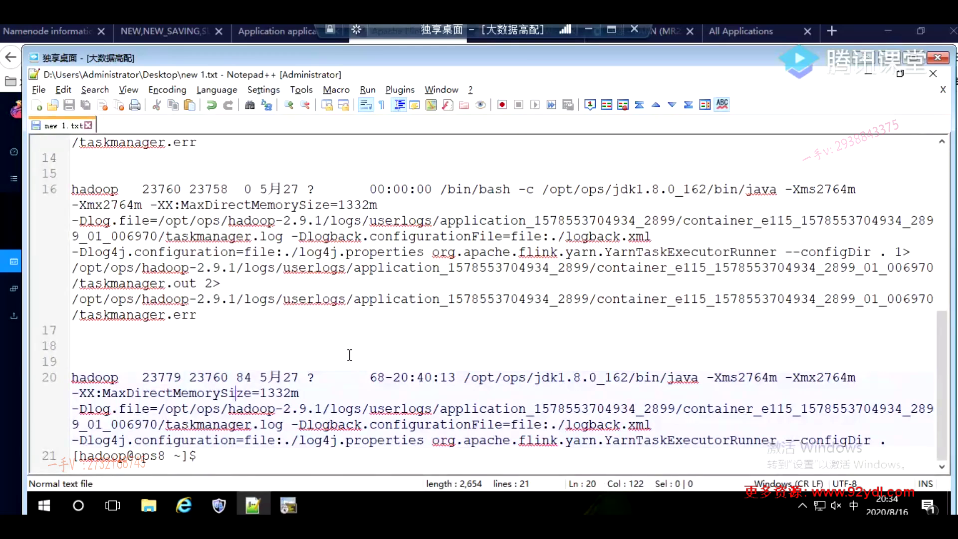
# Review the notes from the first process entry down to the last java entry and highlight its process ID 23779
pyautogui.scroll(8, 349, 355)
pyautogui.click(338, 204)
pyautogui.scroll(-8, 361, 283)
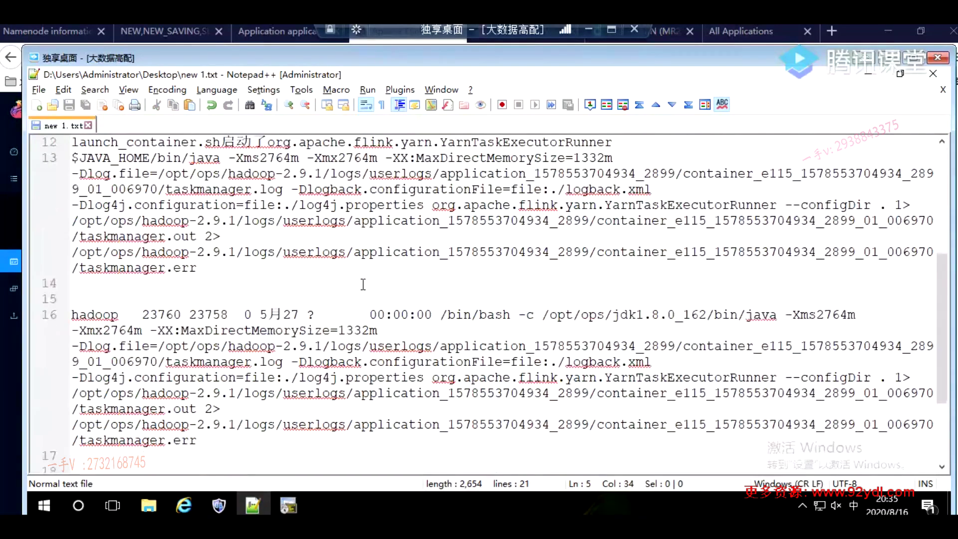
pyautogui.moveTo(232, 456); pyautogui.dragTo(55, 379)
pyautogui.doubleClick(155, 379)
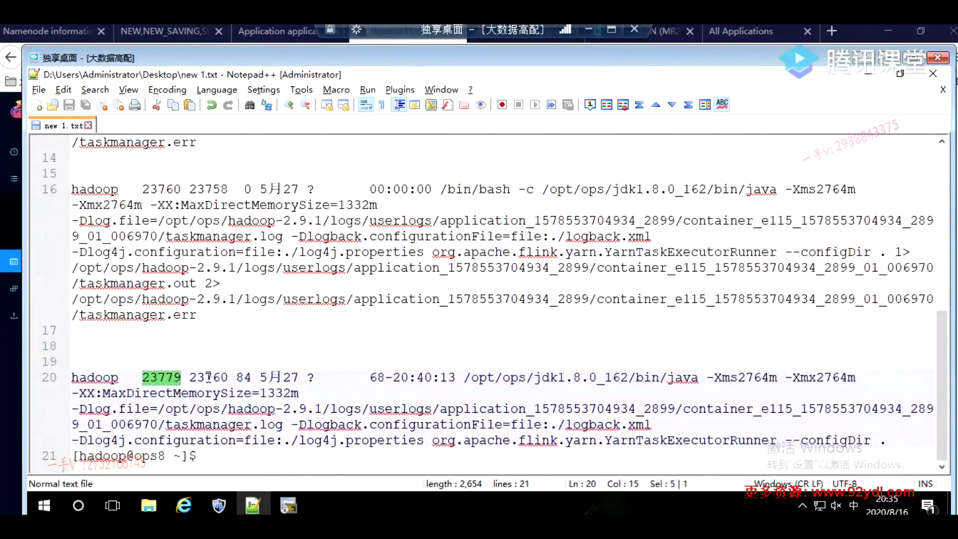
# Switch to the ops3 terminal and highlight the jps command, then the 23779 YarnTaskExecutorRunner line in its output
pyautogui.click(683, 377)
pyautogui.moveTo(288, 505)
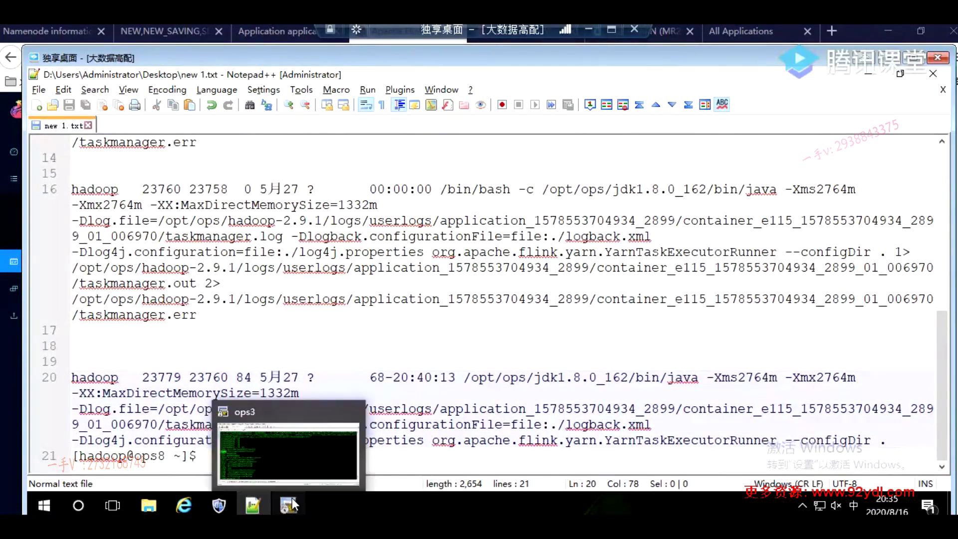
pyautogui.click(259, 432)
pyautogui.click(195, 243)
pyautogui.doubleClick(194, 243)
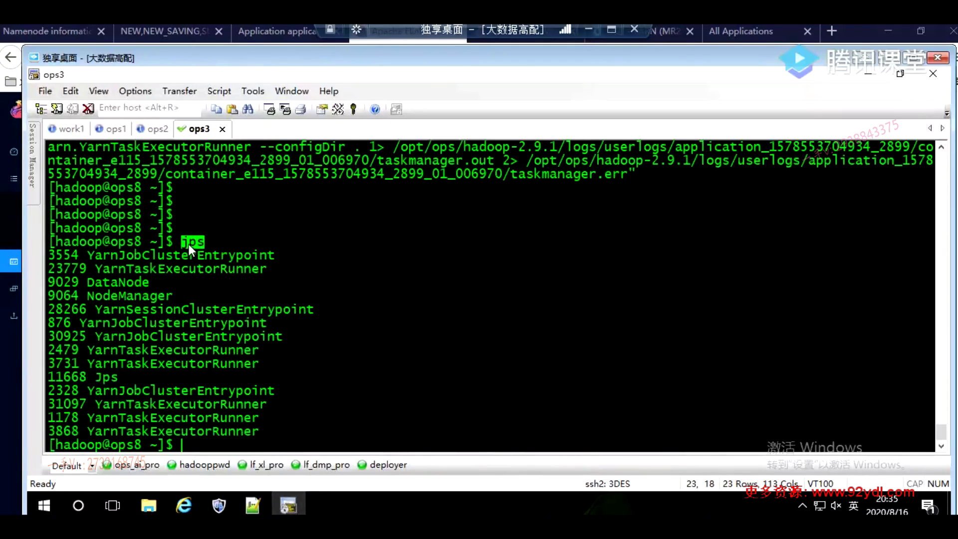
pyautogui.click(77, 264)
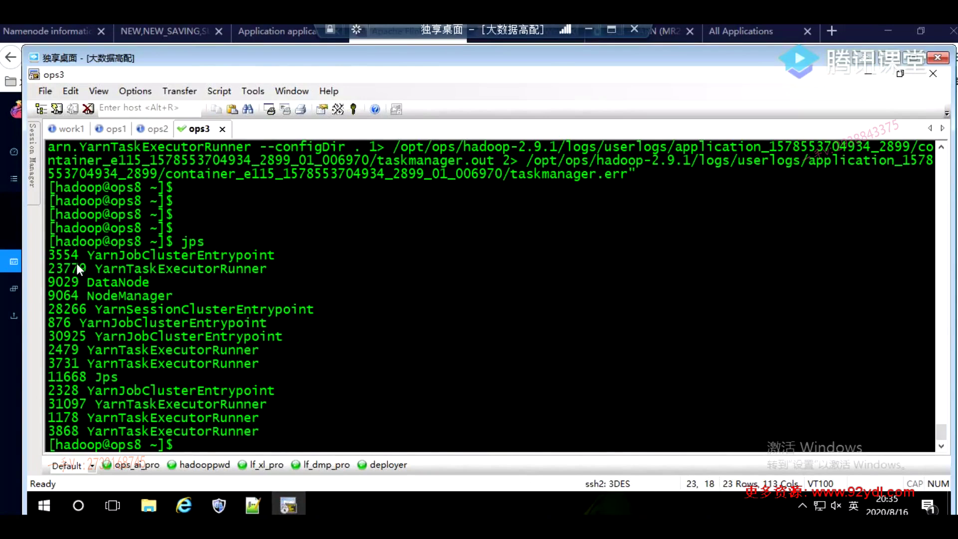
pyautogui.doubleClick(76, 265)
pyautogui.moveTo(266, 272); pyautogui.dragTo(51, 266)
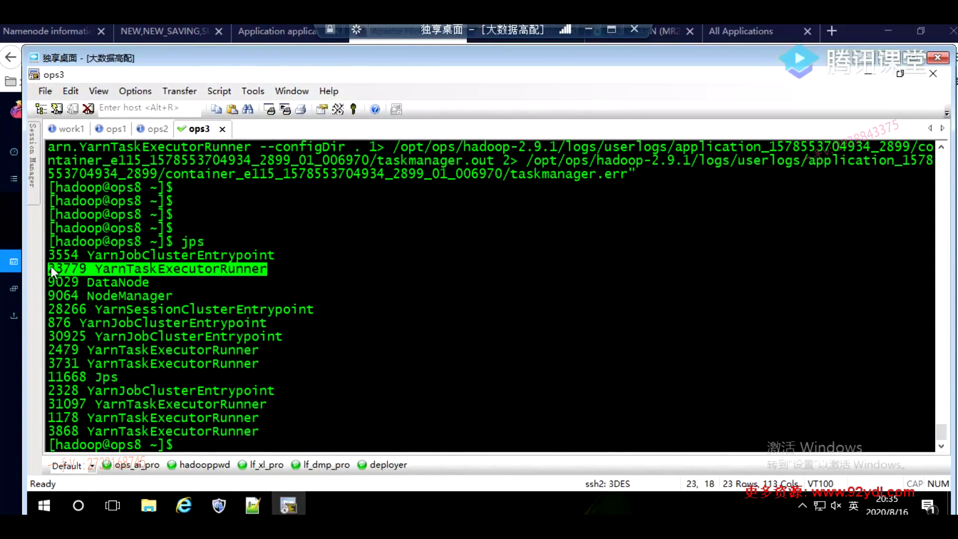
# On the hand-drawn YARN diagram, underline the first NM, outline its appmaster block, circle the second NM and shade its lower container with the brush
pyautogui.moveTo(253, 505)
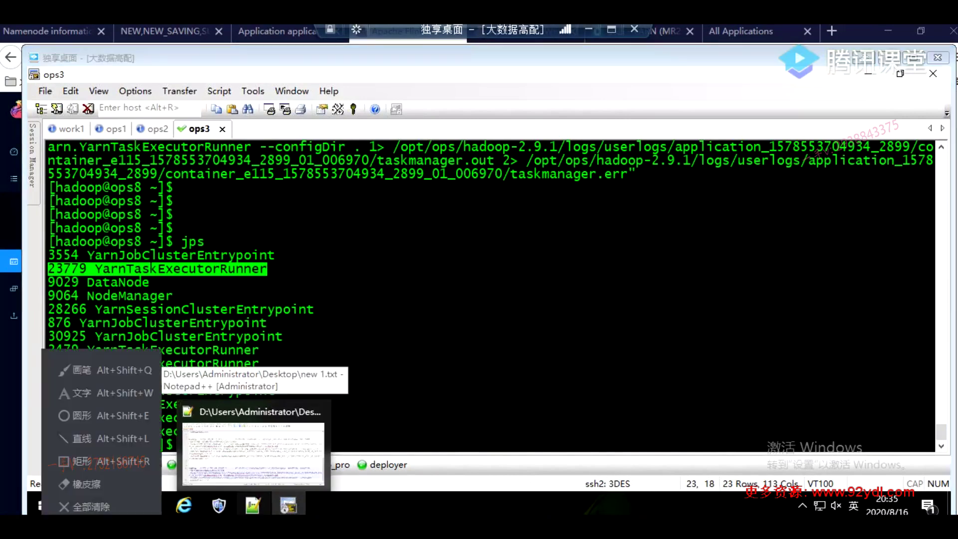
pyautogui.click(75, 372)
pyautogui.hotkey('alt', 'Tab')
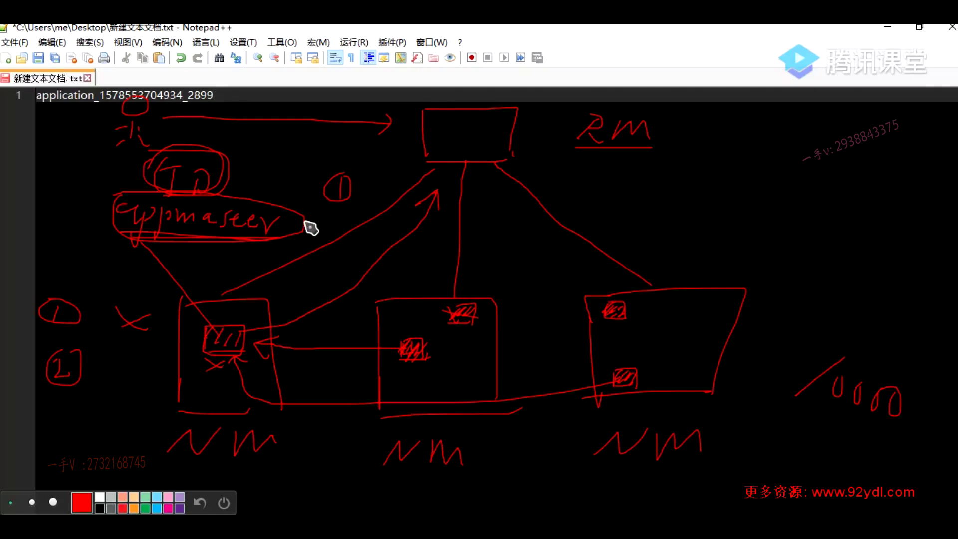
pyautogui.moveTo(164, 460); pyautogui.dragTo(254, 465)
pyautogui.moveTo(204, 347)
pyautogui.mouseDown()
pyautogui.moveTo(237, 357)
pyautogui.moveTo(246, 329)
pyautogui.moveTo(218, 325)
pyautogui.mouseUp()
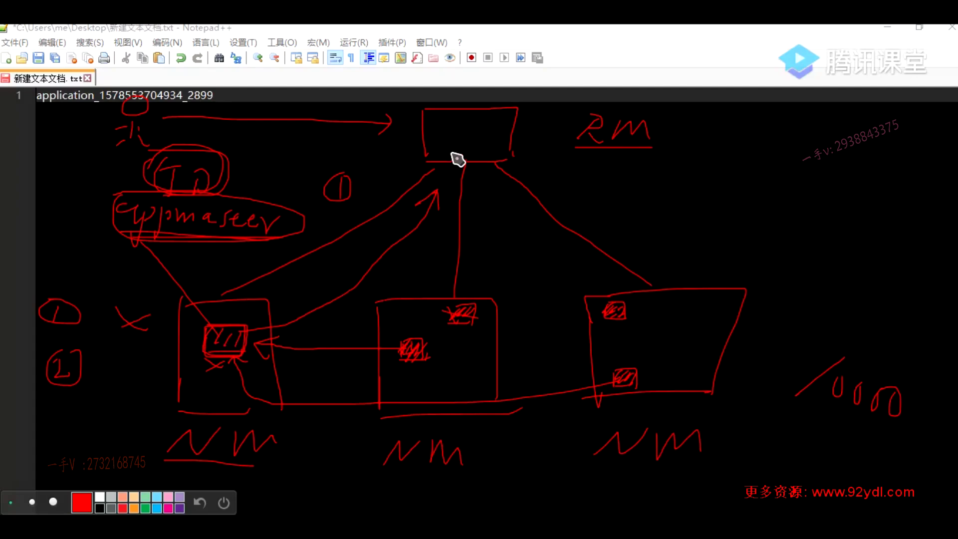
pyautogui.moveTo(371, 480)
pyautogui.mouseDown()
pyautogui.moveTo(383, 488)
pyautogui.moveTo(402, 428)
pyautogui.moveTo(382, 479)
pyautogui.mouseUp()
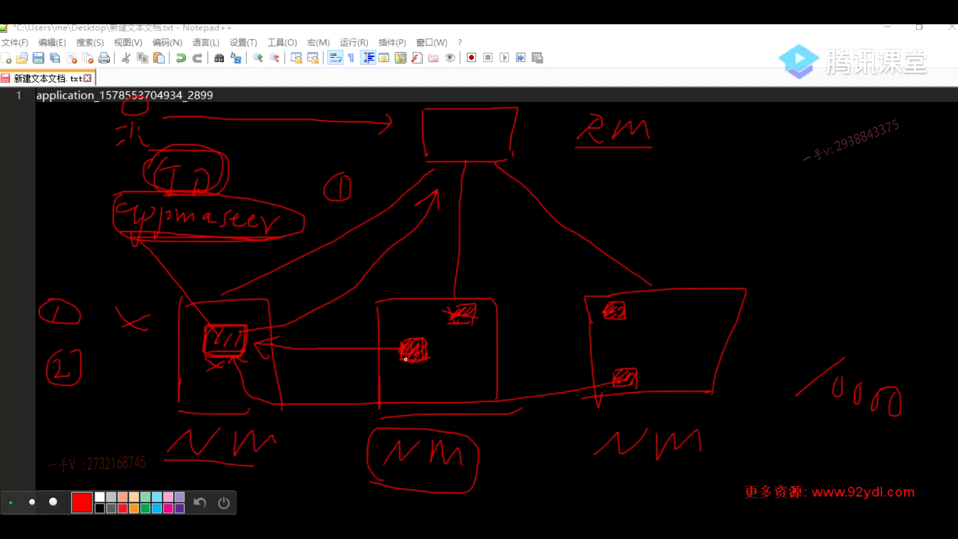
pyautogui.moveTo(401, 364)
pyautogui.mouseDown()
pyautogui.moveTo(417, 349)
pyautogui.moveTo(399, 357)
pyautogui.moveTo(408, 339)
pyautogui.moveTo(419, 363)
pyautogui.mouseUp()
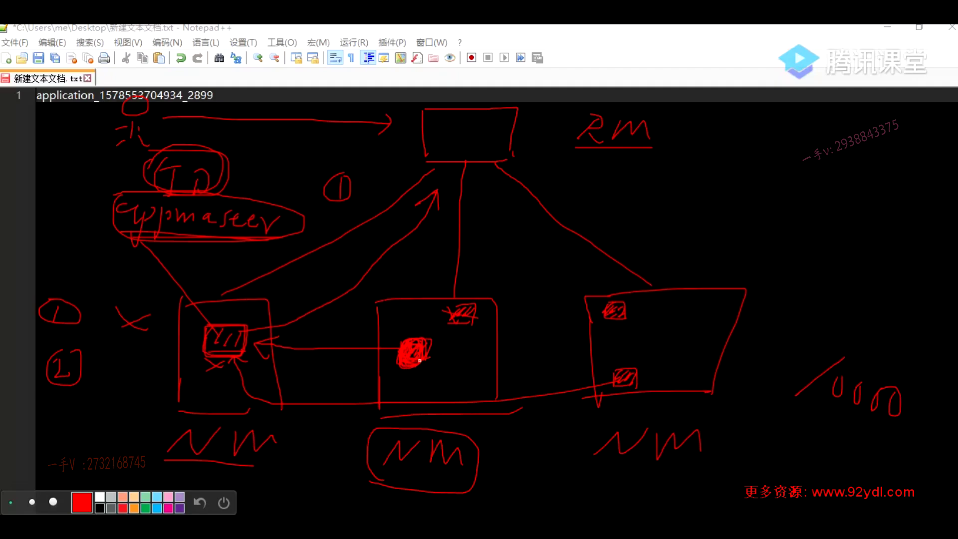
pyautogui.moveTo(213, 327)
pyautogui.mouseDown()
pyautogui.moveTo(200, 353)
pyautogui.moveTo(249, 334)
pyautogui.moveTo(212, 323)
pyautogui.moveTo(267, 342)
pyautogui.mouseUp()
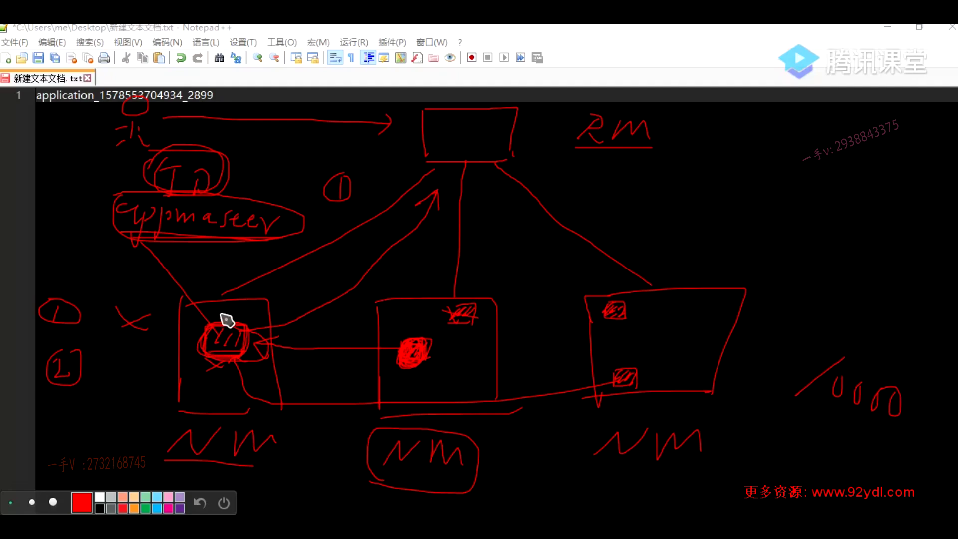
# Switch to the Flink Dashboard's Task Managers page, put away the drawing overlay, and highlight the application ID in the page address
pyautogui.hotkey('alt', 'Tab')
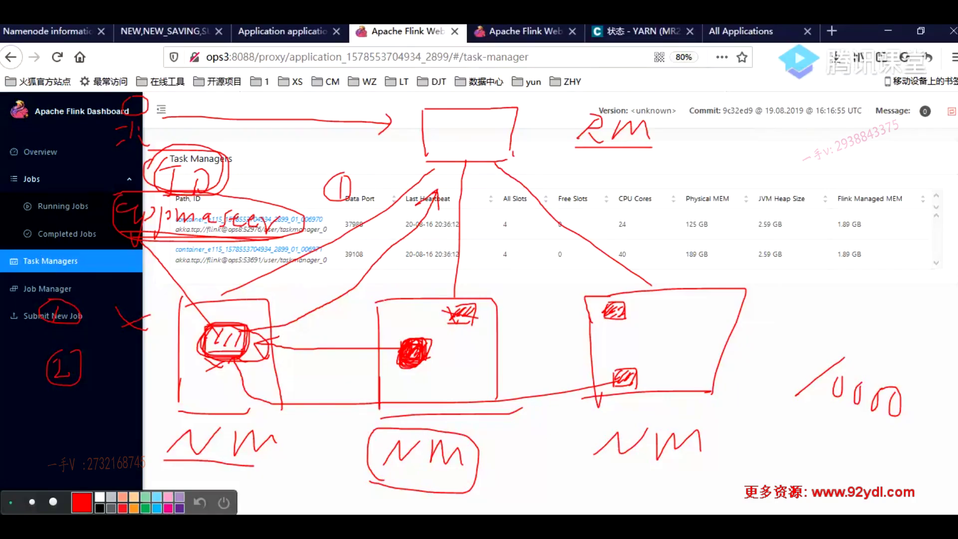
pyautogui.click(10, 502)
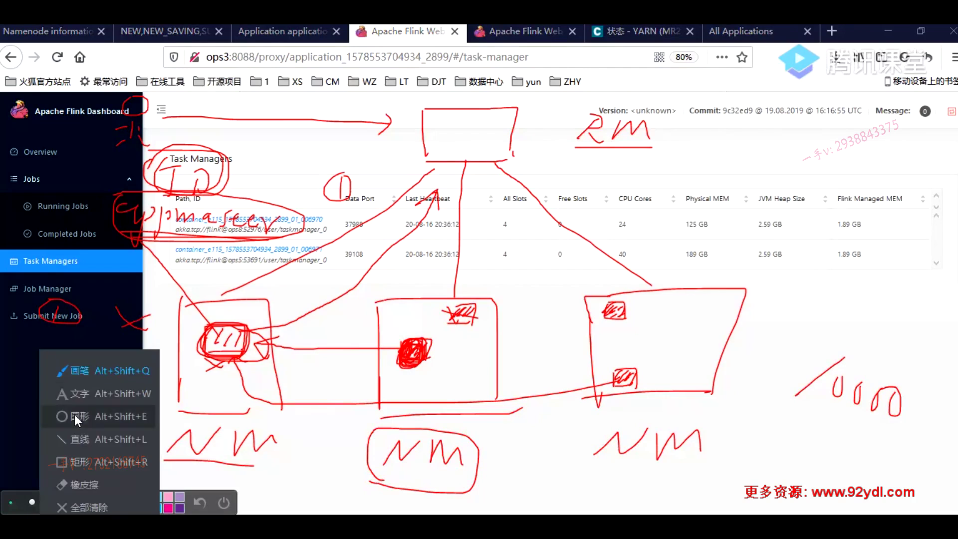
pyautogui.click(75, 370)
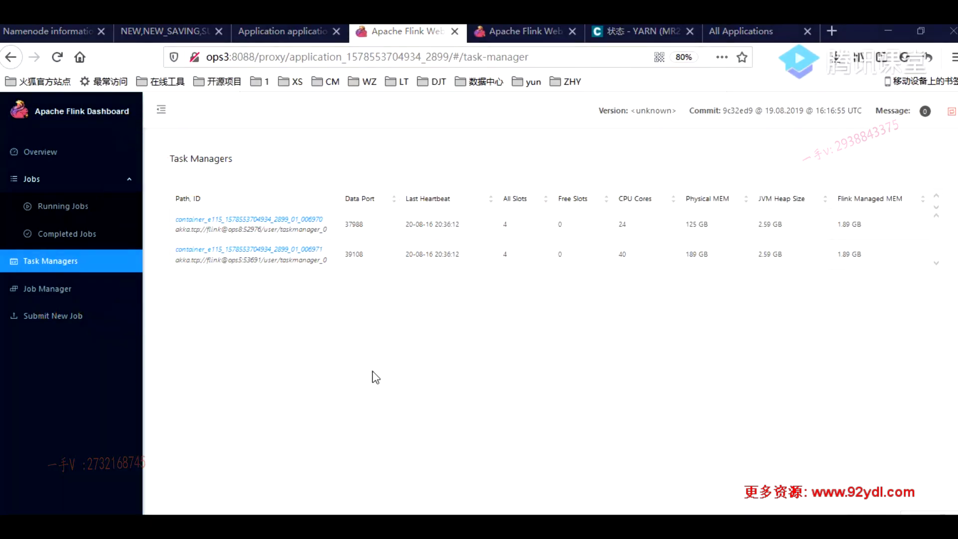
pyautogui.doubleClick(381, 56)
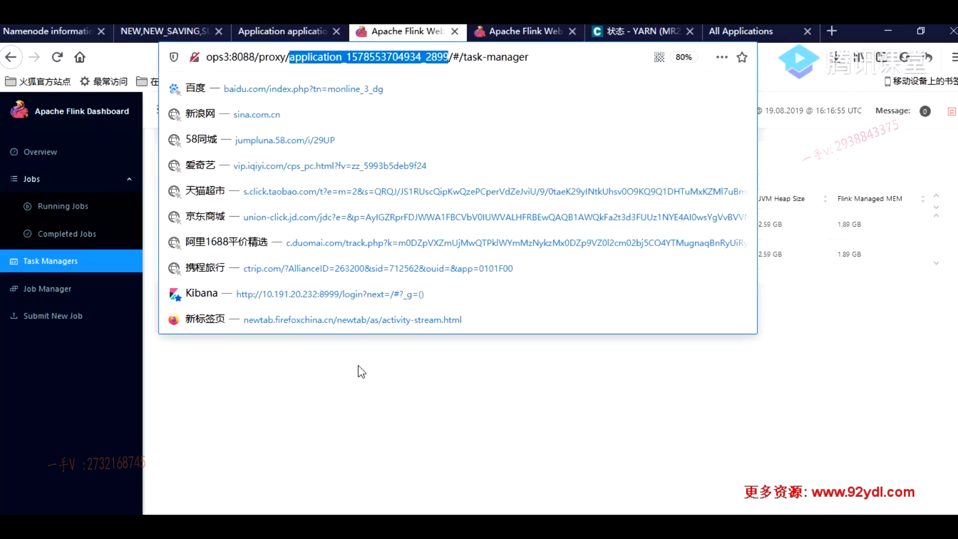
pyautogui.click(359, 380)
pyautogui.doubleClick(362, 52)
pyautogui.click(311, 399)
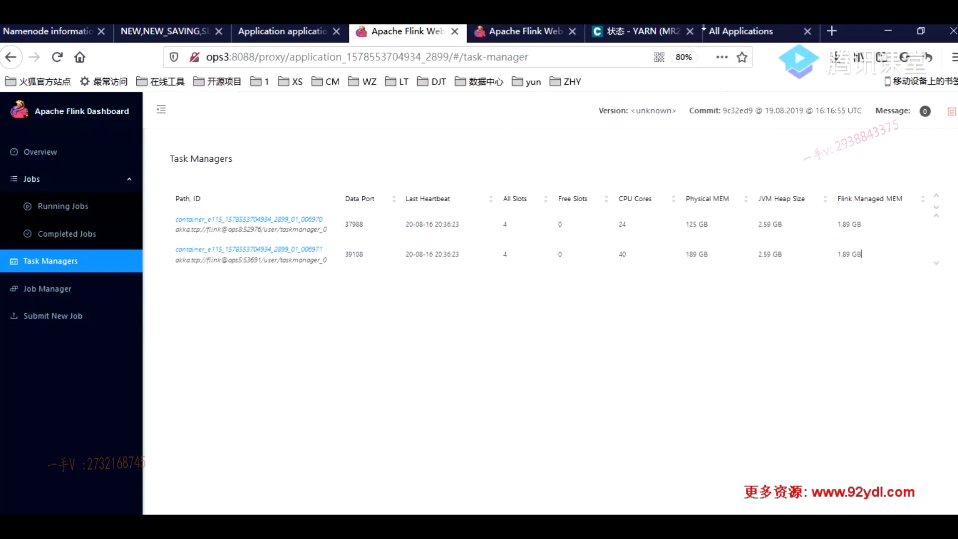
# Examine the YARN (MR2 Included) status page in Cloudera Manager, including its health summary, health history and charts
pyautogui.click(631, 33)
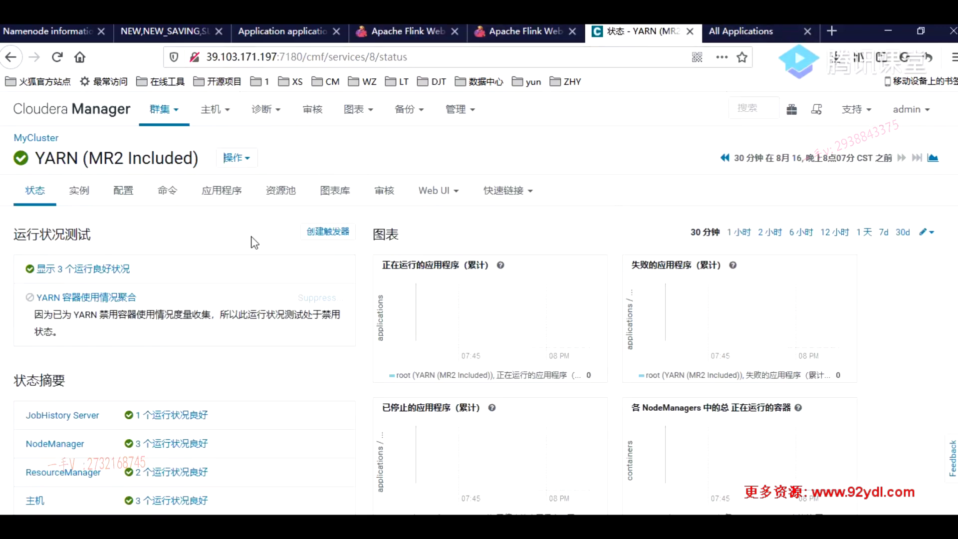
pyautogui.scroll(-7, 288, 241)
pyautogui.scroll(5, 285, 240)
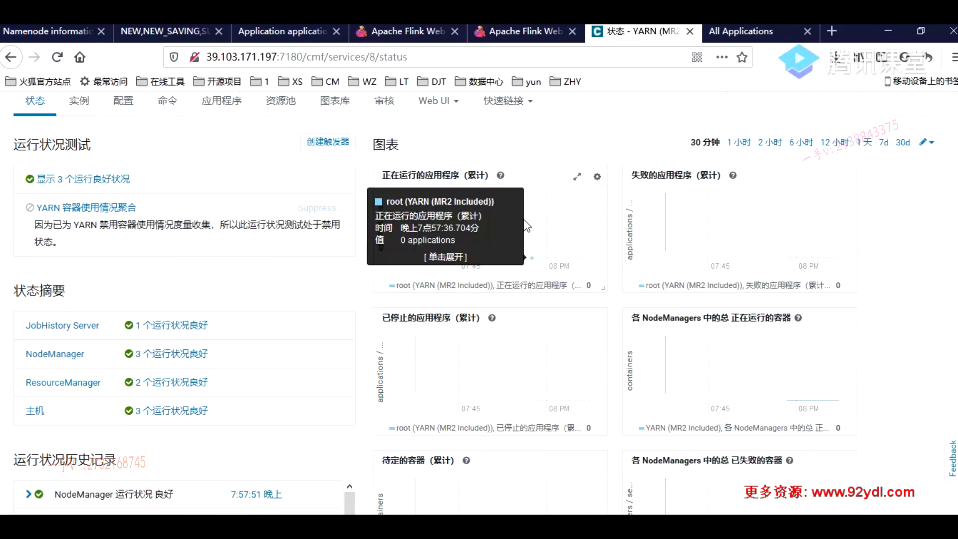
pyautogui.scroll(-2, 524, 224)
pyautogui.scroll(-3, 524, 224)
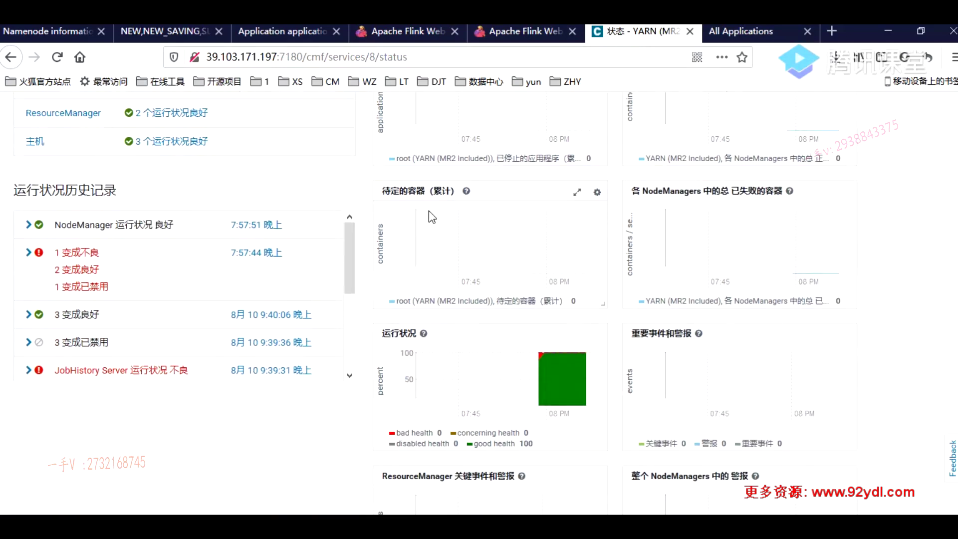
pyautogui.scroll(7, 477, 265)
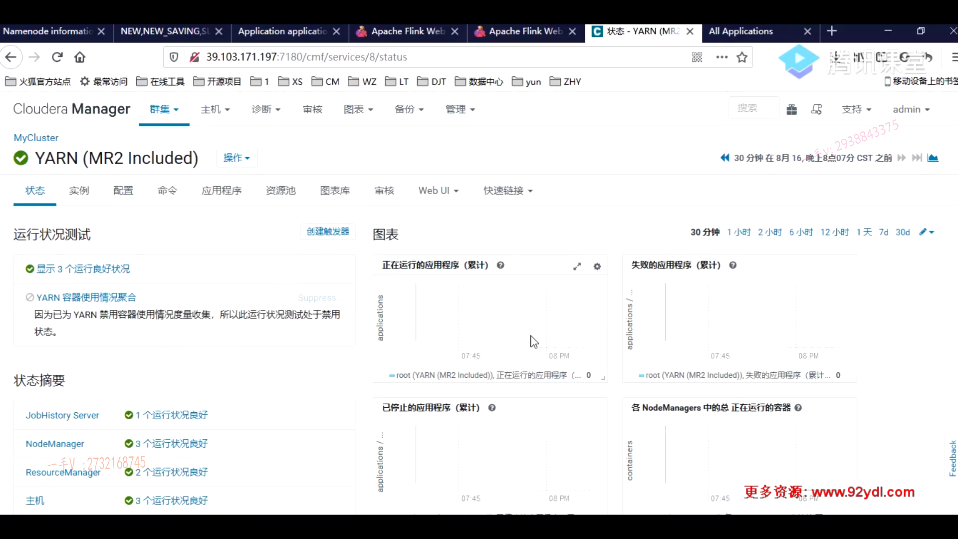
pyautogui.moveTo(518, 316)
pyautogui.scroll(-2, 533, 302)
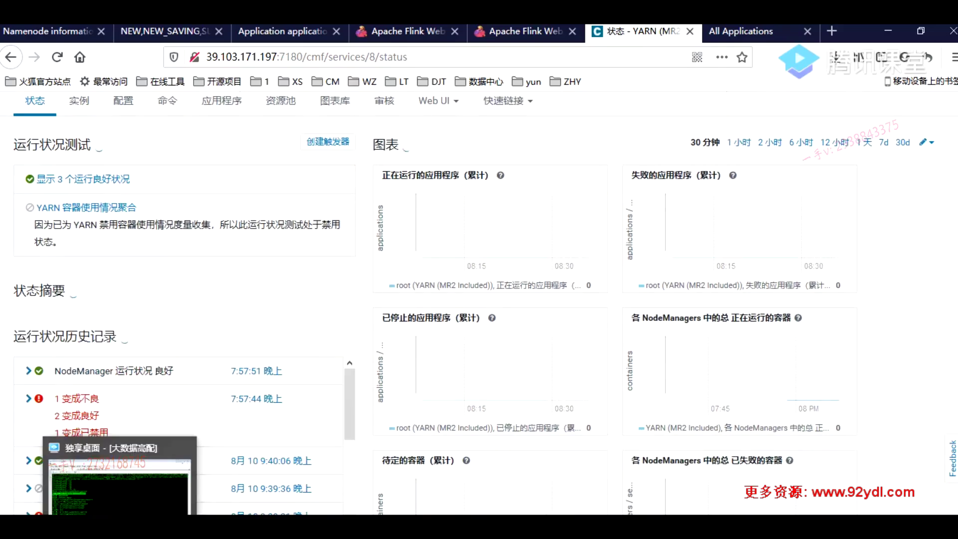
pyautogui.click(299, 499)
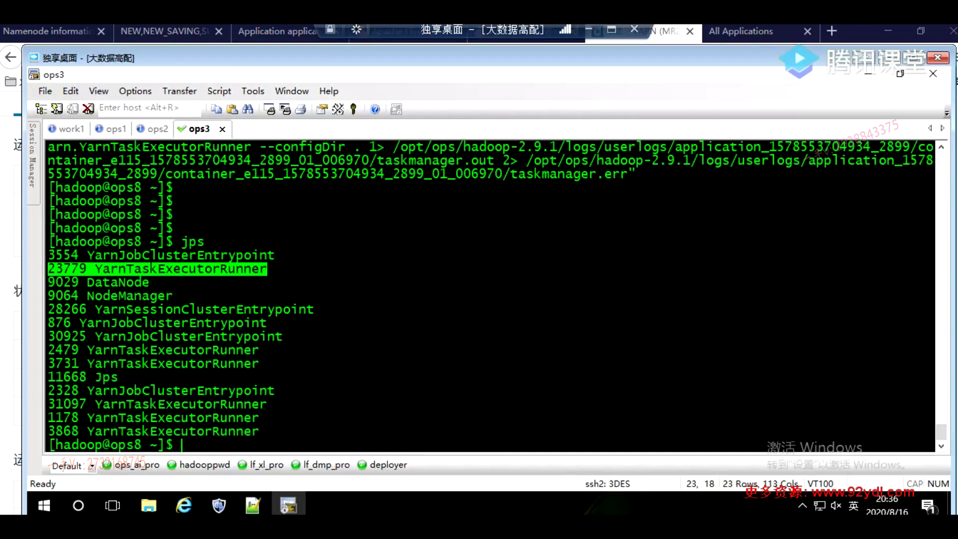
pyautogui.click(80, 469)
pyautogui.click(170, 31)
pyautogui.click(272, 33)
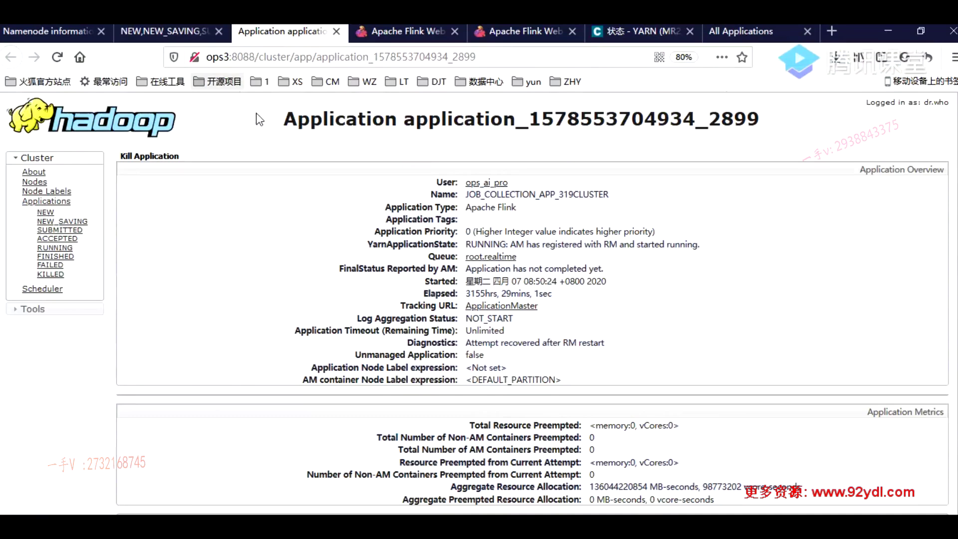
pyautogui.scroll(-2, 590, 272)
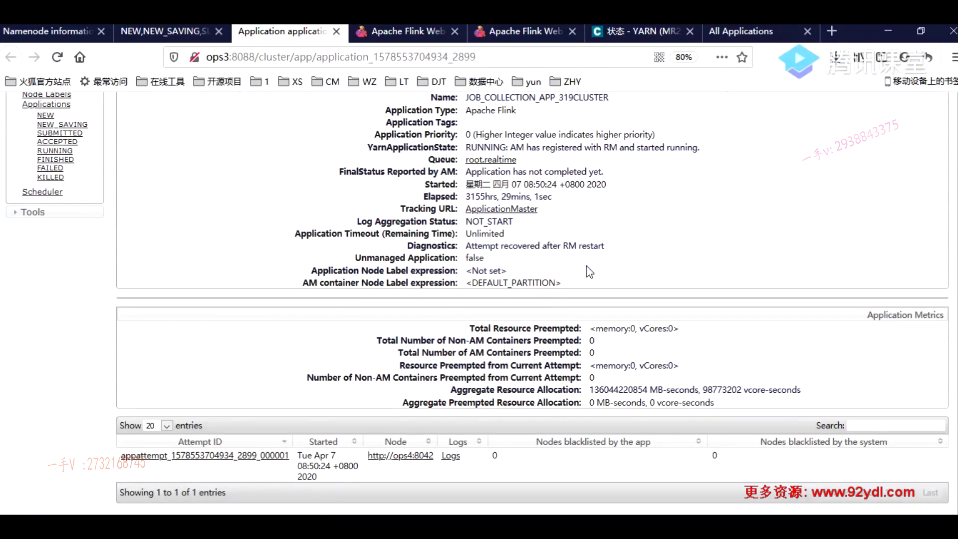
pyautogui.scroll(2, 589, 272)
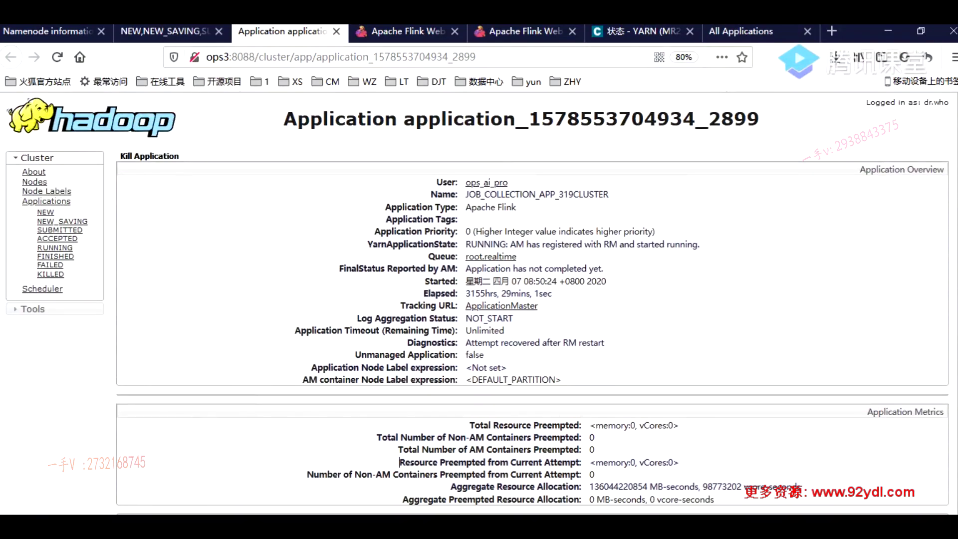
pyautogui.click(82, 505)
pyautogui.scroll(3, 569, 184)
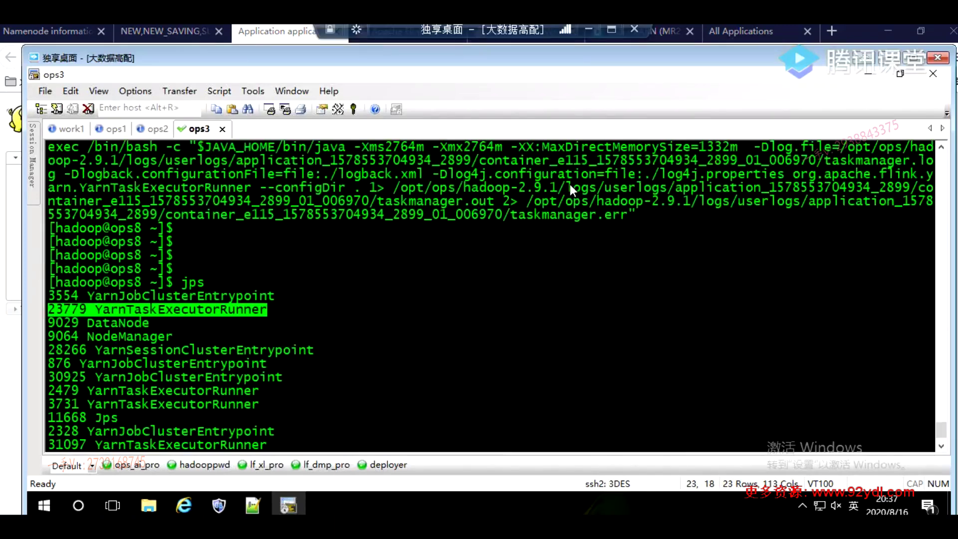
pyautogui.click(252, 505)
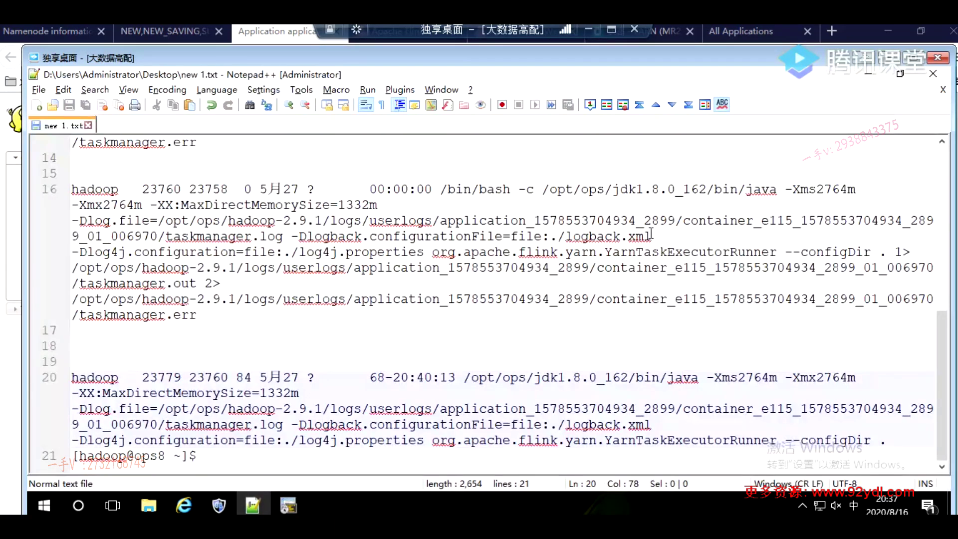
pyautogui.doubleClick(501, 220)
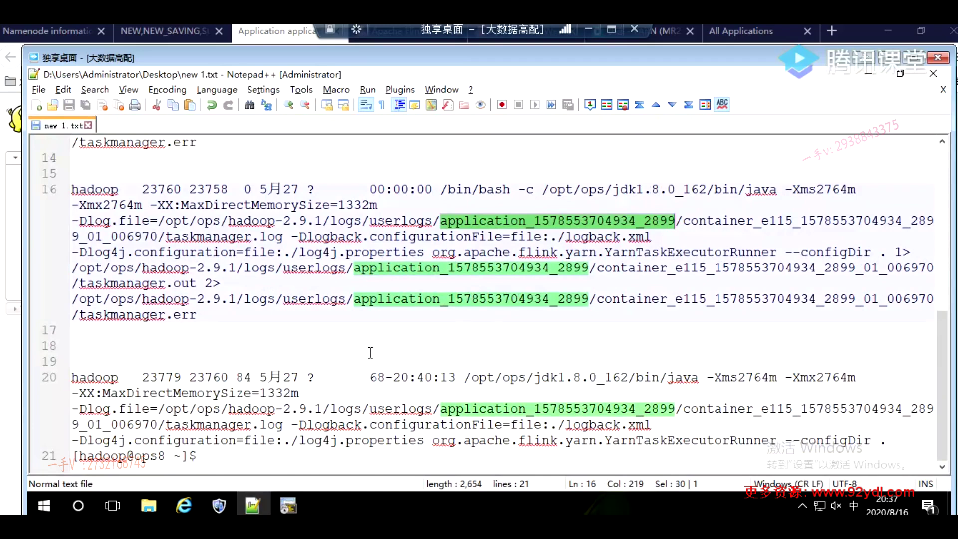
pyautogui.hotkey('alt', 'Tab')
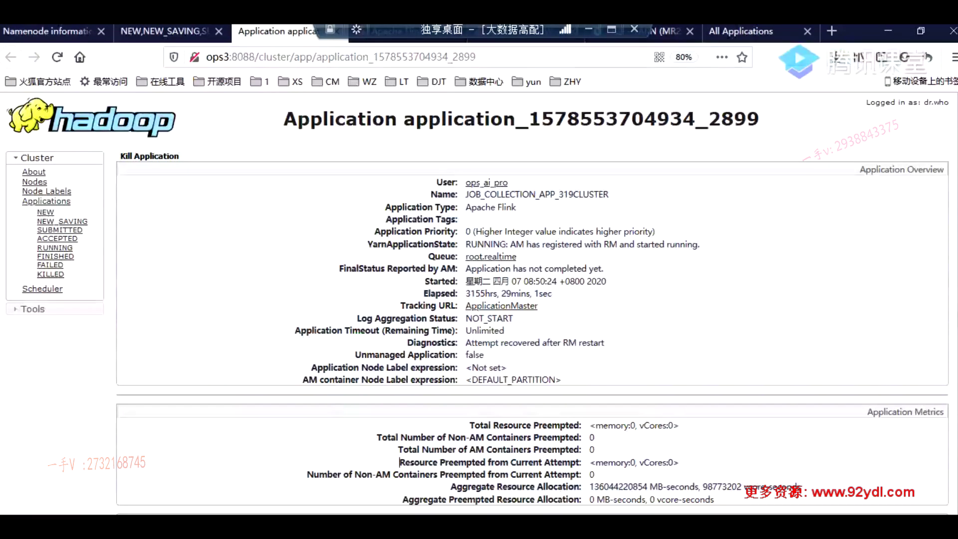
pyautogui.doubleClick(337, 58)
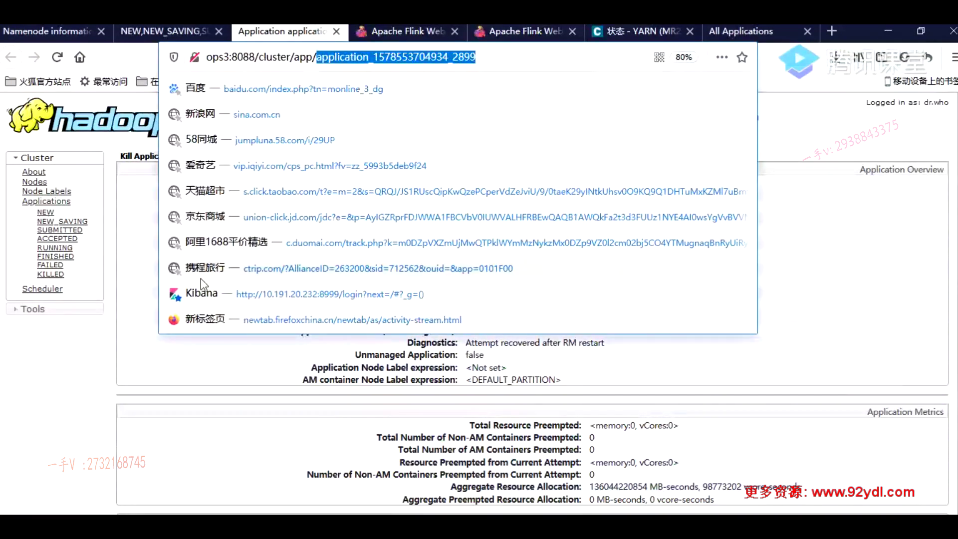
# Examine the application's overview, metrics and attempts table for the node that hosts its attempt
pyautogui.press('Return')
pyautogui.scroll(-3, 377, 370)
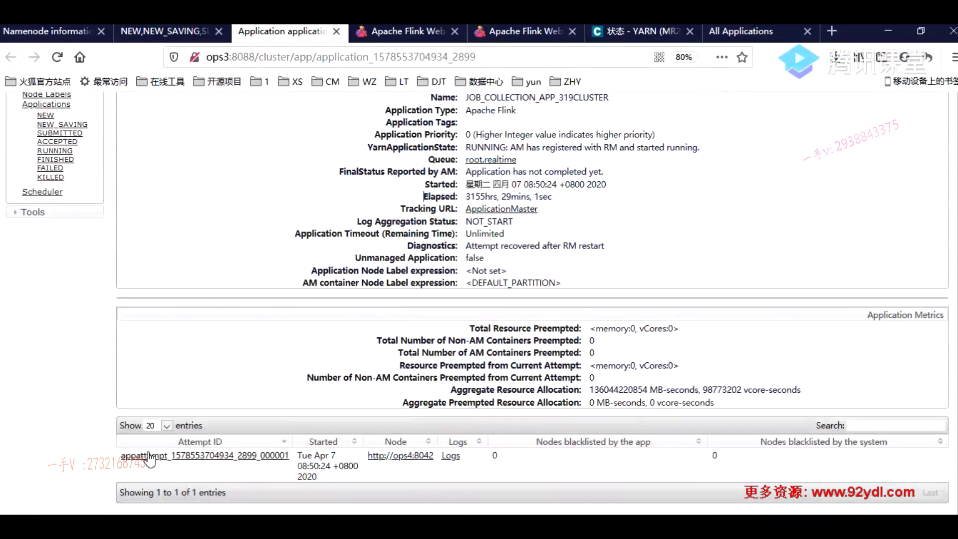
pyautogui.scroll(2, 287, 355)
pyautogui.scroll(-2, 336, 219)
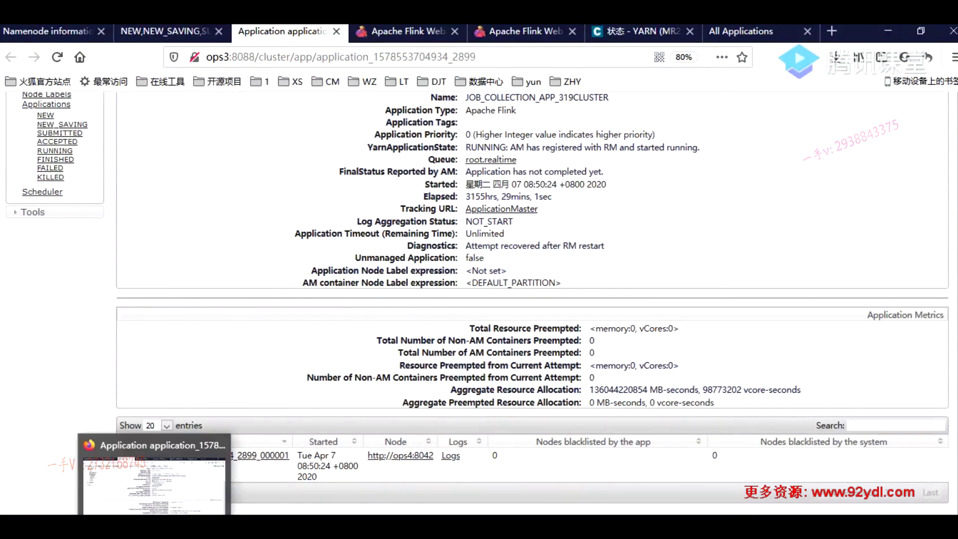
# Return to the remote terminal, log out of ops8 with exit, and start entering a new command at the ops3 prompt
pyautogui.click(218, 507)
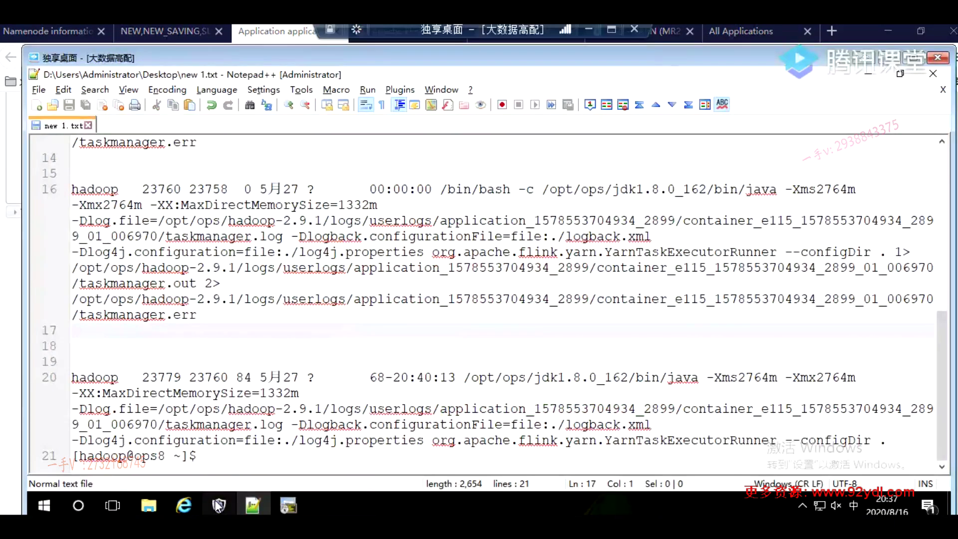
pyautogui.click(288, 505)
pyautogui.write('exit')
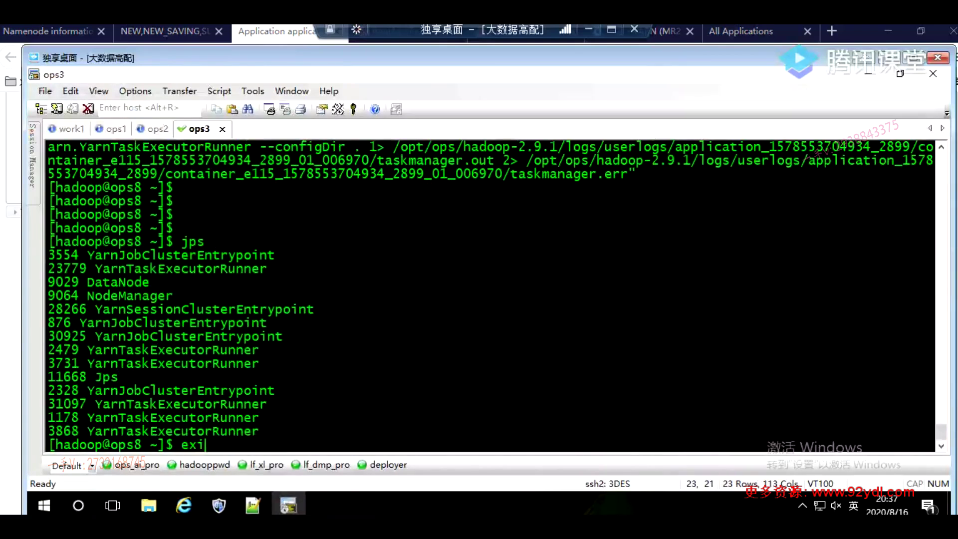
pyautogui.press('Return')
pyautogui.press('Return')
pyautogui.write('ss')
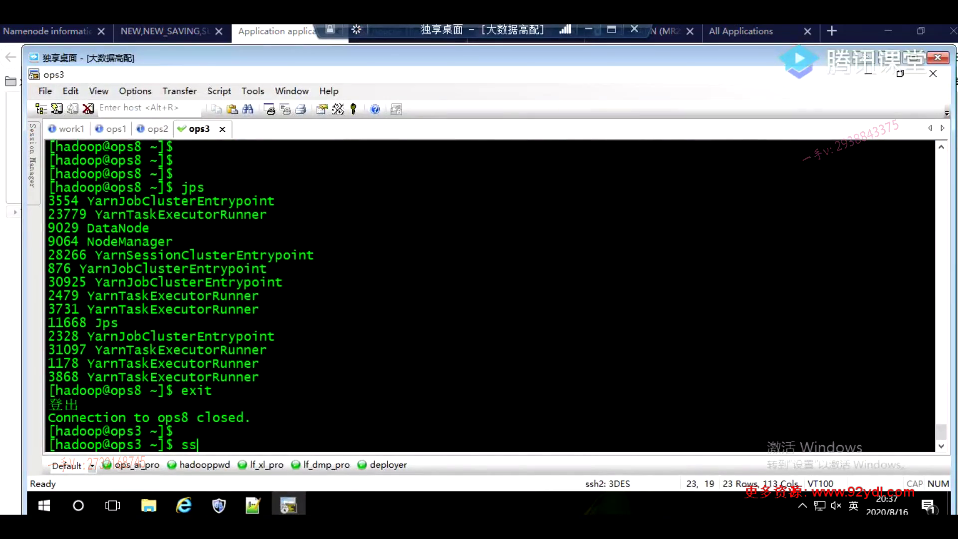
# Connect from ops3 to the ops4 host over SSH
pyautogui.write('h ops4')
pyautogui.press('Return')
pyautogui.press('Return')
pyautogui.press('Return')
pyautogui.press('Return')
pyautogui.write('ps -ef | grep')
pyautogui.scroll(15, 425, 299)
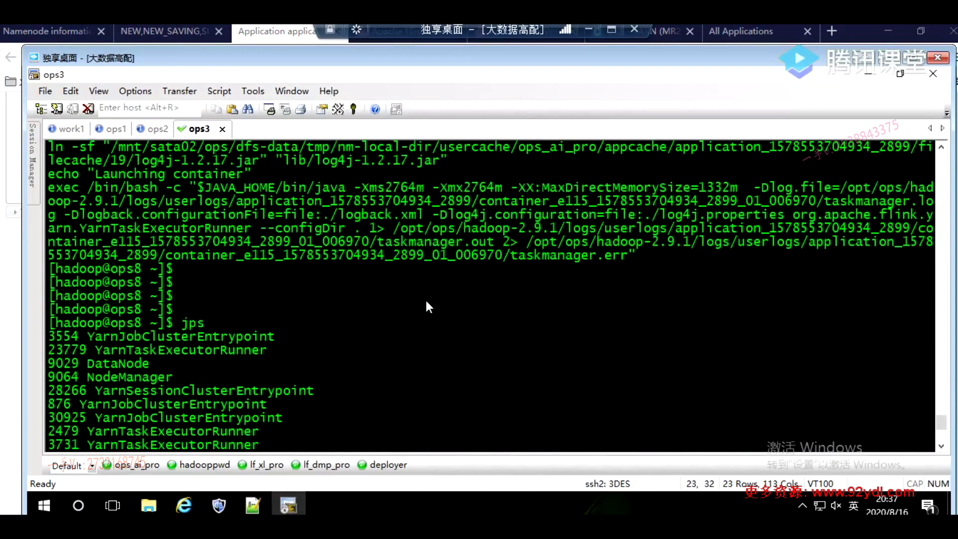
pyautogui.scroll(-10, 419, 303)
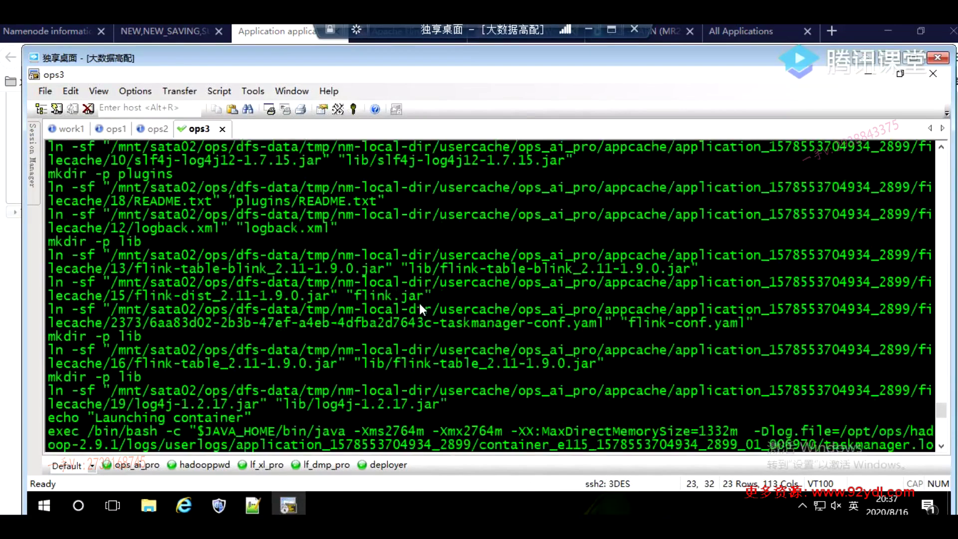
pyautogui.scroll(10, 418, 301)
pyautogui.scroll(3, 409, 299)
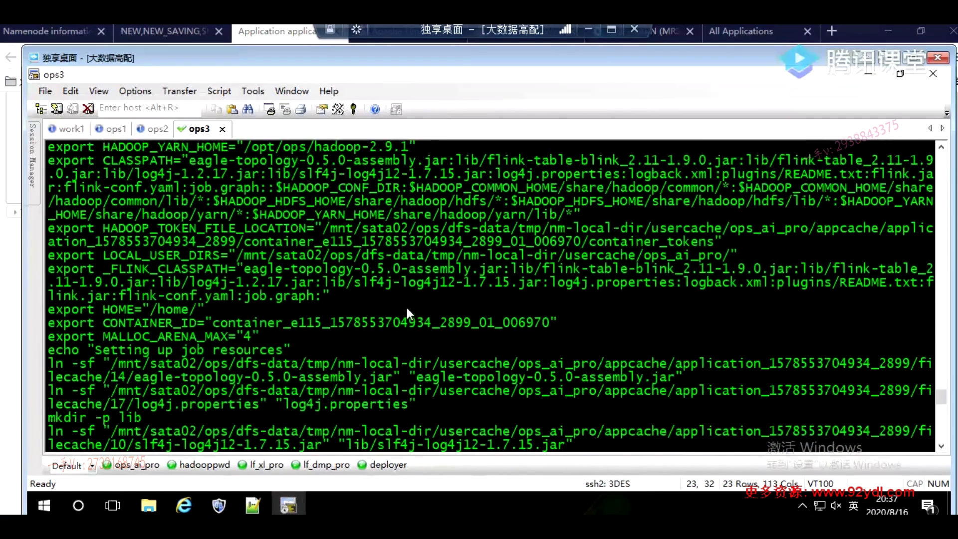
pyautogui.scroll(-15, 400, 317)
pyautogui.click(588, 28)
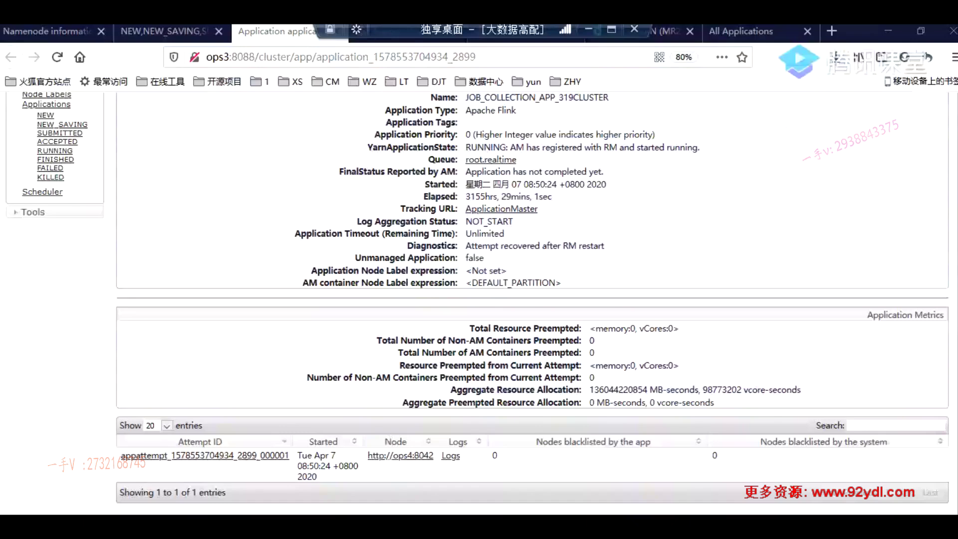
pyautogui.doubleClick(399, 56)
pyautogui.hotkey('ctrl', 'c')
pyautogui.hotkey('alt', 'Tab')
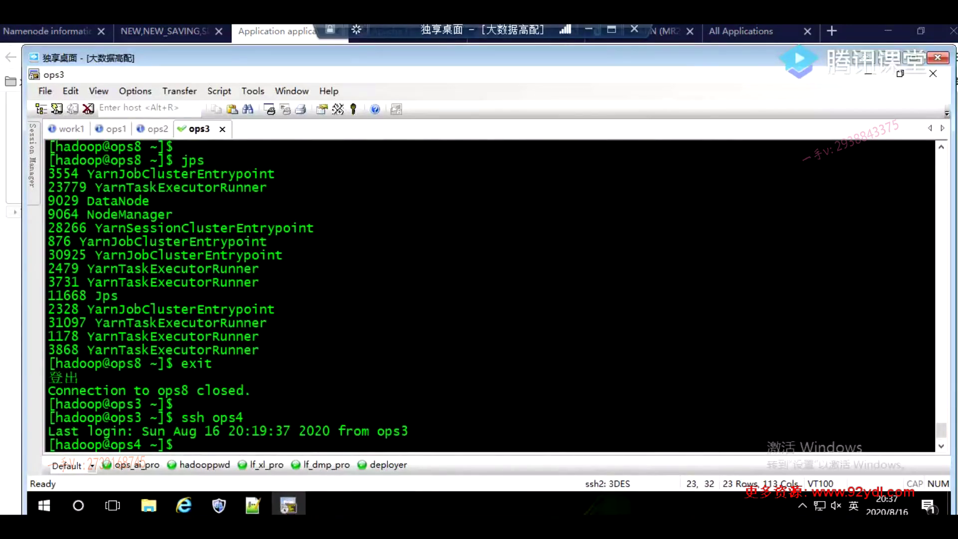
pyautogui.write('ps -ef | grep')
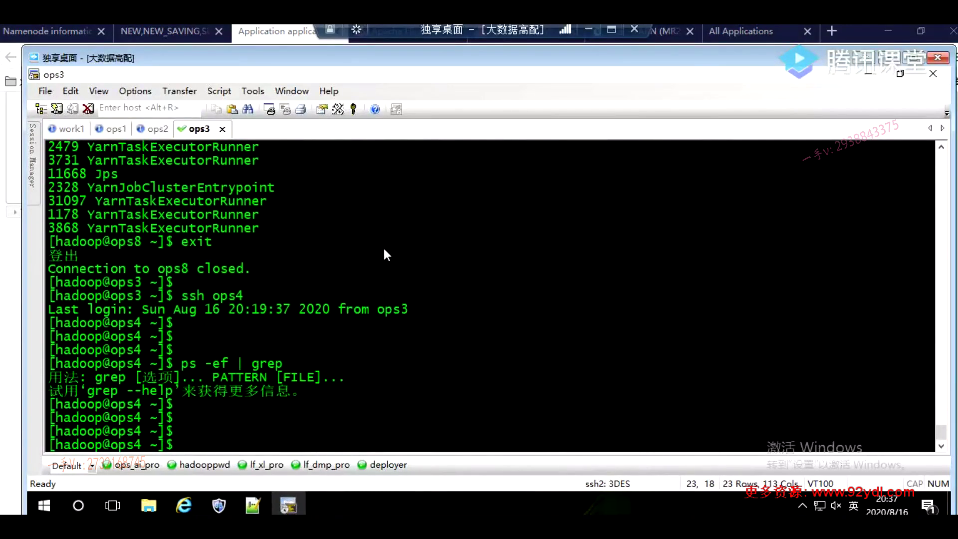
pyautogui.write('ps -ef | grep')
pyautogui.rightClick(570, 210)
pyautogui.click(598, 232)
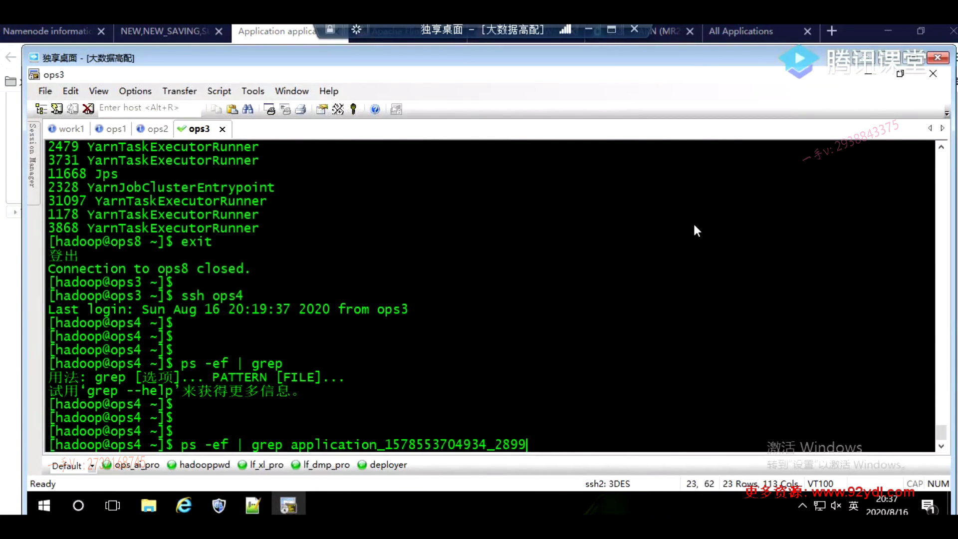
pyautogui.press('Return')
pyautogui.press('Return')
pyautogui.press('Return')
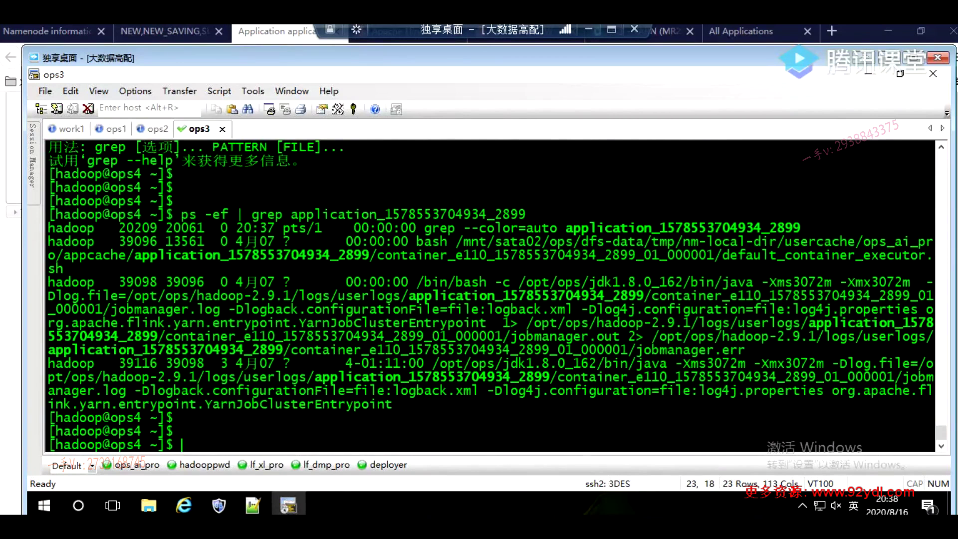
# Clone the ops3 terminal session and label the new connection ops3
pyautogui.rightClick(194, 131)
pyautogui.click(239, 225)
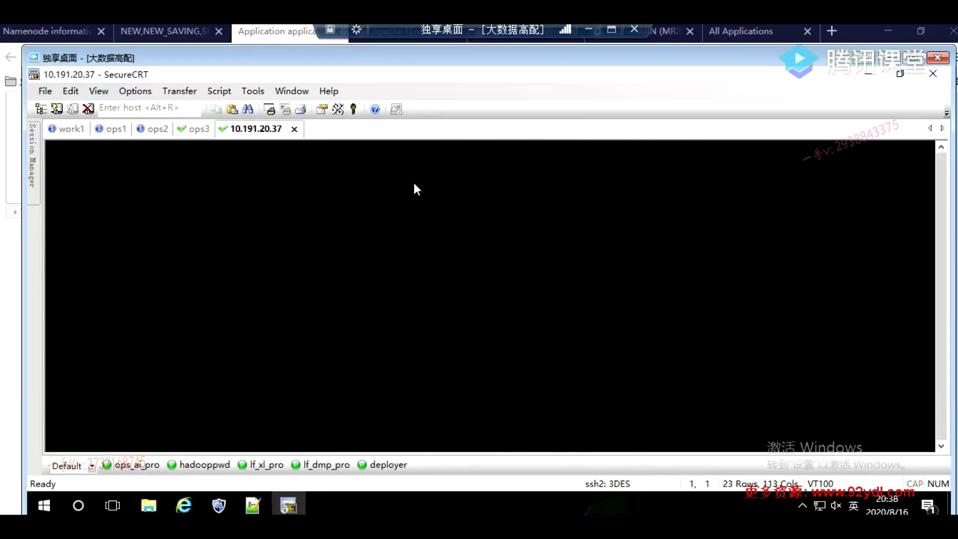
pyautogui.write('s')
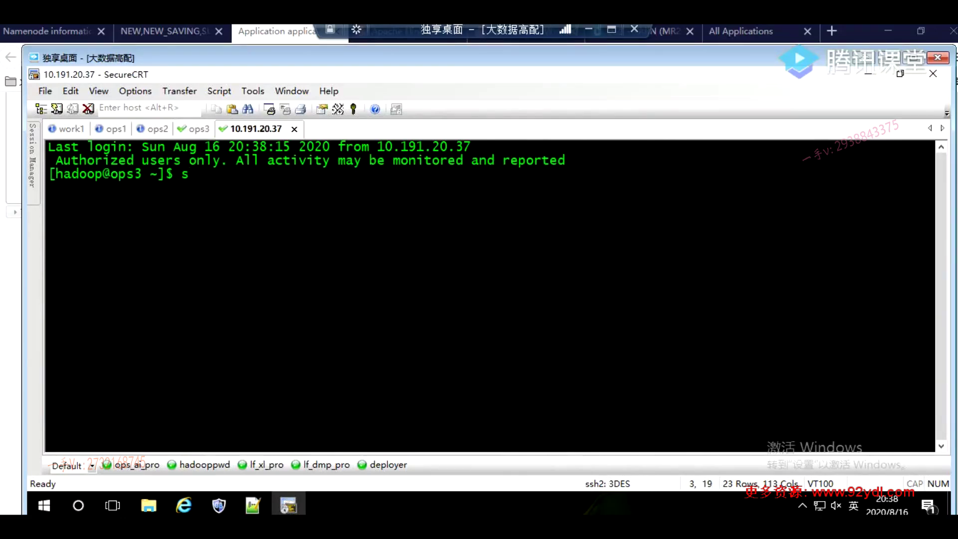
pyautogui.rightClick(245, 126)
pyautogui.click(259, 132)
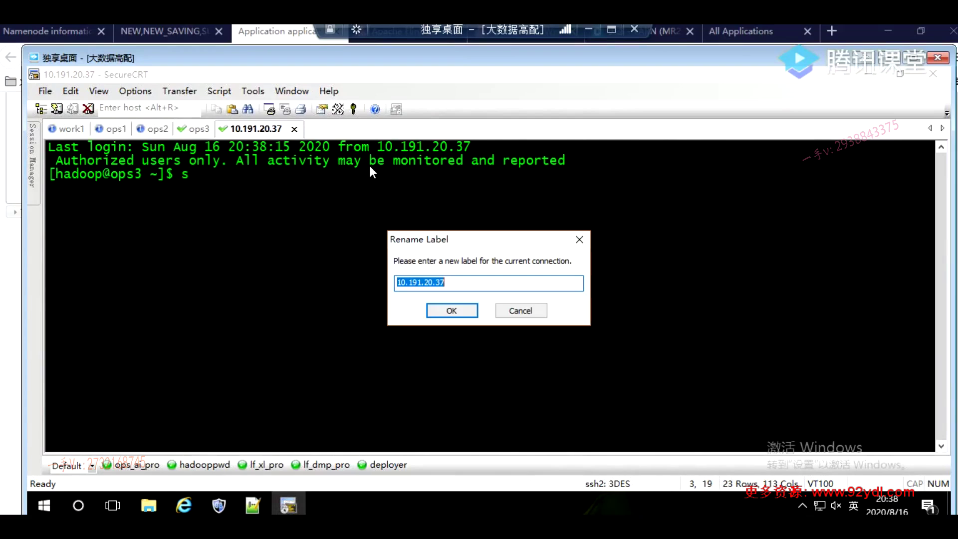
pyautogui.write('osp')
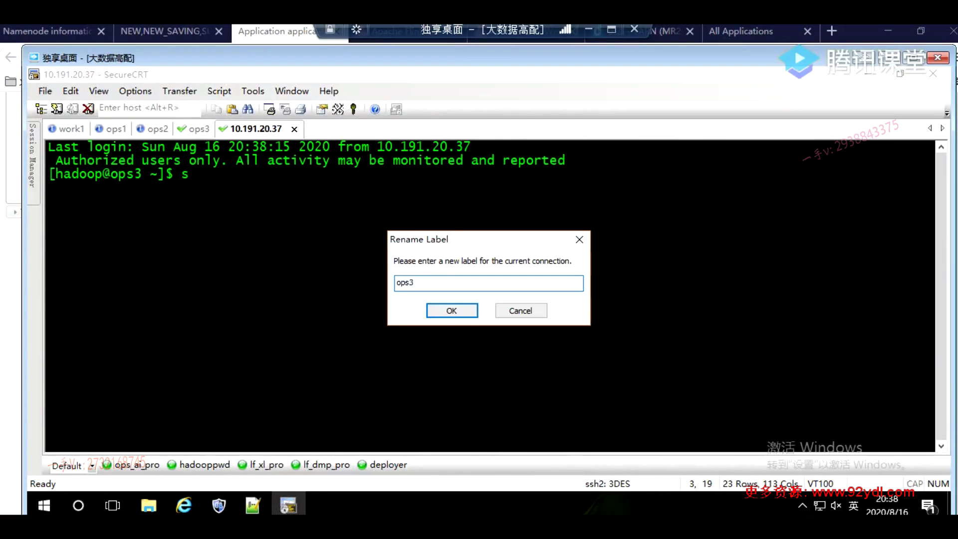
pyautogui.press('Return')
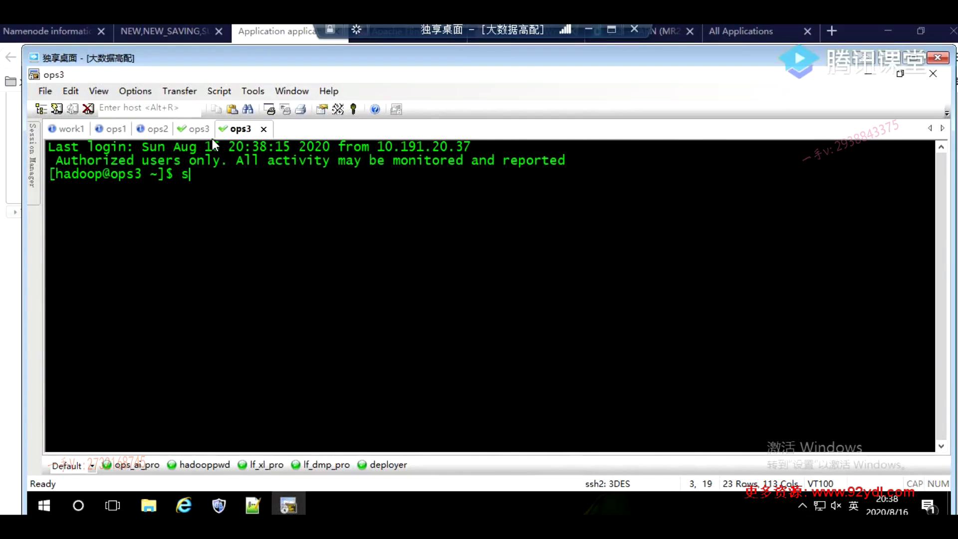
# Return to the original ops3 session and copy the default_container_executor.sh path from the bash process's entry
pyautogui.click(198, 130)
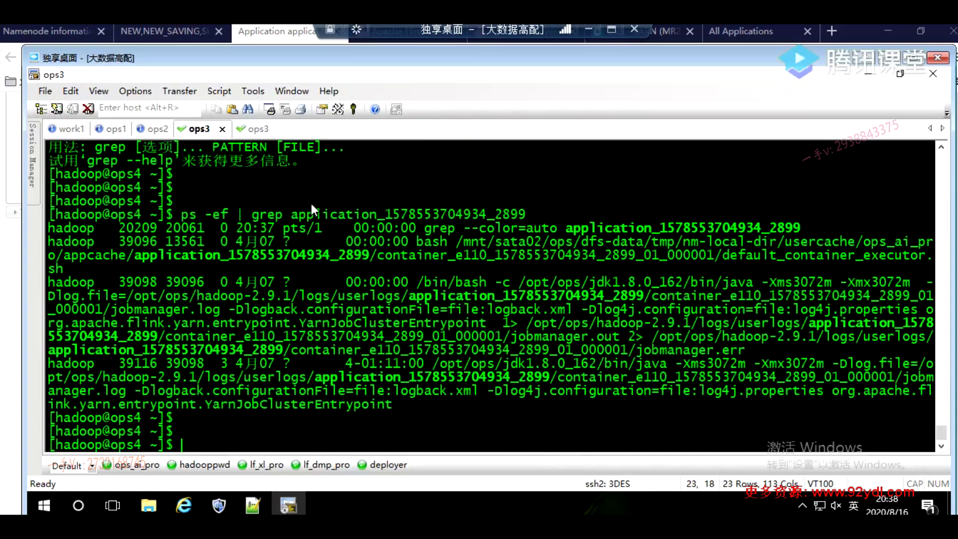
pyautogui.doubleClick(340, 214)
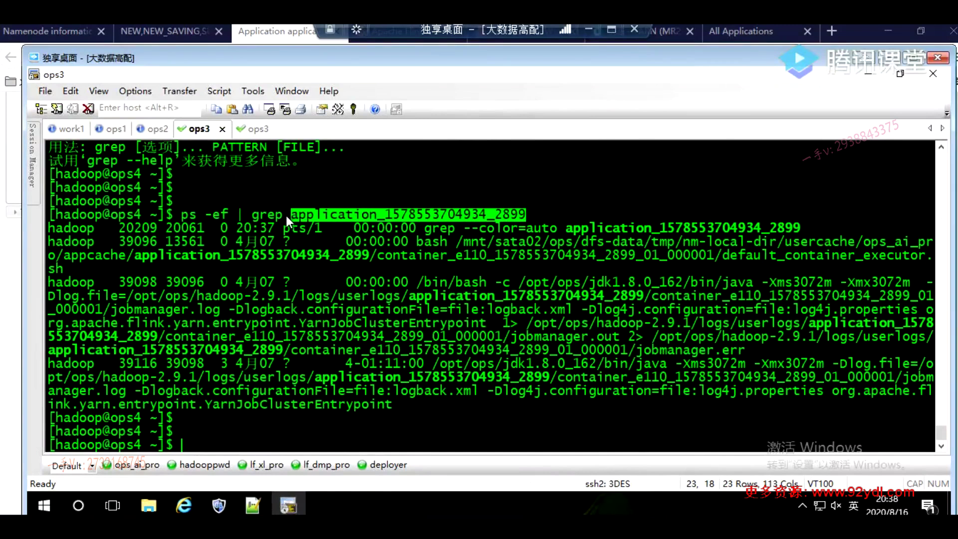
pyautogui.click(353, 246)
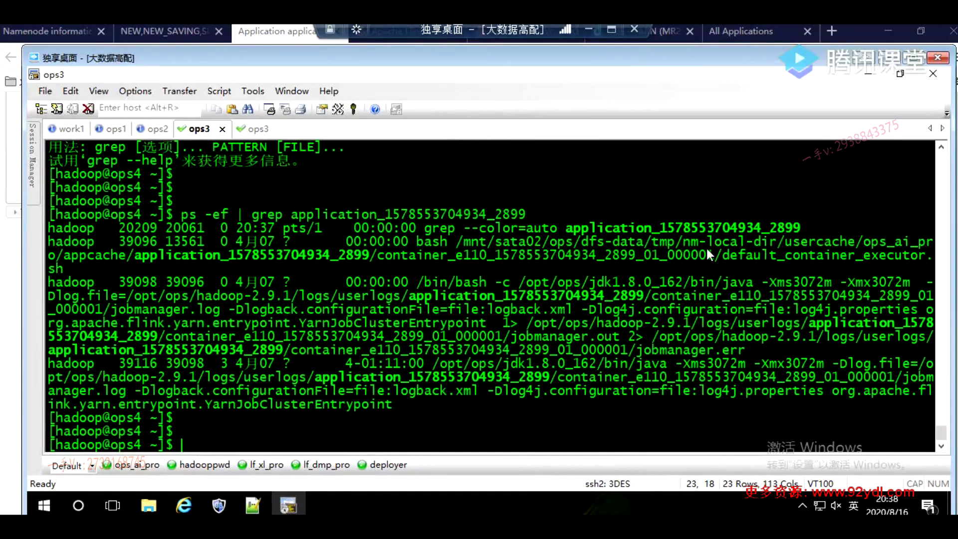
pyautogui.moveTo(73, 270); pyautogui.dragTo(456, 241)
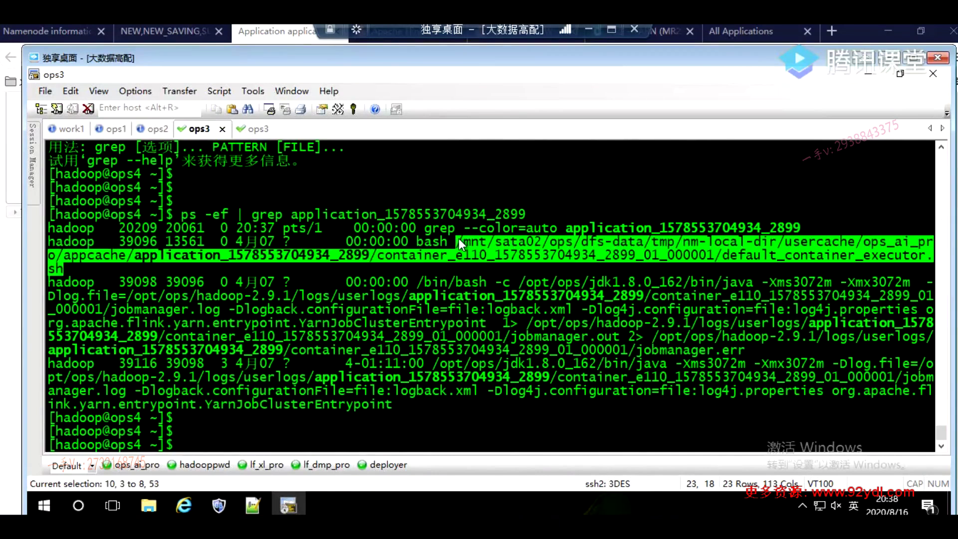
pyautogui.rightClick(456, 239)
pyautogui.click(472, 244)
pyautogui.click(236, 250)
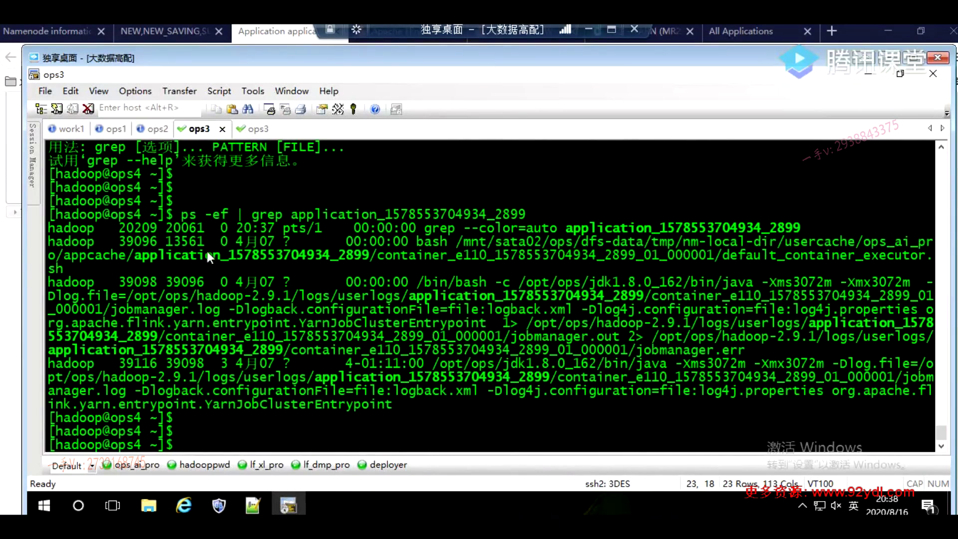
# Highlight the bash process's parent ID 13561, then run jps on ops4 and check the Java processes against it
pyautogui.moveTo(803, 223); pyautogui.dragTo(83, 239)
pyautogui.doubleClick(188, 240)
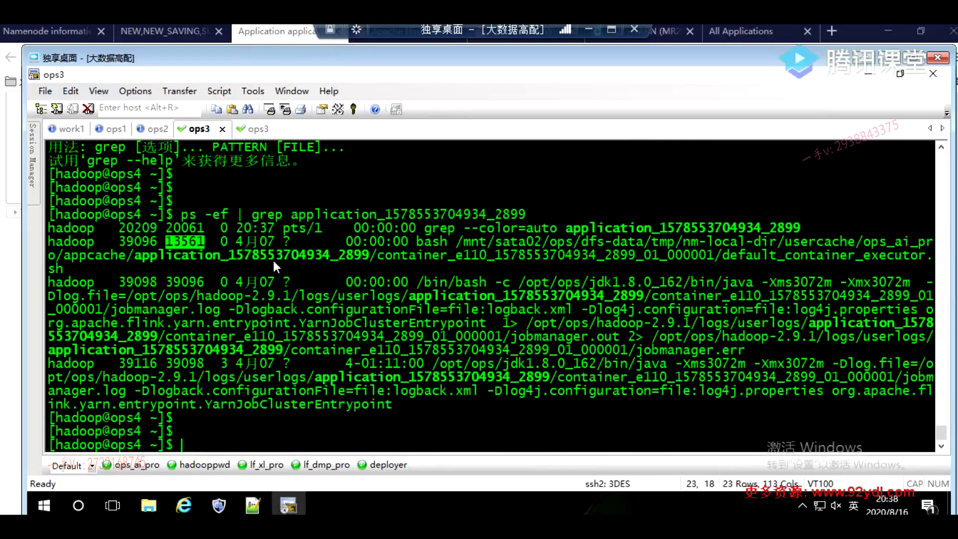
pyautogui.press('Return')
pyautogui.press('Return')
pyautogui.write('jps')
pyautogui.press('Return')
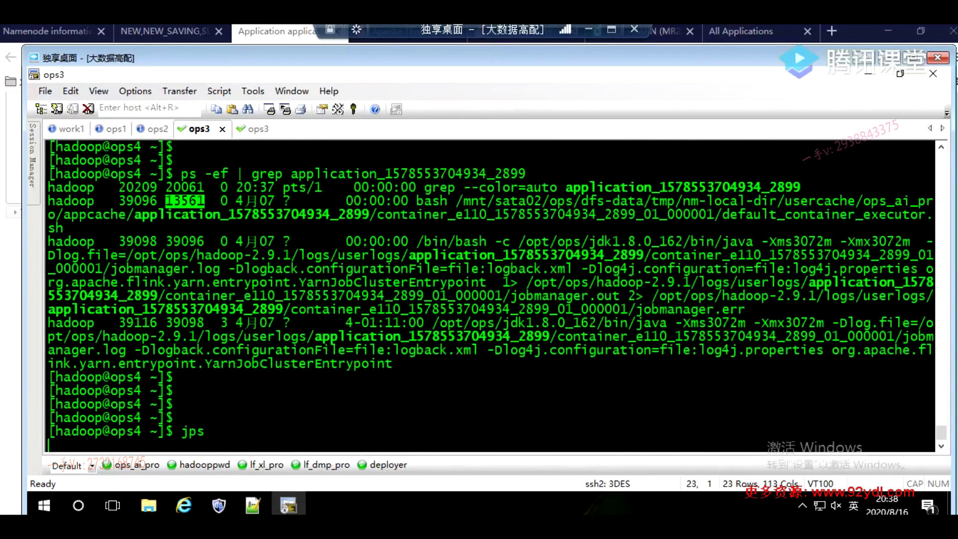
pyautogui.doubleClick(70, 347)
pyautogui.doubleClick(140, 349)
pyautogui.scroll(3, 296, 310)
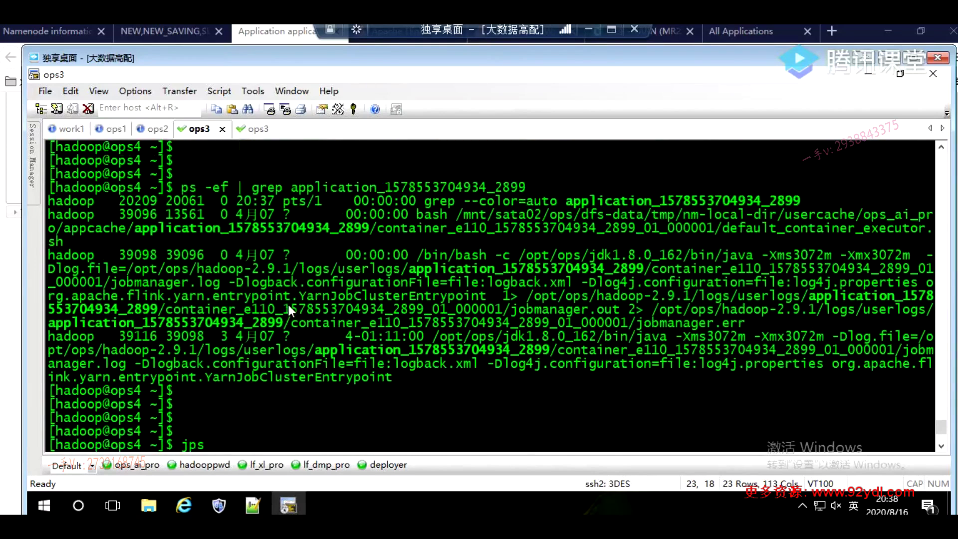
# Copy the full default_container_executor.sh path from the ps output and switch to the cloned ops3 session
pyautogui.click(137, 217)
pyautogui.moveTo(463, 214); pyautogui.dragTo(93, 238)
pyautogui.rightClick(97, 223)
pyautogui.click(120, 234)
pyautogui.click(252, 129)
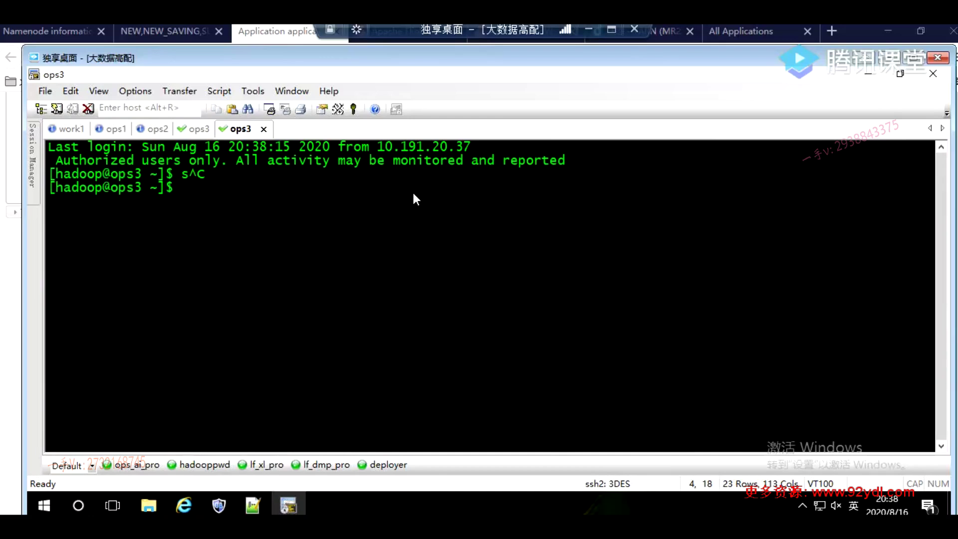
# Try to print default_container_executor.sh on ops3 by running cat with the copied path
pyautogui.press('Return')
pyautogui.press('Return')
pyautogui.write('cat')
pyautogui.rightClick(452, 174)
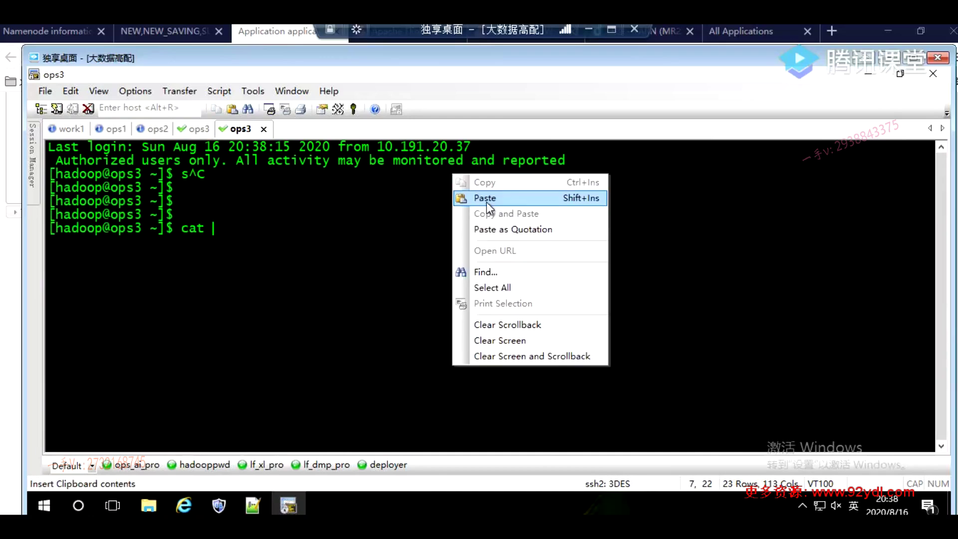
pyautogui.click(490, 202)
pyautogui.press('Return')
pyautogui.press('Return')
pyautogui.press('Return')
pyautogui.press('Return')
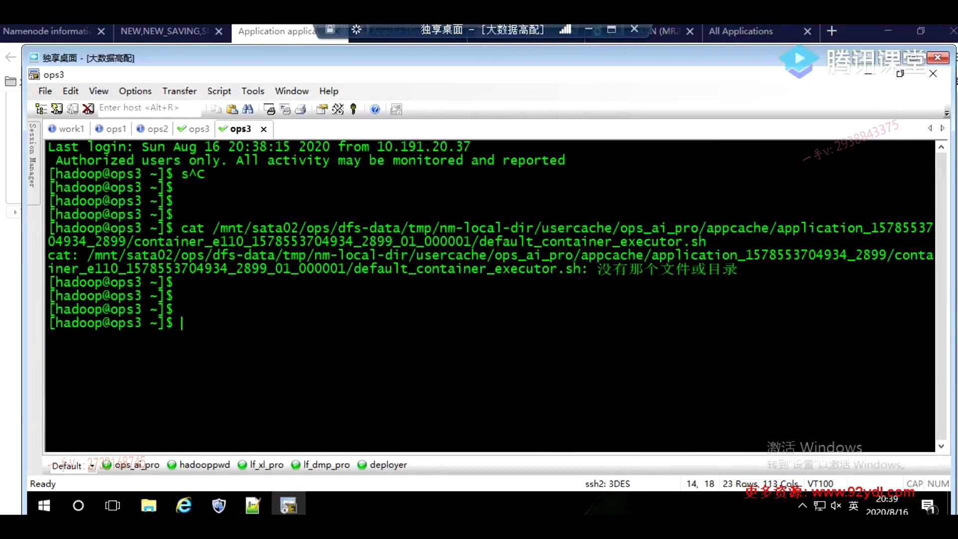
# Connect the cloned session to ops4 with ssh ops4
pyautogui.write('ssh ops')
pyautogui.click(192, 129)
pyautogui.click(246, 130)
pyautogui.write('4')
pyautogui.press('Return')
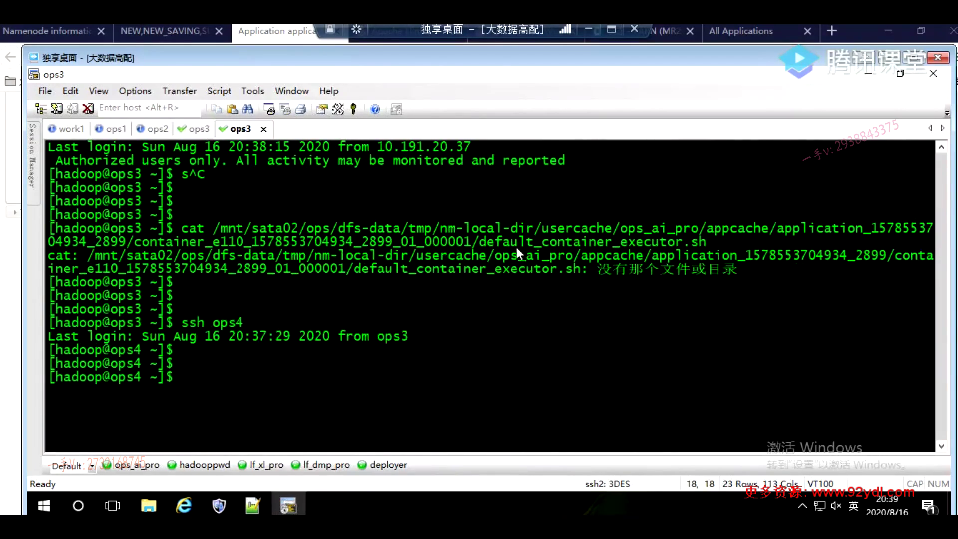
pyautogui.moveTo(707, 242); pyautogui.dragTo(188, 237)
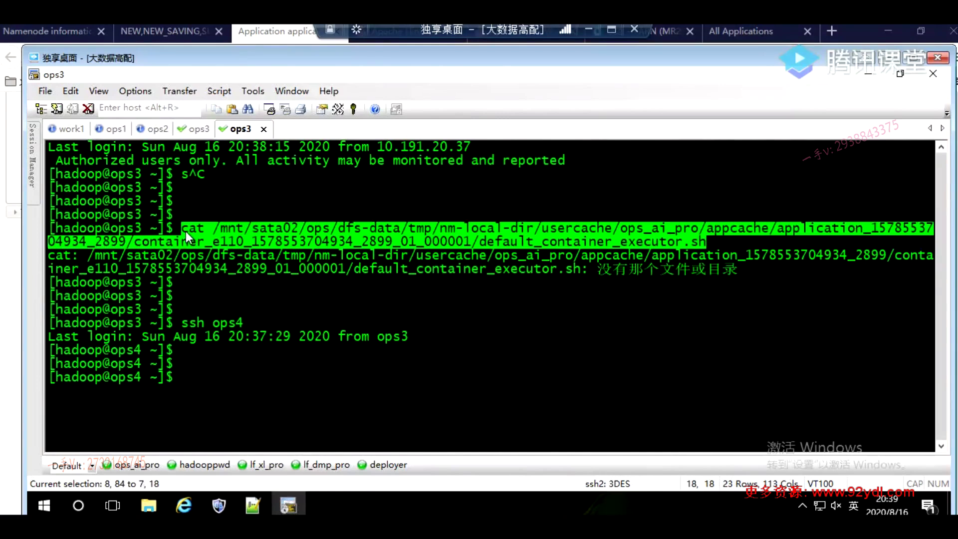
pyautogui.rightClick(187, 238)
pyautogui.click(212, 270)
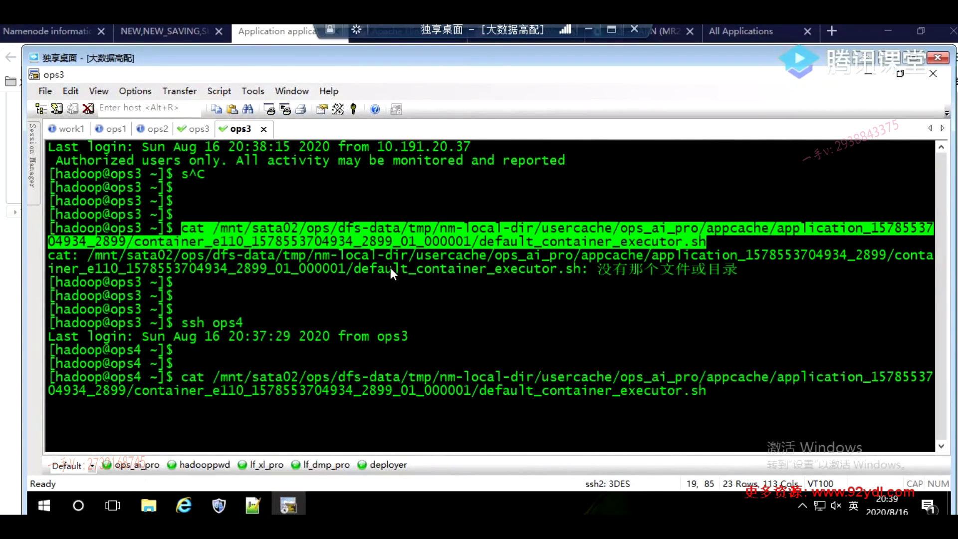
pyautogui.press('Return')
pyautogui.press('Return')
pyautogui.press('Return')
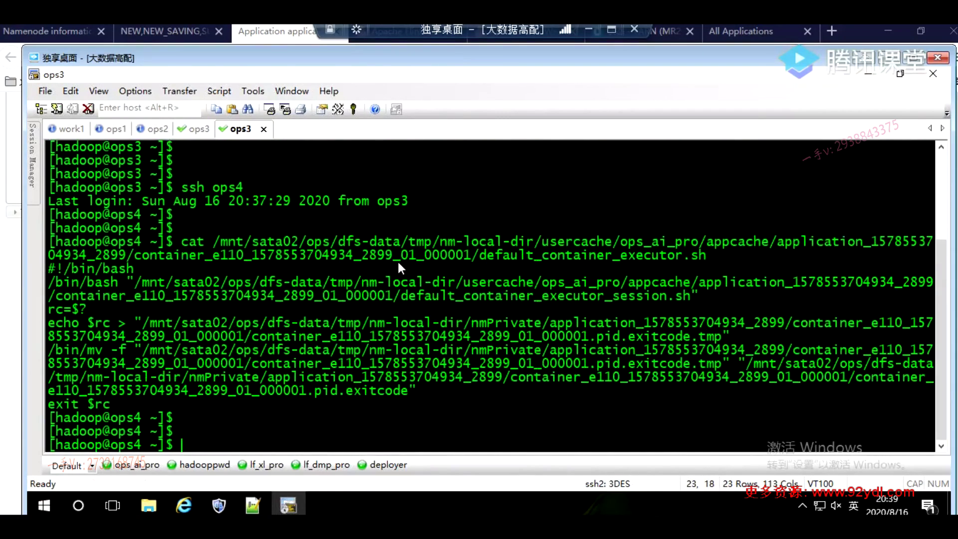
# Copy the default_container_executor_session.sh path from the script output and print that file with cat
pyautogui.moveTo(692, 295); pyautogui.dragTo(162, 290)
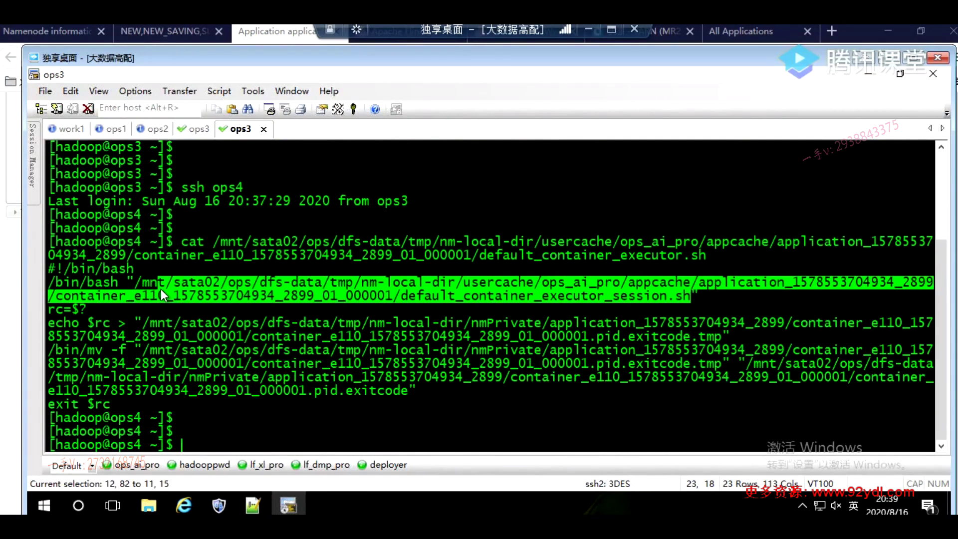
pyautogui.rightClick(141, 284)
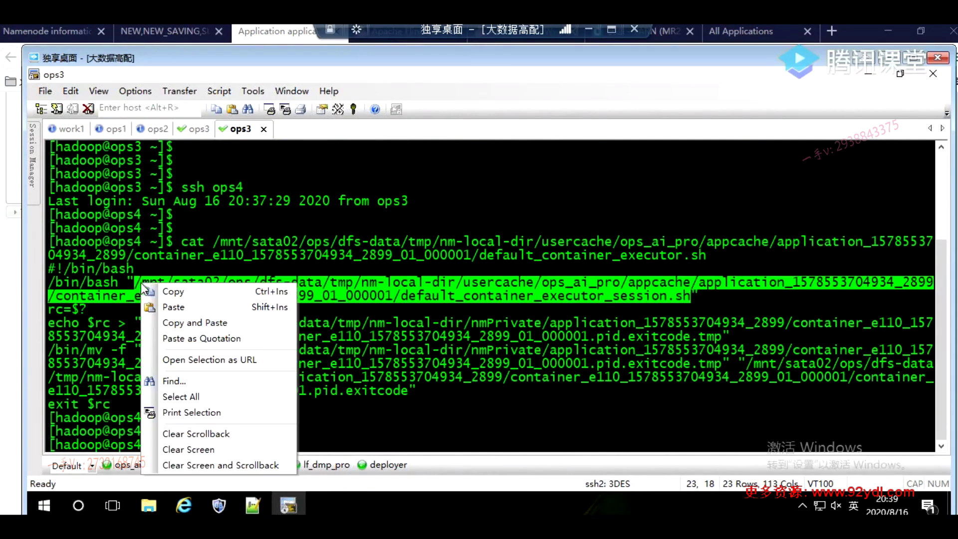
pyautogui.click(165, 291)
pyautogui.press('Return')
pyautogui.press('Return')
pyautogui.press('Return')
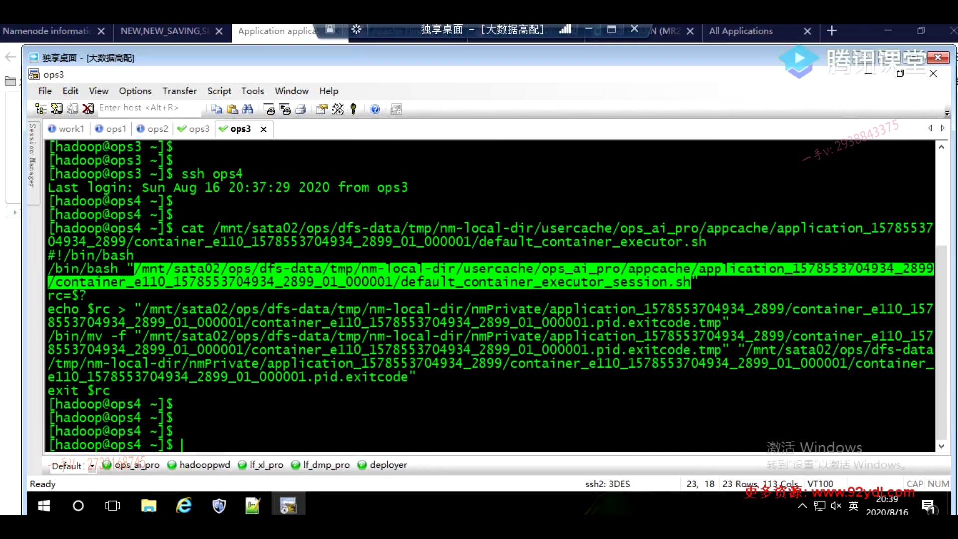
pyautogui.write('cat')
pyautogui.rightClick(359, 257)
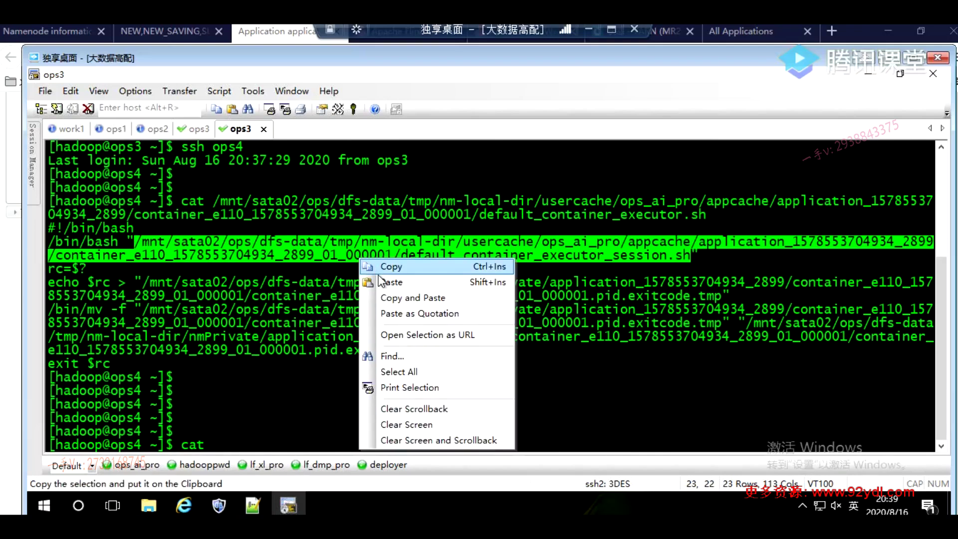
pyautogui.click(376, 294)
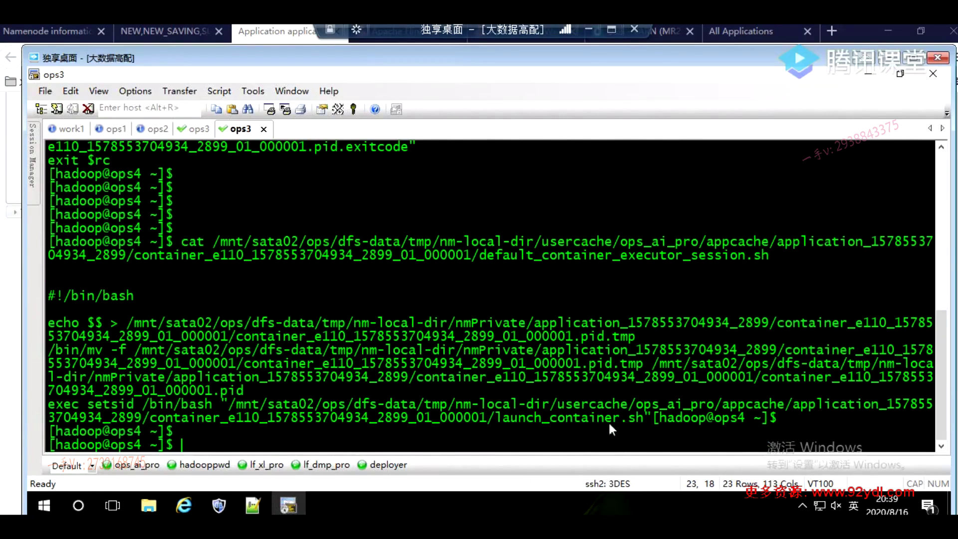
# Copy the launch_container.sh path from the session script's exec setsid line and print that file with cat
pyautogui.moveTo(644, 421); pyautogui.dragTo(235, 405)
pyautogui.rightClick(234, 406)
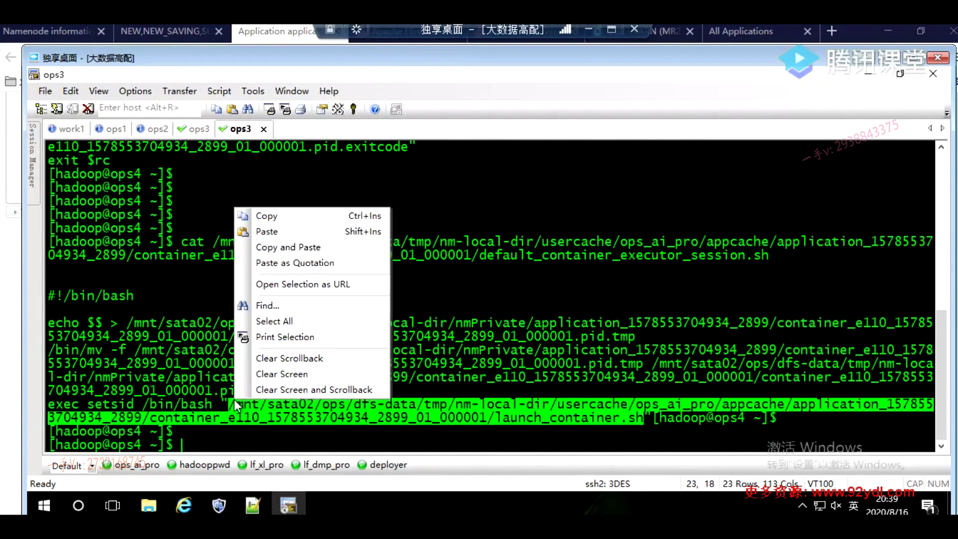
pyautogui.click(269, 216)
pyautogui.press('Return')
pyautogui.press('Return')
pyautogui.press('Return')
pyautogui.press('Return')
pyautogui.write('cat')
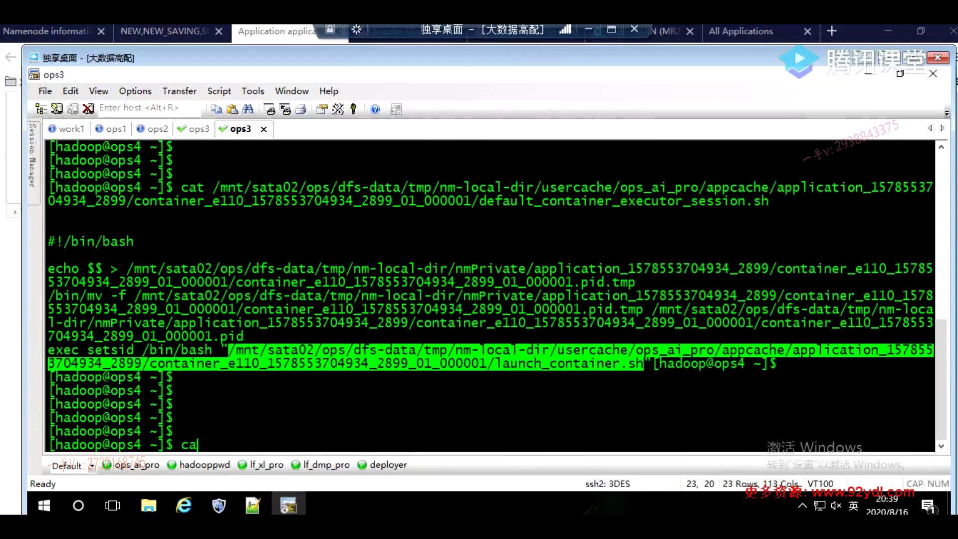
pyautogui.rightClick(286, 355)
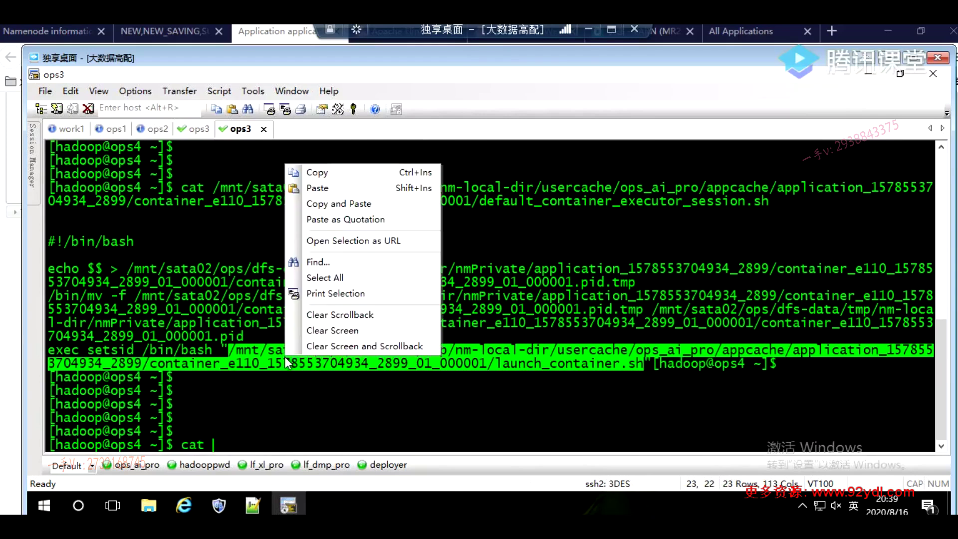
pyautogui.click(328, 215)
pyautogui.press('Return')
pyautogui.press('Return')
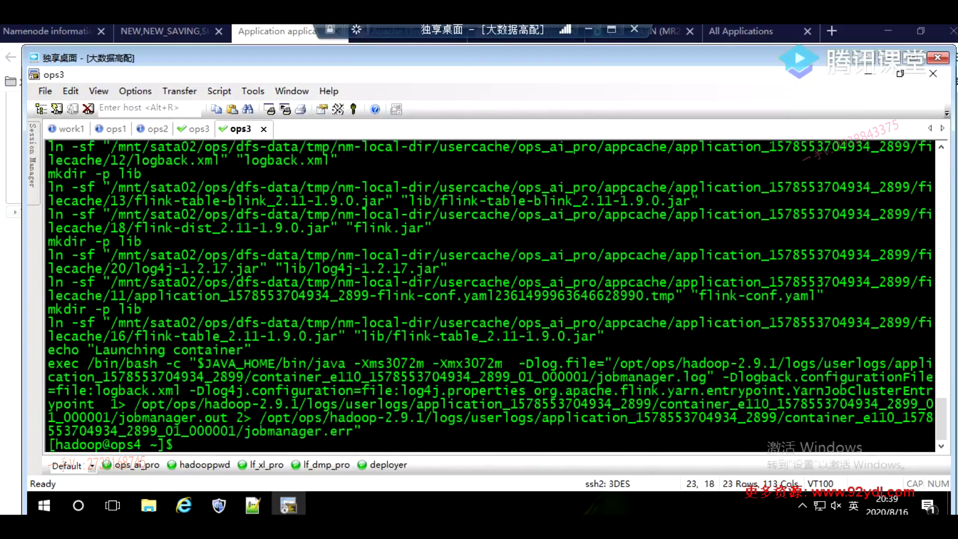
# Examine the exported environment variables and the linked job resources in the printed launch_container.sh
pyautogui.scroll(6, 399, 238)
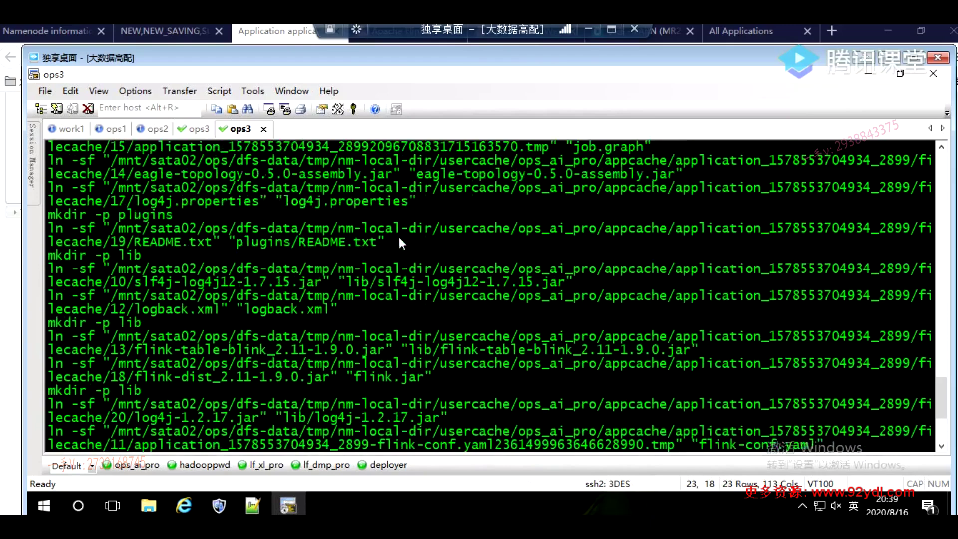
pyautogui.scroll(10, 369, 223)
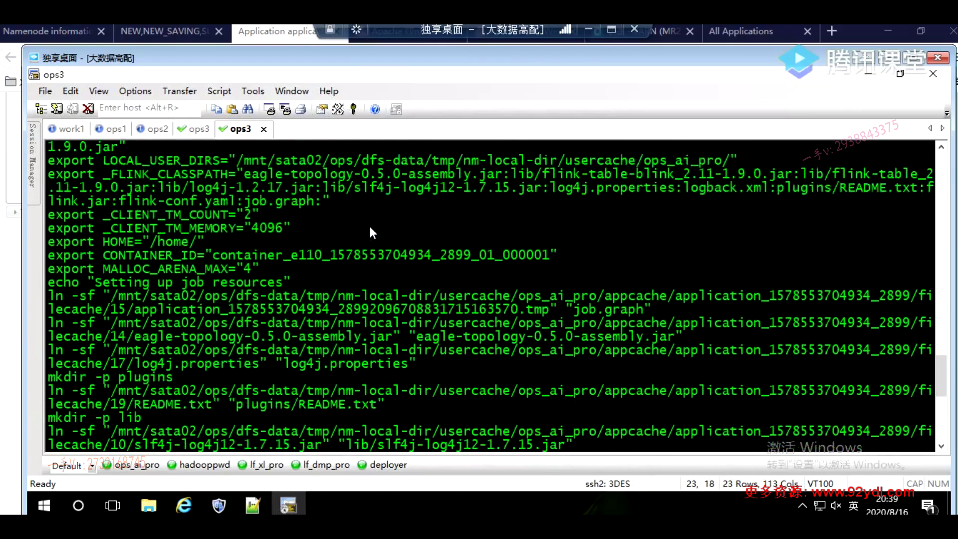
pyautogui.scroll(4, 369, 223)
pyautogui.moveTo(127, 188); pyautogui.dragTo(337, 269)
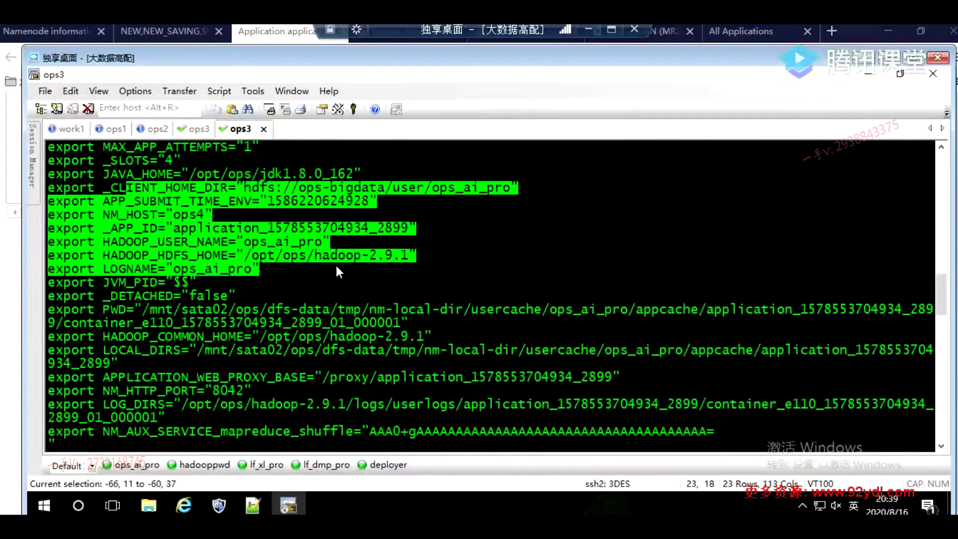
pyautogui.click(150, 308)
pyautogui.scroll(-10, 241, 304)
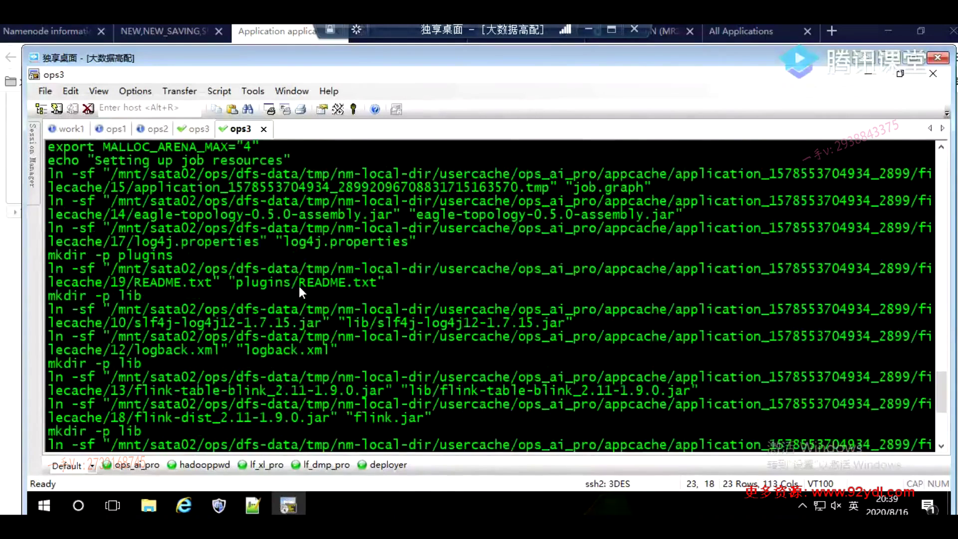
pyautogui.scroll(-5, 298, 286)
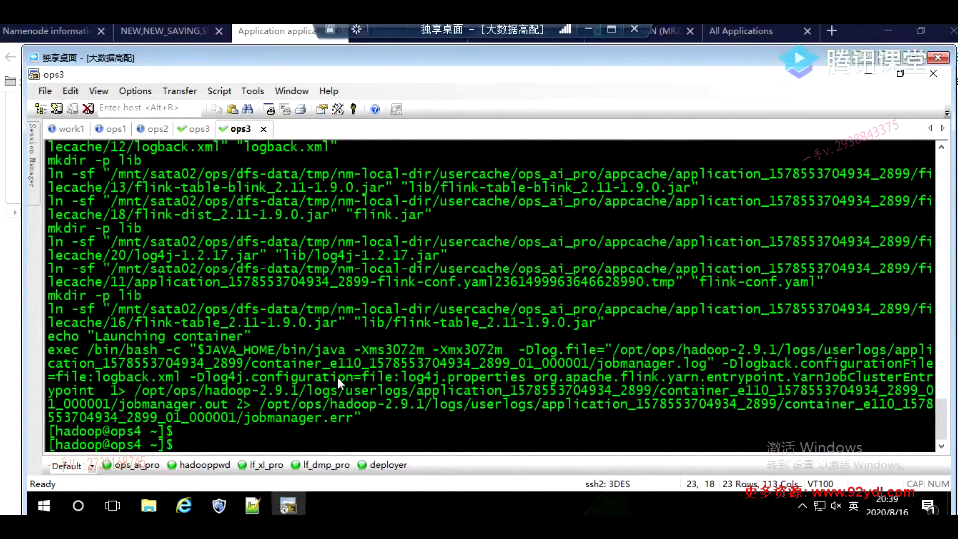
# Examine the final exec command of launch_container.sh: the /bin/bash -c call, java binary, jobmanager.log path and YarnJobClusterEntrypoint class
pyautogui.moveTo(89, 350); pyautogui.dragTo(193, 347)
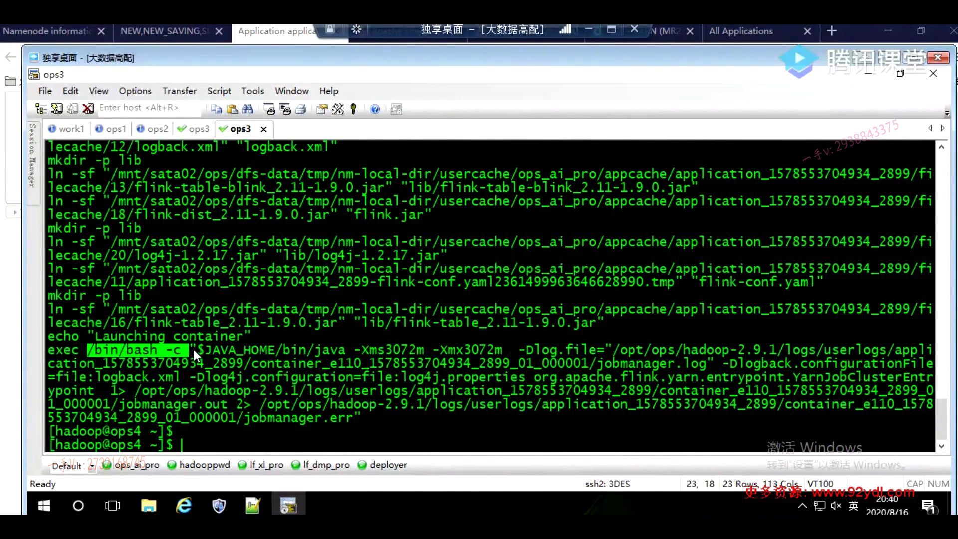
pyautogui.doubleClick(330, 353)
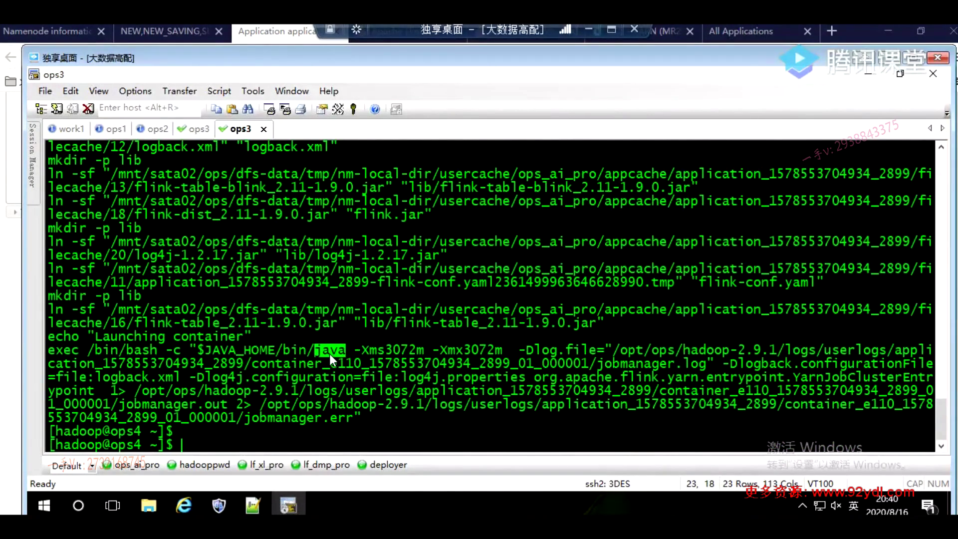
pyautogui.doubleClick(636, 363)
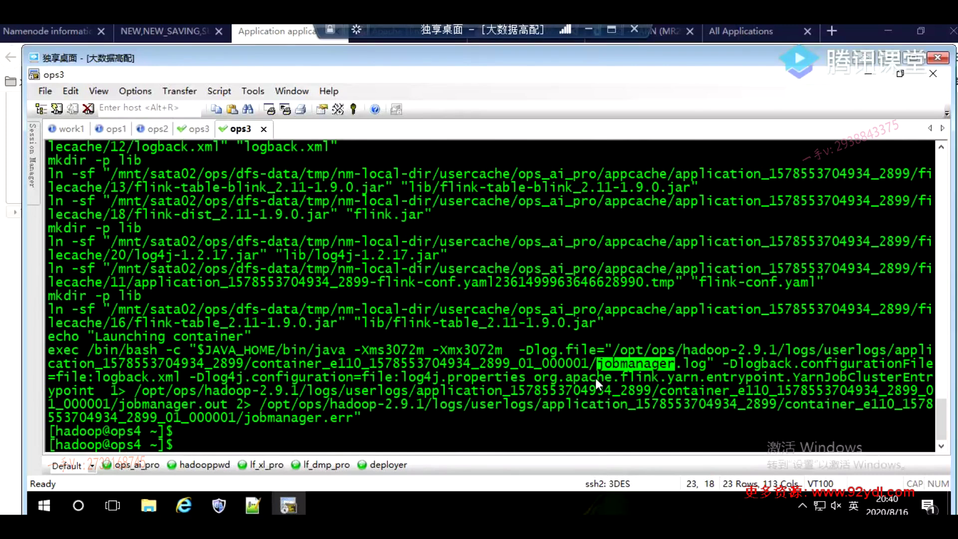
pyautogui.doubleClick(838, 377)
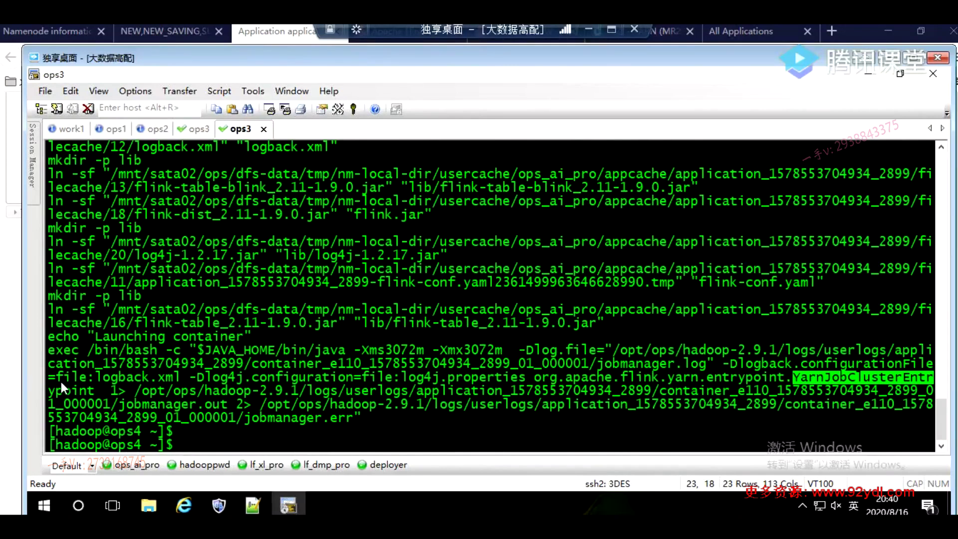
pyautogui.click(88, 389)
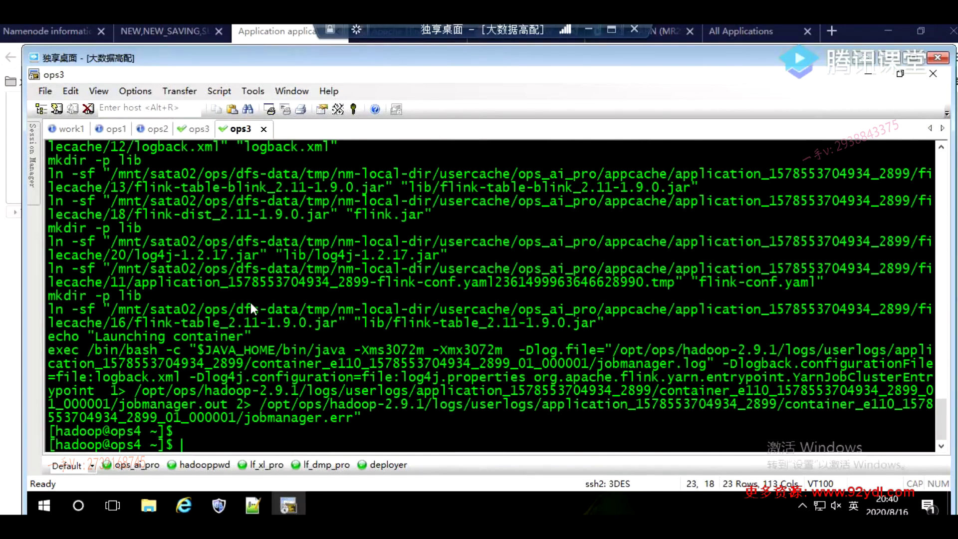
pyautogui.moveTo(90, 349); pyautogui.dragTo(187, 354)
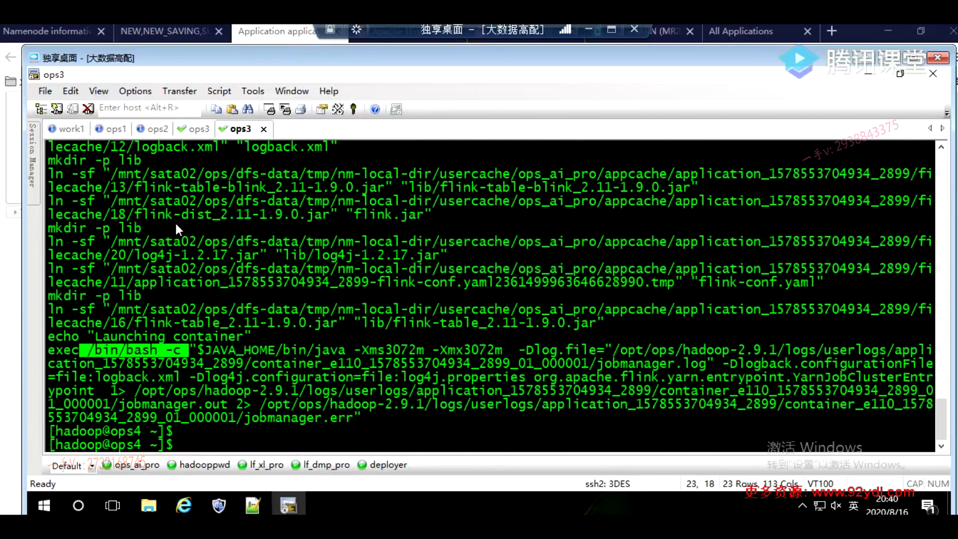
# Switch to the earlier ops3 session and match the YarnJobClusterEntrypoint PID from the ps listing with the jps output
pyautogui.click(199, 129)
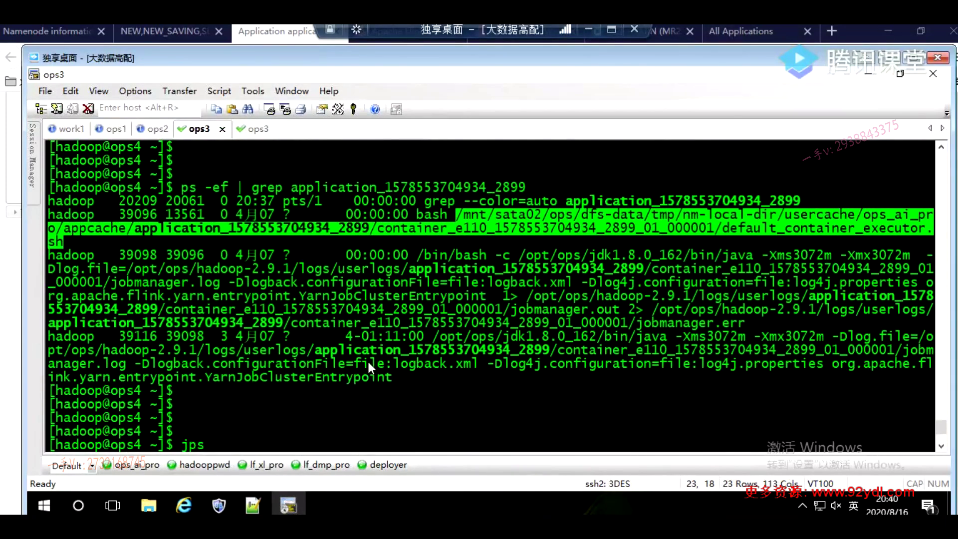
pyautogui.moveTo(425, 382); pyautogui.dragTo(109, 340)
pyautogui.doubleClick(136, 336)
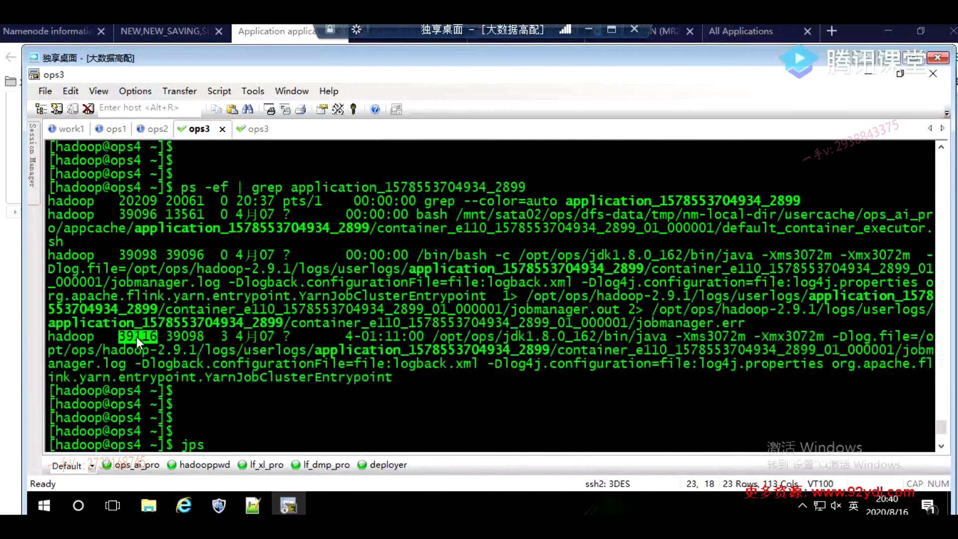
pyautogui.press('Return')
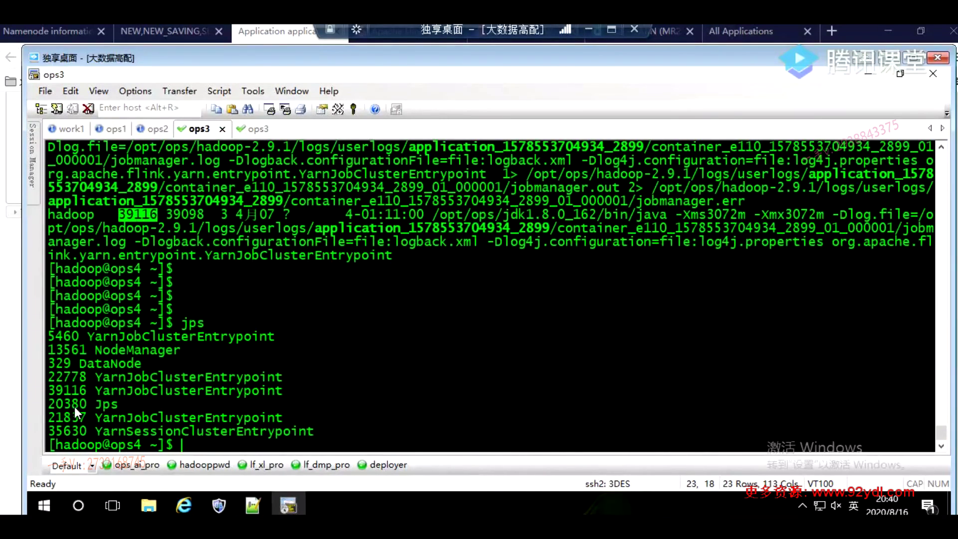
pyautogui.doubleClick(71, 389)
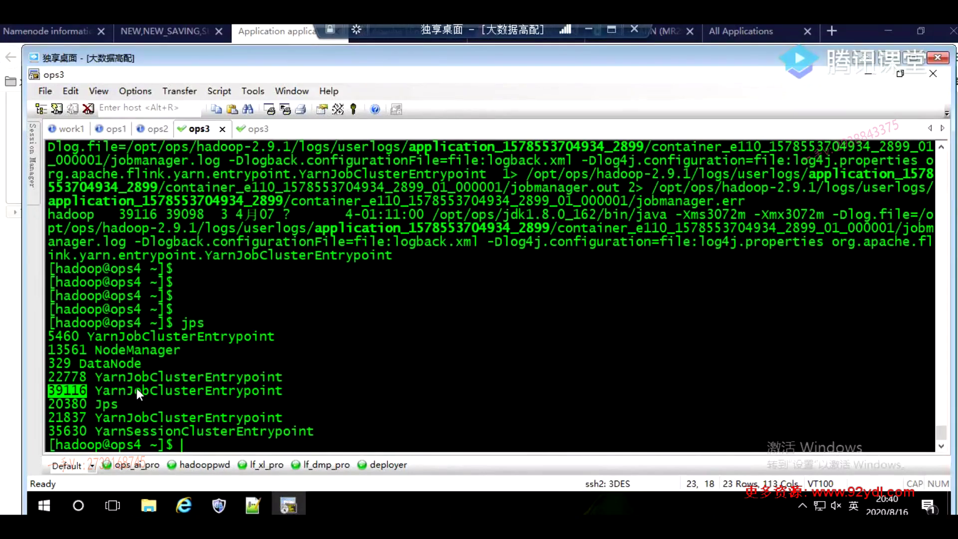
pyautogui.doubleClick(246, 392)
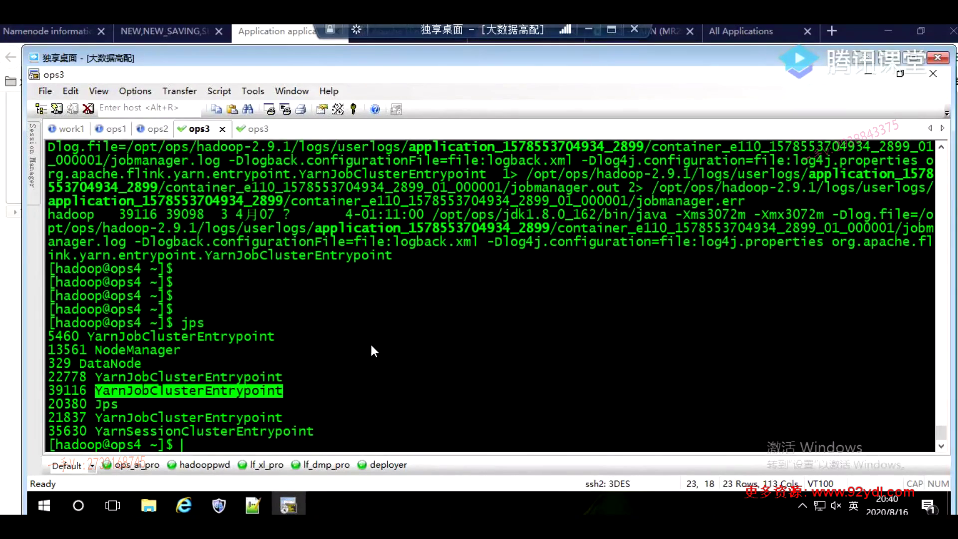
pyautogui.scroll(3, 370, 342)
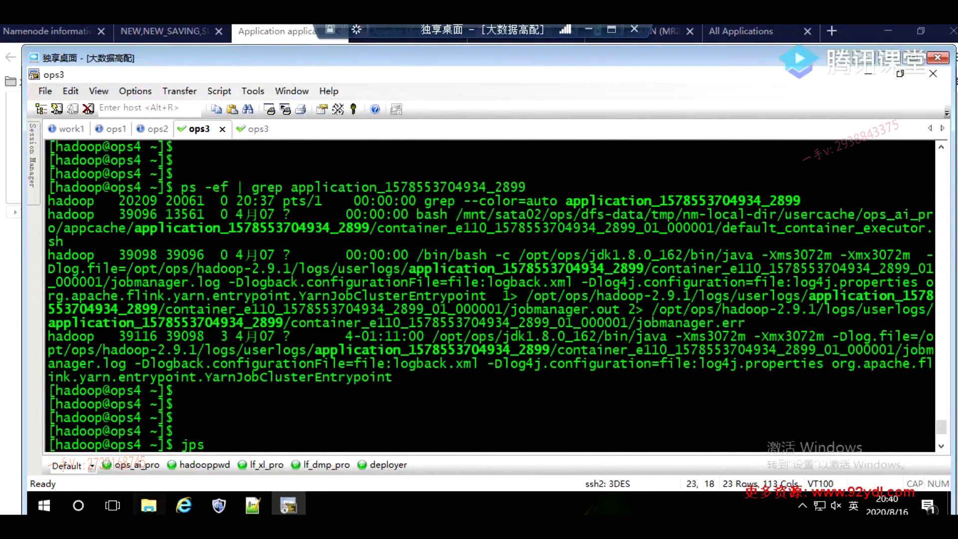
# Switch to the Flink dashboard in Firefox and check high-availability.cluster-id in the Job Manager configuration
pyautogui.click(299, 31)
pyautogui.doubleClick(397, 57)
pyautogui.click(397, 35)
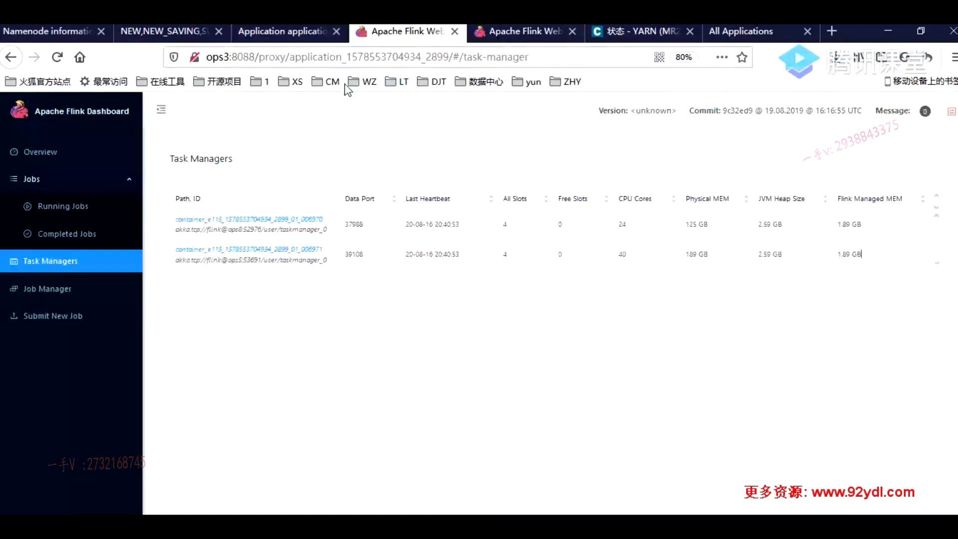
pyautogui.click(45, 294)
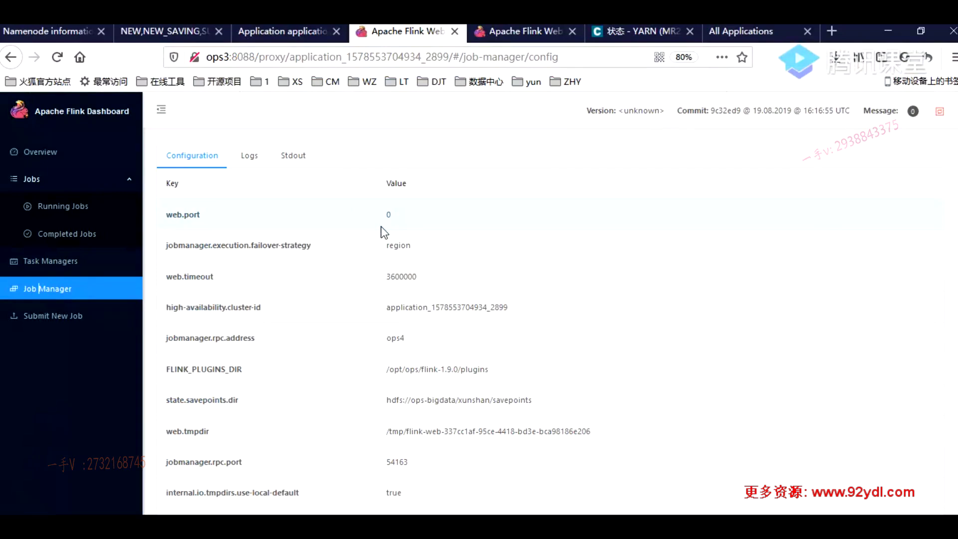
pyautogui.doubleClick(397, 308)
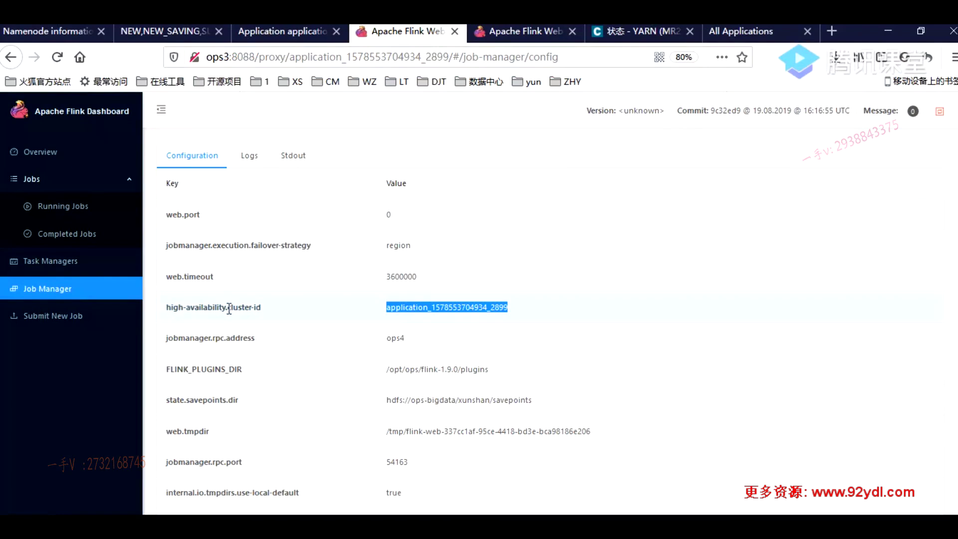
pyautogui.moveTo(229, 308); pyautogui.dragTo(275, 313)
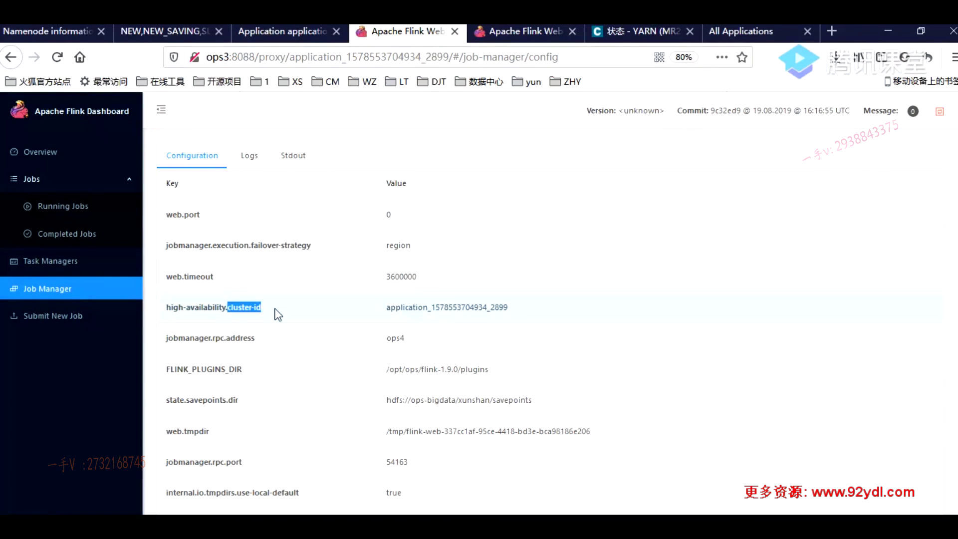
pyautogui.click(281, 33)
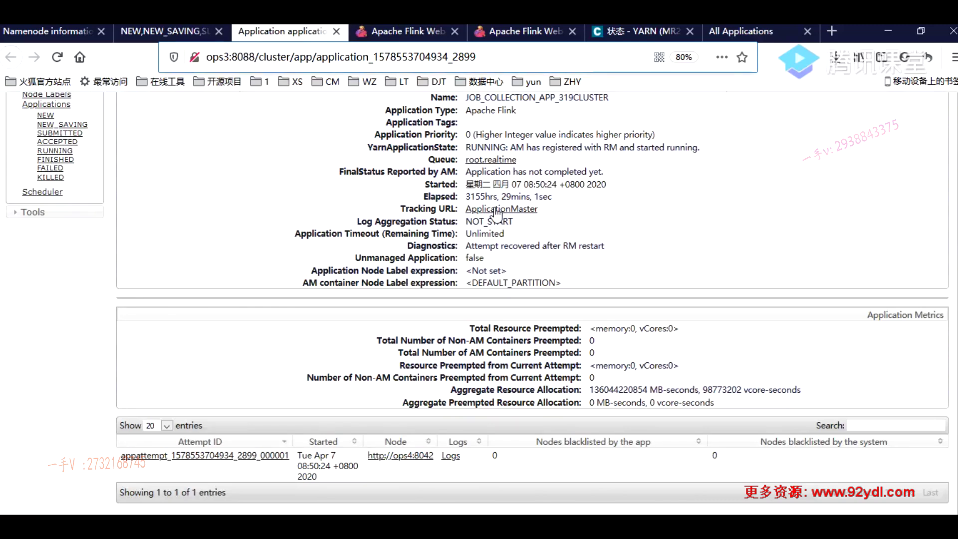
pyautogui.click(454, 31)
pyautogui.click(455, 31)
pyautogui.click(454, 31)
pyautogui.click(454, 31)
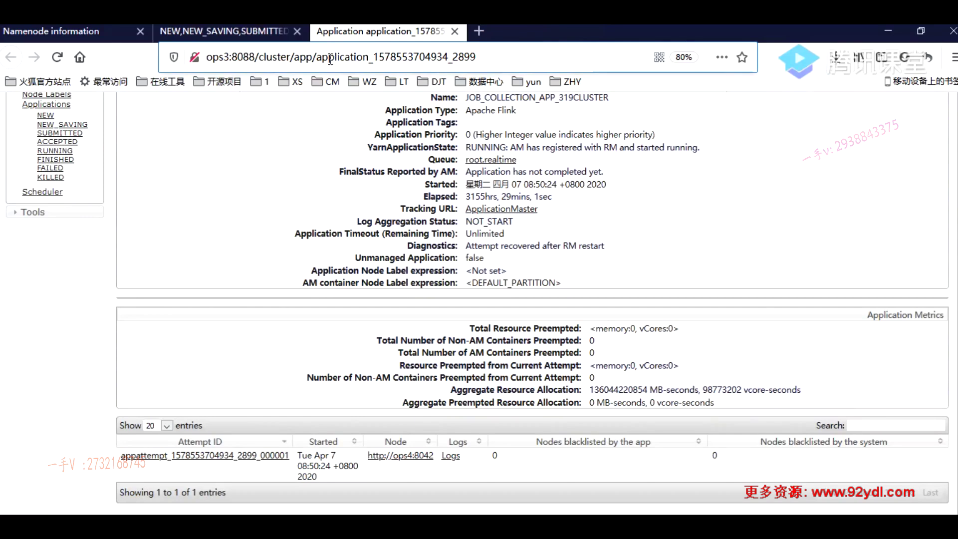
# Highlight the application ID in the page address and open the ApplicationMaster tracking link in a new browser tab
pyautogui.moveTo(321, 57); pyautogui.dragTo(500, 47)
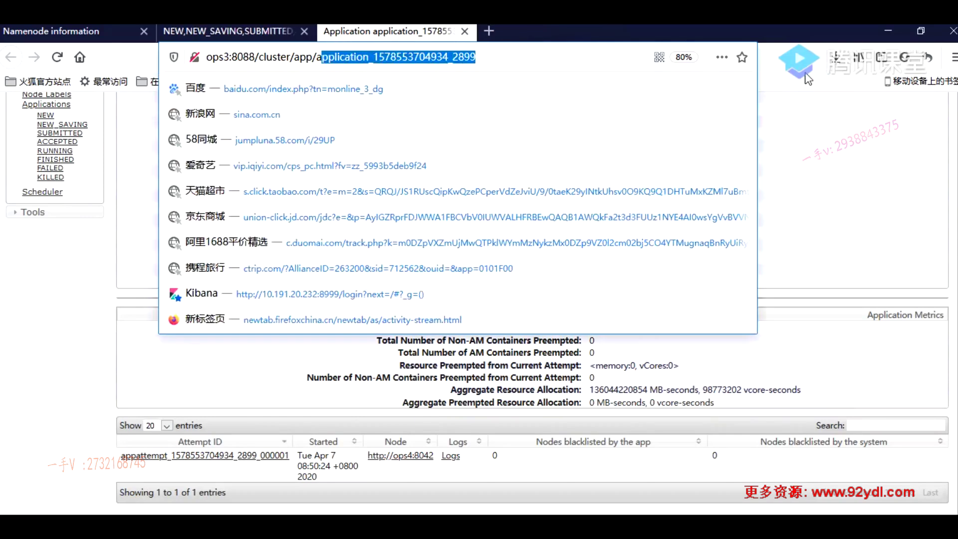
pyautogui.press('Escape')
pyautogui.rightClick(510, 213)
pyautogui.click(521, 219)
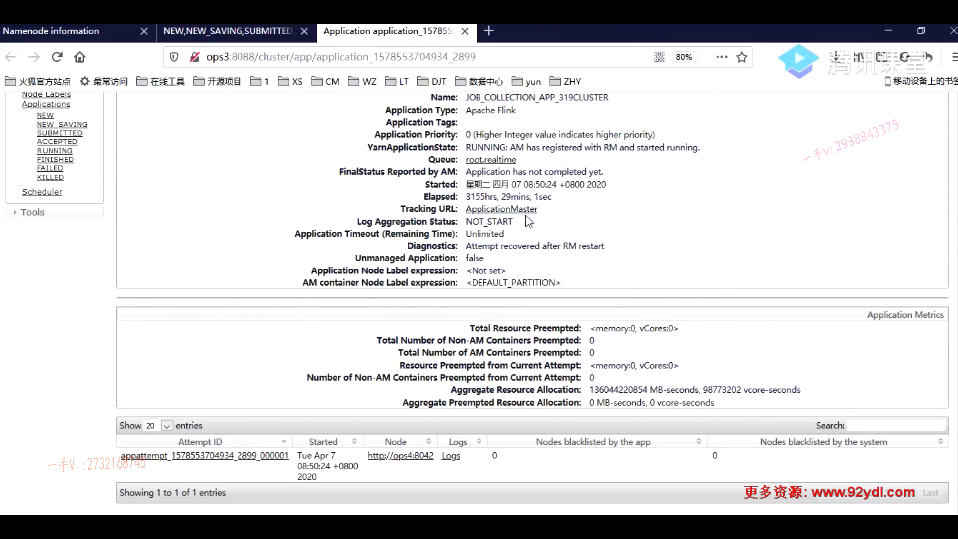
pyautogui.click(524, 34)
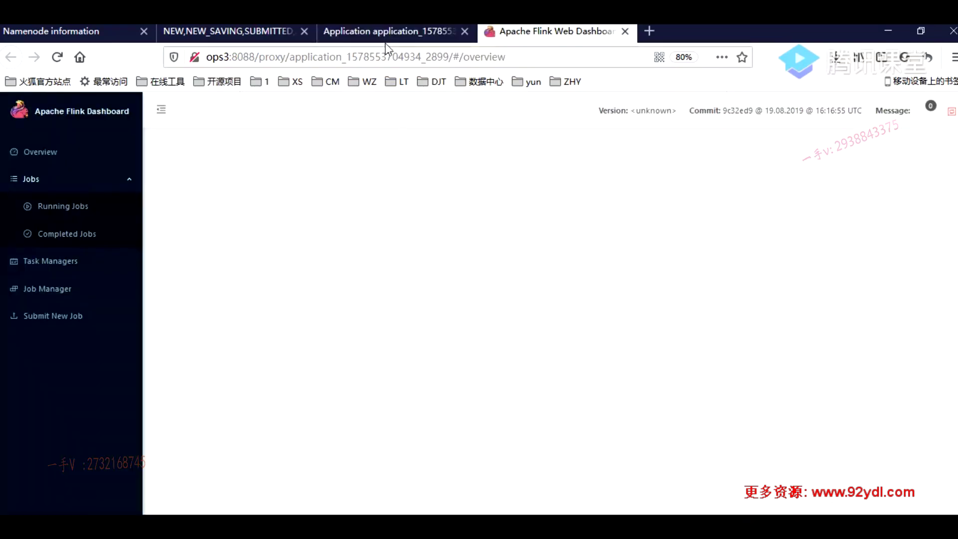
# Review the YARN application's overview and attempt node, and open the Job Manager configuration in the reopened Flink dashboard
pyautogui.click(387, 33)
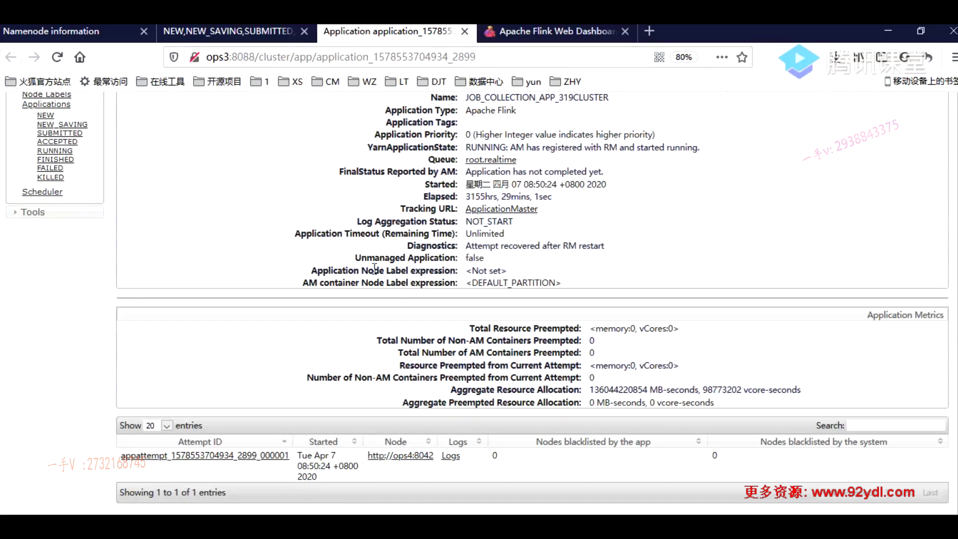
pyautogui.scroll(3, 376, 248)
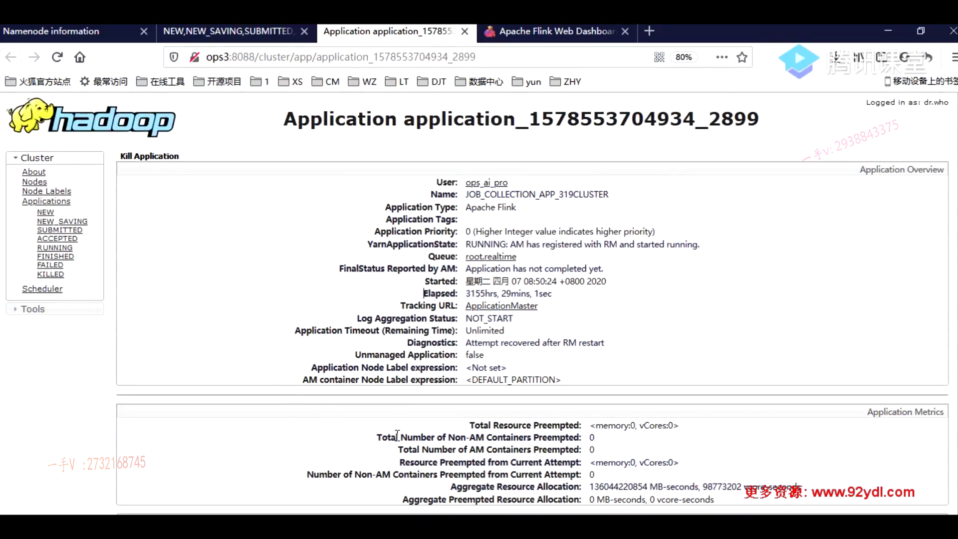
pyautogui.scroll(-3, 399, 439)
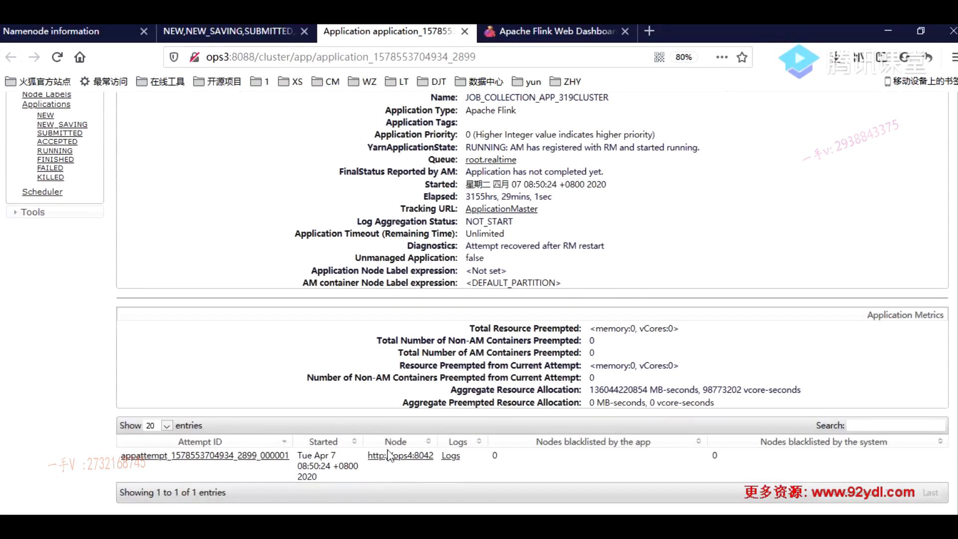
pyautogui.click(543, 34)
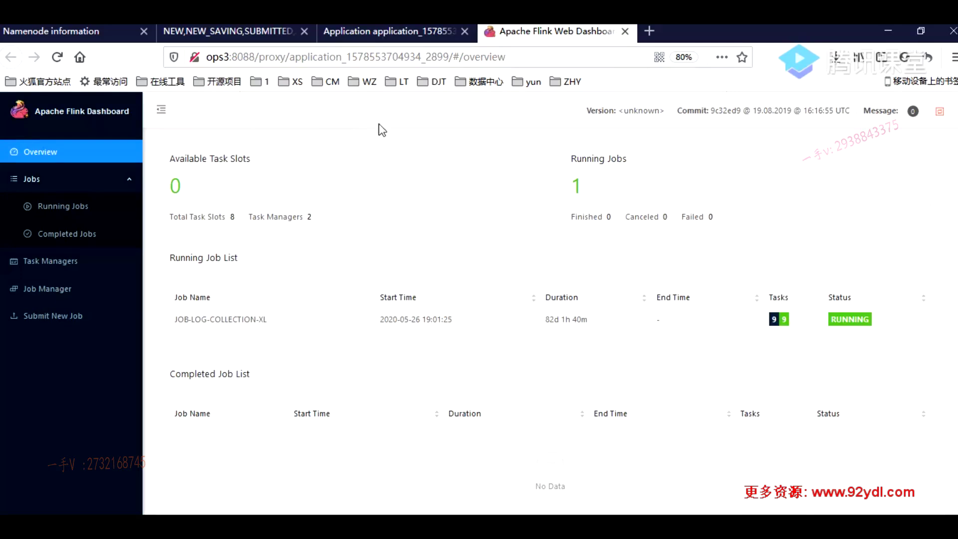
pyautogui.click(46, 290)
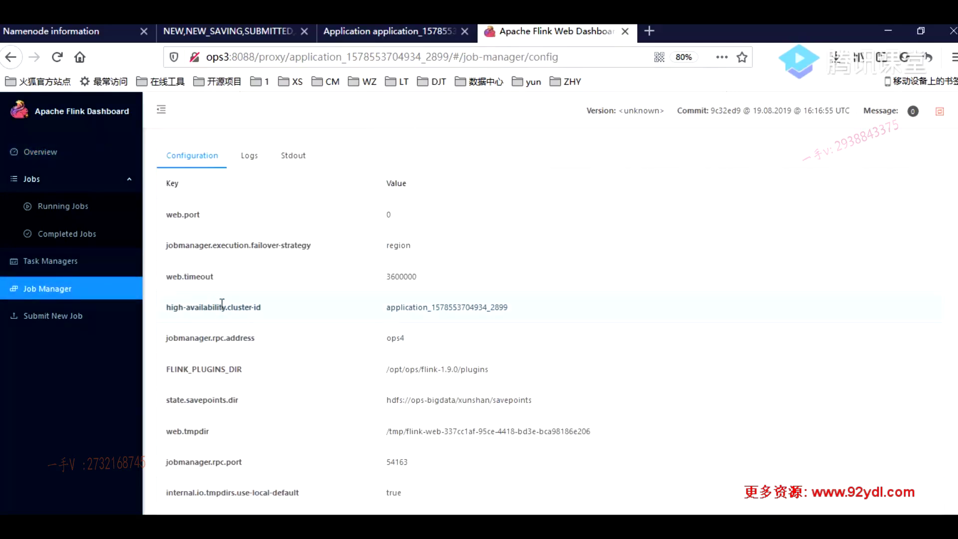
# Highlight the high-availability.cluster-id value and the application folder in io.tmp.dirs in the Job Manager configuration, and open the Task Managers list
pyautogui.doubleClick(435, 308)
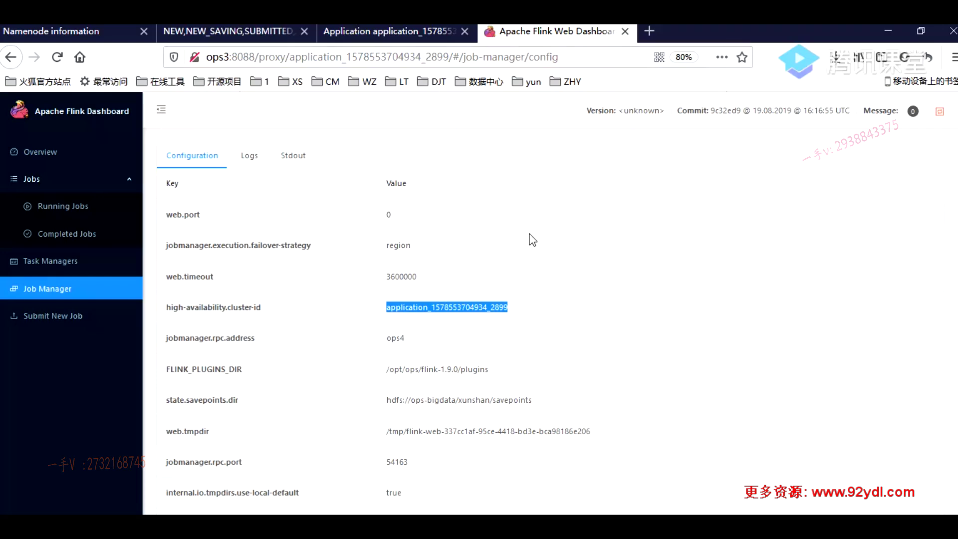
pyautogui.scroll(-3, 538, 251)
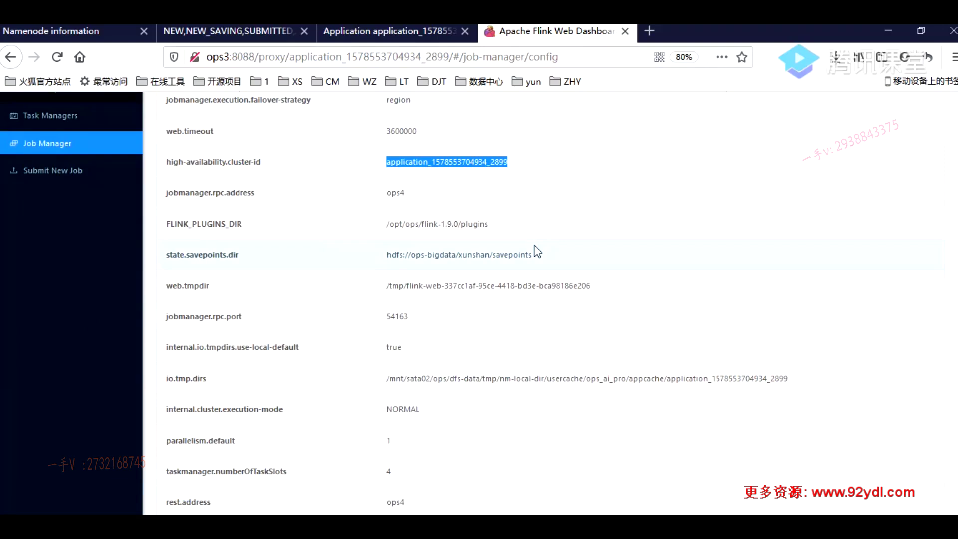
pyautogui.scroll(-2, 537, 251)
pyautogui.moveTo(207, 306); pyautogui.dragTo(166, 306)
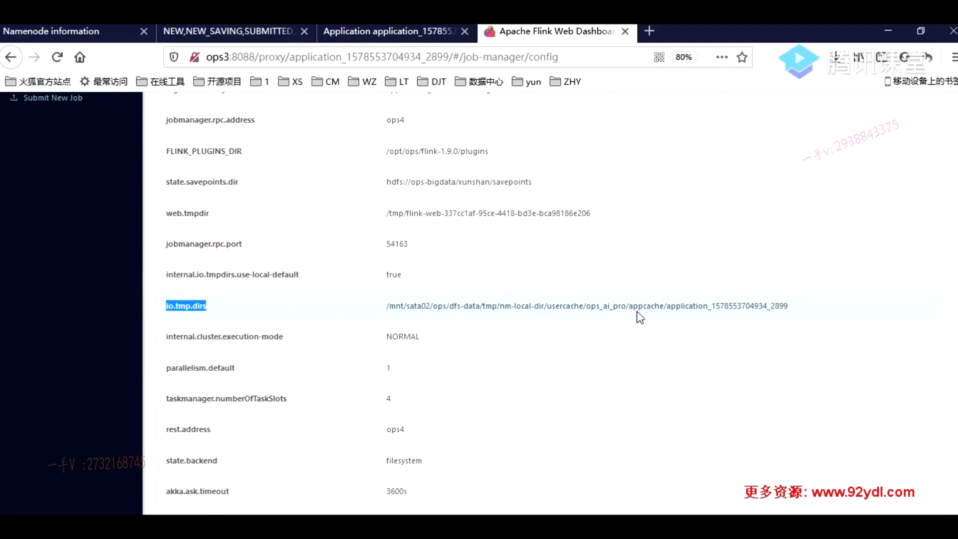
pyautogui.moveTo(667, 307); pyautogui.dragTo(788, 307)
pyautogui.scroll(-3, 582, 334)
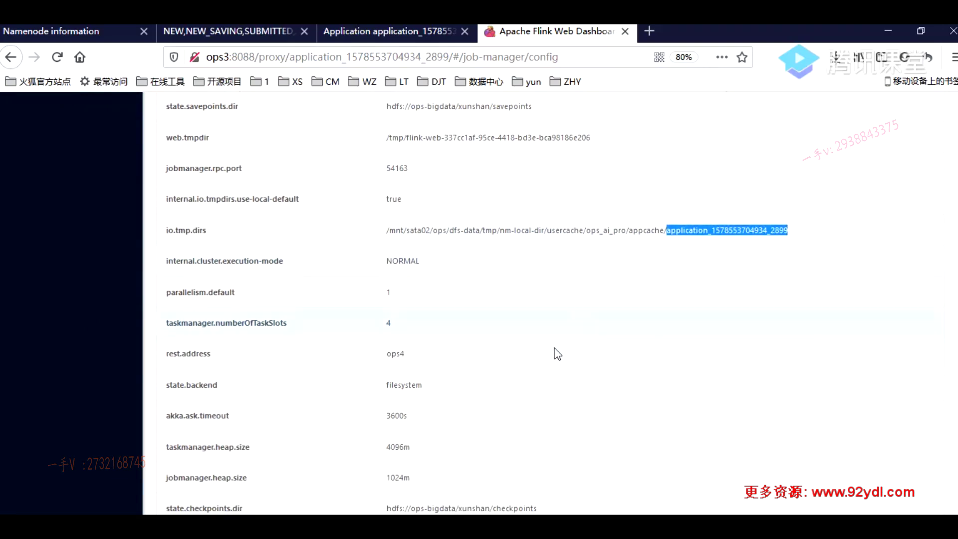
pyautogui.scroll(10, 469, 349)
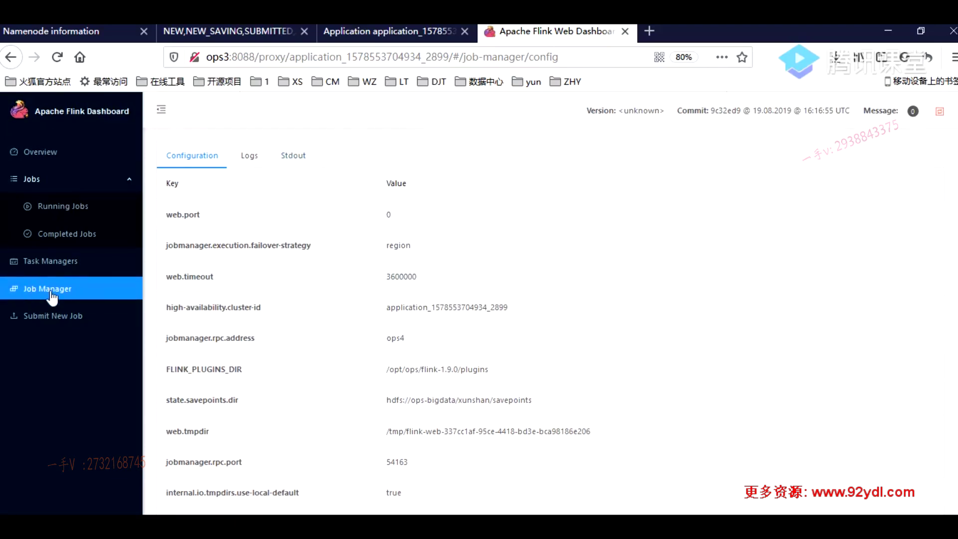
pyautogui.click(50, 261)
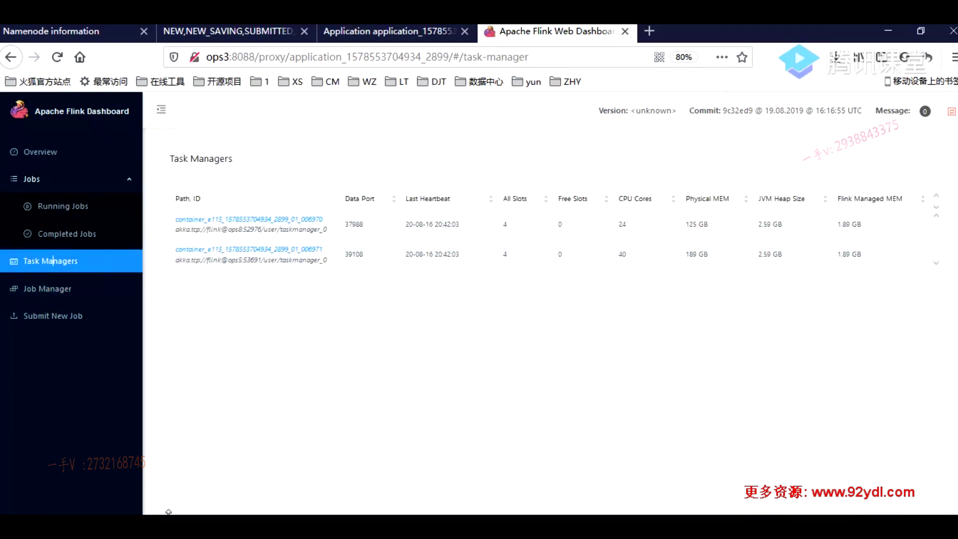
# Switch to Notepad++, minimise the classroom window and turn on the brush annotation to show the YARN diagram
pyautogui.hotkey('alt', 'Tab')
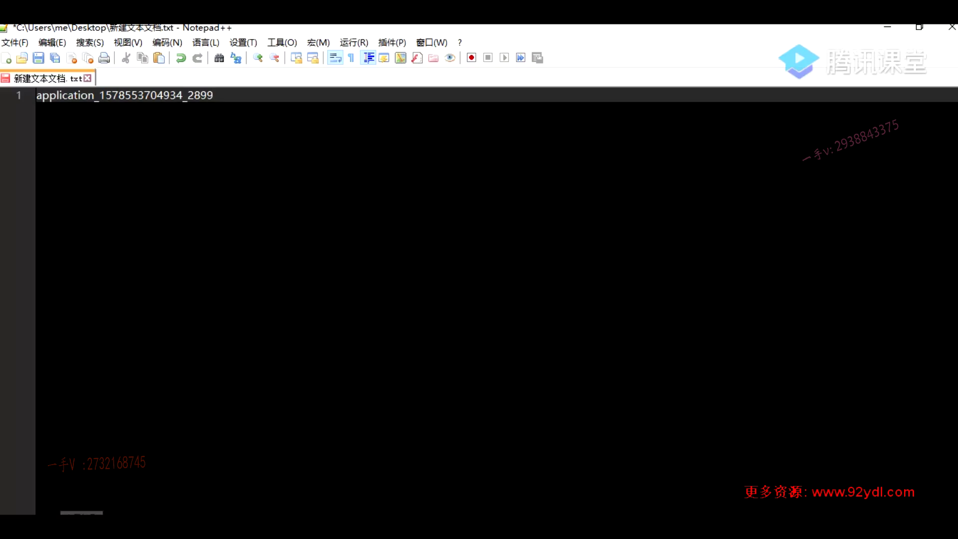
pyautogui.moveTo(107, 121)
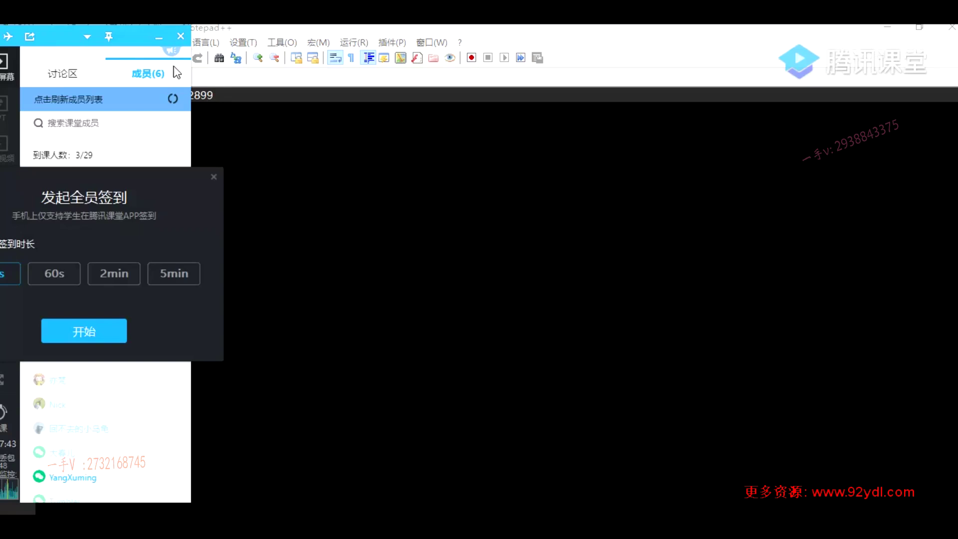
pyautogui.click(158, 37)
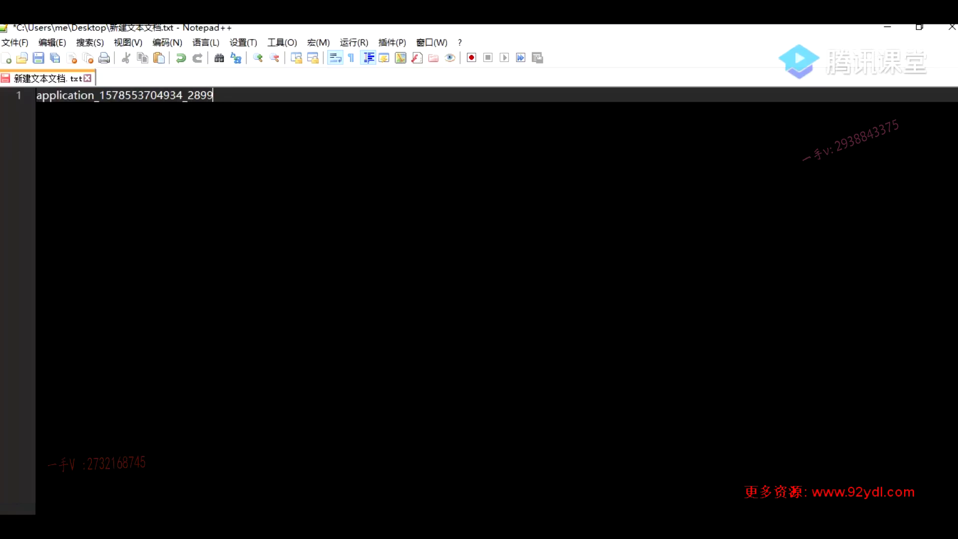
pyautogui.moveTo(119, 526)
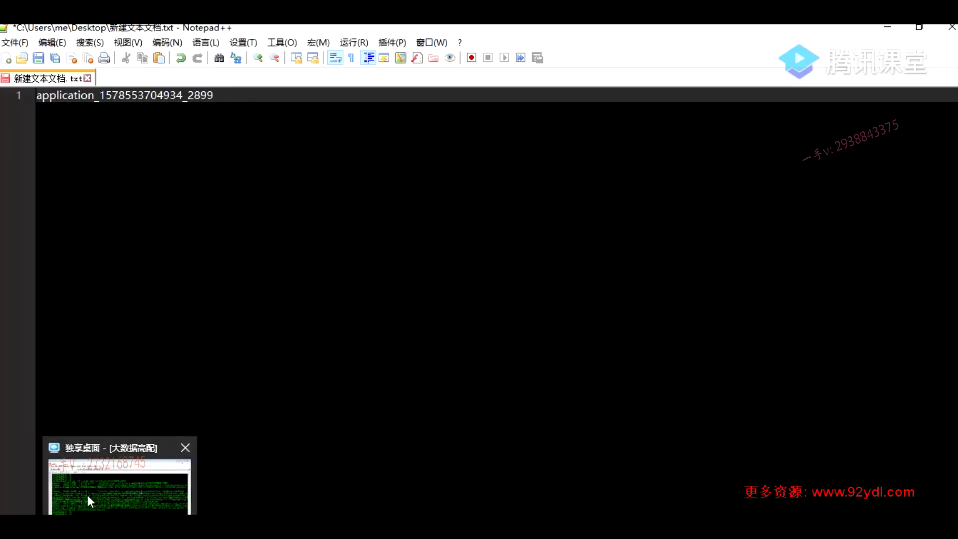
pyautogui.click(49, 482)
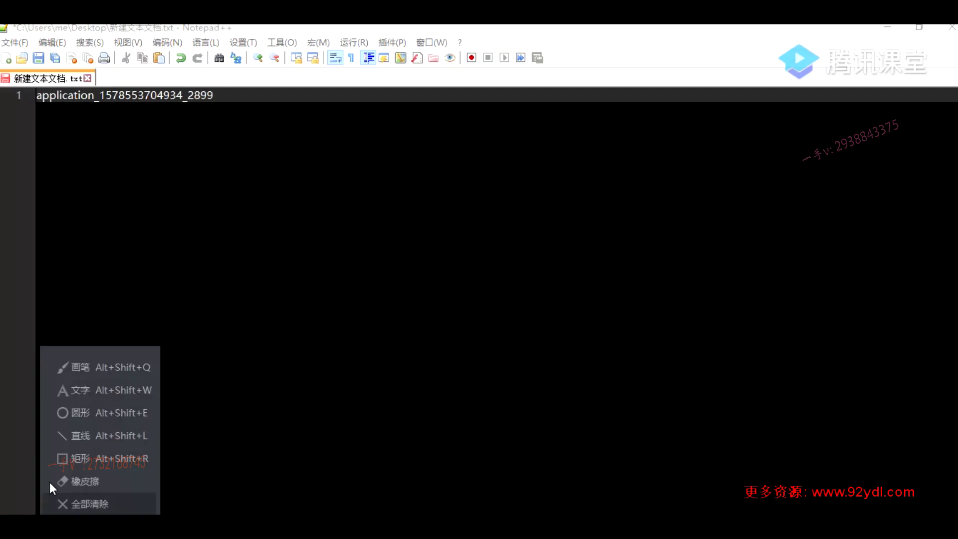
pyautogui.click(88, 370)
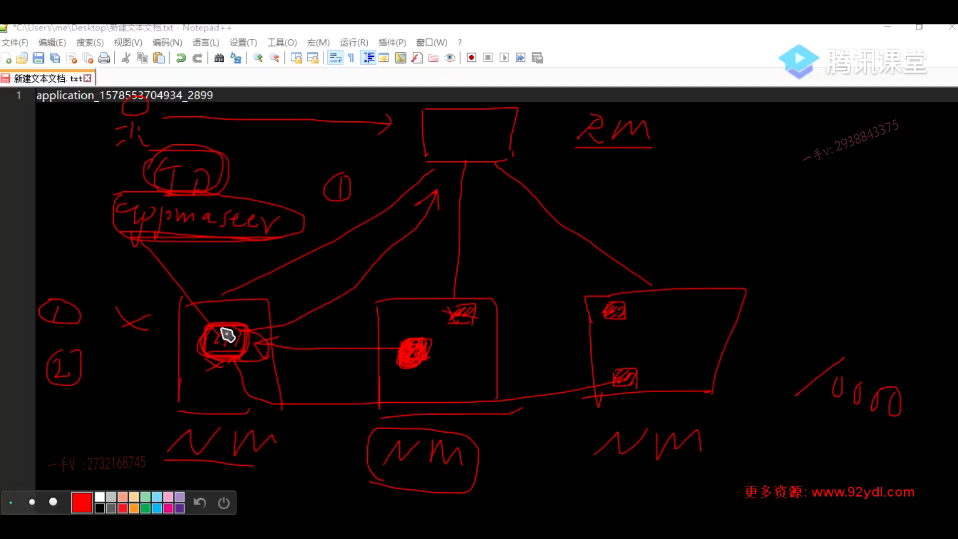
# Emphasise the YARN diagram with brush strokes on the RM and NM labels, the middle node, its container and the first node's arrow to the RM
pyautogui.moveTo(201, 417); pyautogui.dragTo(263, 416)
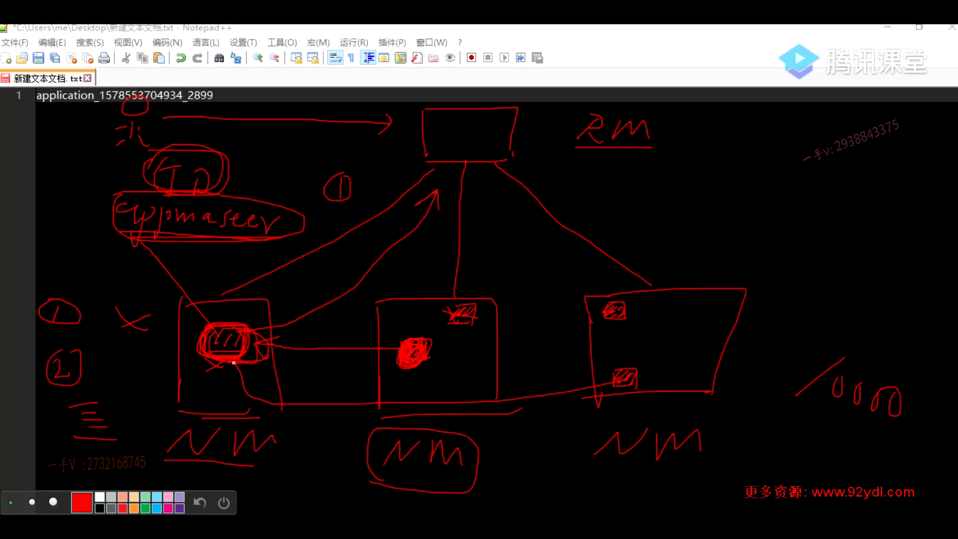
pyautogui.moveTo(248, 336)
pyautogui.mouseDown()
pyautogui.moveTo(364, 277)
pyautogui.moveTo(423, 205)
pyautogui.mouseUp()
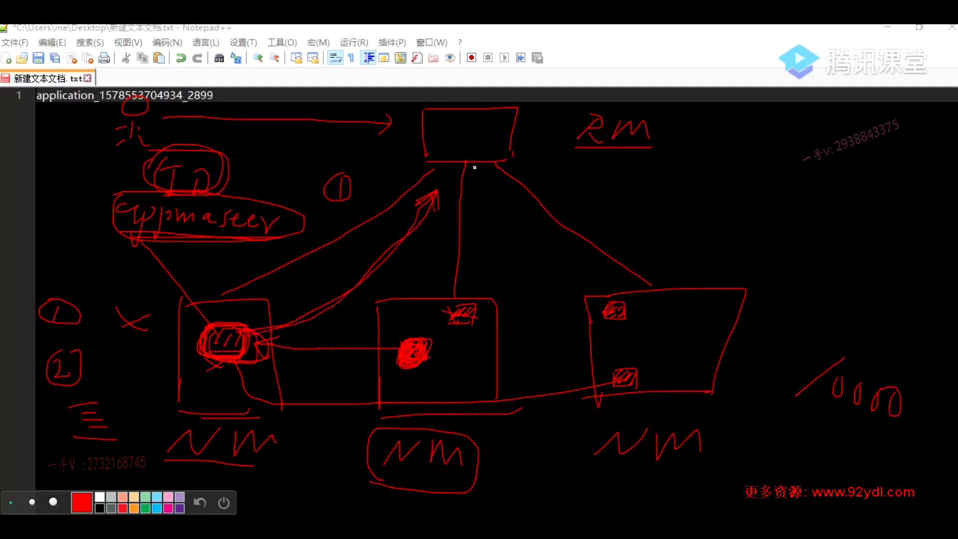
pyautogui.moveTo(379, 305)
pyautogui.mouseDown()
pyautogui.moveTo(481, 402)
pyautogui.moveTo(505, 391)
pyautogui.mouseUp()
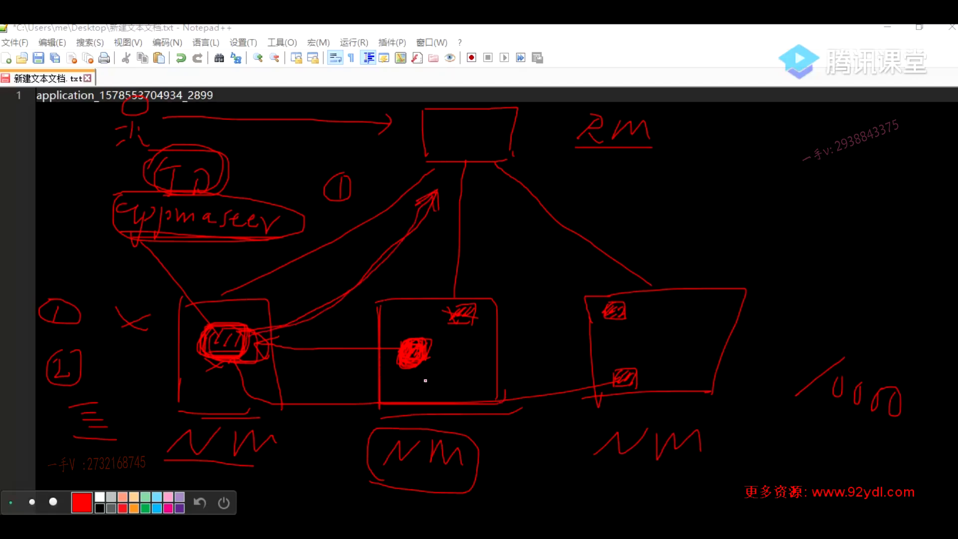
pyautogui.moveTo(439, 355); pyautogui.dragTo(421, 369)
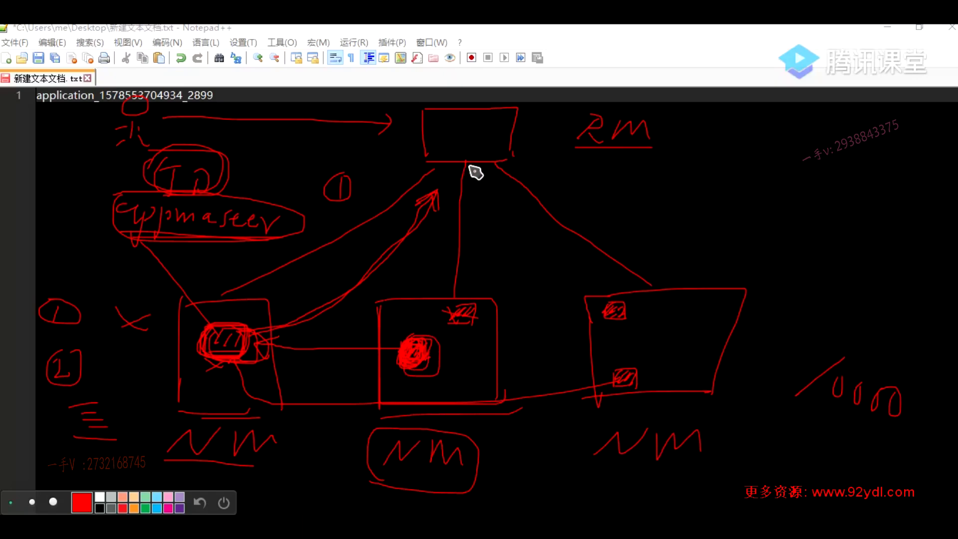
pyautogui.moveTo(394, 435); pyautogui.dragTo(452, 481)
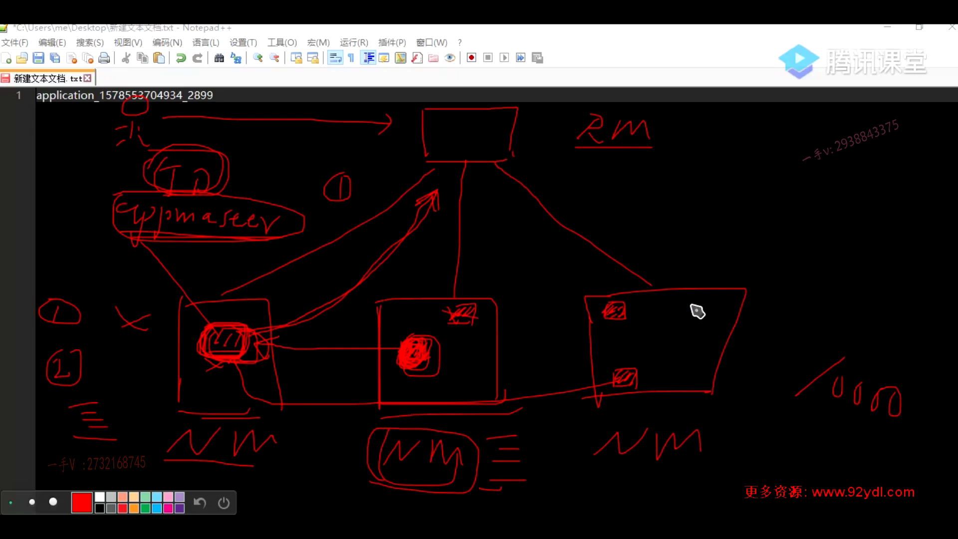
pyautogui.moveTo(611, 307); pyautogui.dragTo(608, 315)
pyautogui.moveTo(569, 153); pyautogui.dragTo(656, 152)
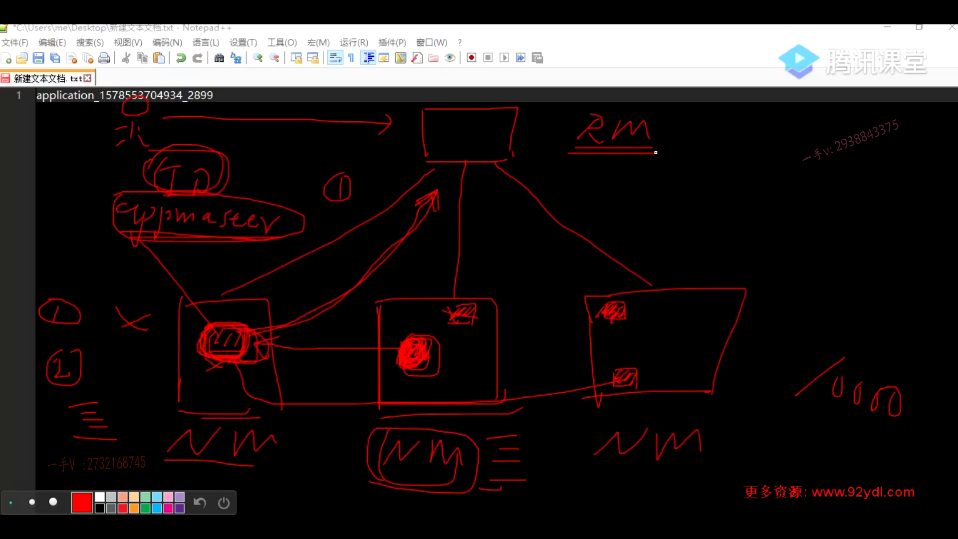
pyautogui.moveTo(600, 474); pyautogui.dragTo(699, 474)
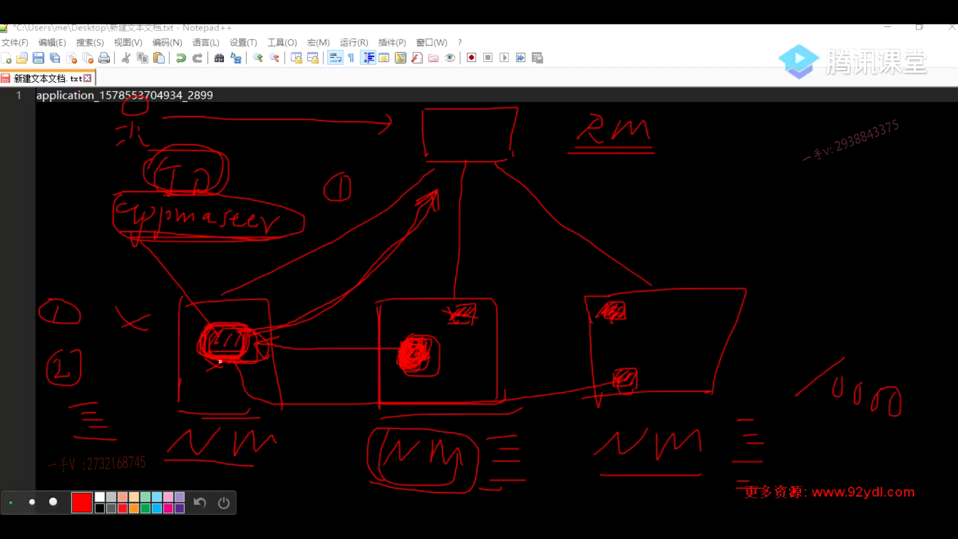
pyautogui.moveTo(278, 331); pyautogui.dragTo(436, 218)
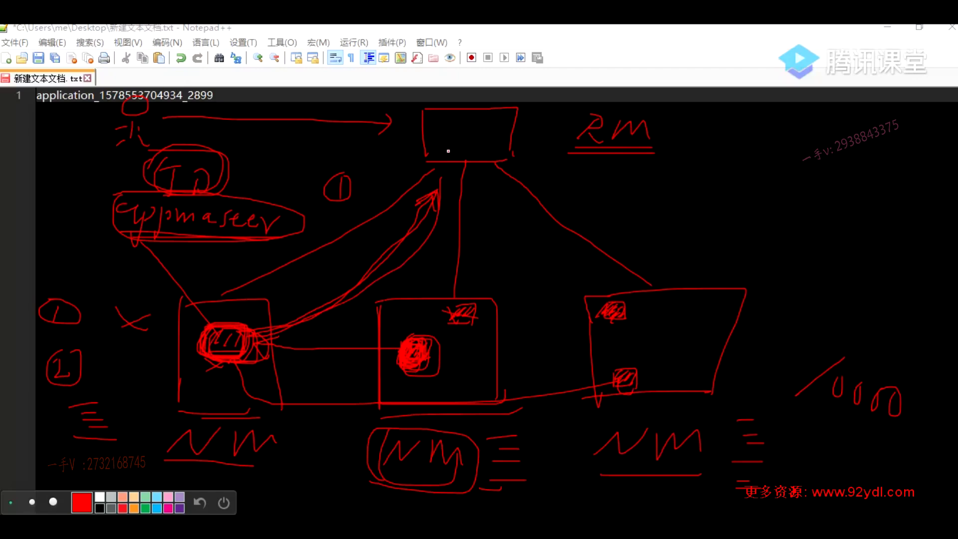
# Turn off the brush annotation, switch to Firefox and highlight the attempt ID on the YARN application page
pyautogui.rightClick(62, 381)
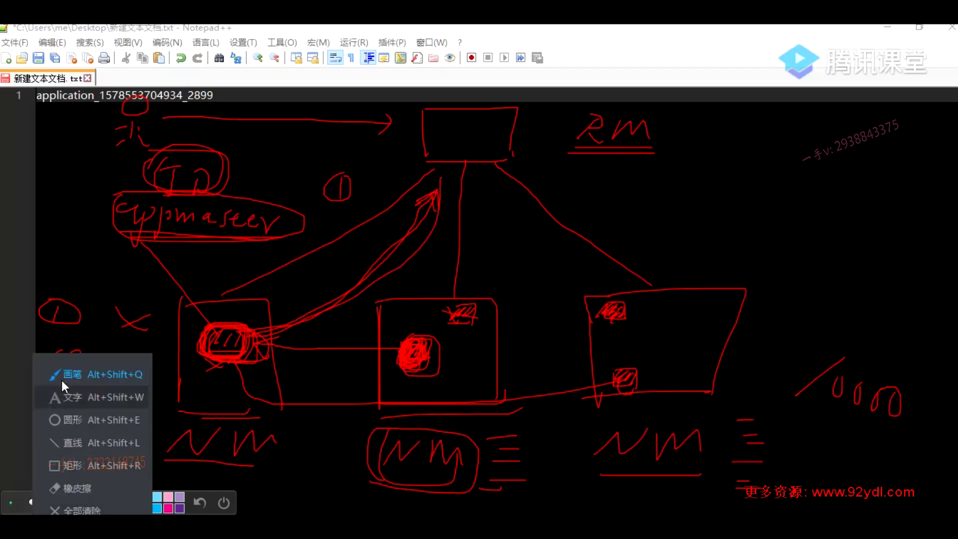
pyautogui.click(65, 367)
pyautogui.hotkey('alt', 'Tab')
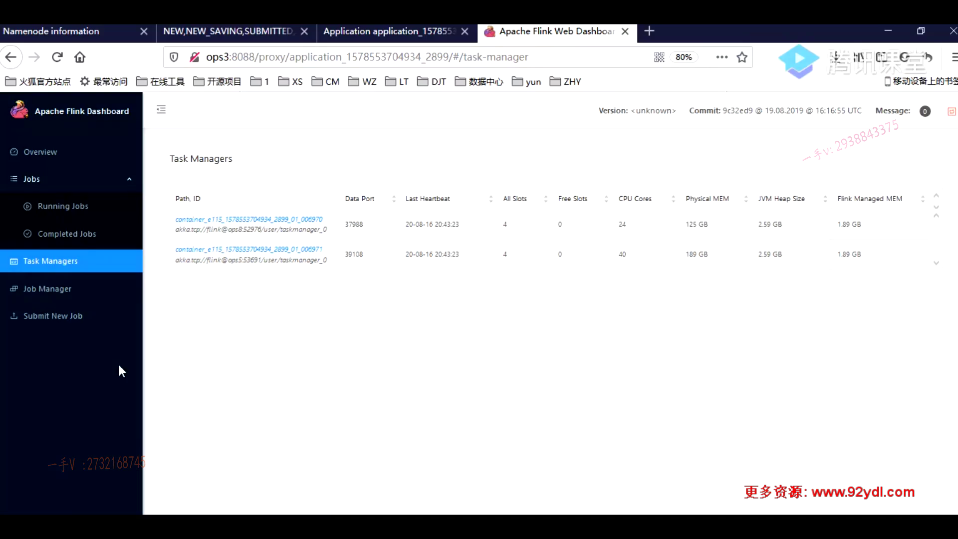
pyautogui.click(386, 34)
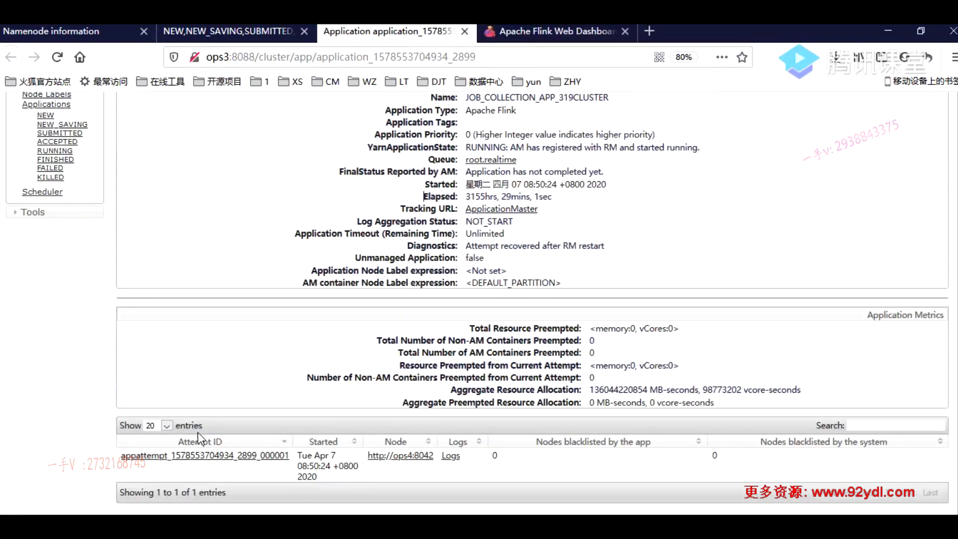
pyautogui.moveTo(121, 463); pyautogui.dragTo(299, 468)
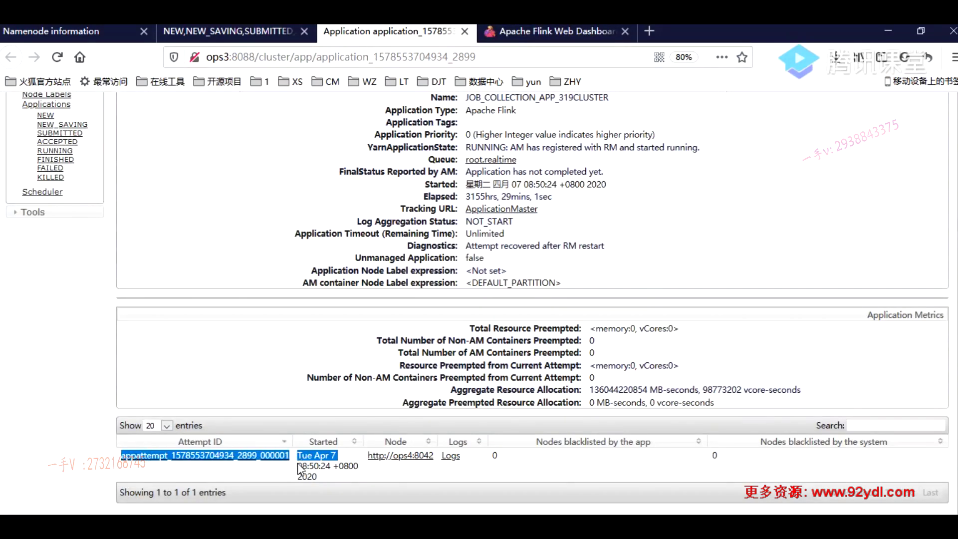
pyautogui.click(248, 33)
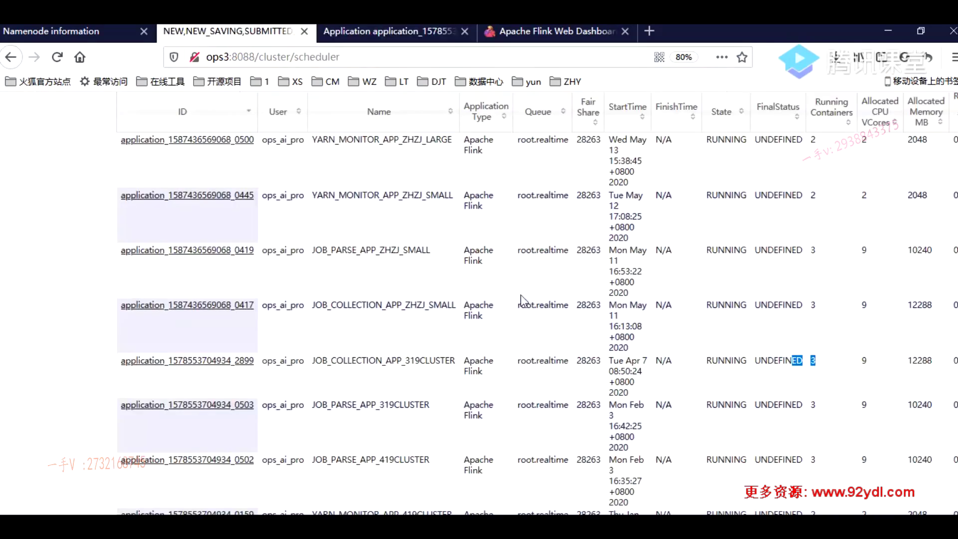
pyautogui.moveTo(118, 368); pyautogui.dragTo(319, 363)
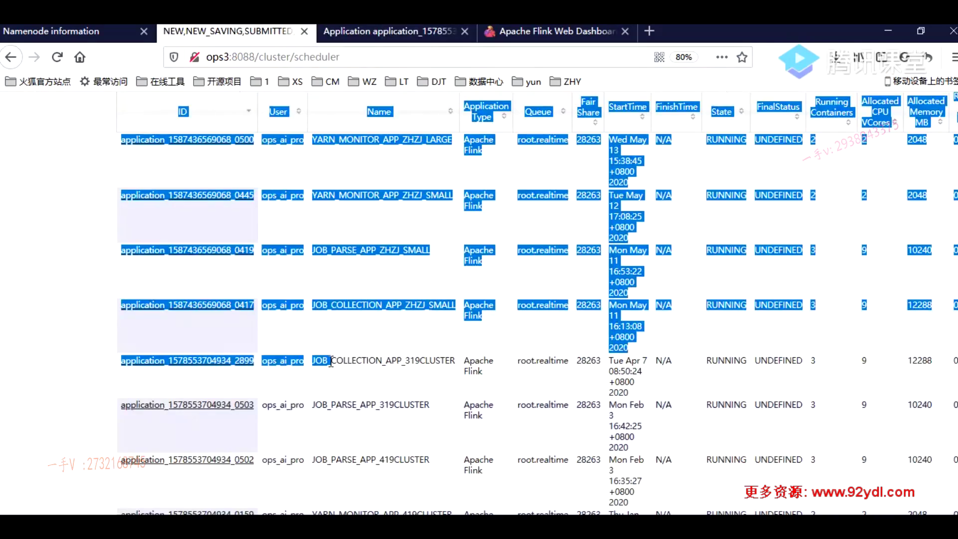
pyautogui.click(288, 378)
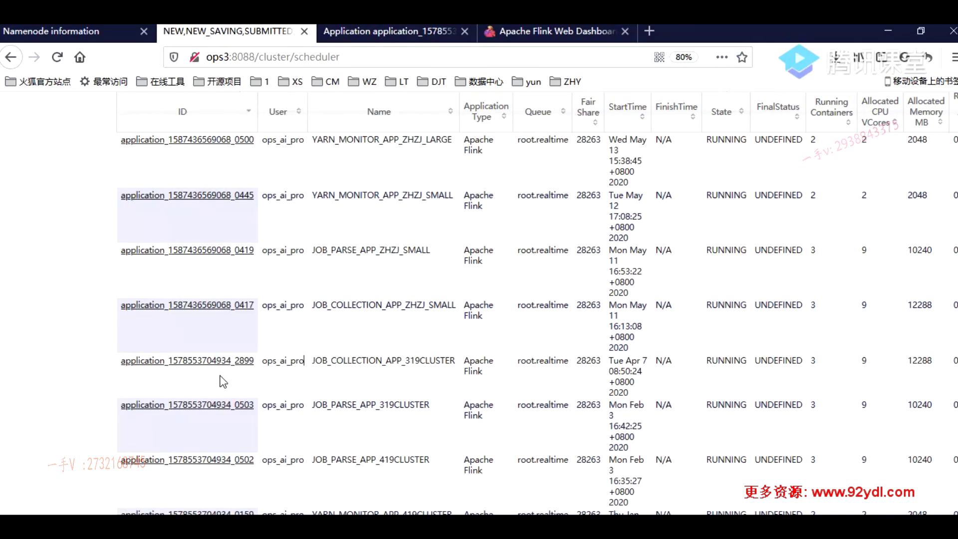
pyautogui.click(416, 32)
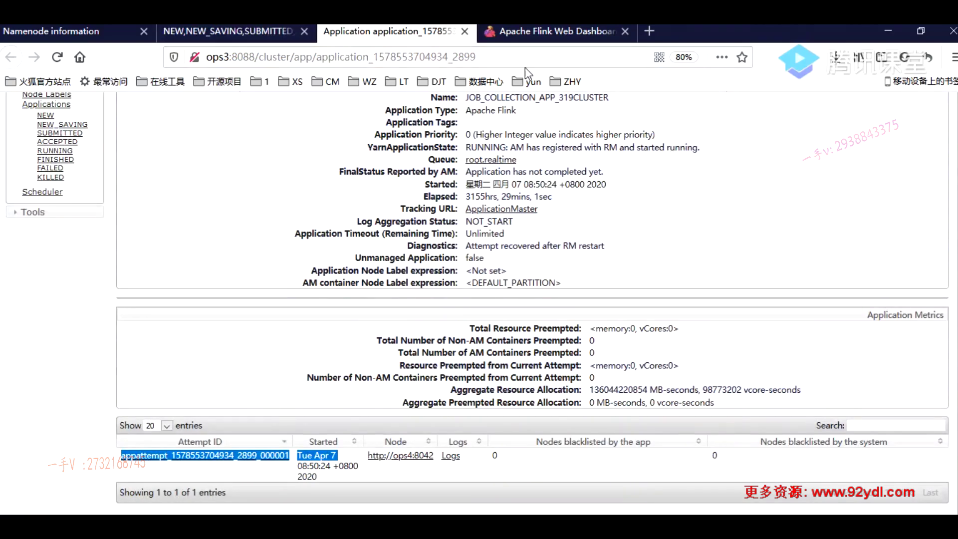
pyautogui.click(535, 33)
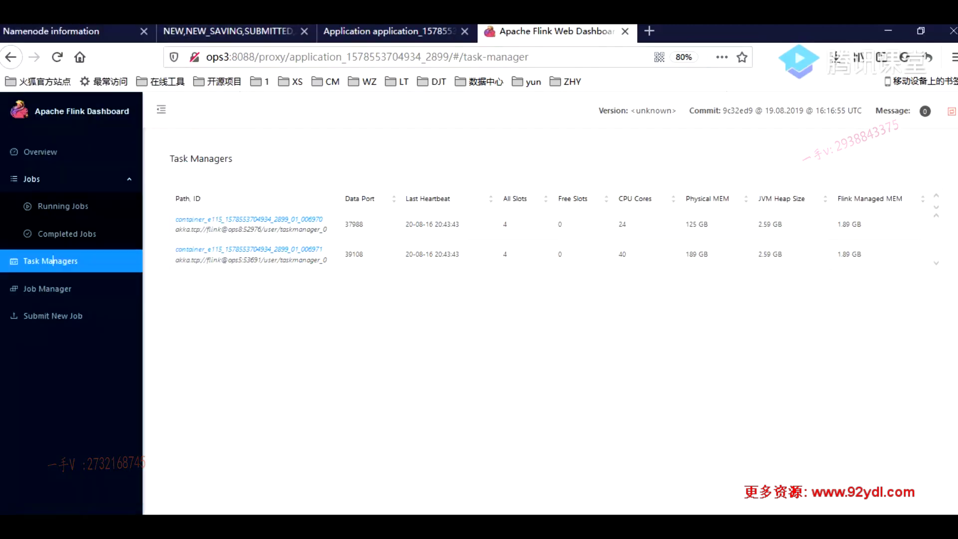
# Bring back the brush diagram, mark the first node's container again over Notepad++, and hide the drawing
pyautogui.click(100, 369)
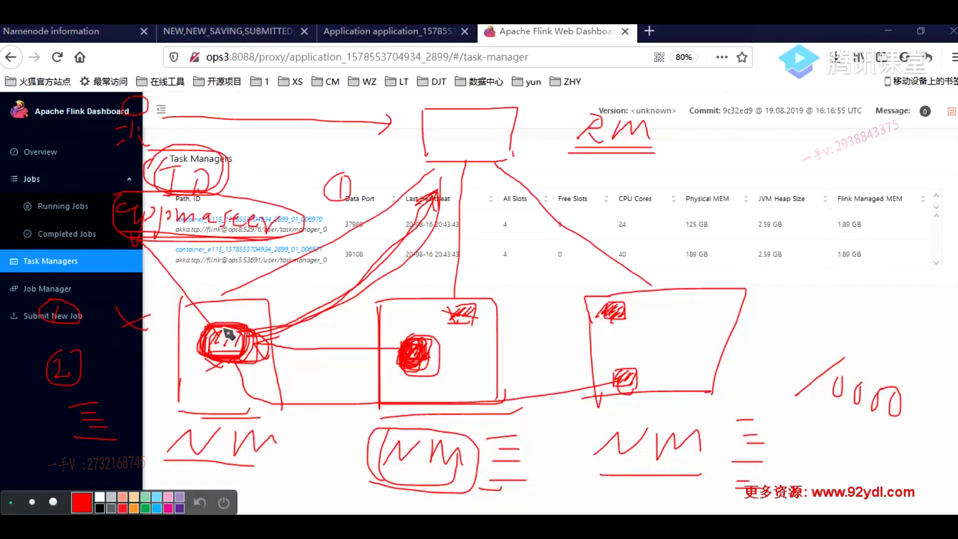
pyautogui.hotkey('alt', 'Tab')
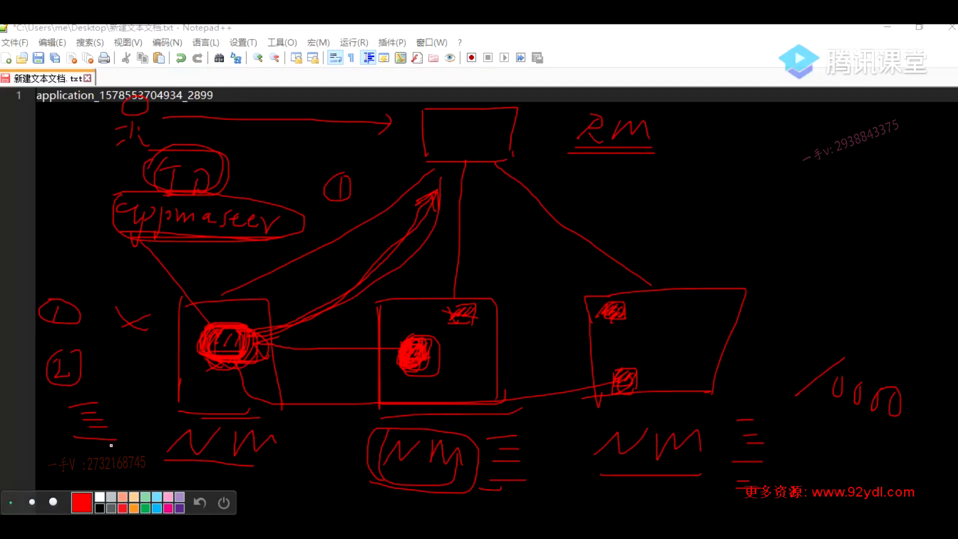
pyautogui.rightClick(47, 349)
pyautogui.click(72, 382)
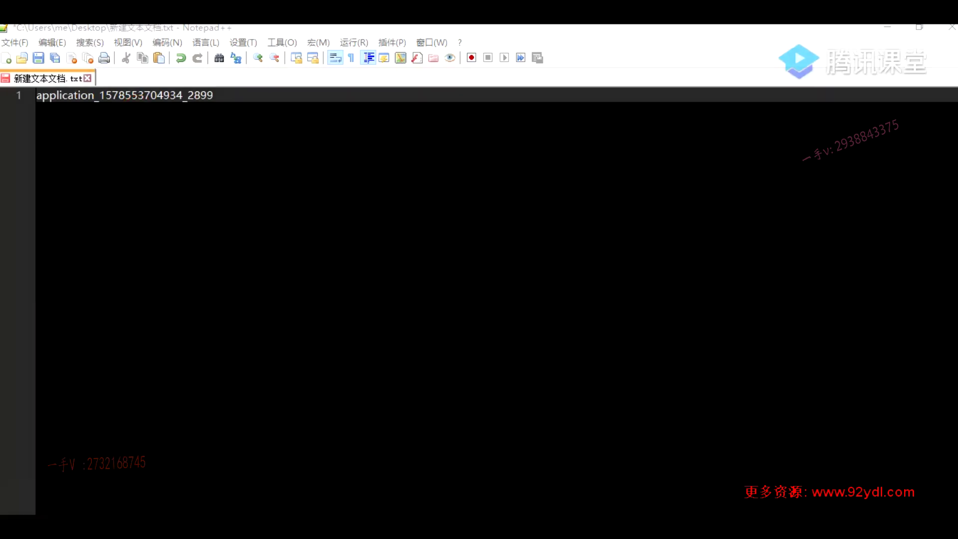
# Revisit the YARN application page in Firefox, switch to the WPS document and highlight "application" in the yarn application [options] syntax
pyautogui.hotkey('alt', 'Tab')
pyautogui.click(379, 31)
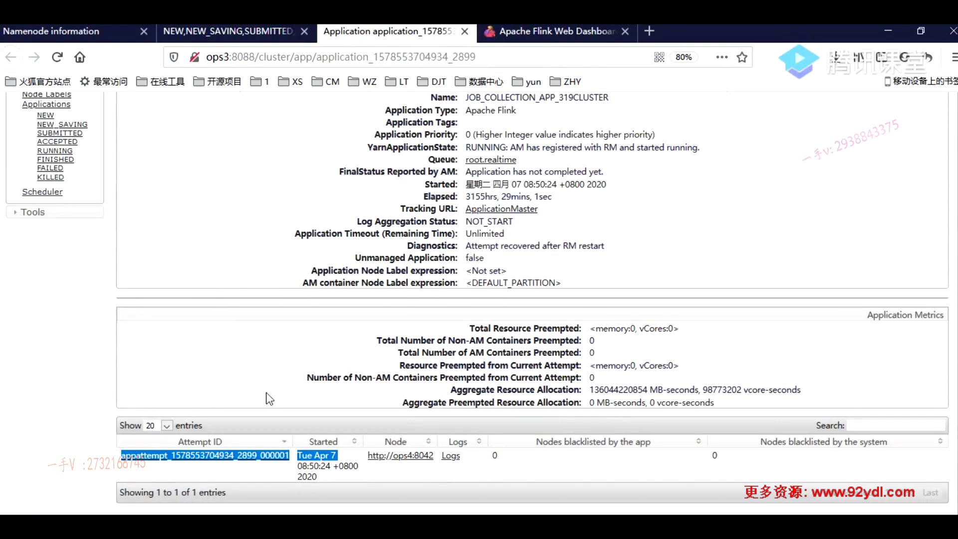
pyautogui.hotkey('alt', 'Tab')
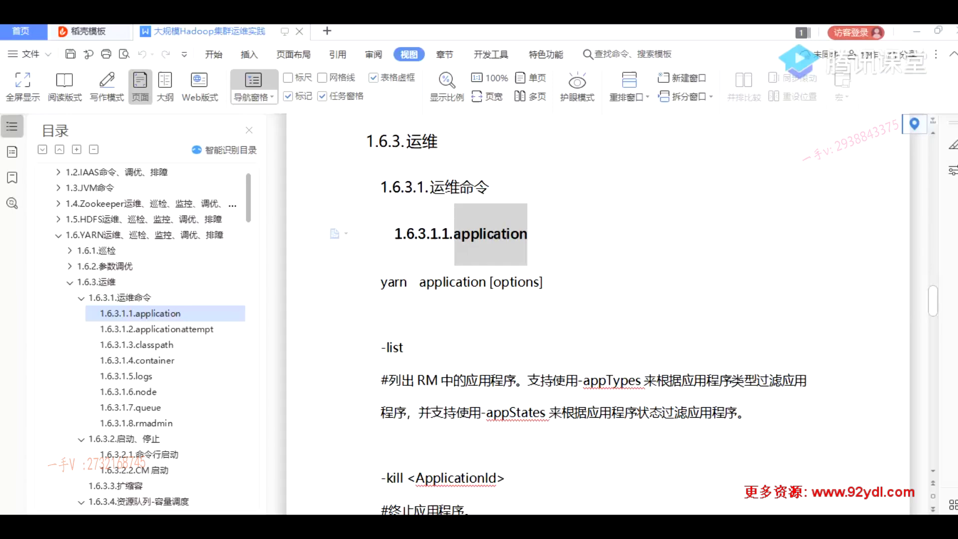
pyautogui.doubleClick(450, 275)
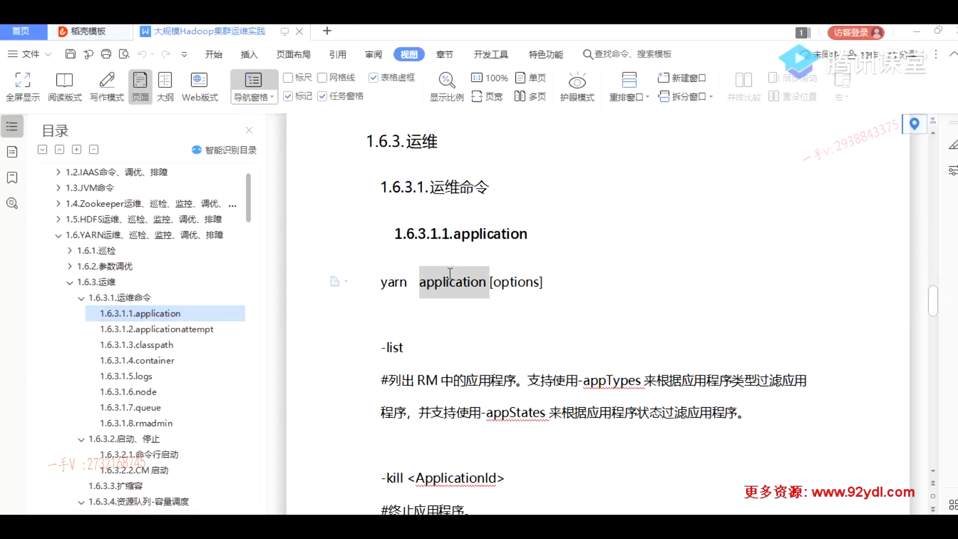
# Go through the -list, -kill and -status options of yarn application in the notes, highlighting "kill" and "status"
pyautogui.click(401, 348)
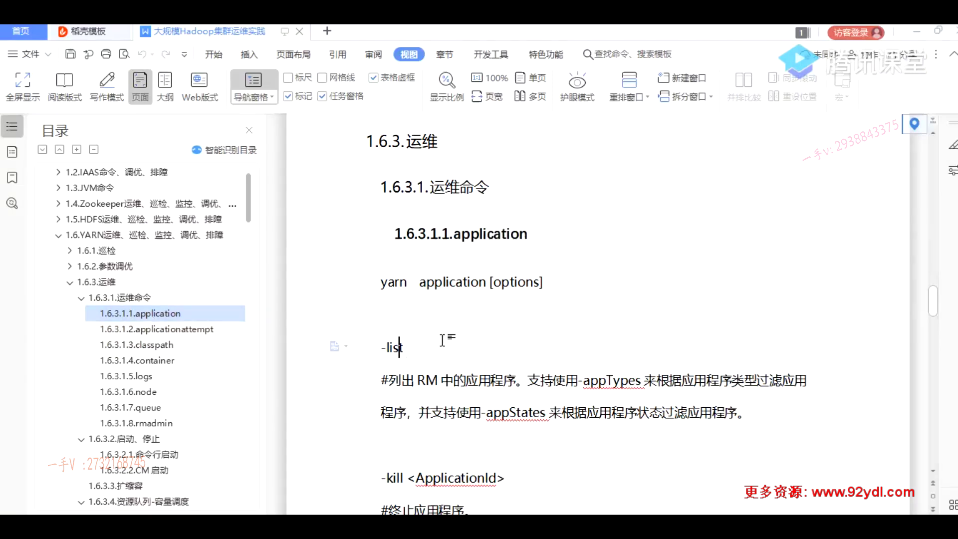
pyautogui.scroll(-2, 469, 323)
pyautogui.scroll(-1, 468, 323)
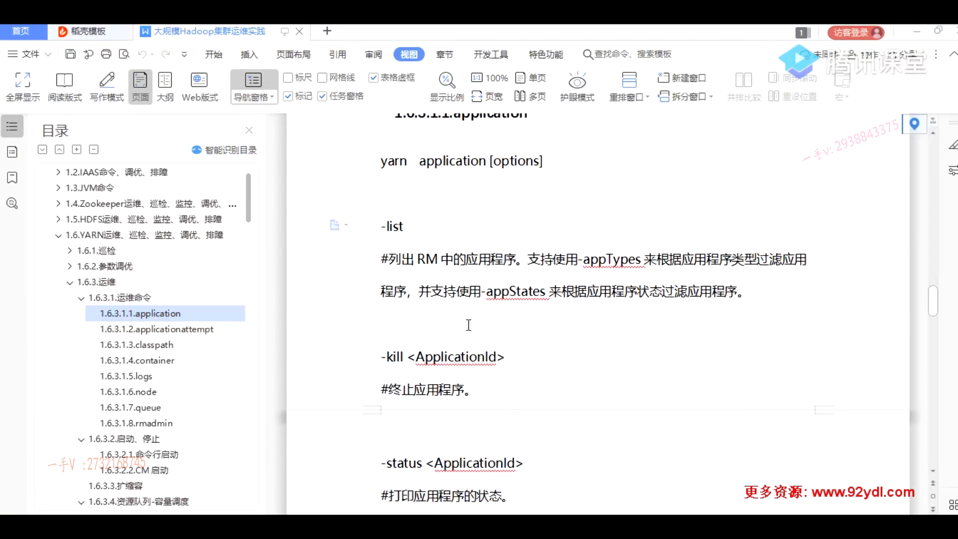
pyautogui.scroll(-2, 468, 325)
pyautogui.doubleClick(395, 278)
pyautogui.scroll(-3, 505, 327)
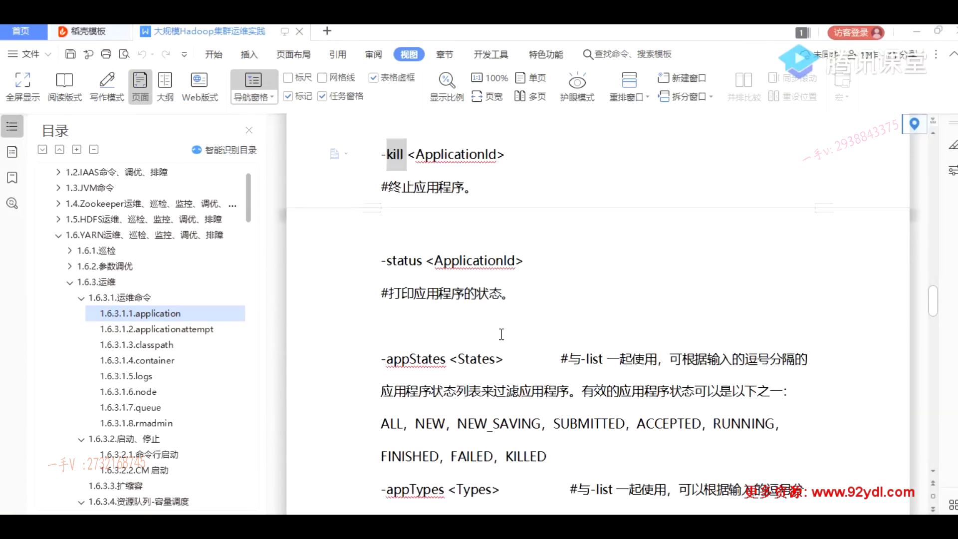
pyautogui.doubleClick(390, 268)
# Highlight the -appStates paragraph, clear the selection and go back to the yarn application [options] syntax
pyautogui.tripleClick(575, 345)
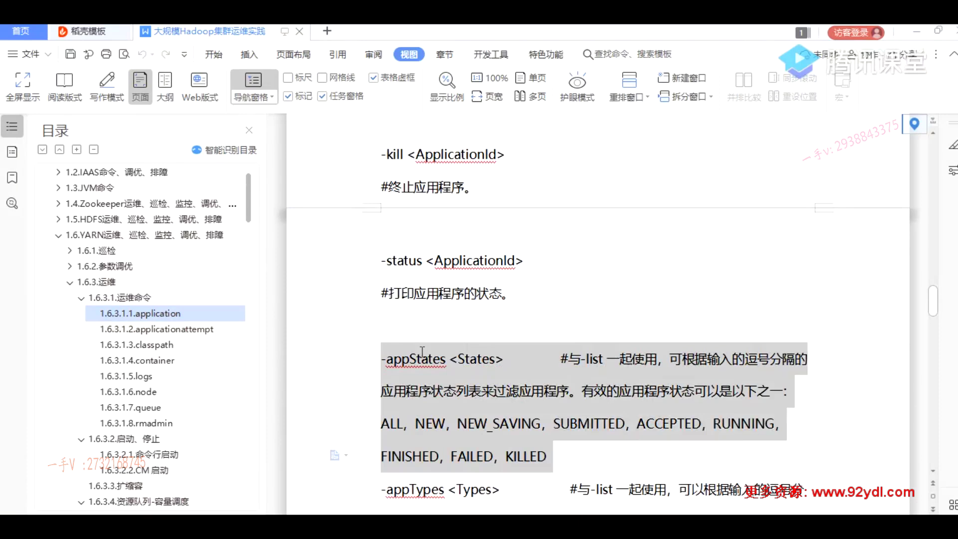
pyautogui.click(575, 333)
pyautogui.scroll(-5, 574, 330)
pyautogui.scroll(8, 571, 328)
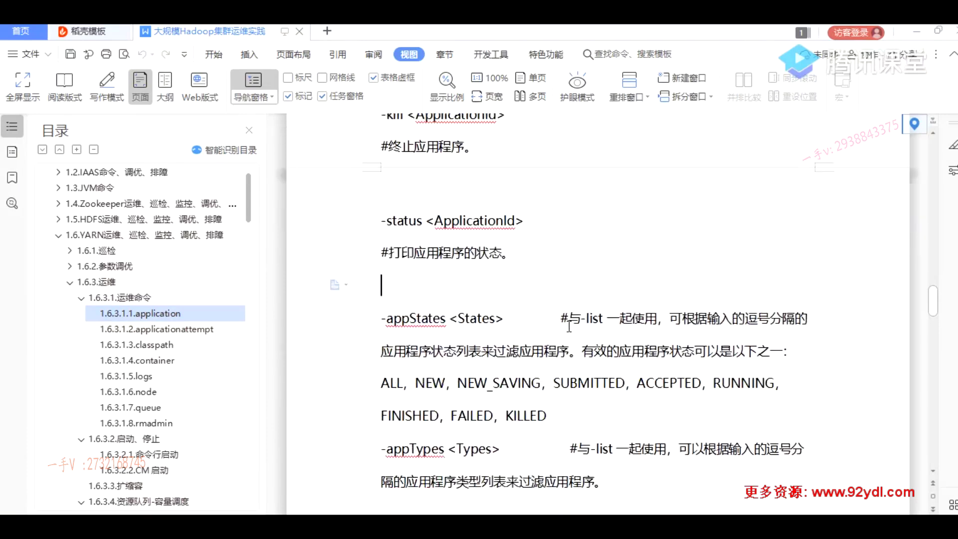
pyautogui.scroll(3, 569, 326)
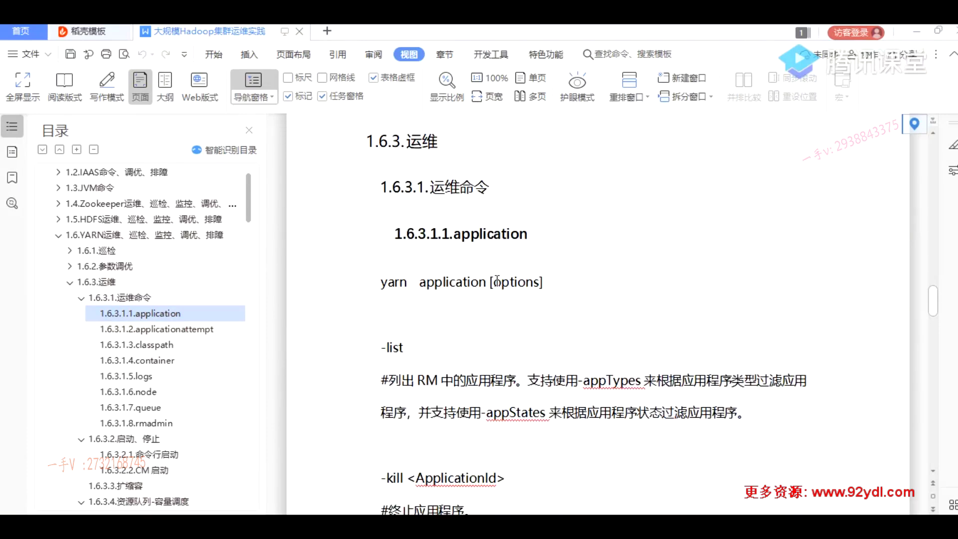
# Switch to the remote terminal session on ops4 and run yarn application -list
pyautogui.hotkey('alt', 'Tab')
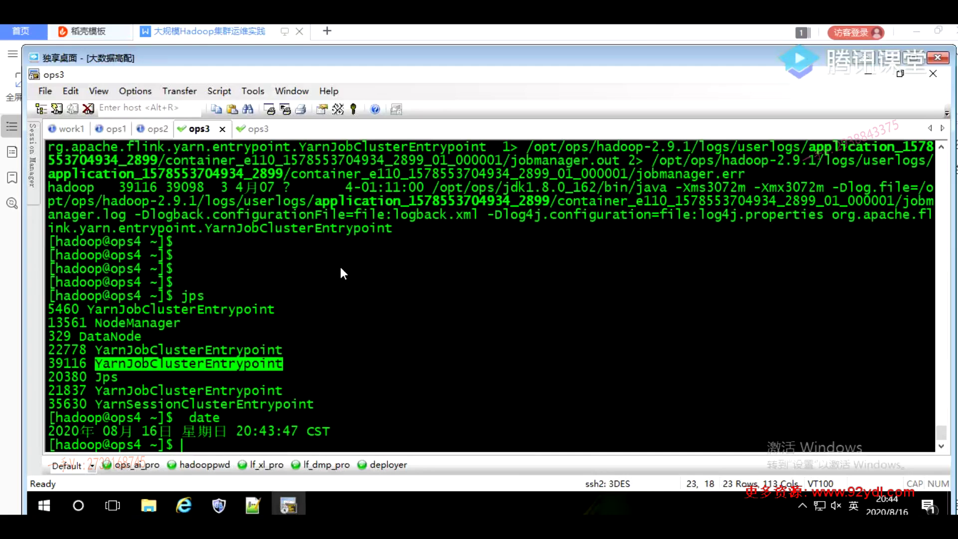
pyautogui.press('Return')
pyautogui.press('Return')
pyautogui.write('yar')
pyautogui.write('n alli')
pyautogui.press('BackSpace')
pyautogui.press('BackSpace')
pyautogui.press('BackSpace')
pyautogui.write('applica')
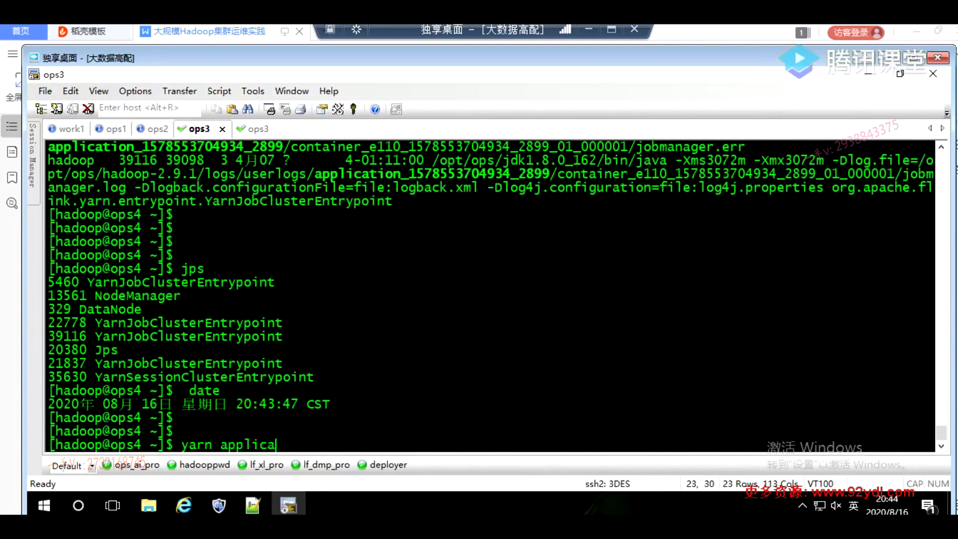
pyautogui.write('tion -list')
pyautogui.press('Return')
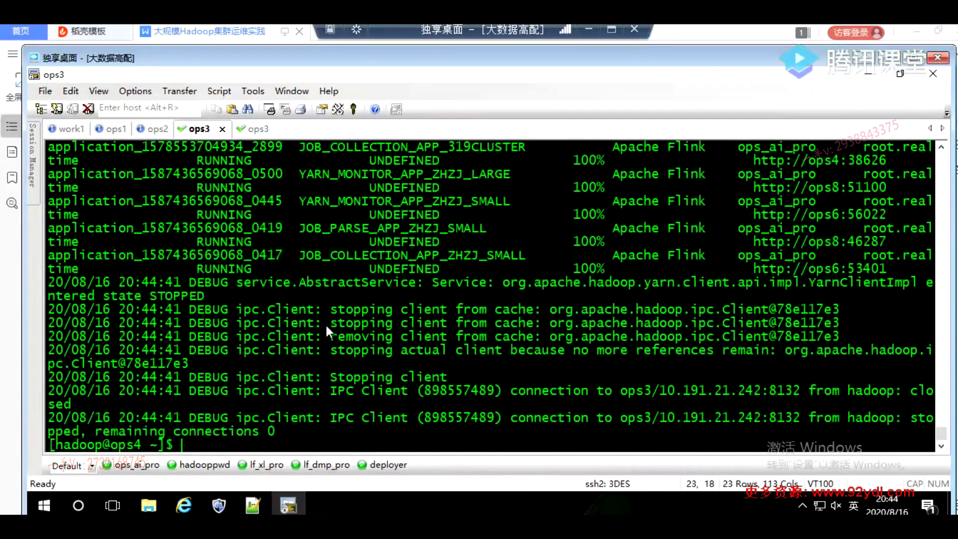
pyautogui.scroll(12, 326, 324)
pyautogui.scroll(-6, 325, 326)
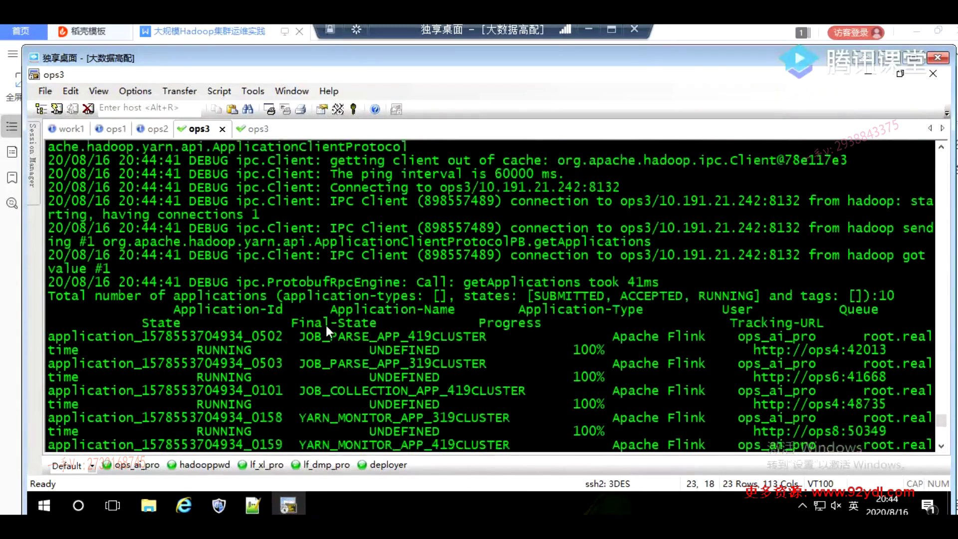
pyautogui.doubleClick(265, 285)
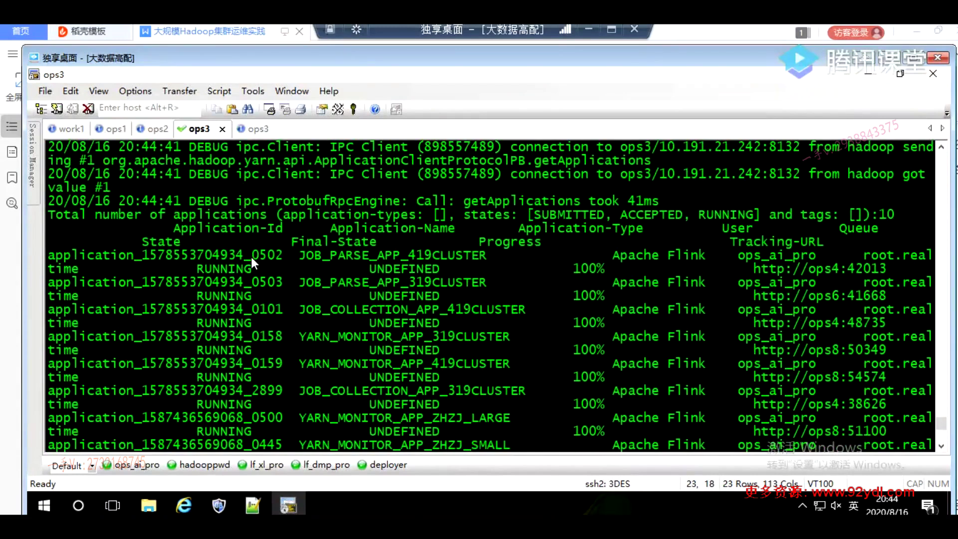
pyautogui.doubleClick(251, 256)
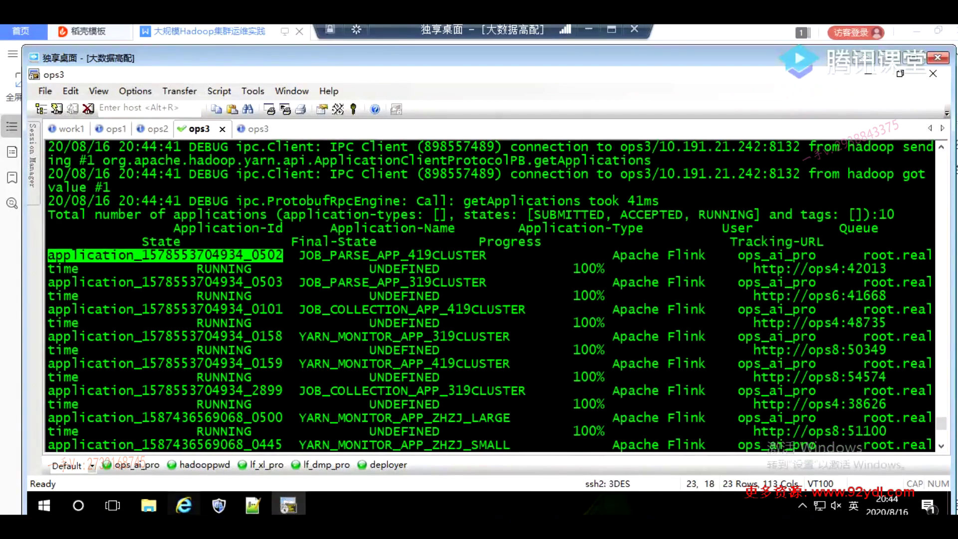
# Switch to Firefox, open the YARN Scheduler page and look through its application list for comparison
pyautogui.click(184, 504)
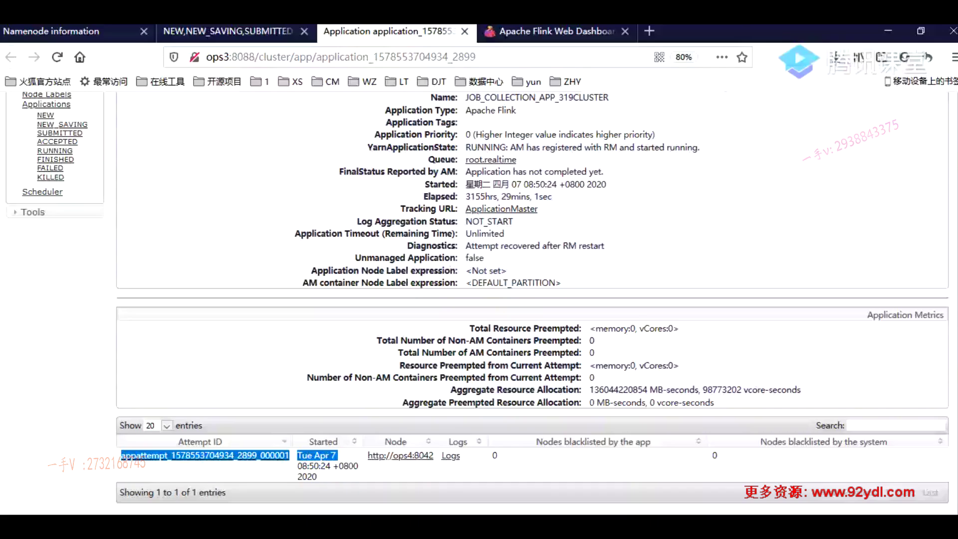
pyautogui.click(43, 192)
pyautogui.scroll(-2, 219, 277)
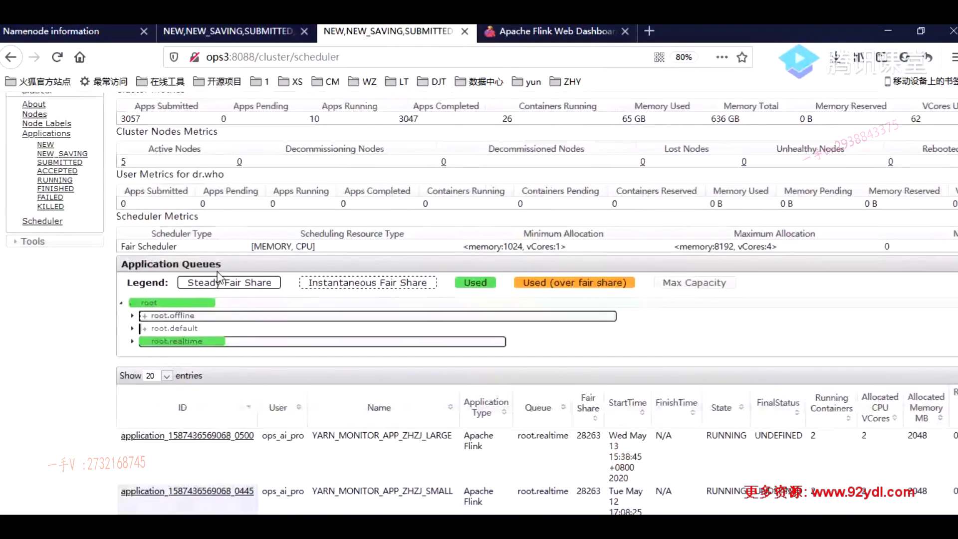
pyautogui.scroll(-3, 218, 276)
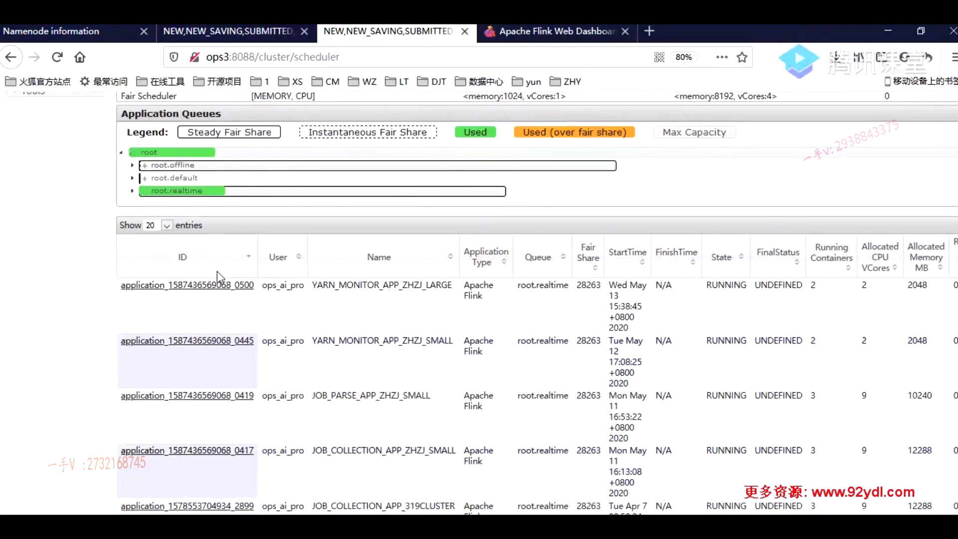
pyautogui.scroll(-3, 218, 276)
pyautogui.scroll(-3, 220, 277)
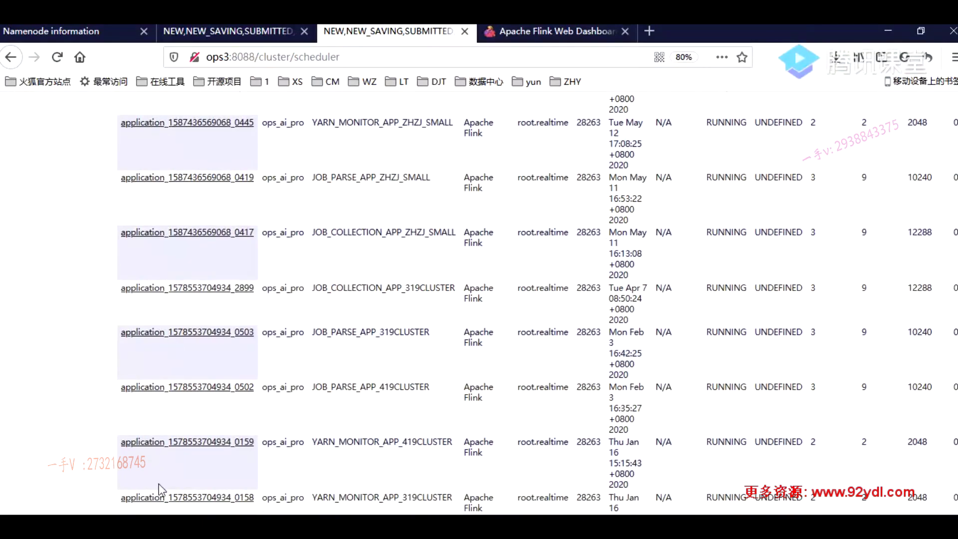
# Return to the WPS document and highlight "status" in the -status <ApplicationId> option
pyautogui.click(199, 524)
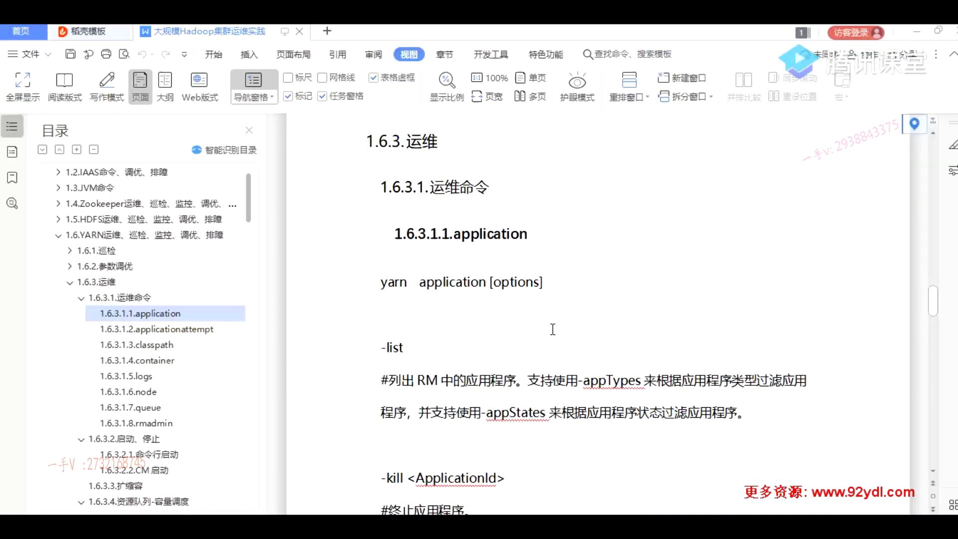
pyautogui.scroll(-3, 552, 329)
pyautogui.scroll(-2, 546, 336)
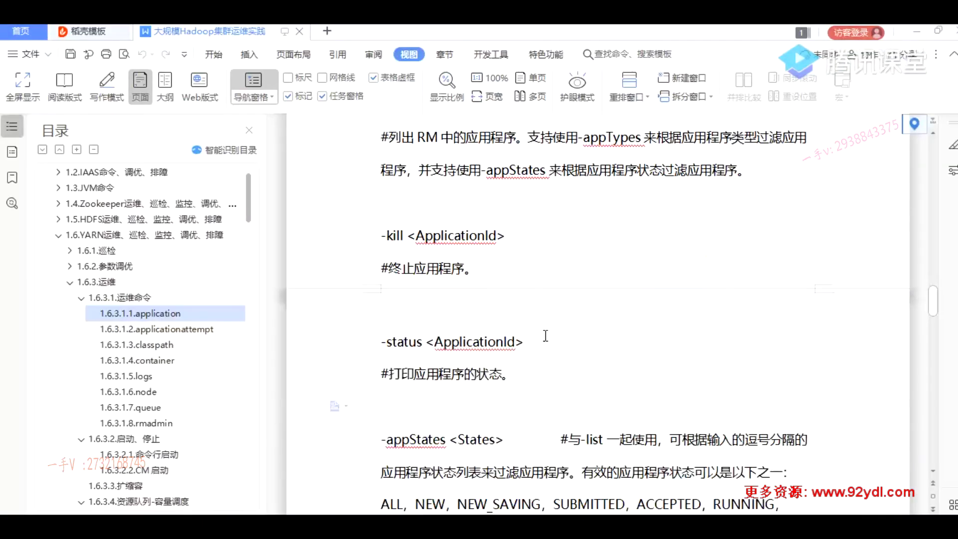
pyautogui.doubleClick(415, 343)
pyautogui.scroll(-2, 610, 408)
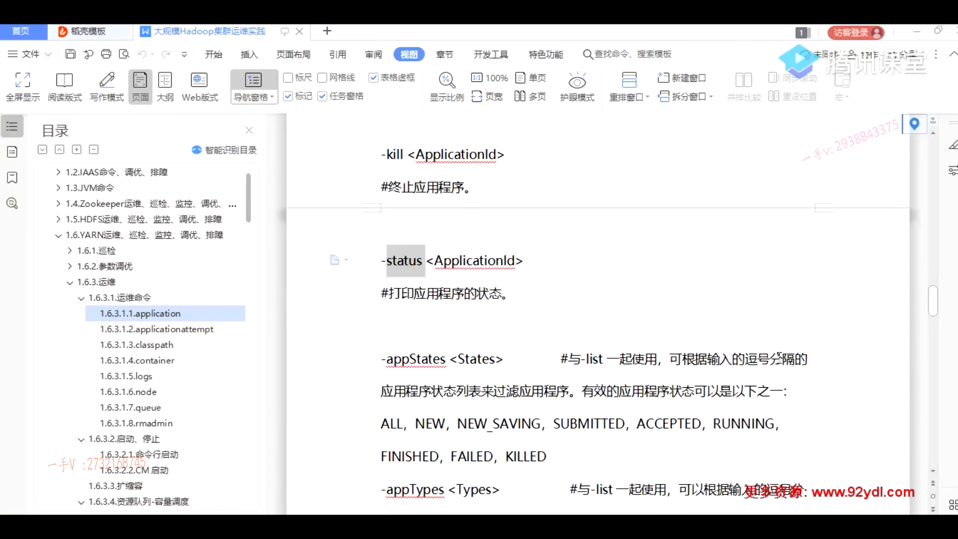
# Highlight the valid -appStates values in the notes, starting with ALL and NEW, and clear the selection
pyautogui.scroll(-3, 779, 356)
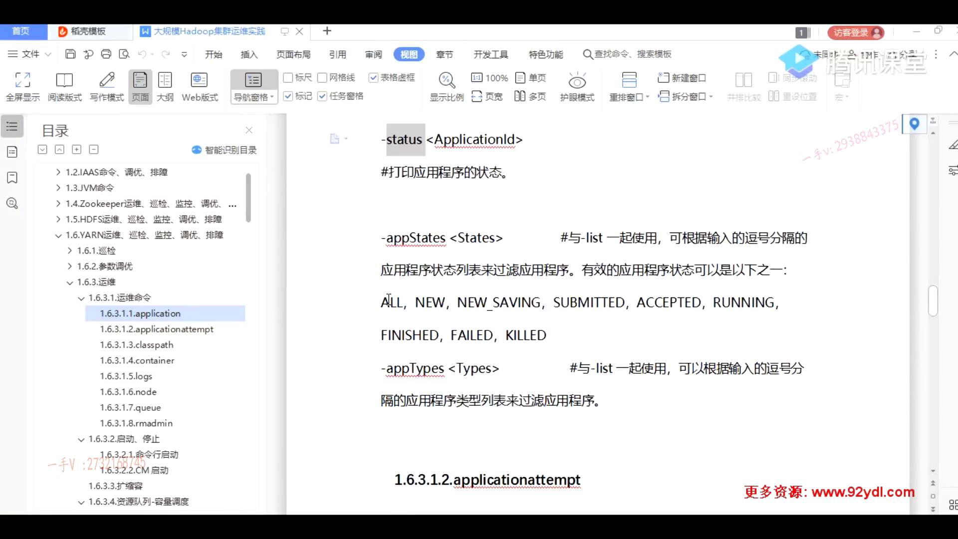
pyautogui.doubleClick(389, 302)
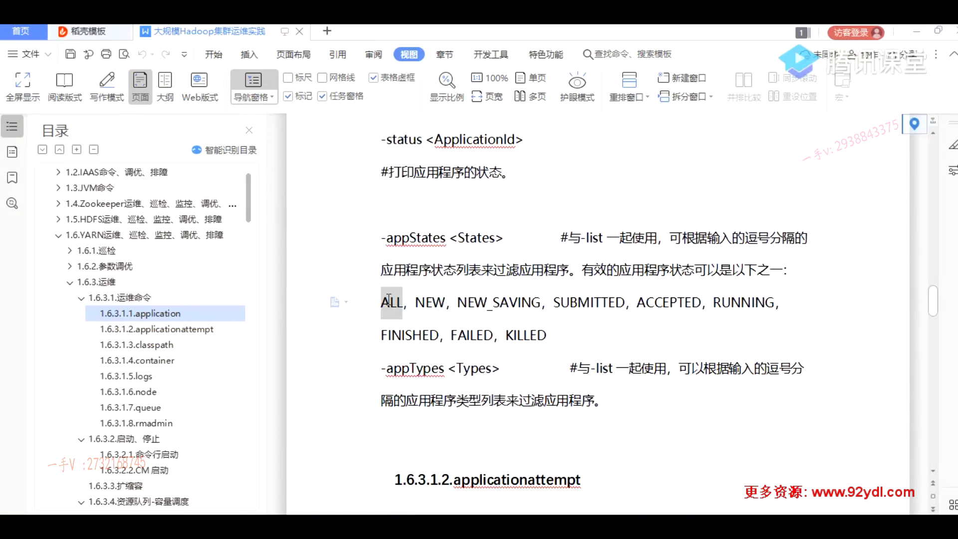
pyautogui.doubleClick(428, 302)
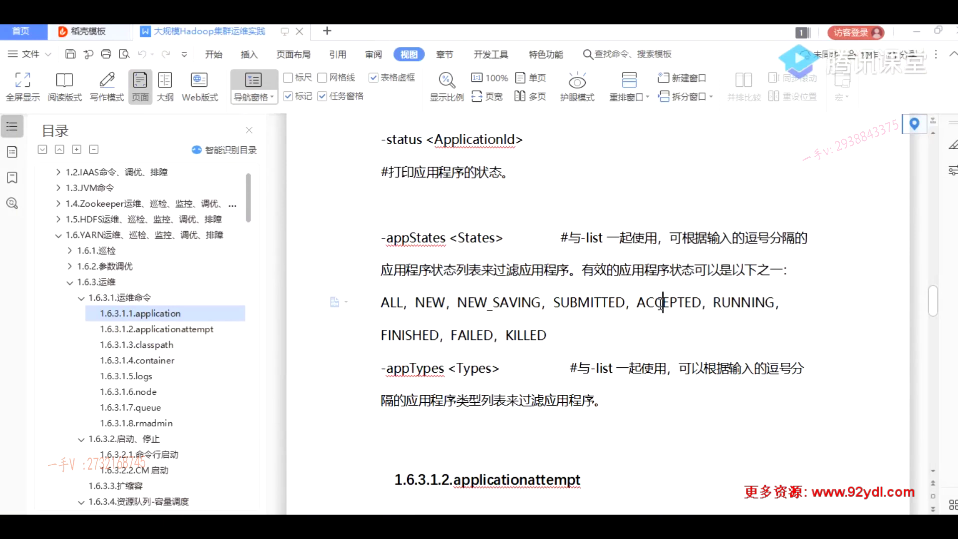
pyautogui.moveTo(547, 371); pyautogui.dragTo(386, 283)
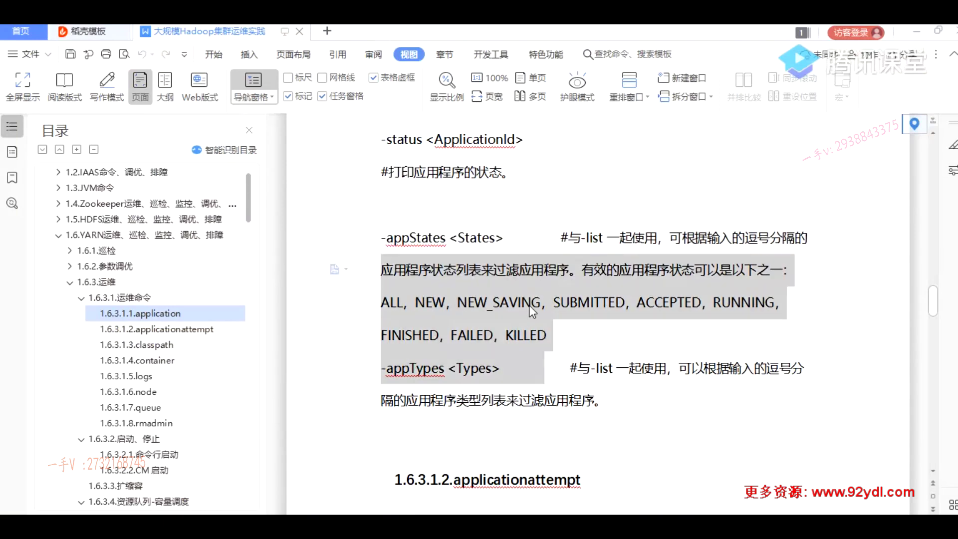
pyautogui.click(538, 335)
pyautogui.hotkey('alt', 'Tab')
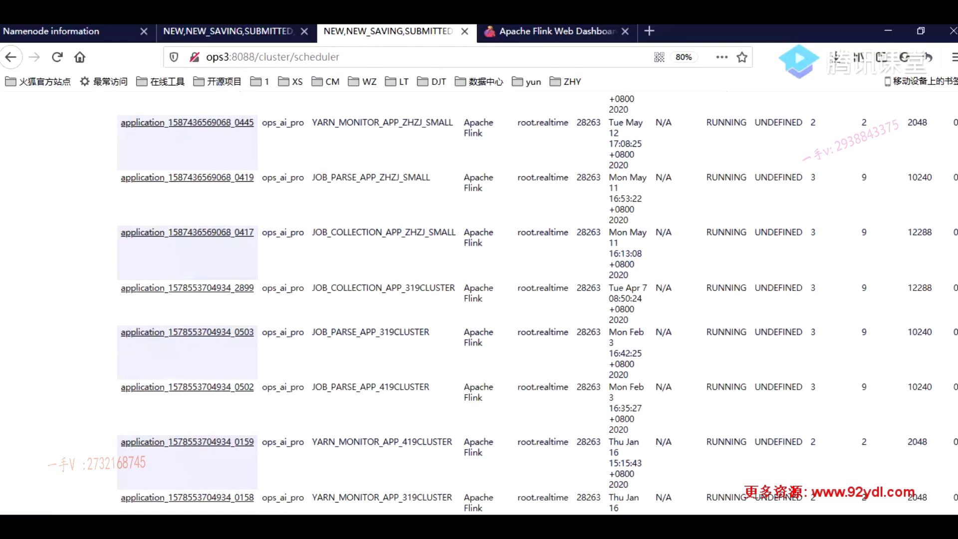
pyautogui.scroll(5, 578, 338)
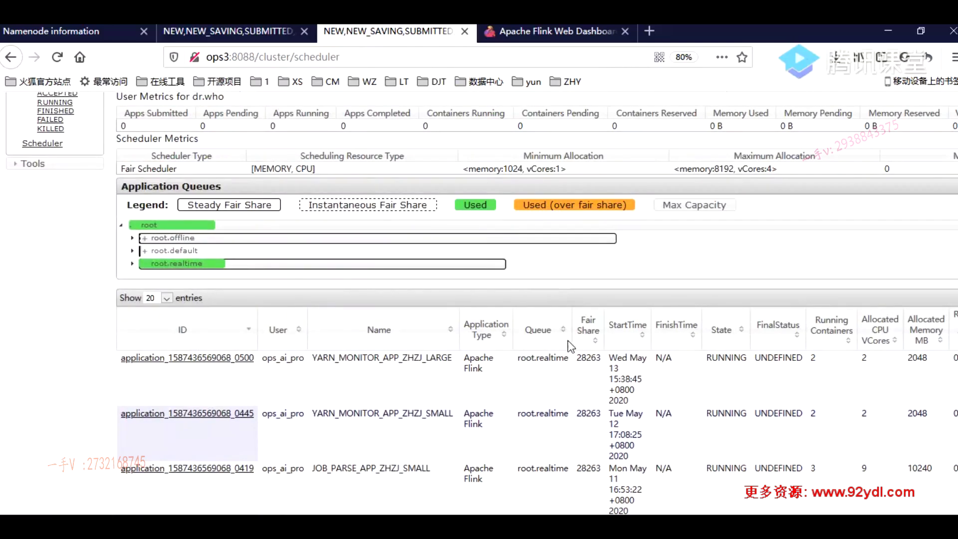
pyautogui.doubleClick(724, 357)
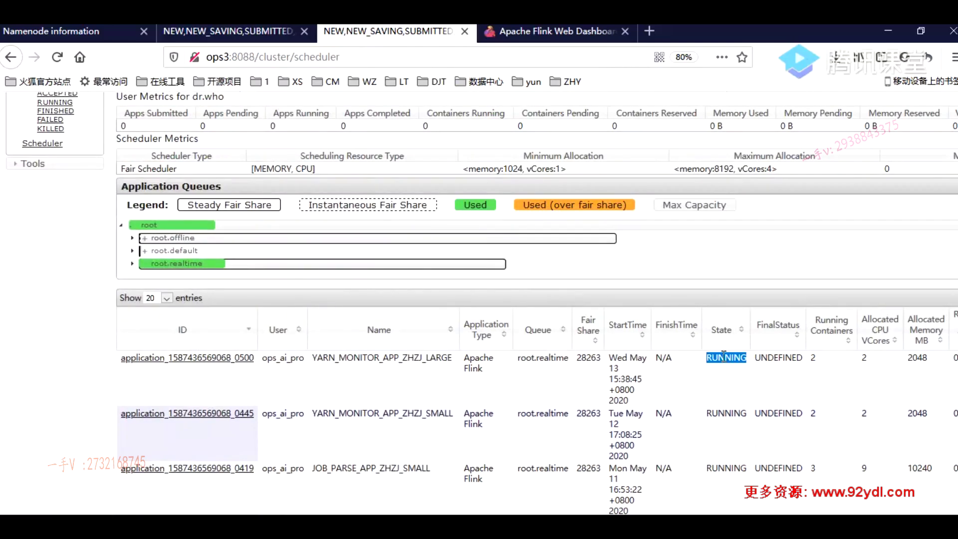
# View the cluster's applications filtered by the NEW state and by the NEW_SAVING state
pyautogui.scroll(3, 57, 232)
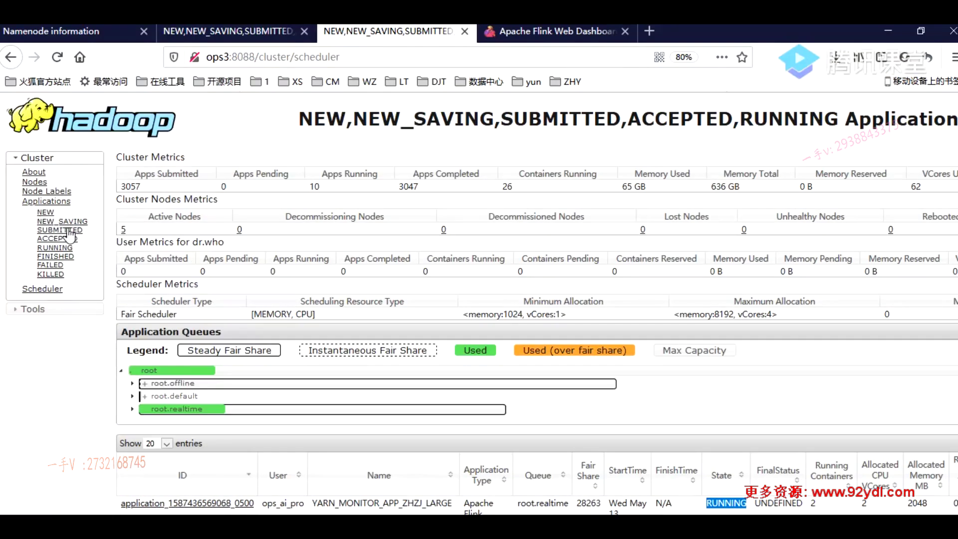
pyautogui.click(51, 213)
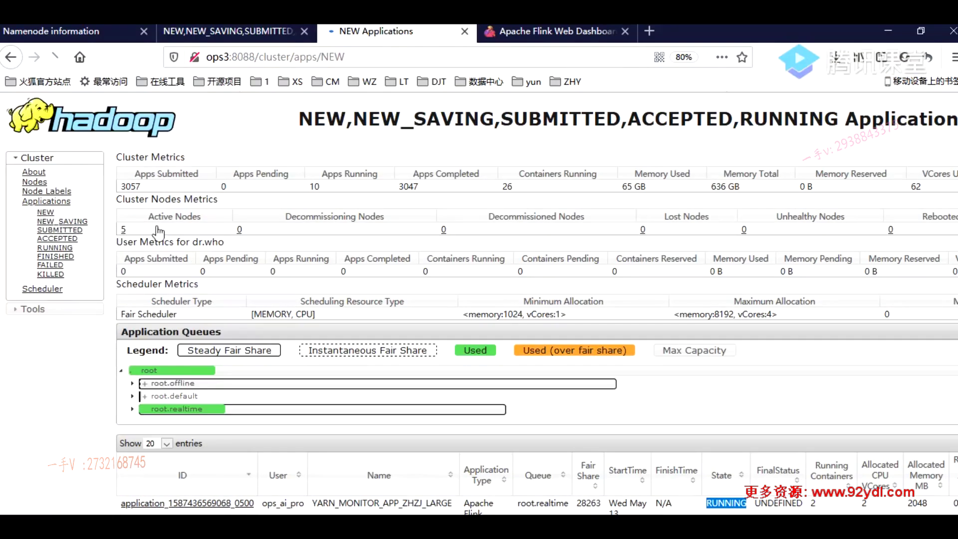
pyautogui.click(75, 221)
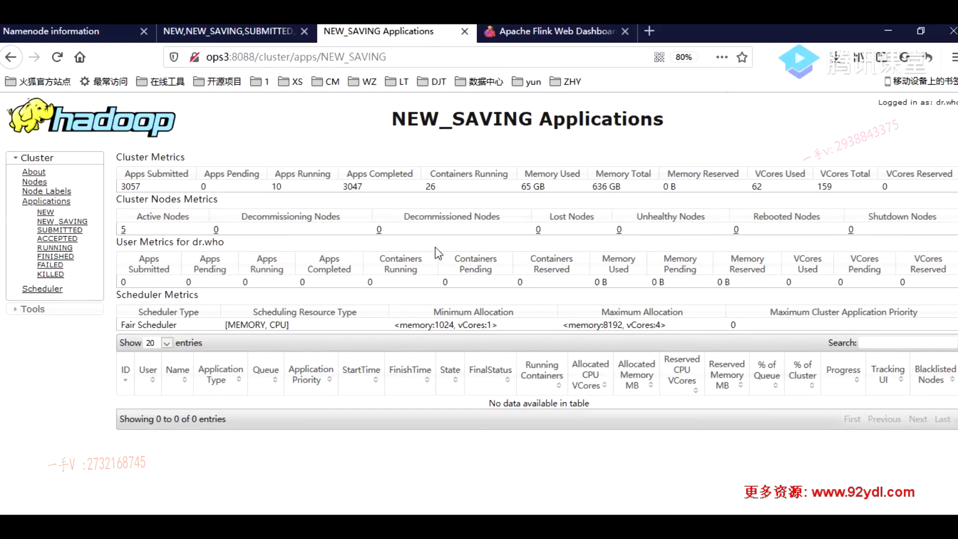
# Return to the WPS document and highlight "applicationattempt" in the 1.6.3.1.2 heading
pyautogui.hotkey('alt', 'Tab')
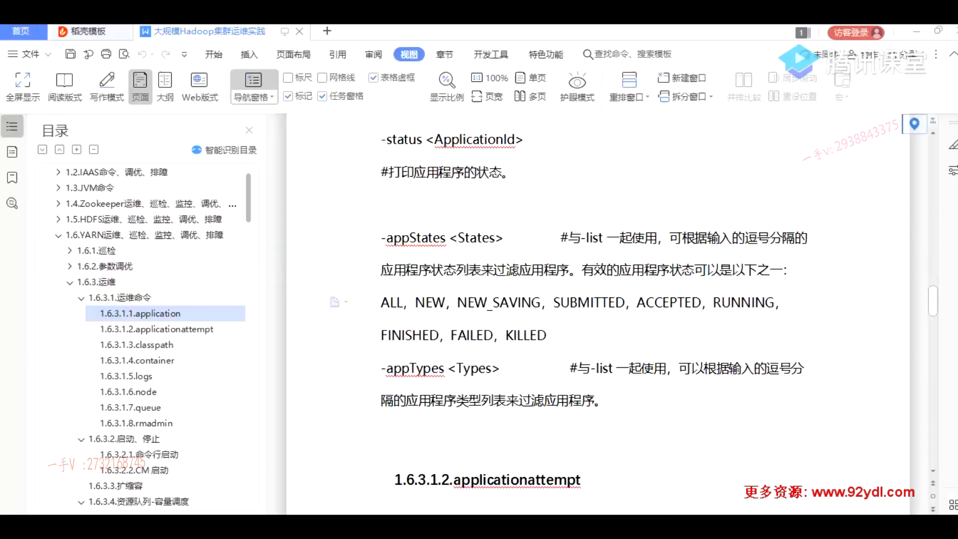
pyautogui.scroll(-5, 483, 353)
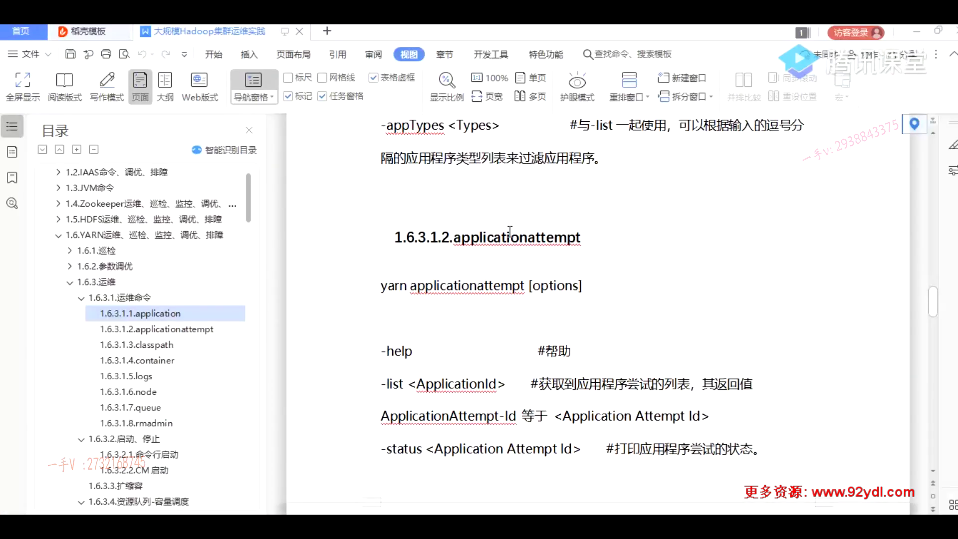
pyautogui.doubleClick(509, 231)
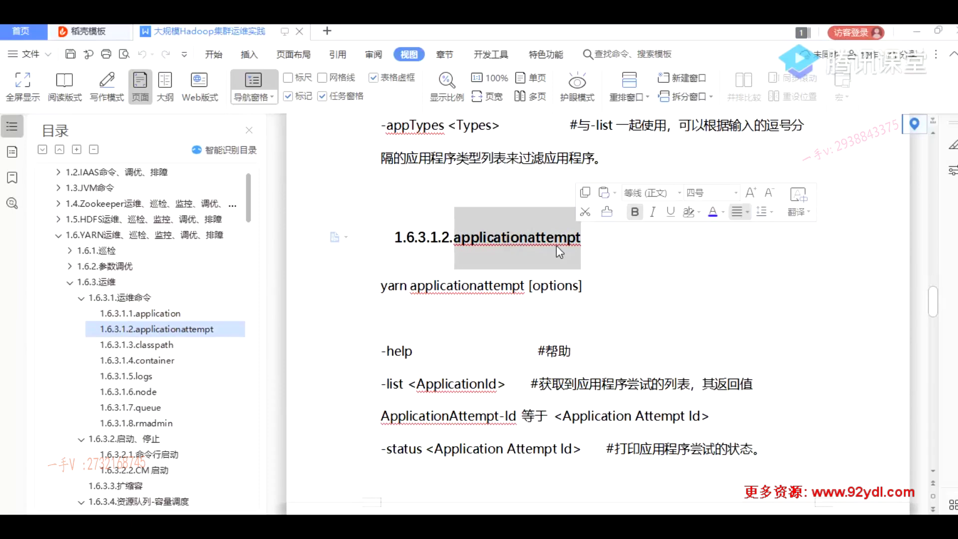
pyautogui.hotkey('alt', 'Tab')
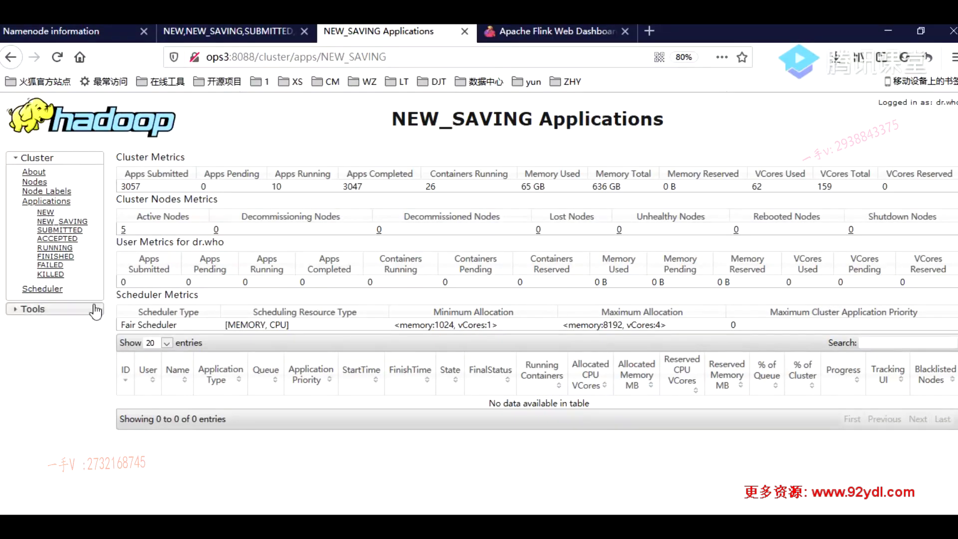
pyautogui.click(42, 289)
pyautogui.scroll(-4, 265, 425)
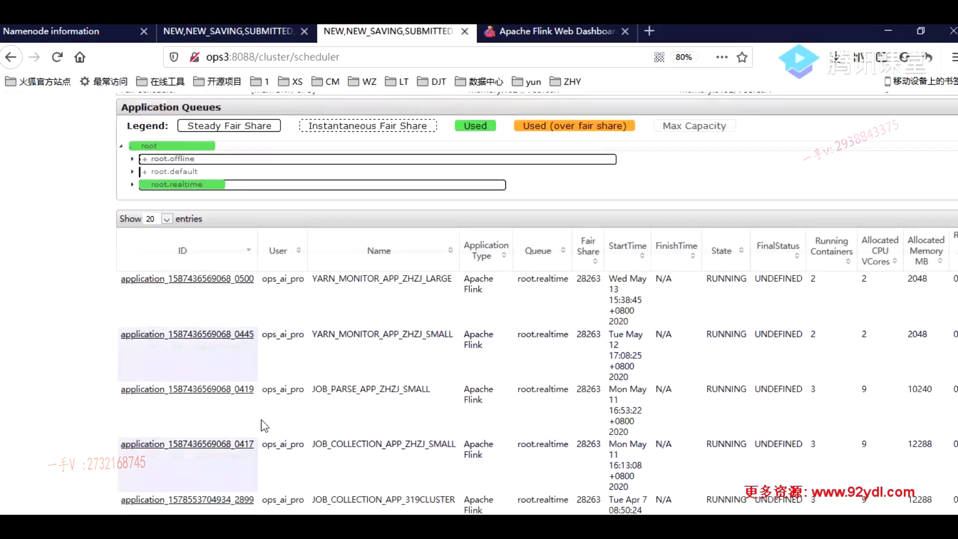
pyautogui.scroll(1, 264, 426)
pyautogui.click(219, 286)
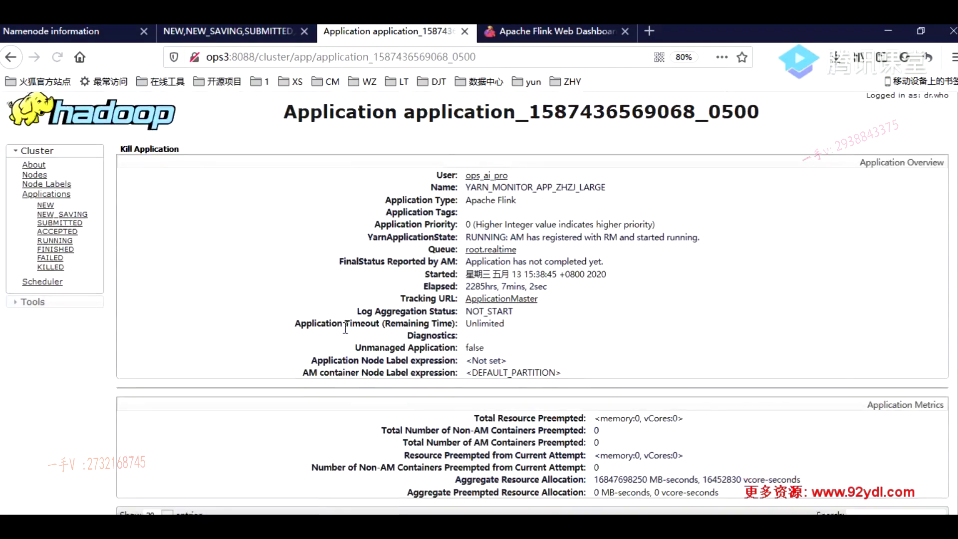
# Highlight the Attempt ID on the application page, and in the WPS document highlight ApplicationId in the -list option of applicationattempt
pyautogui.scroll(-3, 345, 328)
pyautogui.moveTo(291, 455); pyautogui.dragTo(118, 455)
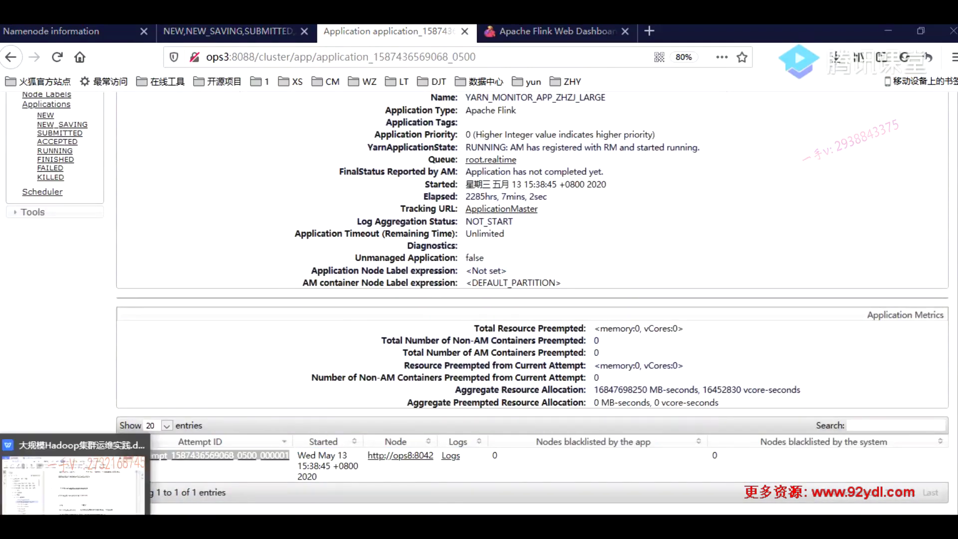
pyautogui.hotkey('alt', 'Tab')
pyautogui.scroll(-1, 570, 301)
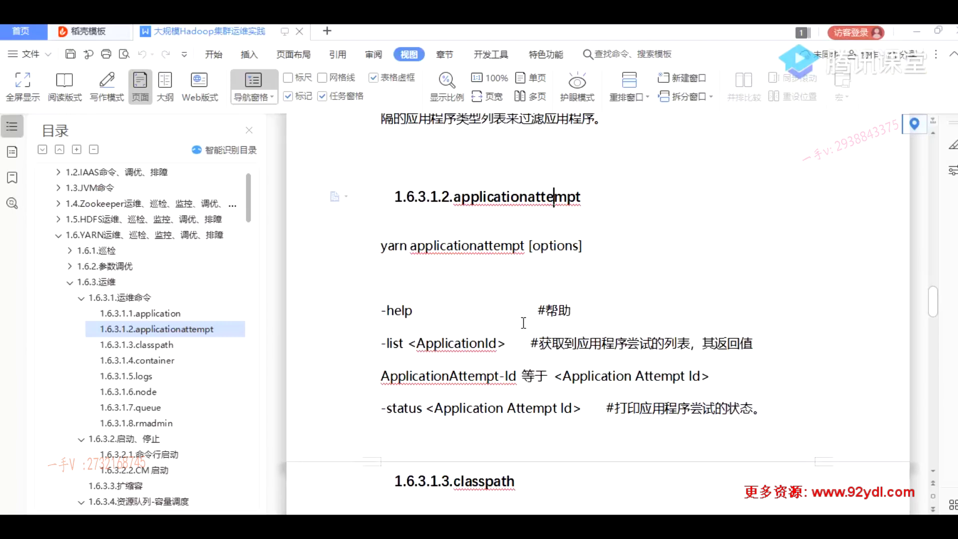
pyautogui.doubleClick(394, 343)
pyautogui.doubleClick(455, 343)
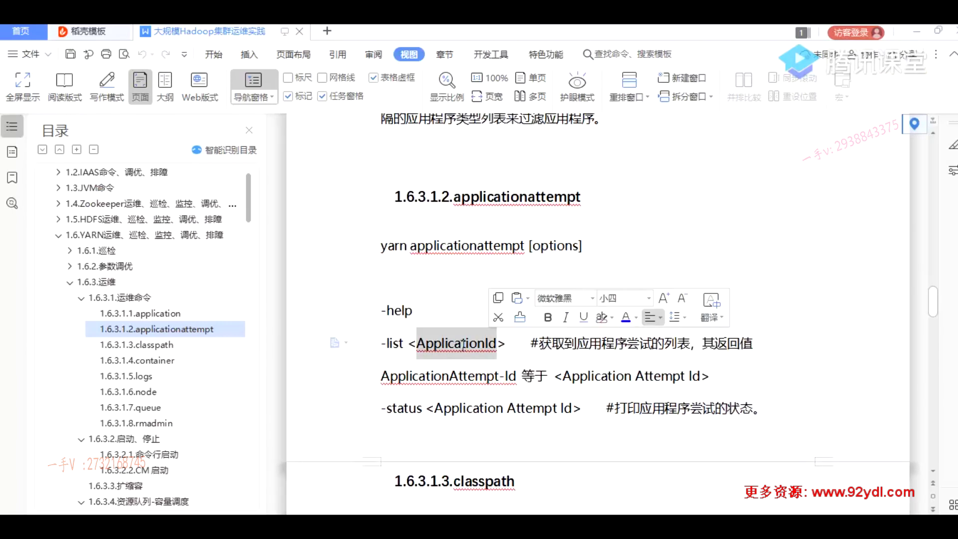
pyautogui.click(622, 278)
# In section 1.6.3.1.3 classpath, highlight the description of the jar and required lib package paths
pyautogui.scroll(-5, 662, 292)
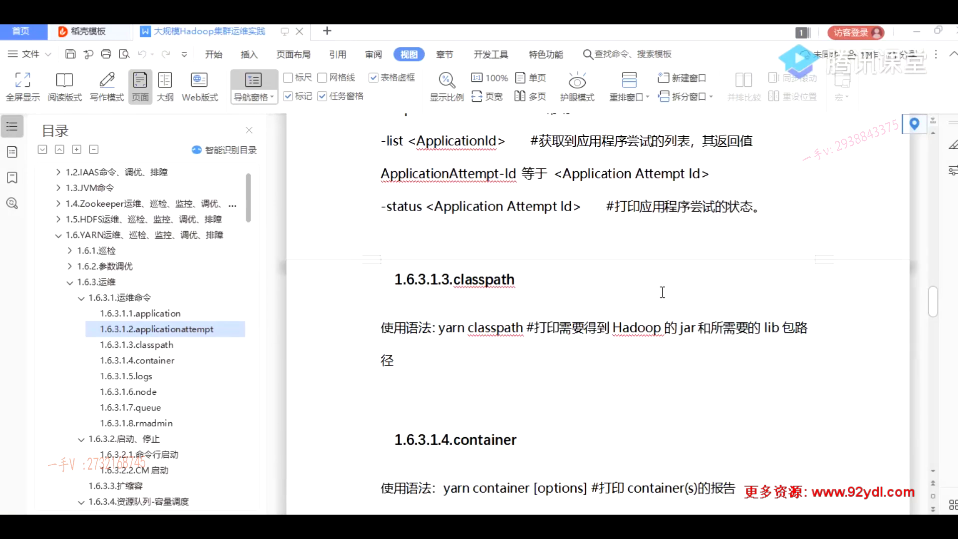
pyautogui.click(438, 333)
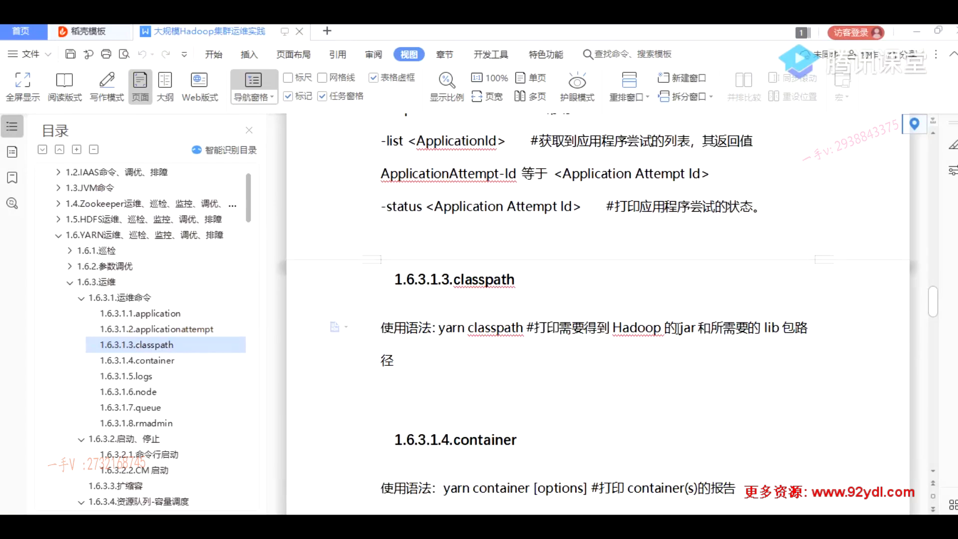
pyautogui.moveTo(680, 328); pyautogui.dragTo(809, 327)
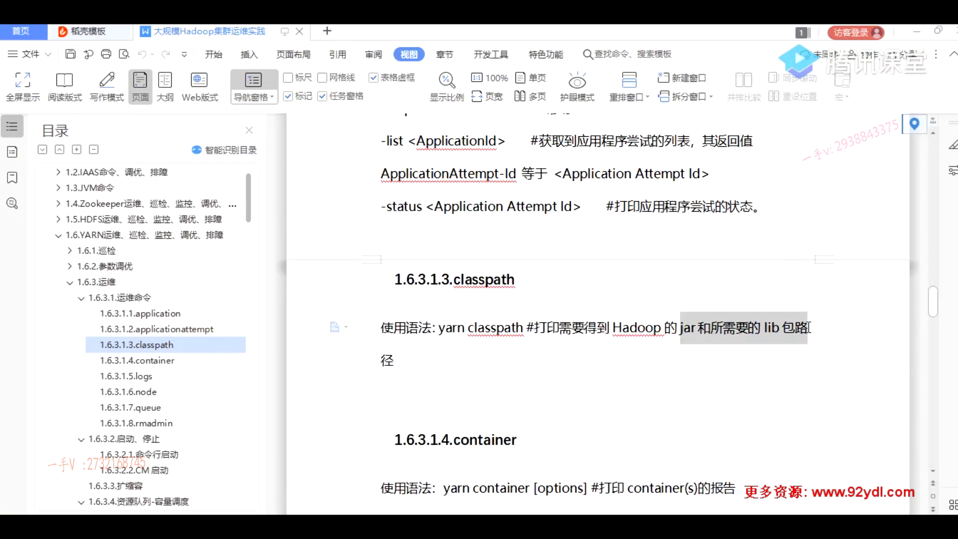
pyautogui.click(480, 328)
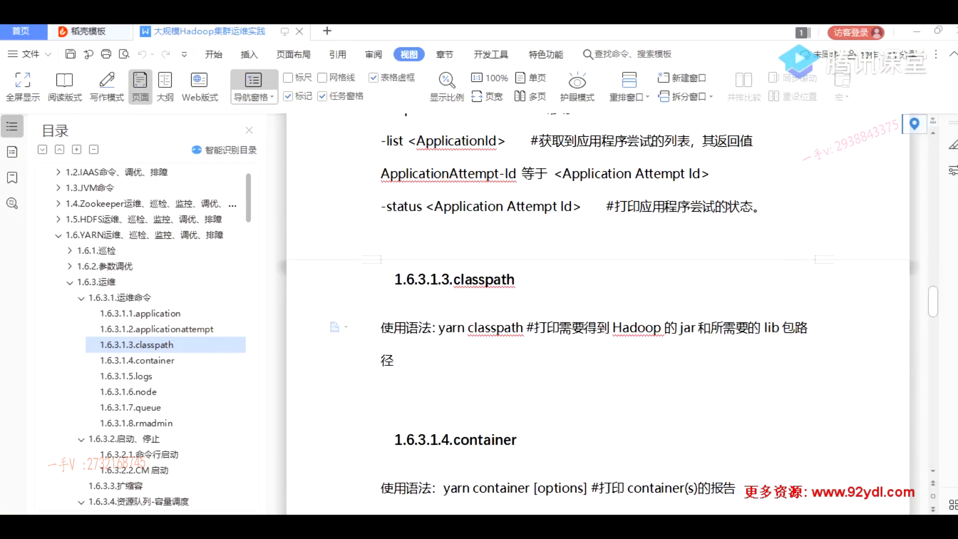
# Switch to the ops3 terminal session and run yarn classpath
pyautogui.hotkey('alt', 'Tab')
pyautogui.scroll(-5, 429, 283)
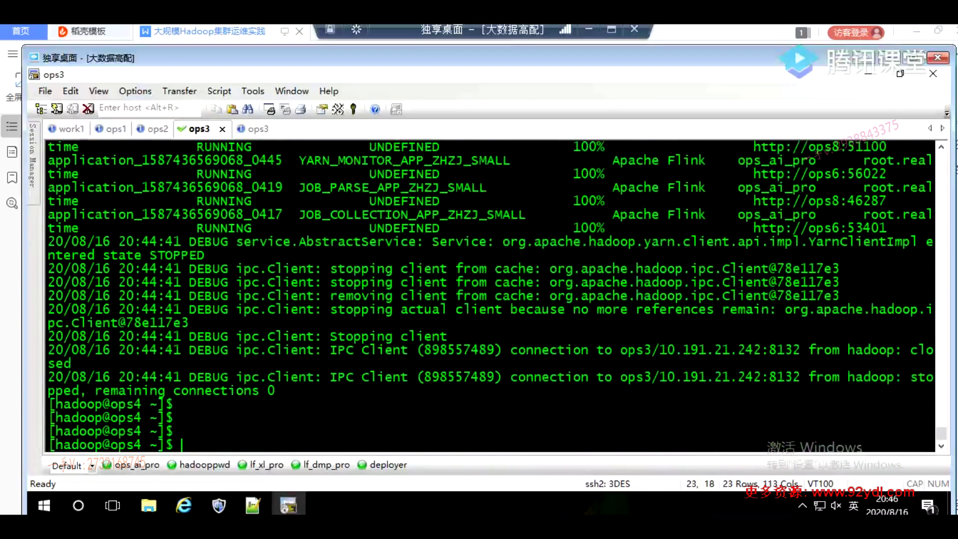
pyautogui.press('Return')
pyautogui.write('yarn classpath')
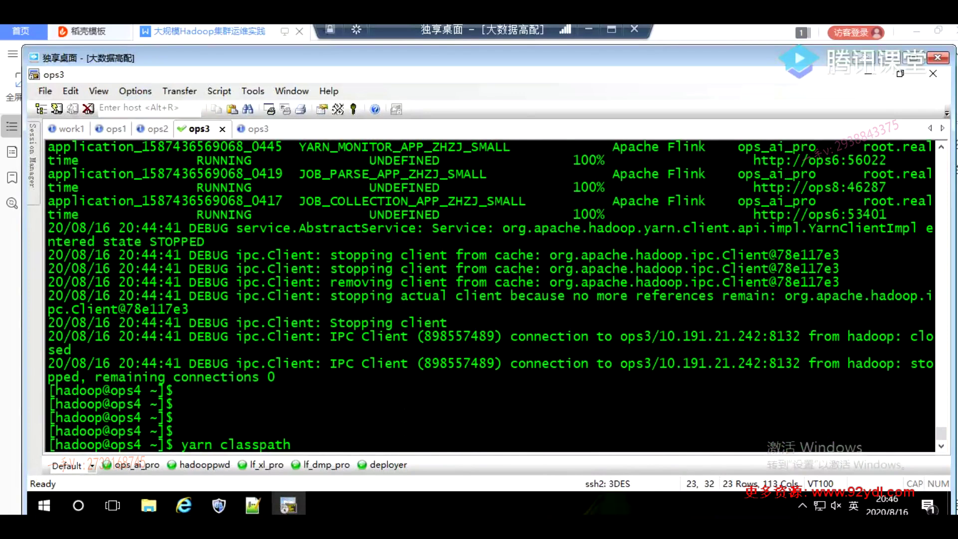
pyautogui.press('Return')
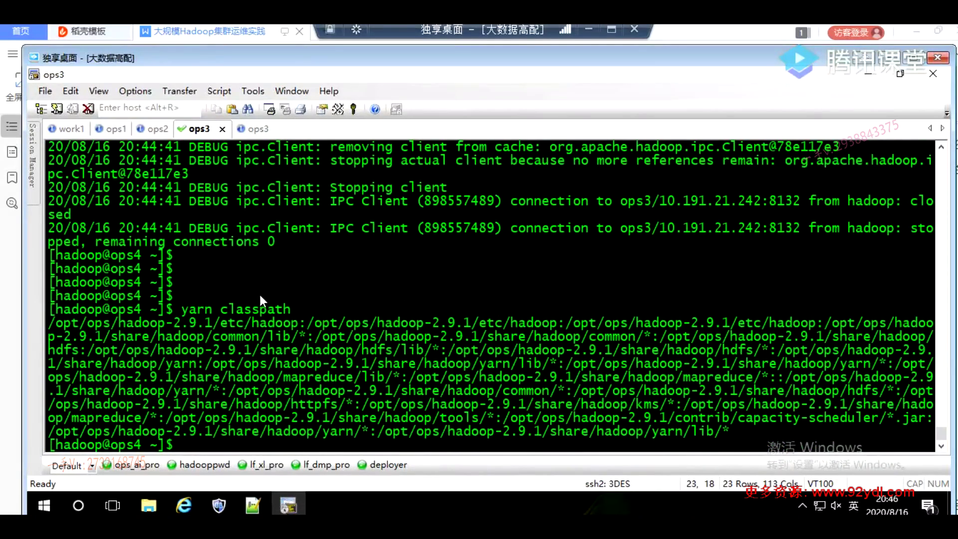
# Highlight the full path list returned by yarn classpath and the word classpath in the command
pyautogui.moveTo(750, 432); pyautogui.dragTo(139, 325)
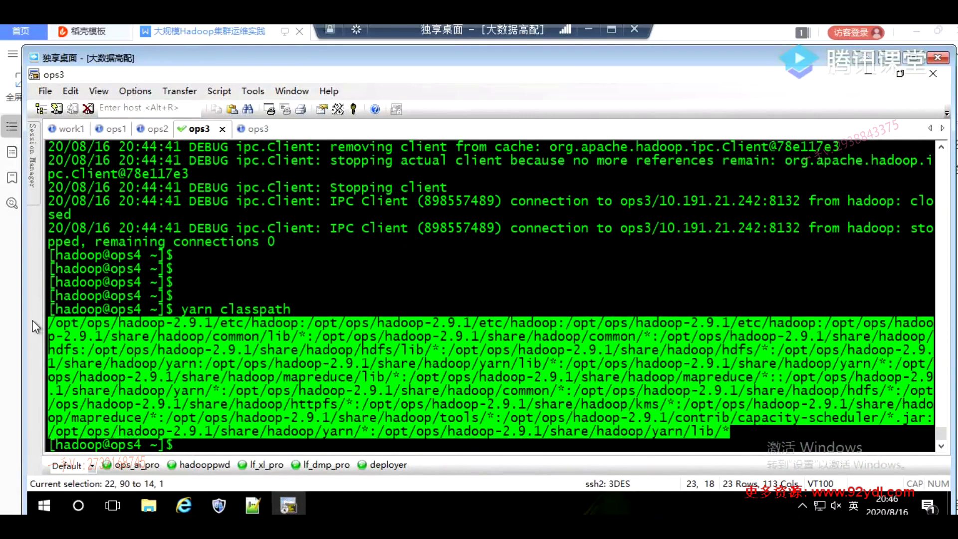
pyautogui.moveTo(32, 320); pyautogui.dragTo(32, 320)
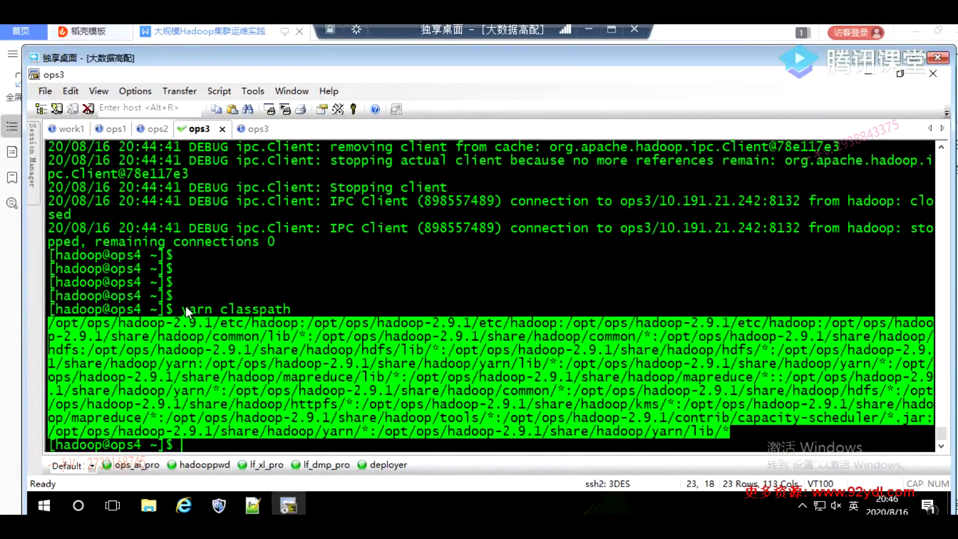
pyautogui.click(269, 297)
pyautogui.doubleClick(257, 309)
pyautogui.moveTo(288, 505)
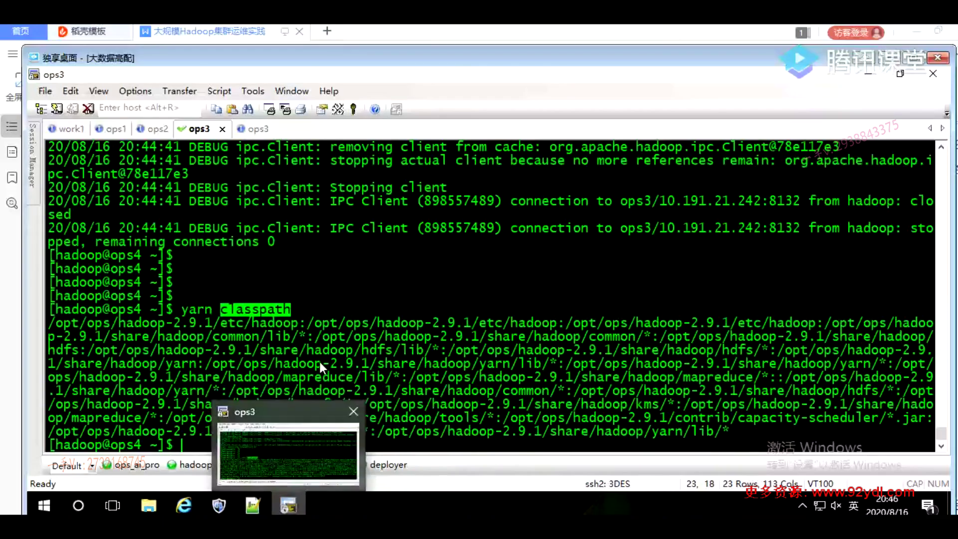
pyautogui.click(392, 316)
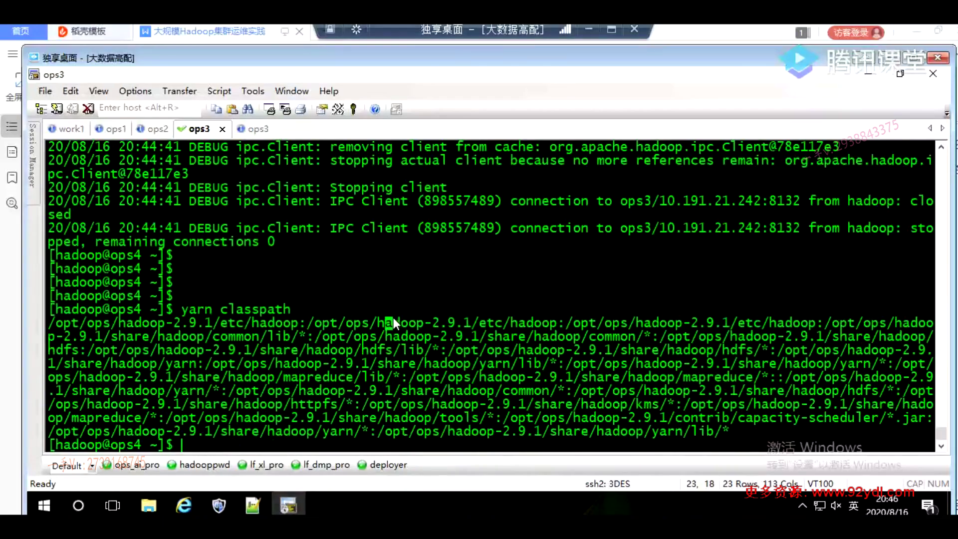
# Recall the previous command, change it to hadoop classpath, run it and highlight its output
pyautogui.press('Return')
pyautogui.press('Return')
pyautogui.press('Return')
pyautogui.press('Up')
pyautogui.press('BackSpace')
pyautogui.press('BackSpace')
pyautogui.press('BackSpace')
pyautogui.press('BackSpace')
pyautogui.write('hadoop classpath')
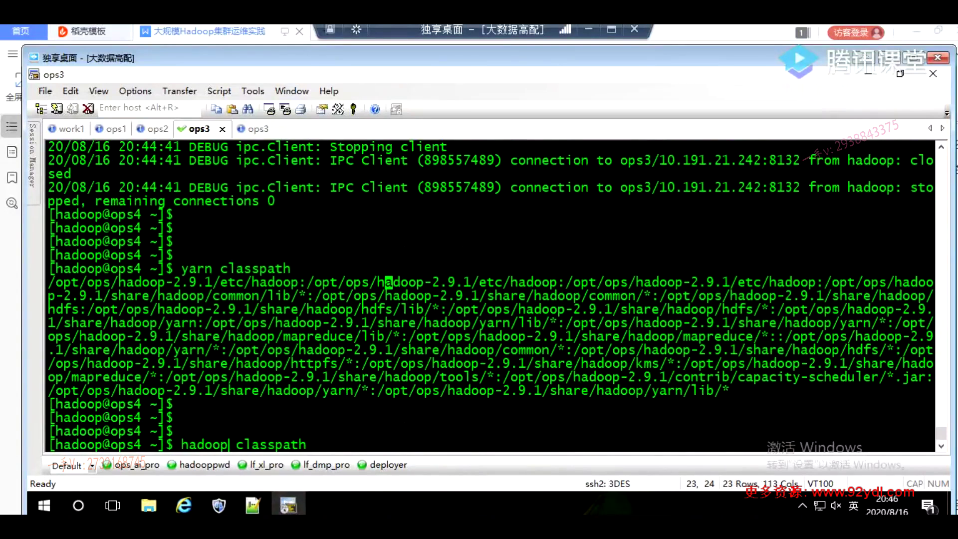
pyautogui.press('Return')
pyautogui.moveTo(437, 440); pyautogui.dragTo(88, 310)
# Switch to the browser with the Aliyun console and open flink.apache.org in a new tab
pyautogui.moveTo(253, 505)
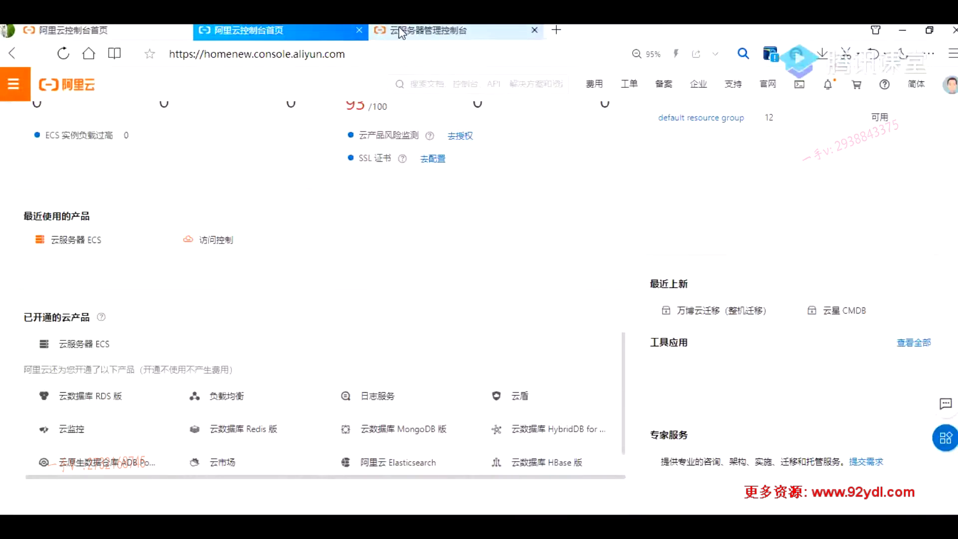
pyautogui.click(472, 29)
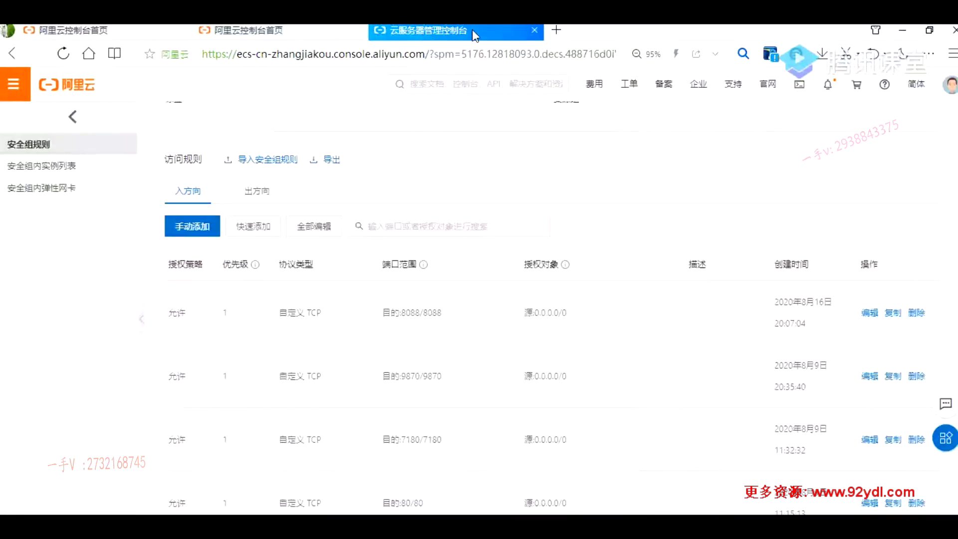
pyautogui.click(557, 31)
pyautogui.write('flin')
pyautogui.press('Return')
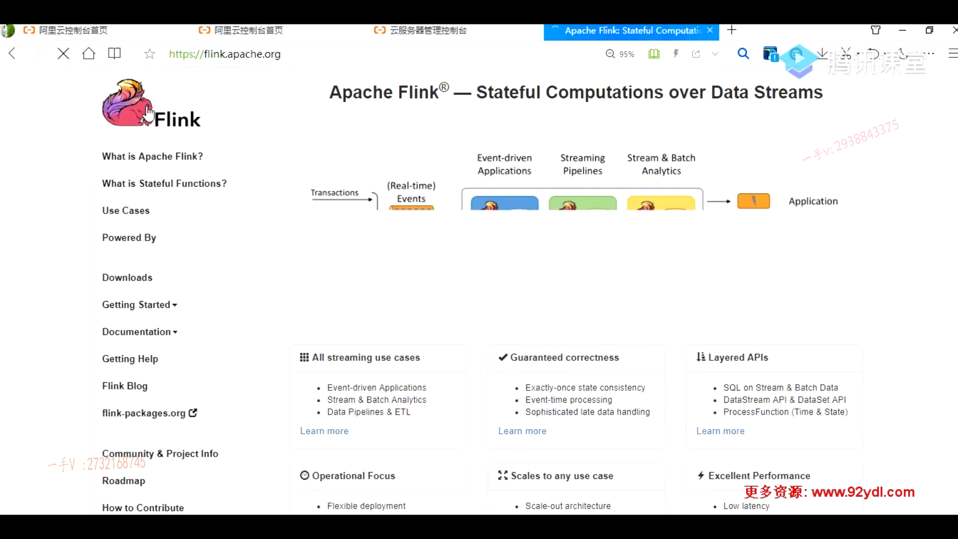
pyautogui.click(199, 53)
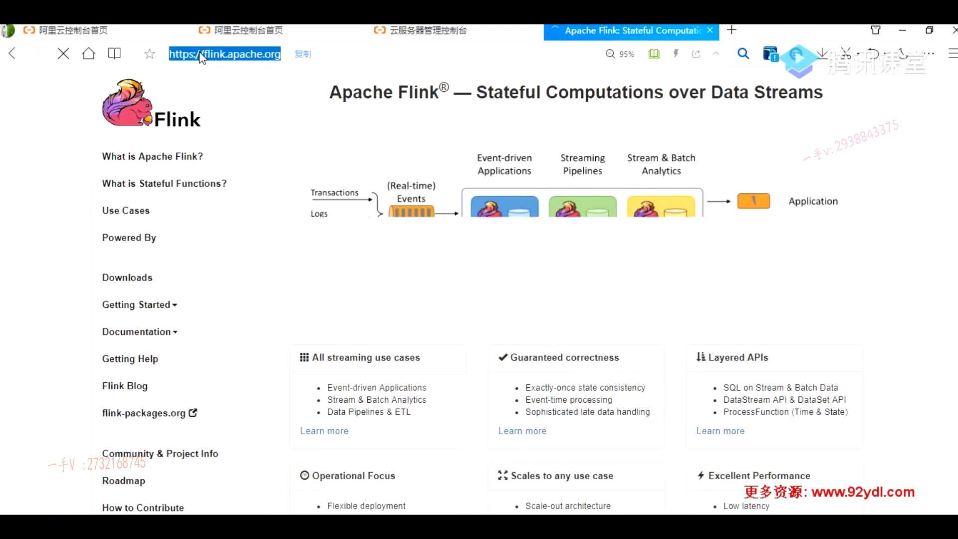
pyautogui.click(67, 160)
# Open the Flink 1.11 (Latest stable release) documentation from the Apache Flink site
pyautogui.click(165, 333)
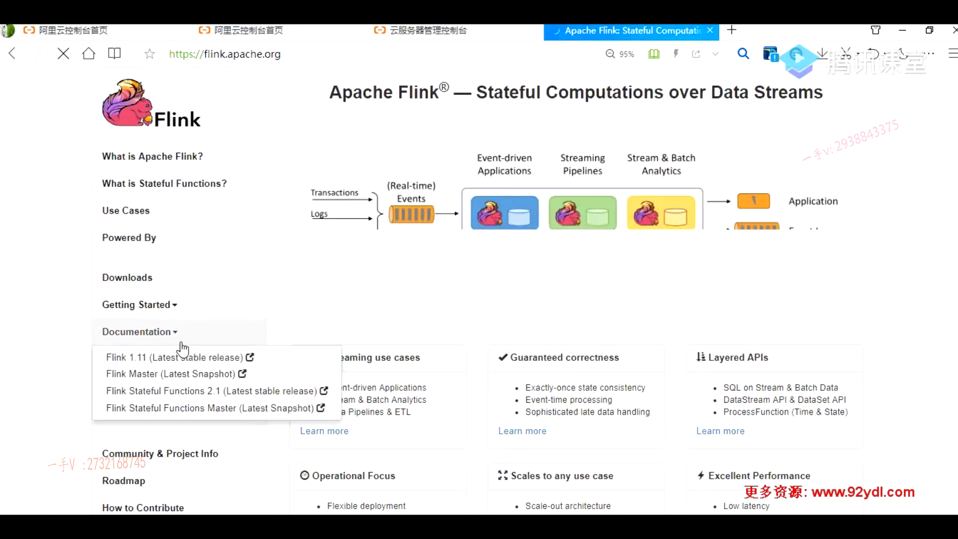
pyautogui.click(186, 357)
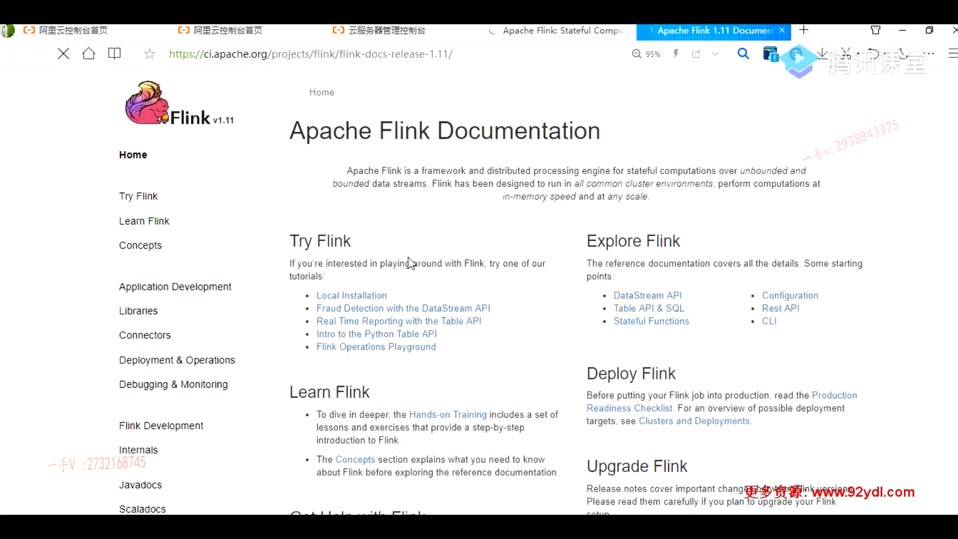
pyautogui.scroll(-1, 183, 212)
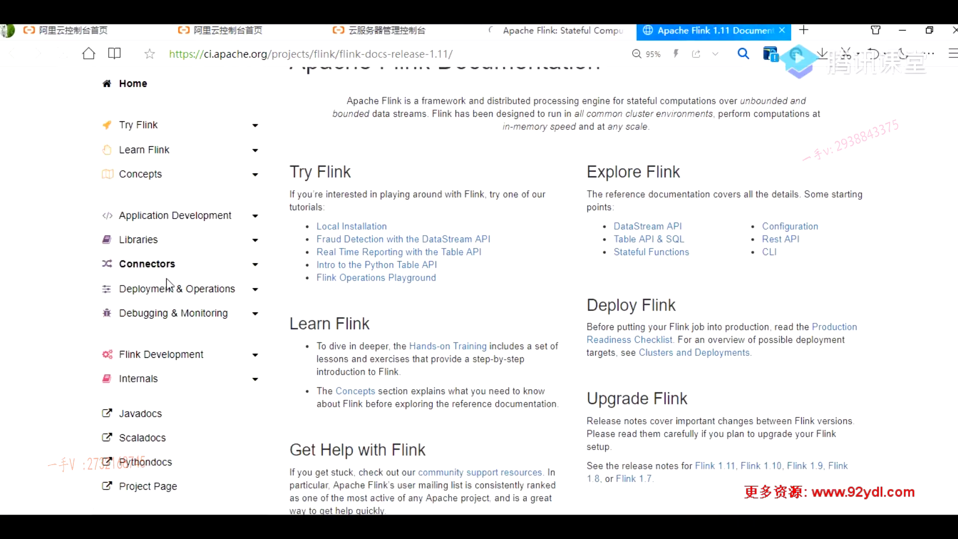
# Open the YARN deployment page from Clusters & Deployment under Deployment & Operations
pyautogui.click(255, 356)
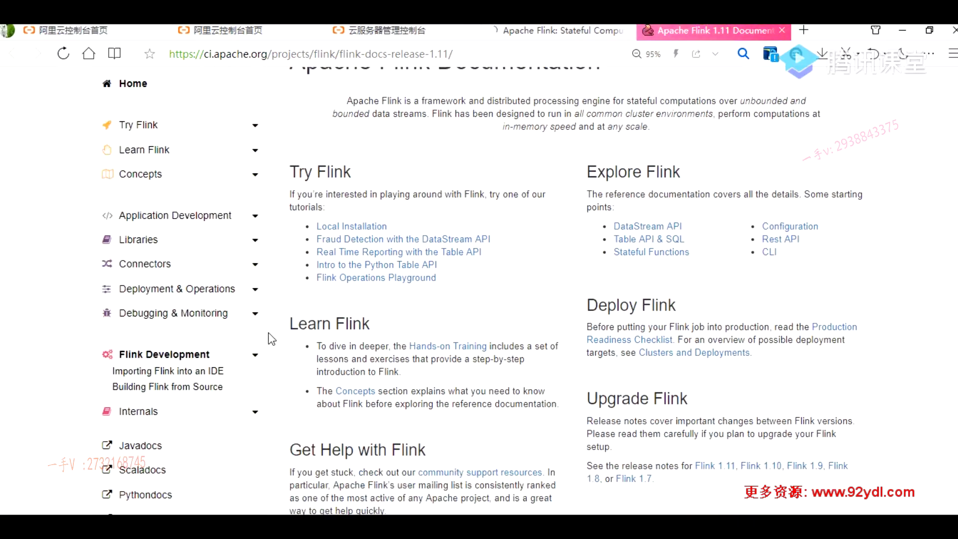
pyautogui.click(256, 288)
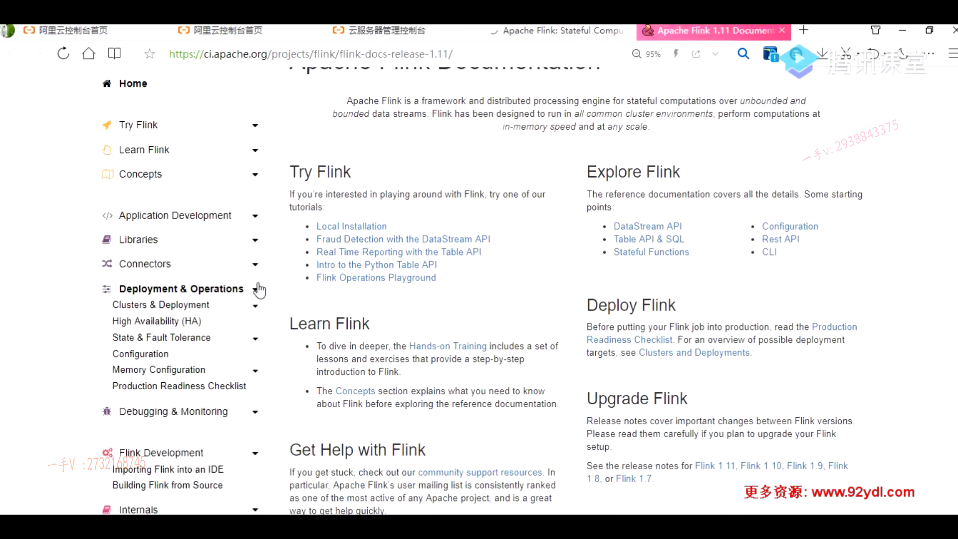
pyautogui.scroll(-1, 252, 272)
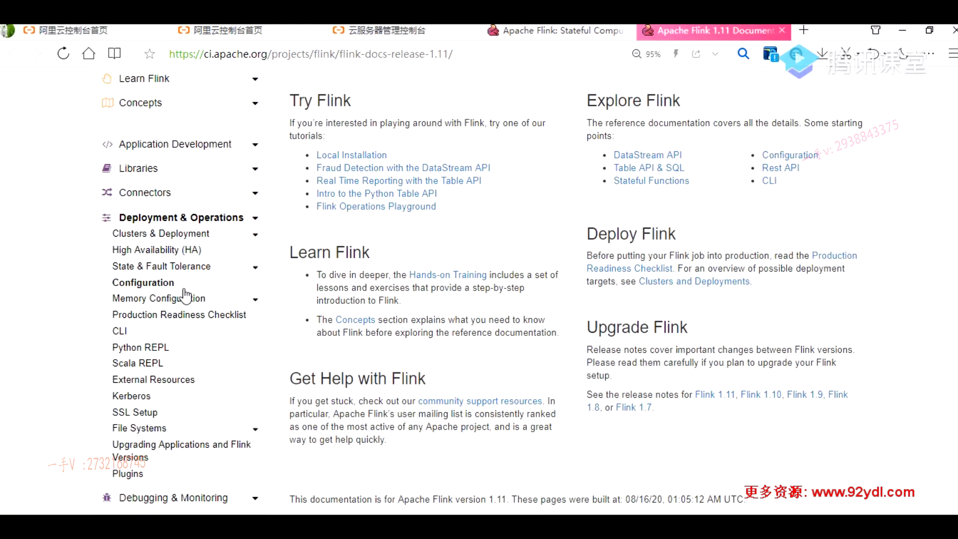
pyautogui.scroll(-1, 185, 294)
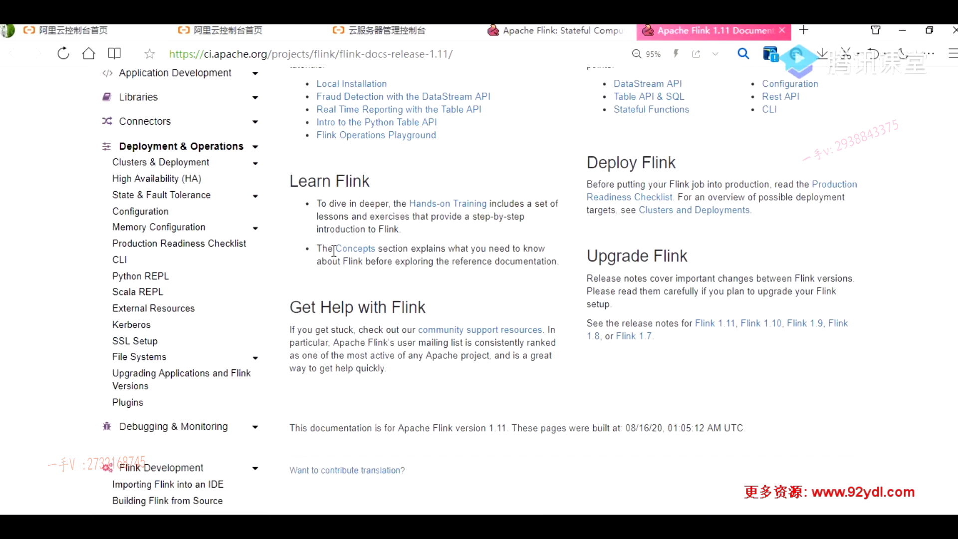
pyautogui.click(255, 163)
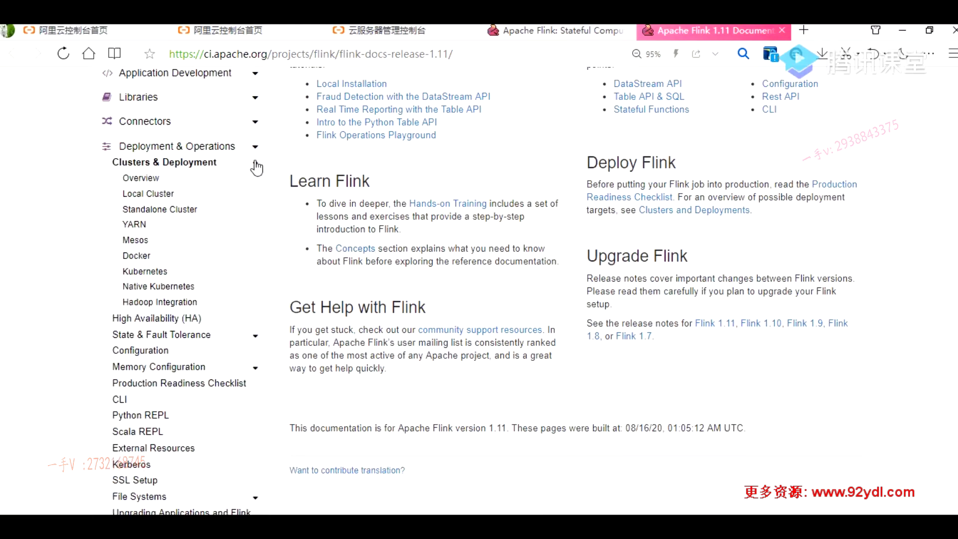
pyautogui.click(139, 226)
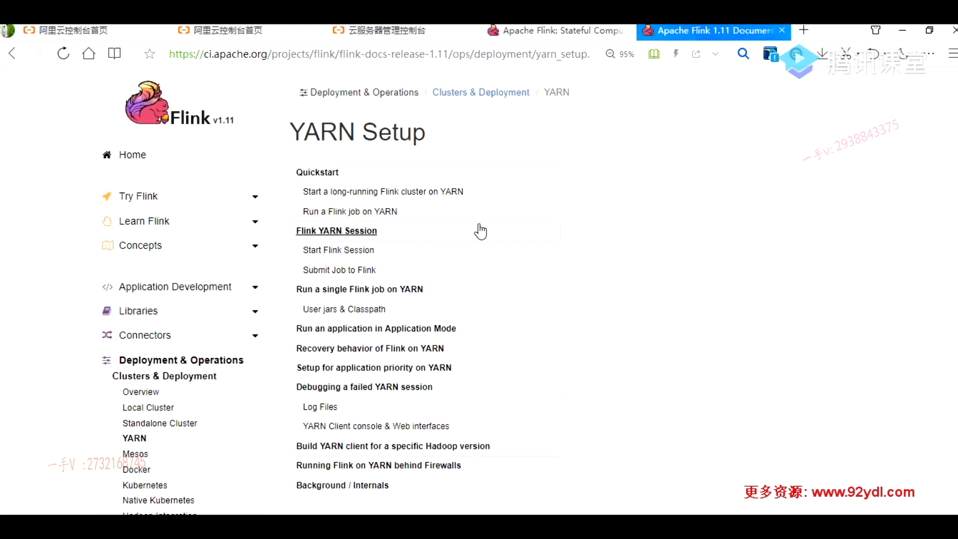
# Examine the YARN Setup page from Quickstart through Flink YARN Session to Submit Job to Flink
pyautogui.scroll(-7, 508, 219)
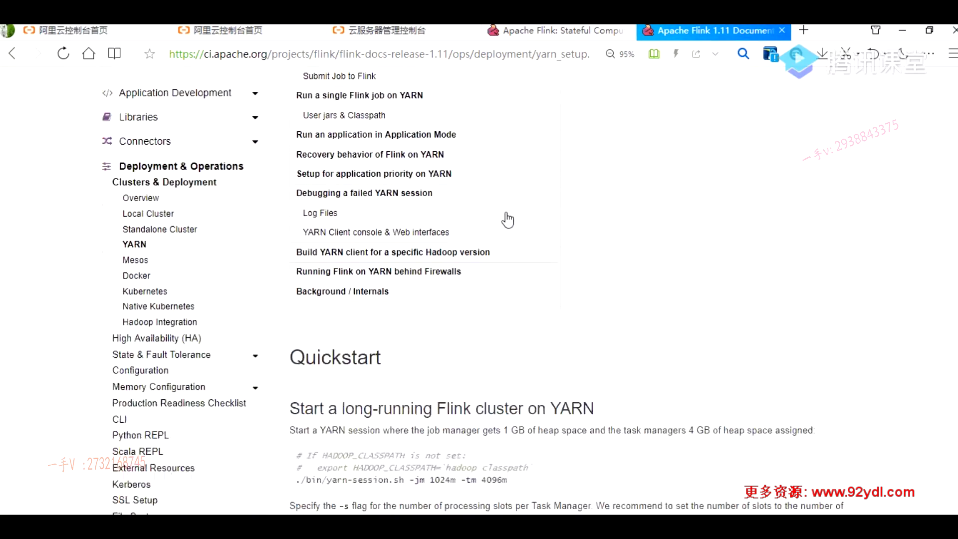
pyautogui.scroll(-4, 507, 219)
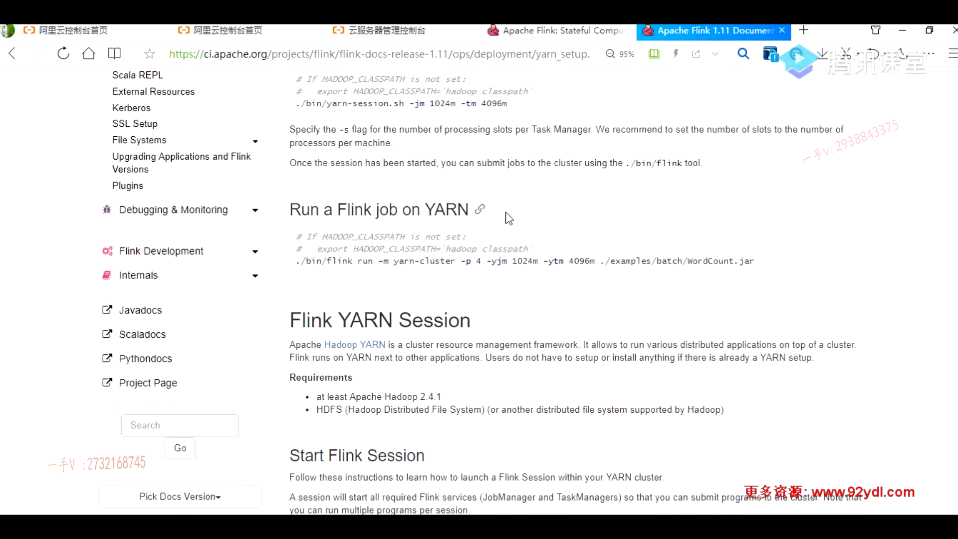
pyautogui.scroll(-11, 508, 219)
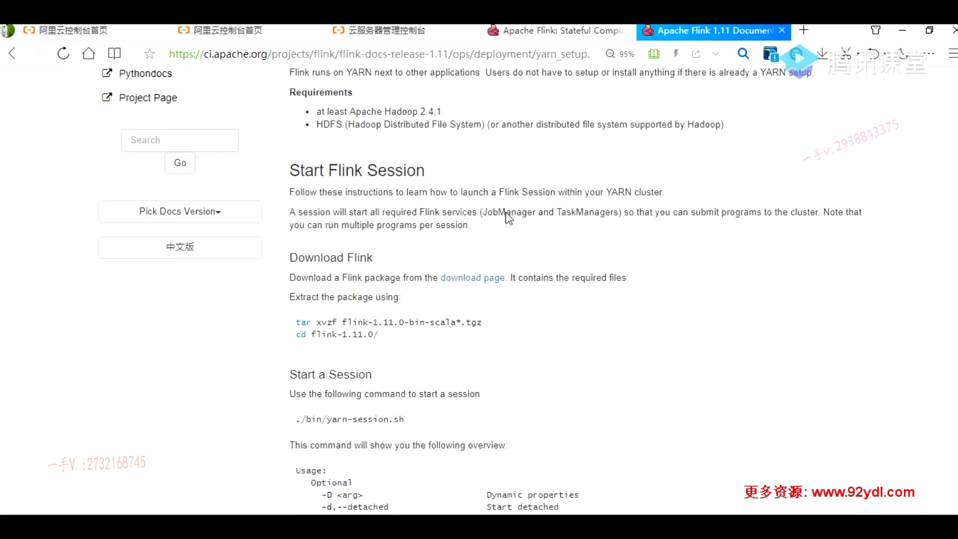
pyautogui.scroll(-4, 507, 215)
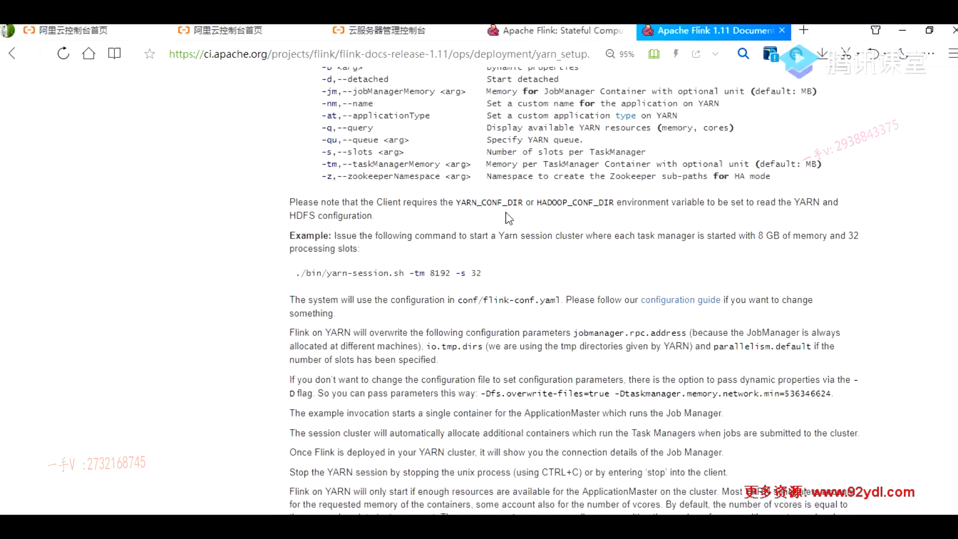
pyautogui.scroll(-10, 508, 218)
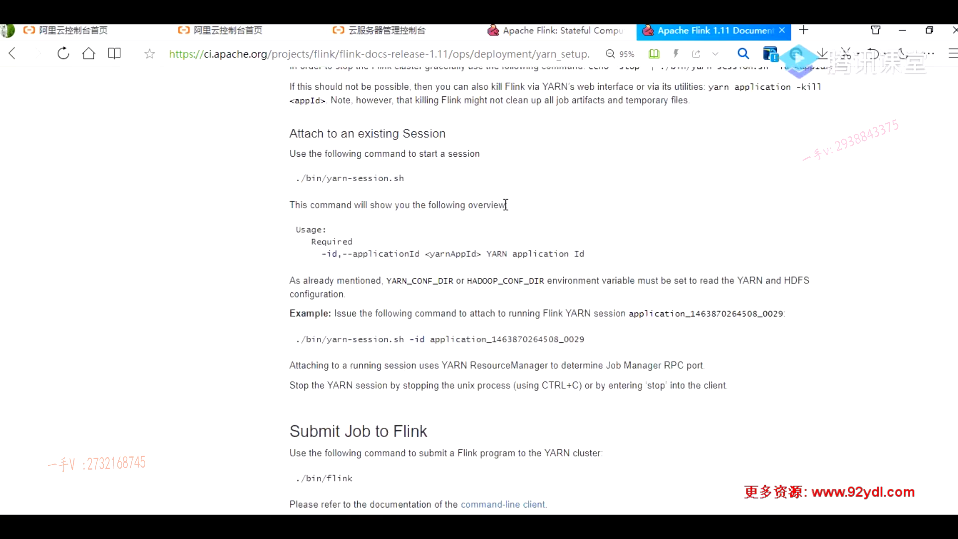
pyautogui.scroll(20, 505, 205)
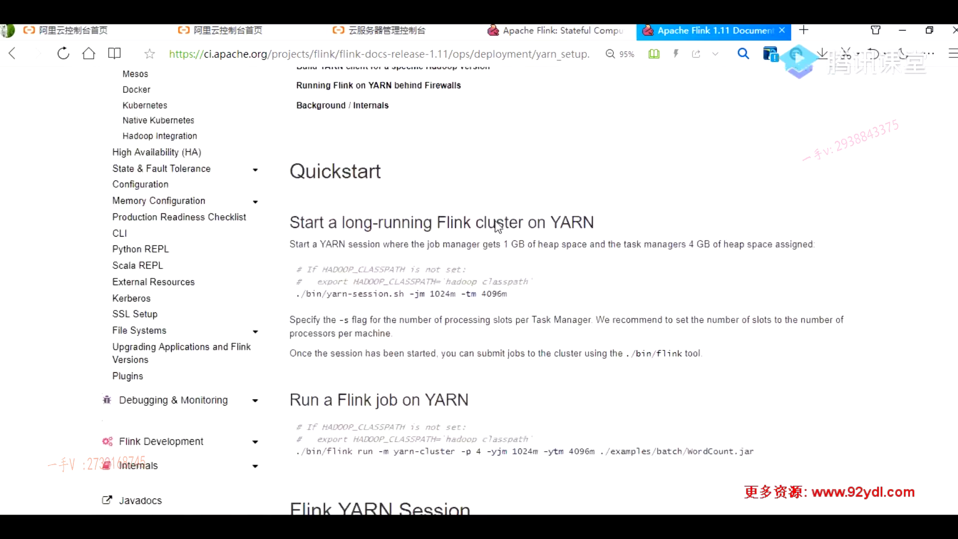
pyautogui.scroll(1, 497, 229)
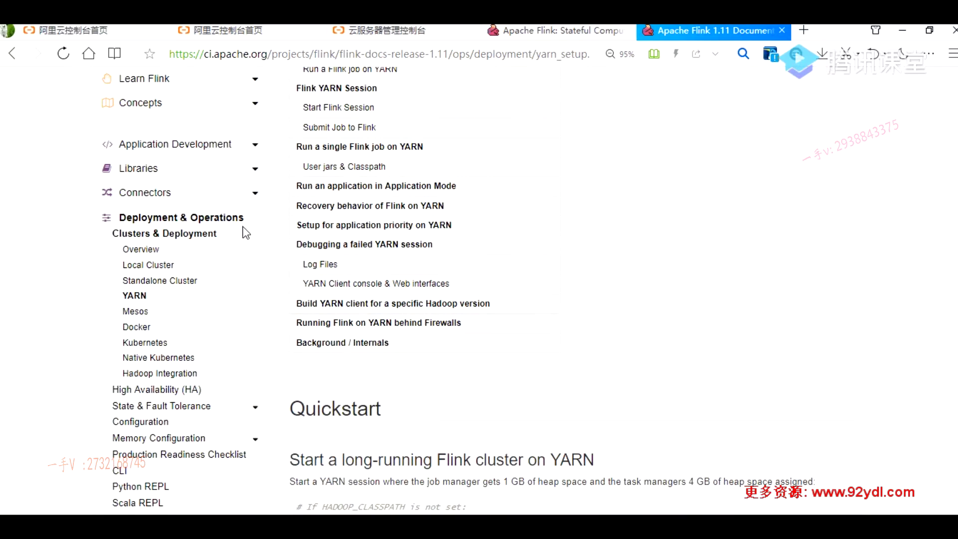
# Open the Building Flink from Source page under Flink Development and skim through its contents
pyautogui.scroll(-1, 236, 243)
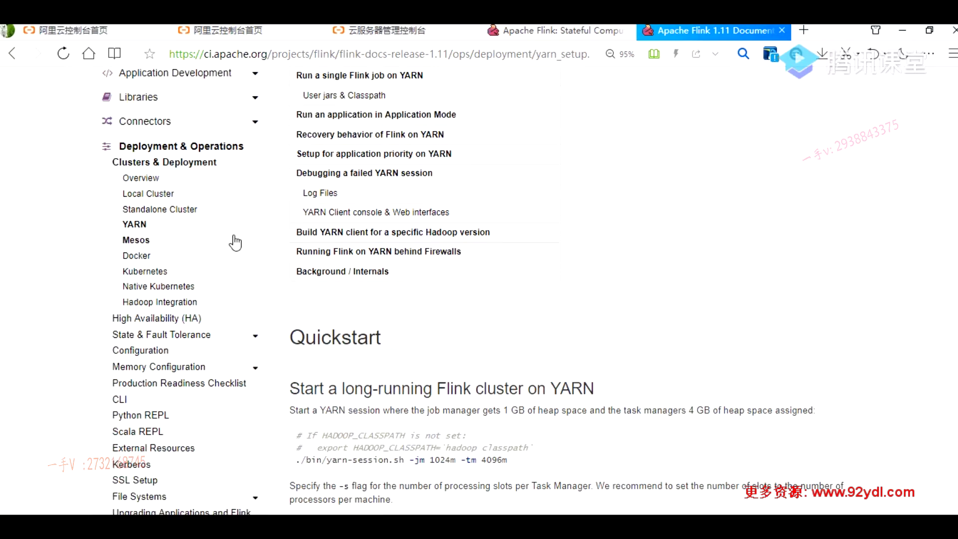
pyautogui.scroll(-1, 236, 243)
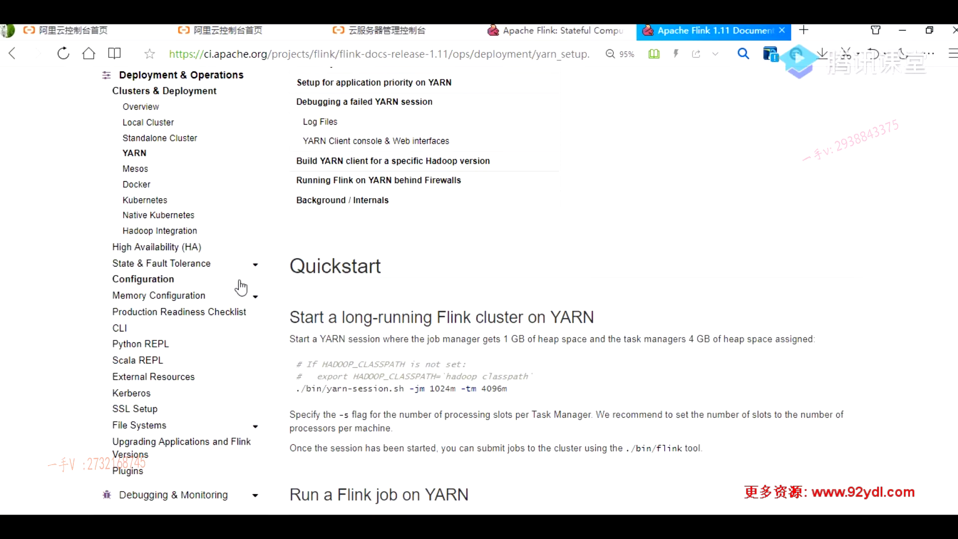
pyautogui.scroll(-1, 241, 288)
pyautogui.scroll(-1, 241, 291)
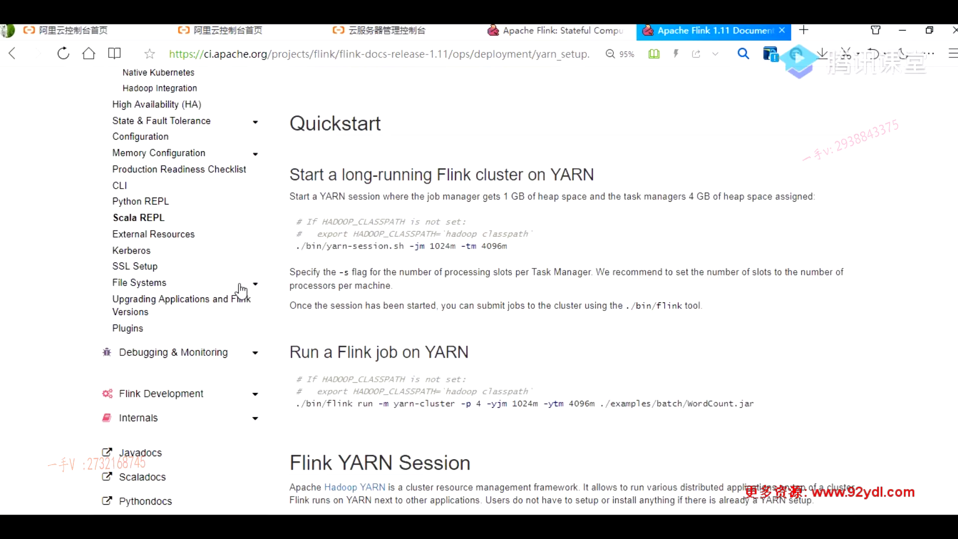
pyautogui.click(255, 395)
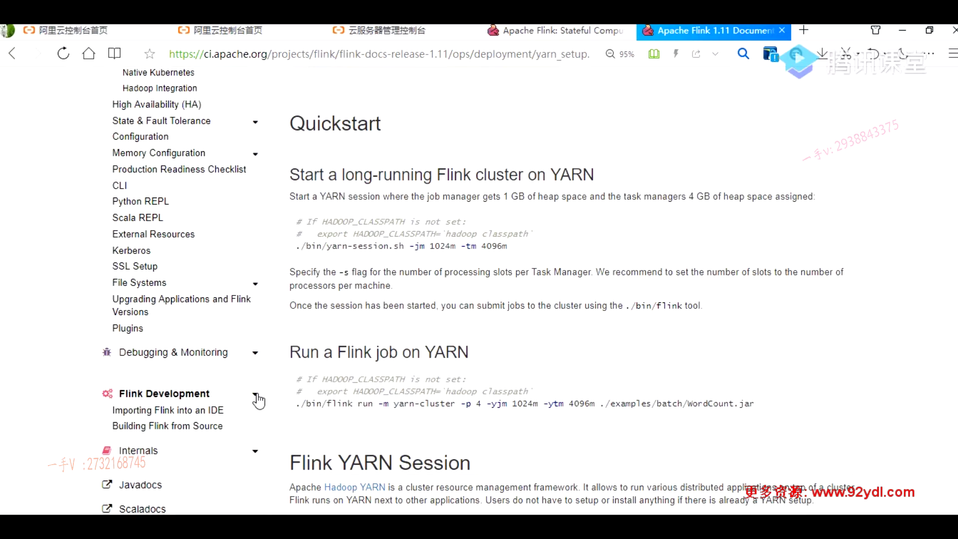
pyautogui.click(179, 427)
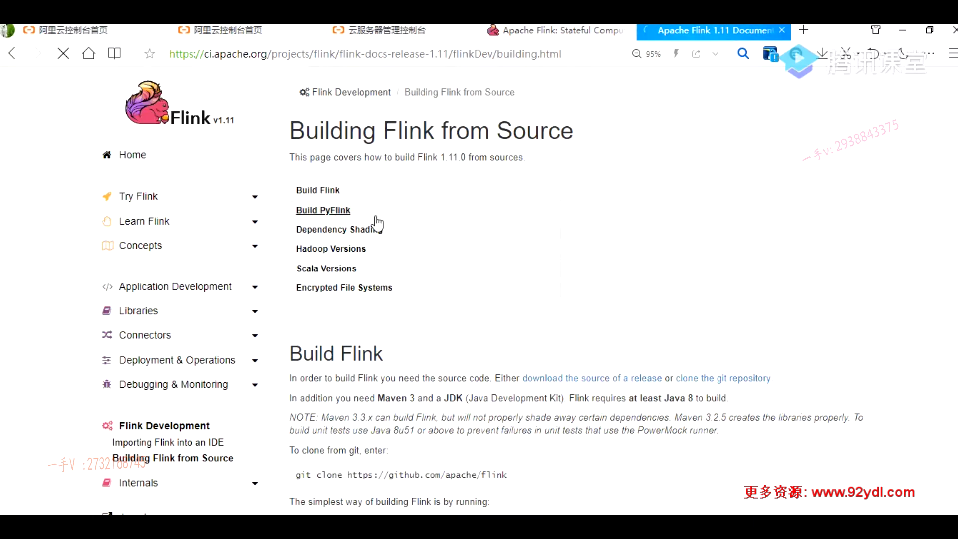
pyautogui.scroll(-9, 378, 224)
pyautogui.scroll(9, 378, 214)
# Go back to the YARN Setup page and reopen YARN under Clusters & Deployment
pyautogui.click(13, 53)
pyautogui.scroll(5, 188, 175)
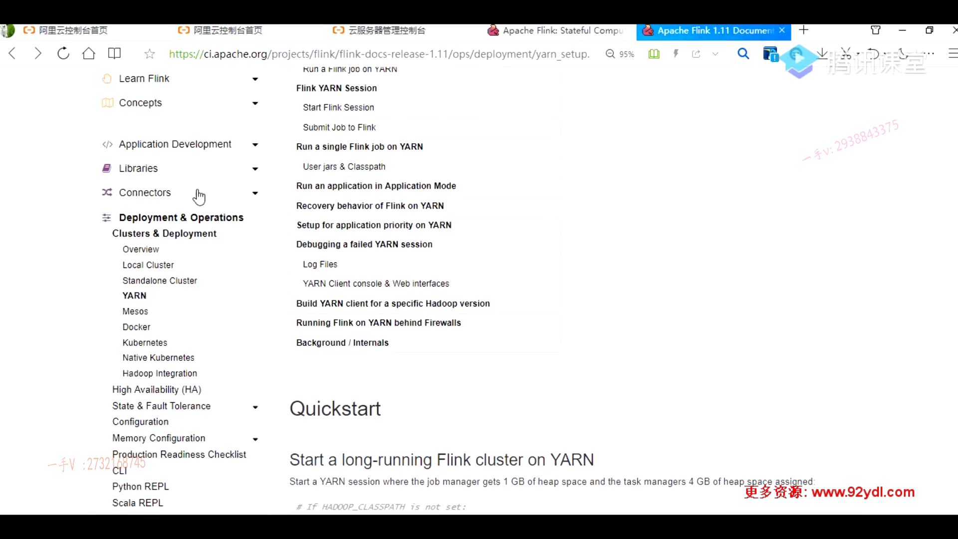
pyautogui.scroll(3, 199, 192)
pyautogui.scroll(-3, 218, 192)
pyautogui.scroll(-2, 141, 257)
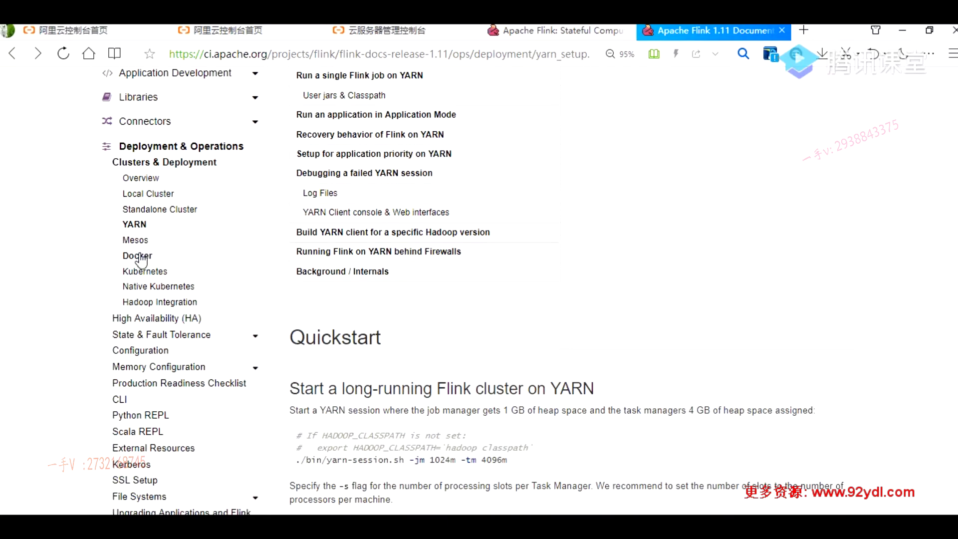
pyautogui.click(141, 225)
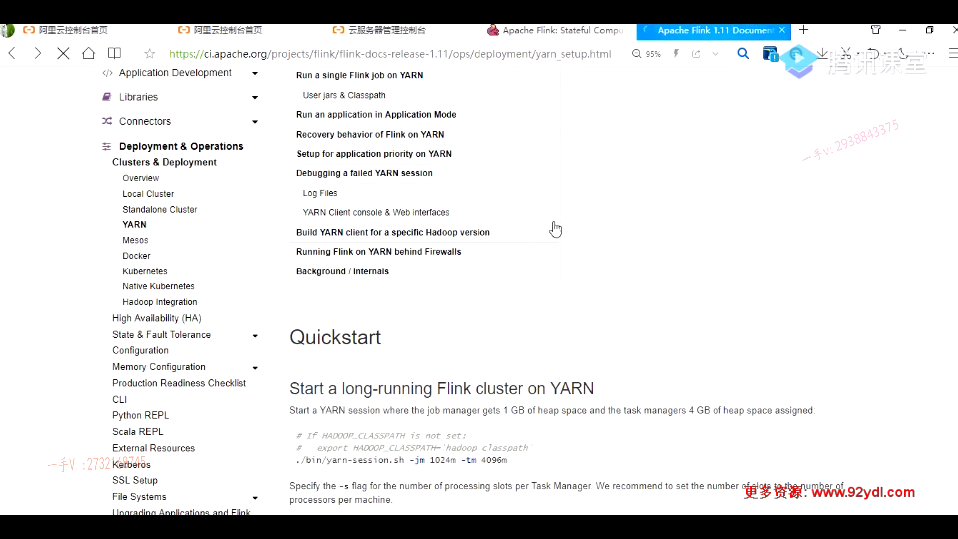
# Search the YARN Setup page for "class" and examine the matches in the Quickstart section
pyautogui.hotkey('ctrl', 'f')
pyautogui.write('class')
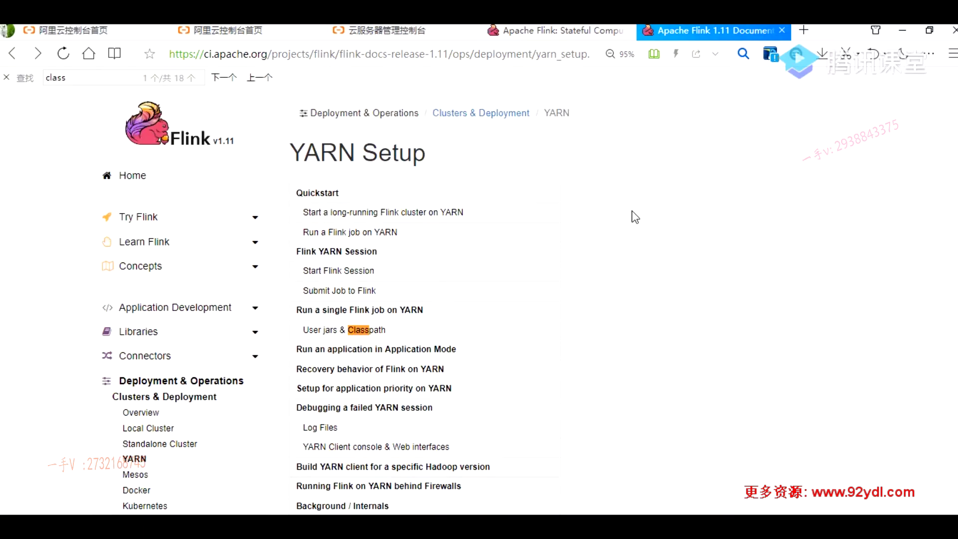
pyautogui.press('Return')
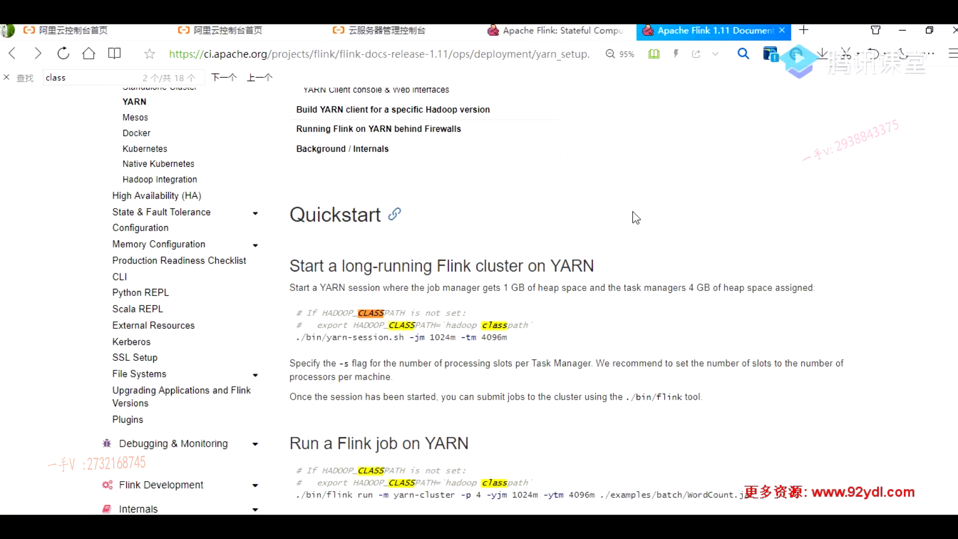
pyautogui.scroll(-3, 627, 215)
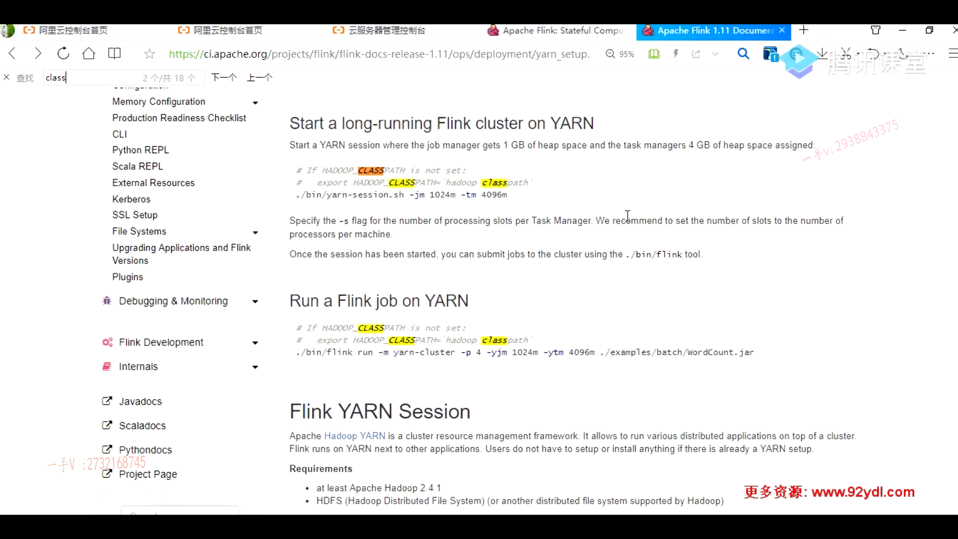
pyautogui.scroll(-2, 626, 220)
pyautogui.scroll(-3, 625, 226)
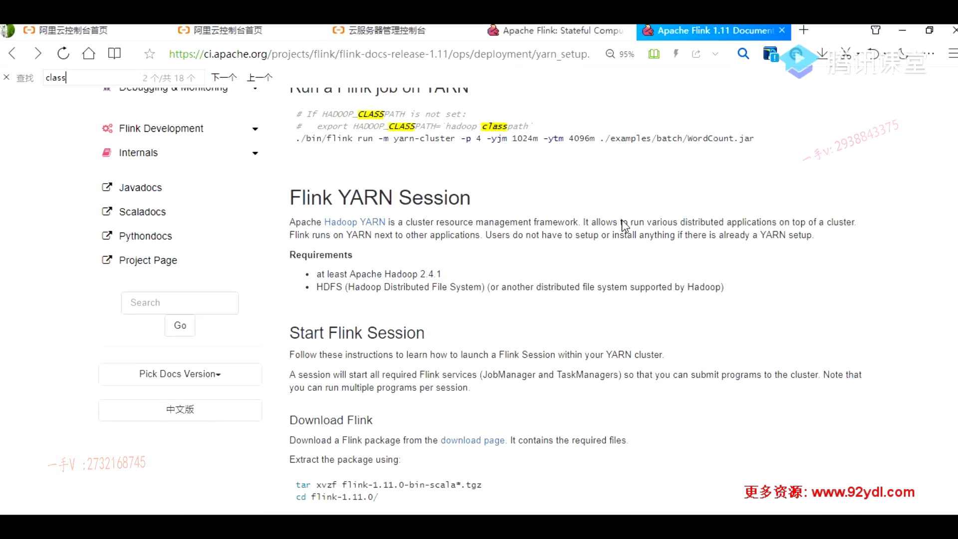
pyautogui.scroll(3, 625, 226)
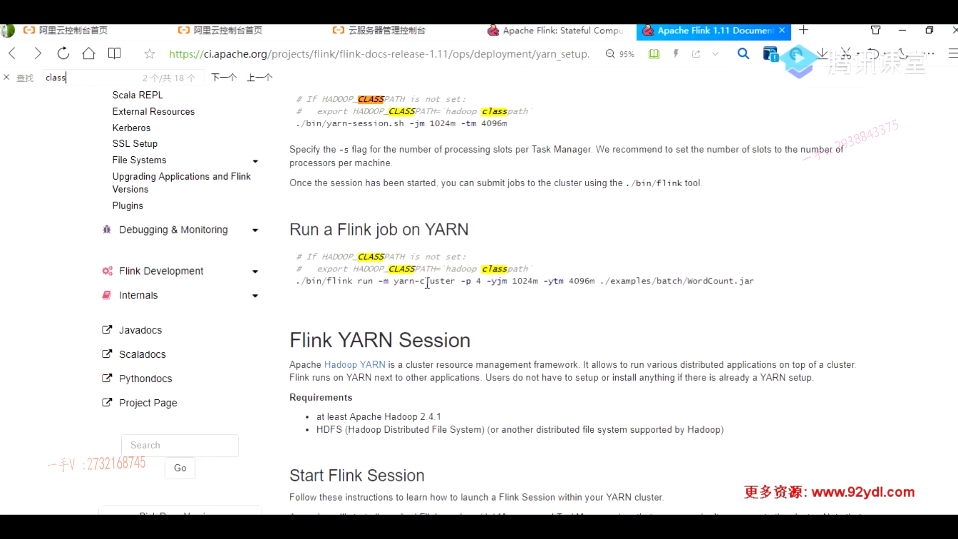
pyautogui.scroll(-13, 429, 279)
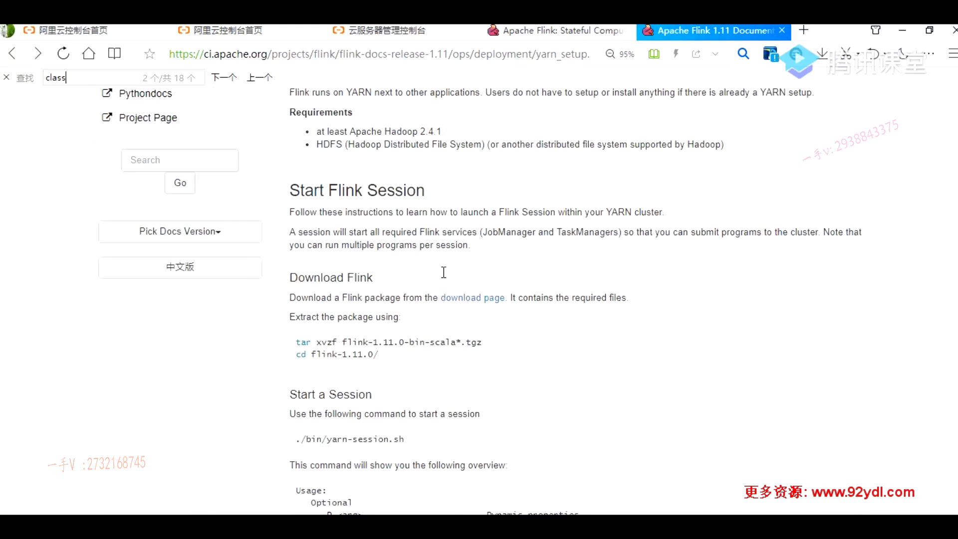
pyautogui.scroll(14, 439, 273)
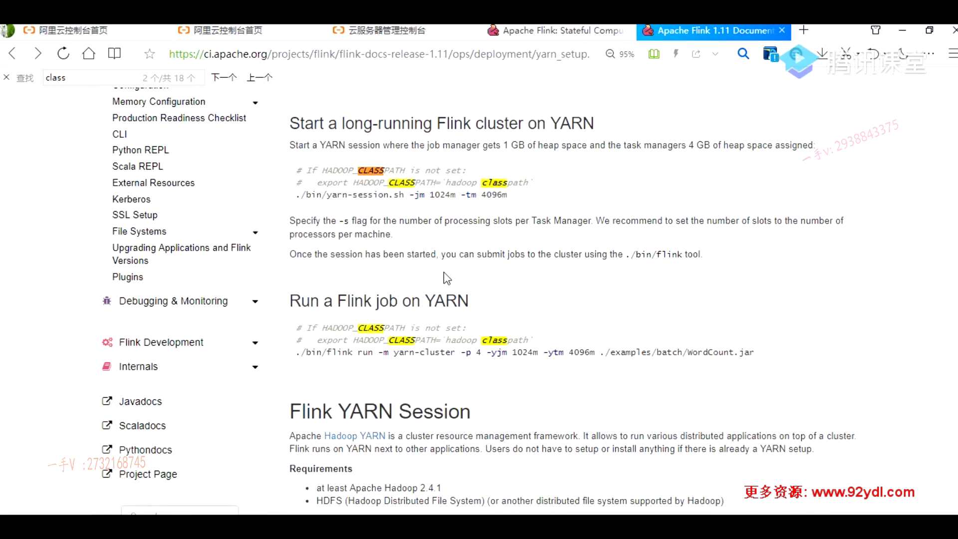
pyautogui.scroll(3, 440, 273)
pyautogui.scroll(2, 420, 281)
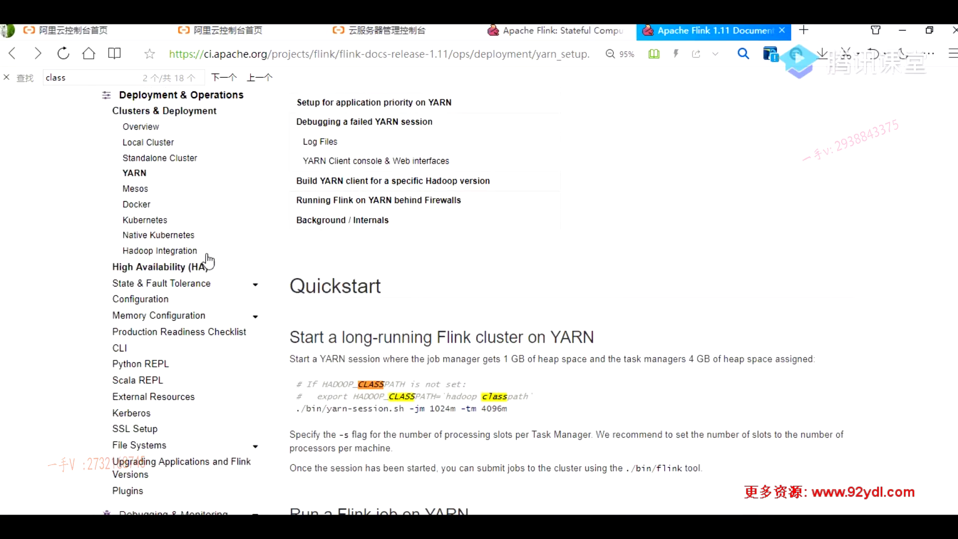
pyautogui.scroll(-4, 215, 257)
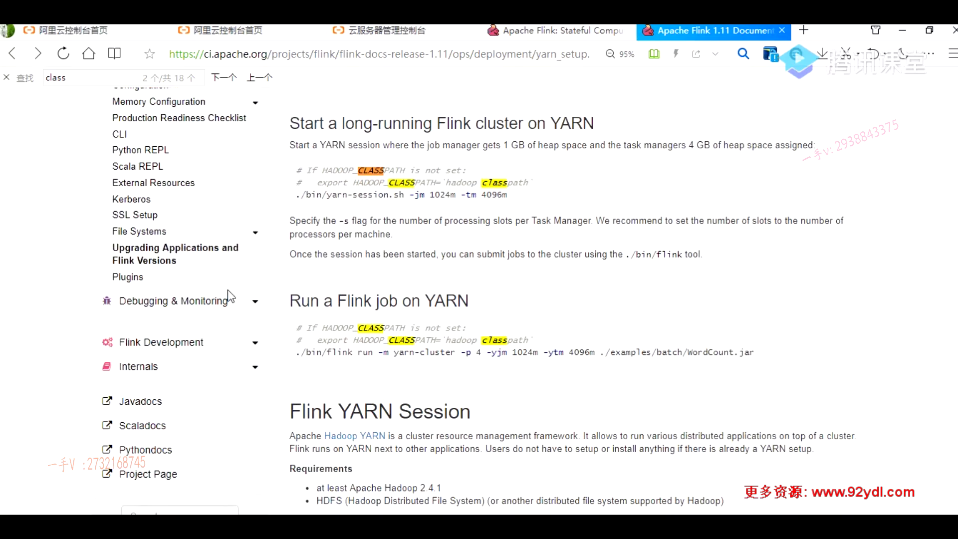
# Open Building Flink from Source under Flink Development again and look through the sections around Hadoop Versions
pyautogui.click(256, 344)
pyautogui.click(182, 374)
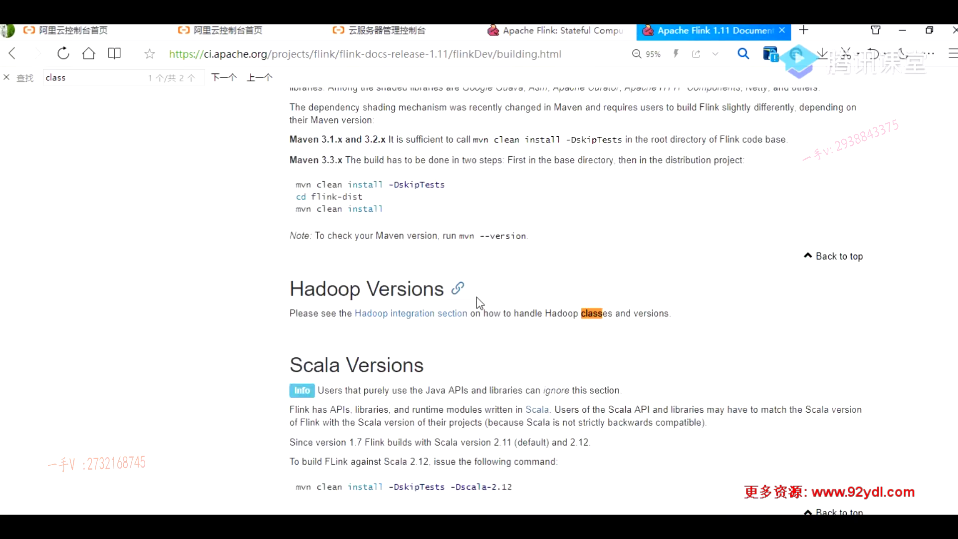
pyautogui.scroll(10, 477, 249)
pyautogui.scroll(-10, 480, 298)
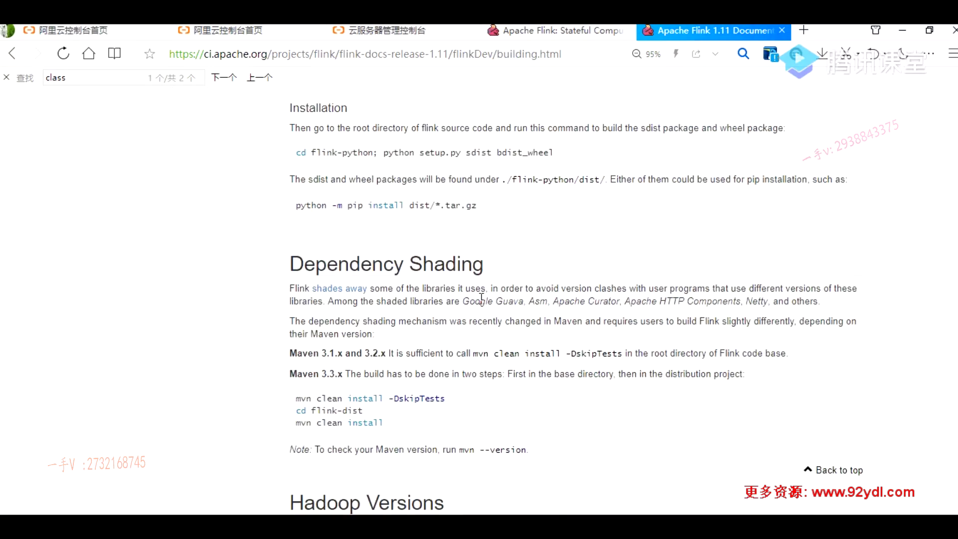
# Search the Building Flink from Source page for "hadoop"
pyautogui.hotkey('ctrl', 'f')
pyautogui.write('hadoo')
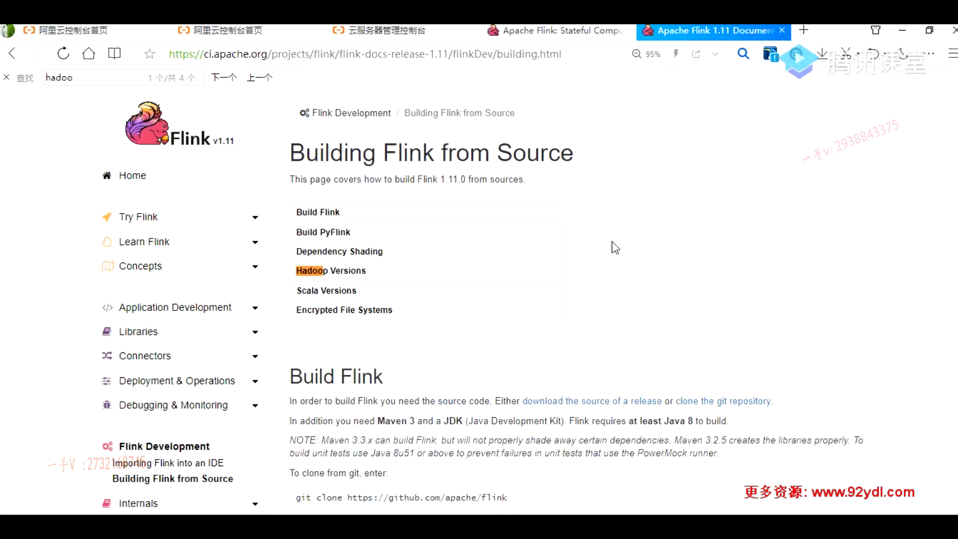
pyautogui.press('BackSpace')
pyautogui.write('p')
# Replace the page search term with "class" to find the mention of Hadoop classes under Hadoop Versions
pyautogui.press('BackSpace')
pyautogui.press('BackSpace')
pyautogui.press('BackSpace')
pyautogui.press('BackSpace')
pyautogui.press('BackSpace')
pyautogui.press('BackSpace')
pyautogui.write('class')
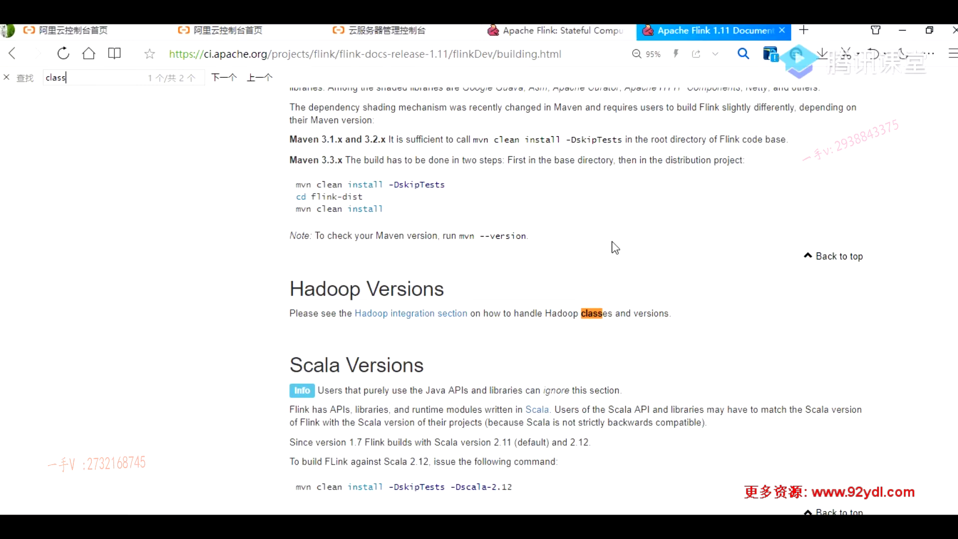
pyautogui.write('p')
pyautogui.write('a')
pyautogui.press('BackSpace')
pyautogui.press('BackSpace')
# Open the Hadoop integration section link in a new tab and switch to that tab
pyautogui.rightClick(441, 317)
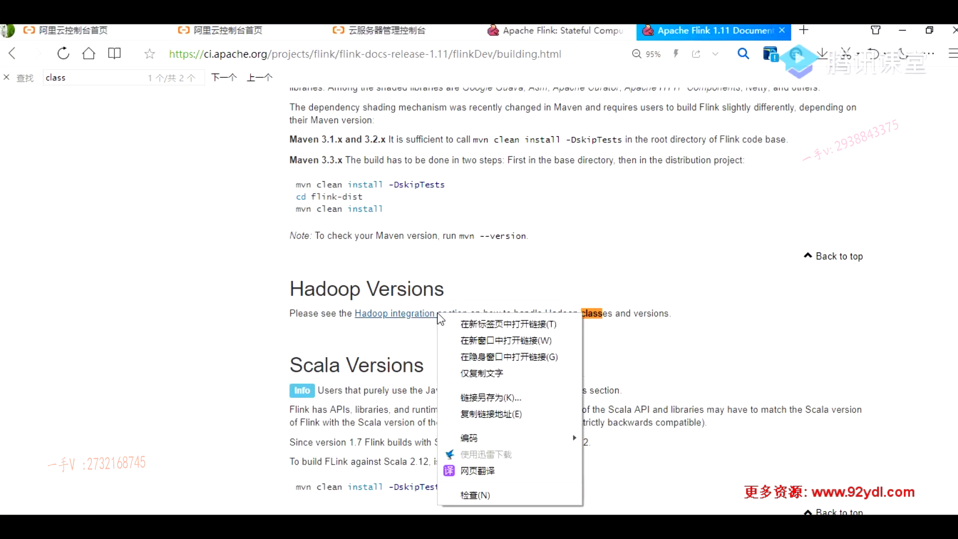
pyautogui.click(487, 325)
pyautogui.click(716, 35)
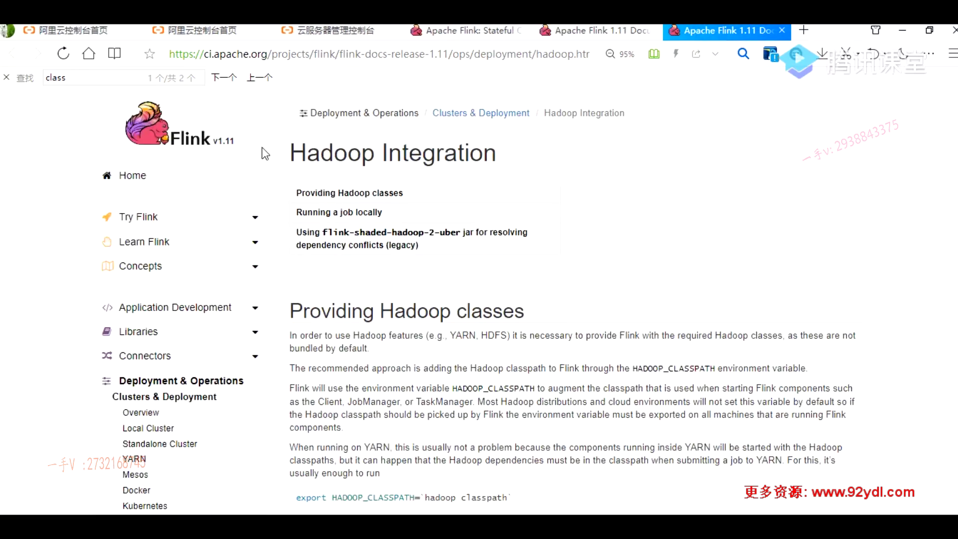
# Examine the Hadoop Integration page, focusing on the Providing Hadoop classes section
pyautogui.scroll(-2, 612, 253)
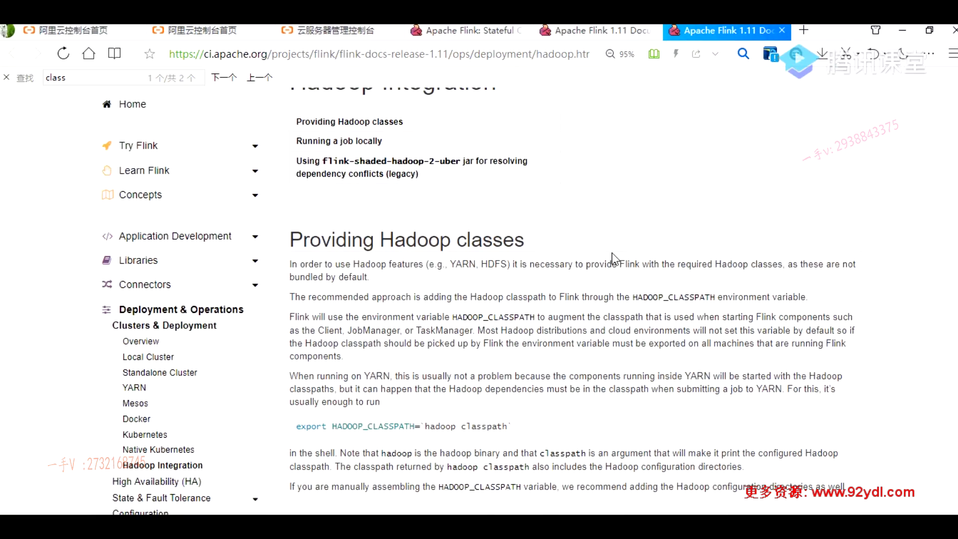
pyautogui.scroll(-4, 611, 252)
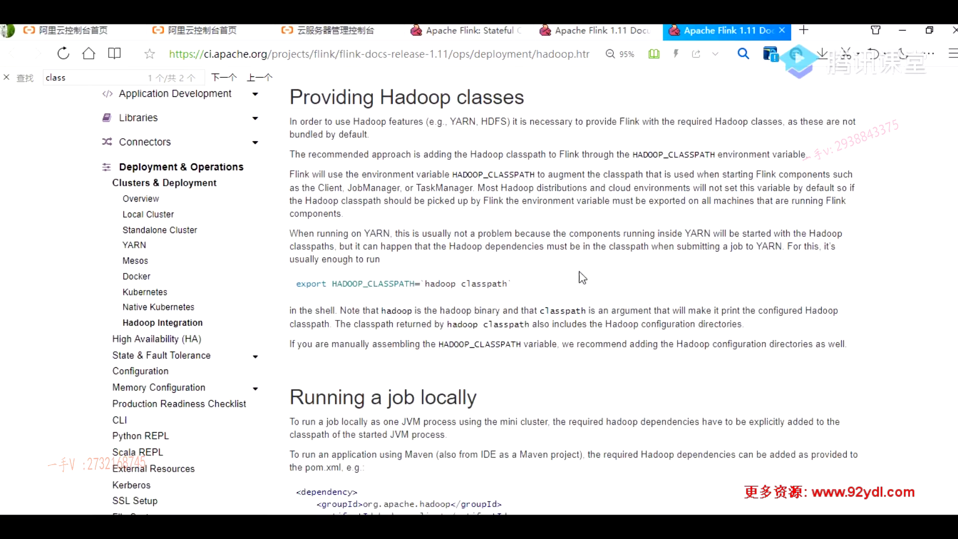
pyautogui.scroll(4, 530, 286)
pyautogui.scroll(2, 530, 287)
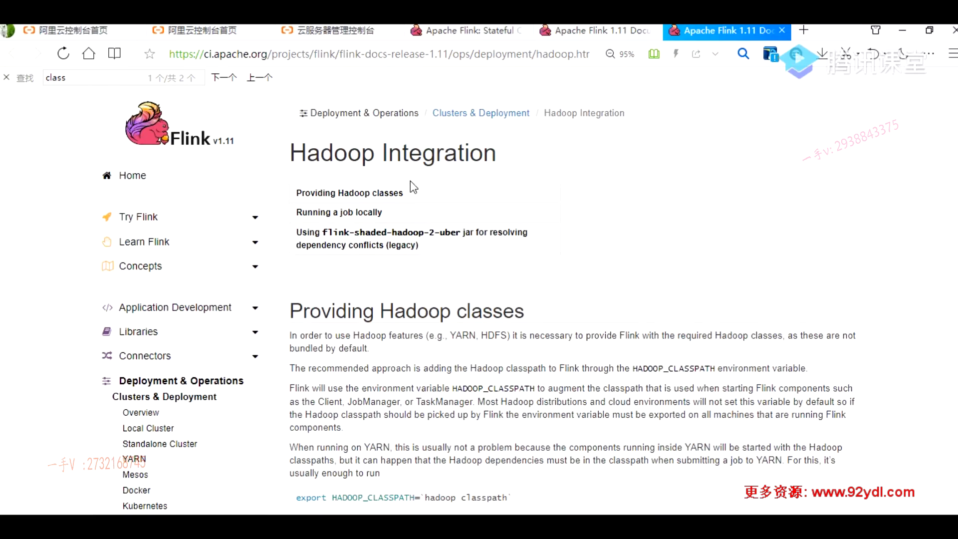
pyautogui.doubleClick(418, 153)
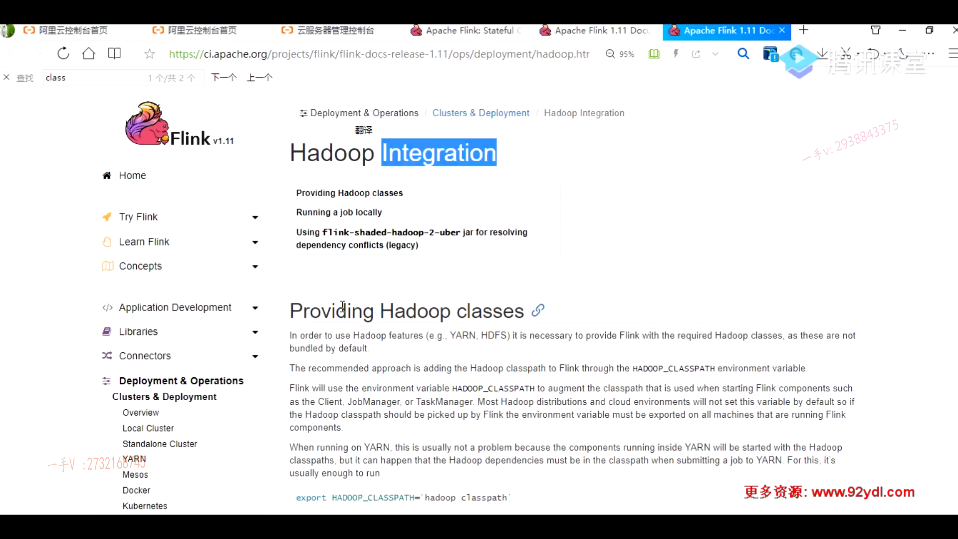
pyautogui.scroll(-6, 479, 299)
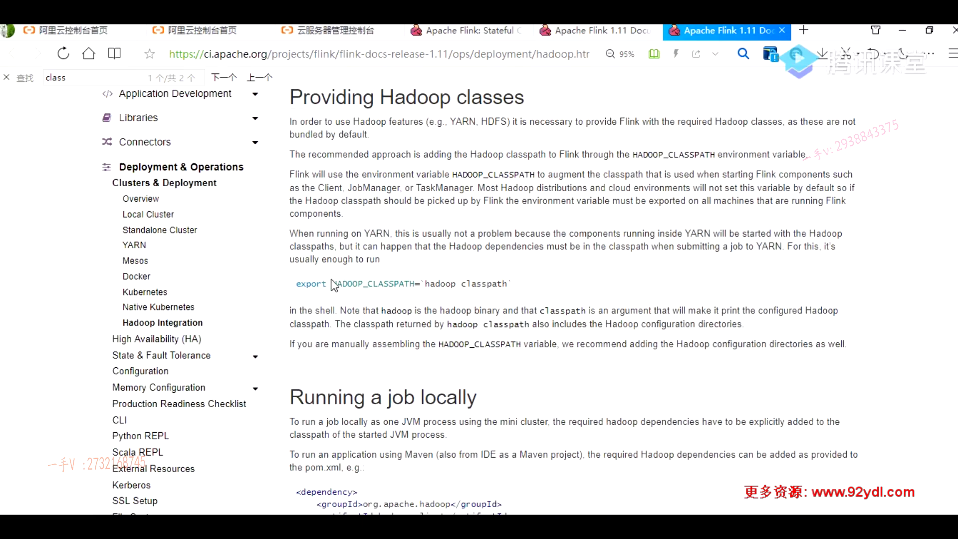
pyautogui.scroll(-5, 334, 286)
pyautogui.scroll(7, 358, 267)
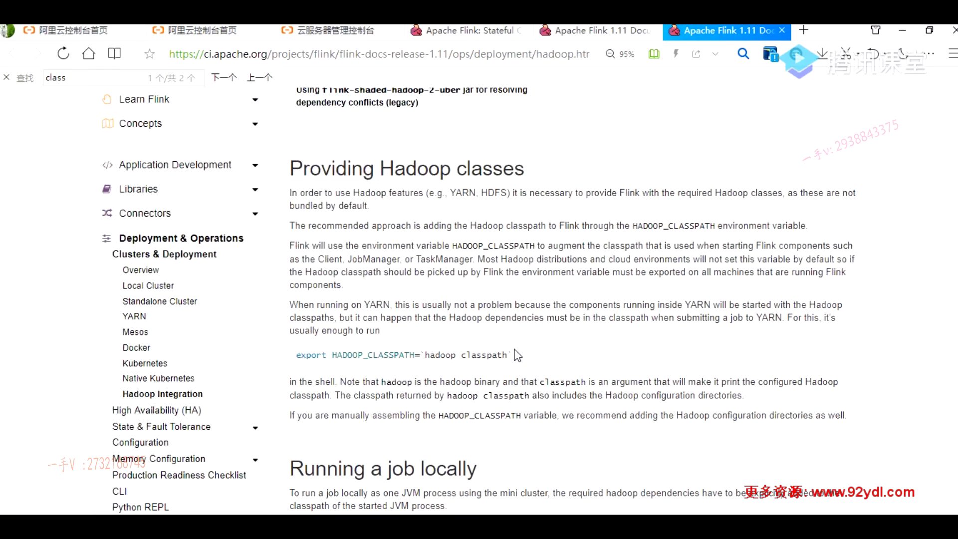
# Highlight the export HADOOP_CLASSPATH=`hadoop classpath` command on the page, and the HADOOP_CLASSPATH variable name within it
pyautogui.moveTo(508, 355); pyautogui.dragTo(294, 344)
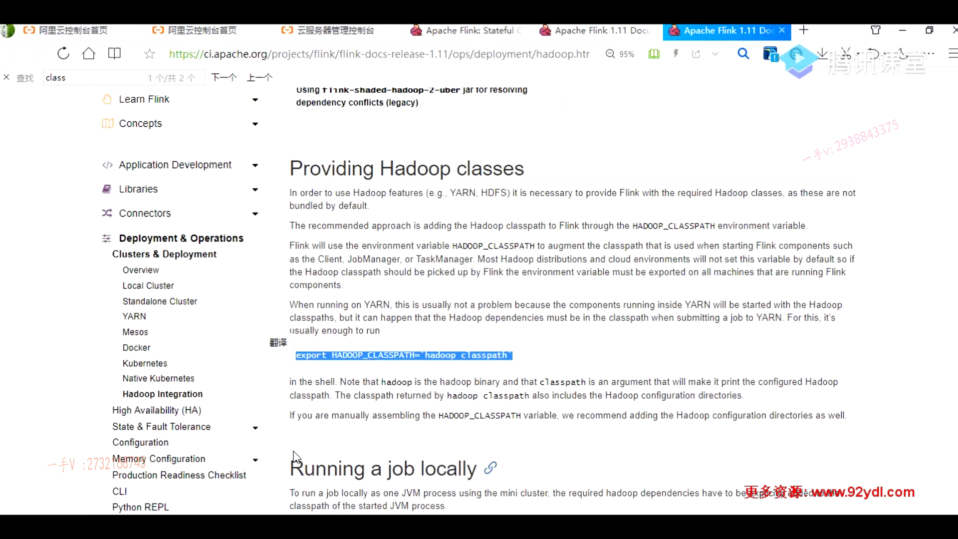
pyautogui.moveTo(119, 526)
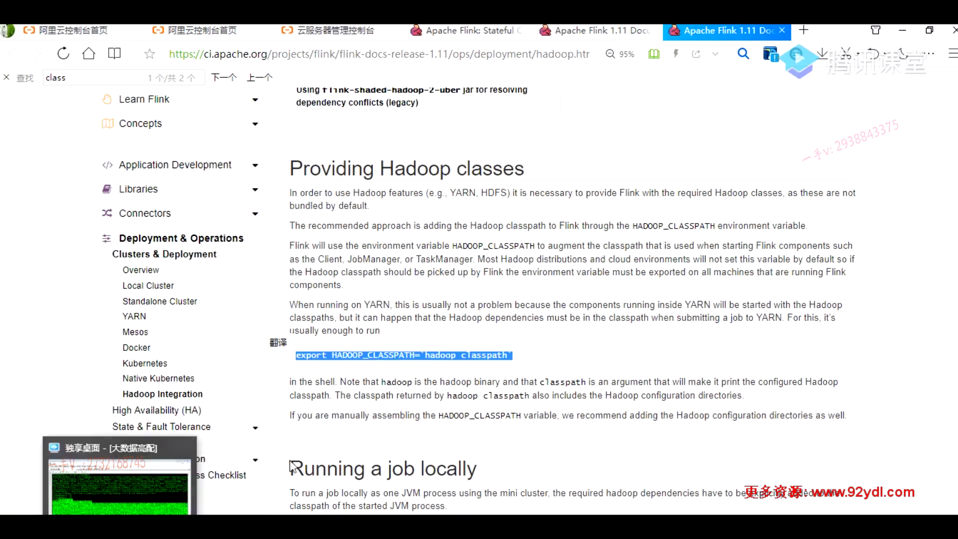
pyautogui.click(546, 363)
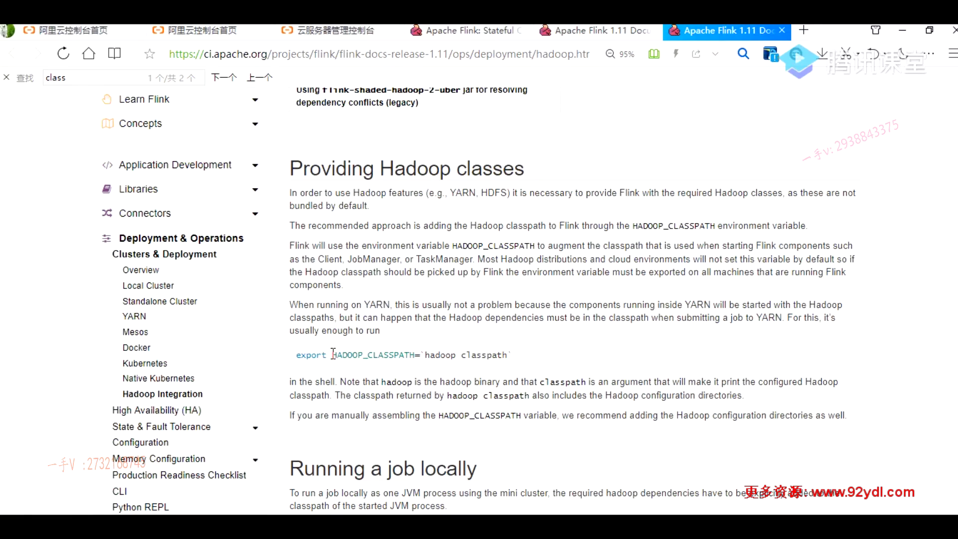
pyautogui.moveTo(336, 353); pyautogui.dragTo(407, 355)
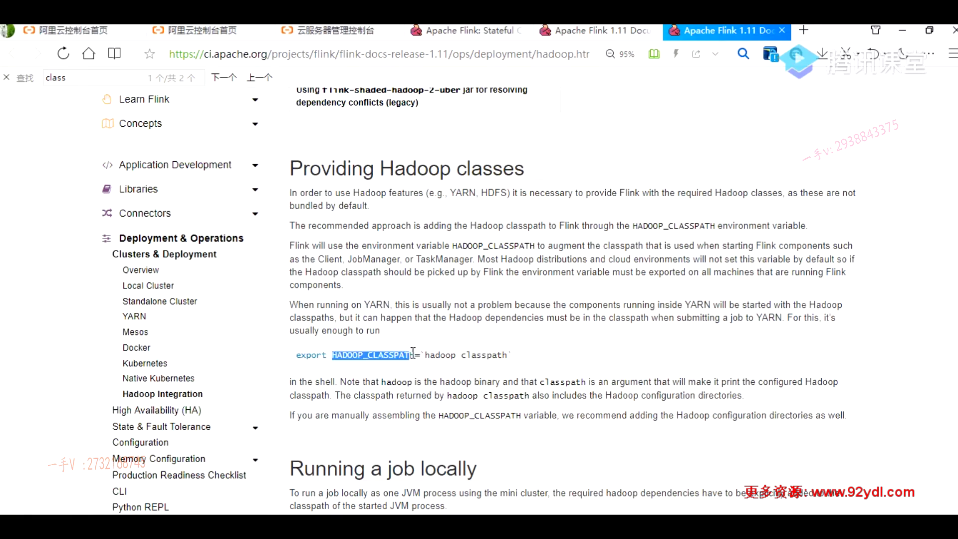
# Switch to the remote desktop's SSH terminal and highlight the hadoop classpath command in the ops3 session
pyautogui.hotkey('alt', 'Tab')
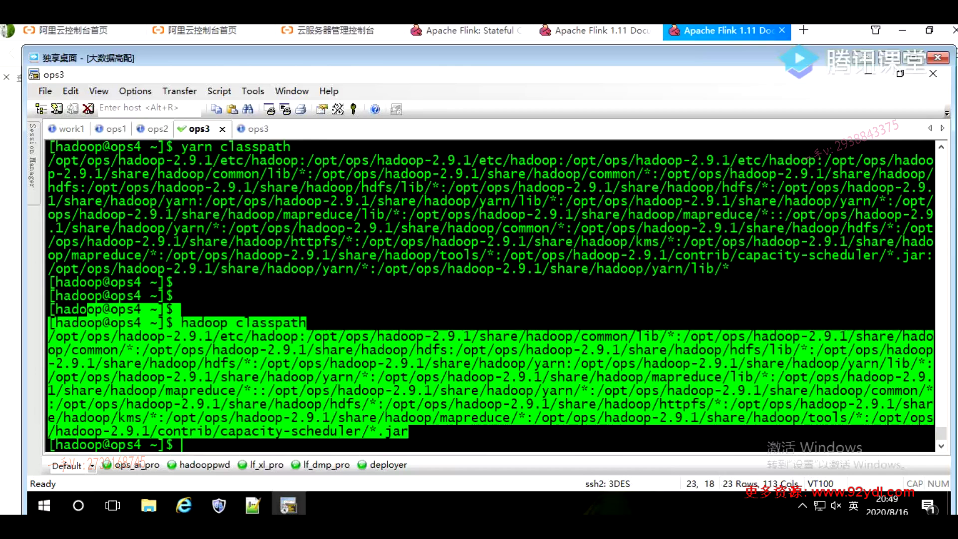
pyautogui.click(325, 328)
pyautogui.moveTo(324, 324); pyautogui.dragTo(180, 323)
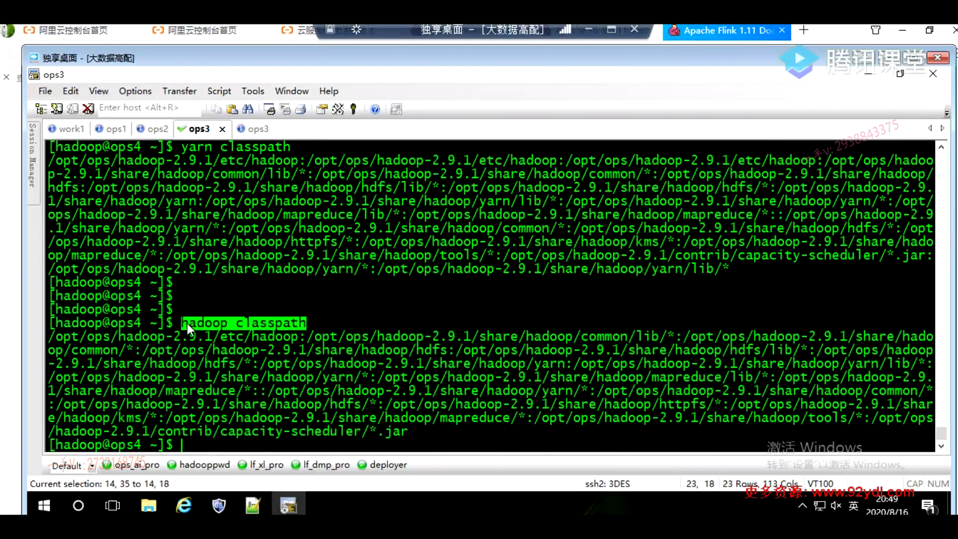
# Highlight the hadoop classpath output in the terminal, and return to the browser to look over the Hadoop Integration page
pyautogui.moveTo(454, 429); pyautogui.dragTo(50, 337)
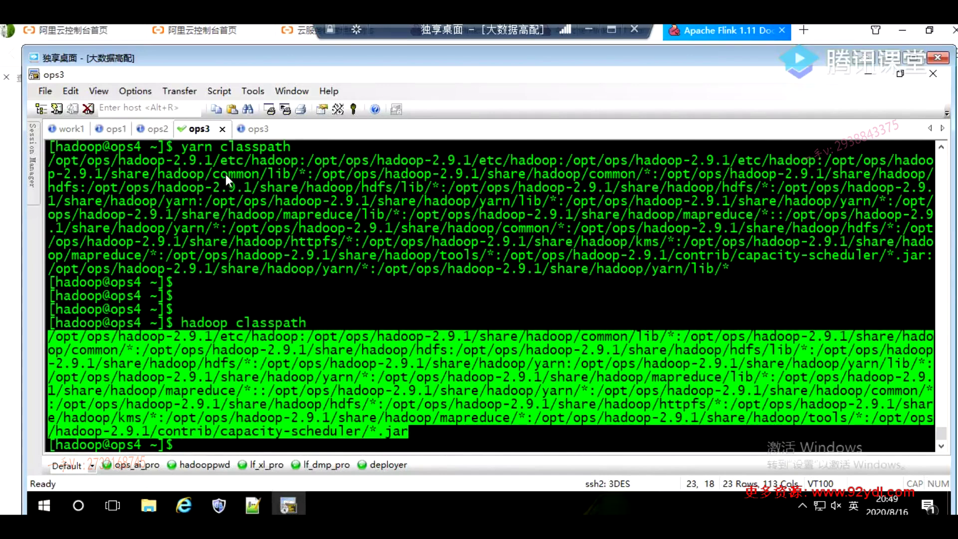
pyautogui.click(184, 505)
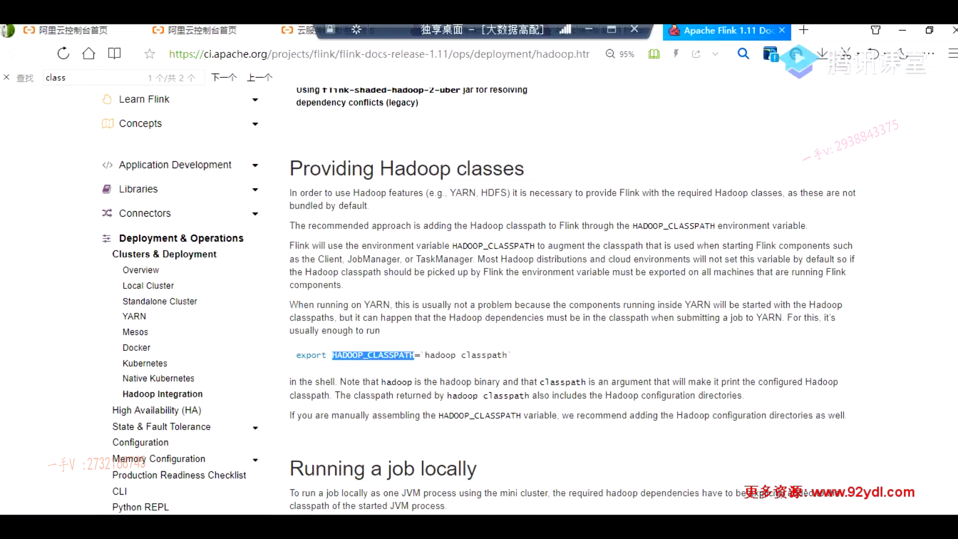
pyautogui.scroll(3, 355, 346)
pyautogui.scroll(-8, 199, 214)
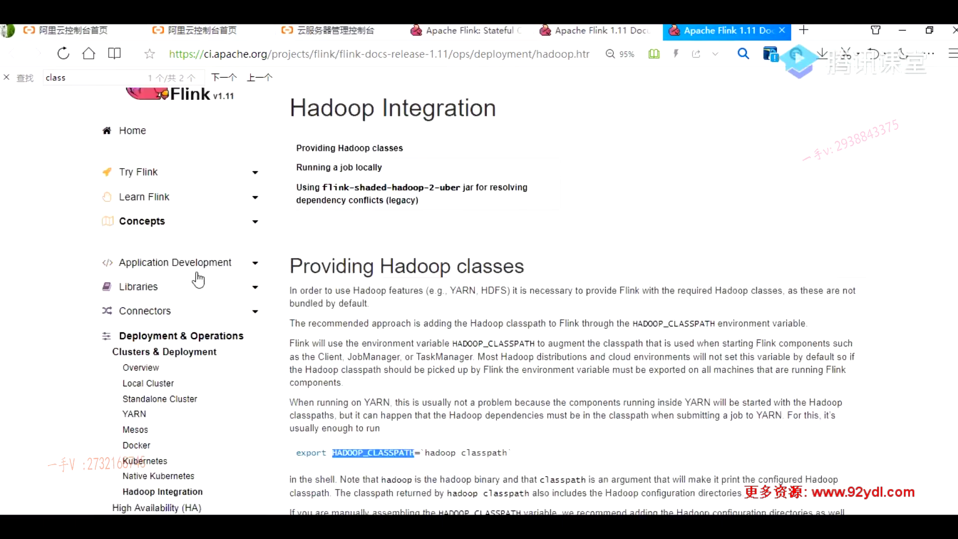
pyautogui.scroll(-5, 199, 280)
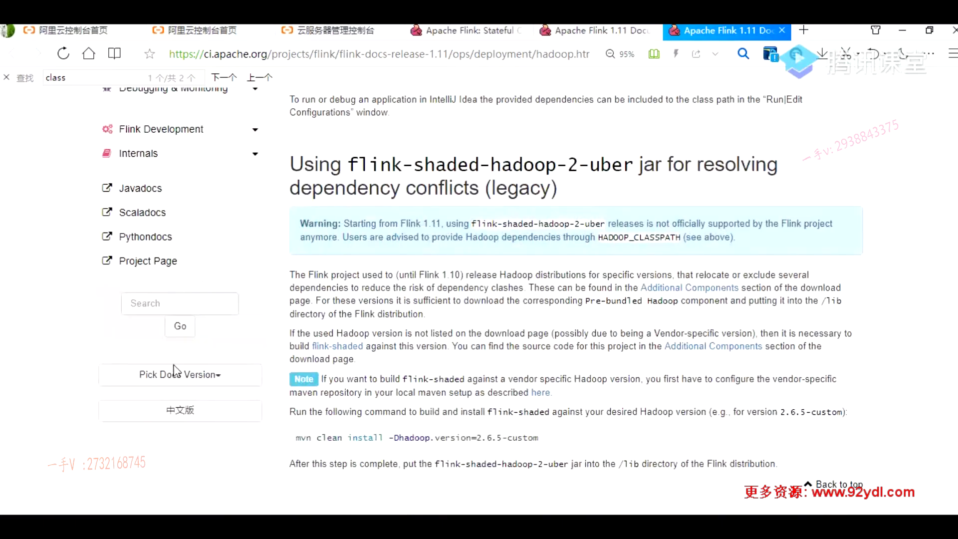
pyautogui.scroll(5, 176, 348)
pyautogui.scroll(10, 177, 352)
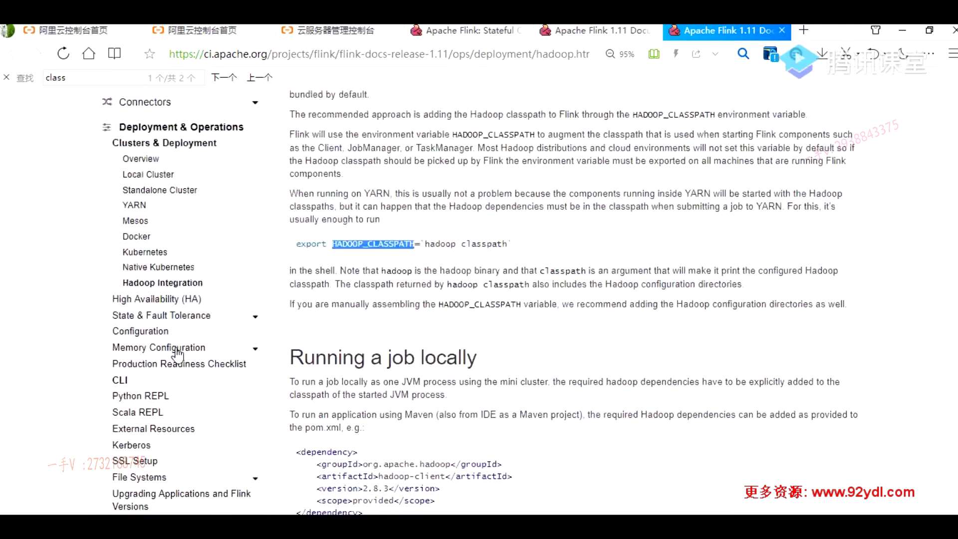
pyautogui.scroll(2, 177, 355)
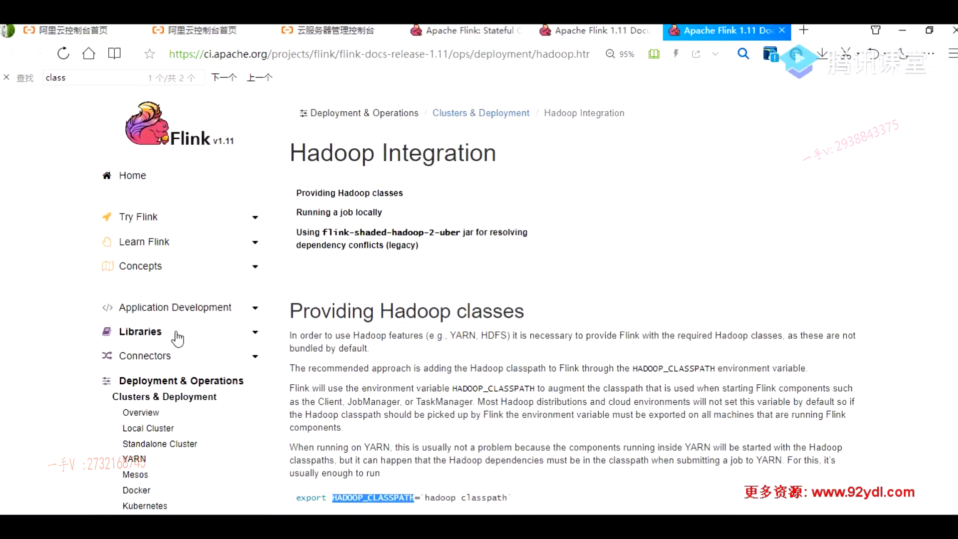
# Open the Clusters & Deployment overview and read through its deployment modes, summary and deployment targets
pyautogui.click(375, 116)
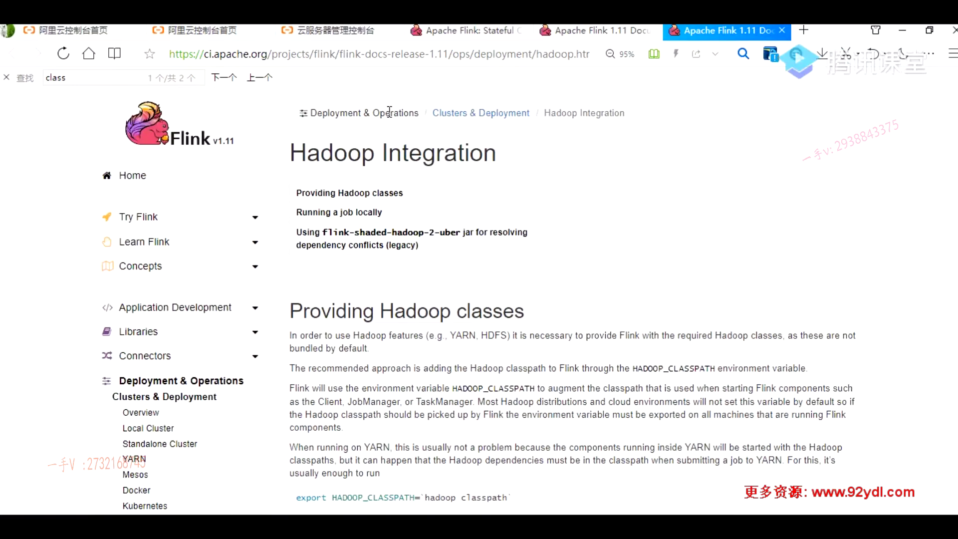
pyautogui.click(464, 114)
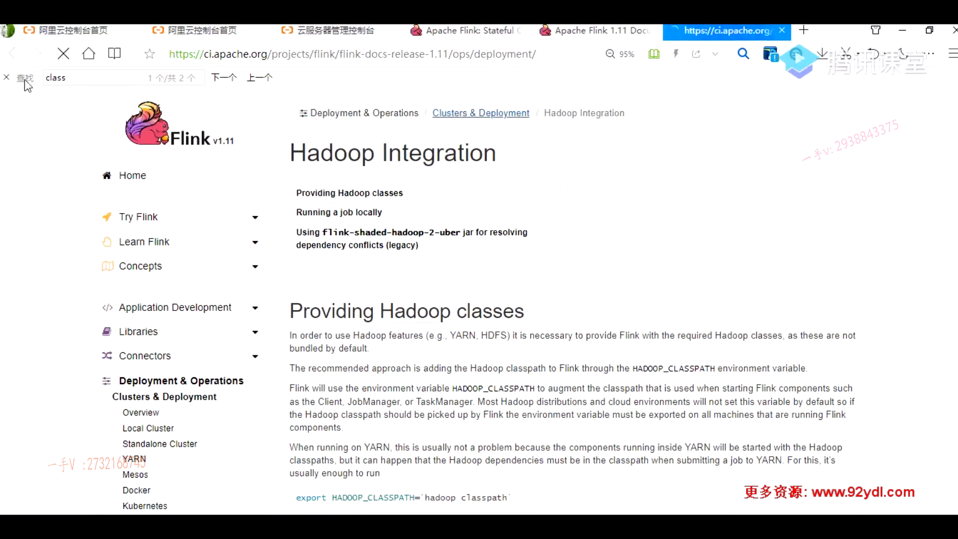
pyautogui.scroll(-3, 262, 259)
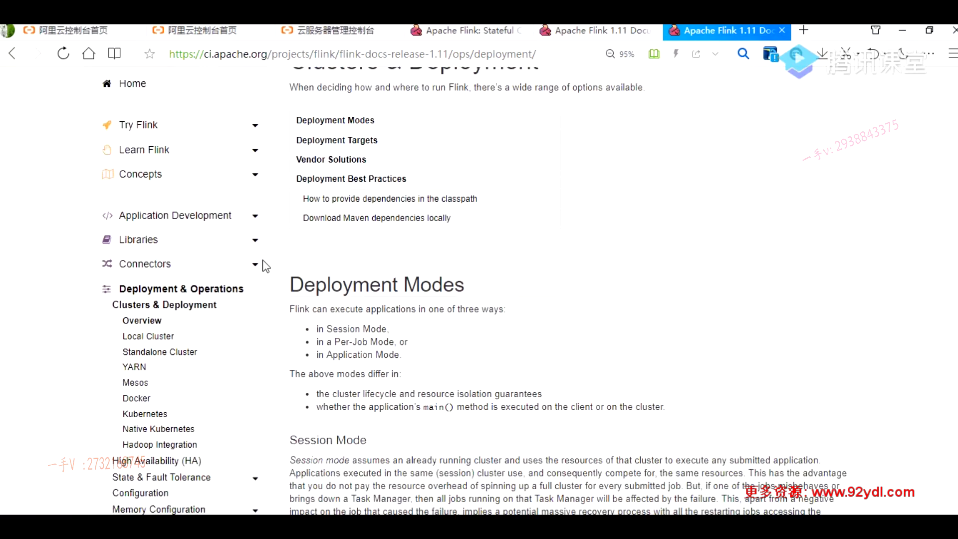
pyautogui.scroll(-3, 262, 260)
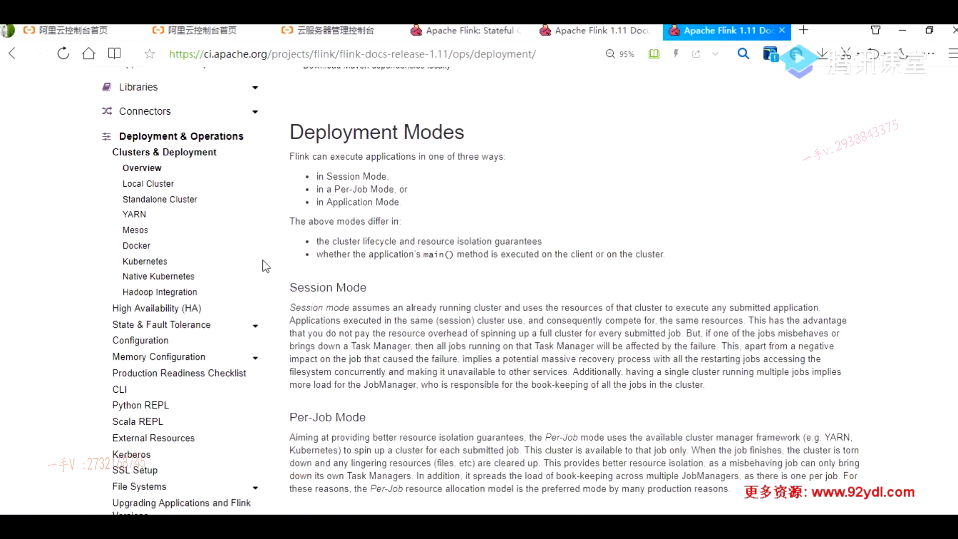
pyautogui.scroll(-4, 262, 259)
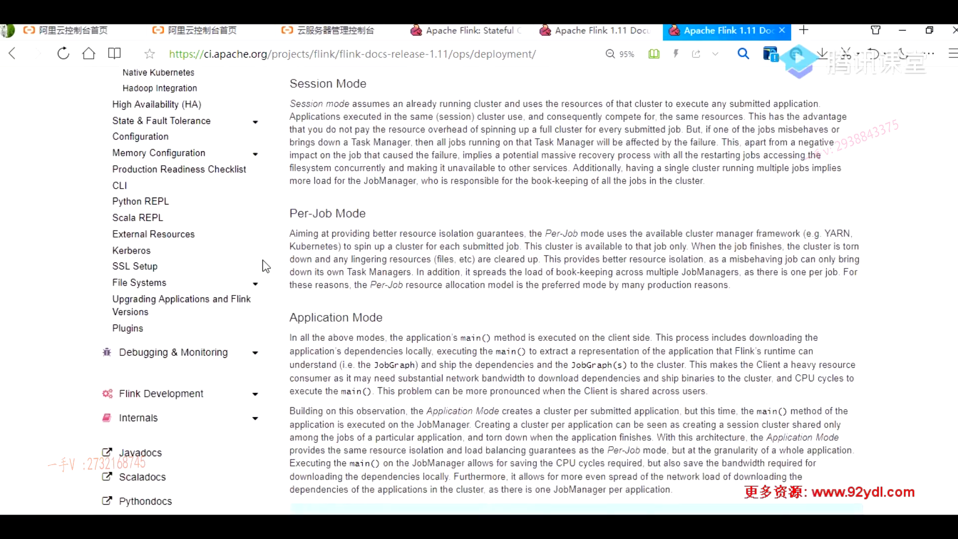
pyautogui.scroll(-3, 262, 259)
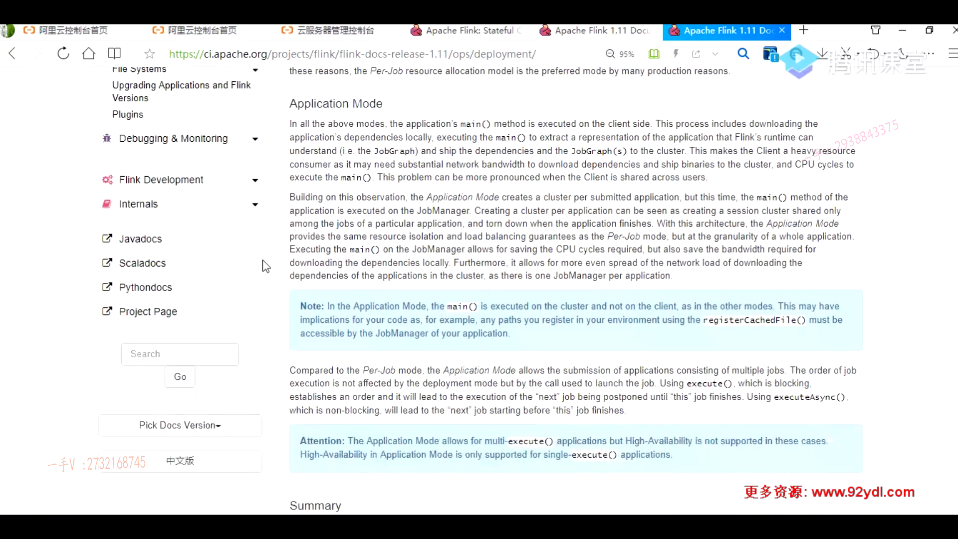
pyautogui.scroll(-1, 262, 259)
pyautogui.scroll(-8, 262, 259)
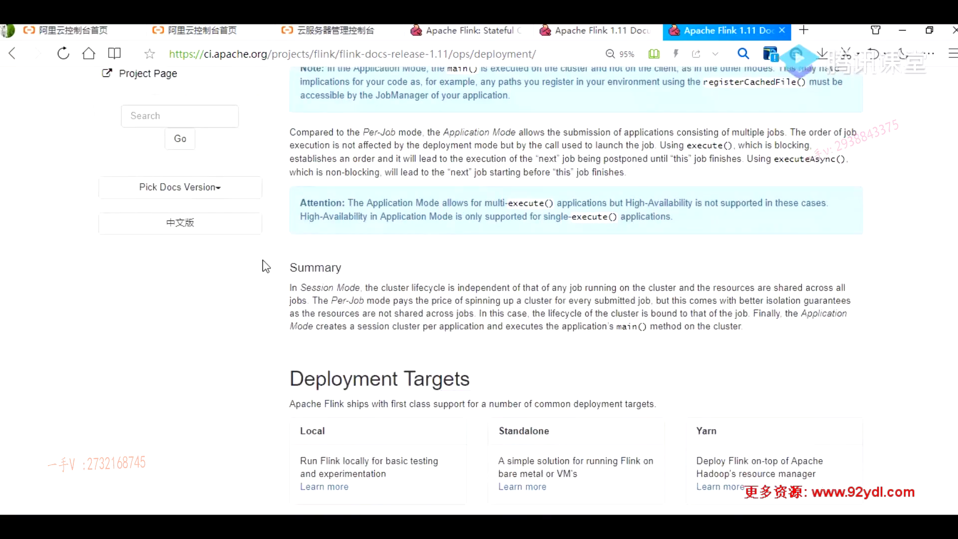
pyautogui.scroll(12, 267, 262)
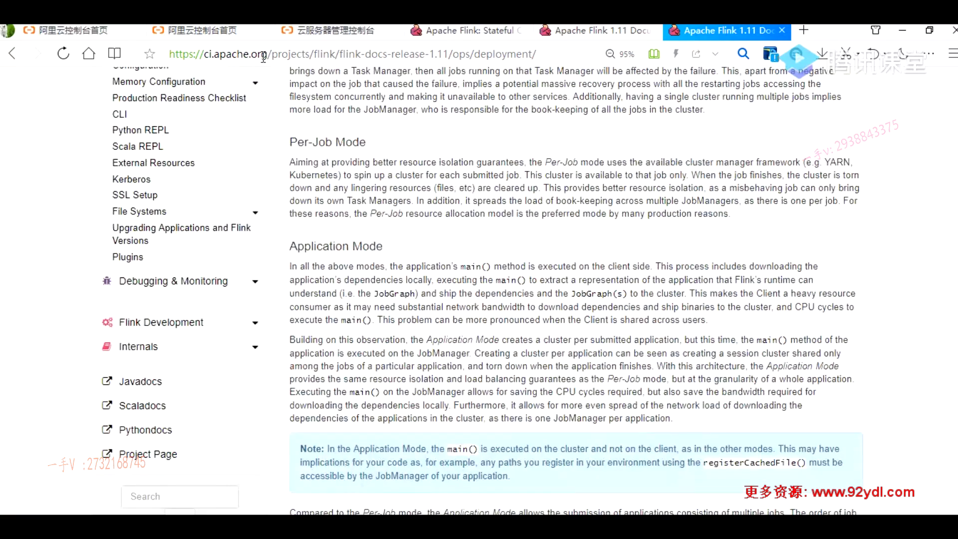
# Switch to the Building Flink from Source page and look over its Build Flink and Build PyFlink sections
pyautogui.click(240, 54)
pyautogui.click(607, 33)
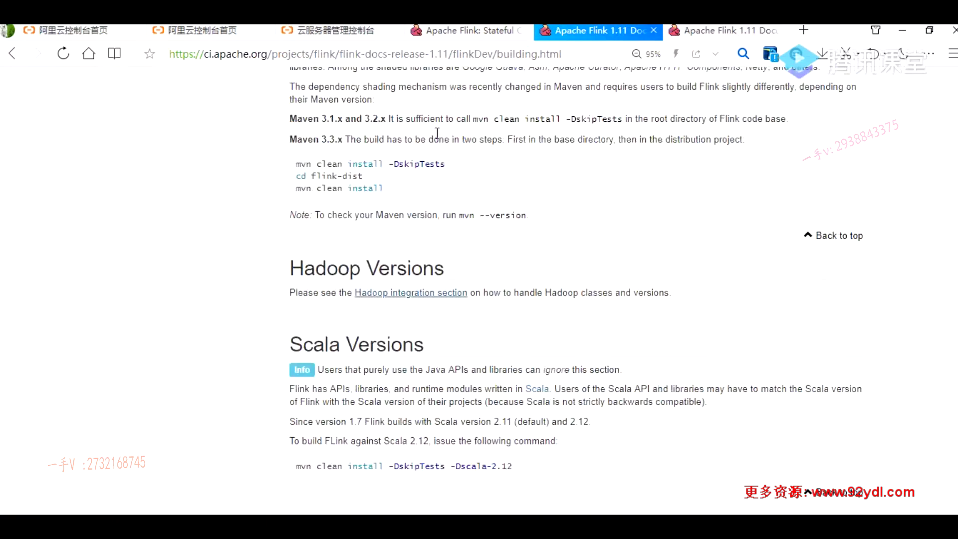
pyautogui.scroll(15, 299, 238)
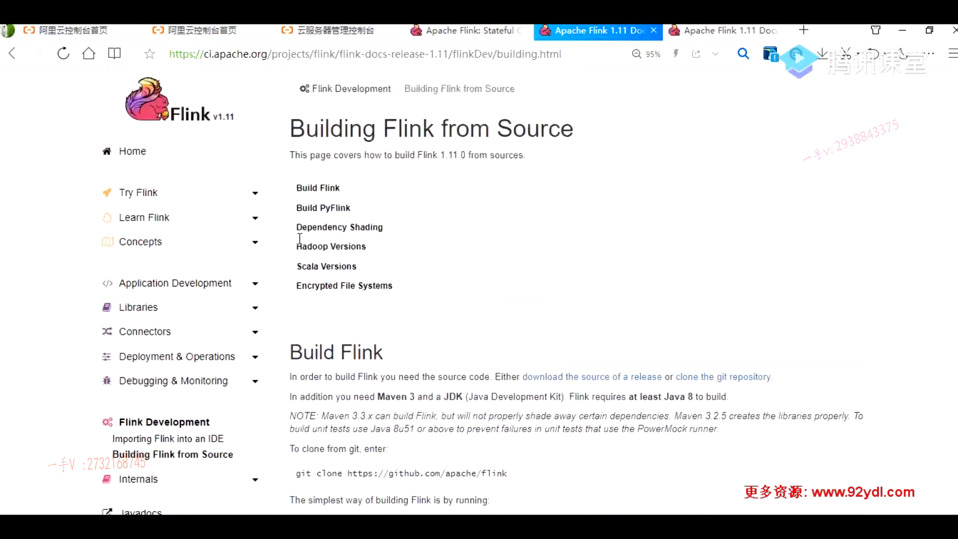
pyautogui.scroll(-4, 190, 277)
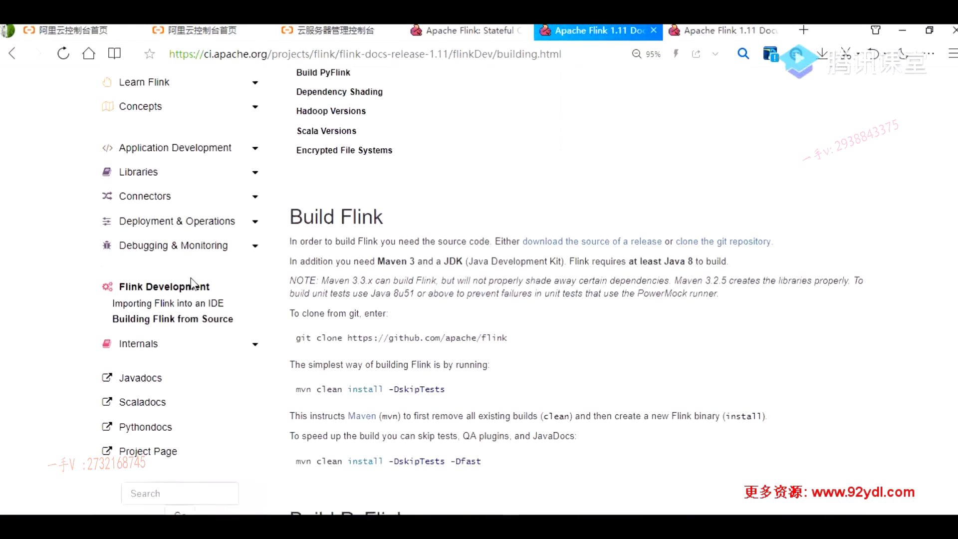
pyautogui.scroll(-10, 191, 282)
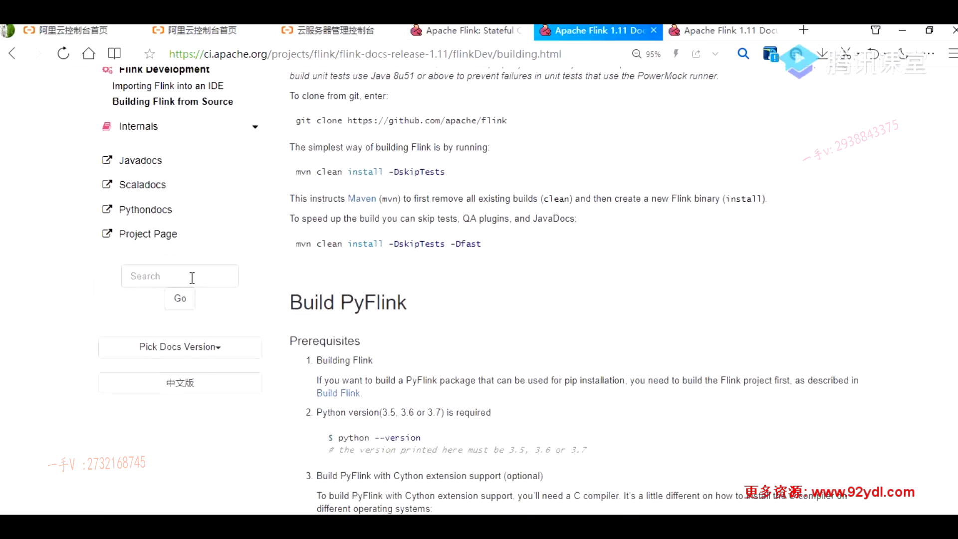
pyautogui.scroll(11, 192, 278)
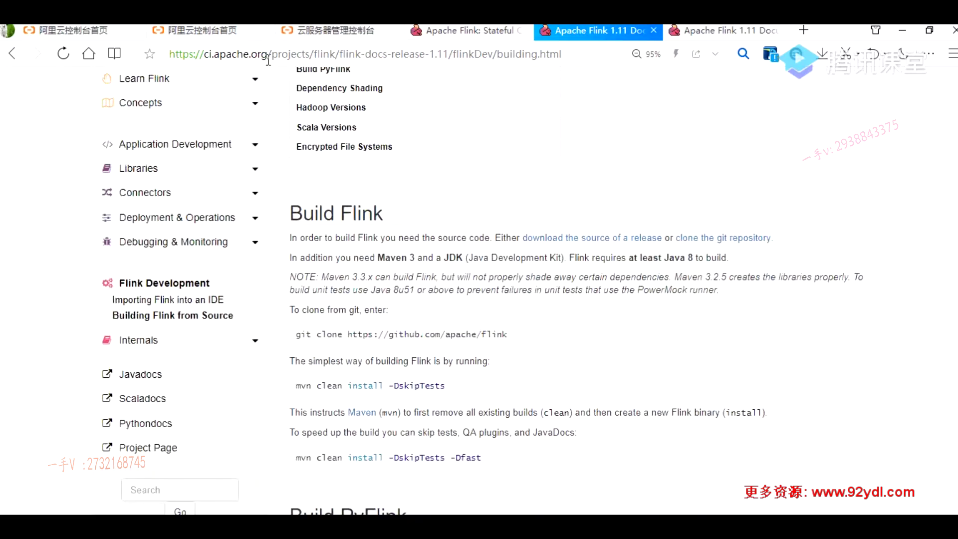
# Open the Downloads page of the Apache Flink site and examine the pre-bundled Hadoop packages under Additional Components
pyautogui.click(456, 30)
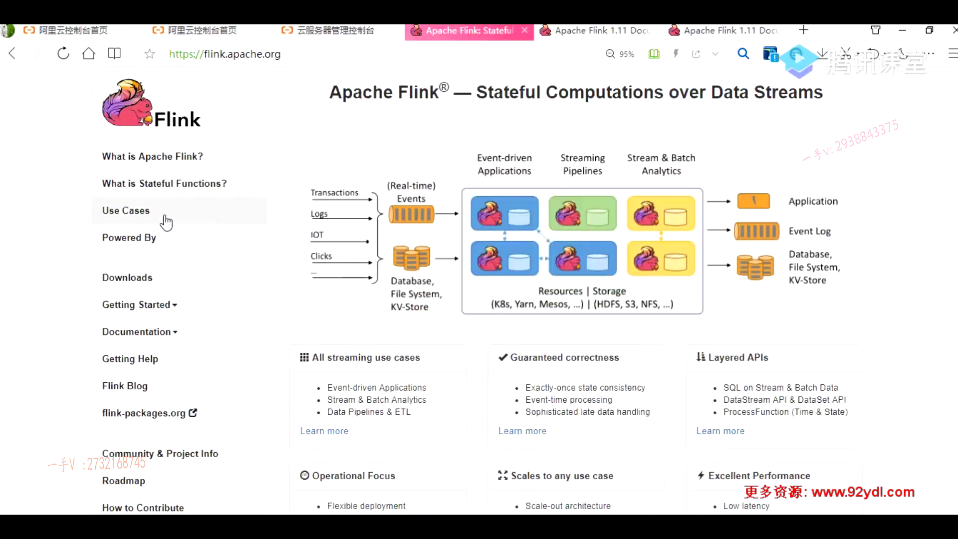
pyautogui.click(131, 279)
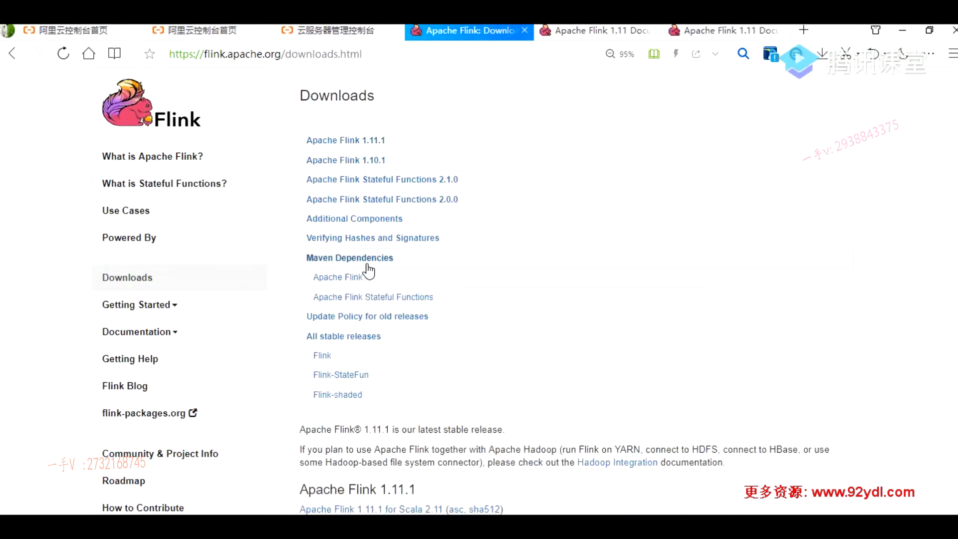
pyautogui.scroll(-3, 370, 271)
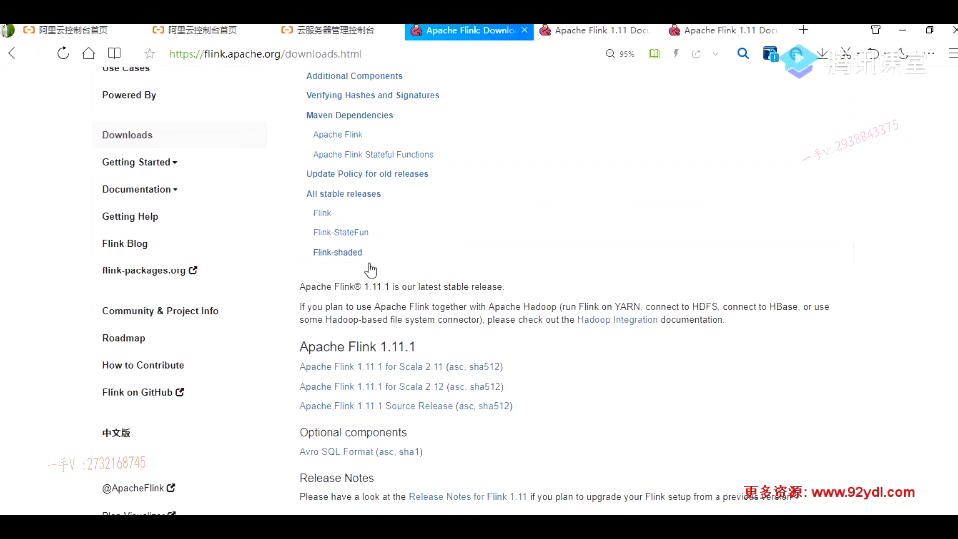
pyautogui.scroll(-3, 370, 270)
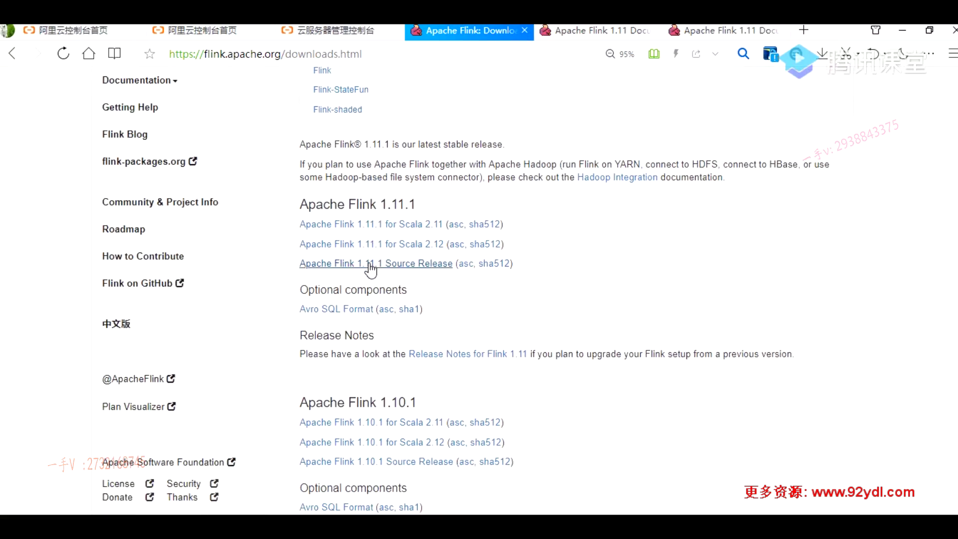
pyautogui.scroll(-3, 370, 270)
pyautogui.scroll(-3, 370, 264)
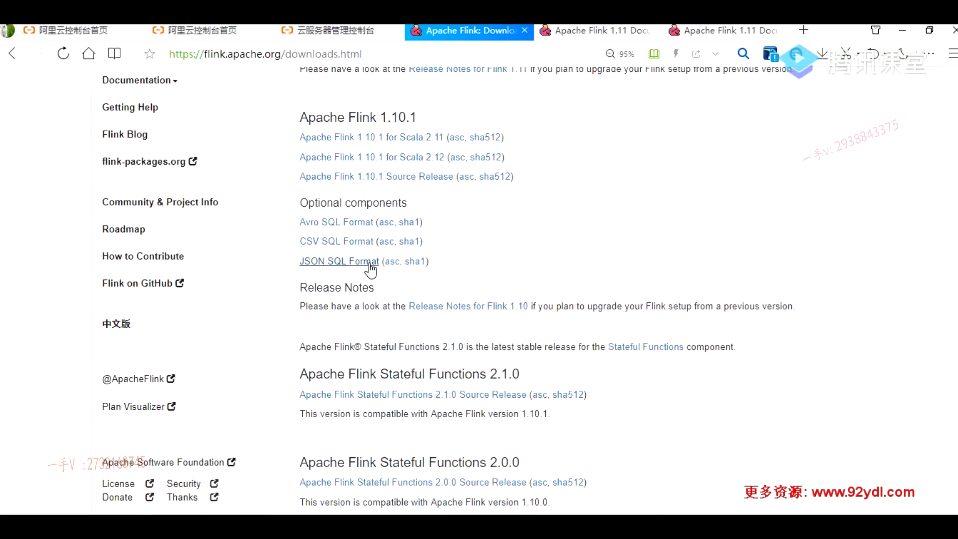
pyautogui.scroll(-6, 370, 270)
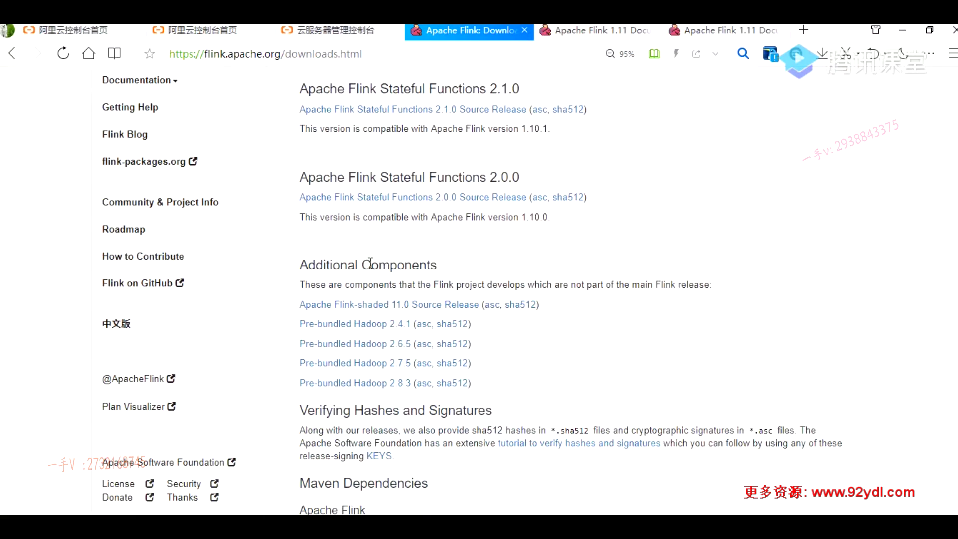
pyautogui.scroll(-2, 370, 263)
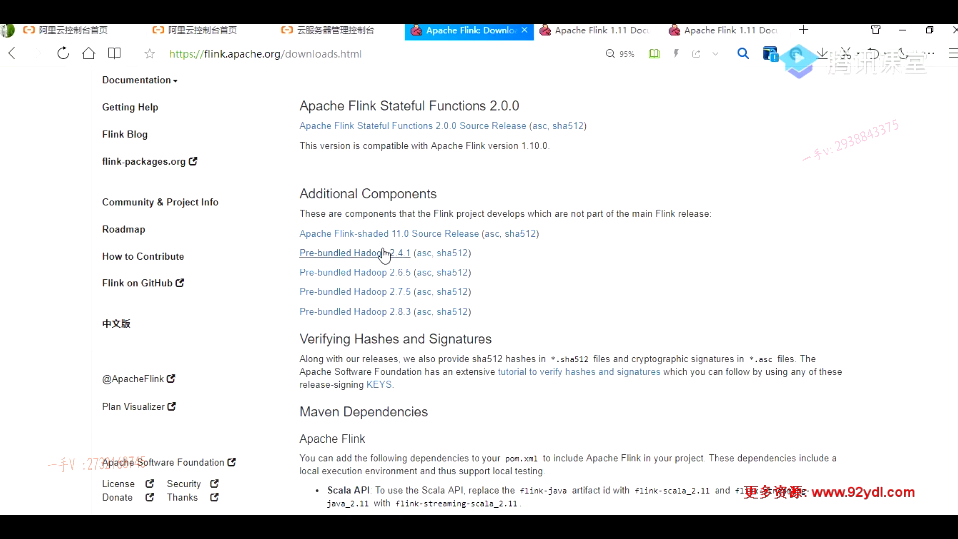
pyautogui.scroll(4, 383, 256)
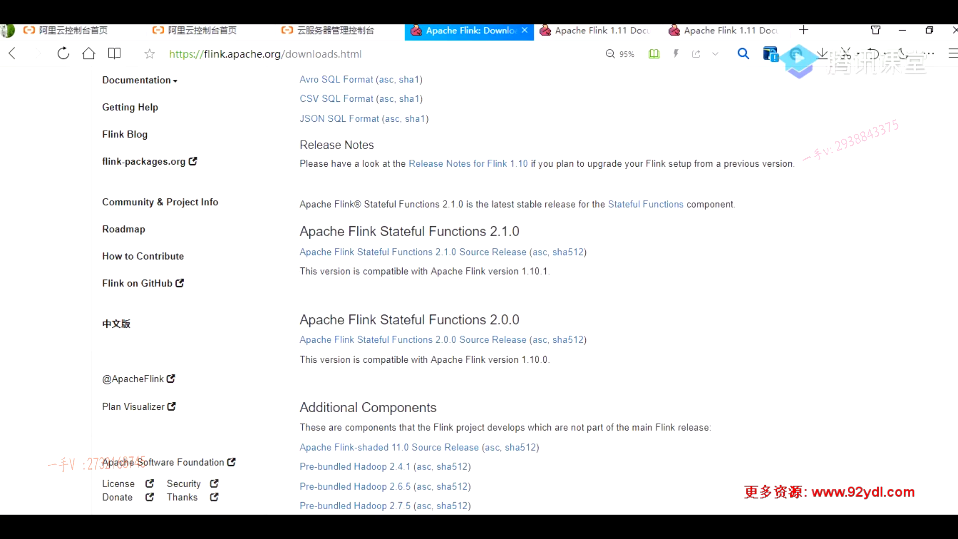
# Switch to the remote desktop's SSH terminal and highlight the words of the hadoop classpath command
pyautogui.hotkey('alt', 'Tab')
pyautogui.doubleClick(217, 322)
pyautogui.doubleClick(289, 323)
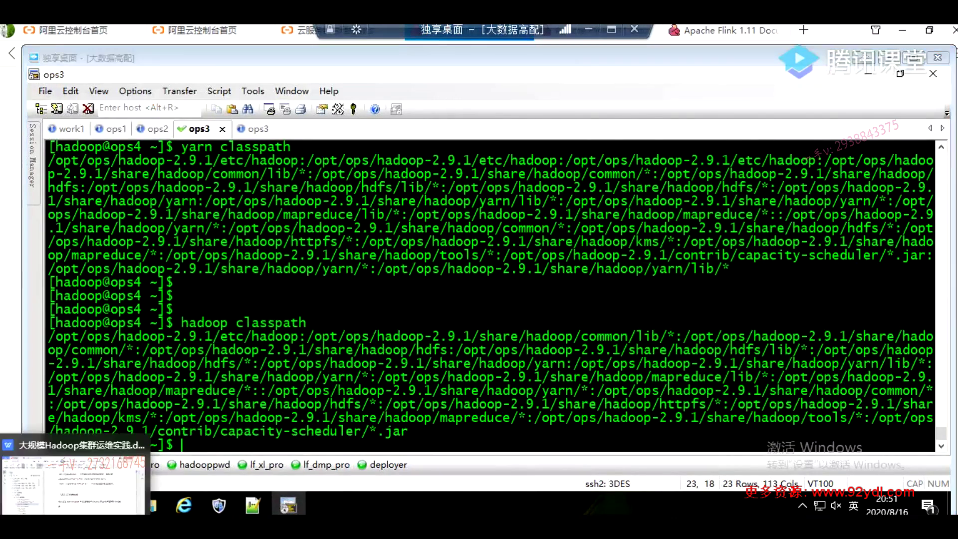
# Switch to the Hadoop cluster operations document in WPS and place the cursor at heading 1.6.3.1.4 container
pyautogui.click(113, 504)
pyautogui.scroll(-2, 539, 303)
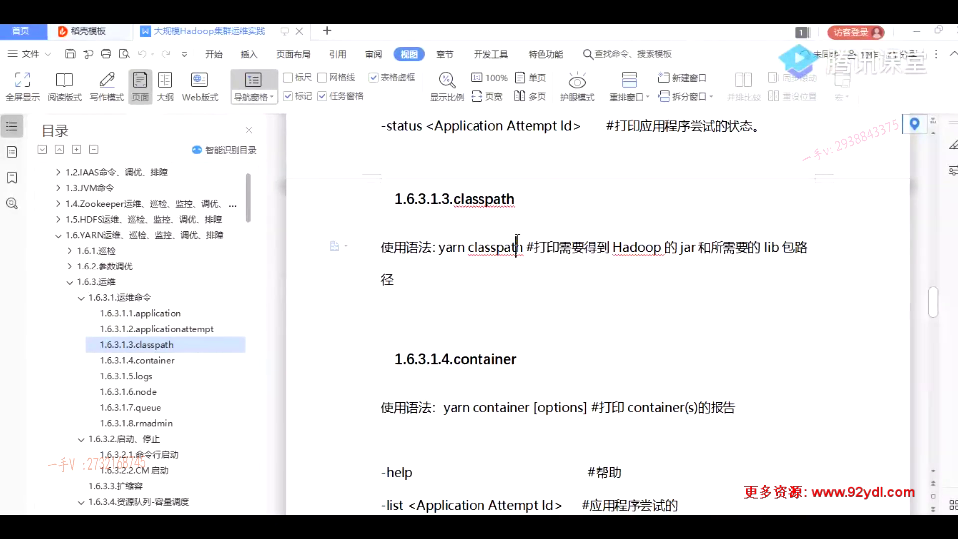
pyautogui.scroll(-5, 604, 291)
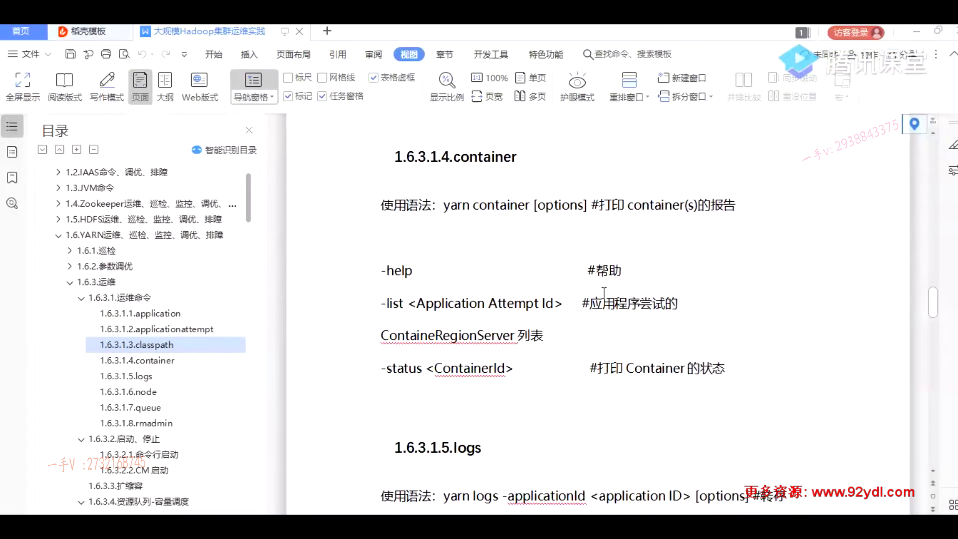
pyautogui.click(535, 153)
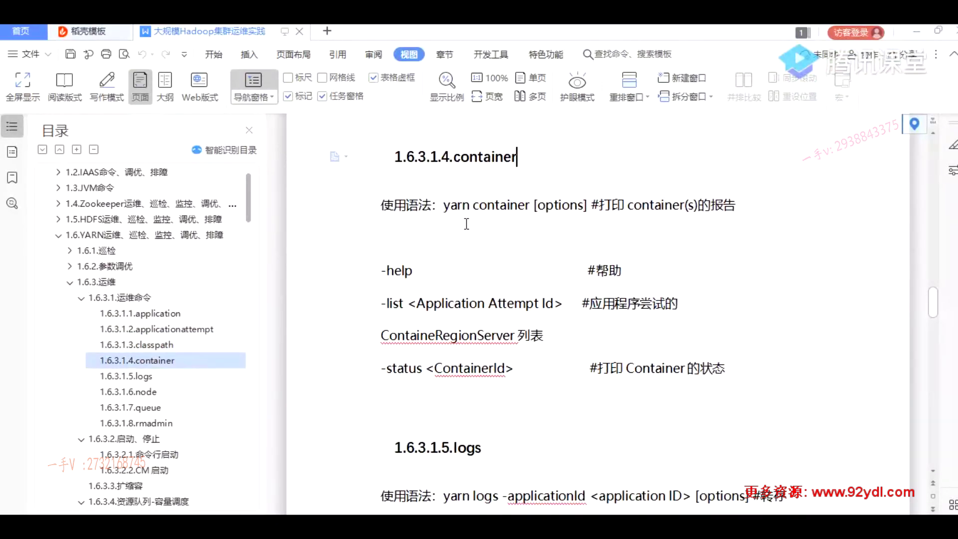
# Highlight the yarn container command and its -list <Application Attempt Id> option in the container section
pyautogui.moveTo(444, 206); pyautogui.dragTo(530, 206)
pyautogui.click(389, 303)
pyautogui.doubleClick(390, 303)
pyautogui.moveTo(417, 303); pyautogui.dragTo(563, 301)
pyautogui.click(486, 302)
# Switch to the browser's Alibaba Cloud ECS console tab and return from the security group rules to the security group list
pyautogui.click(202, 514)
pyautogui.click(546, 29)
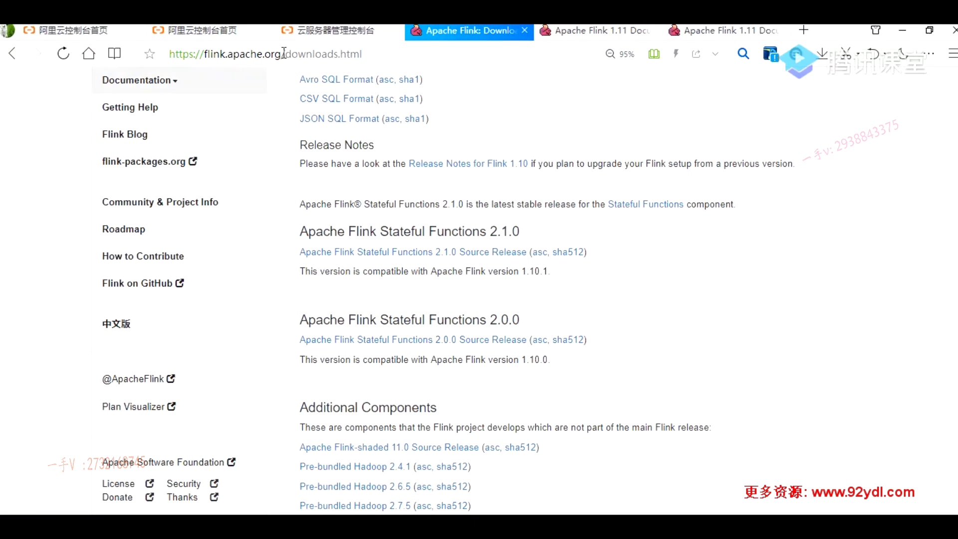
pyautogui.click(345, 31)
pyautogui.click(190, 29)
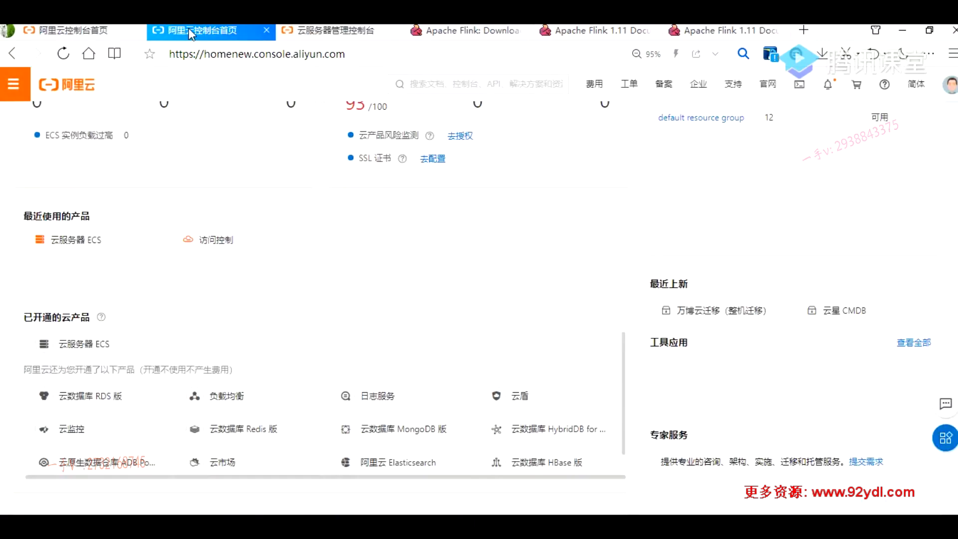
pyautogui.click(385, 33)
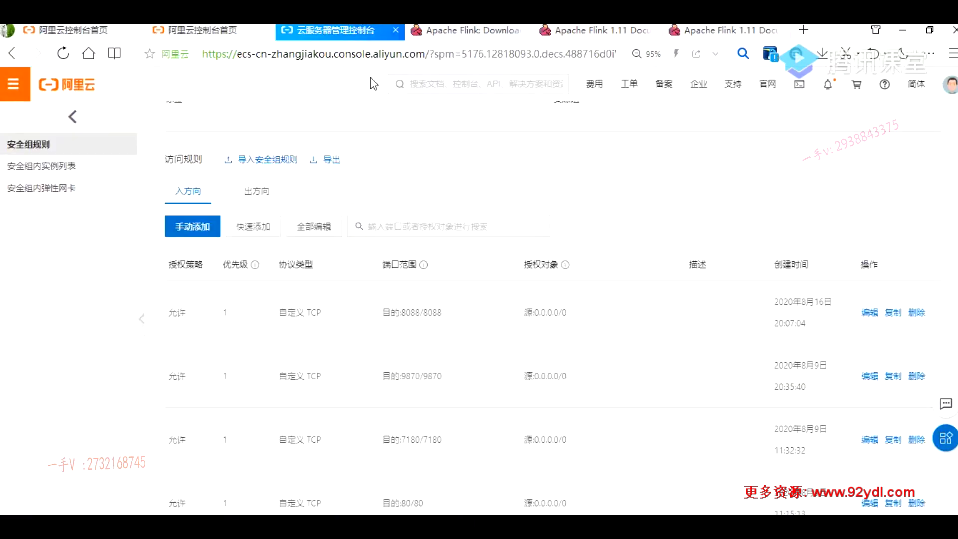
pyautogui.click(12, 53)
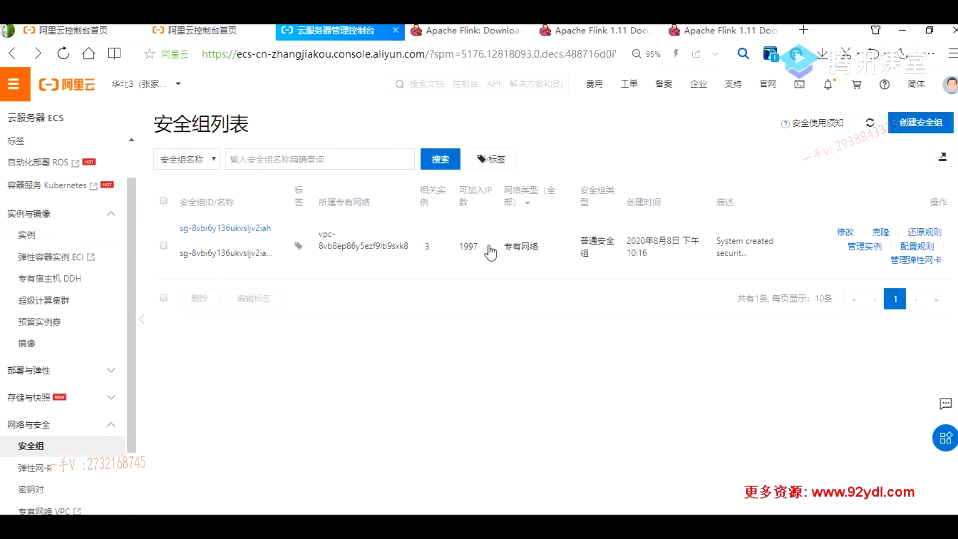
# Copy instance dmp001's public IP from the ECS instance list and load the Cloudera Manager page on port 7180 with it in Firefox
pyautogui.click(22, 243)
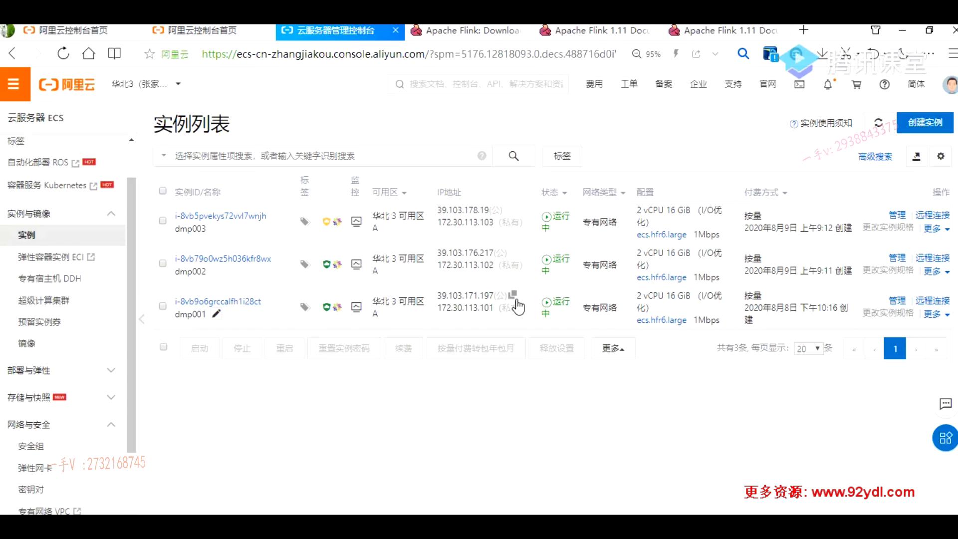
pyautogui.click(513, 296)
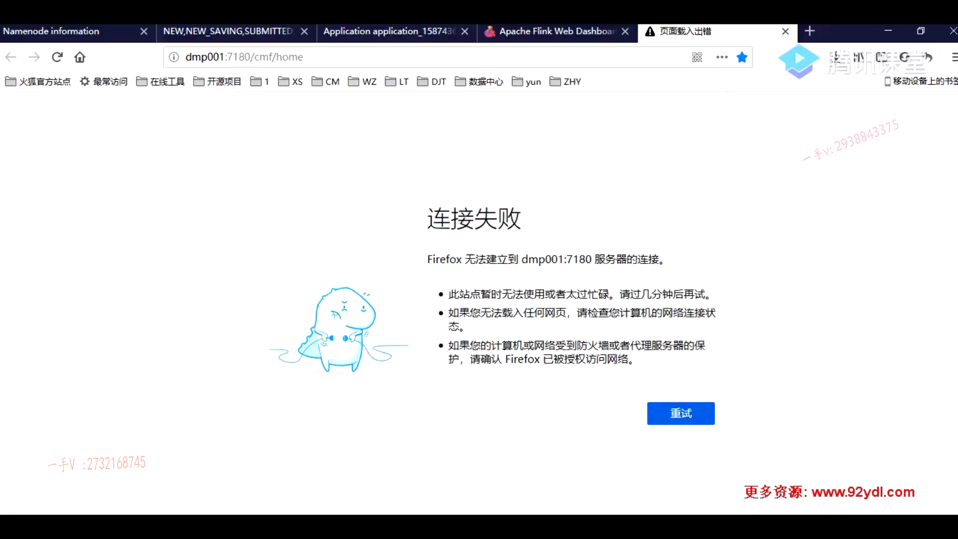
pyautogui.doubleClick(217, 57)
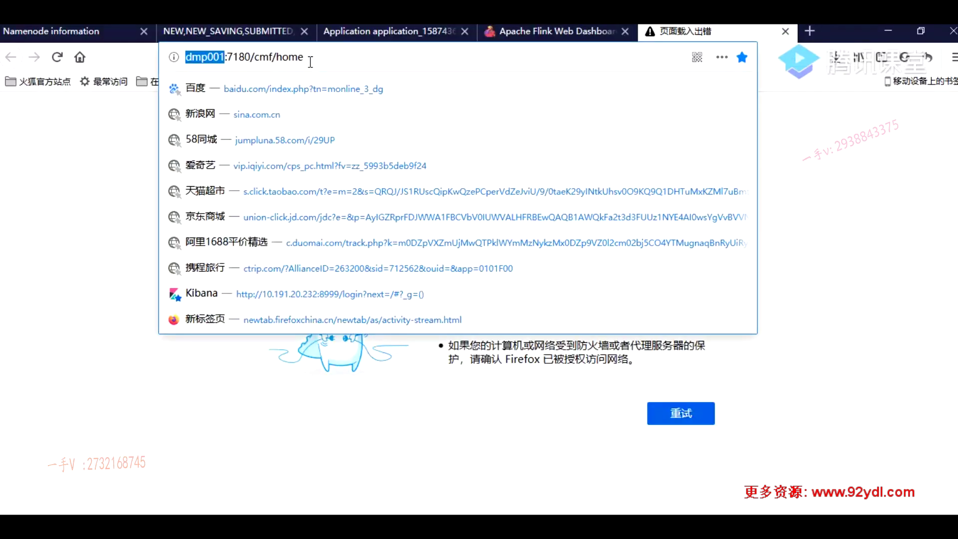
pyautogui.hotkey('ctrl', 'v')
pyautogui.press('Return')
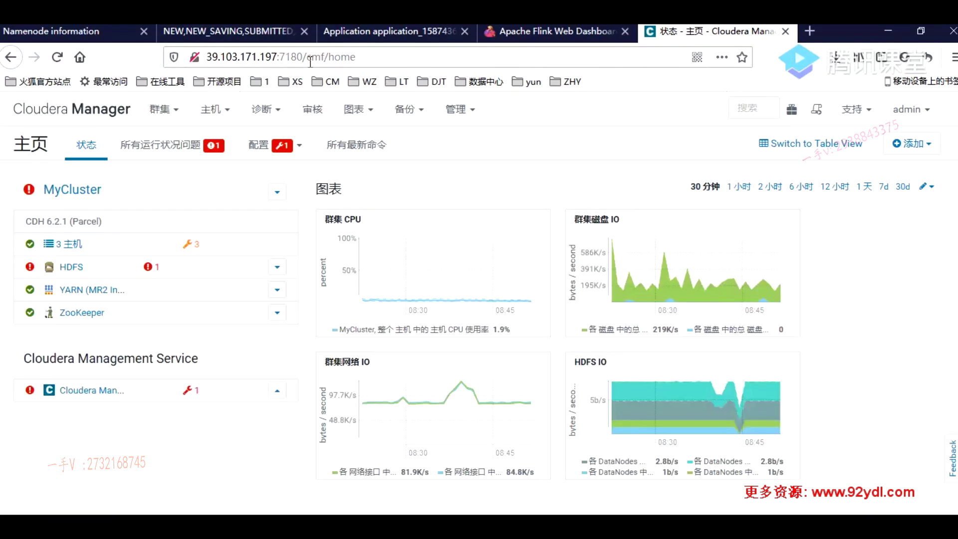
# Open the YARN (MR2 Included) service of MyCluster and review its status summary and container charts
pyautogui.click(76, 290)
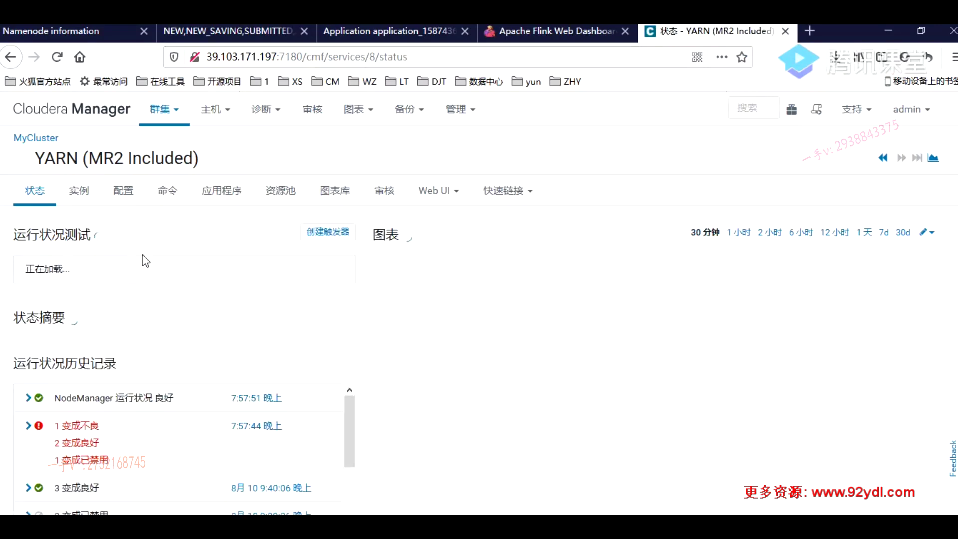
pyautogui.scroll(-5, 467, 251)
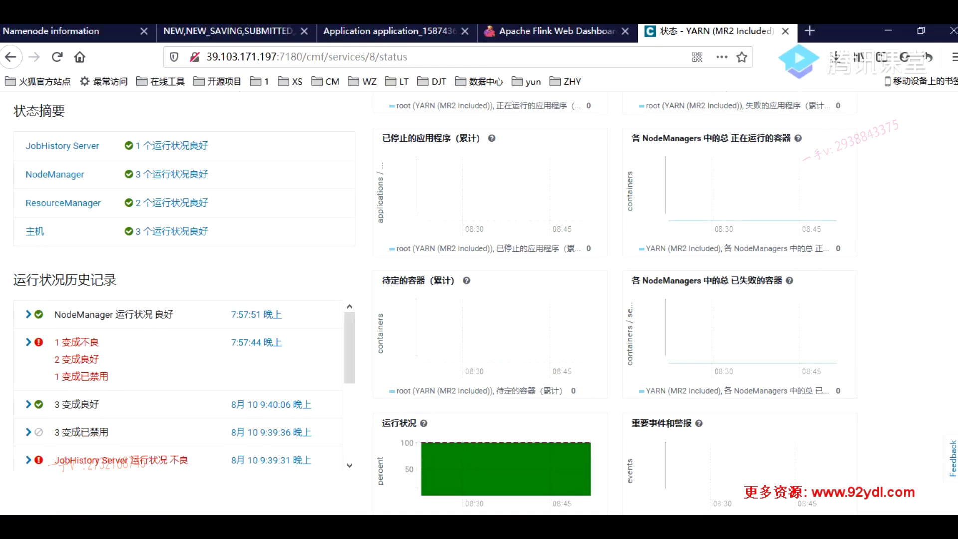
# Switch to the Hadoop operations document in WPS and highlight the 1.6.3.1.4 container section from its heading to the -status option
pyautogui.hotkey('alt', 'Tab')
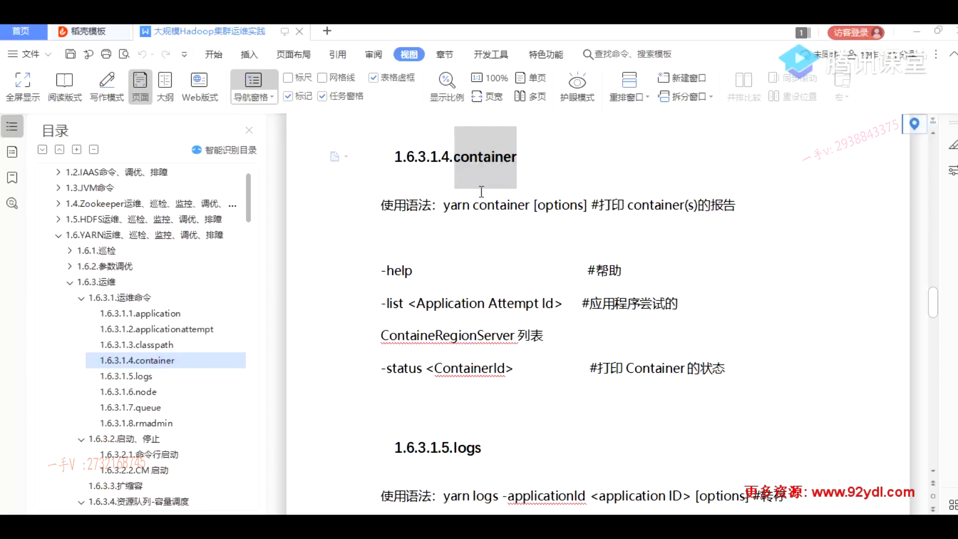
pyautogui.moveTo(495, 206); pyautogui.dragTo(543, 337)
pyautogui.click(507, 271)
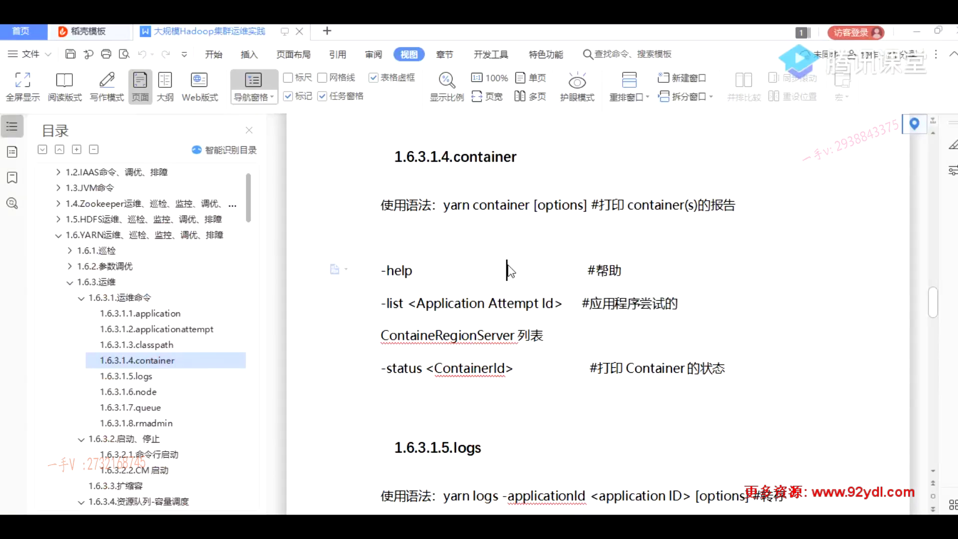
pyautogui.scroll(-4, 510, 264)
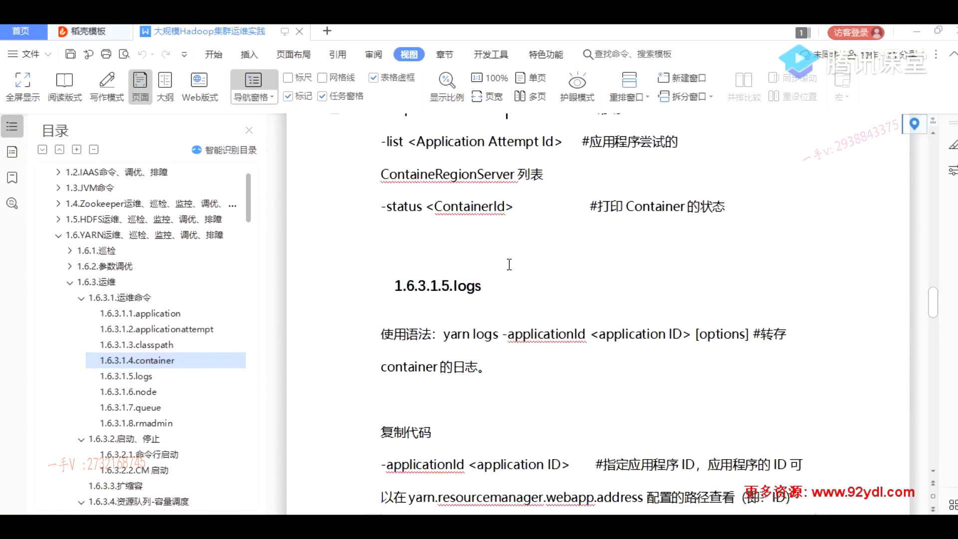
pyautogui.scroll(4, 510, 264)
pyautogui.moveTo(532, 369); pyautogui.dragTo(454, 157)
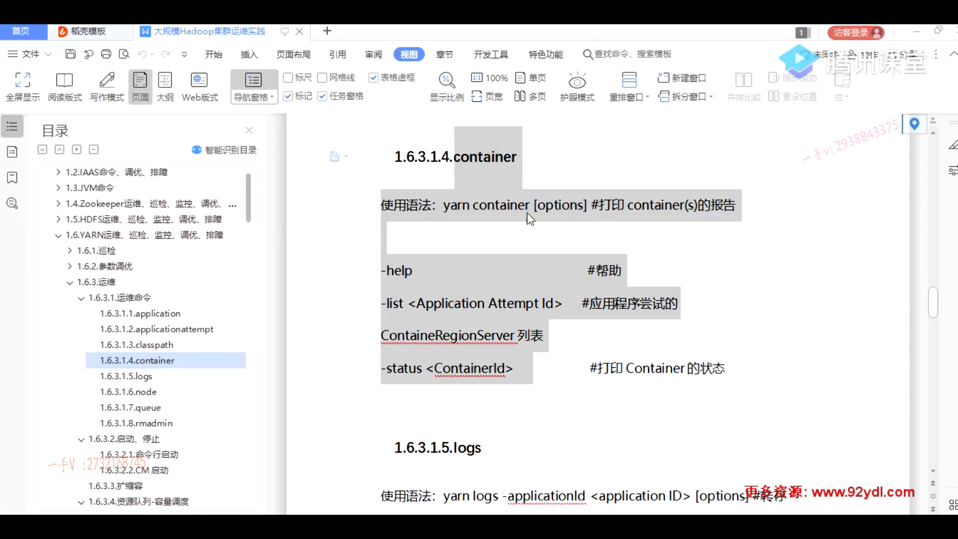
# Copy the command text yarn logs -applicationId from the 1.6.3.1.5 logs section
pyautogui.scroll(-1, 595, 208)
pyautogui.click(570, 159)
pyautogui.scroll(-5, 571, 157)
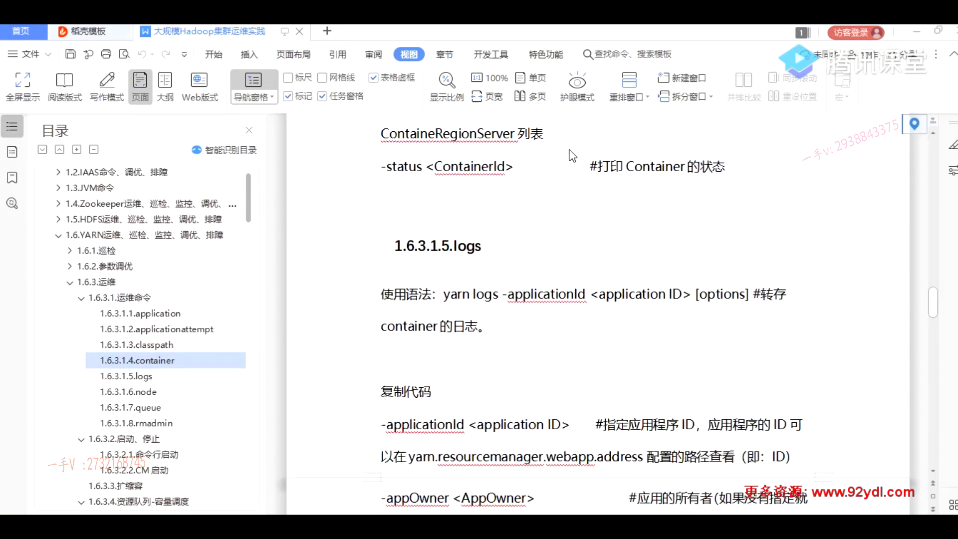
pyautogui.scroll(-1, 570, 150)
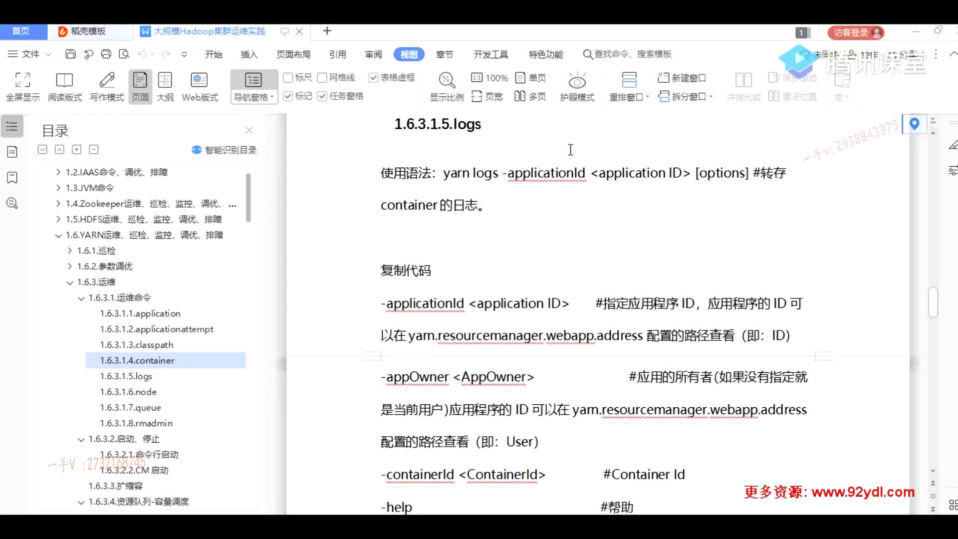
pyautogui.moveTo(446, 173); pyautogui.dragTo(555, 175)
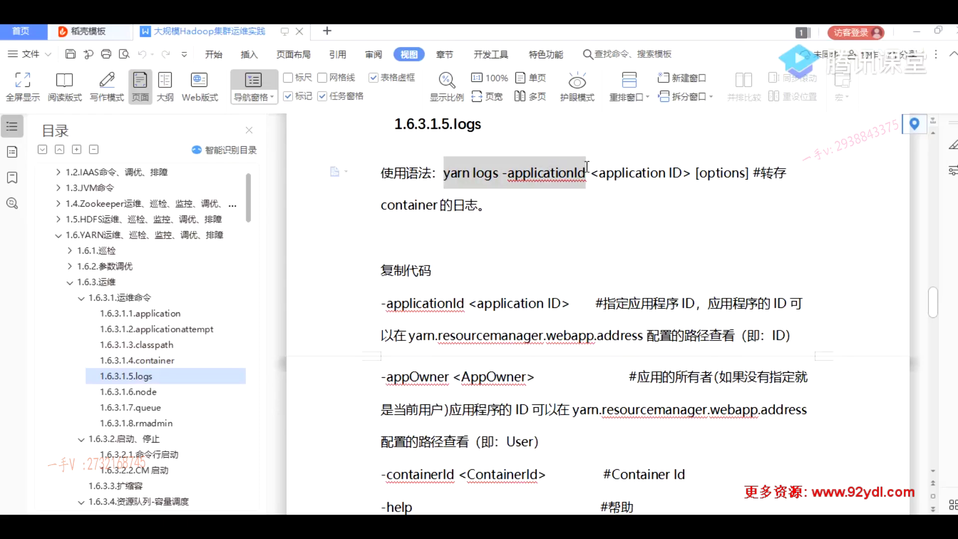
pyautogui.rightClick(541, 173)
pyautogui.click(574, 203)
# Paste yarn logs -applicationId at the prompt of the remote ops3 terminal and look through the earlier output for application IDs
pyautogui.hotkey('alt', 'Tab')
pyautogui.hotkey('alt', 'Tab')
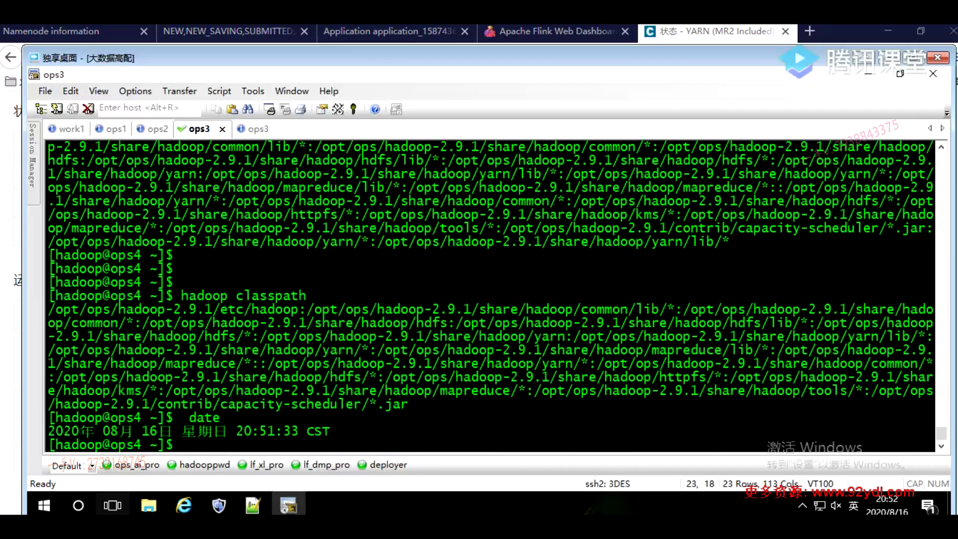
pyautogui.rightClick(382, 244)
pyautogui.click(403, 266)
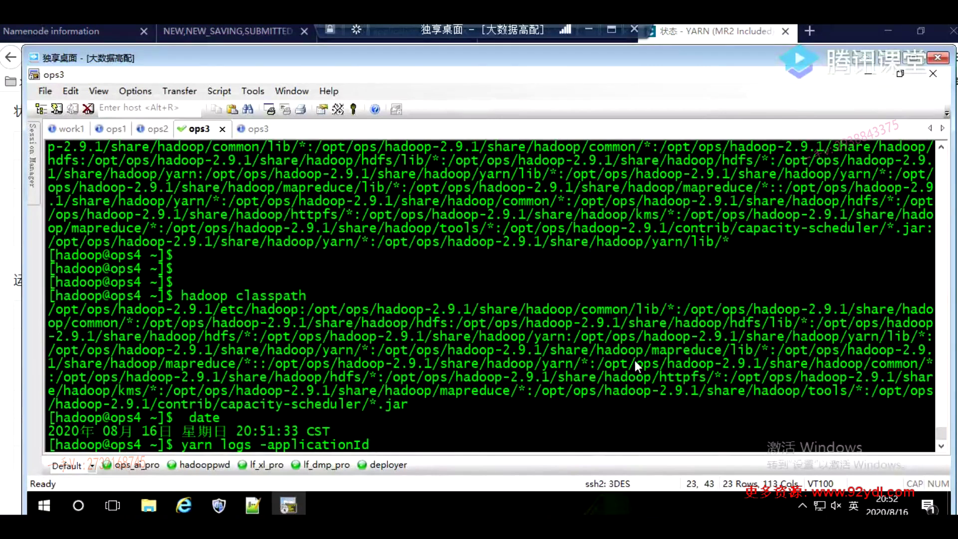
pyautogui.scroll(4, 499, 375)
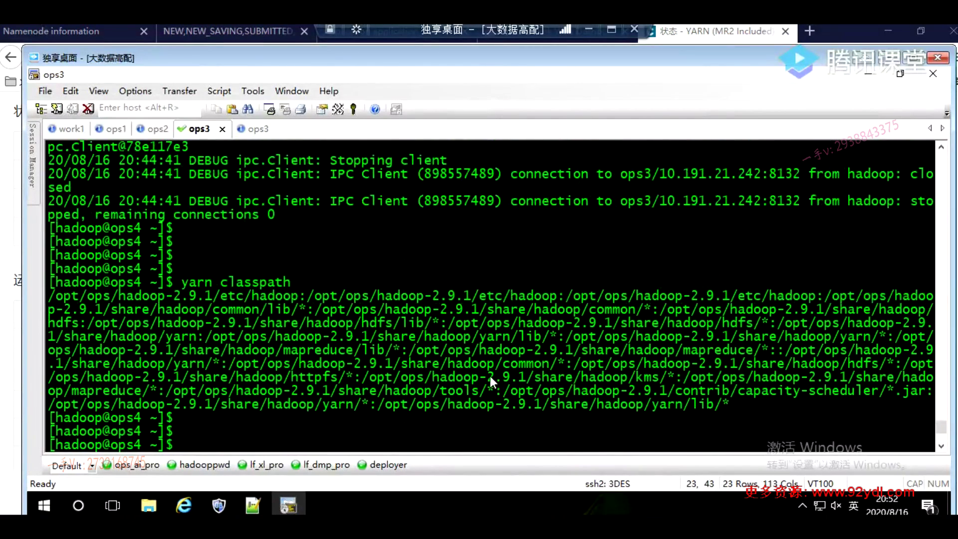
pyautogui.scroll(12, 490, 375)
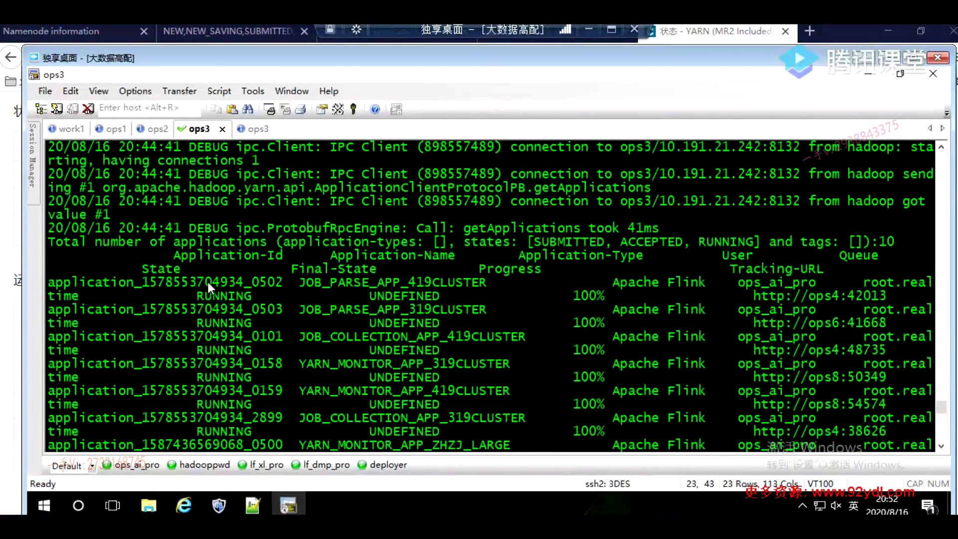
pyautogui.scroll(-15, 424, 307)
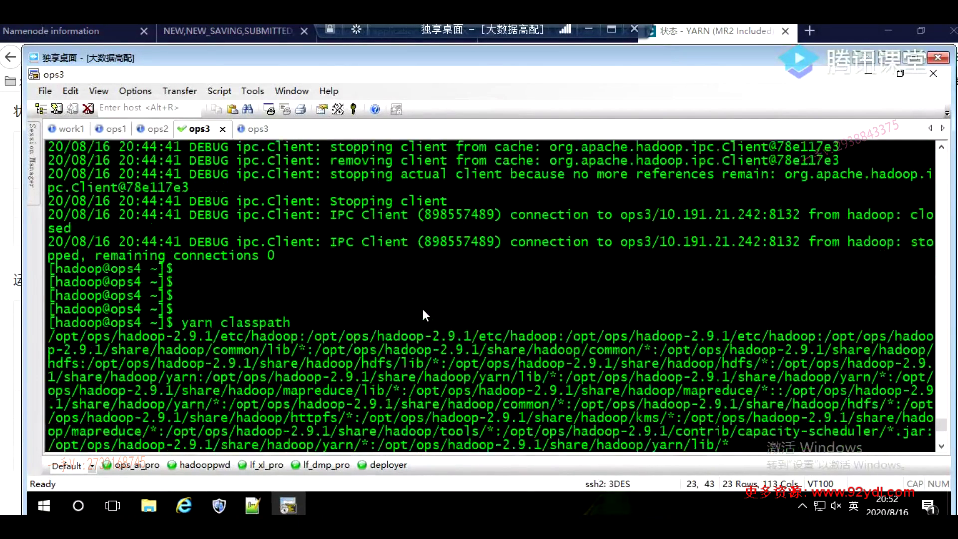
pyautogui.click(227, 31)
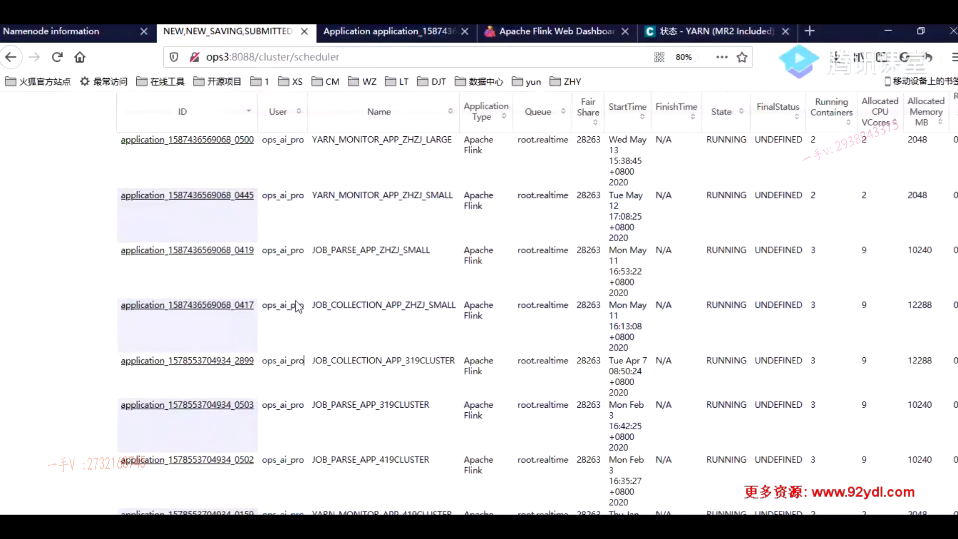
pyautogui.moveTo(256, 305); pyautogui.dragTo(122, 305)
pyautogui.hotkey('ctrl', 'c')
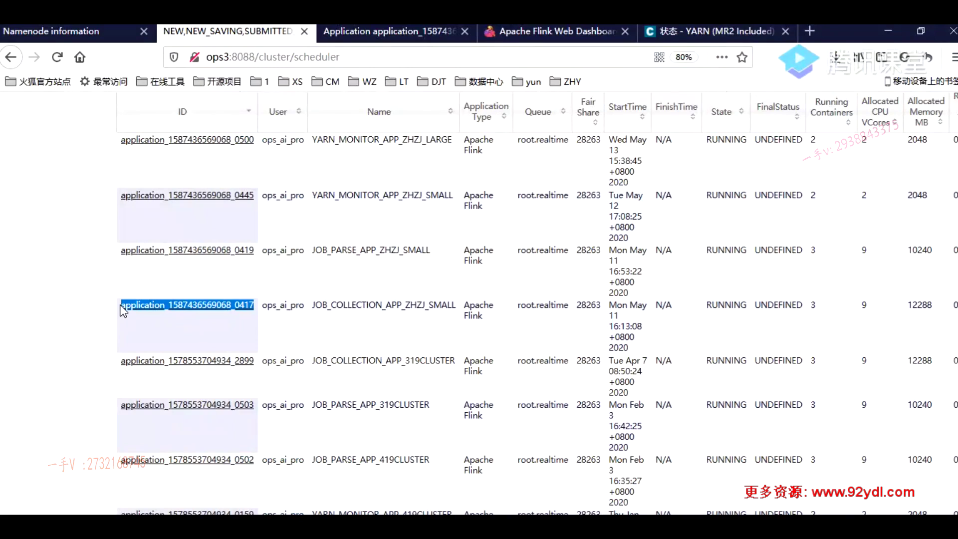
# Complete the yarn logs command in the ops3 terminal with the copied application ID, run it, and interrupt the log output
pyautogui.hotkey('alt', 'Tab')
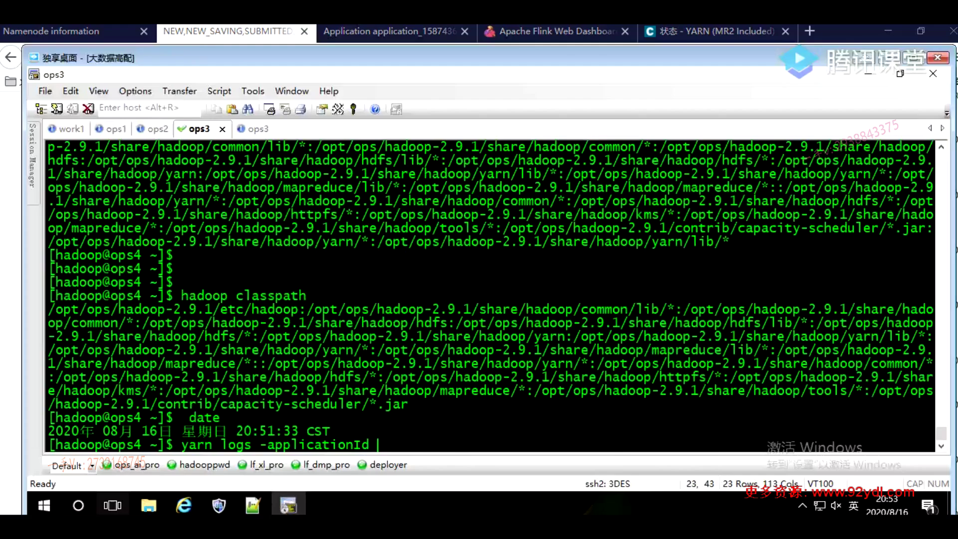
pyautogui.rightClick(368, 266)
pyautogui.click(384, 288)
pyautogui.press('Return')
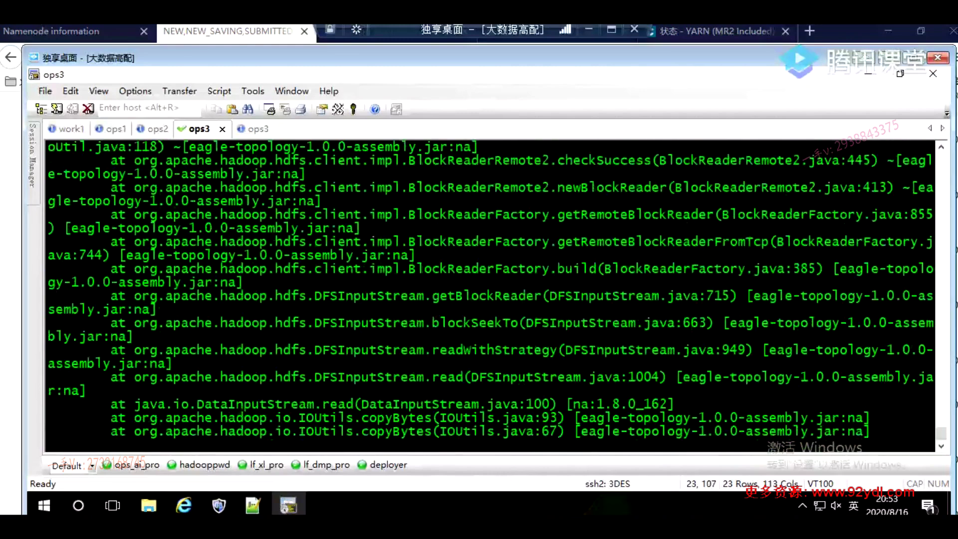
pyautogui.hotkey('ctrl', 'c')
pyautogui.hotkey('ctrl', 'c')
pyautogui.hotkey('ctrl', 'c')
pyautogui.hotkey('ctrl', 'c')
pyautogui.hotkey('ctrl', 'c')
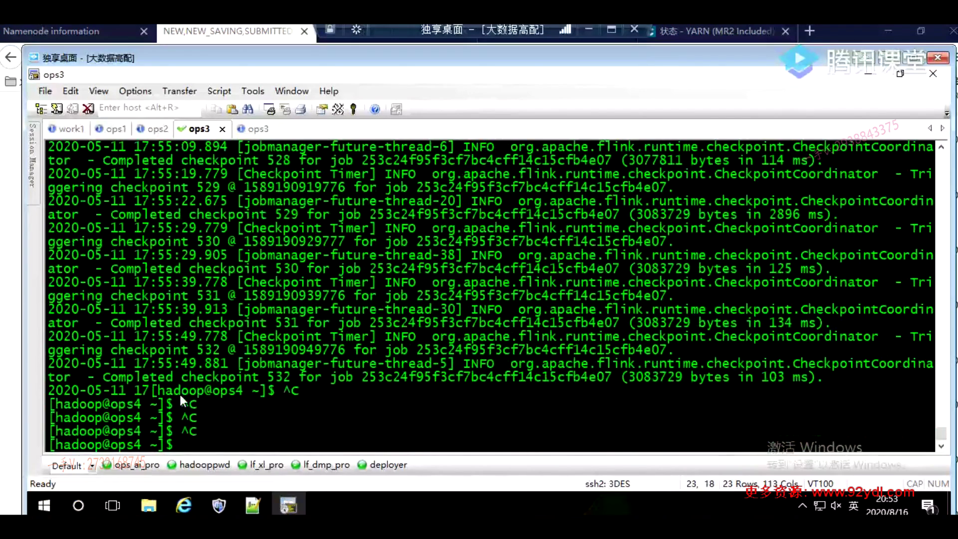
# Return to the WPS document and go through the yarn logs options from -applicationId to -nodeAddress
pyautogui.click(75, 504)
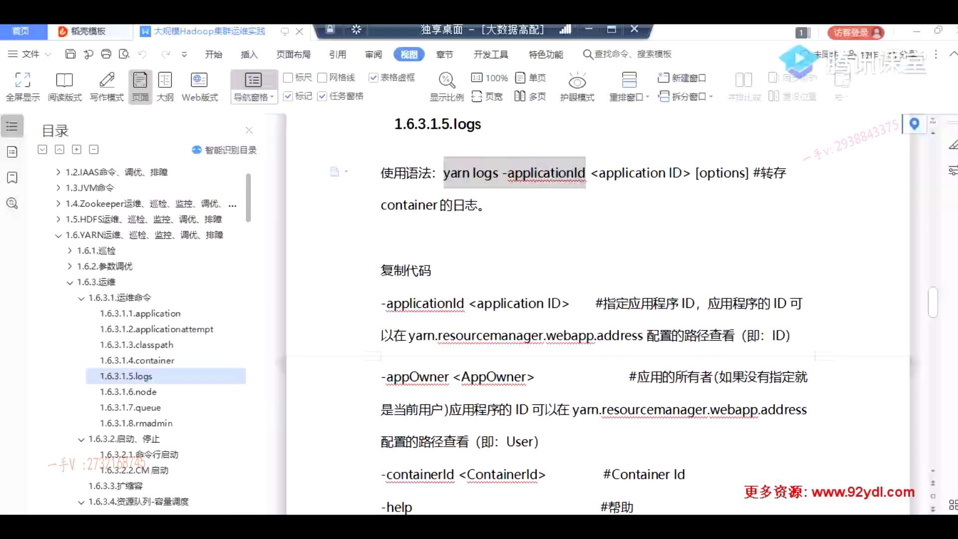
pyautogui.click(486, 153)
pyautogui.scroll(-3, 479, 255)
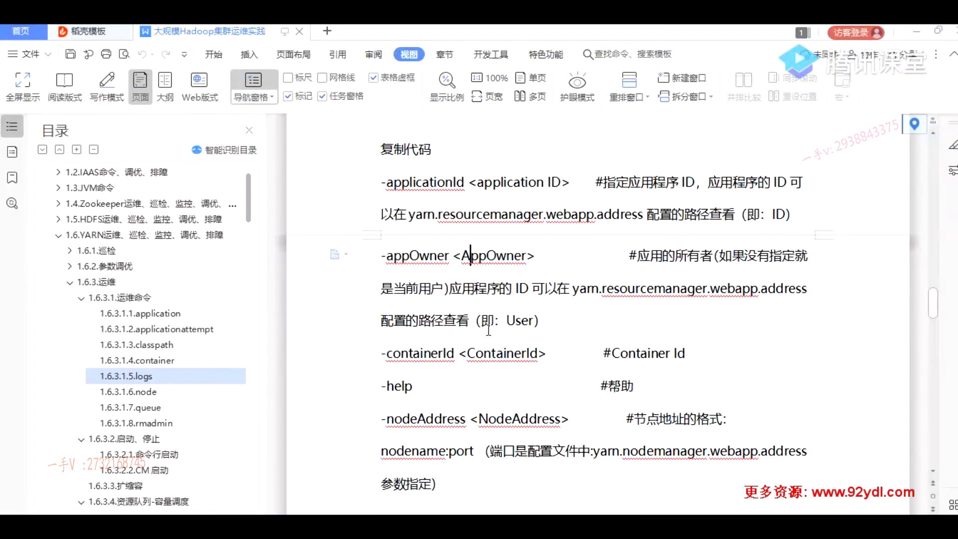
pyautogui.scroll(-2, 480, 258)
# Go to section 1.6.3.1.6 node and highlight the descriptions of the -all and -list options
pyautogui.click(152, 392)
pyautogui.scroll(-6, 517, 263)
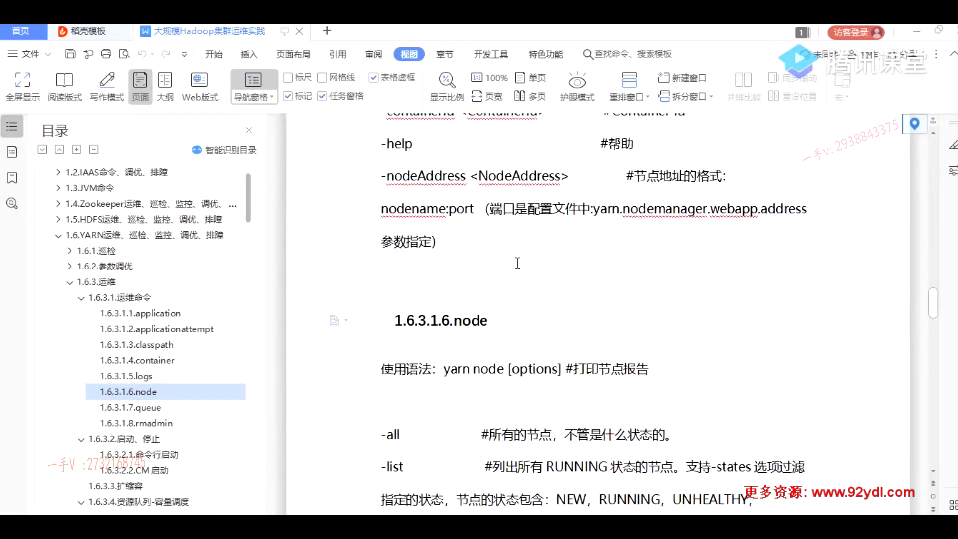
pyautogui.scroll(-3, 518, 263)
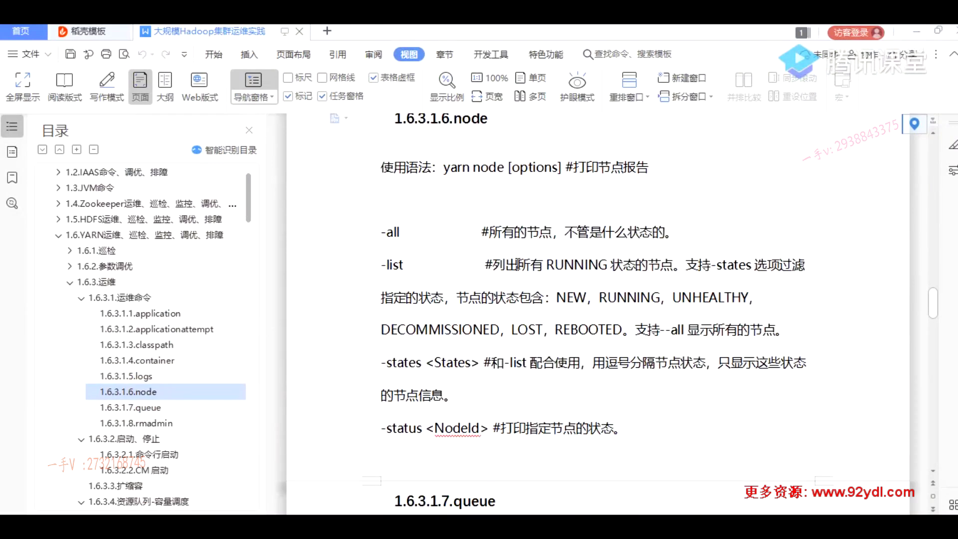
pyautogui.moveTo(491, 234); pyautogui.dragTo(675, 222)
pyautogui.moveTo(490, 264); pyautogui.dragTo(673, 256)
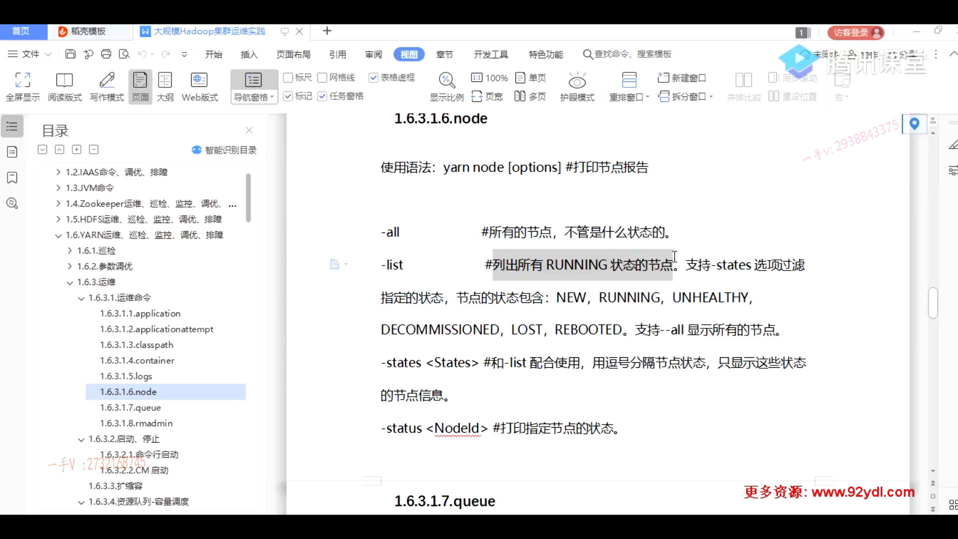
# Switch to the browser and examine the node addresses on the Nodes page of the YARN ResourceManager web UI
pyautogui.click(469, 167)
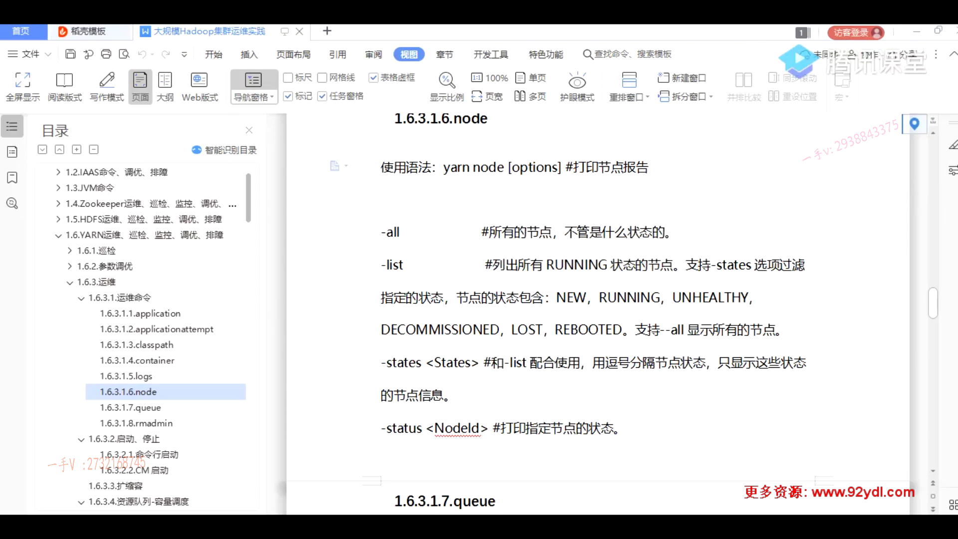
pyautogui.moveTo(155, 522)
pyautogui.click(154, 479)
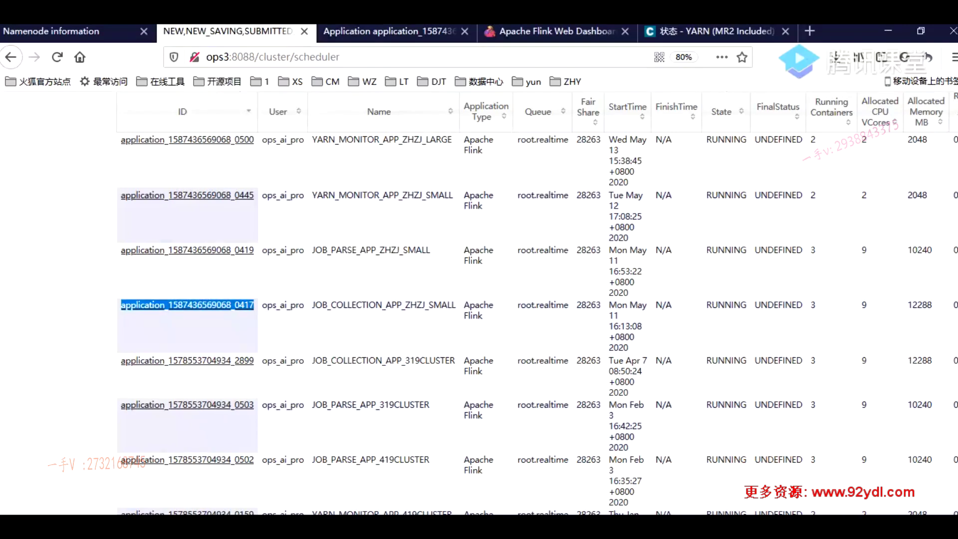
pyautogui.scroll(6, 244, 363)
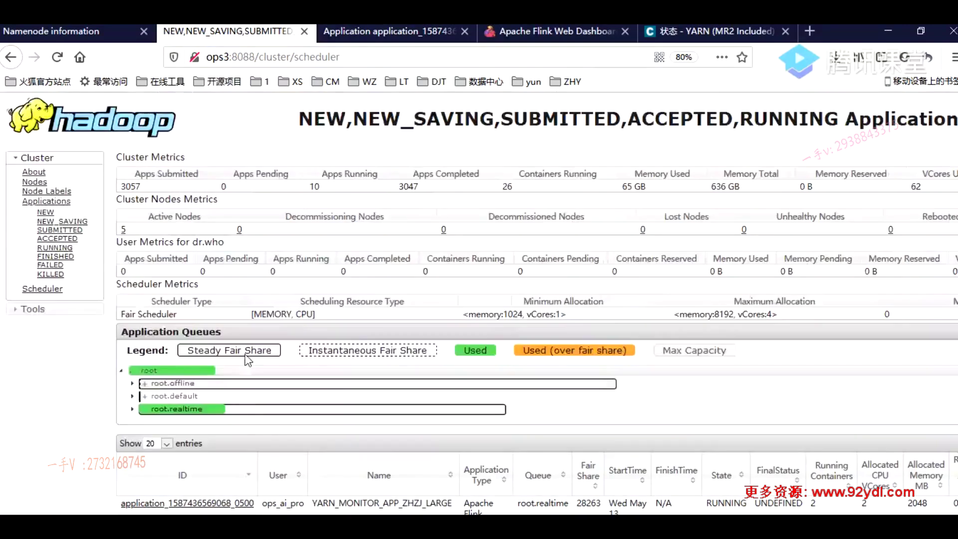
pyautogui.click(34, 182)
pyautogui.scroll(-2, 427, 322)
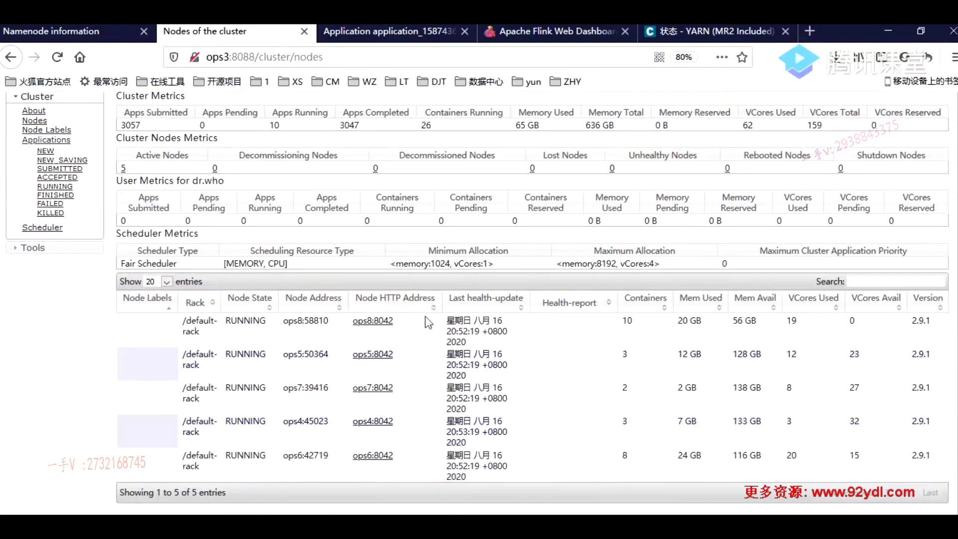
pyautogui.moveTo(290, 358); pyautogui.dragTo(307, 439)
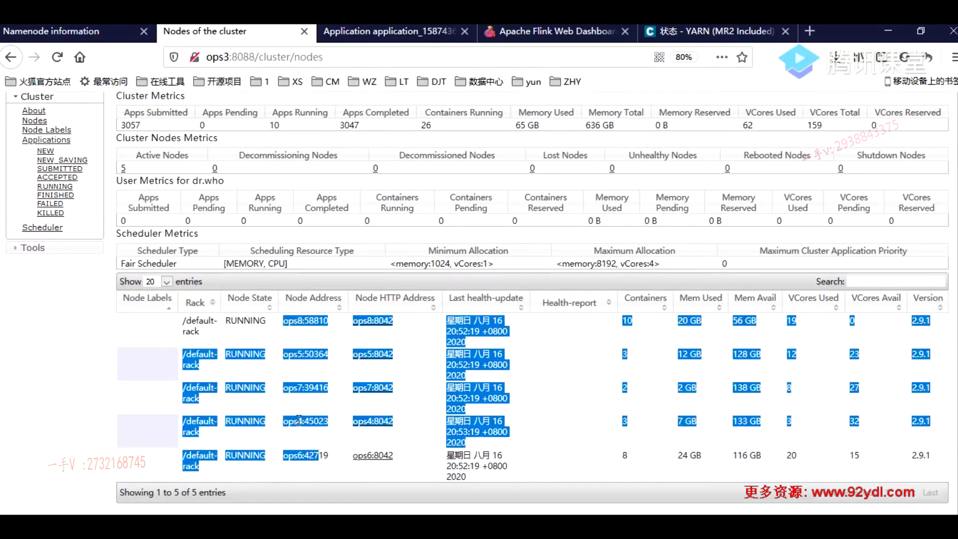
pyautogui.click(303, 362)
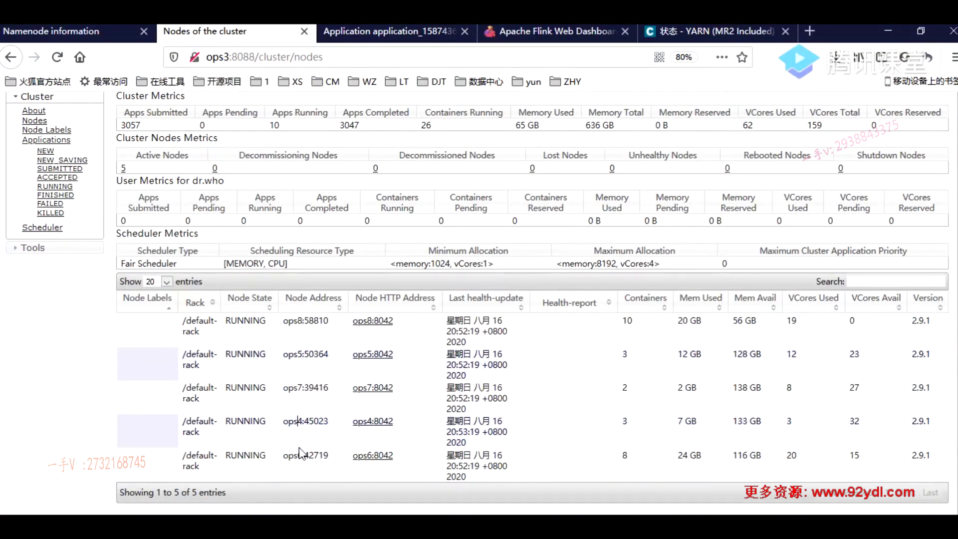
# Show the role instances of the YARN (MR2 Included) service in Cloudera Manager
pyautogui.click(696, 33)
pyautogui.scroll(5, 258, 253)
pyautogui.click(79, 191)
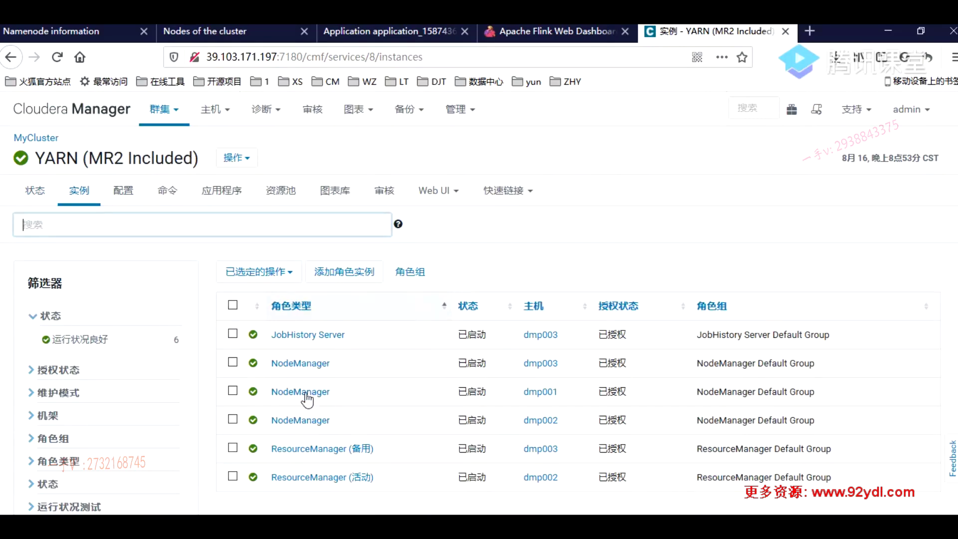
# Switch to the ops3 terminal session and list the running YARN nodes with "yarn node -list"
pyautogui.hotkey('alt', 'Tab')
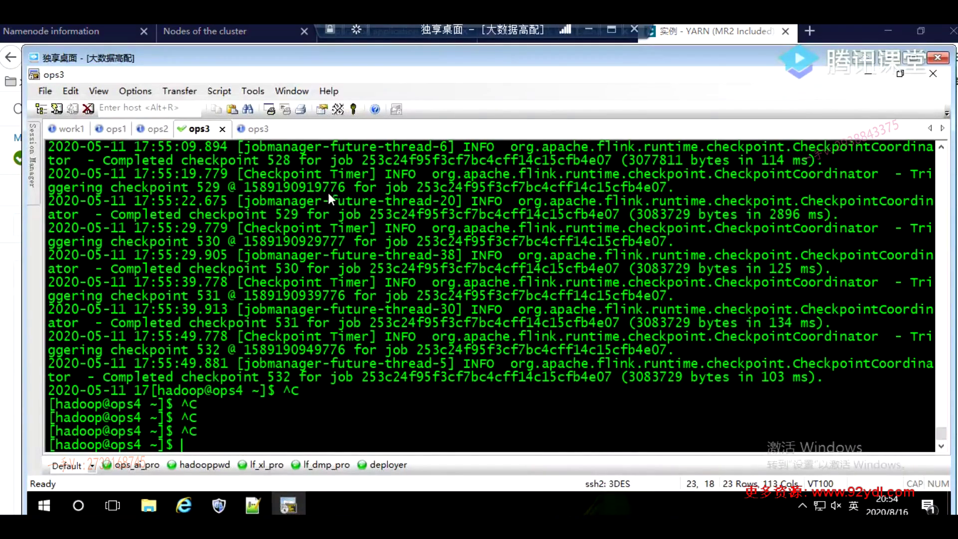
pyautogui.press('Return')
pyautogui.press('Return')
pyautogui.write('yarn')
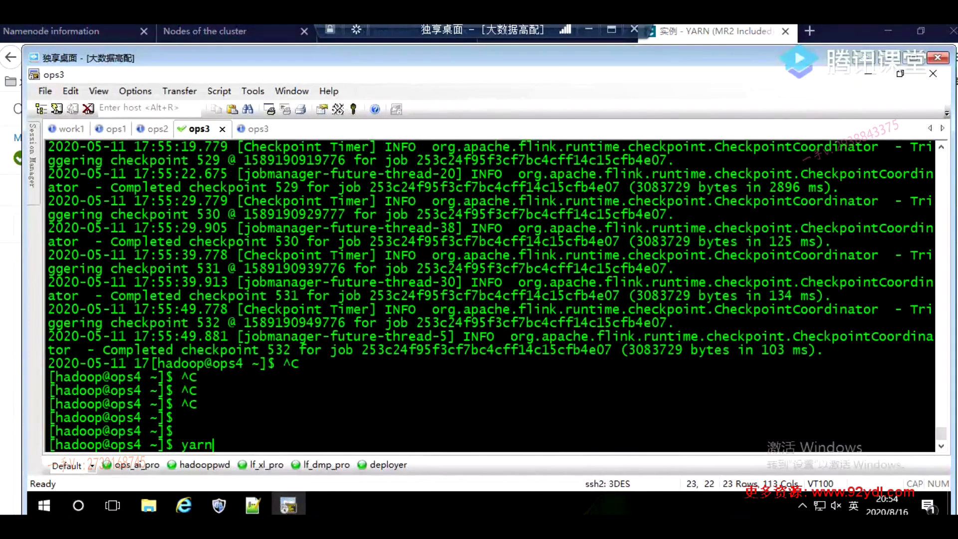
pyautogui.write(' node -list')
pyautogui.press('Return')
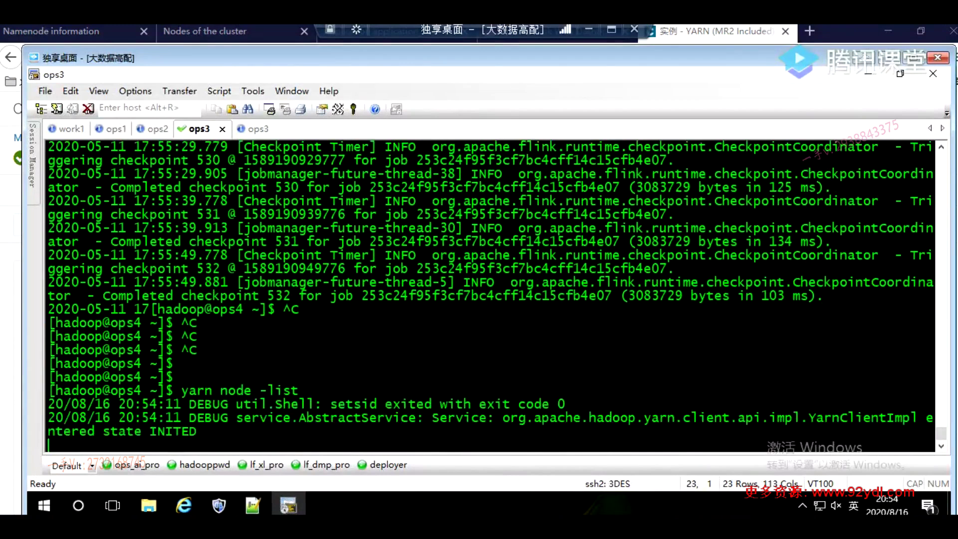
pyautogui.moveTo(85, 213); pyautogui.dragTo(543, 271)
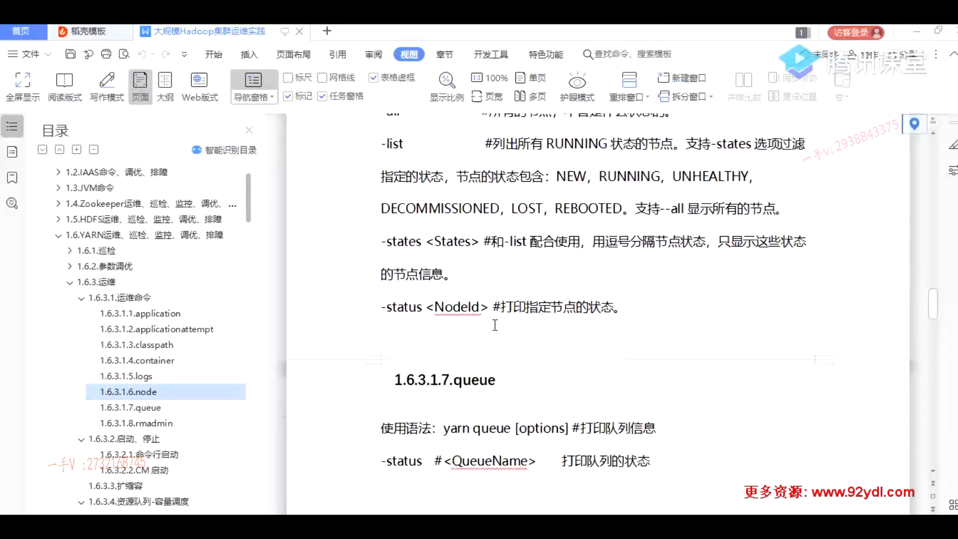
# Read section 1.6.3.1.7 of the Hadoop operations document on the yarn queue syntax and its -status option
pyautogui.scroll(-3, 495, 325)
pyautogui.doubleClick(475, 258)
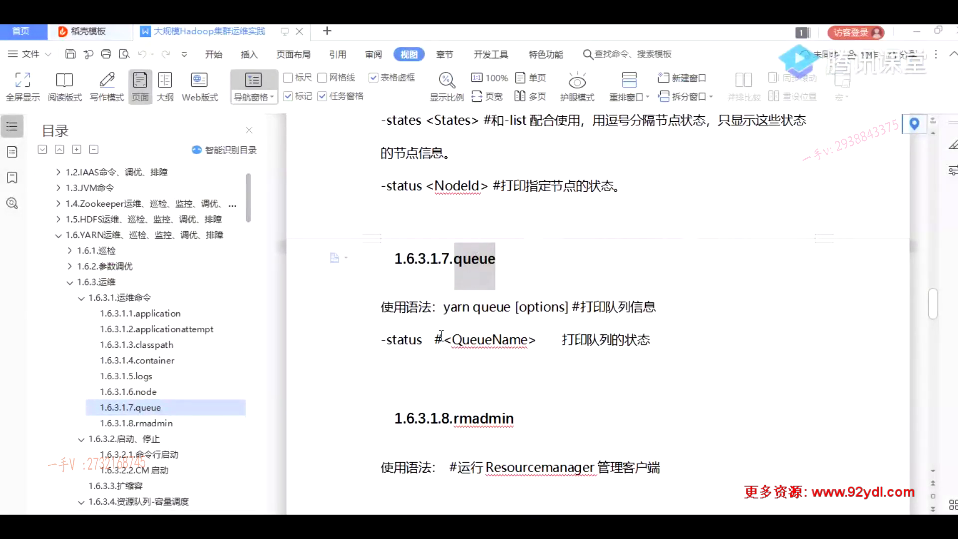
pyautogui.scroll(-1, 505, 328)
pyautogui.scroll(-2, 505, 328)
pyautogui.click(521, 217)
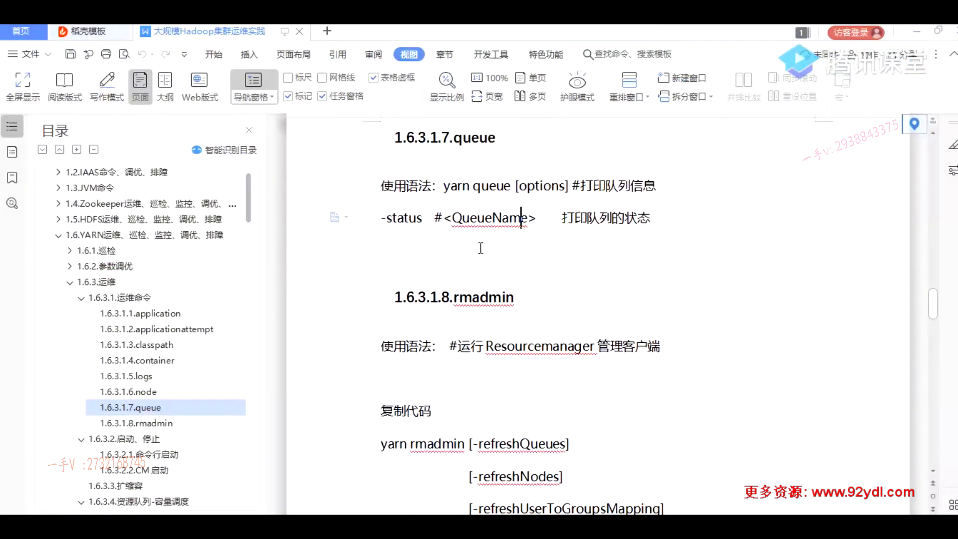
# Switch to the browser and view the application queues on the YARN ResourceManager's Scheduler page
pyautogui.click(120, 482)
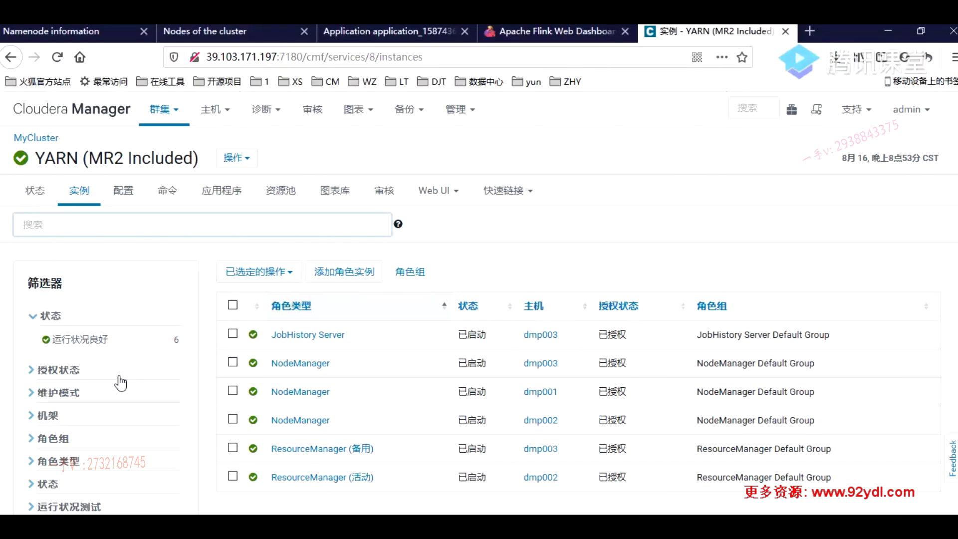
pyautogui.click(204, 31)
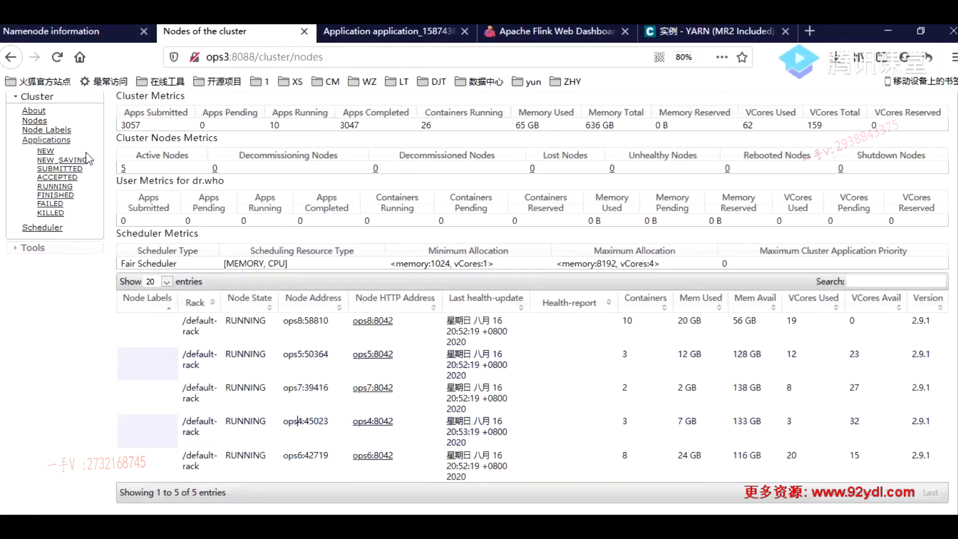
pyautogui.click(41, 227)
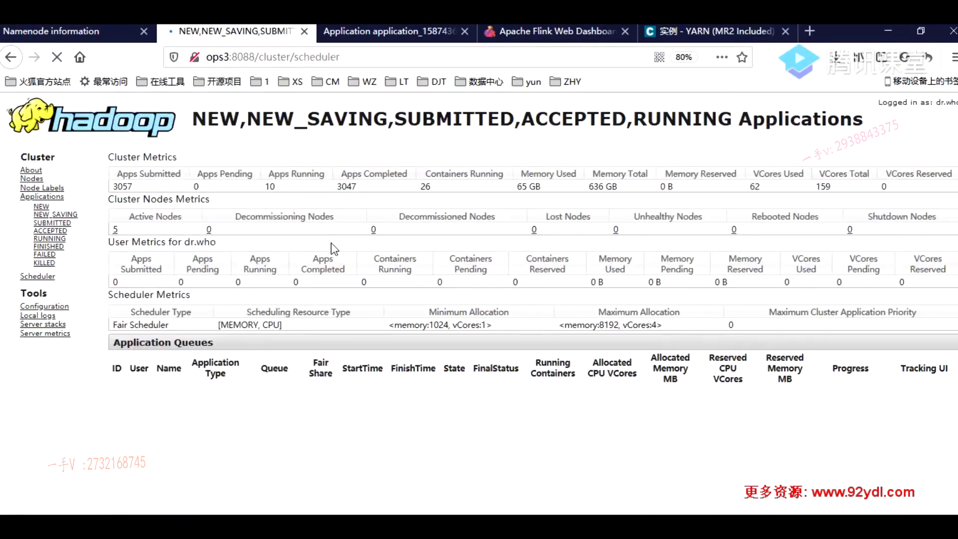
pyautogui.scroll(-4, 332, 248)
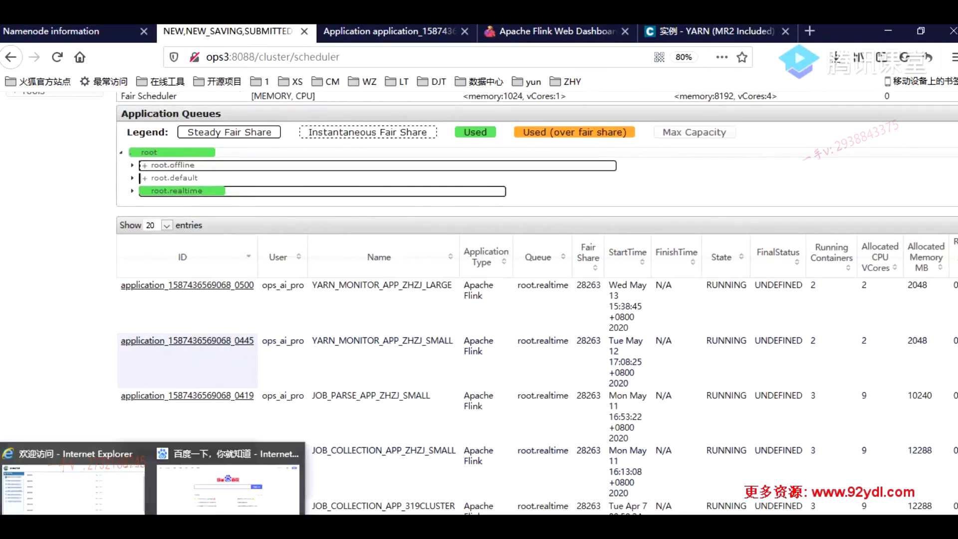
# Return to the Hadoop operations document and review the queue status description and the yarn rmadmin syntax in section 1.6.3.1.8
pyautogui.hotkey('alt', 'Tab')
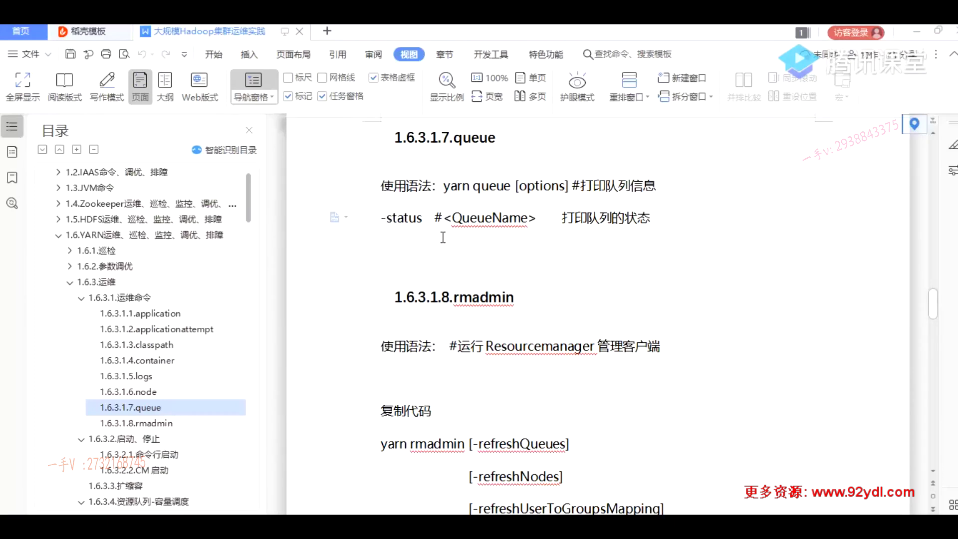
pyautogui.moveTo(562, 218); pyautogui.dragTo(651, 218)
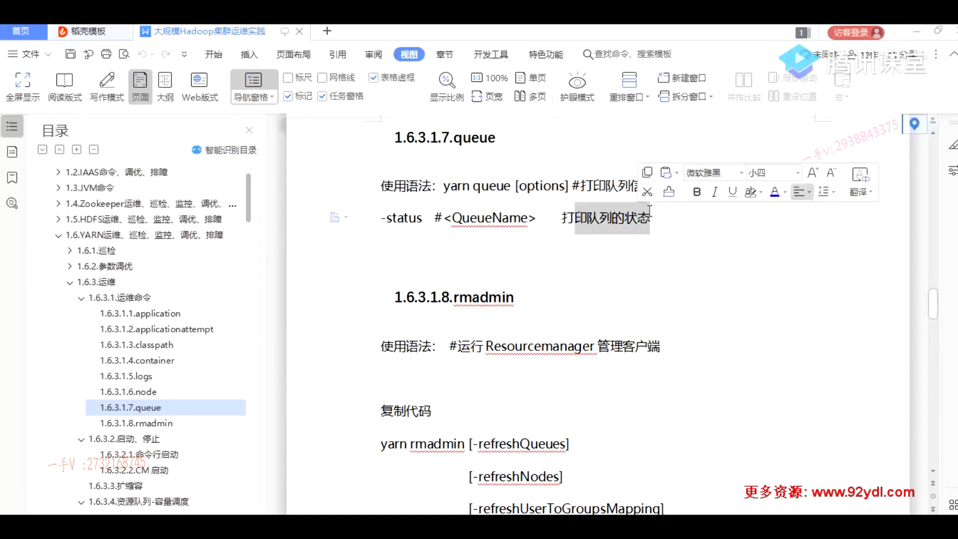
pyautogui.scroll(-2, 534, 216)
pyautogui.scroll(-1, 534, 216)
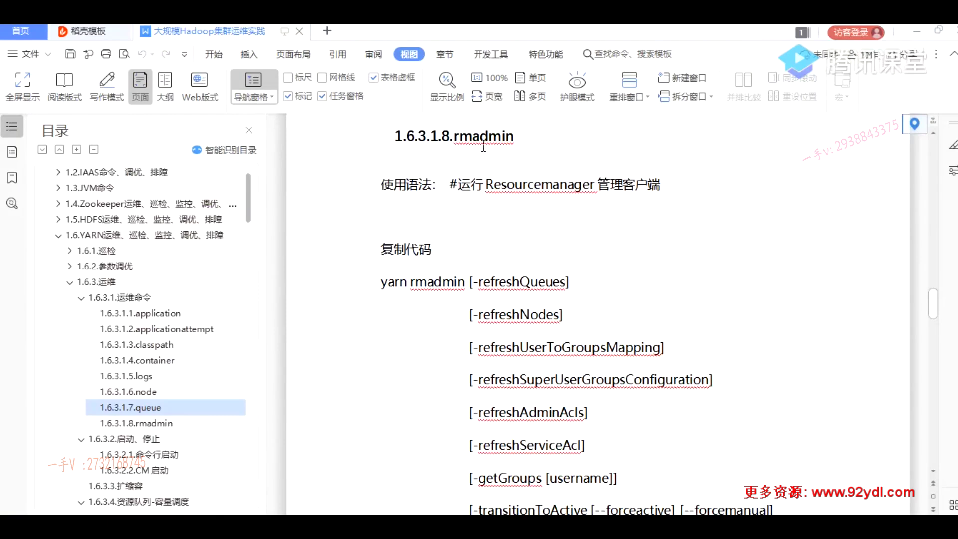
pyautogui.doubleClick(534, 183)
pyautogui.doubleClick(439, 283)
pyautogui.click(435, 282)
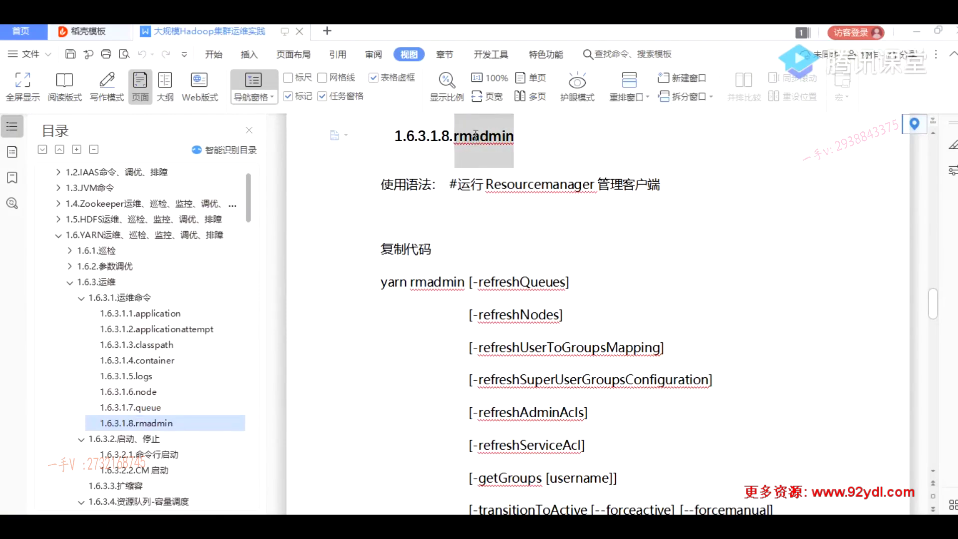
pyautogui.doubleClick(434, 282)
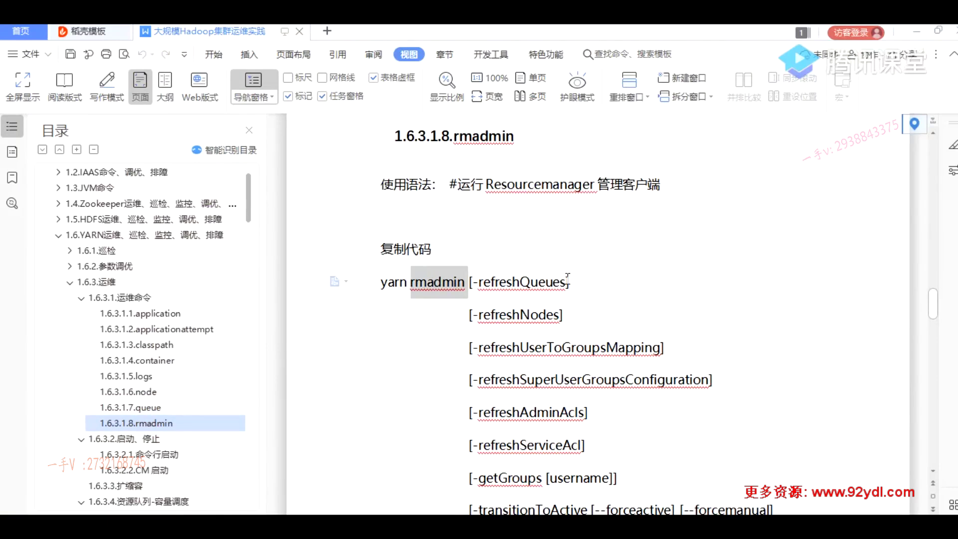
pyautogui.scroll(-3, 569, 283)
pyautogui.scroll(6, 568, 285)
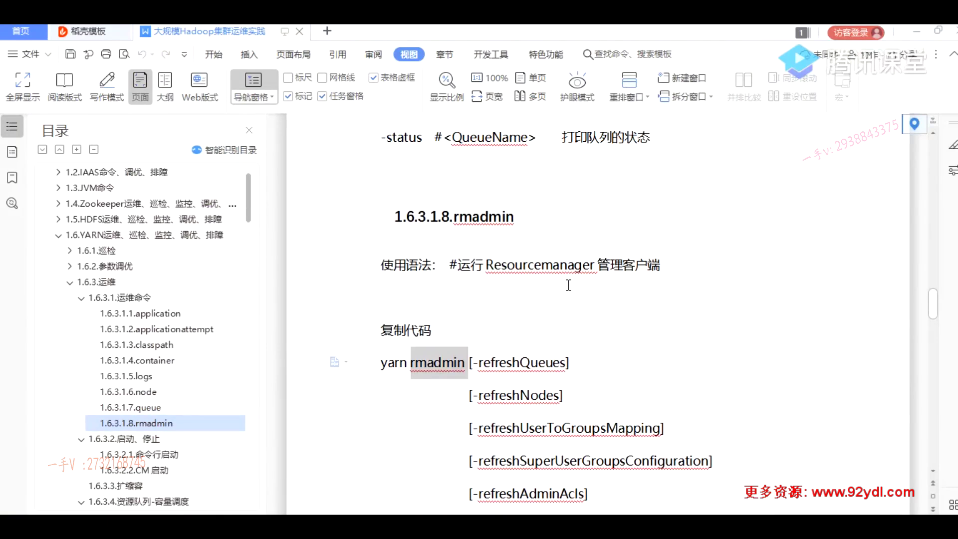
pyautogui.moveTo(484, 265); pyautogui.dragTo(658, 264)
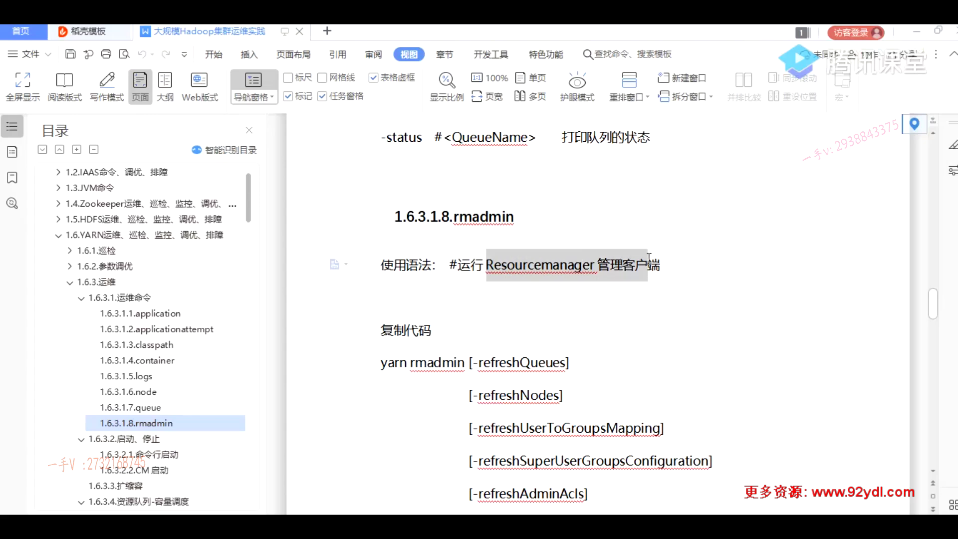
# Examine the rmadmin option descriptions, highlighting the -refreshQueues explanation about reloading queue ACLs and the ResourceManager
pyautogui.scroll(-6, 568, 298)
pyautogui.scroll(-20, 569, 298)
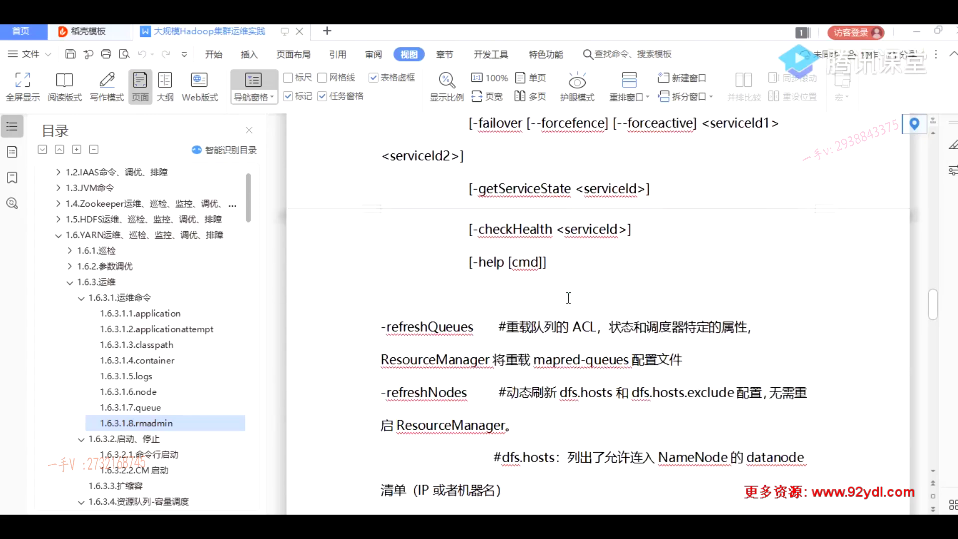
pyautogui.moveTo(533, 248); pyautogui.dragTo(599, 245)
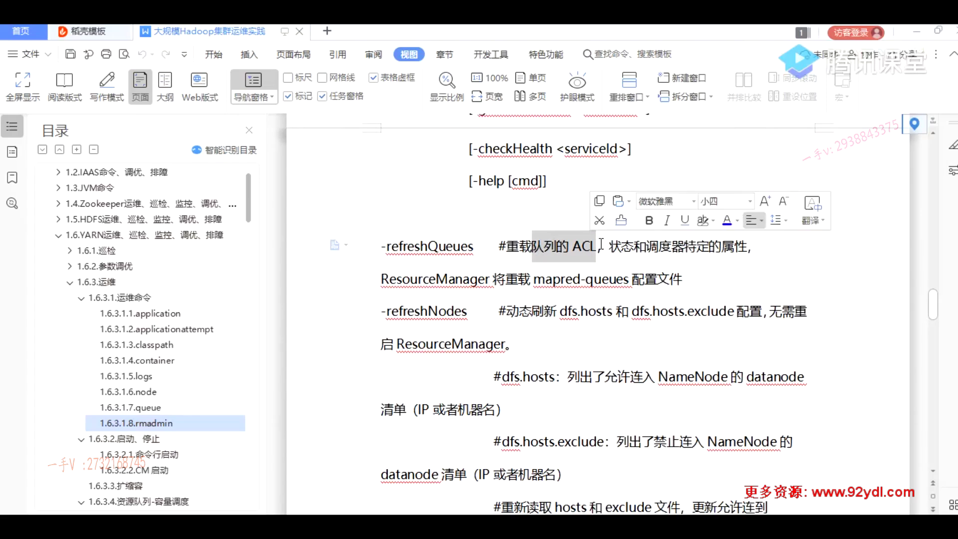
pyautogui.moveTo(413, 281); pyautogui.dragTo(492, 281)
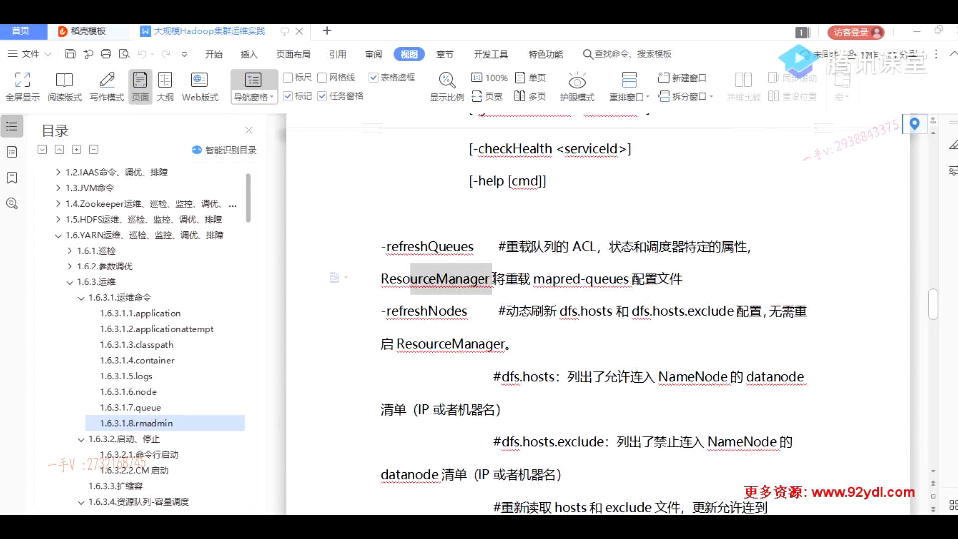
pyautogui.scroll(3, 492, 281)
pyautogui.scroll(-2, 491, 281)
pyautogui.click(439, 351)
# Switch to Cloudera Manager in the browser and open the dynamic resource pool configuration of the YARN service
pyautogui.hotkey('alt', 'Tab')
pyautogui.scroll(5, 463, 249)
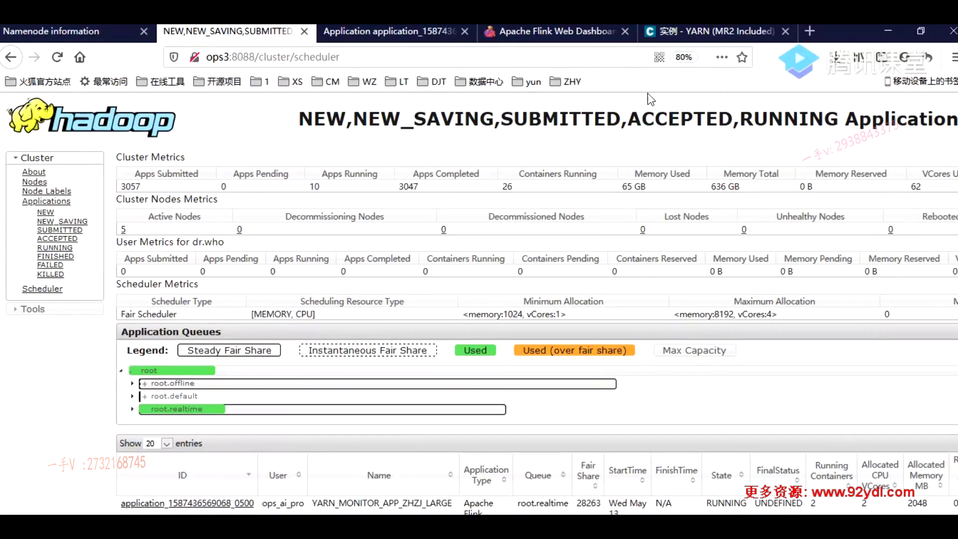
pyautogui.click(713, 32)
pyautogui.click(281, 190)
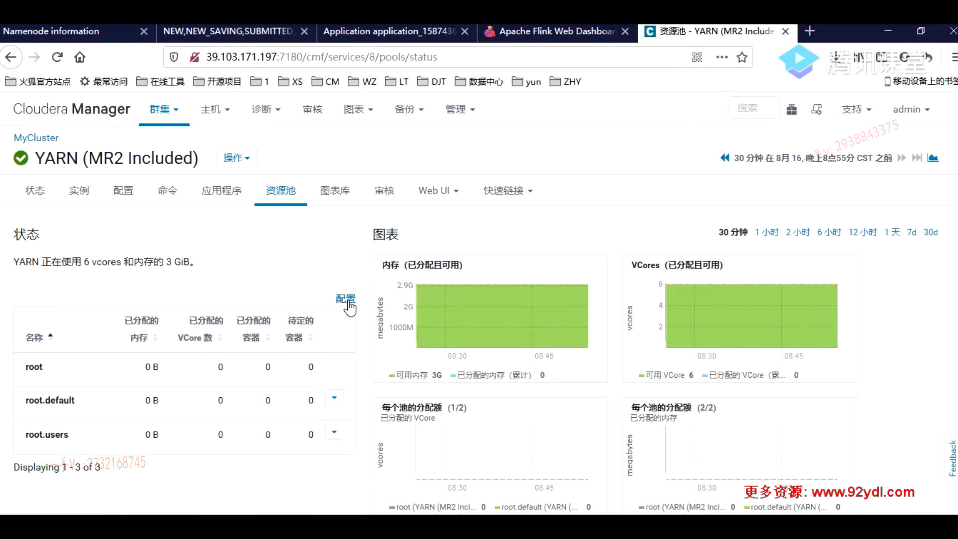
pyautogui.click(346, 299)
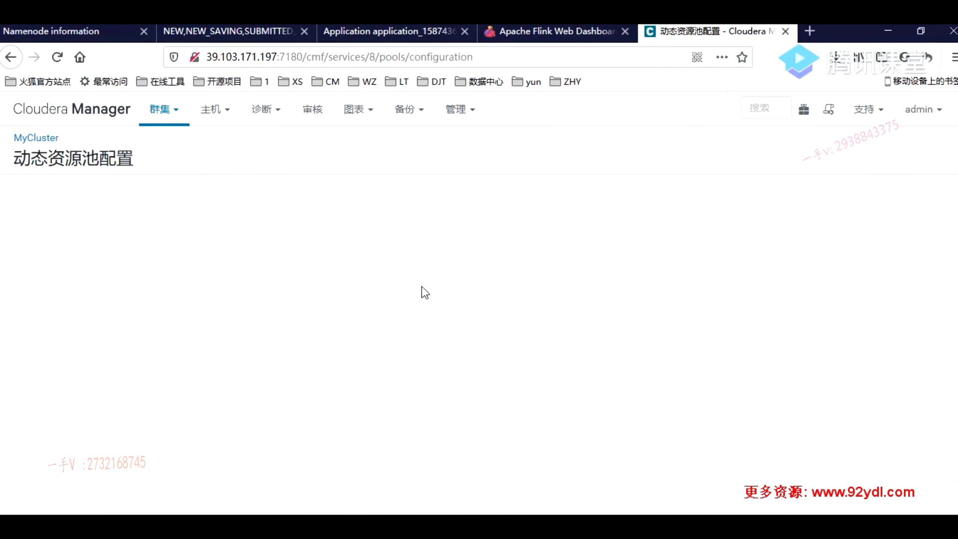
pyautogui.scroll(-2, 414, 289)
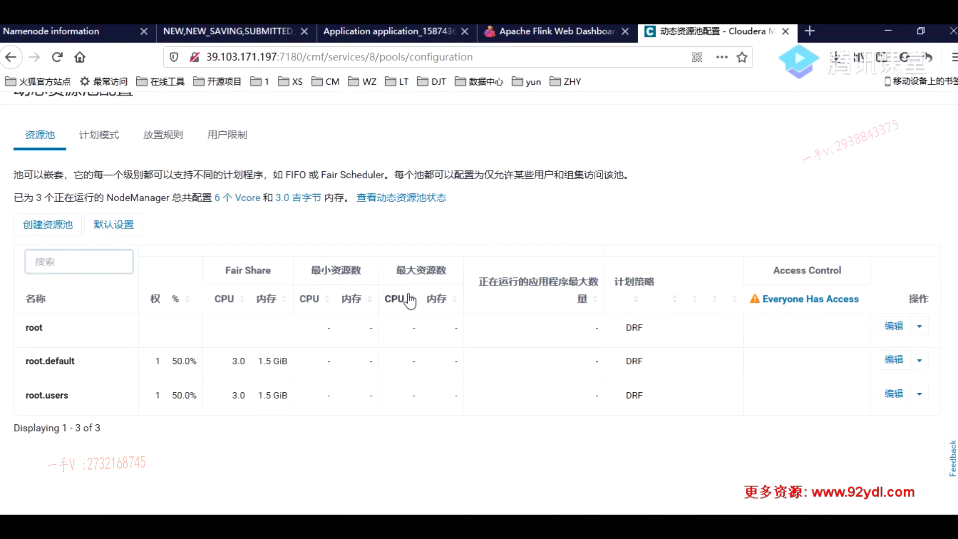
# Create a resource pool named test under root with minimum resources of 2 virtual cores and 1 GiB of memory
pyautogui.click(56, 228)
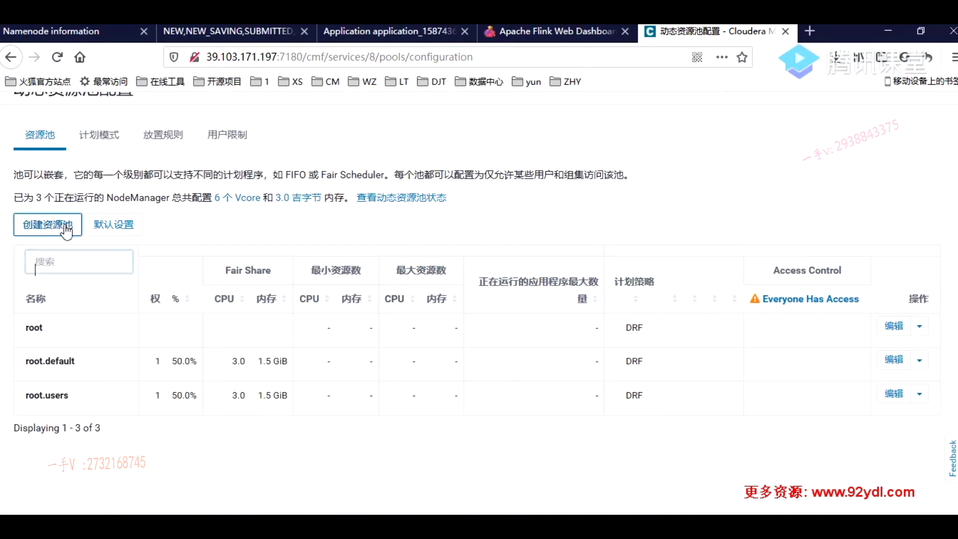
pyautogui.click(375, 220)
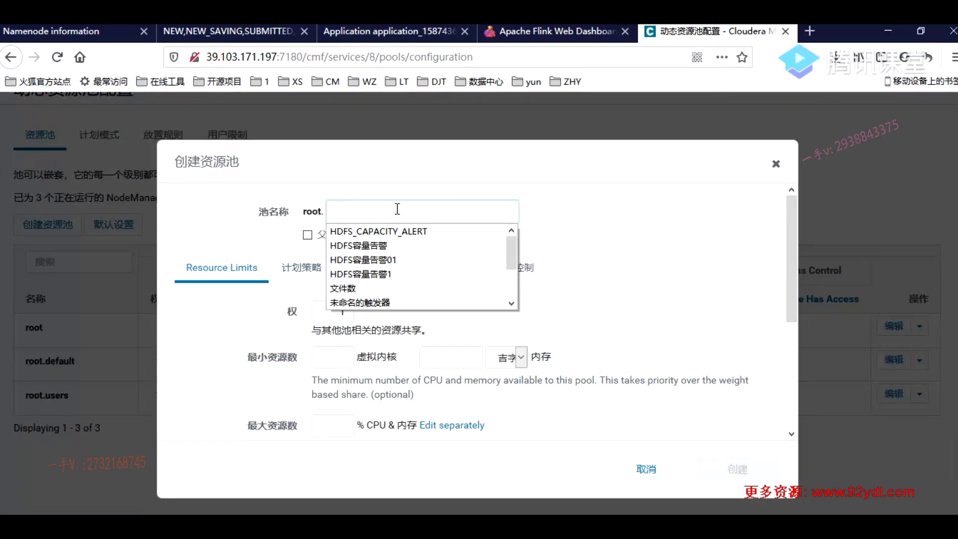
pyautogui.write('test')
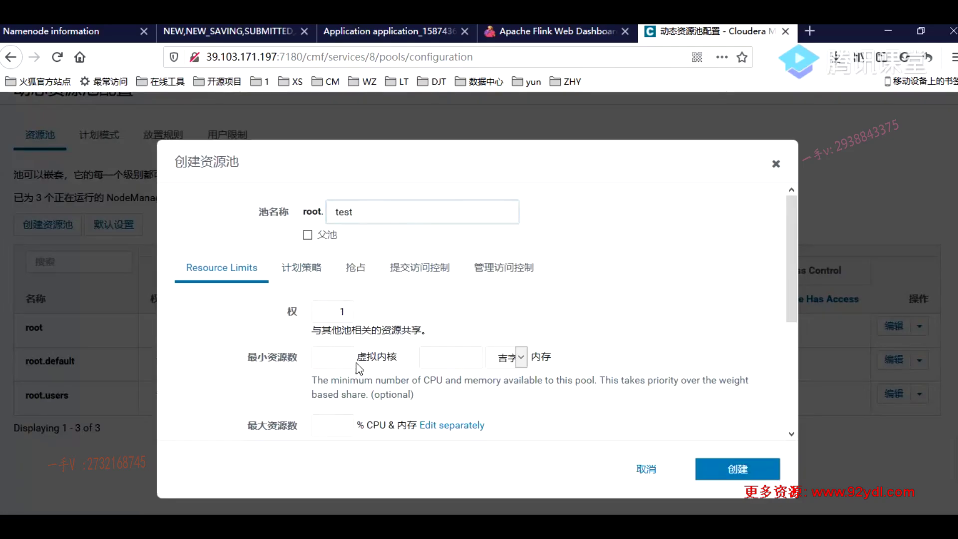
pyautogui.scroll(-3, 408, 379)
pyautogui.click(340, 280)
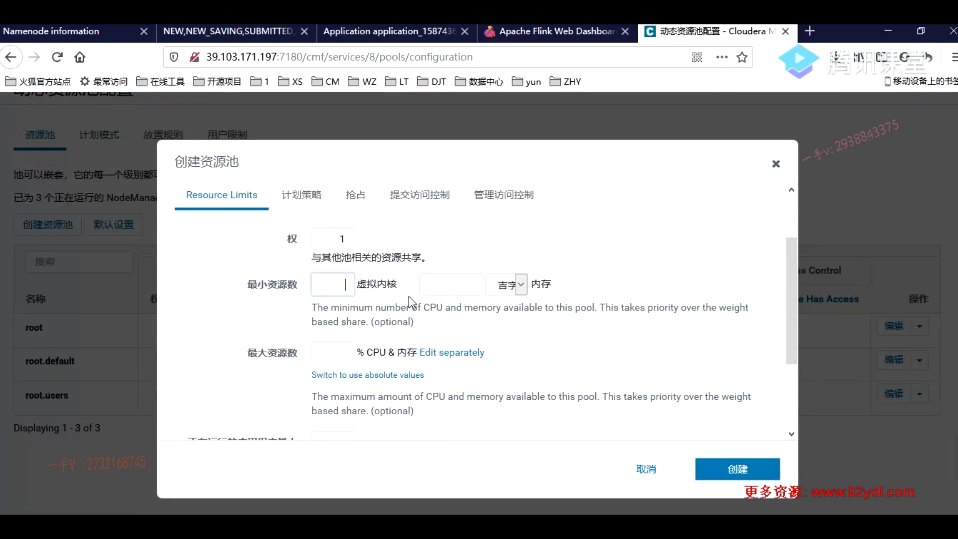
pyautogui.write('2')
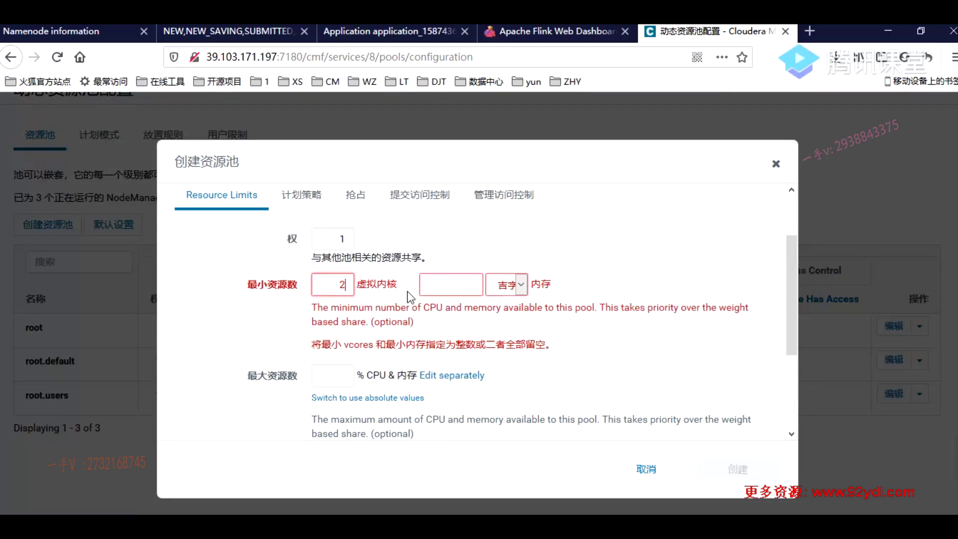
pyautogui.click(459, 279)
pyautogui.write('1')
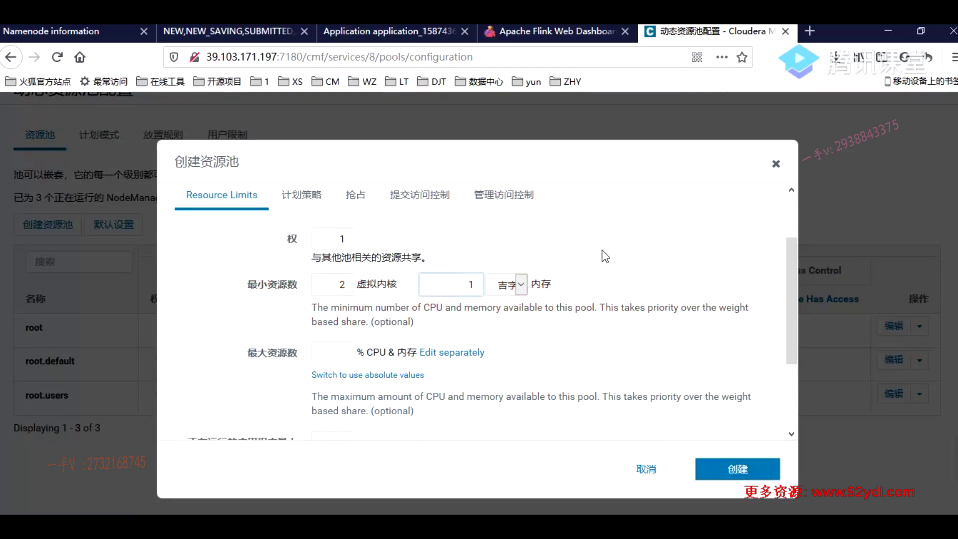
pyautogui.scroll(-2, 613, 254)
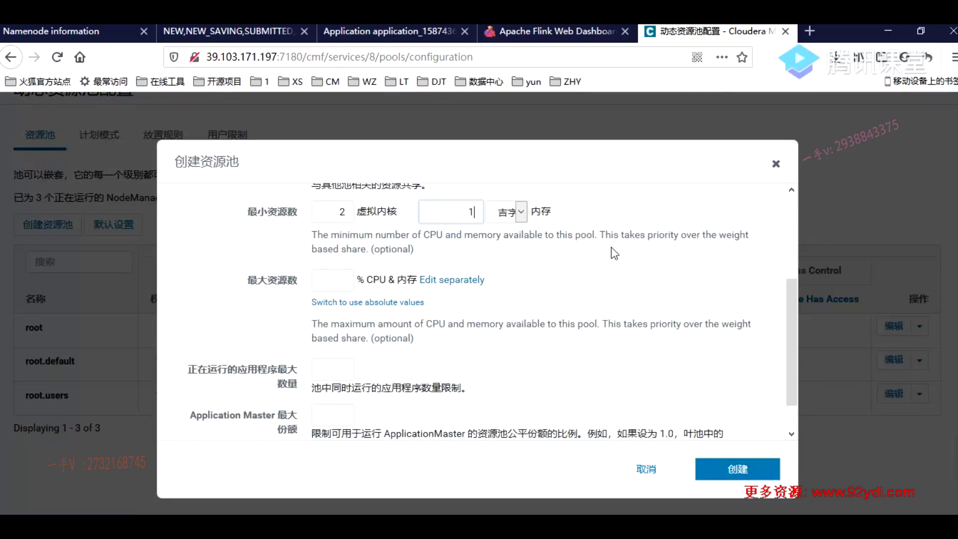
pyautogui.click(734, 467)
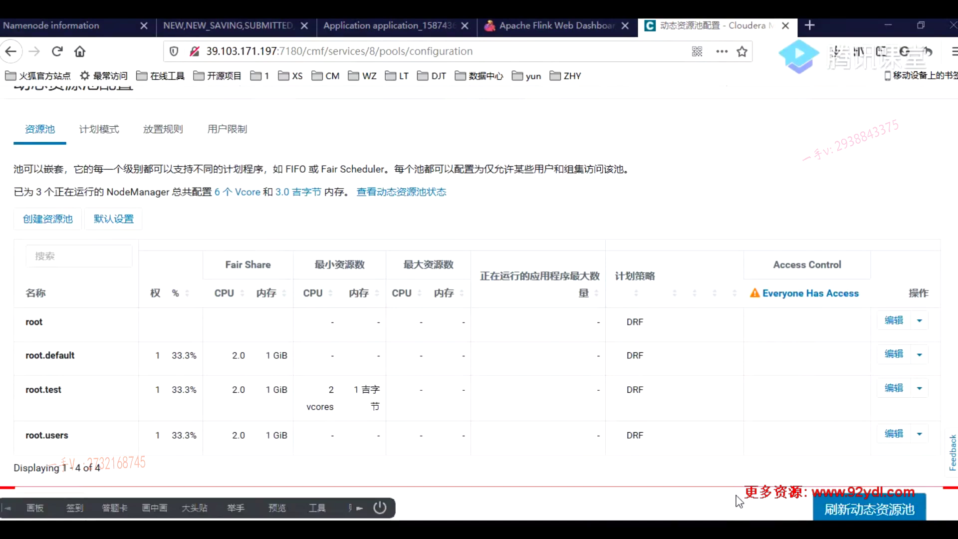
pyautogui.click(23, 236)
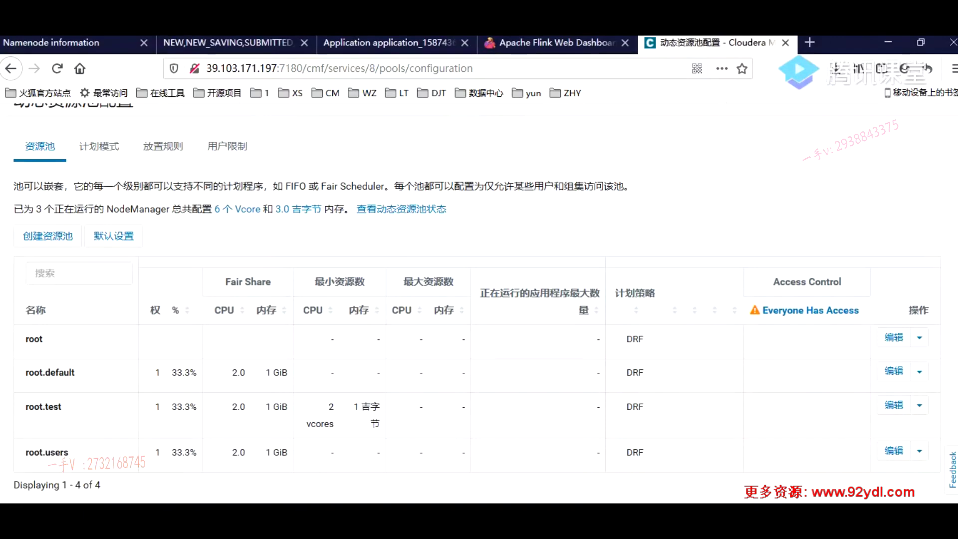
# Return to the Hadoop operations document and review the rmadmin option descriptions, highlighting the -refreshQueues entry about reloading queue ACLs
pyautogui.hotkey('alt', 'Tab')
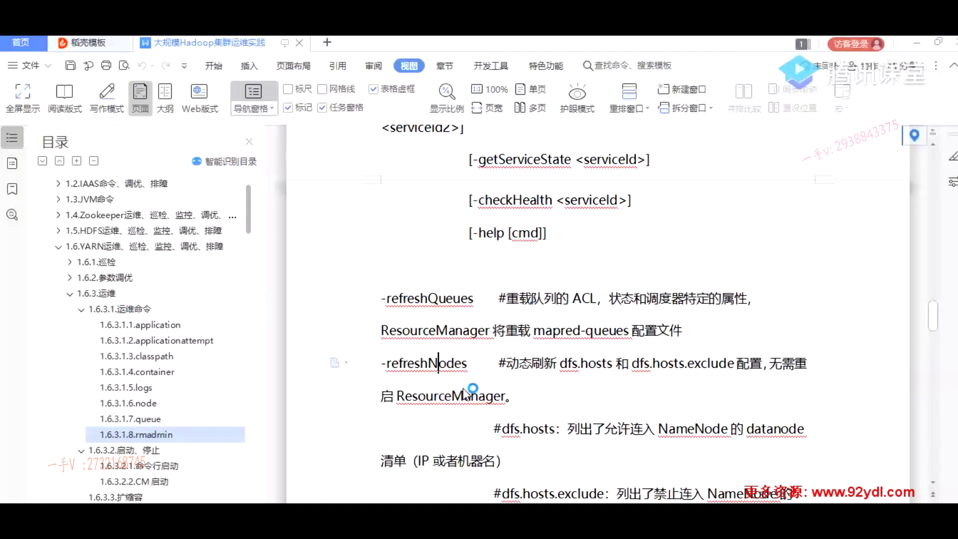
pyautogui.scroll(3, 444, 239)
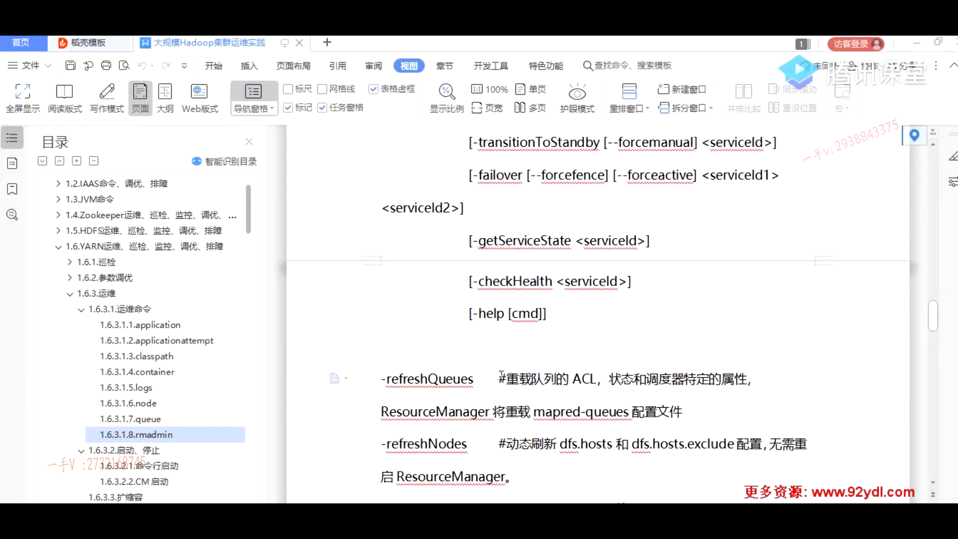
pyautogui.moveTo(508, 380); pyautogui.dragTo(646, 380)
pyautogui.scroll(-3, 515, 417)
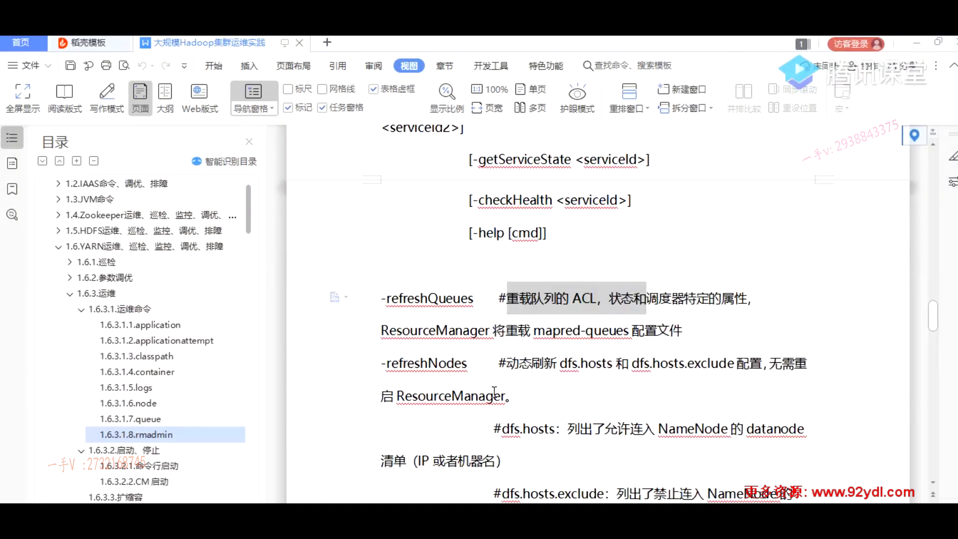
pyautogui.scroll(-3, 491, 365)
pyautogui.scroll(-11, 480, 375)
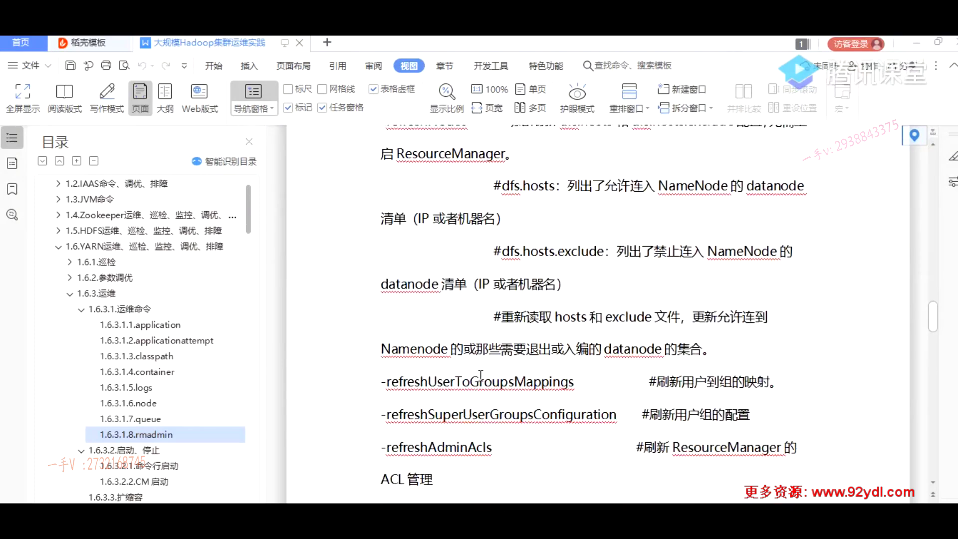
pyautogui.scroll(-7, 479, 377)
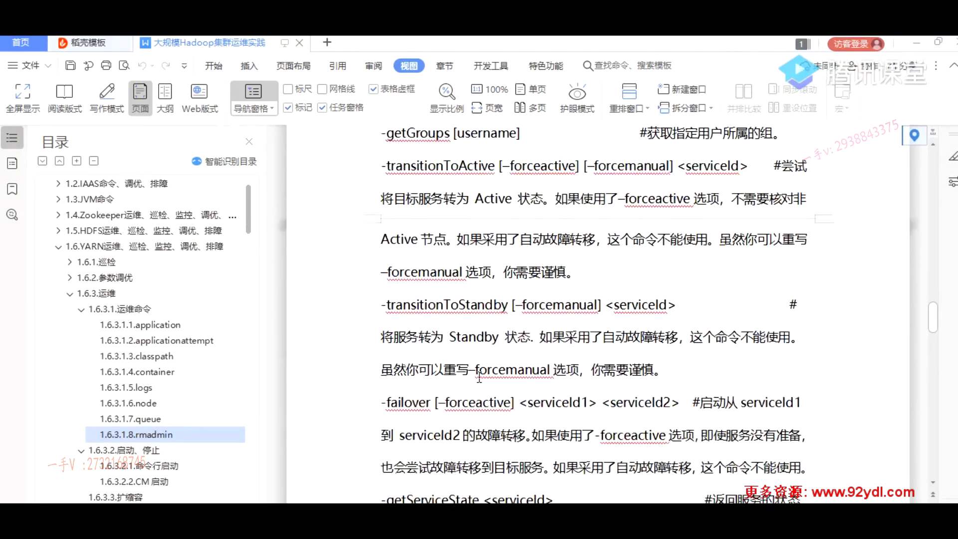
pyautogui.scroll(11, 478, 379)
pyautogui.scroll(15, 478, 379)
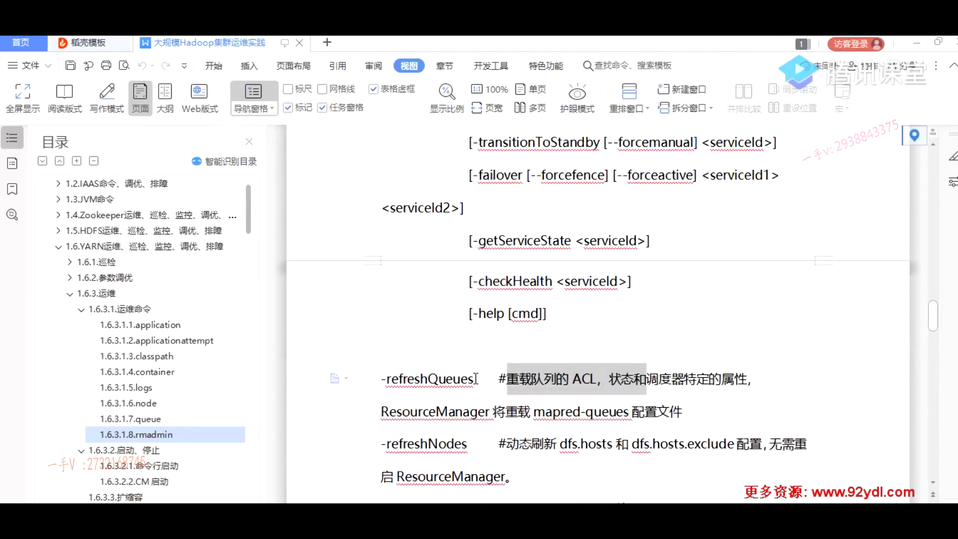
pyautogui.scroll(-2, 476, 379)
pyautogui.moveTo(402, 300); pyautogui.dragTo(624, 299)
# Switch to Cloudera Manager, review the resource pool list, and view the root.users pool's settings without saving changes
pyautogui.click(155, 479)
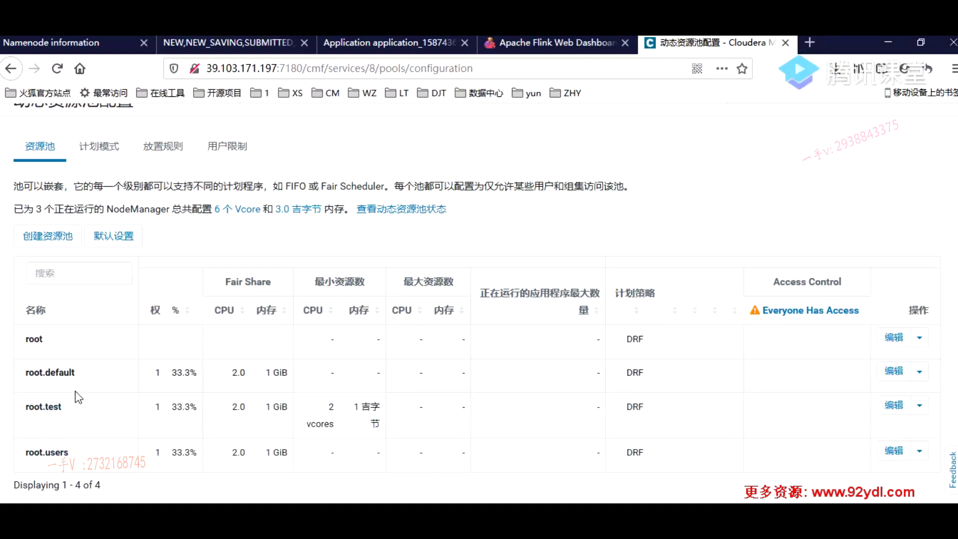
pyautogui.scroll(2, 454, 279)
pyautogui.scroll(-3, 393, 306)
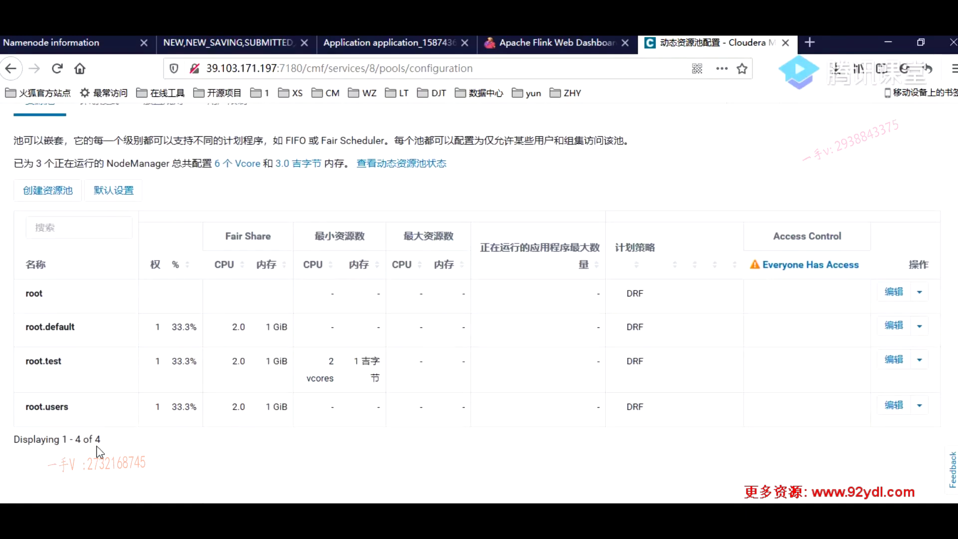
pyautogui.moveTo(96, 414); pyautogui.dragTo(28, 410)
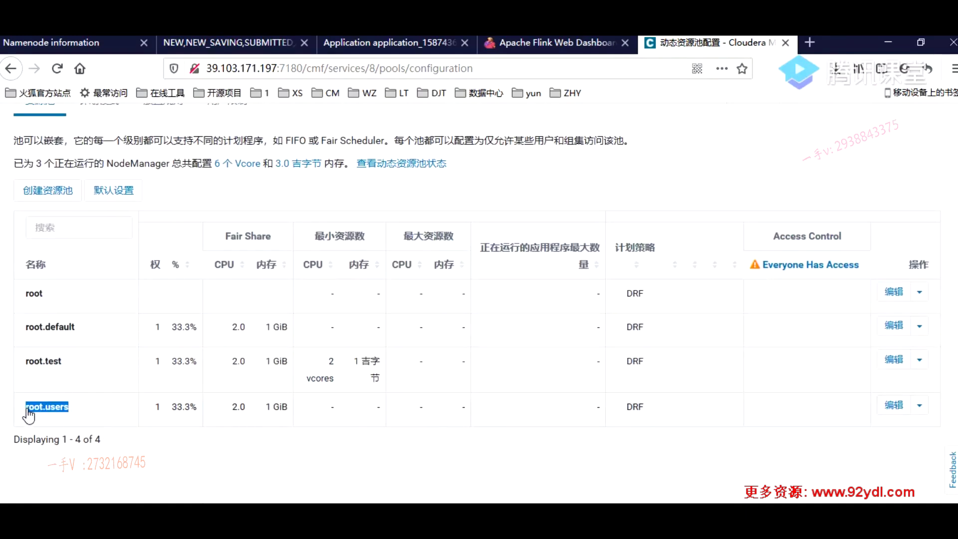
pyautogui.click(28, 411)
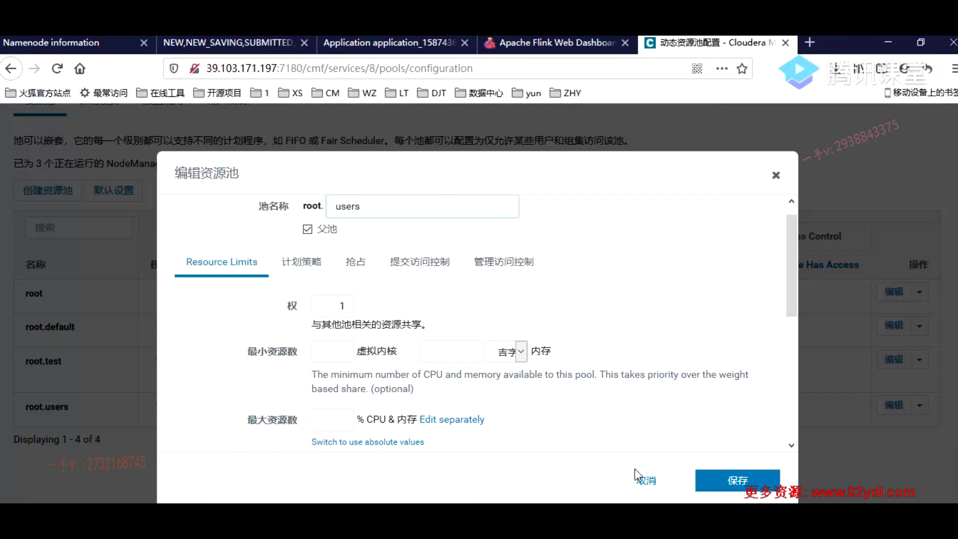
pyautogui.click(645, 480)
# Return to the operations document and review section 1.6.3.1.8 from the yarn rmadmin syntax, highlighting refreshQueues, through the -help option
pyautogui.hotkey('alt', 'Tab')
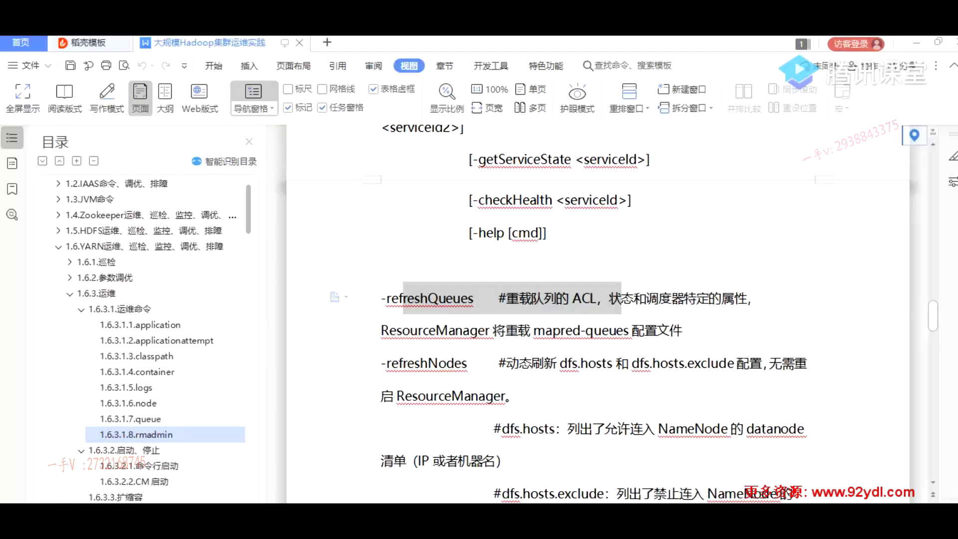
pyautogui.click(136, 434)
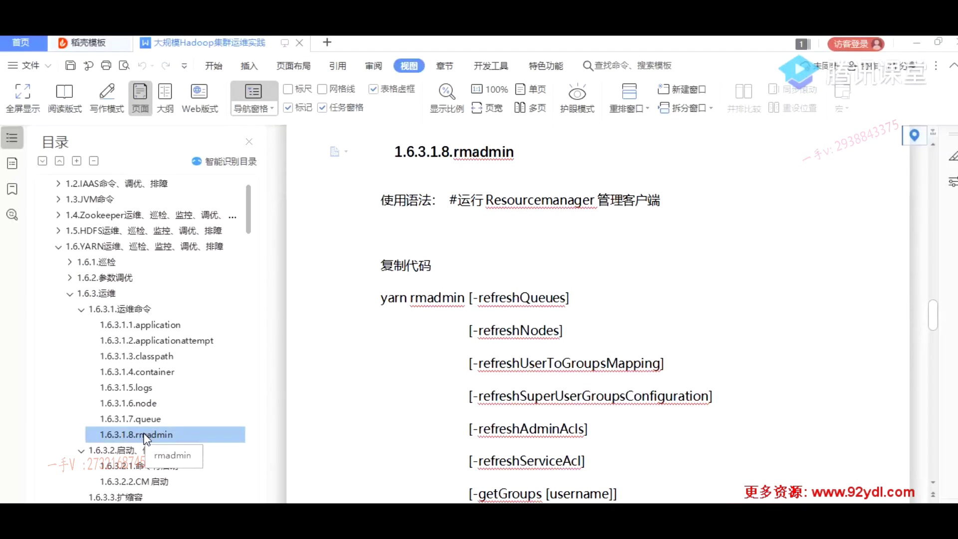
pyautogui.doubleClick(521, 298)
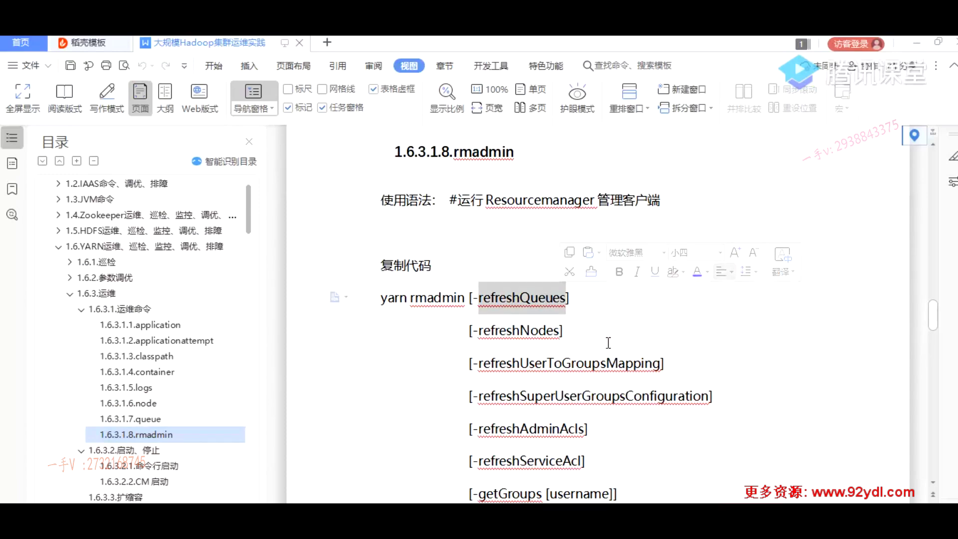
pyautogui.doubleClick(442, 297)
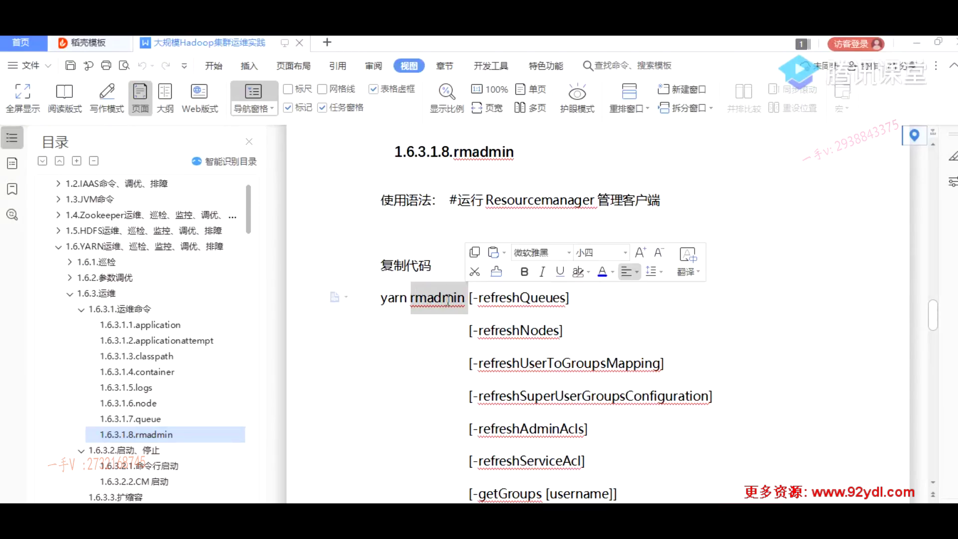
pyautogui.click(538, 327)
pyautogui.doubleClick(539, 300)
pyautogui.scroll(-10, 524, 309)
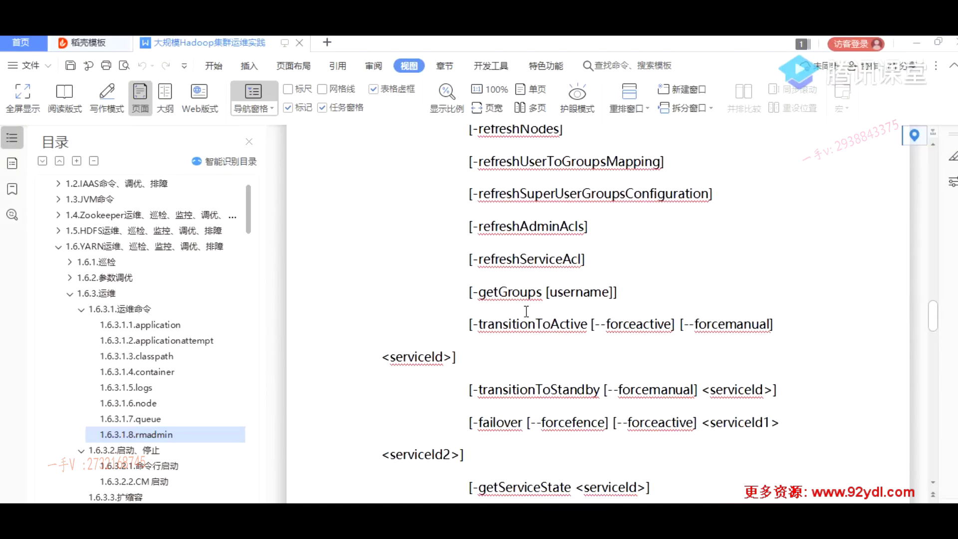
pyautogui.scroll(-15, 524, 312)
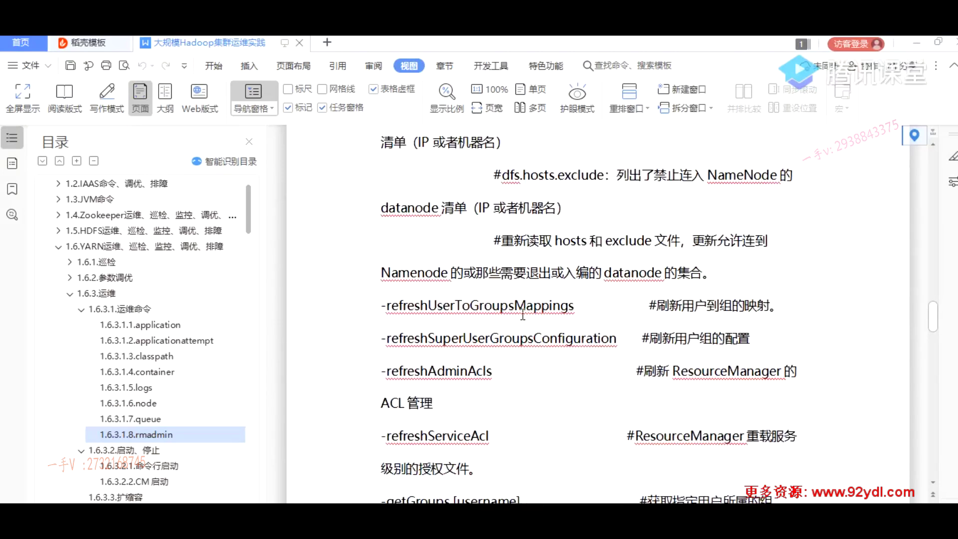
pyautogui.scroll(-10, 522, 315)
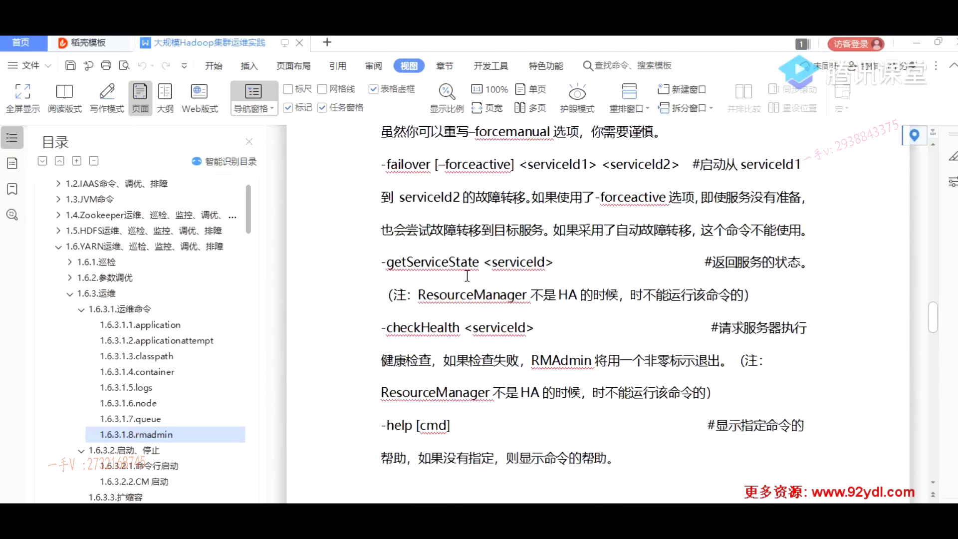
pyautogui.scroll(5, 465, 277)
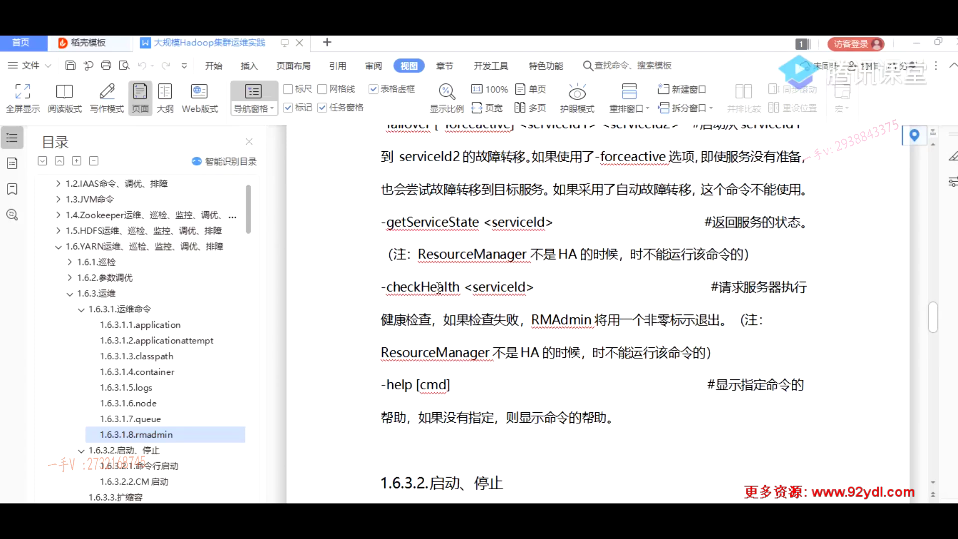
# Go to section 1.6.3.2.1 and examine the start and stop commands for the whole YARN cluster, the resourcemanager and the nodemanager
pyautogui.click(144, 310)
pyautogui.click(138, 326)
pyautogui.click(136, 341)
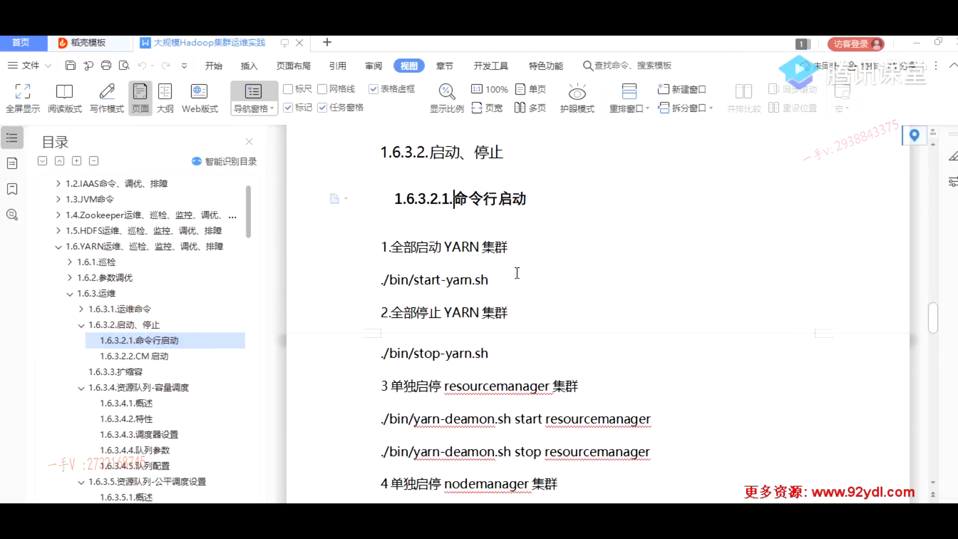
pyautogui.moveTo(494, 279); pyautogui.dragTo(367, 287)
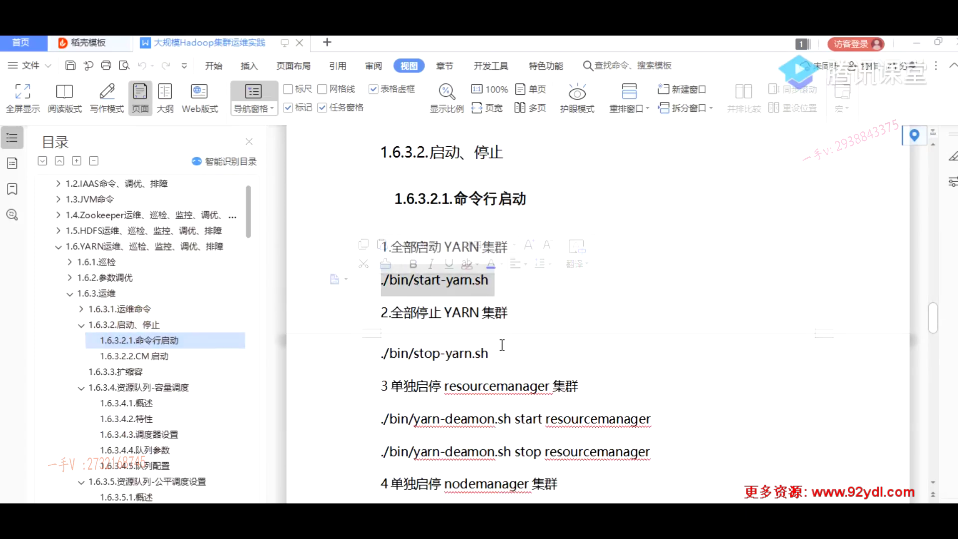
pyautogui.moveTo(499, 353); pyautogui.dragTo(382, 354)
pyautogui.scroll(-2, 699, 229)
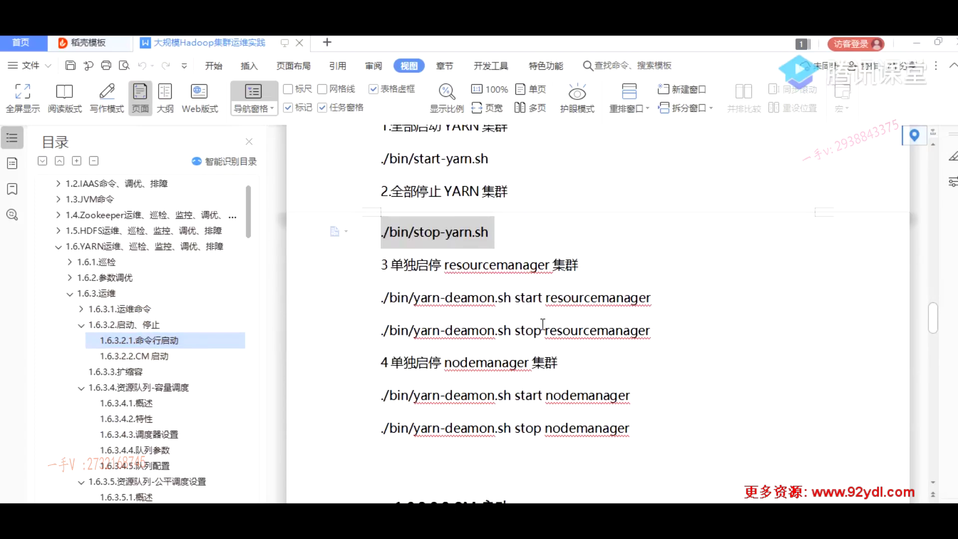
pyautogui.doubleClick(465, 296)
pyautogui.click(556, 299)
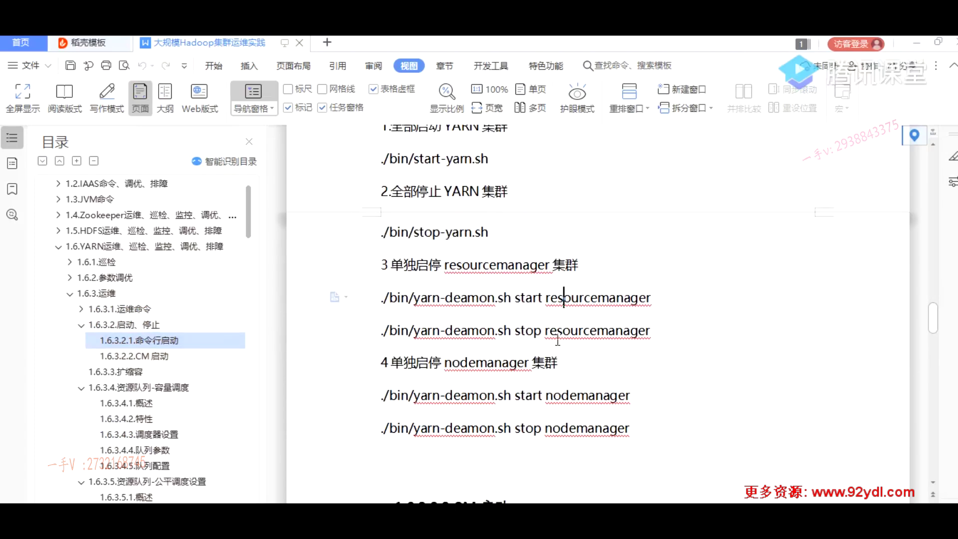
pyautogui.moveTo(446, 363); pyautogui.dragTo(532, 363)
pyautogui.click(515, 395)
# Review the Cloudera Manager start, stop and restart illustrations, and read on through section 1.6.3.3 to the capacity scheduling overview
pyautogui.scroll(-10, 620, 418)
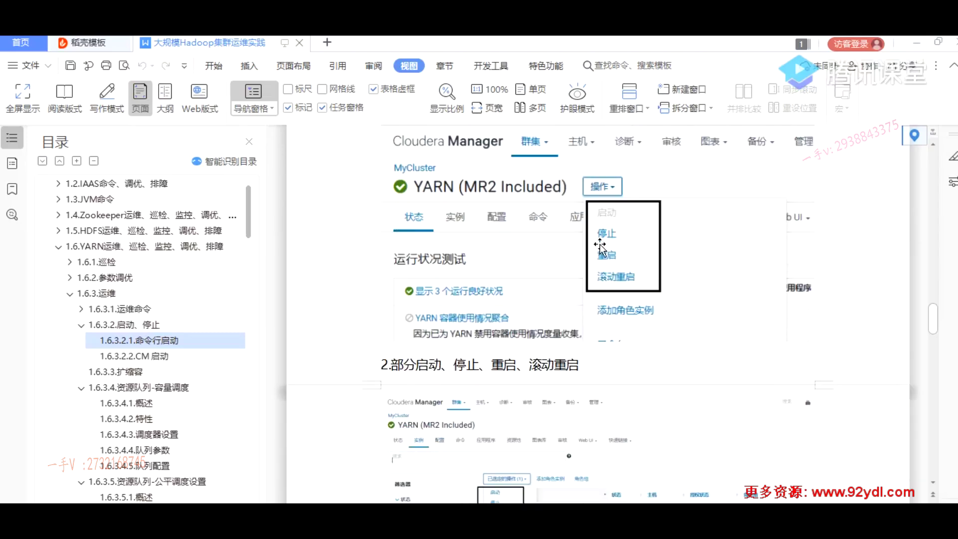
pyautogui.scroll(-3, 604, 287)
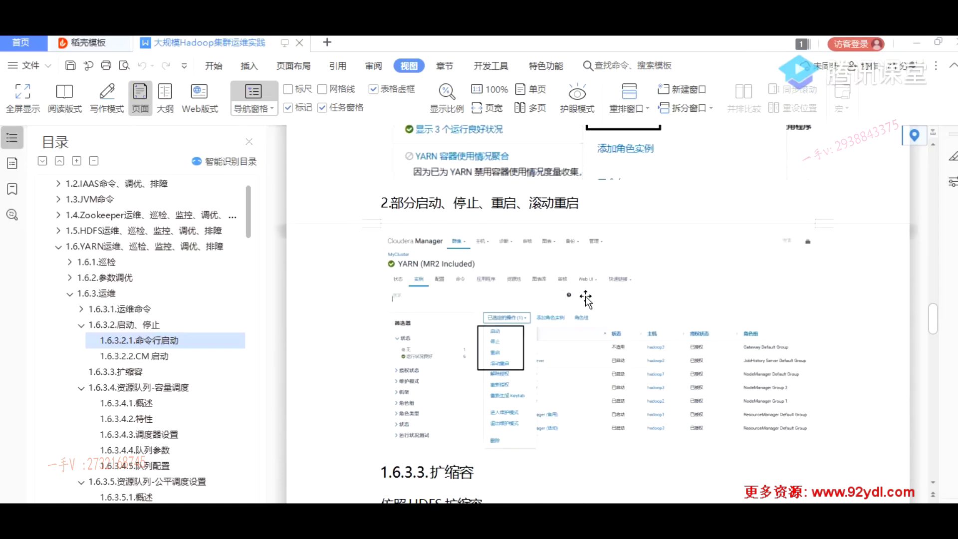
pyautogui.scroll(-3, 565, 311)
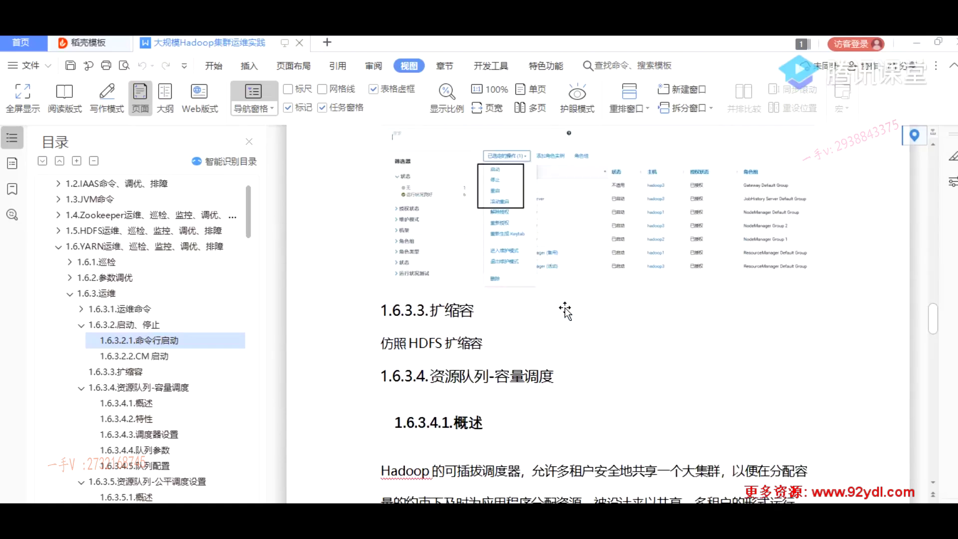
pyautogui.scroll(-1, 565, 311)
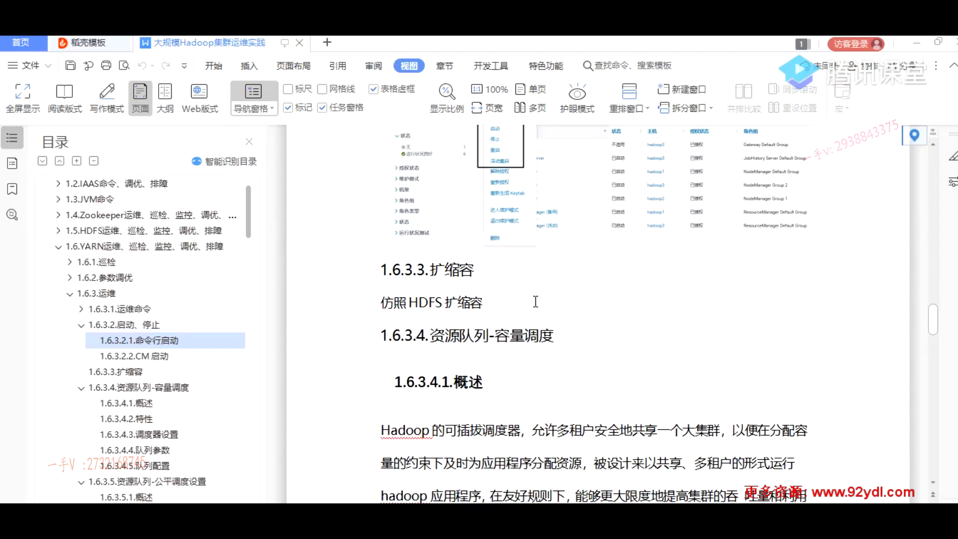
# Review the outline's resource queue sections and highlight the line 仿照 HDFS 扩缩容 under section 1.6.3.3
pyautogui.scroll(-5, 149, 345)
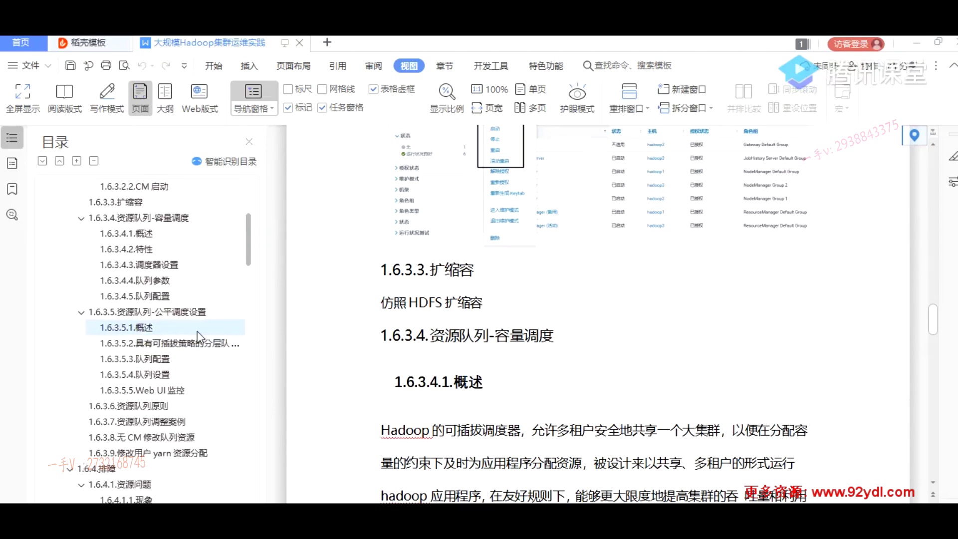
pyautogui.scroll(1, 197, 331)
pyautogui.scroll(-4, 196, 331)
pyautogui.scroll(5, 197, 331)
pyautogui.moveTo(497, 298); pyautogui.dragTo(379, 302)
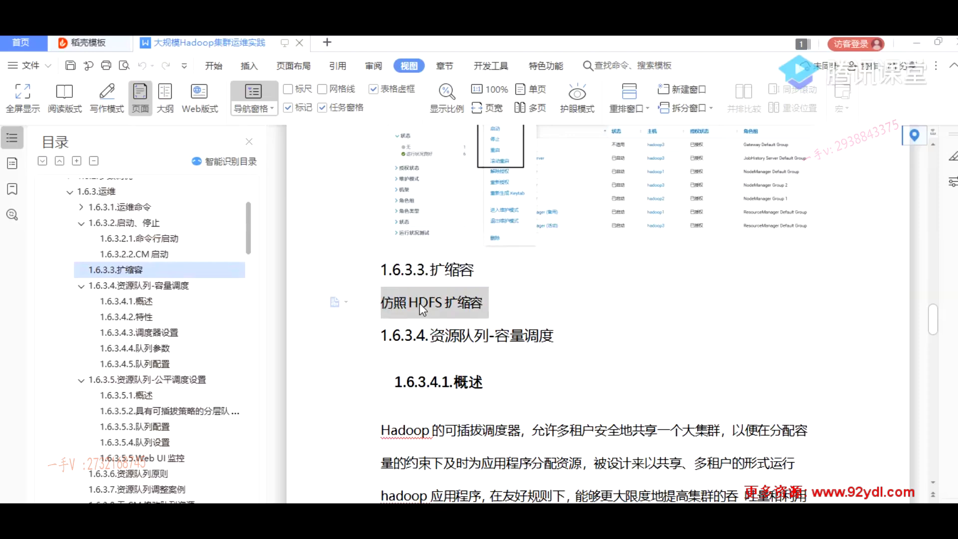
pyautogui.click(469, 302)
# Switch to Cloudera Manager, go to MyCluster's host list, and view the actions available for selected hosts without running any
pyautogui.hotkey('alt', 'Tab')
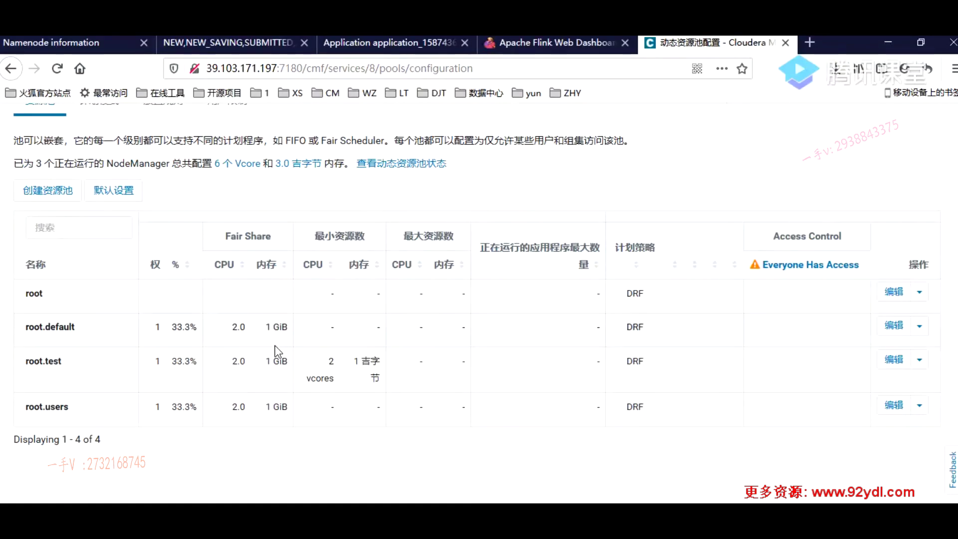
pyautogui.scroll(3, 278, 351)
pyautogui.click(210, 120)
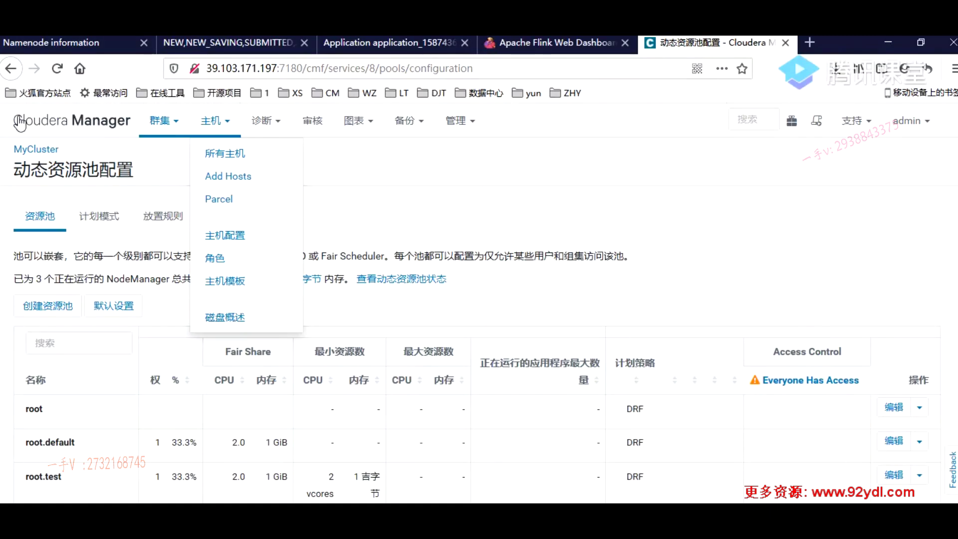
pyautogui.click(161, 121)
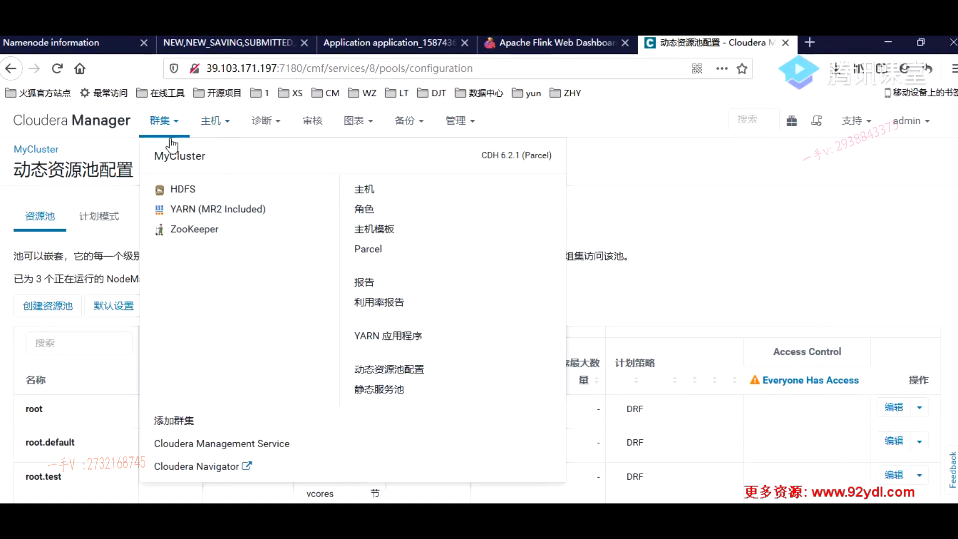
pyautogui.click(177, 210)
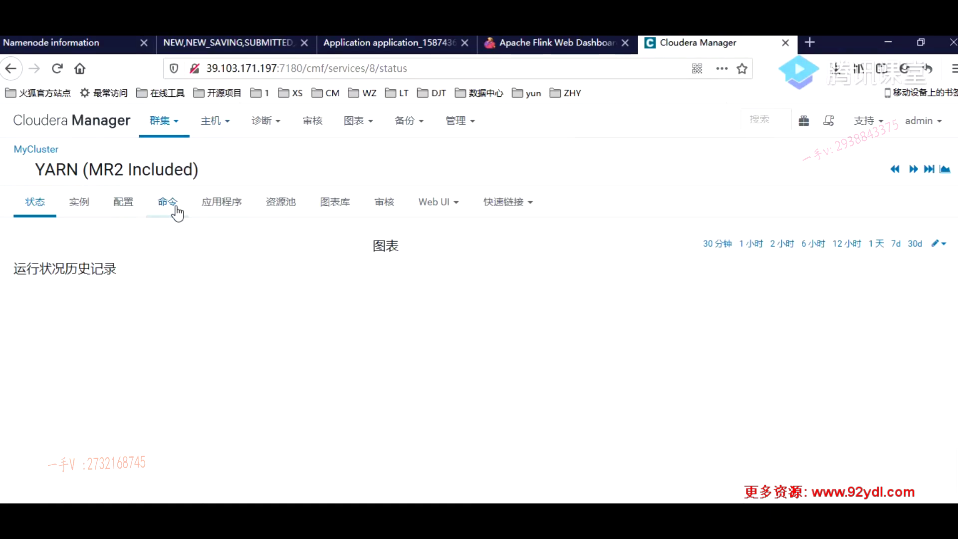
pyautogui.click(160, 125)
pyautogui.click(162, 159)
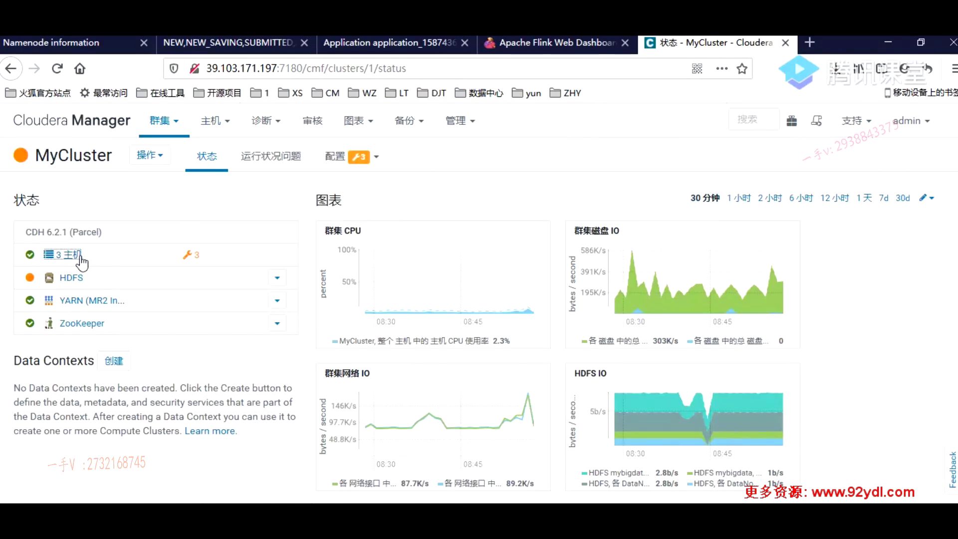
pyautogui.click(79, 256)
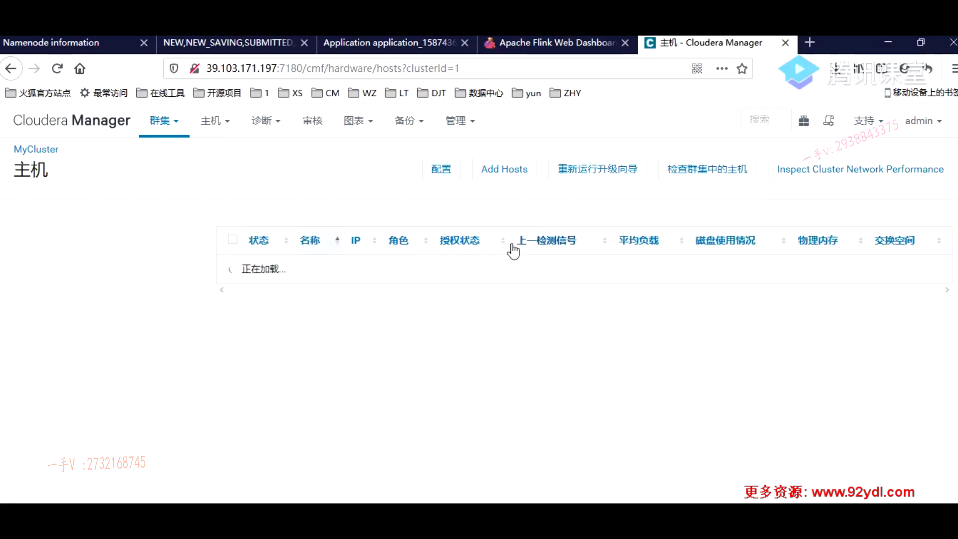
pyautogui.click(260, 252)
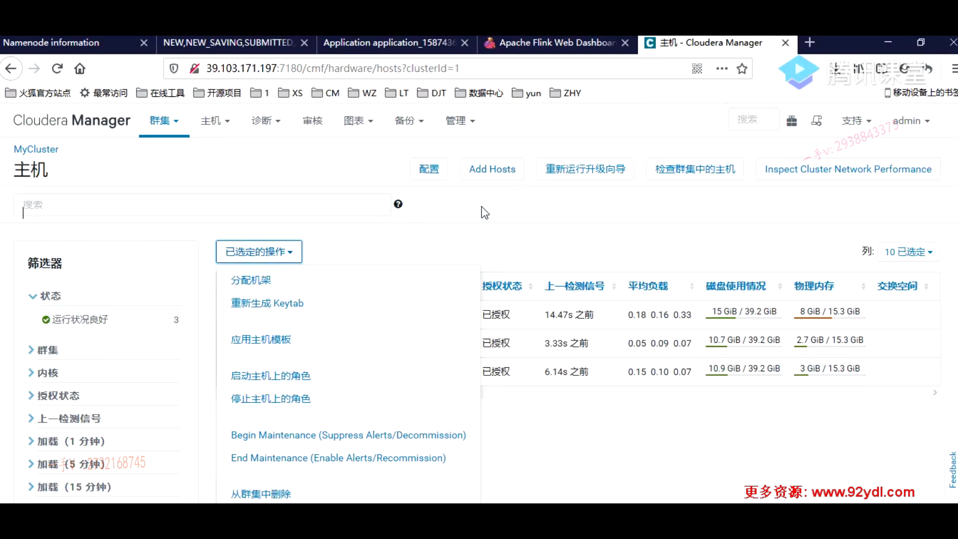
pyautogui.click(494, 172)
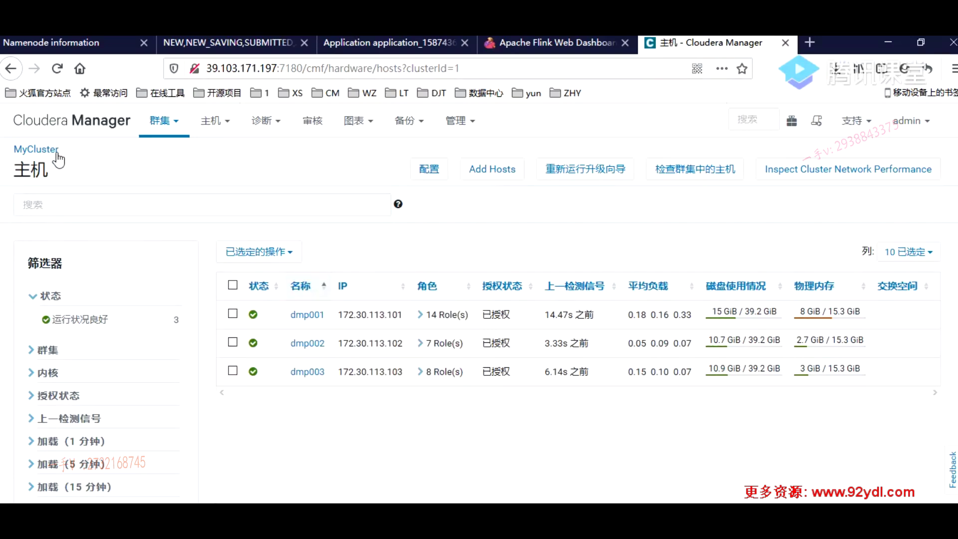
# View the YARN role instances and the NodeManager host options for adding role instances, then return to the instance list without adding any
pyautogui.click(162, 129)
pyautogui.click(190, 207)
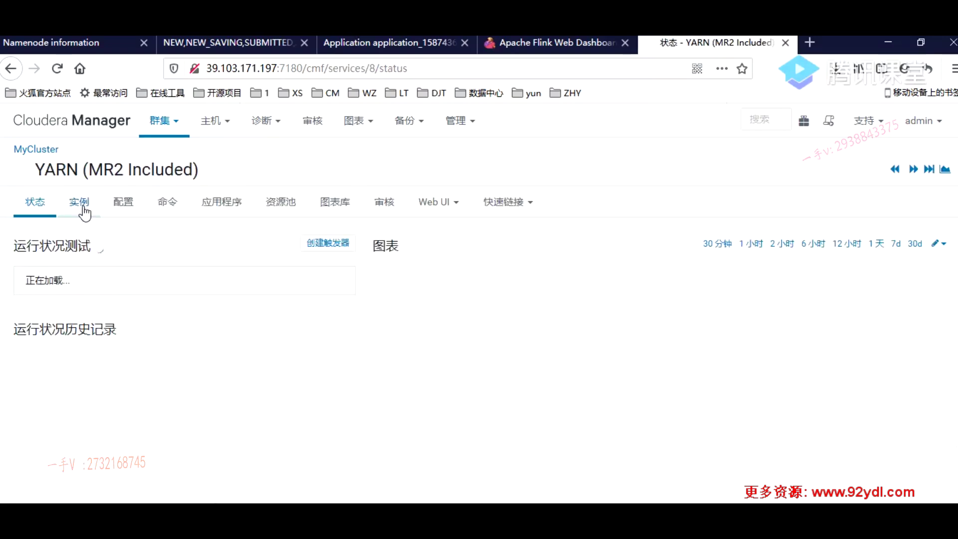
pyautogui.click(83, 205)
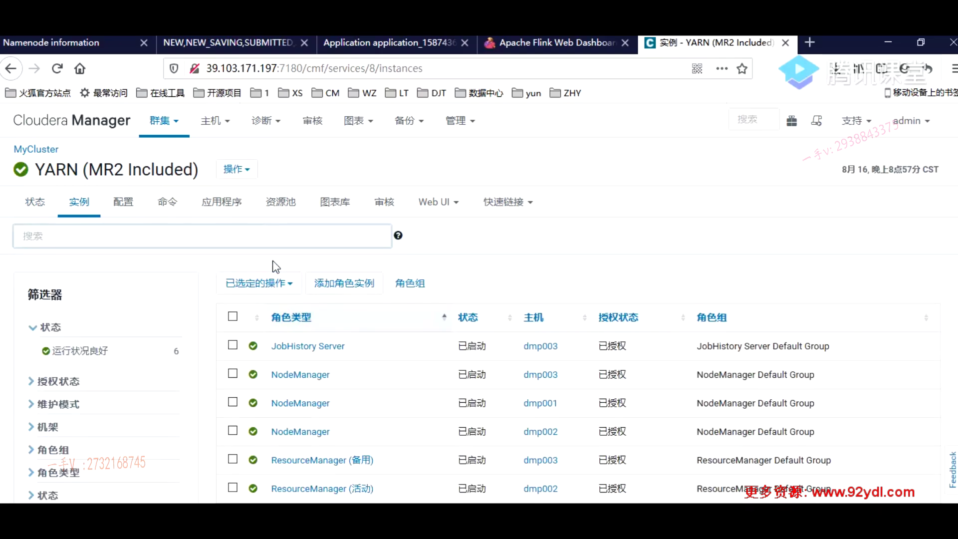
pyautogui.click(287, 281)
pyautogui.click(353, 289)
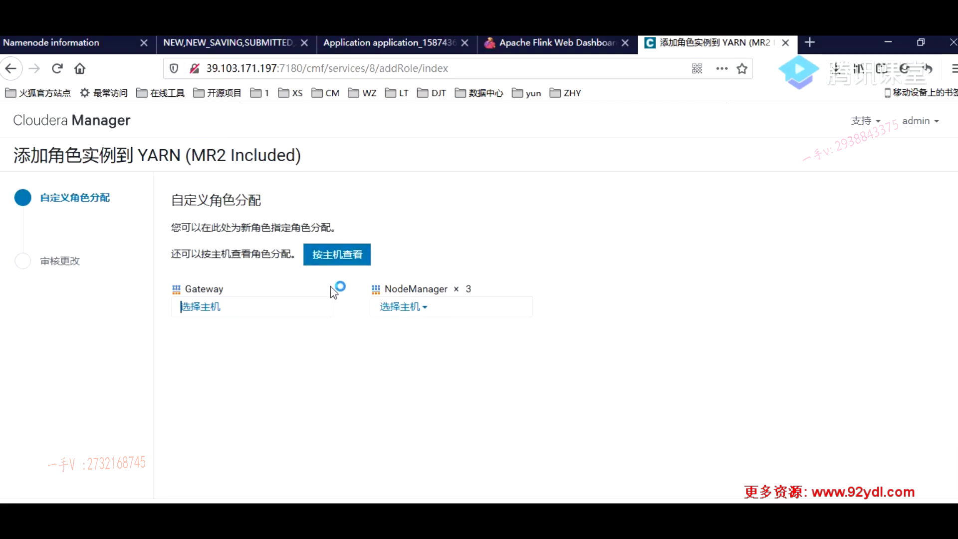
pyautogui.click(421, 309)
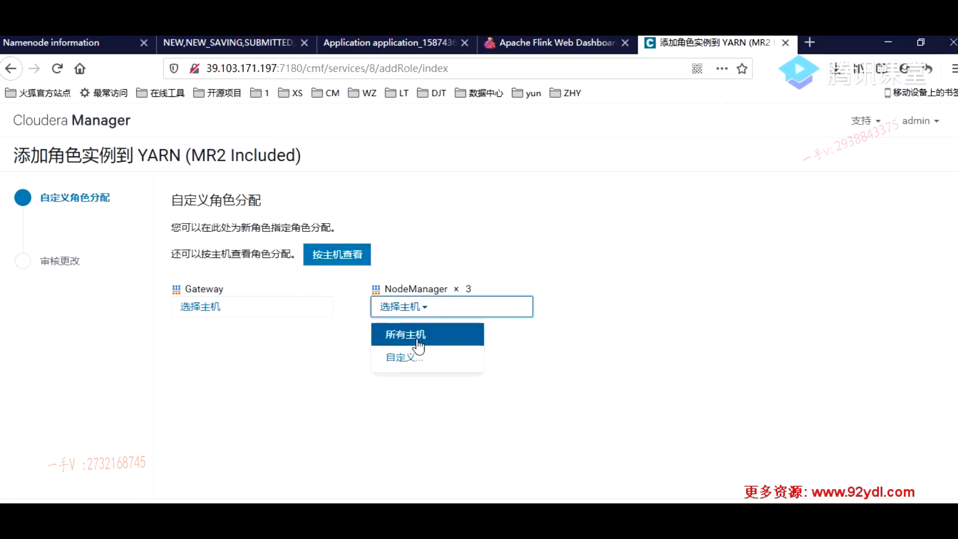
pyautogui.click(309, 349)
pyautogui.hotkey('alt', 'Left')
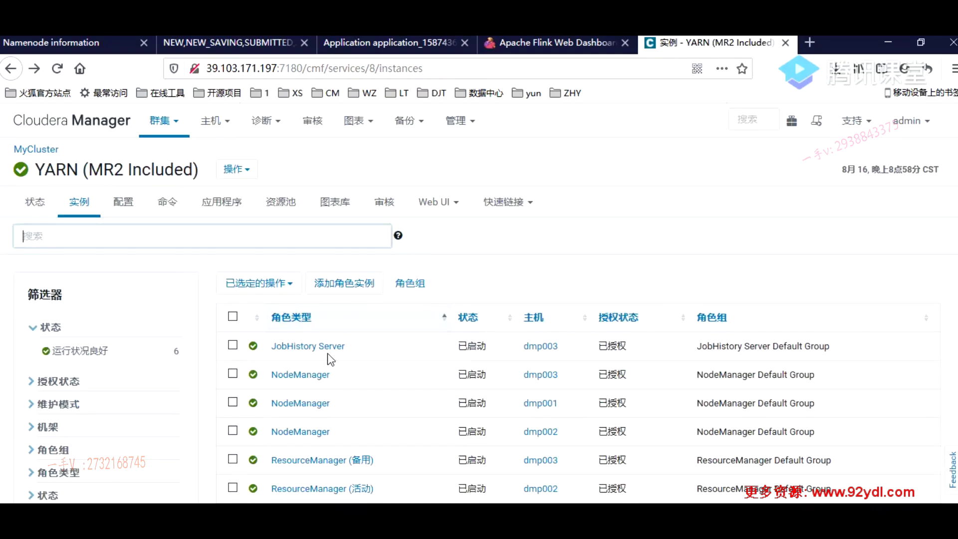
# Return to the operations document and compare section 1.6.3.4 on capacity scheduling with section 1.6.3.5 on fair scheduling, ending at 1.6.3.4
pyautogui.hotkey('alt', 'Tab')
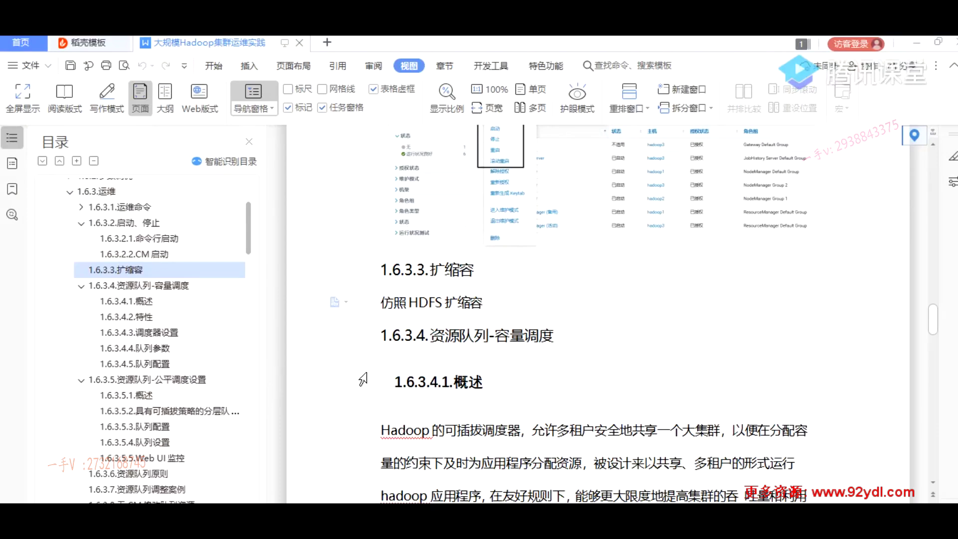
pyautogui.scroll(-3, 573, 325)
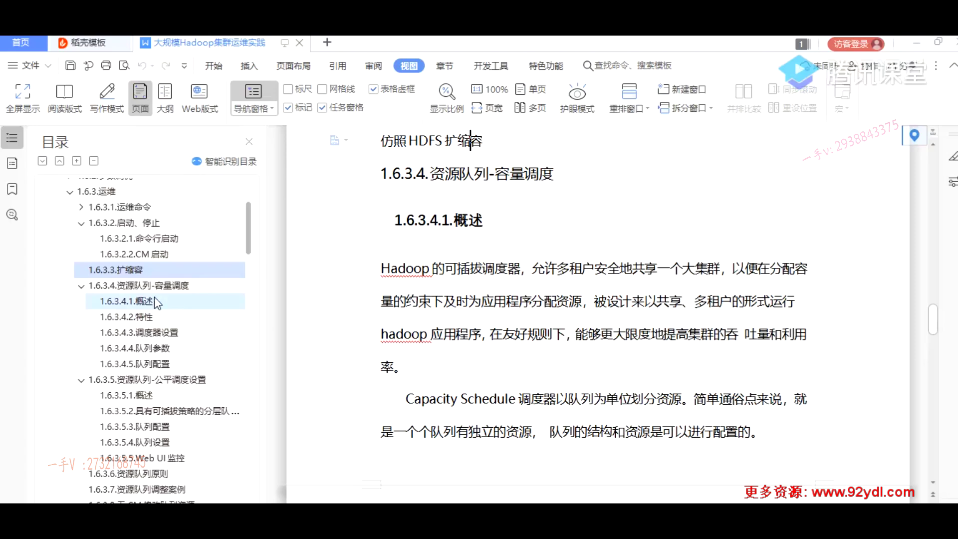
pyautogui.click(151, 286)
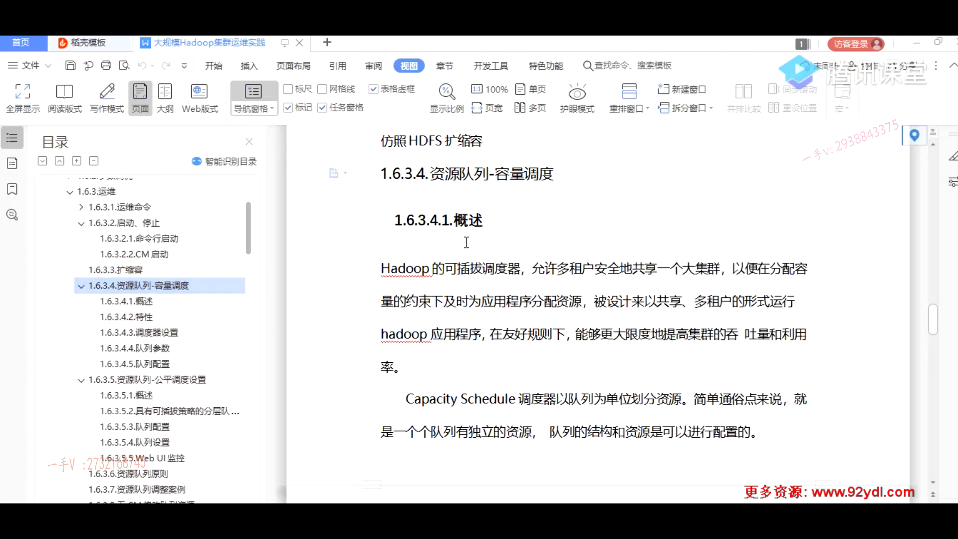
pyautogui.click(184, 380)
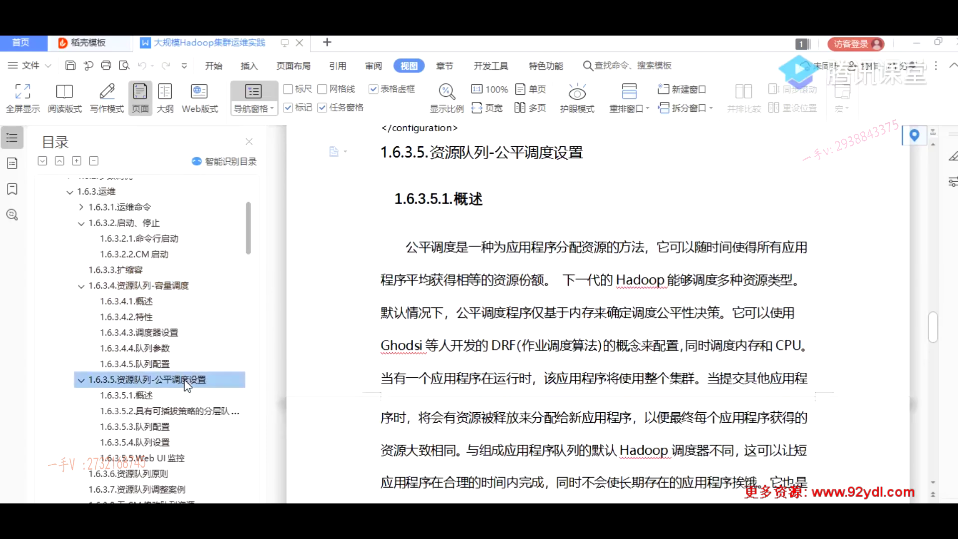
pyautogui.click(166, 285)
pyautogui.scroll(-1, 160, 331)
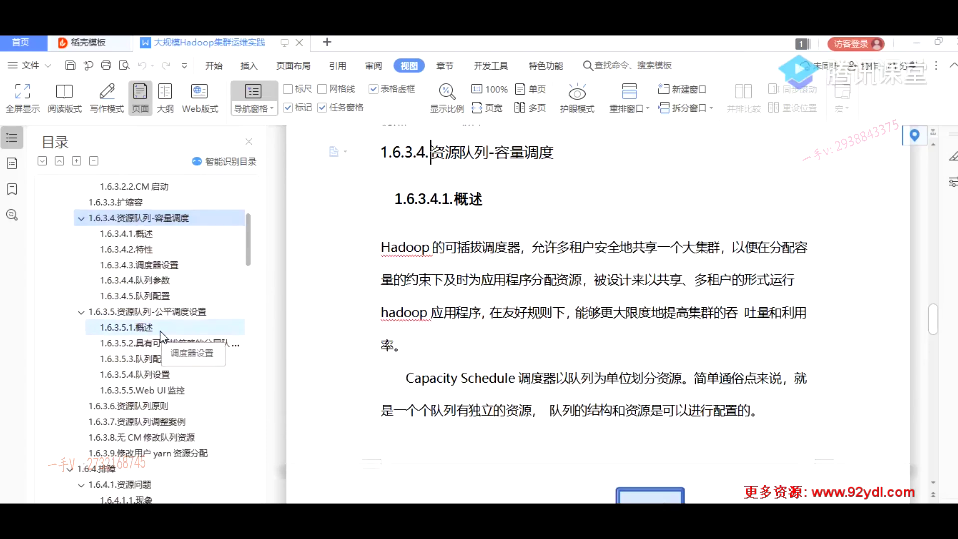
pyautogui.scroll(1, 160, 335)
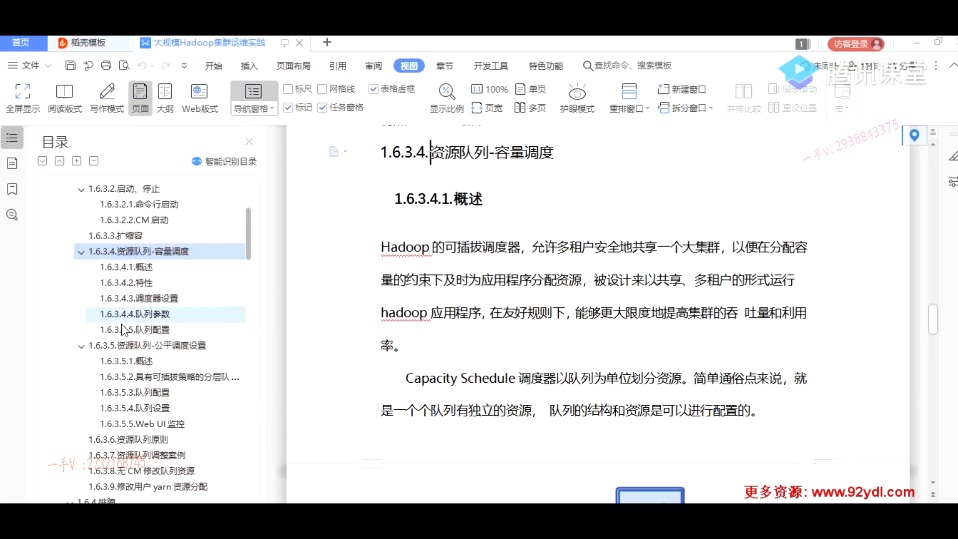
pyautogui.click(167, 346)
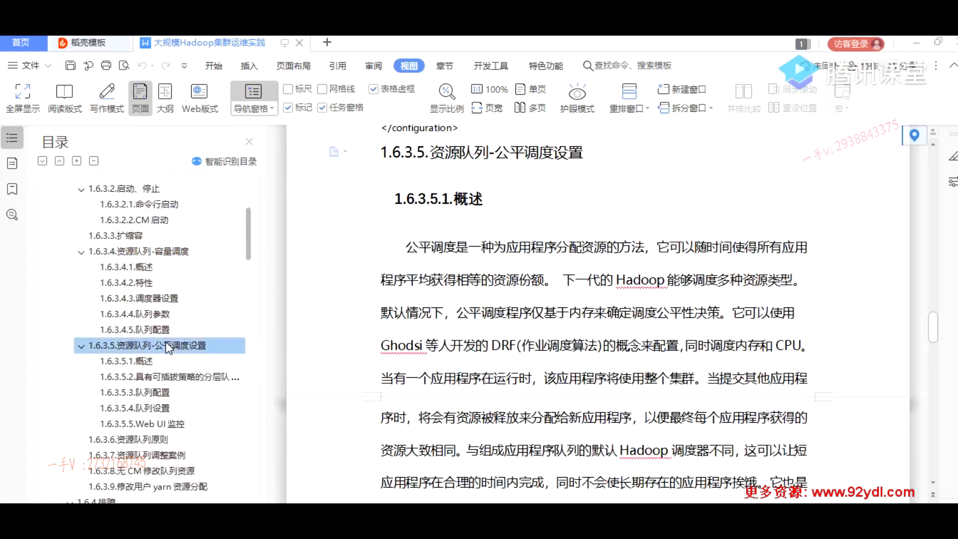
pyautogui.click(159, 251)
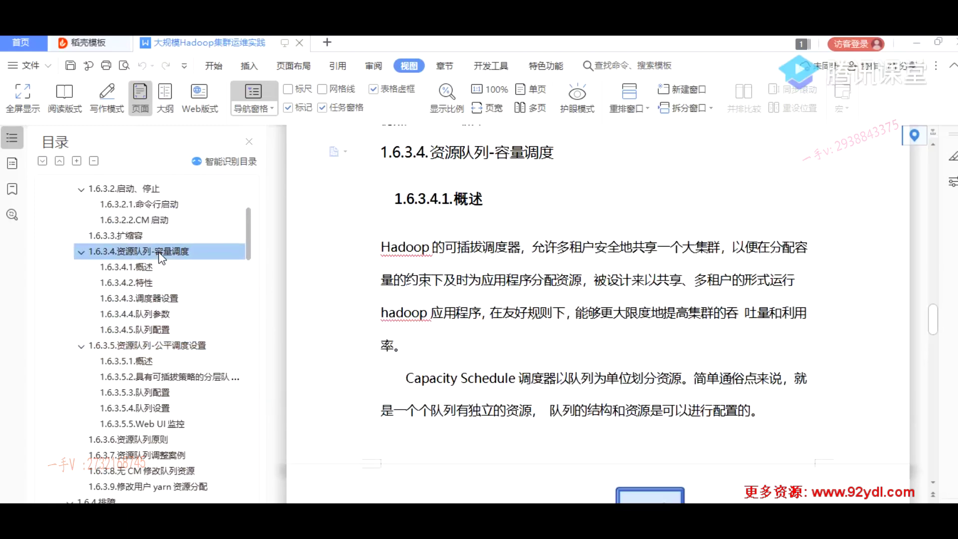
# Highlight 调度器 and the phrase about tenants safely sharing one large cluster in the section 1.6.3.4.1 overview
pyautogui.moveTo(483, 254); pyautogui.dragTo(528, 251)
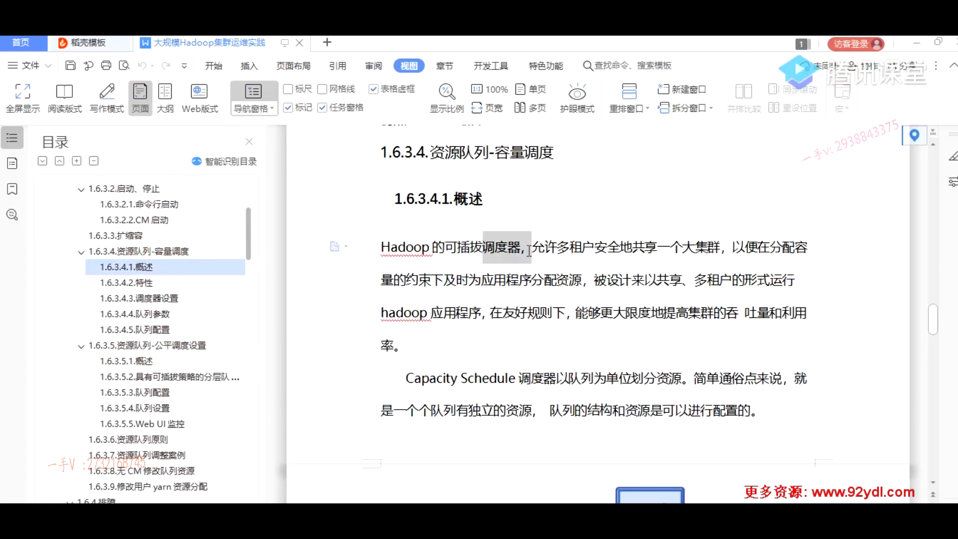
pyautogui.click(443, 246)
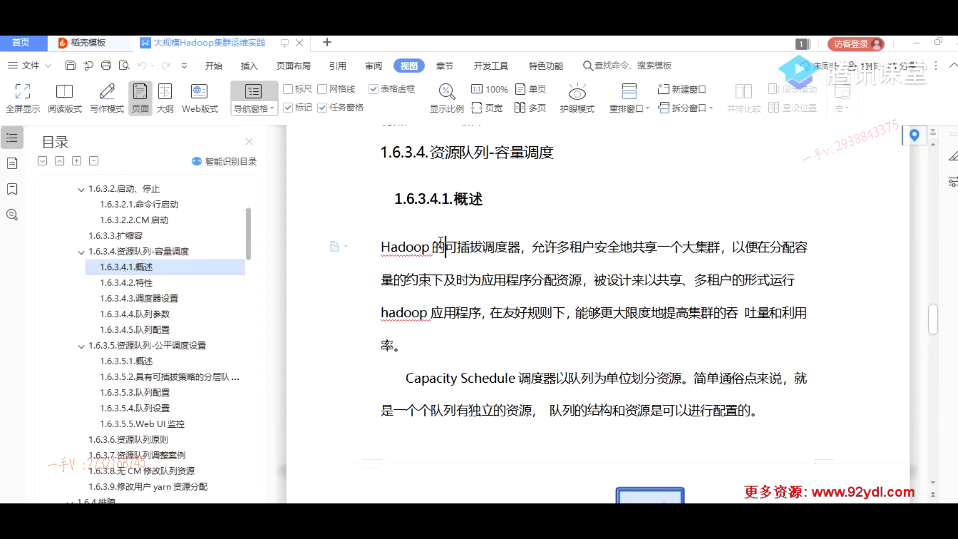
pyautogui.moveTo(458, 251); pyautogui.dragTo(708, 241)
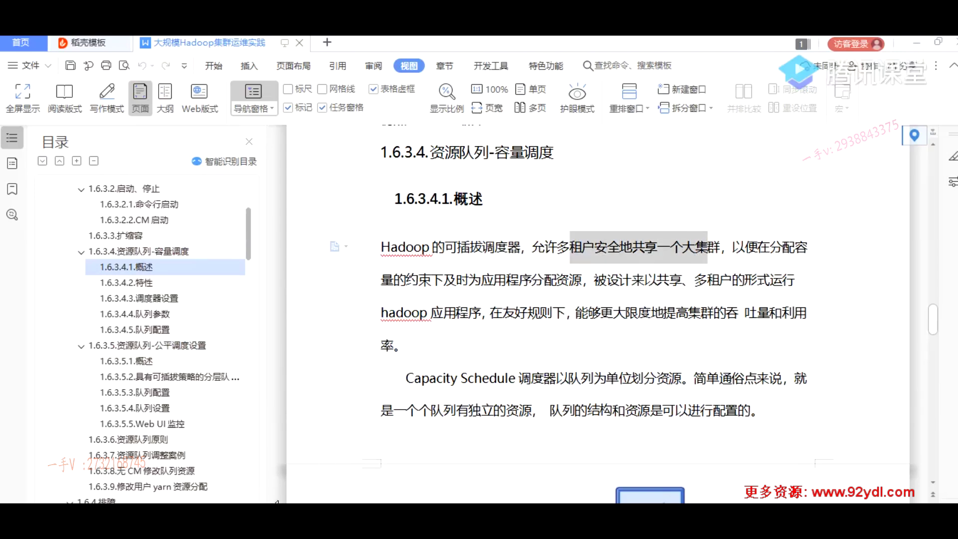
# Switch to Cloudera Manager and examine YARN's resource pool status, including the pool list and allocation charts
pyautogui.hotkey('alt', 'Tab')
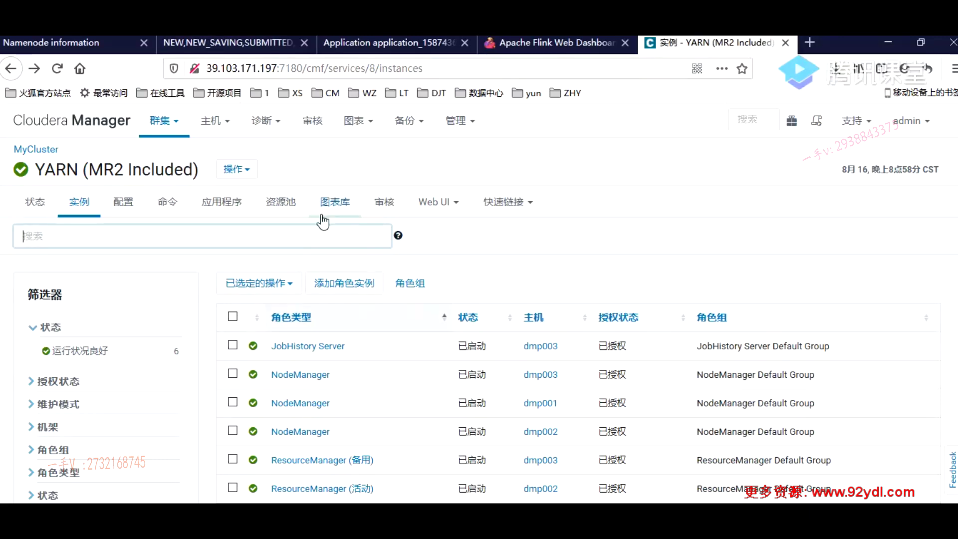
pyautogui.click(285, 202)
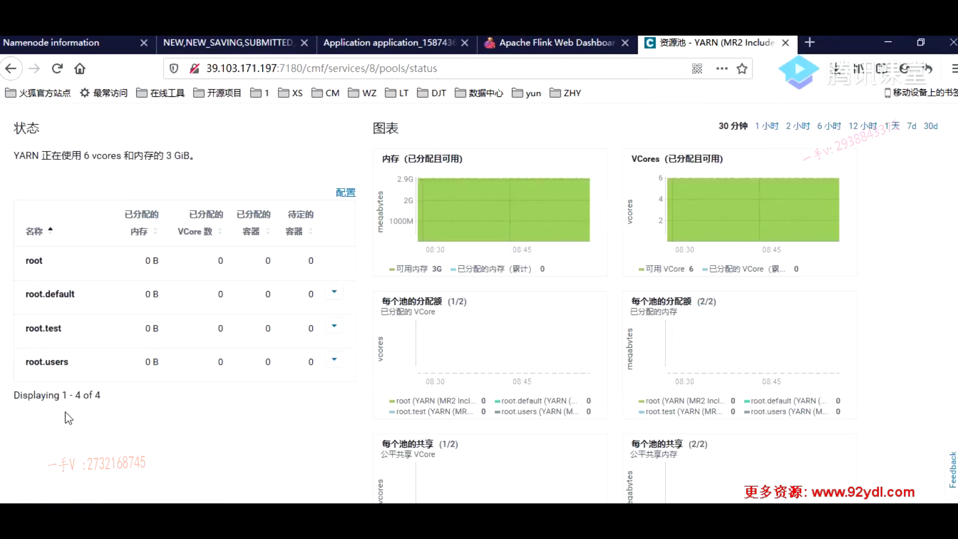
pyautogui.scroll(-3, 68, 419)
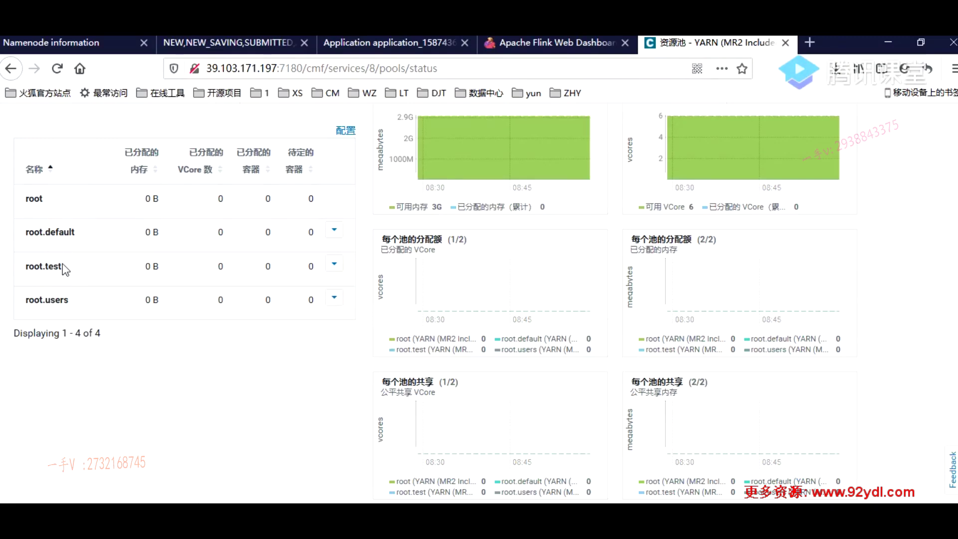
# Examine the application queues on the Hadoop scheduler page at ops3, highlighting port 8088 in the address and the root.offline queue
pyautogui.click(237, 40)
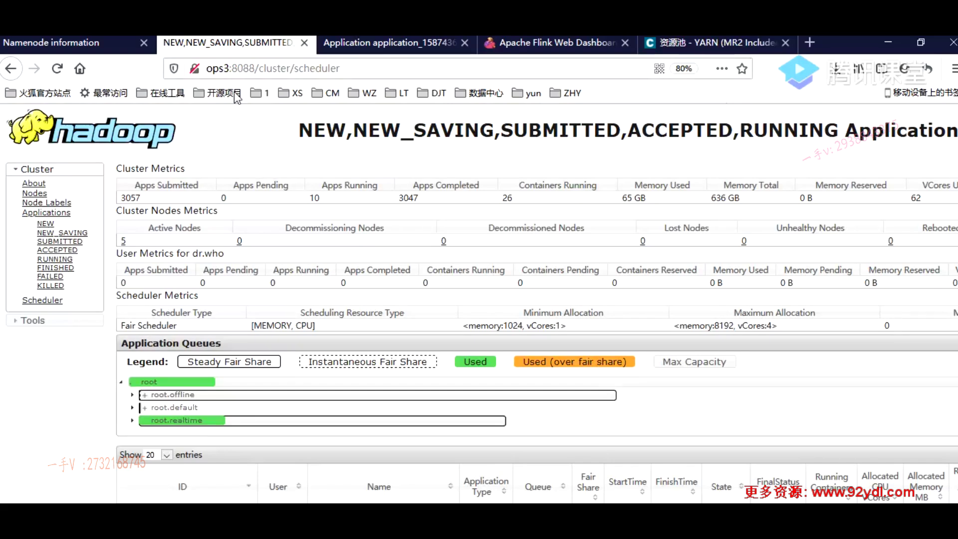
pyautogui.scroll(-4, 310, 414)
pyautogui.scroll(4, 319, 409)
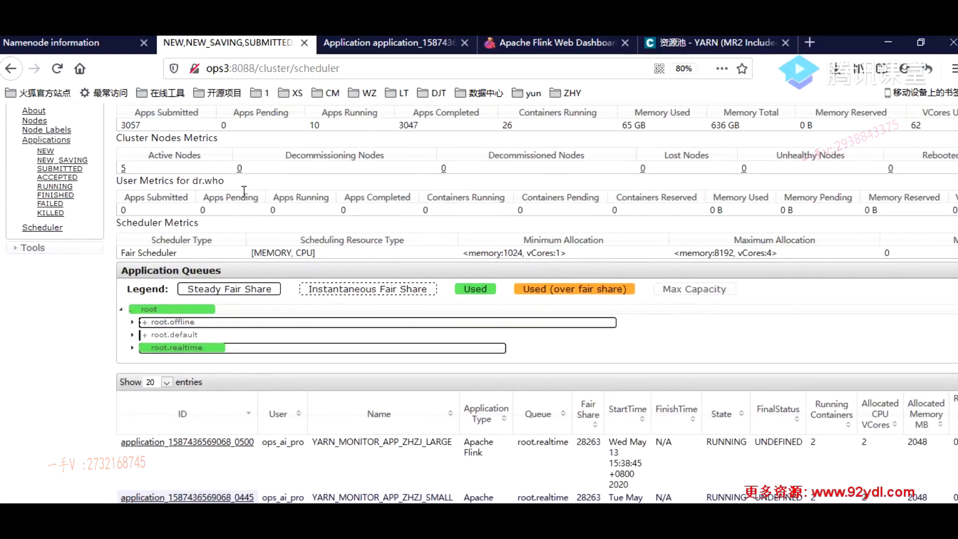
pyautogui.doubleClick(250, 69)
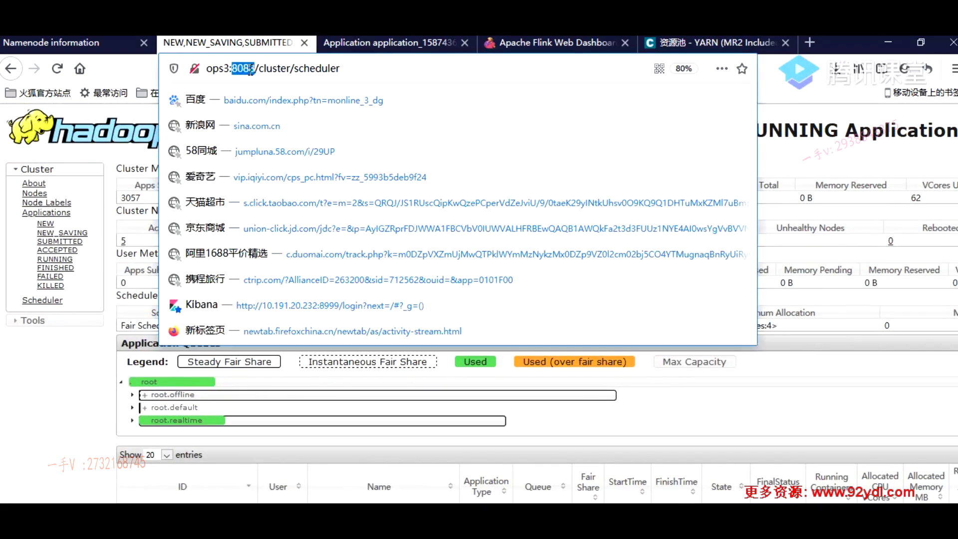
pyautogui.click(72, 385)
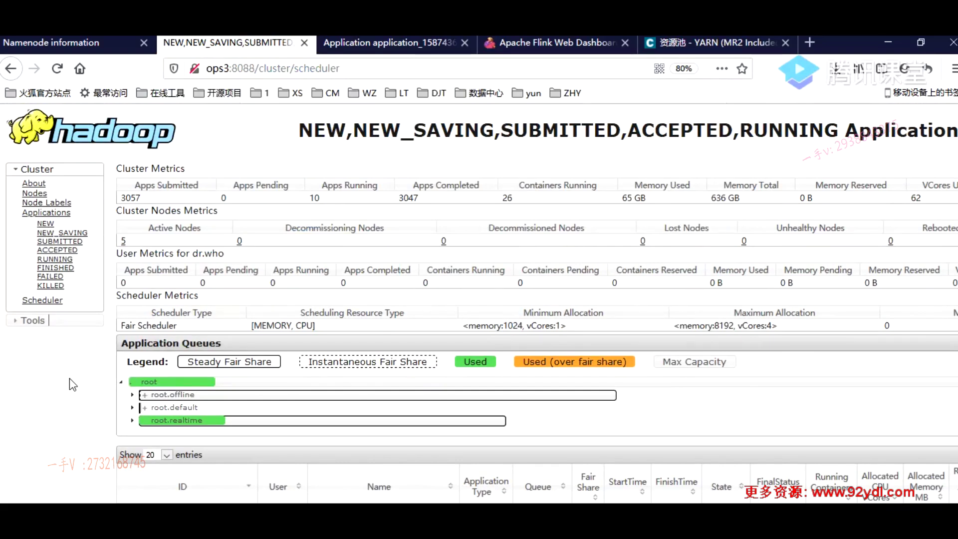
pyautogui.scroll(-3, 195, 277)
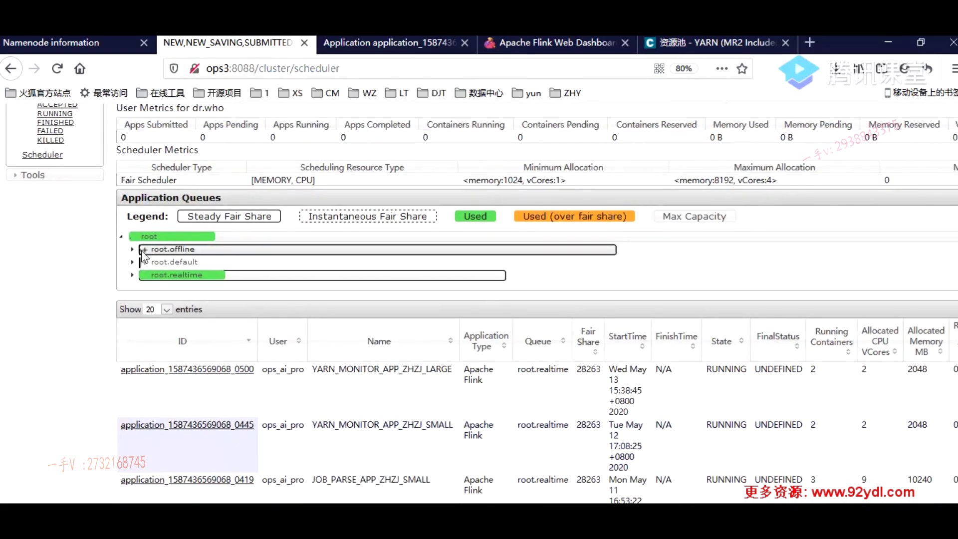
pyautogui.moveTo(150, 249); pyautogui.dragTo(174, 249)
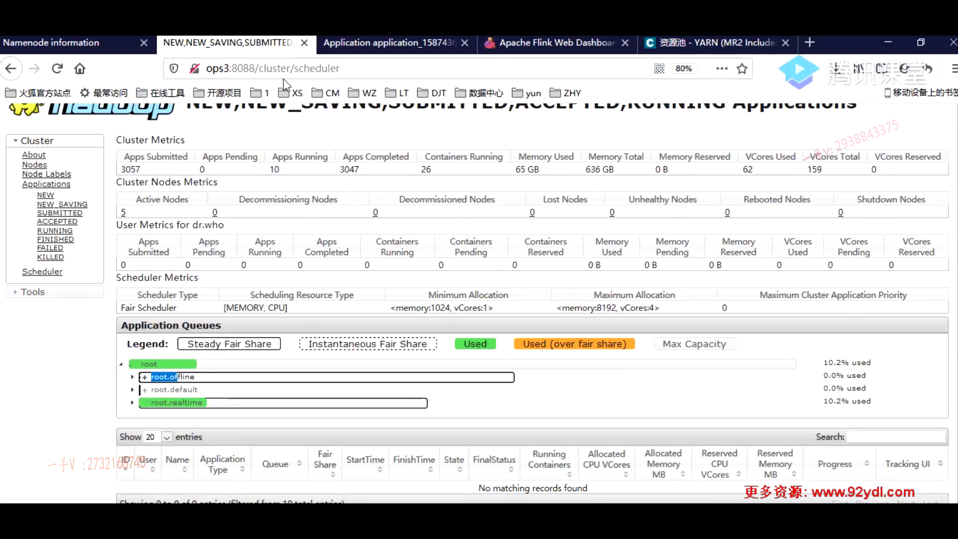
# Highlight port 8088 in the scheduler page's address and return focus to the page
pyautogui.click(286, 68)
pyautogui.doubleClick(287, 68)
pyautogui.doubleClick(243, 68)
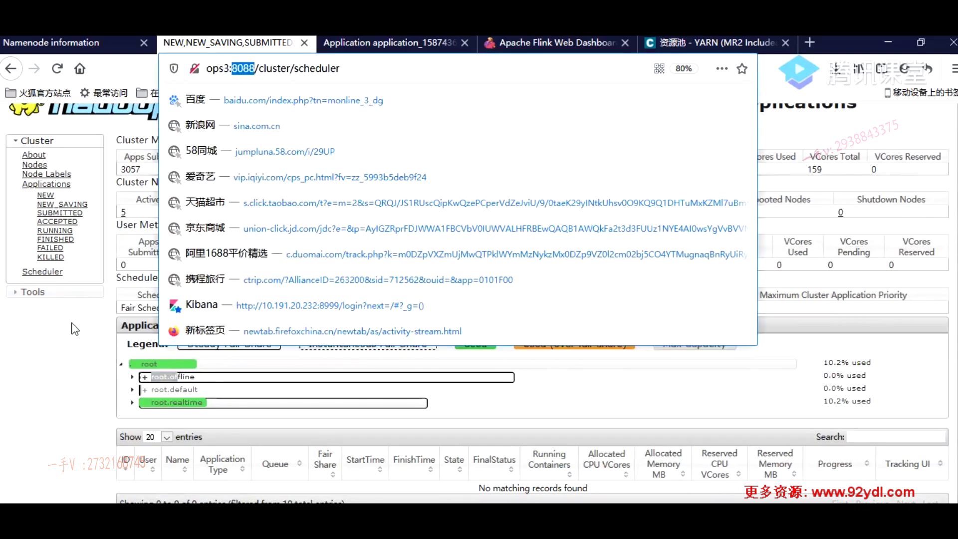
pyautogui.click(70, 353)
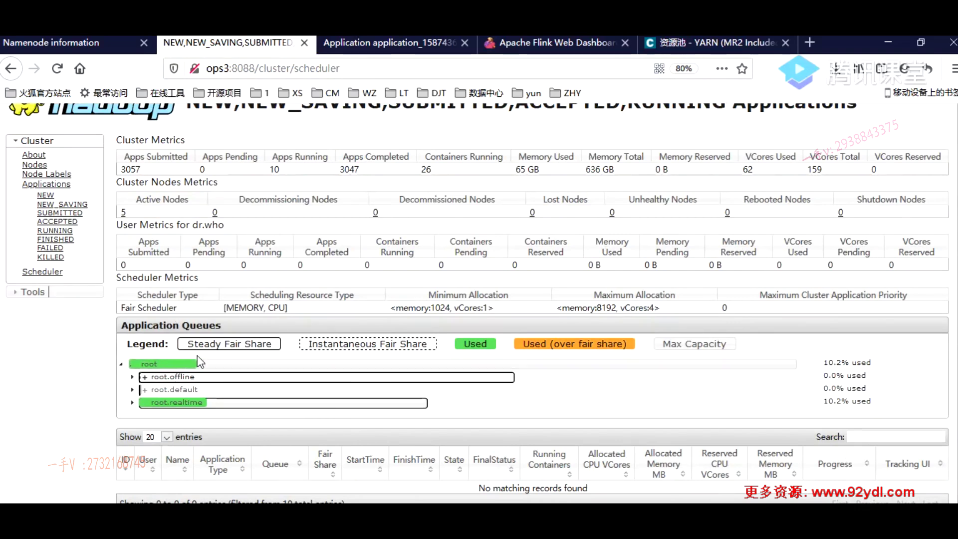
# Examine the NameNode overview summary, highlighting the file and directory count, total filesystem objects, DFS Used and Configured Capacity
pyautogui.click(100, 44)
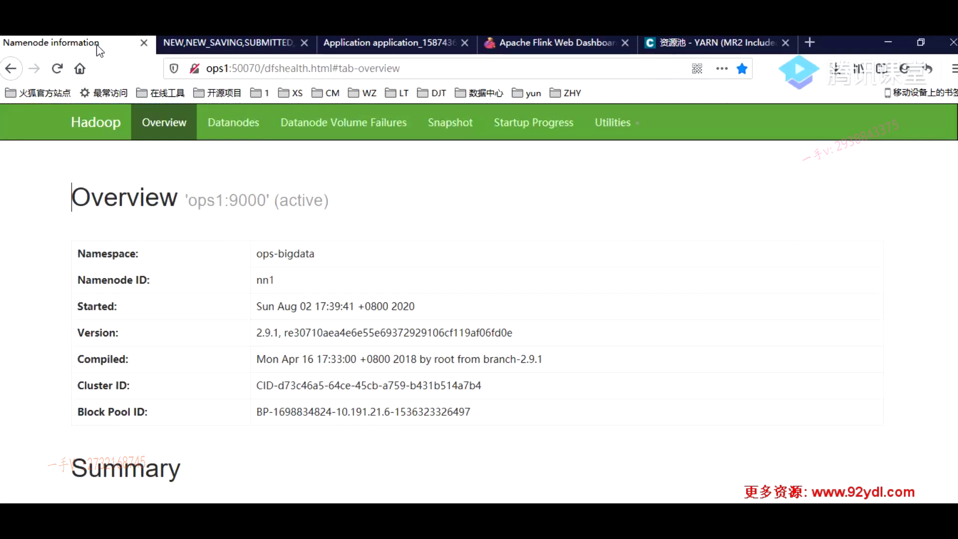
pyautogui.scroll(-5, 245, 142)
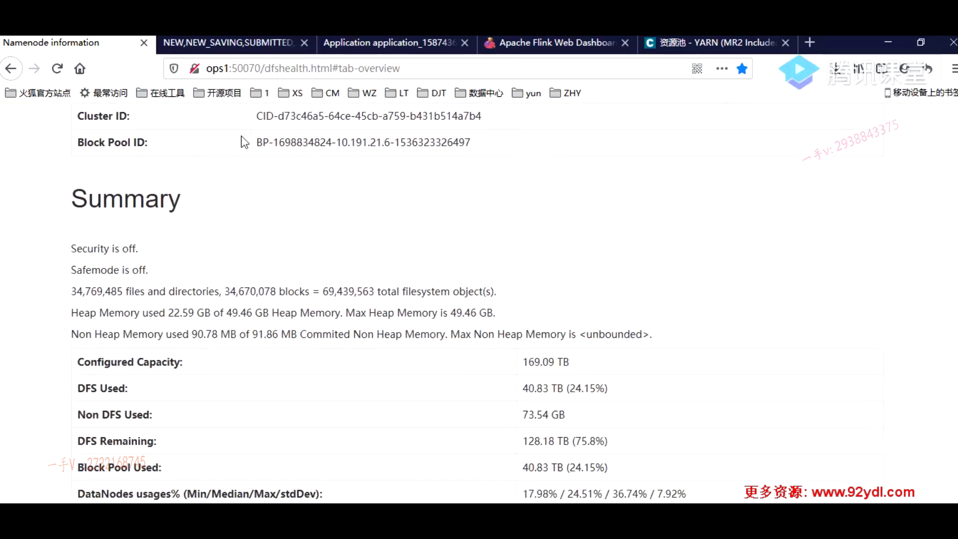
pyautogui.moveTo(98, 293); pyautogui.dragTo(72, 297)
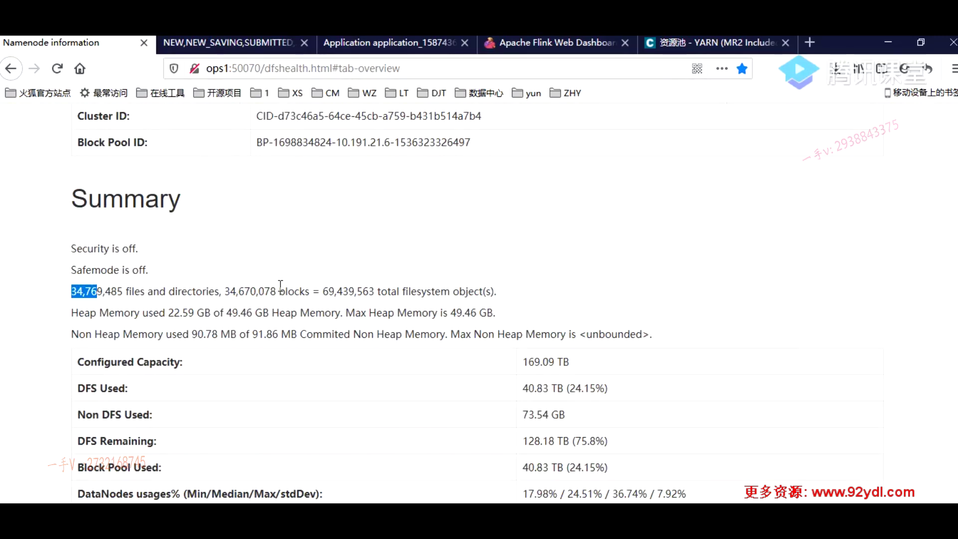
pyautogui.moveTo(349, 295); pyautogui.dragTo(324, 293)
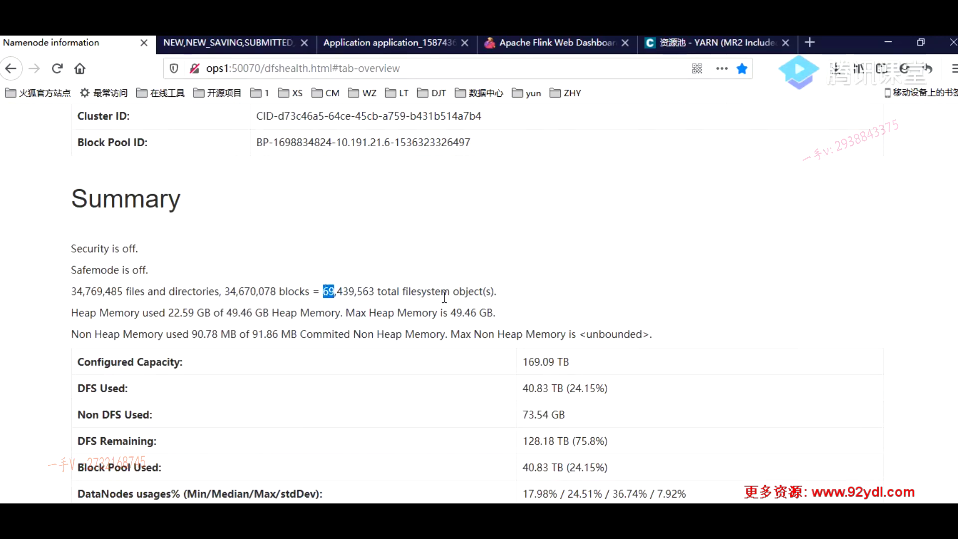
pyautogui.moveTo(564, 387); pyautogui.dragTo(530, 392)
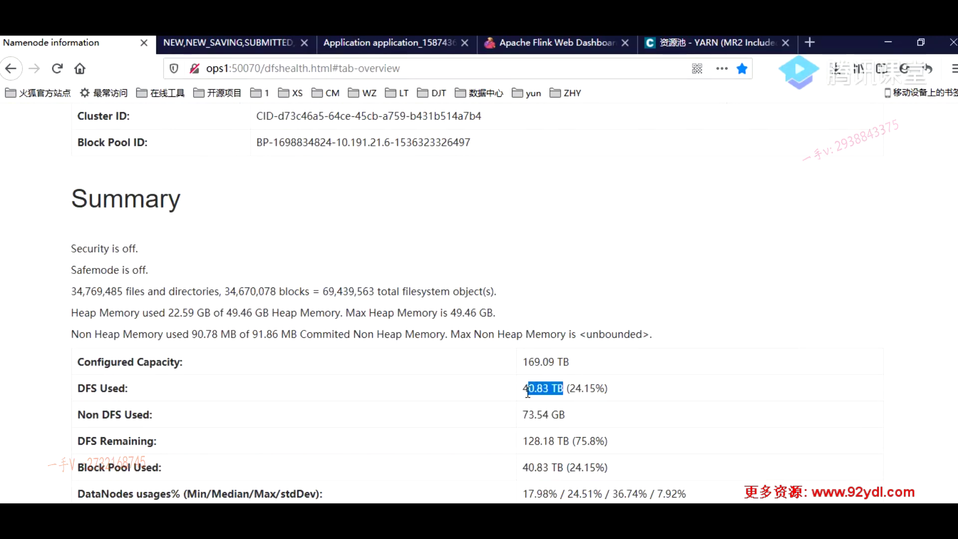
pyautogui.moveTo(570, 362); pyautogui.dragTo(526, 362)
pyautogui.click(371, 371)
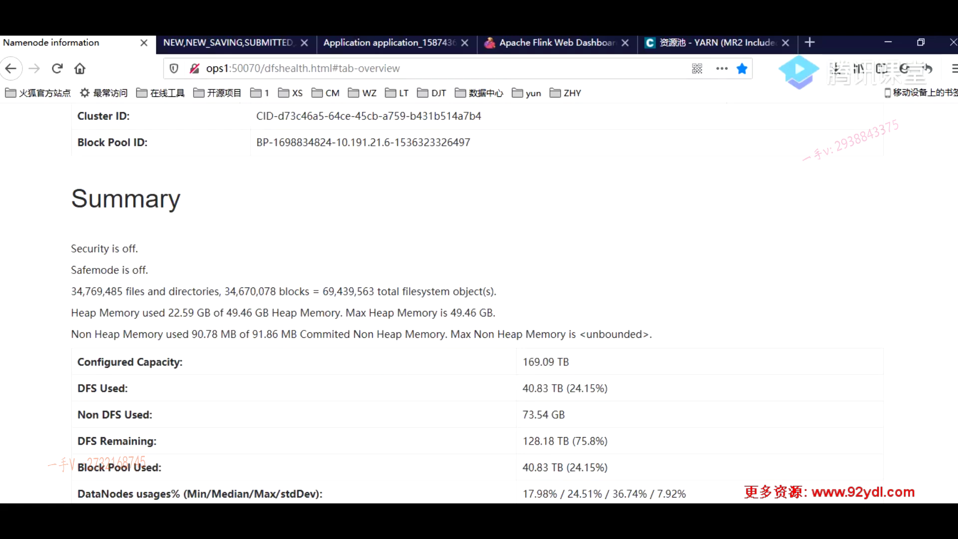
# Return to the operations document and examine the Capacity Scheduler queue hierarchy diagram in section 1.6.3.4.1
pyautogui.click(115, 486)
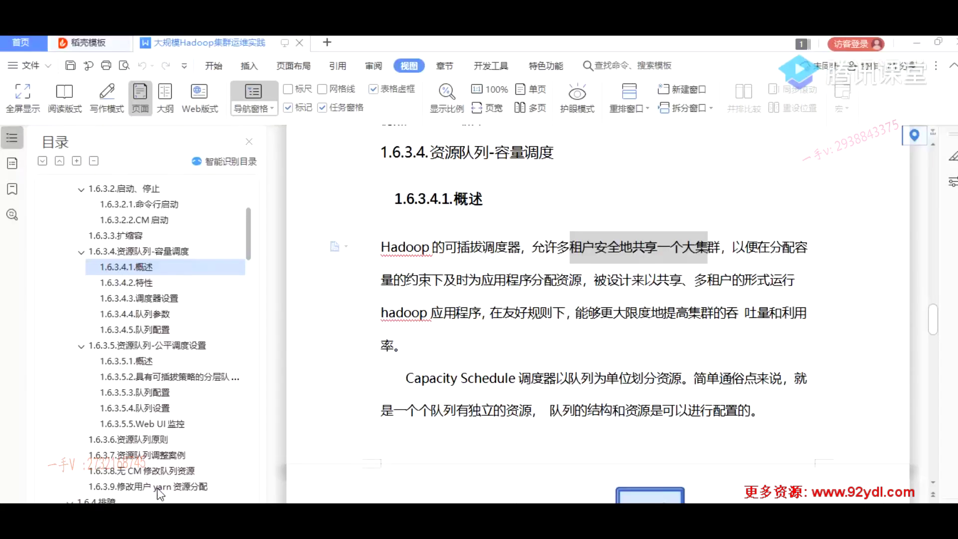
pyautogui.scroll(-4, 550, 279)
pyautogui.scroll(1, 551, 284)
pyautogui.scroll(-2, 550, 283)
pyautogui.scroll(2, 550, 283)
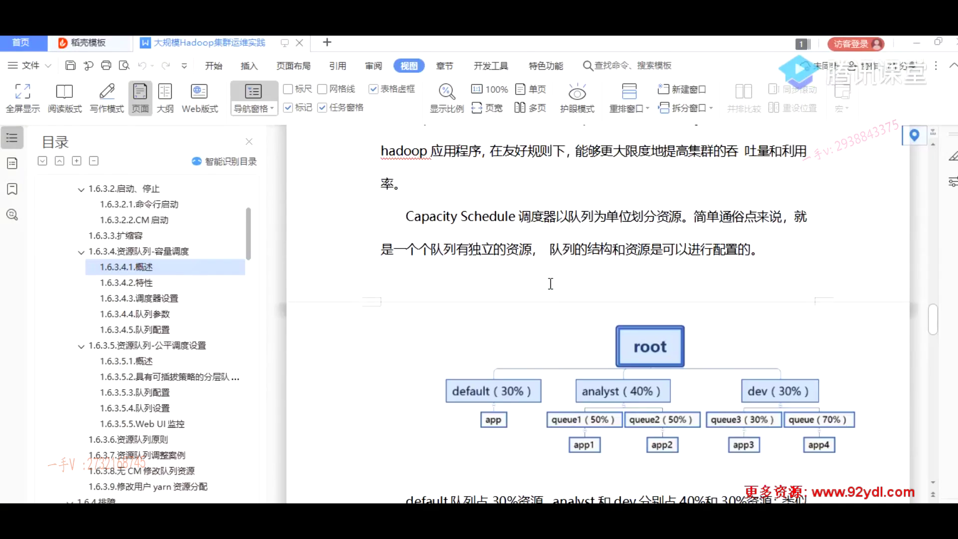
pyautogui.scroll(-1, 551, 283)
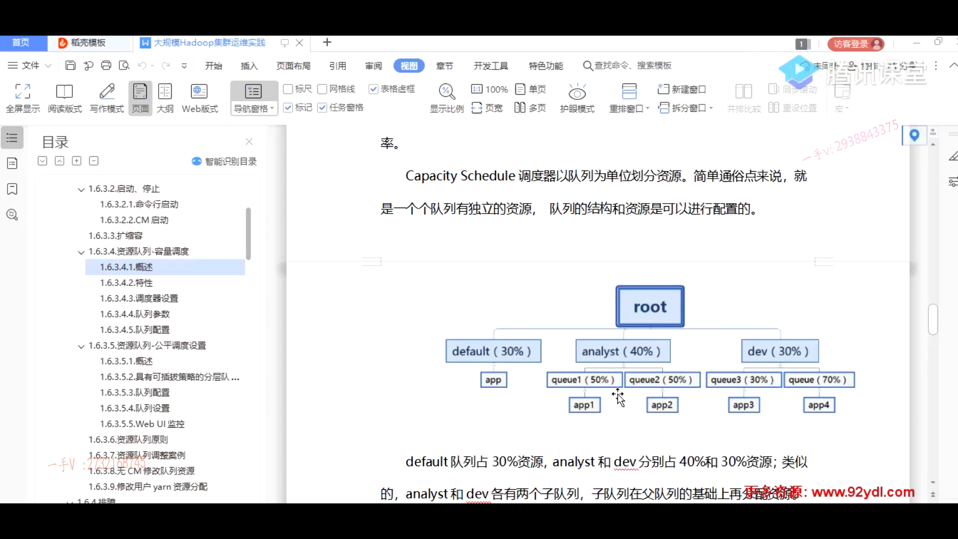
# Go to section 1.6.3.4.3 and highlight CapacityScheduler, yarn-site.xml and the full scheduler class value, ending at the CM settings image
pyautogui.click(159, 298)
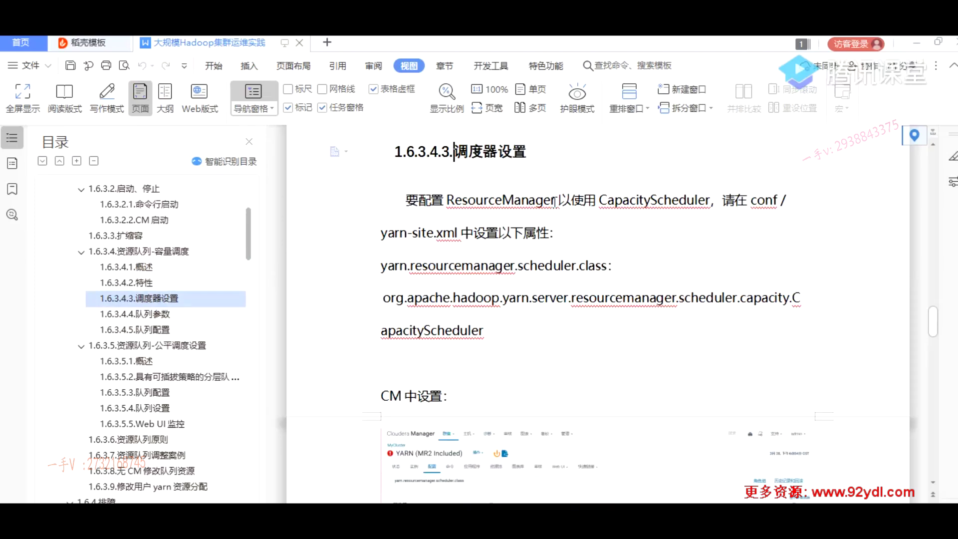
pyautogui.doubleClick(656, 202)
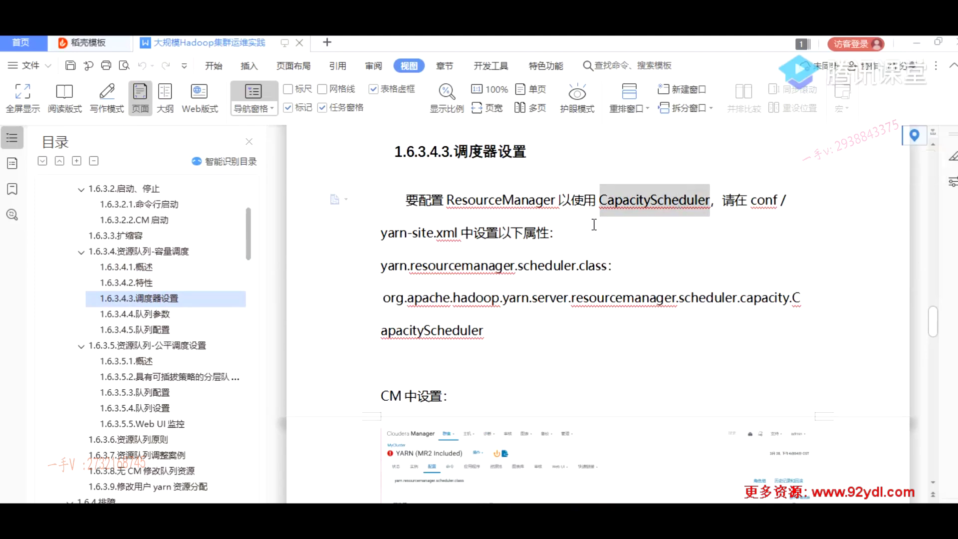
pyautogui.click(510, 233)
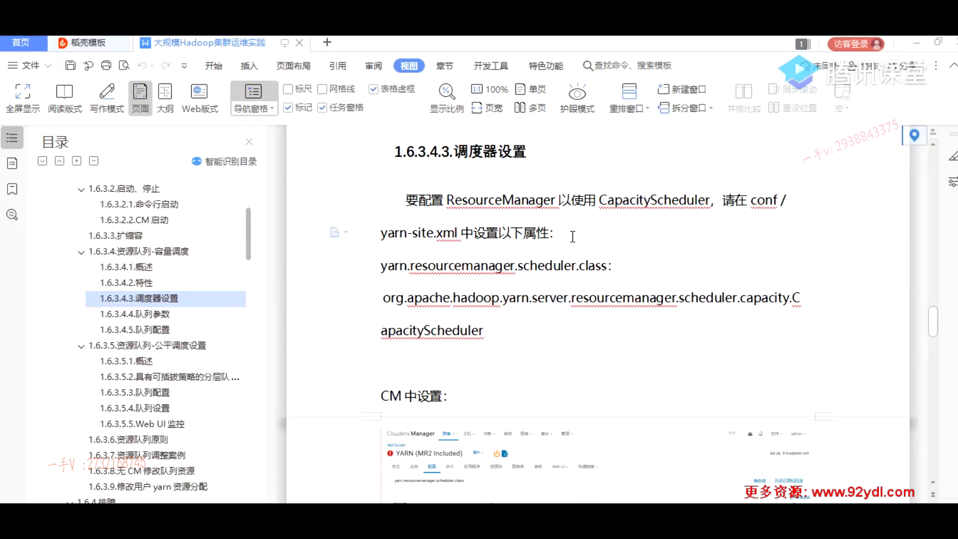
pyautogui.moveTo(462, 231); pyautogui.dragTo(381, 233)
pyautogui.moveTo(480, 265); pyautogui.dragTo(423, 302)
pyautogui.click(423, 300)
pyautogui.moveTo(483, 332); pyautogui.dragTo(382, 298)
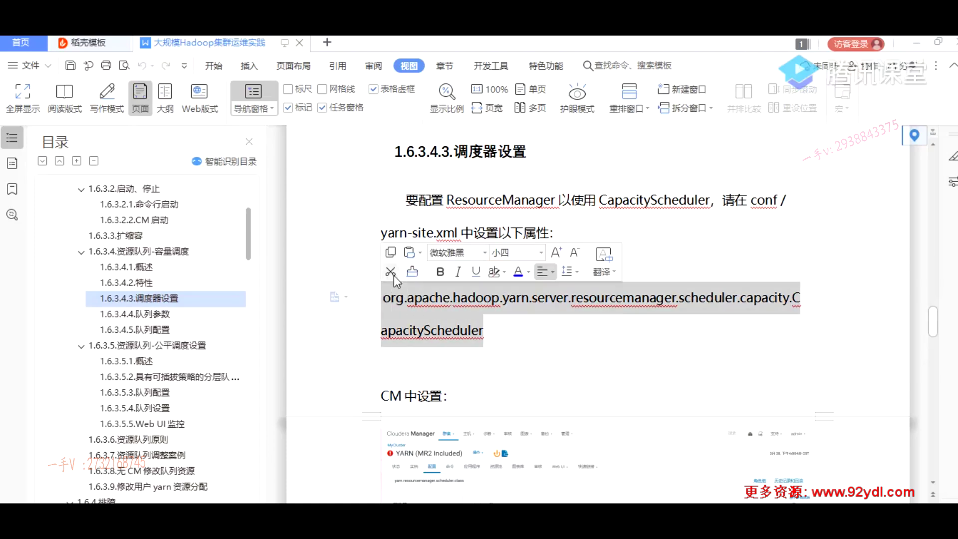
pyautogui.scroll(-3, 684, 305)
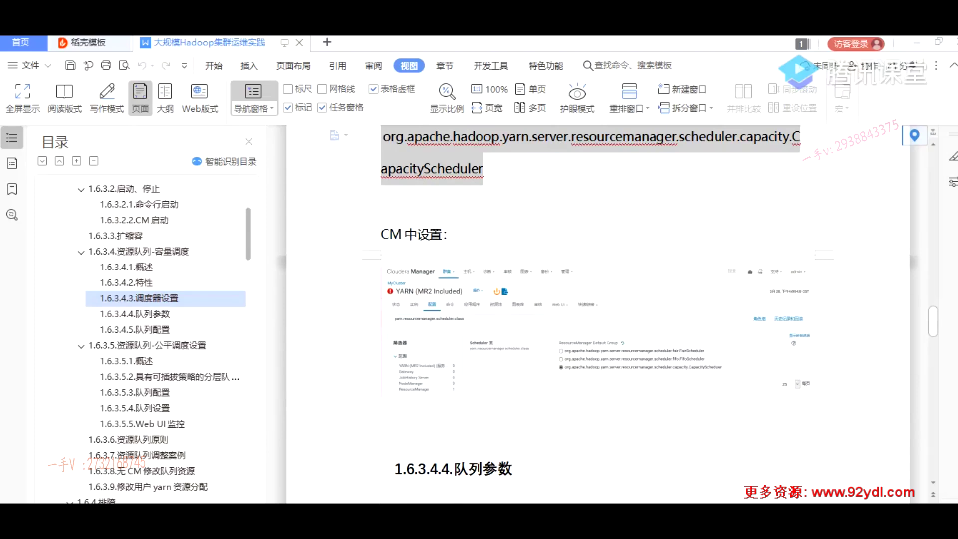
# Switch to Cloudera Manager, open YARN's configuration and search its settings for "scheduler"
pyautogui.hotkey('alt', 'Tab')
pyautogui.scroll(5, 149, 392)
pyautogui.click(671, 45)
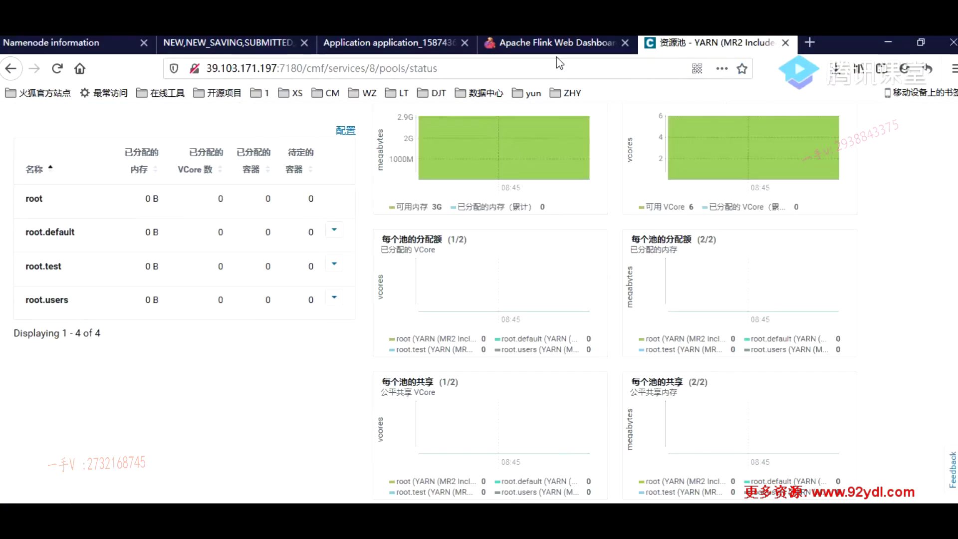
pyautogui.click(564, 39)
pyautogui.click(677, 42)
pyautogui.scroll(4, 190, 209)
pyautogui.click(124, 203)
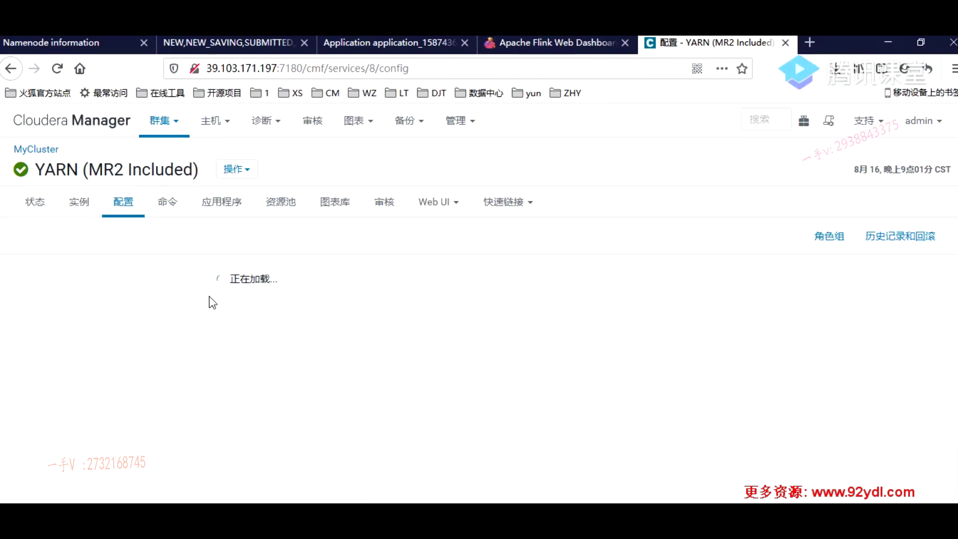
pyautogui.write('scheduler')
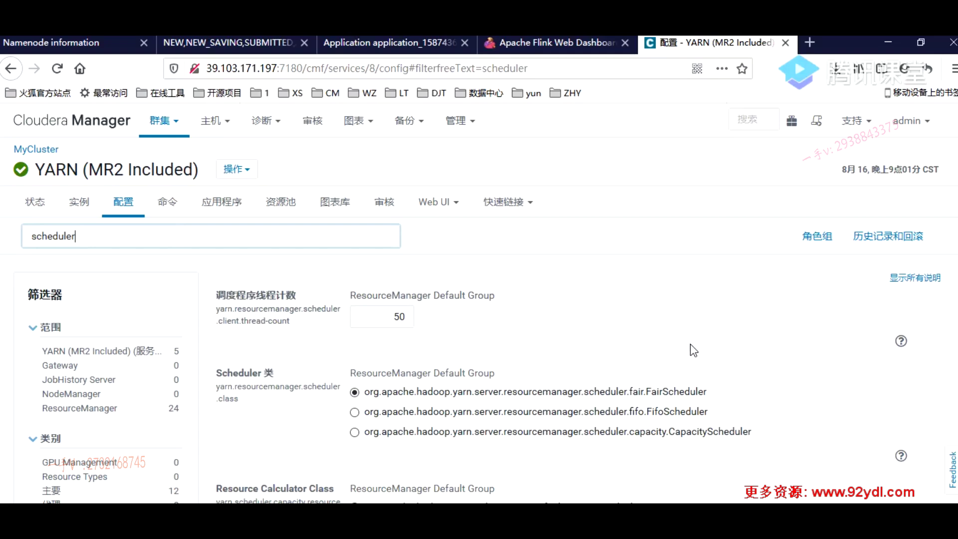
# Examine the Scheduler class options and highlight the org.apache.hadoop.yarn.server.resourcemanager.scheduler.fair.FairScheduler entry
pyautogui.scroll(-2, 714, 347)
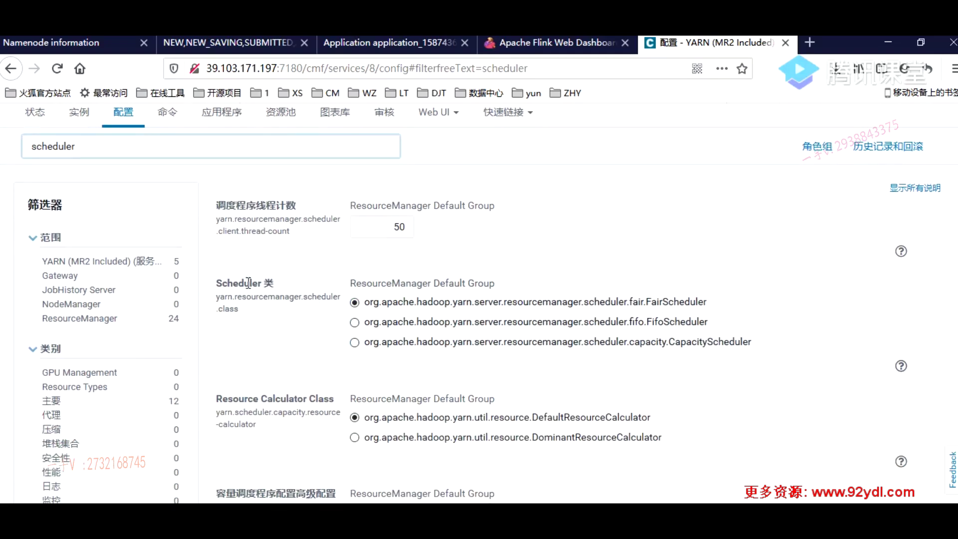
pyautogui.scroll(2, 202, 257)
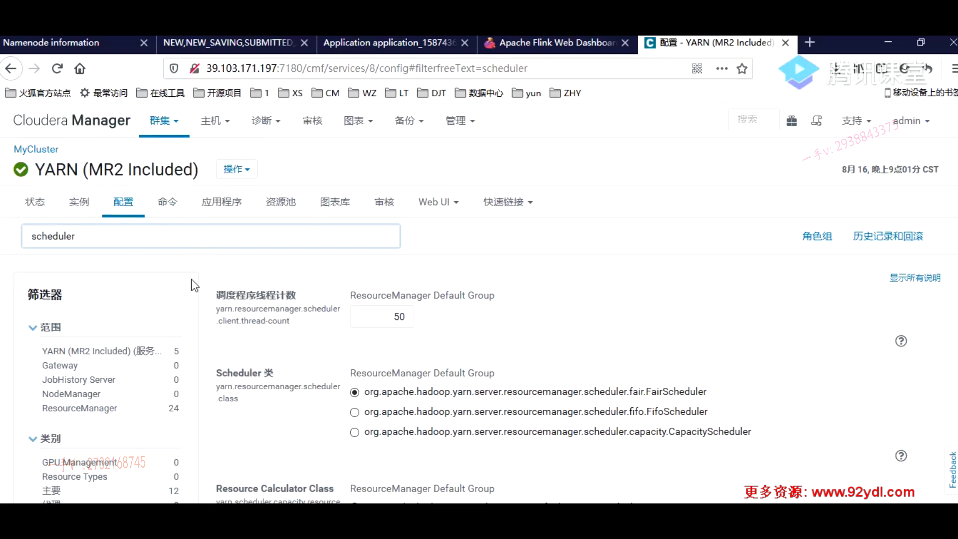
pyautogui.scroll(-4, 99, 240)
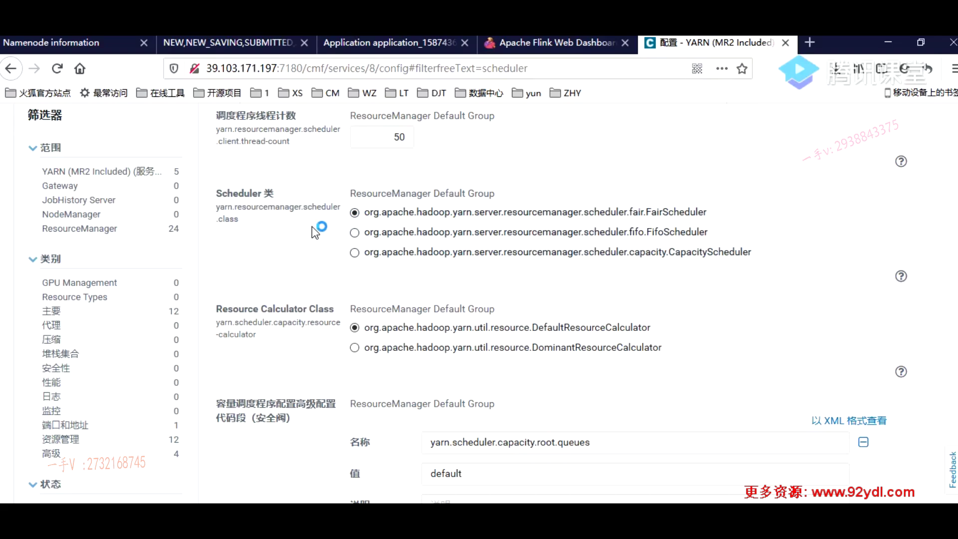
pyautogui.moveTo(741, 214); pyautogui.dragTo(359, 213)
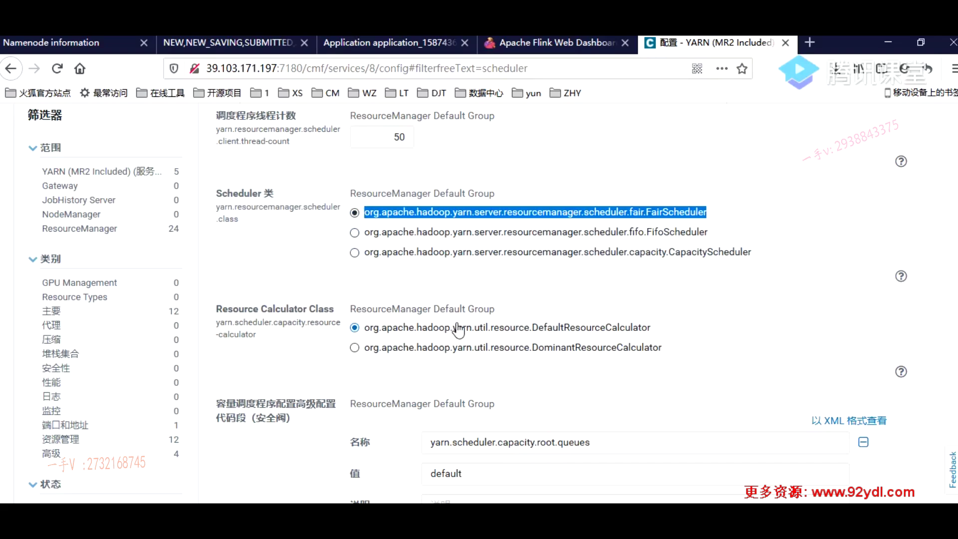
# Return to the operations document, highlight yarn.resourcemanager.scheduler.class in section 1.6.3.4.3 and select the CM configuration screenshot below it
pyautogui.hotkey('alt', 'Tab')
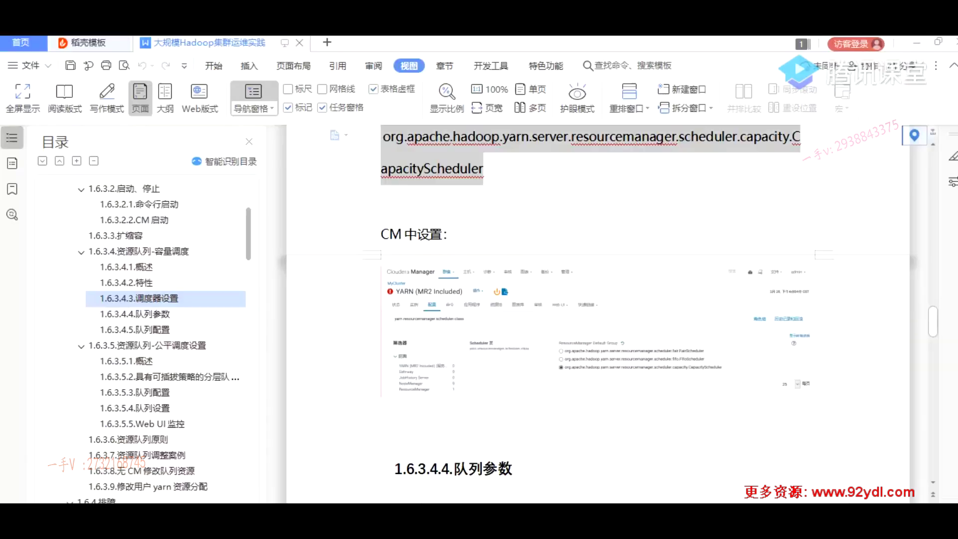
pyautogui.scroll(3, 528, 210)
pyautogui.moveTo(612, 225); pyautogui.dragTo(410, 225)
pyautogui.scroll(-3, 626, 259)
pyautogui.click(626, 259)
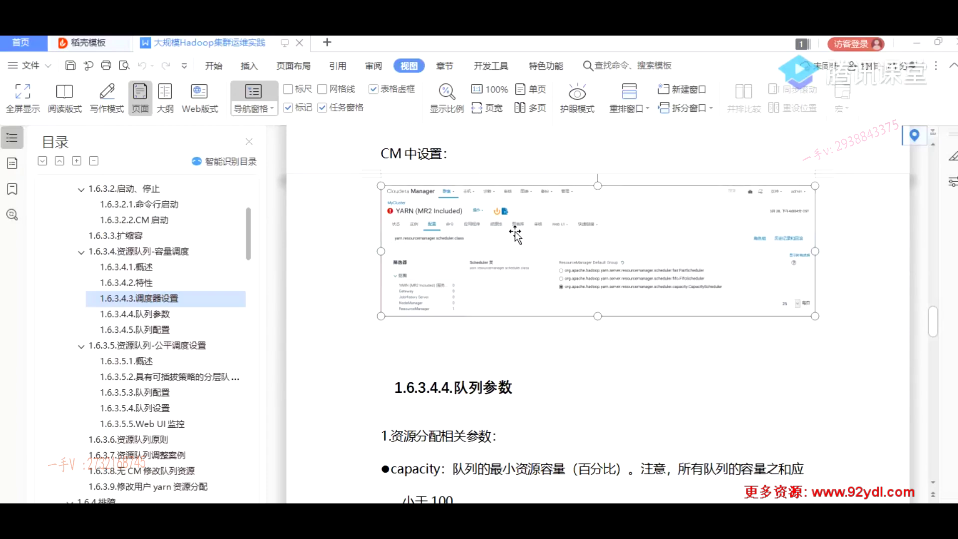
# Review the queue parameters in section 1.6.3.4.4, highlighting the descriptions of capacity and maximum-capacity and continuing to queue access control
pyautogui.scroll(-5, 687, 370)
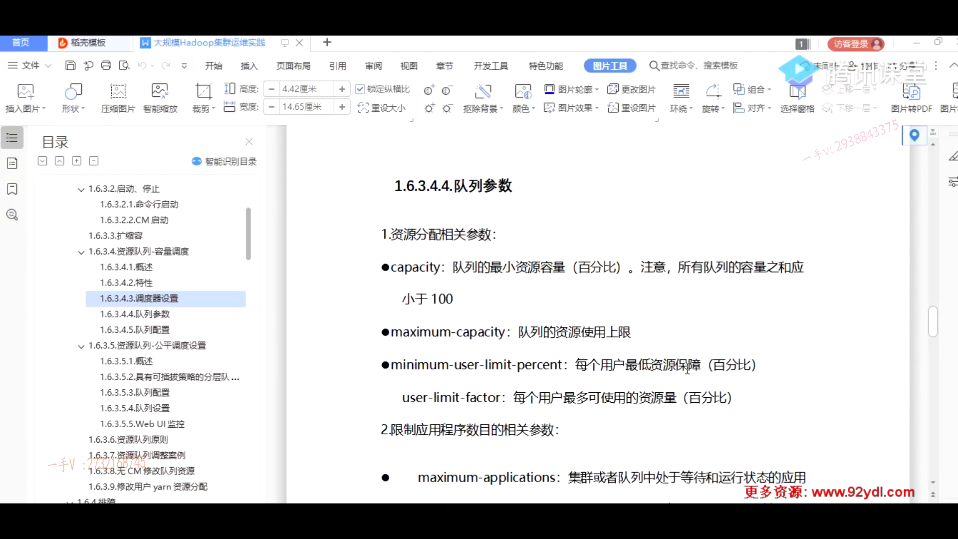
pyautogui.scroll(-1, 688, 369)
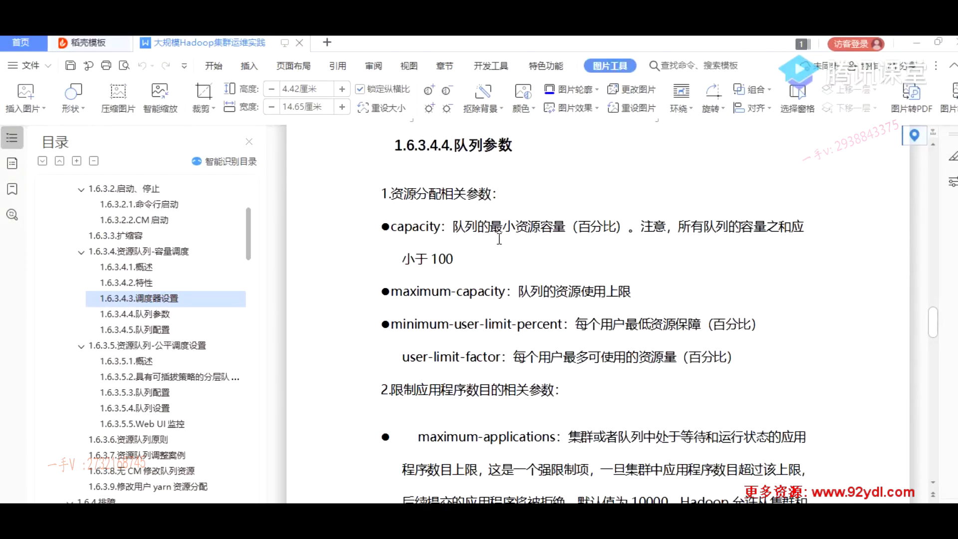
pyautogui.moveTo(491, 228); pyautogui.dragTo(616, 228)
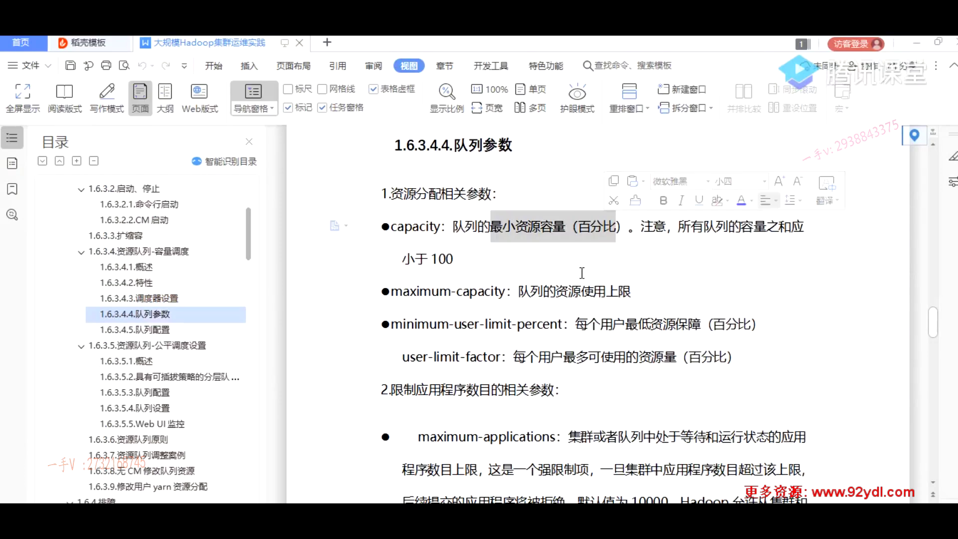
pyautogui.moveTo(519, 291); pyautogui.dragTo(628, 291)
pyautogui.moveTo(479, 229); pyautogui.dragTo(584, 232)
pyautogui.moveTo(520, 291); pyautogui.dragTo(652, 281)
pyautogui.scroll(-8, 556, 307)
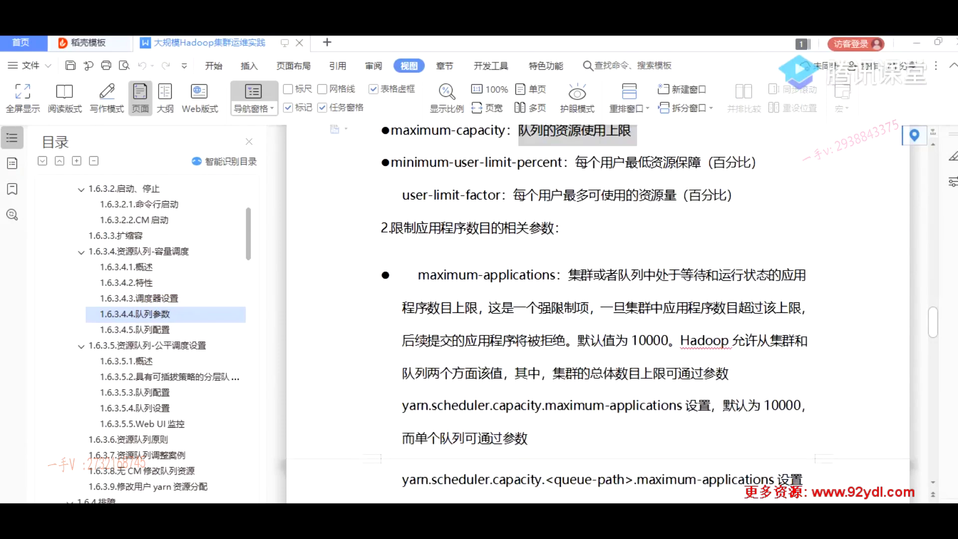
pyautogui.scroll(-10, 556, 306)
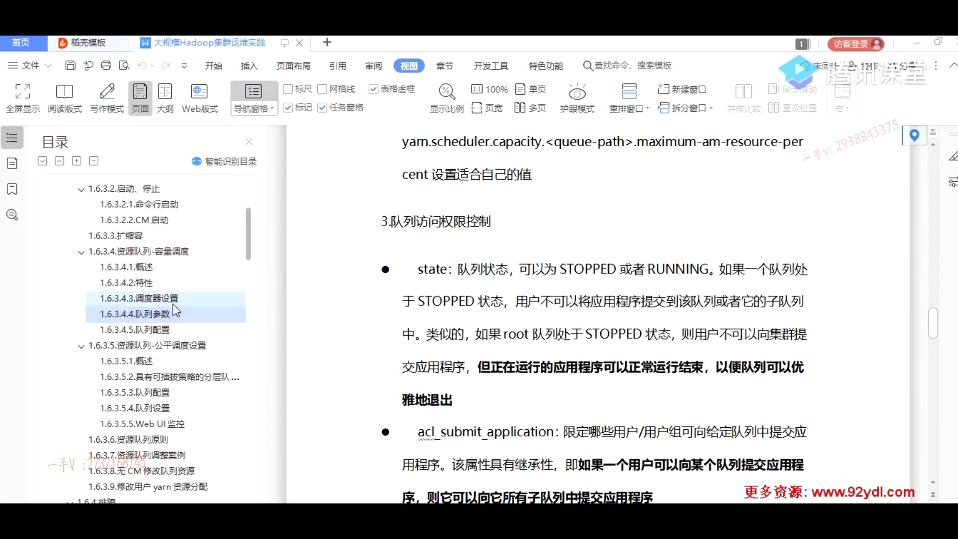
# Go to section 1.6.3.5 on fair scheduling, highlight part of its overview's first sentence, and read through to queue configuration in 1.6.3.5.3
pyautogui.click(172, 345)
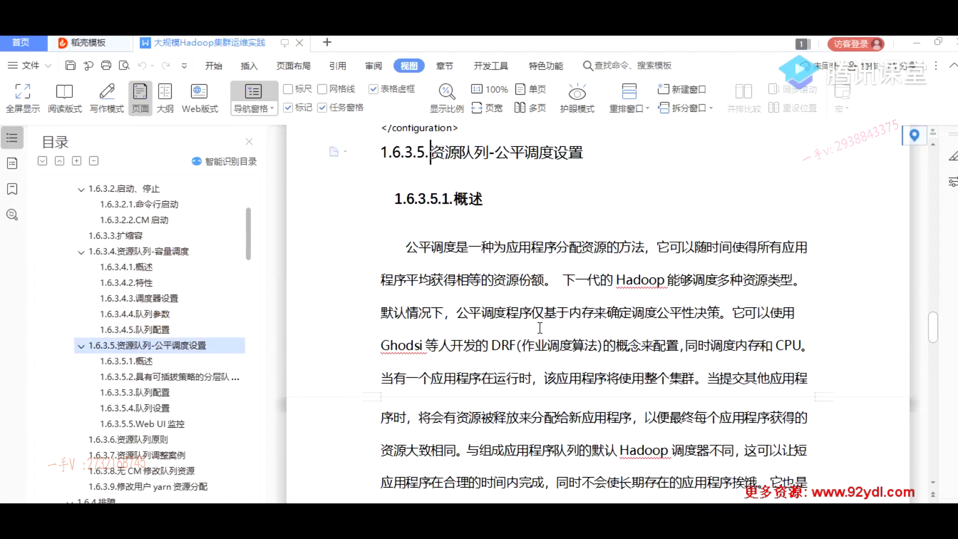
pyautogui.moveTo(456, 243); pyautogui.dragTo(618, 243)
pyautogui.scroll(-7, 608, 328)
pyautogui.scroll(-7, 608, 329)
pyautogui.scroll(-12, 608, 329)
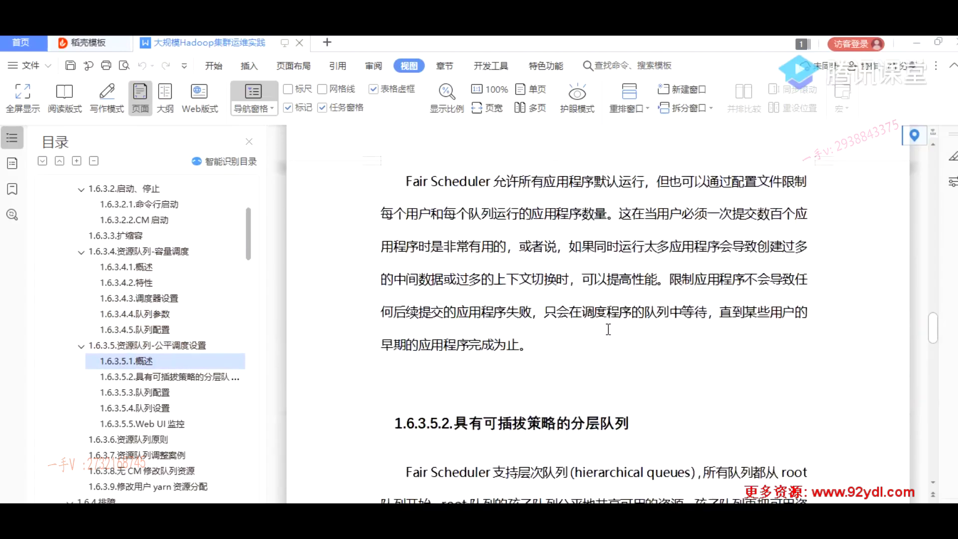
pyautogui.scroll(-12, 608, 328)
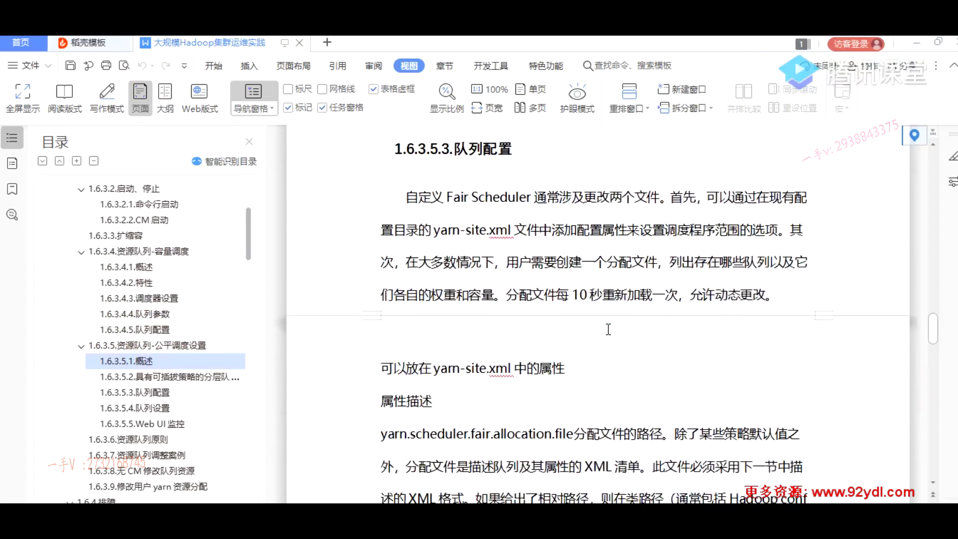
pyautogui.scroll(15, 608, 329)
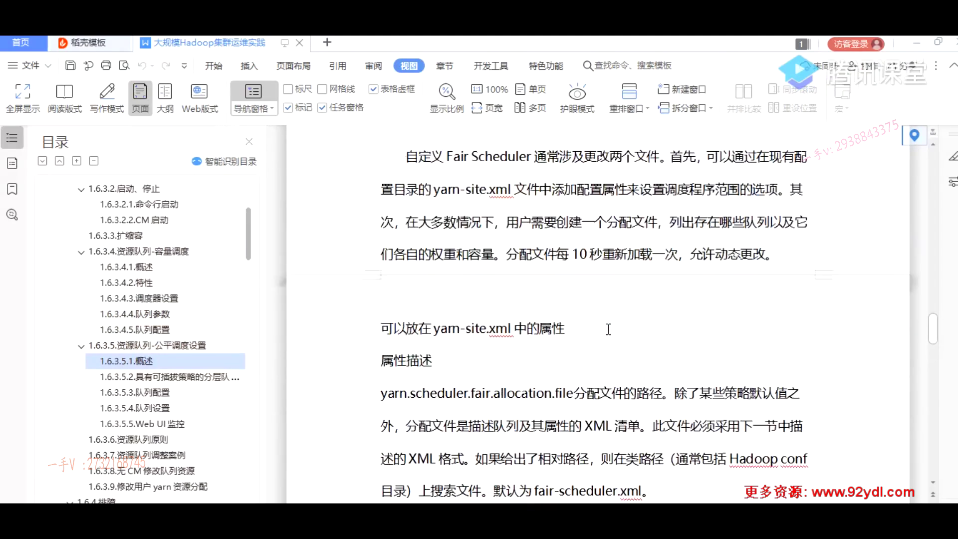
pyautogui.scroll(-3, 534, 291)
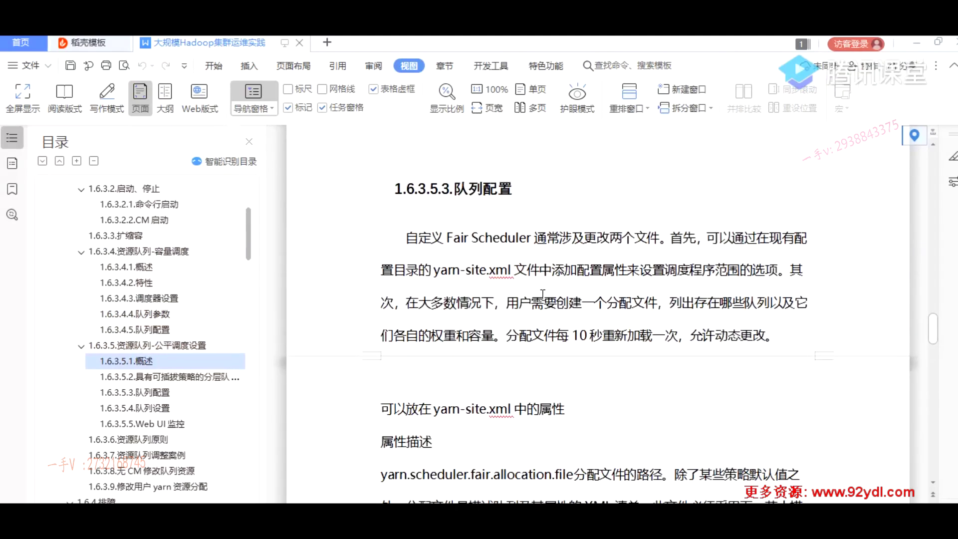
# Highlight the yarn-site.xml mentions in section 1.6.3.5.3 and place the cursor after yarn.scheduler.fair.allocation.file
pyautogui.moveTo(513, 270); pyautogui.dragTo(436, 272)
pyautogui.scroll(-5, 436, 272)
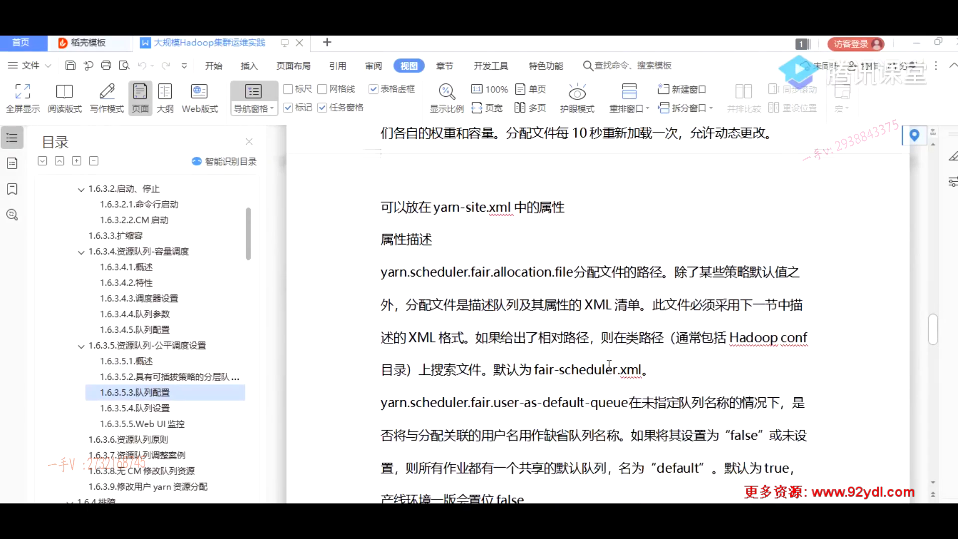
pyautogui.moveTo(433, 209); pyautogui.dragTo(495, 209)
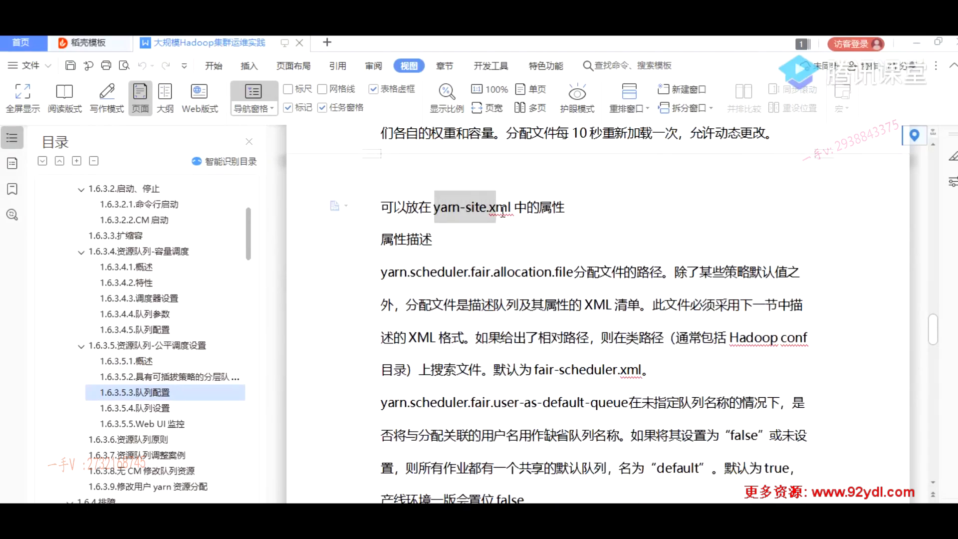
pyautogui.click(574, 272)
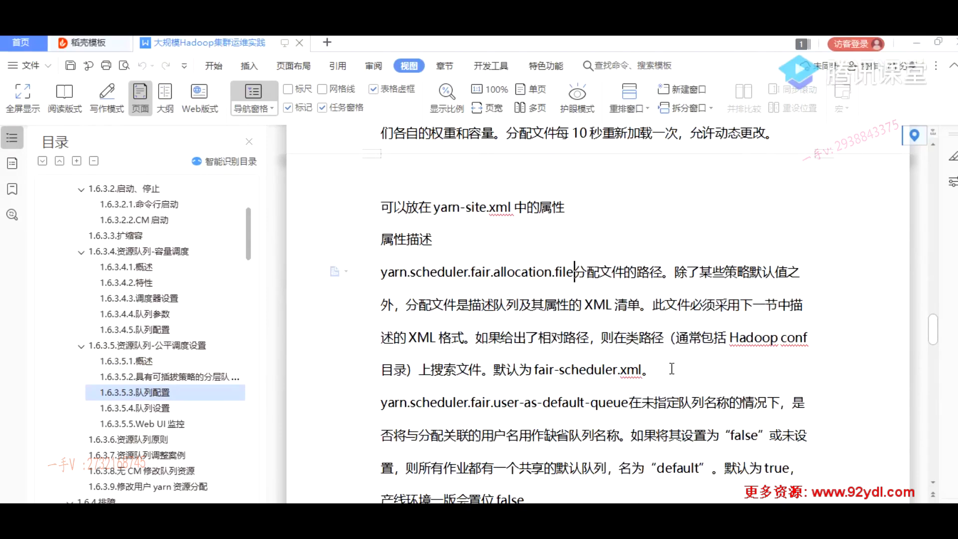
# Look back at the capacity scheduler's XML queue properties for ia_dzh and ia_serv, and return to section 1.6.3.5.3
pyautogui.scroll(15, 608, 320)
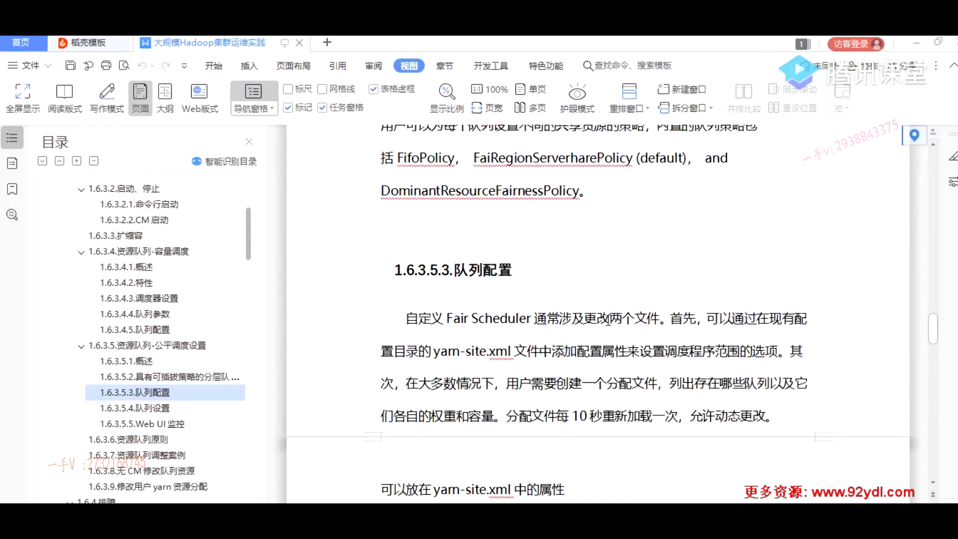
pyautogui.scroll(15, 608, 320)
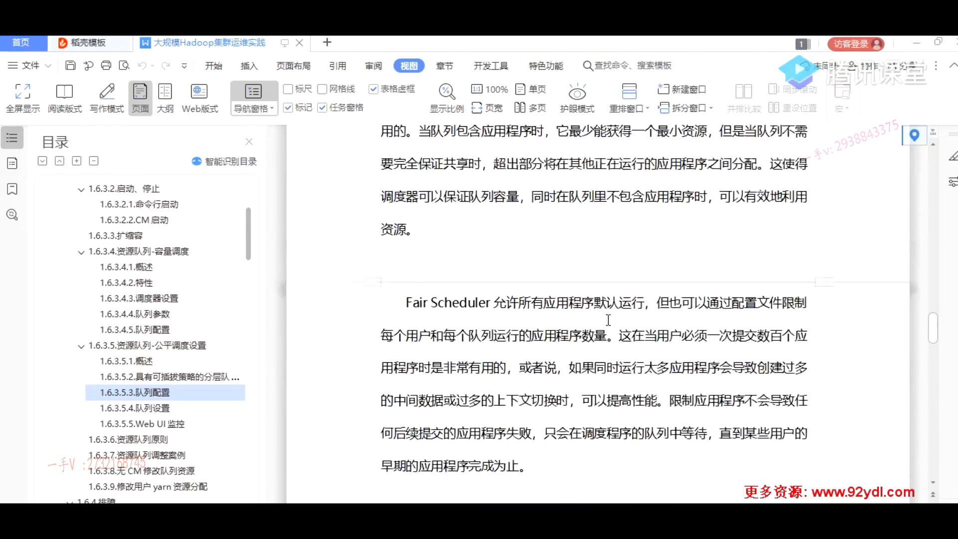
pyautogui.scroll(8, 608, 320)
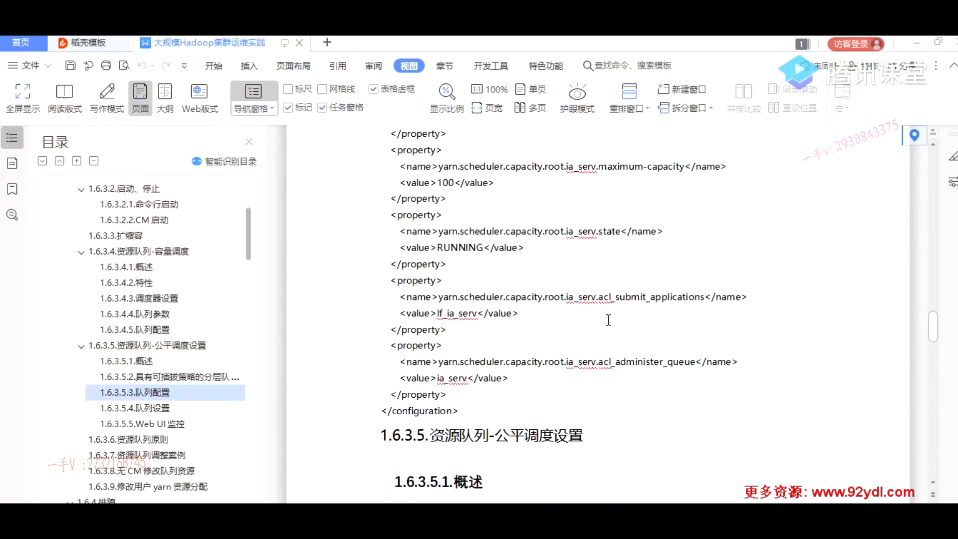
pyautogui.scroll(4, 608, 320)
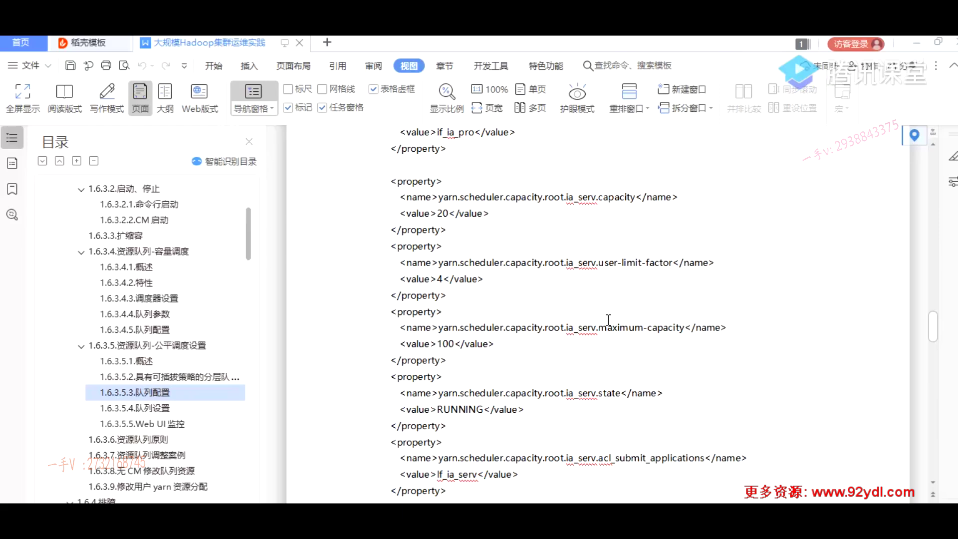
pyautogui.scroll(12, 608, 319)
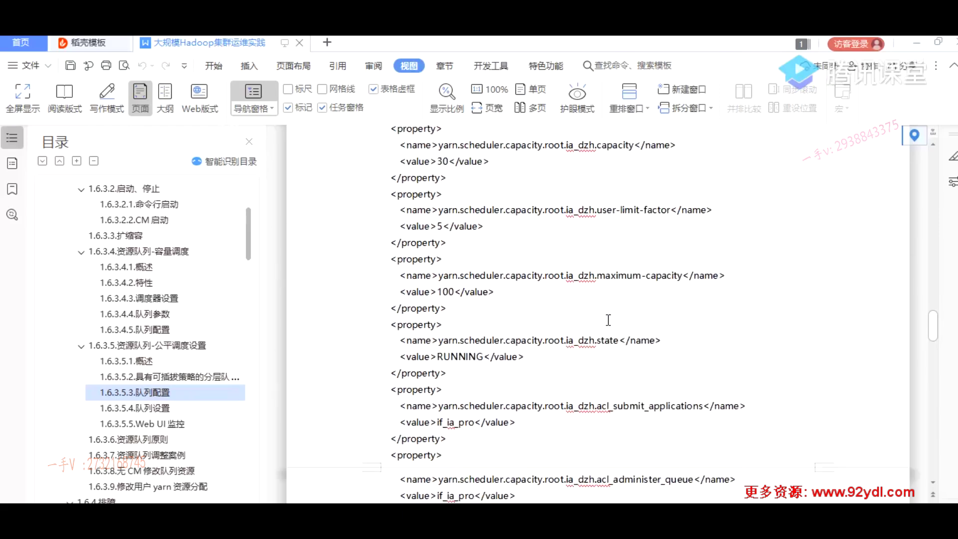
pyautogui.scroll(-12, 608, 320)
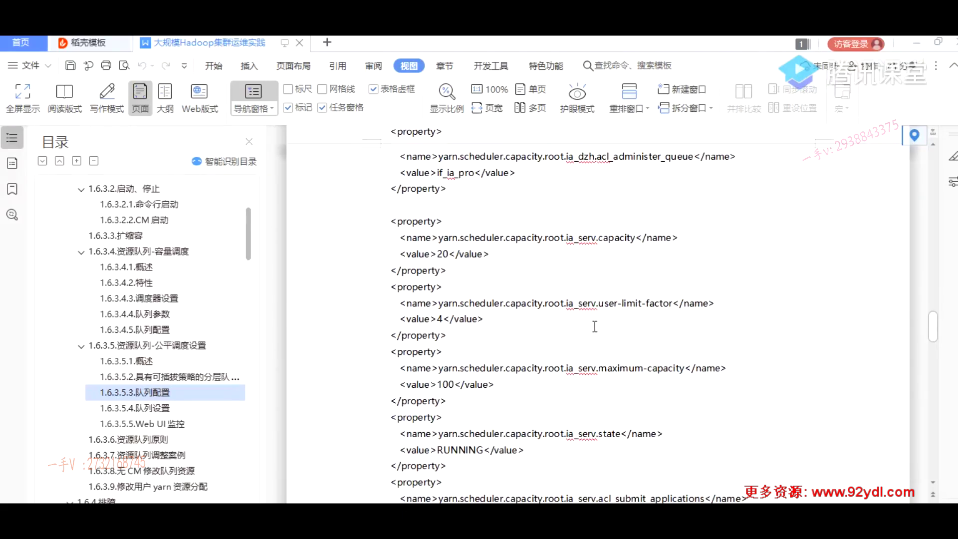
pyautogui.click(163, 393)
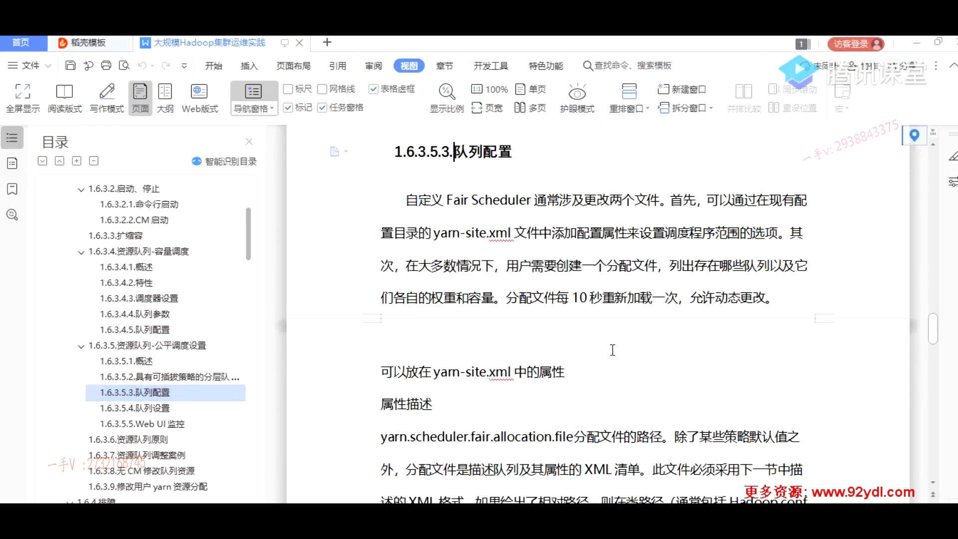
# Read the yarn-site.xml property descriptions for yarn.scheduler.fair.allocation.file, user-as-default-queue and preemption
pyautogui.scroll(-2, 612, 349)
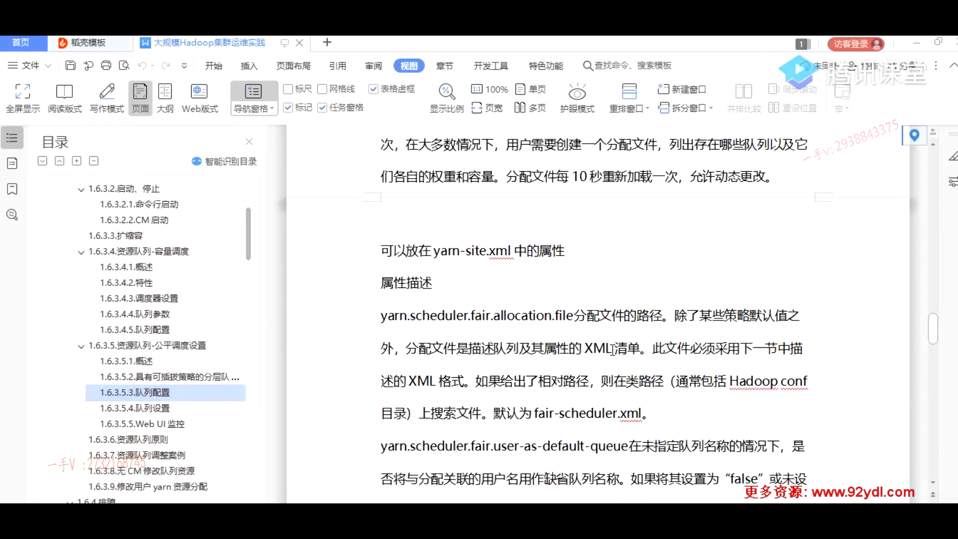
pyautogui.click(377, 319)
pyautogui.click(545, 316)
pyautogui.scroll(-3, 643, 356)
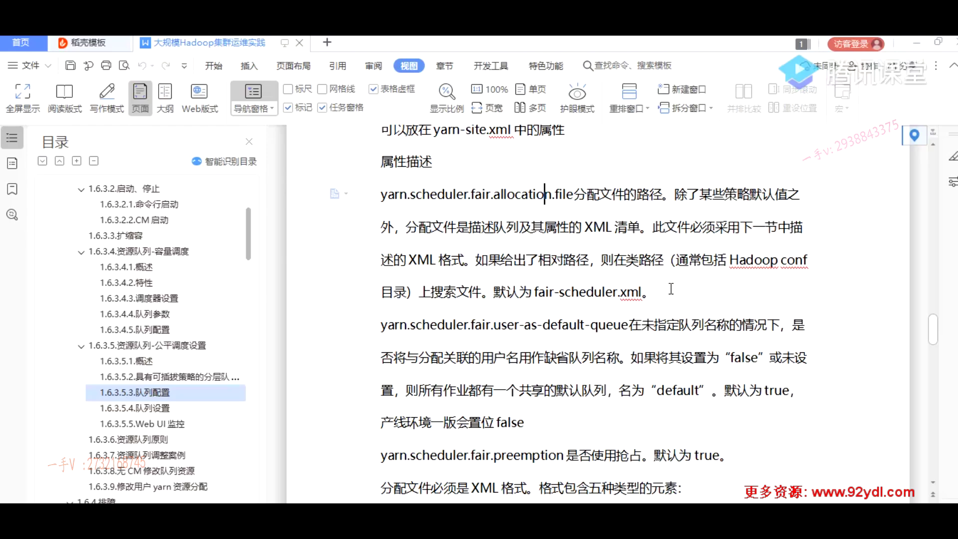
pyautogui.scroll(-3, 671, 288)
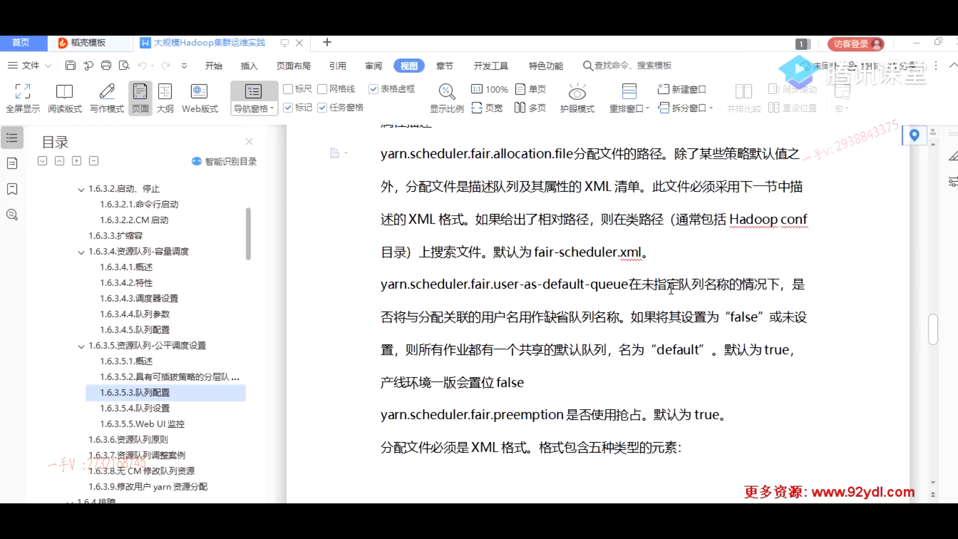
# Review the queue element attributes, highlighting the minResources, maxResources and maxRunningApps lines and continuing to aclAdministerApps
pyautogui.scroll(-7, 666, 290)
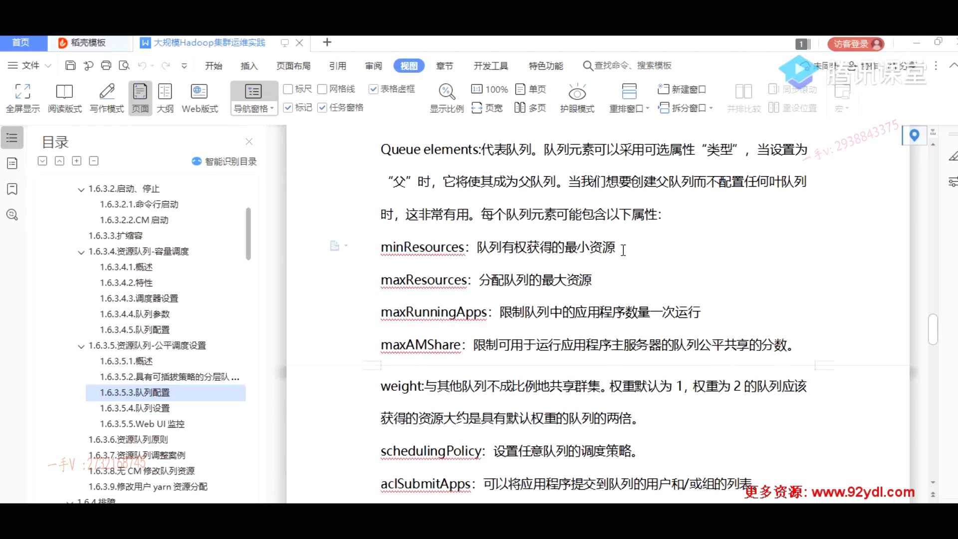
pyautogui.moveTo(618, 248); pyautogui.dragTo(316, 256)
pyautogui.moveTo(624, 280); pyautogui.dragTo(309, 291)
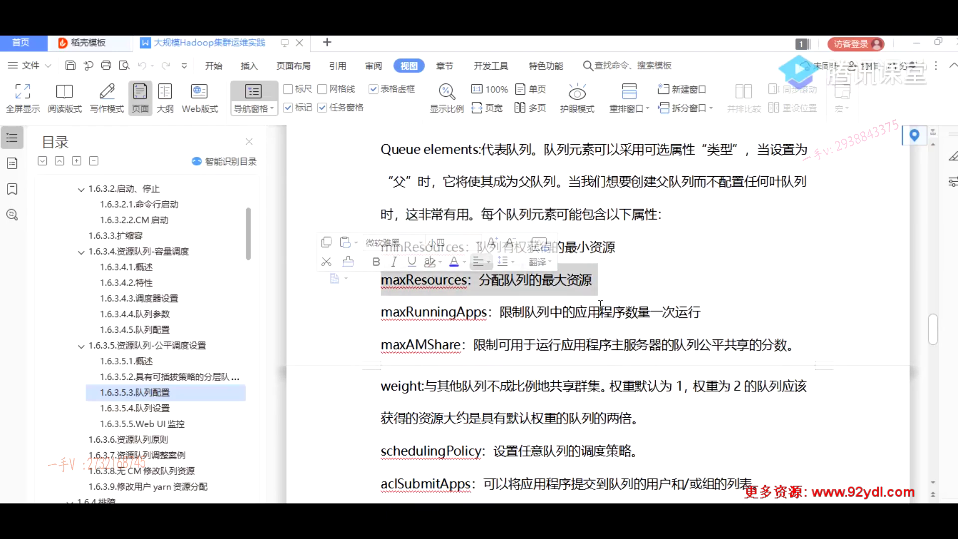
pyautogui.moveTo(735, 316); pyautogui.dragTo(377, 315)
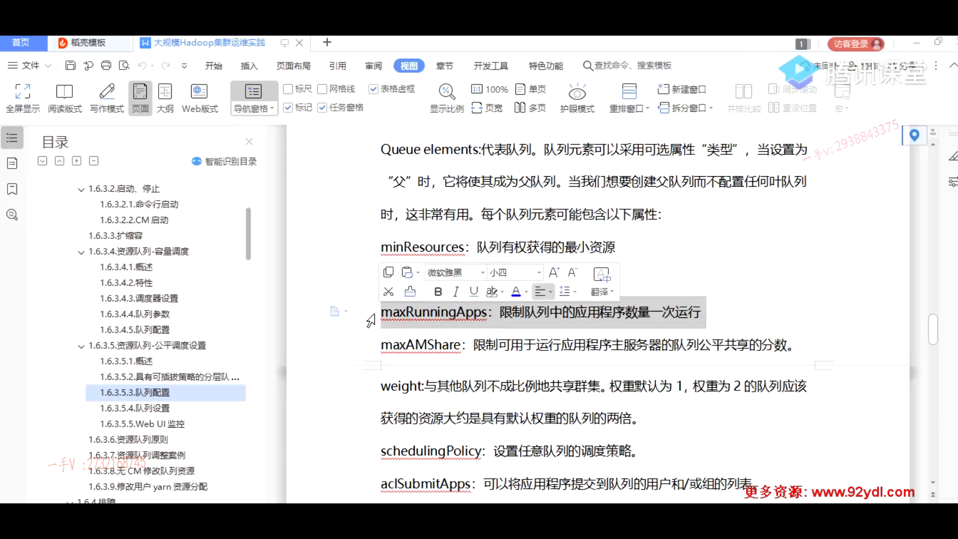
pyautogui.click(466, 314)
pyautogui.scroll(-3, 469, 322)
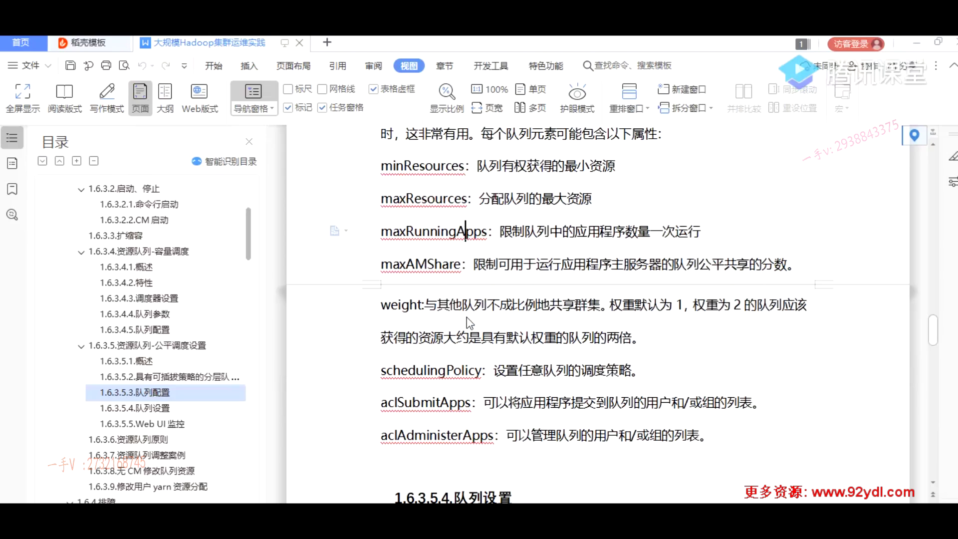
# Examine the Cloudera Manager screenshots in section 1.6.3.5.4 showing the scheduler class, dynamic resource pools and the pool editing dialog
pyautogui.scroll(-4, 469, 321)
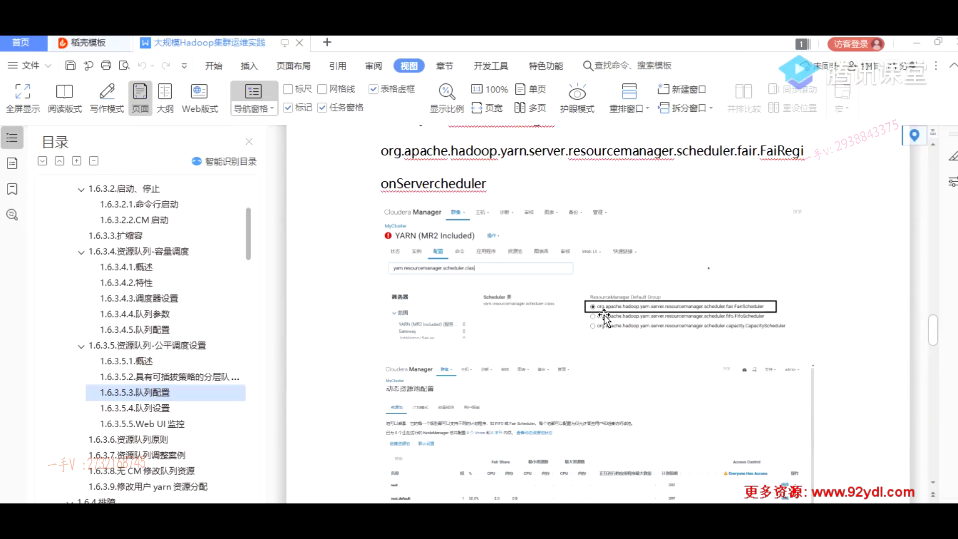
pyautogui.scroll(-2, 729, 321)
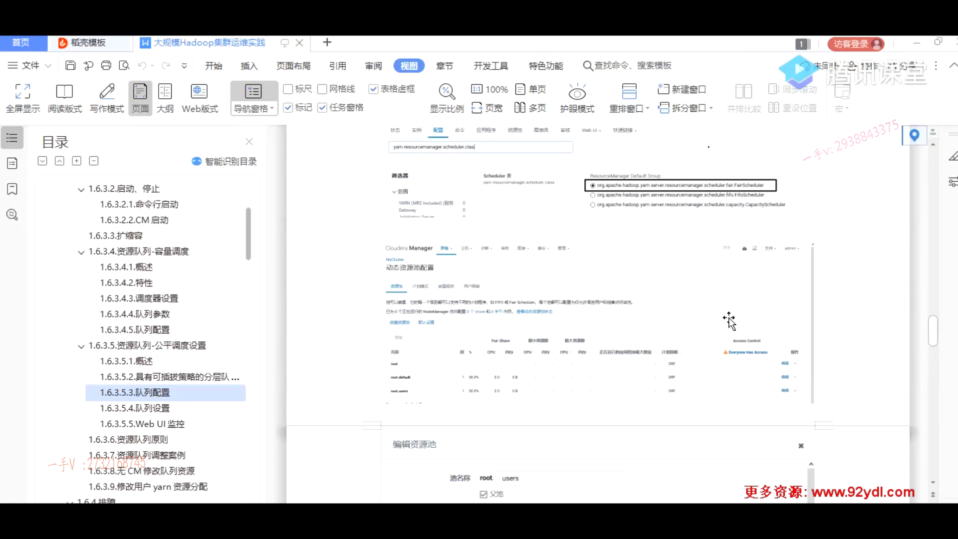
pyautogui.scroll(-1, 451, 315)
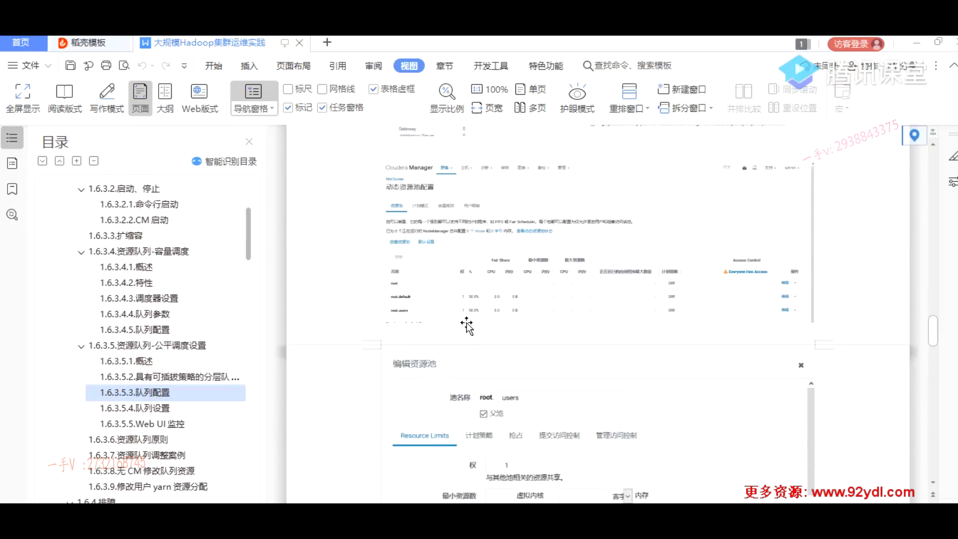
pyautogui.scroll(-2, 483, 378)
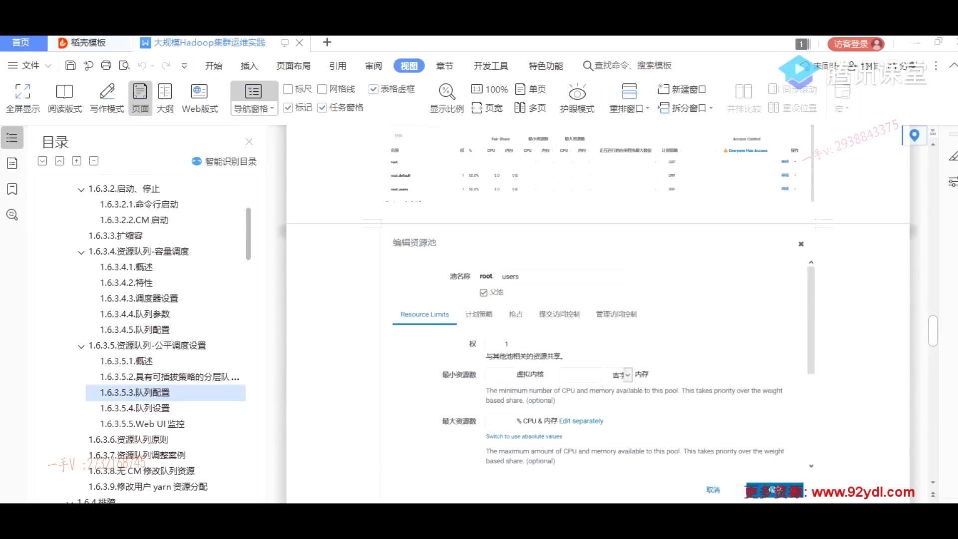
# Switch to Cloudera Manager in the browser and open the dynamic resource pool configuration from YARN's resource pools page
pyautogui.hotkey('alt', 'Tab')
pyautogui.scroll(3, 160, 436)
pyautogui.click(280, 201)
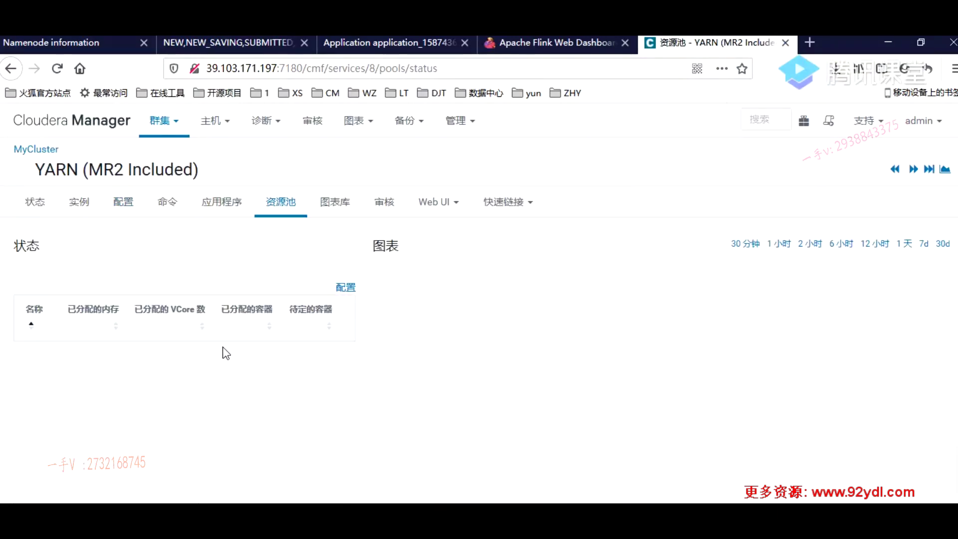
pyautogui.scroll(-2, 219, 344)
pyautogui.scroll(-2, 218, 341)
pyautogui.click(343, 221)
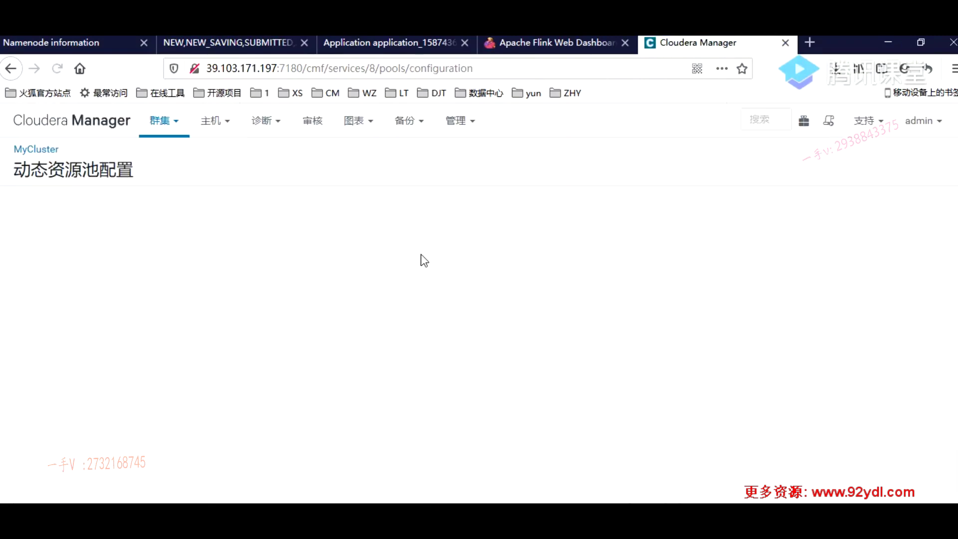
pyautogui.scroll(-3, 422, 255)
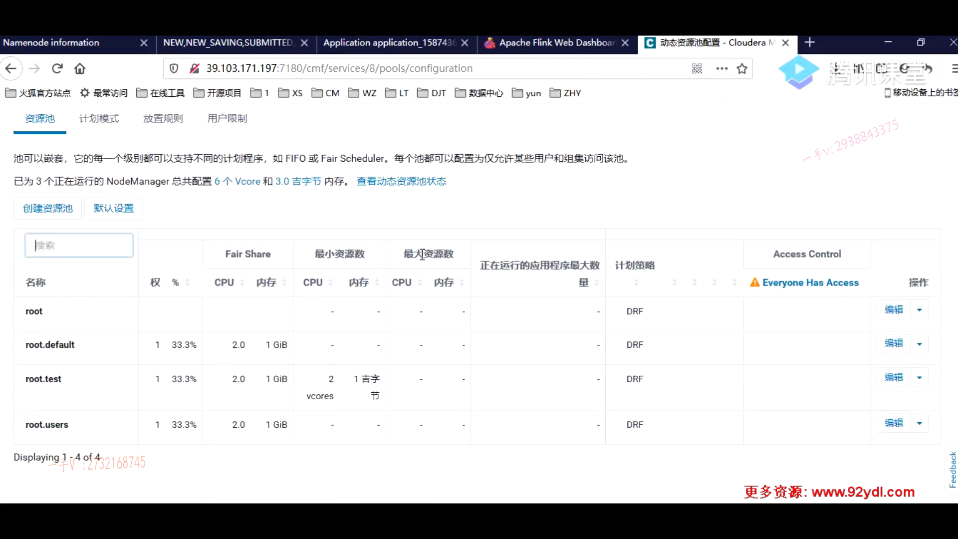
pyautogui.scroll(-1, 422, 254)
# Start creating a resource pool named test1 under root, trying the parent pool option and leaving it off
pyautogui.click(50, 192)
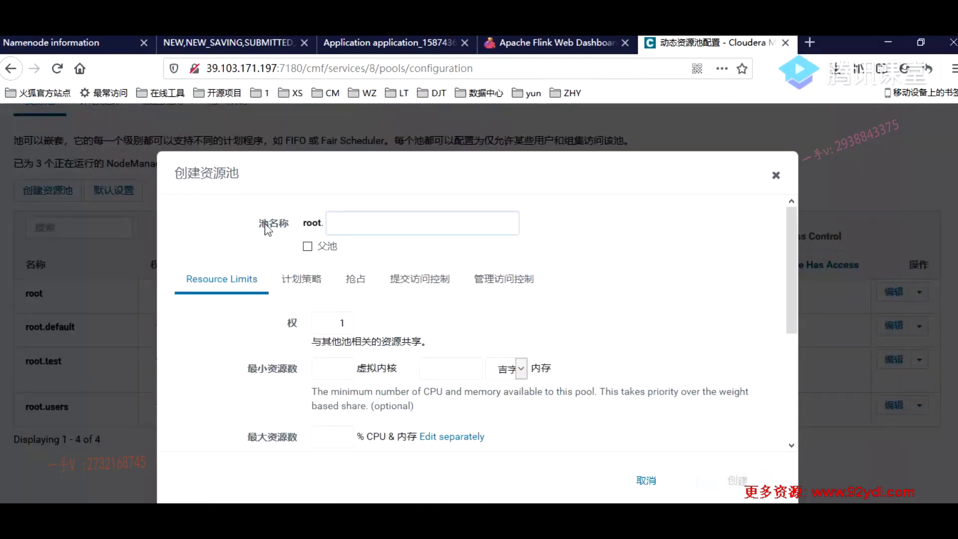
pyautogui.doubleClick(312, 225)
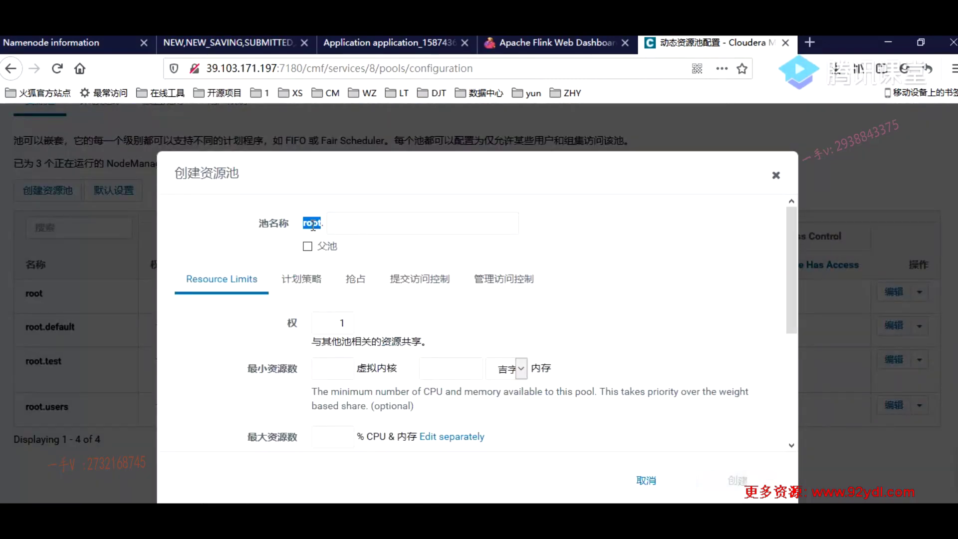
pyautogui.click(332, 228)
pyautogui.write('te')
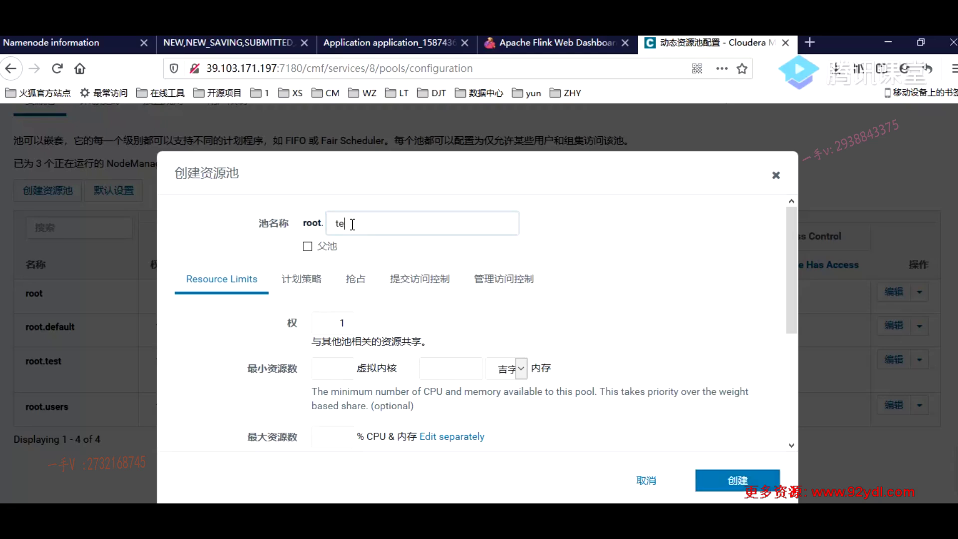
pyautogui.write('st1')
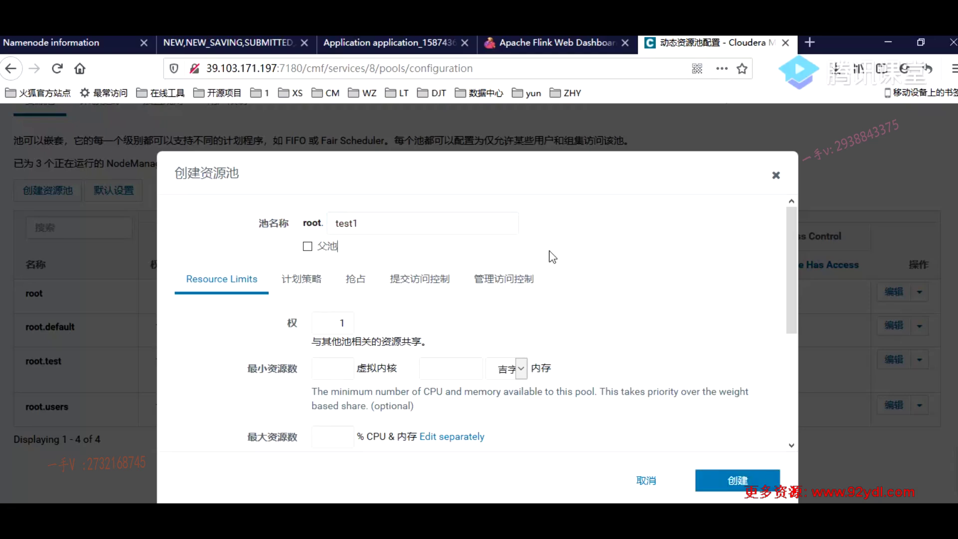
pyautogui.doubleClick(395, 228)
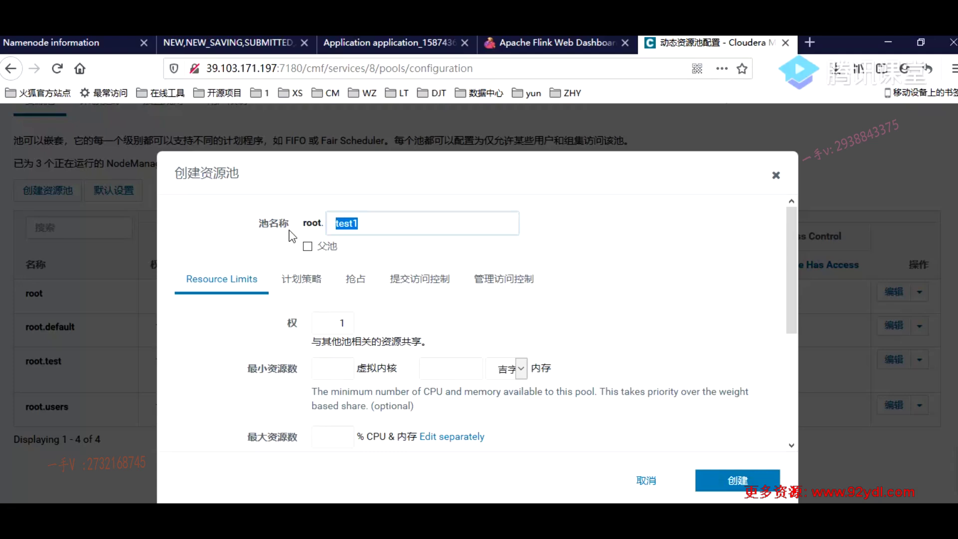
pyautogui.click(308, 247)
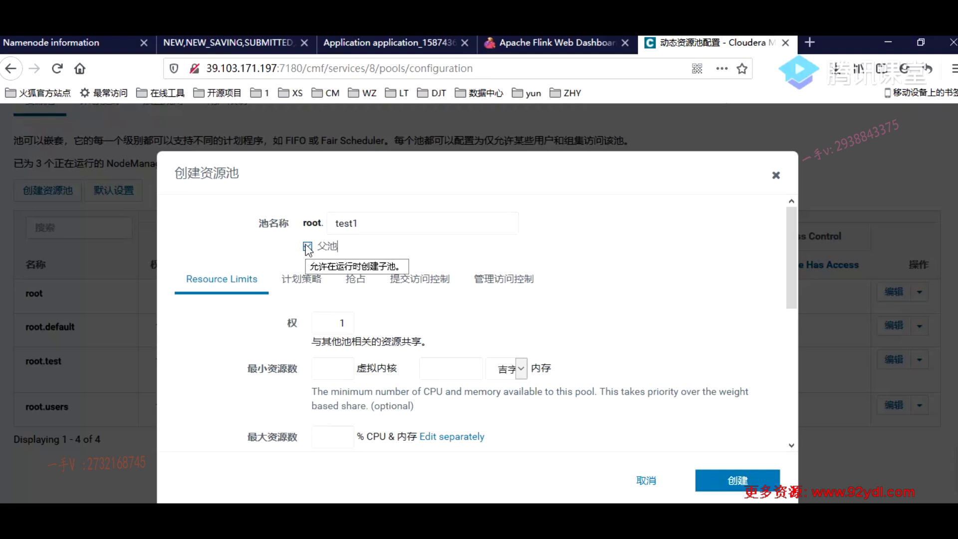
pyautogui.click(308, 247)
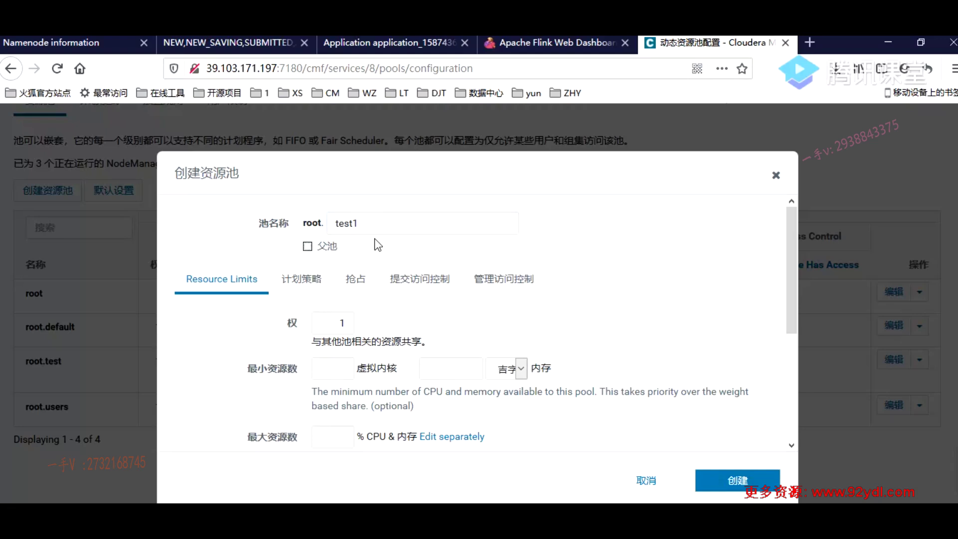
# Go through the pool's minimum resource fields and switch its maximum resources to separate CPU and memory entry with absolute values
pyautogui.scroll(-3, 377, 250)
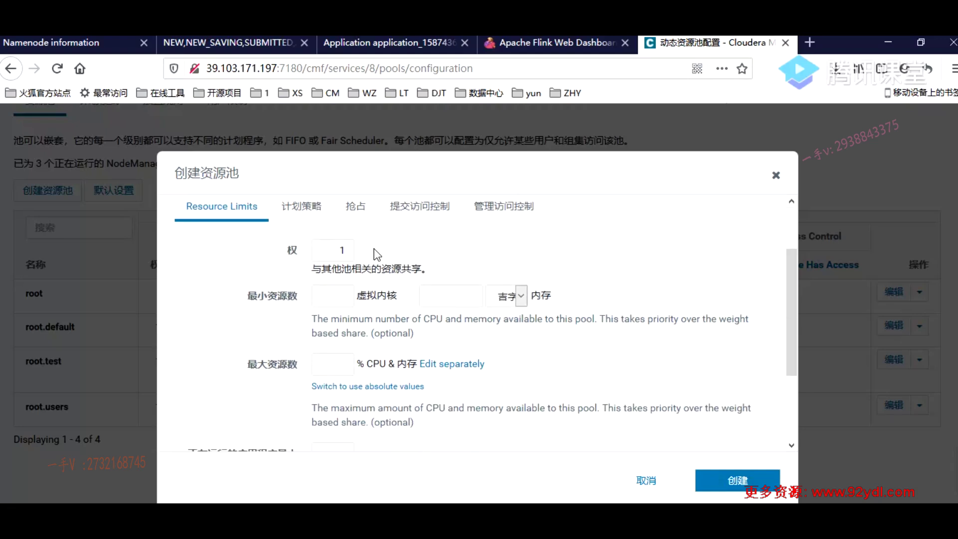
pyautogui.click(344, 298)
pyautogui.click(465, 299)
pyautogui.scroll(-3, 454, 318)
pyautogui.click(345, 289)
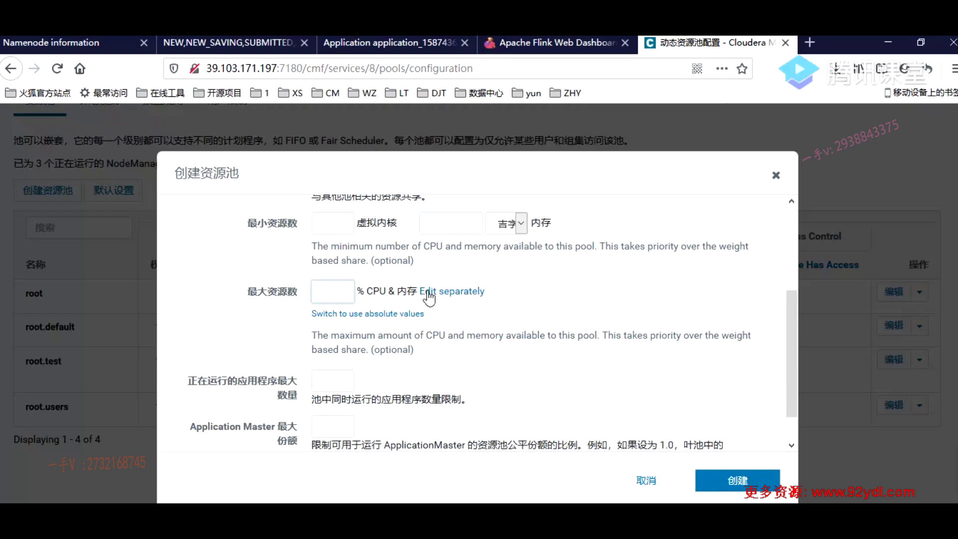
pyautogui.click(454, 292)
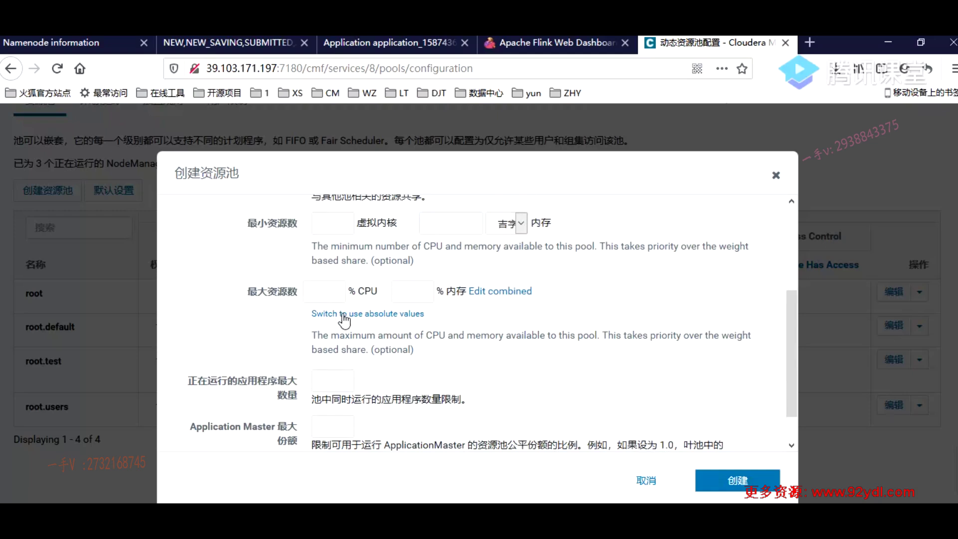
pyautogui.click(401, 314)
pyautogui.scroll(3, 428, 316)
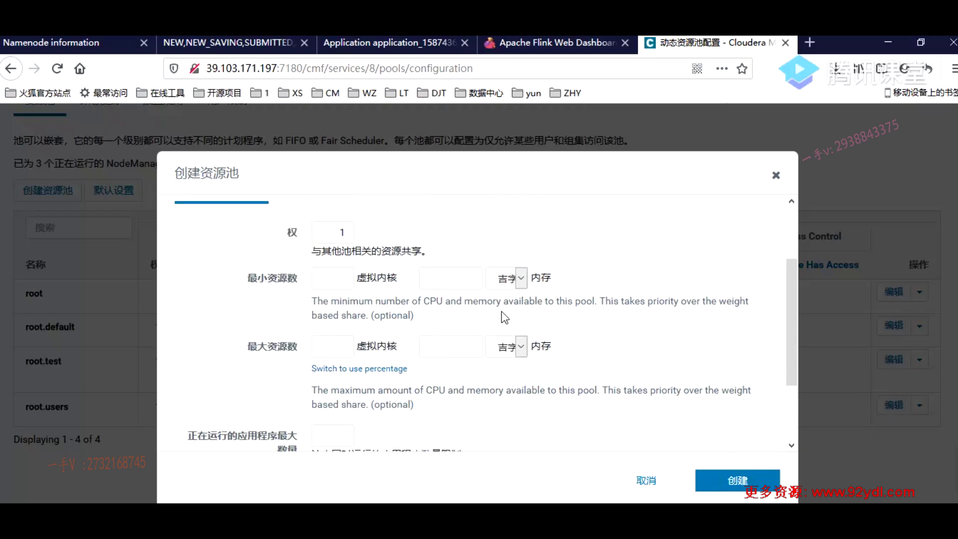
# Compare the pool's minimum and maximum resource fields, toggling the maximum between percentage and absolute values and leaving it on absolute
pyautogui.click(340, 294)
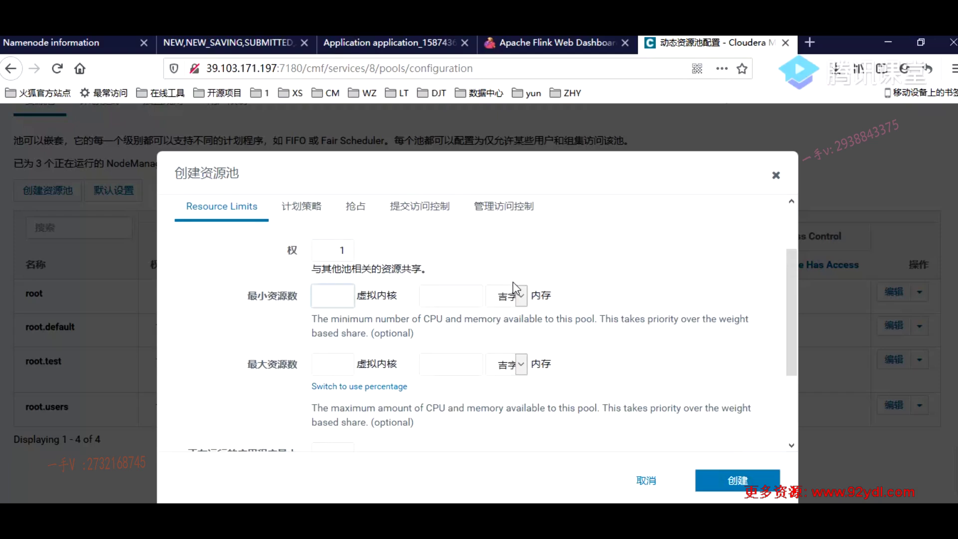
pyautogui.press('Tab')
pyautogui.click(333, 366)
pyautogui.click(447, 362)
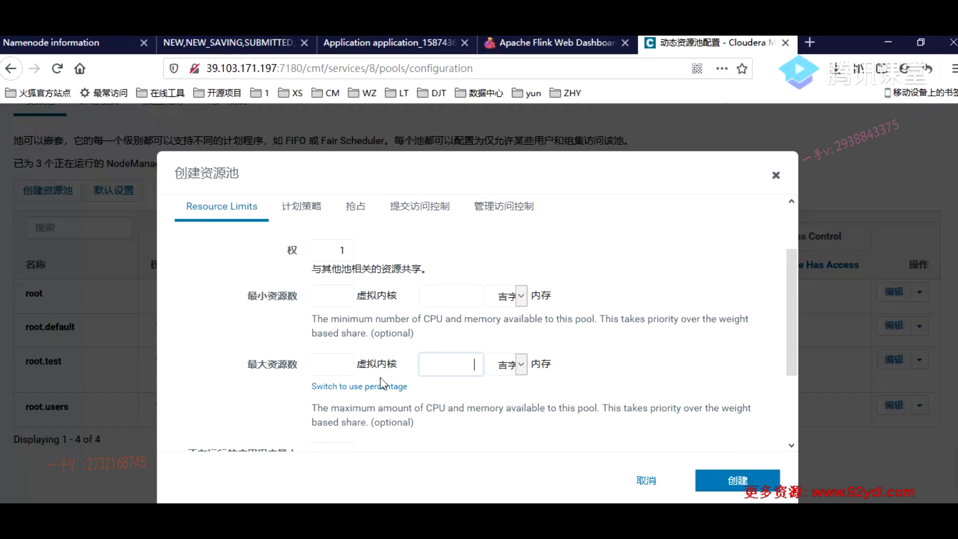
pyautogui.click(358, 387)
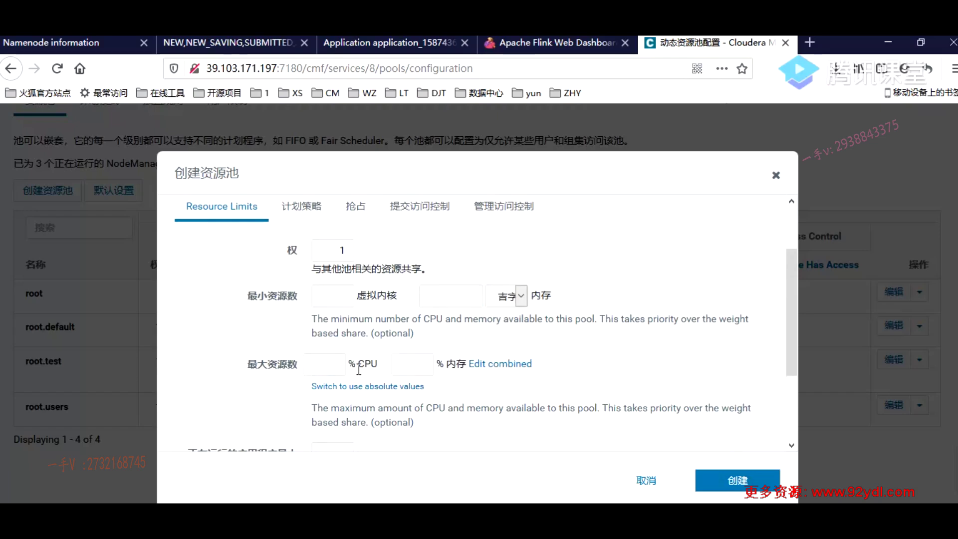
pyautogui.click(334, 362)
pyautogui.click(413, 361)
pyautogui.click(358, 388)
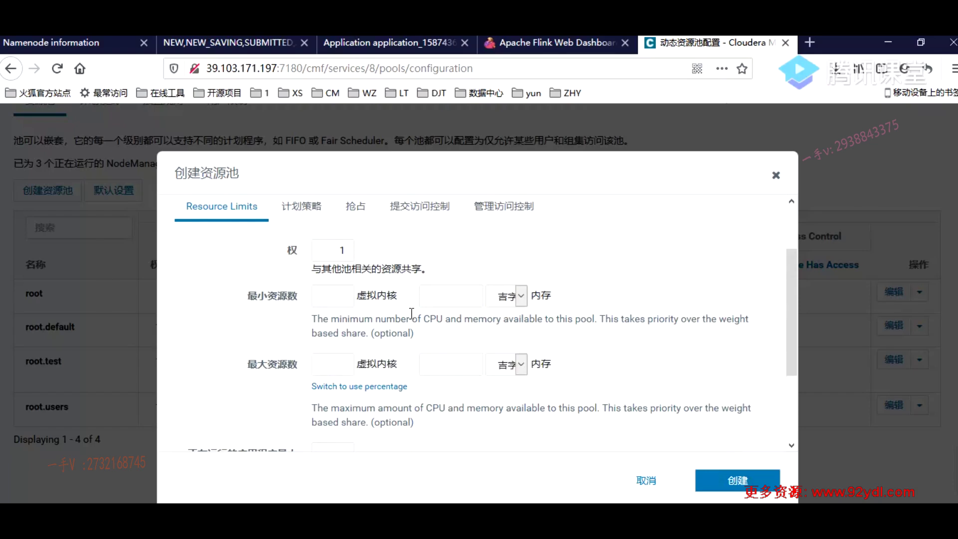
pyautogui.click(381, 387)
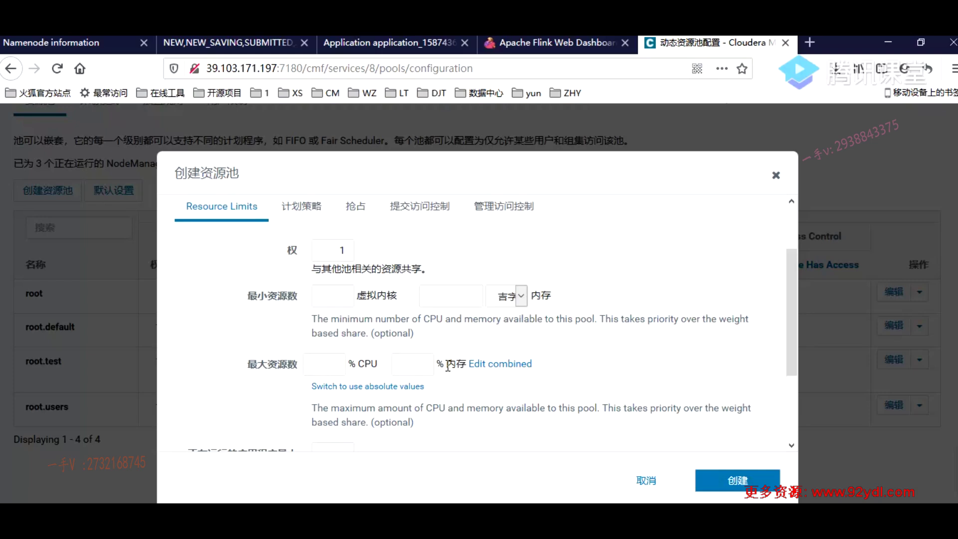
pyautogui.click(414, 387)
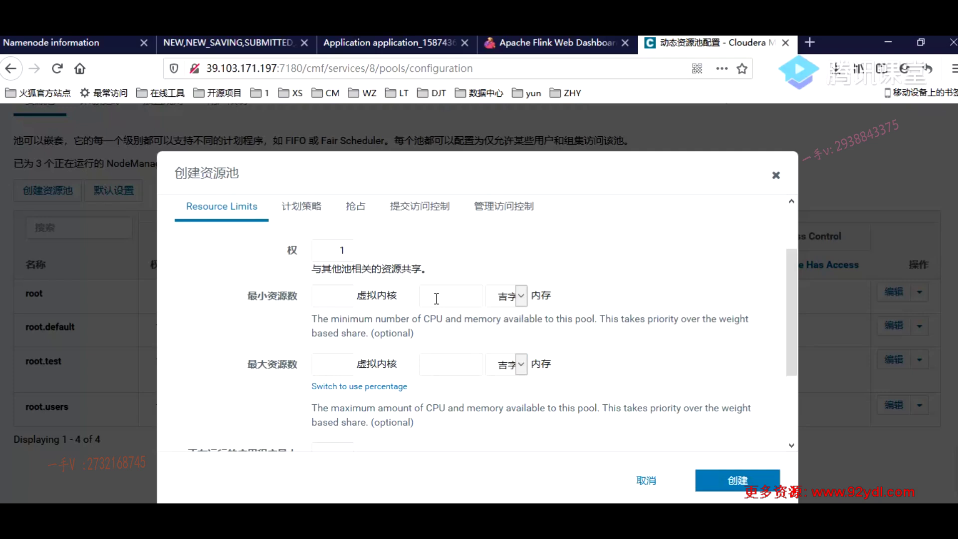
# Examine the pool's settings for the maximum number of running applications and the maximum Application Master share, including their descriptions
pyautogui.scroll(-3, 437, 298)
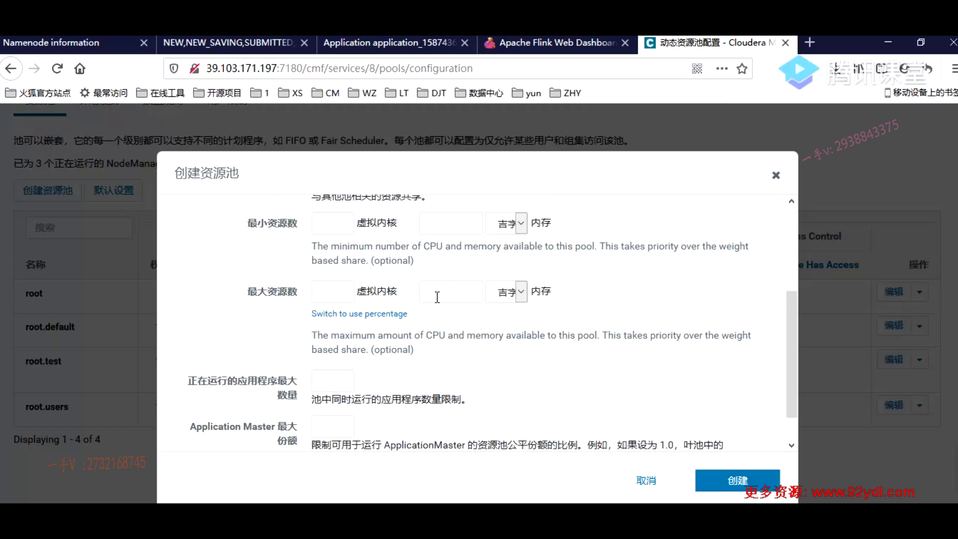
pyautogui.scroll(-2, 437, 297)
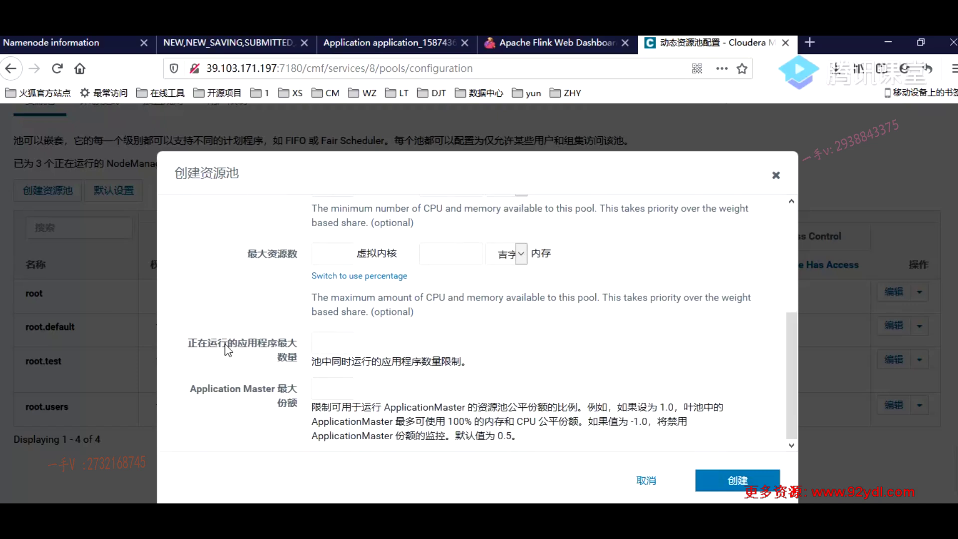
pyautogui.click(336, 343)
pyautogui.moveTo(508, 370); pyautogui.dragTo(225, 359)
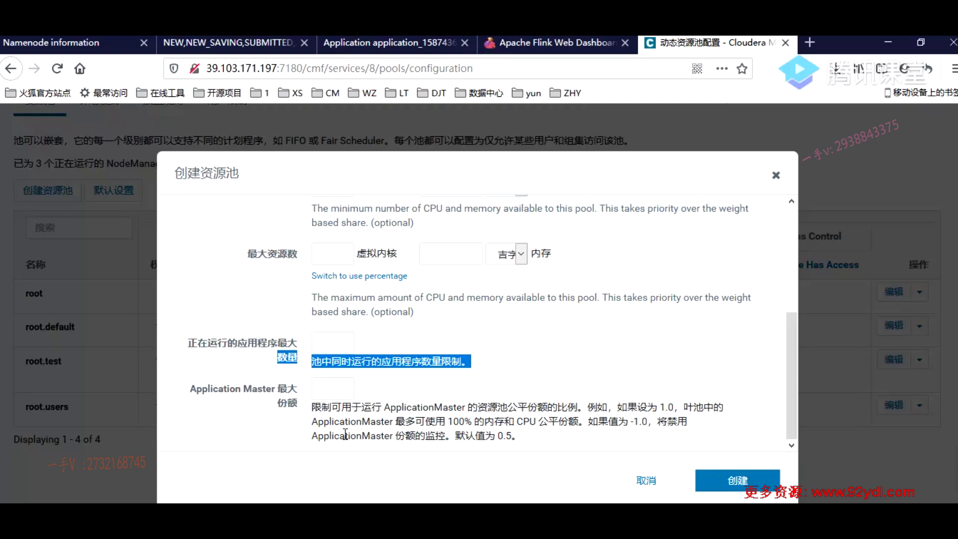
pyautogui.moveTo(459, 439); pyautogui.dragTo(528, 443)
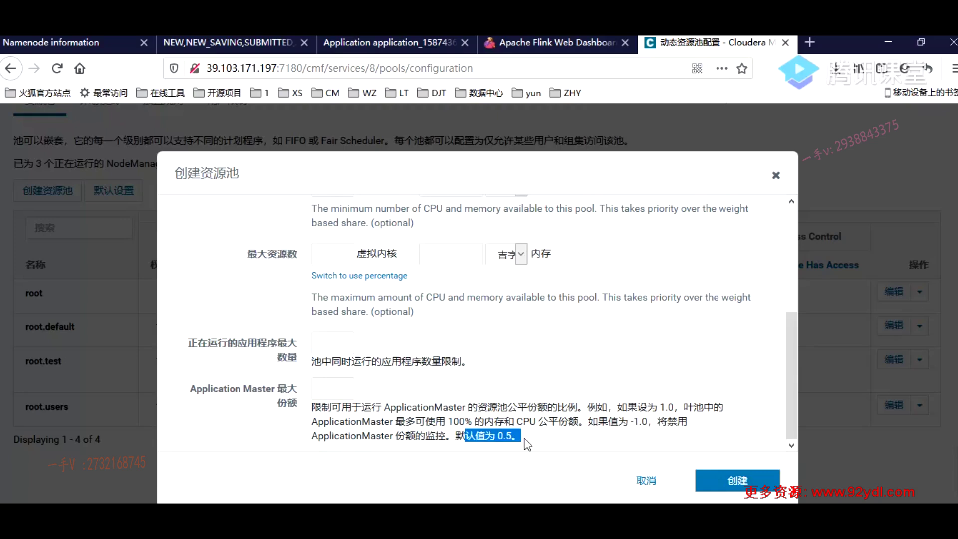
pyautogui.click(329, 388)
pyautogui.click(332, 343)
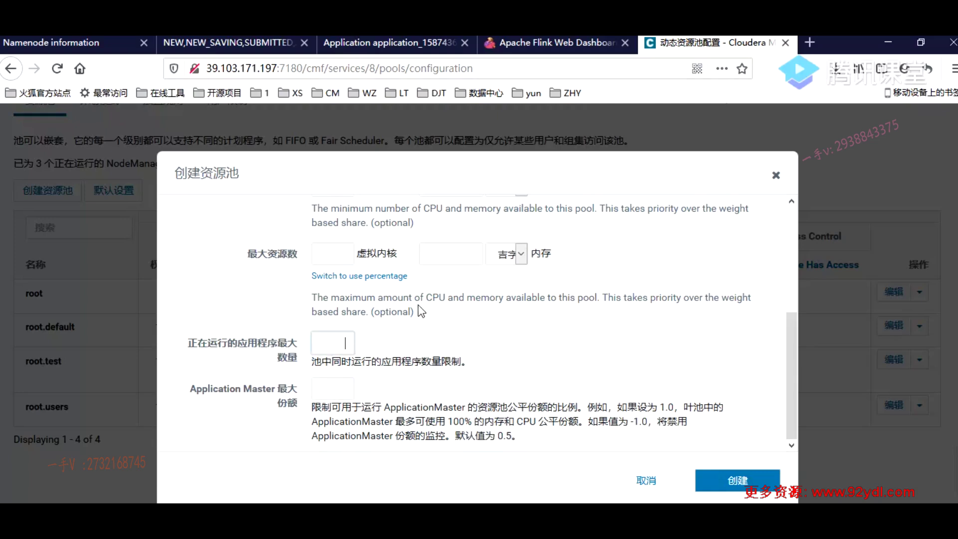
# Review the resource limits of test1 again, along with its scheduling policy options and Fair Scheduler preemption setting
pyautogui.scroll(5, 420, 309)
pyautogui.scroll(-2, 421, 301)
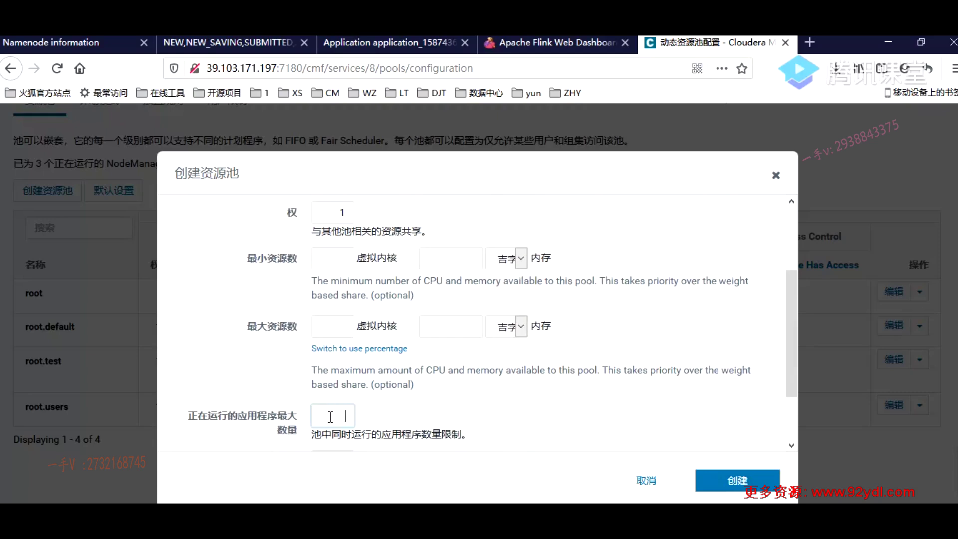
pyautogui.scroll(-1, 381, 406)
pyautogui.scroll(3, 381, 396)
pyautogui.click(319, 284)
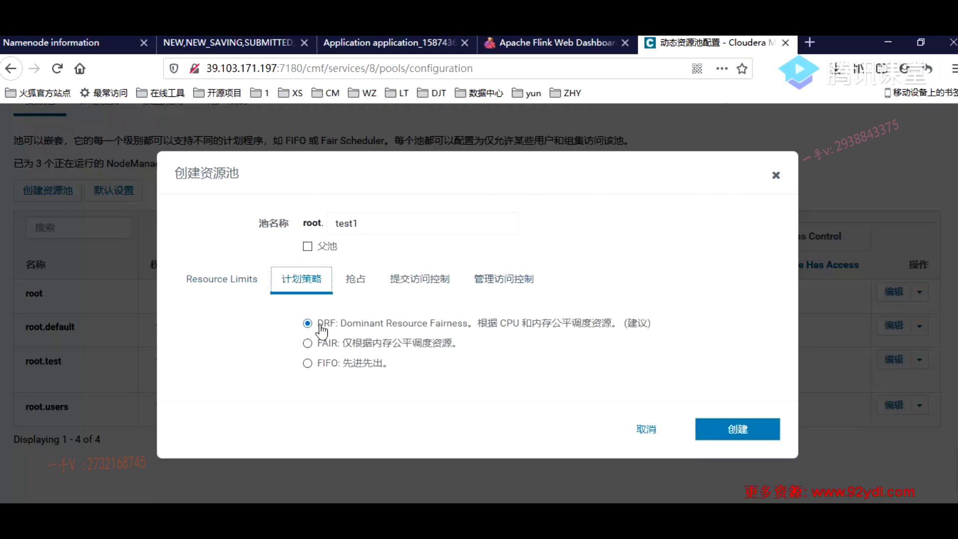
pyautogui.click(350, 284)
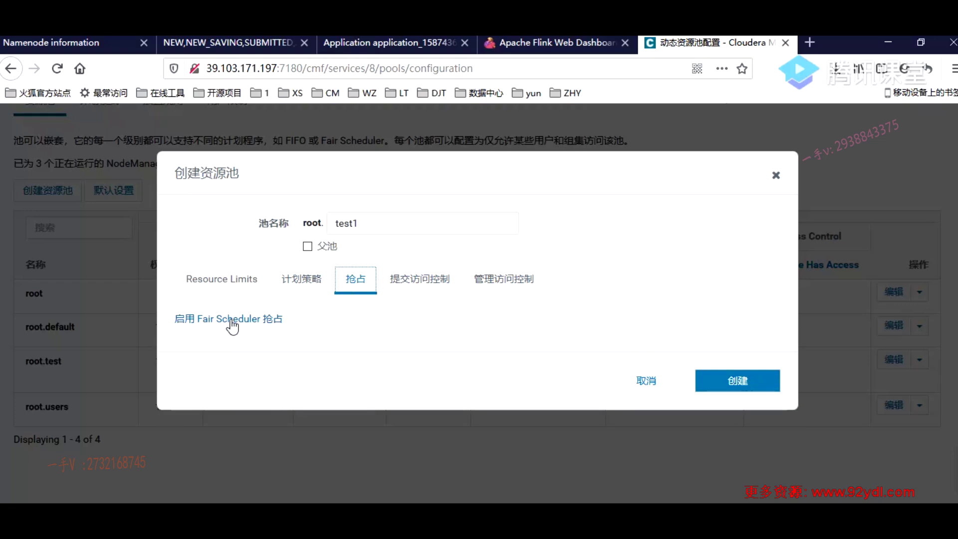
# Switch to the Notepad++ window, activate the screen annotation pen and select the thickest stroke on a cleared canvas
pyautogui.moveTo(294, 519)
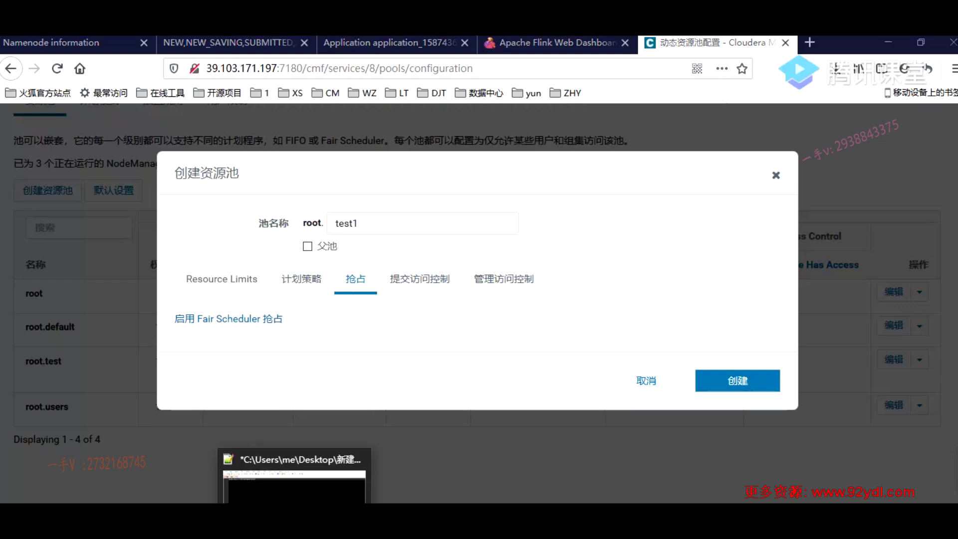
pyautogui.click(294, 487)
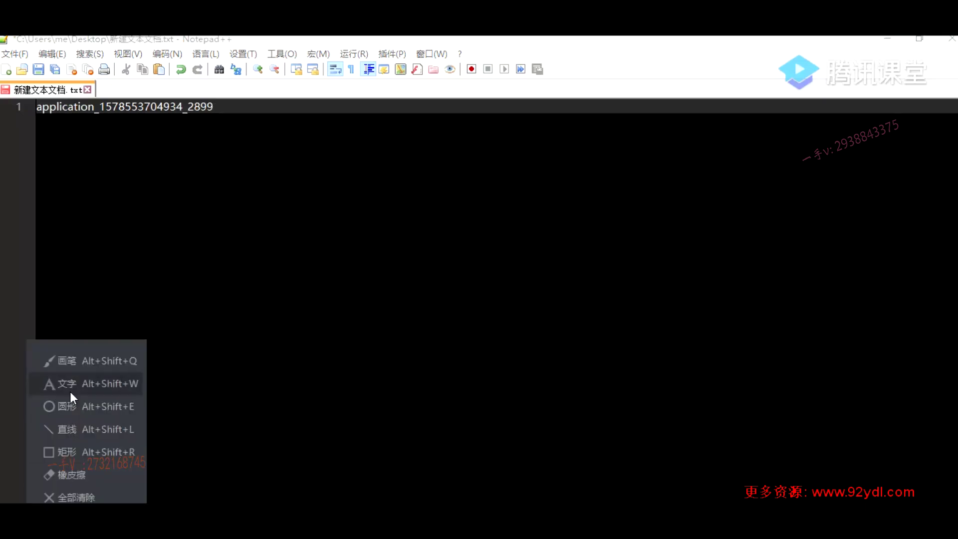
pyautogui.click(73, 362)
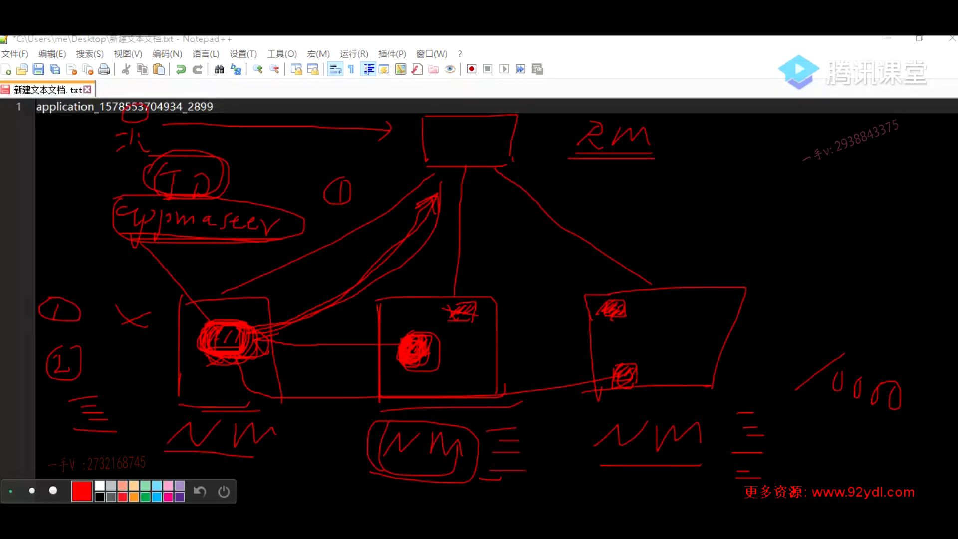
pyautogui.moveTo(42, 484)
pyautogui.click(59, 497)
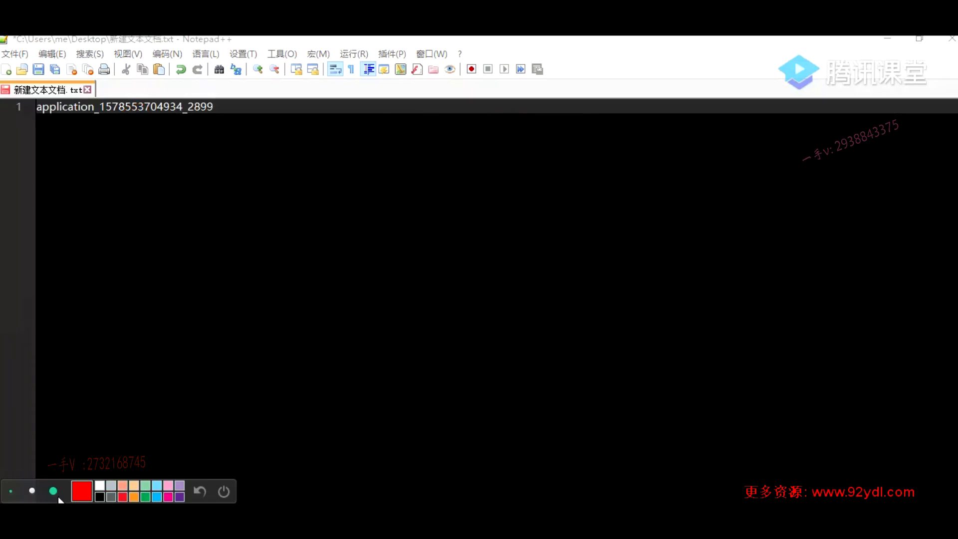
# Draw two queues as pairs of horizontal lines, labelling the upper one "10, 50" and the lower one "20, 80"
pyautogui.moveTo(224, 163); pyautogui.dragTo(493, 164)
pyautogui.moveTo(228, 235); pyautogui.dragTo(495, 235)
pyautogui.moveTo(233, 369); pyautogui.dragTo(456, 377)
pyautogui.moveTo(243, 427); pyautogui.dragTo(467, 425)
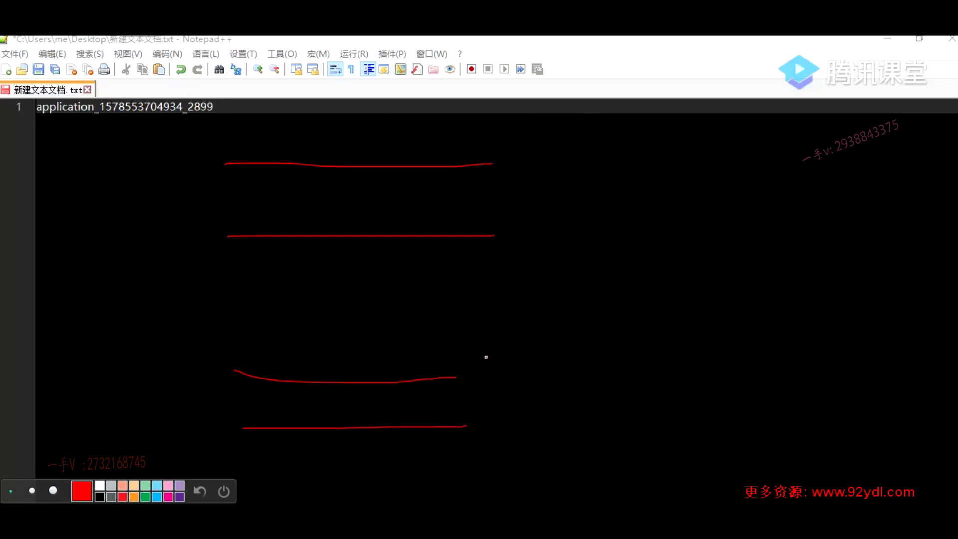
pyautogui.moveTo(509, 173)
pyautogui.mouseDown()
pyautogui.moveTo(515, 156)
pyautogui.moveTo(573, 178)
pyautogui.moveTo(570, 185)
pyautogui.moveTo(611, 170)
pyautogui.mouseUp()
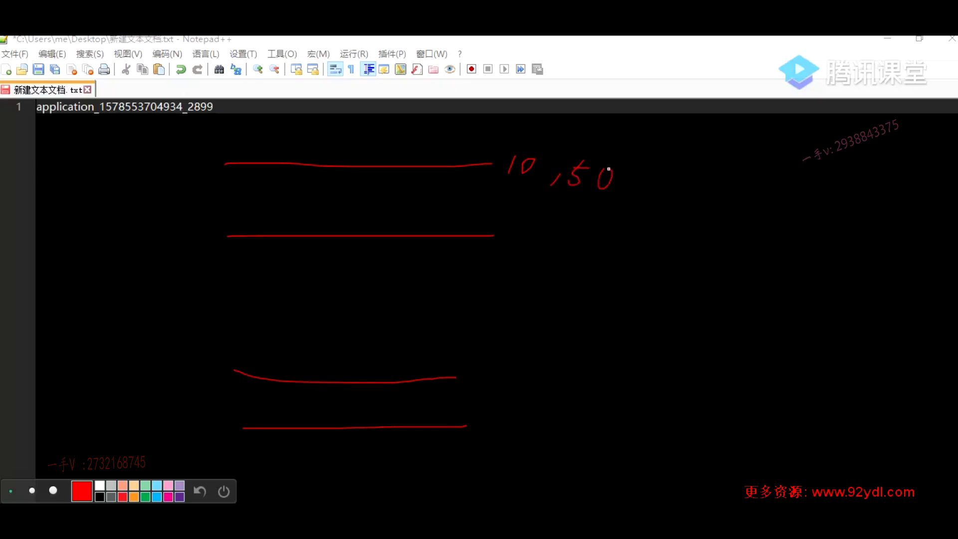
pyautogui.moveTo(512, 360); pyautogui.dragTo(510, 380)
pyautogui.moveTo(581, 367)
pyautogui.mouseDown()
pyautogui.moveTo(584, 378)
pyautogui.moveTo(606, 366)
pyautogui.mouseUp()
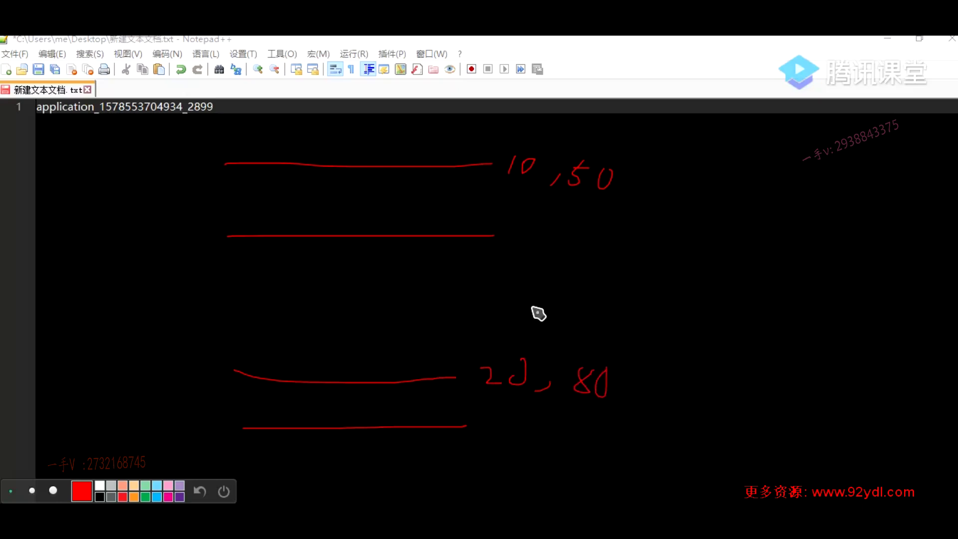
pyautogui.moveTo(521, 362); pyautogui.dragTo(507, 374)
# Draw an arrow entering each queue, writing 50 below the lower queue's label and 30 inside the upper queue
pyautogui.moveTo(326, 128); pyautogui.dragTo(335, 139)
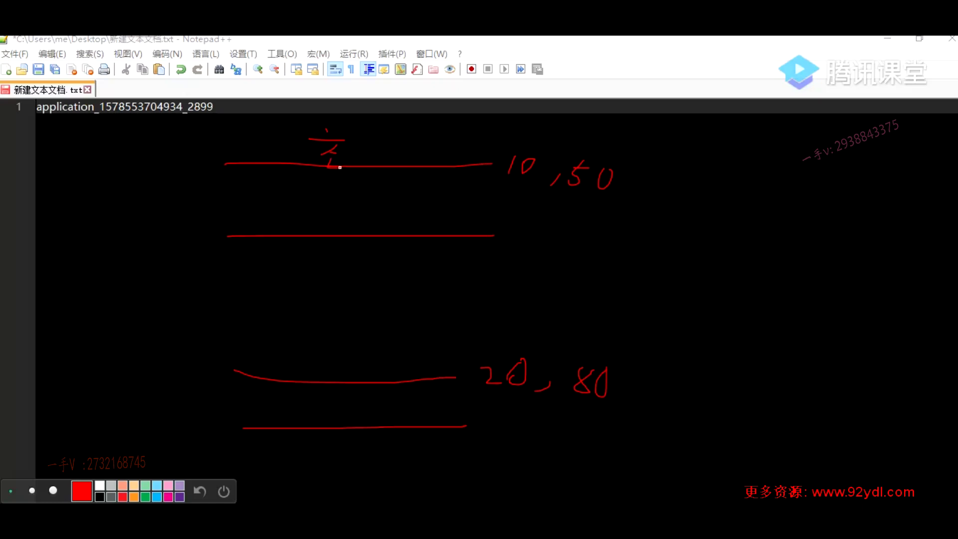
pyautogui.moveTo(144, 404)
pyautogui.mouseDown()
pyautogui.moveTo(229, 402)
pyautogui.moveTo(221, 415)
pyautogui.mouseUp()
pyautogui.moveTo(481, 371)
pyautogui.mouseDown()
pyautogui.moveTo(523, 384)
pyautogui.moveTo(504, 383)
pyautogui.mouseUp()
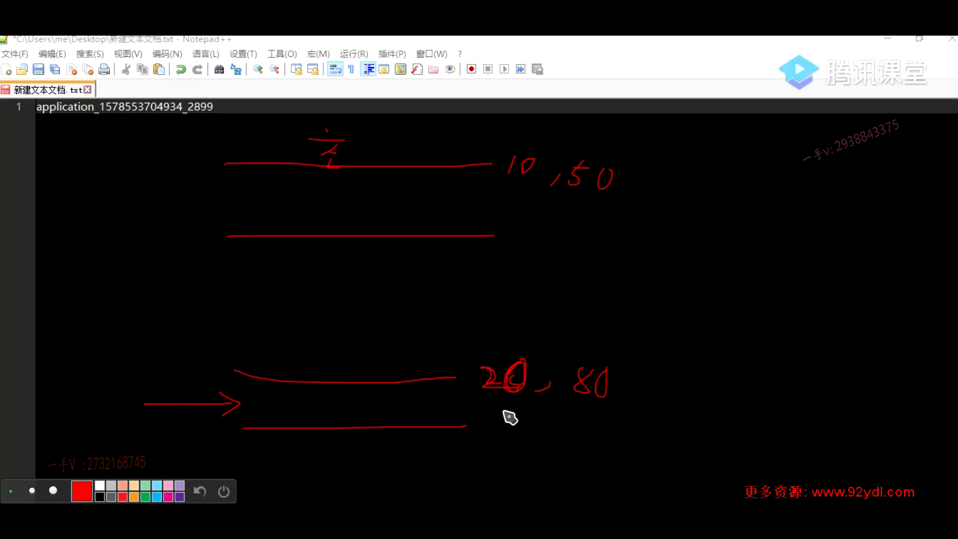
pyautogui.moveTo(518, 408)
pyautogui.mouseDown()
pyautogui.moveTo(507, 425)
pyautogui.moveTo(546, 426)
pyautogui.mouseUp()
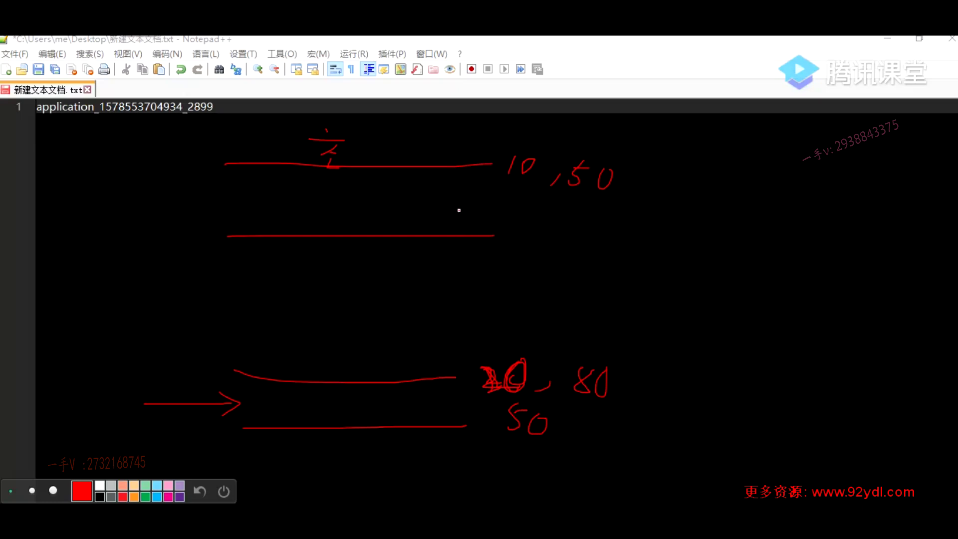
pyautogui.moveTo(493, 216); pyautogui.dragTo(503, 216)
pyautogui.moveTo(50, 199); pyautogui.dragTo(184, 198)
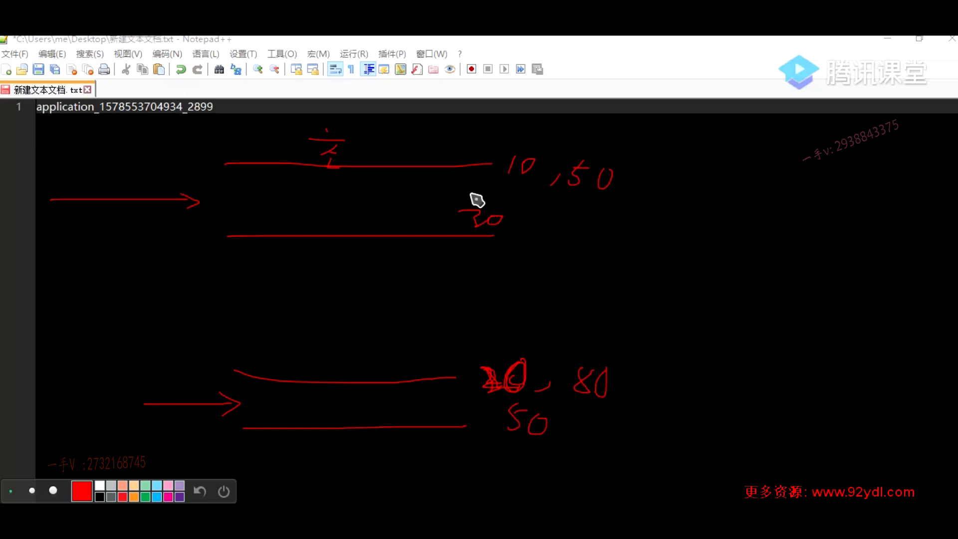
# Emphasise the upper queue's borders and its 10, and draw a line up from the lower queue, circling the 50 beside it
pyautogui.moveTo(228, 162)
pyautogui.mouseDown()
pyautogui.moveTo(490, 155)
pyautogui.moveTo(509, 170)
pyautogui.moveTo(221, 162)
pyautogui.mouseUp()
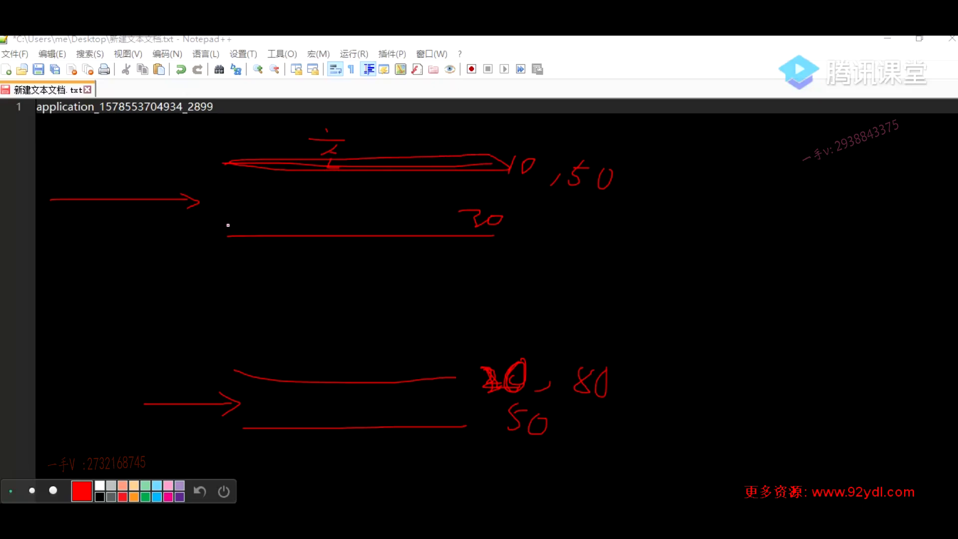
pyautogui.moveTo(227, 238); pyautogui.dragTo(525, 233)
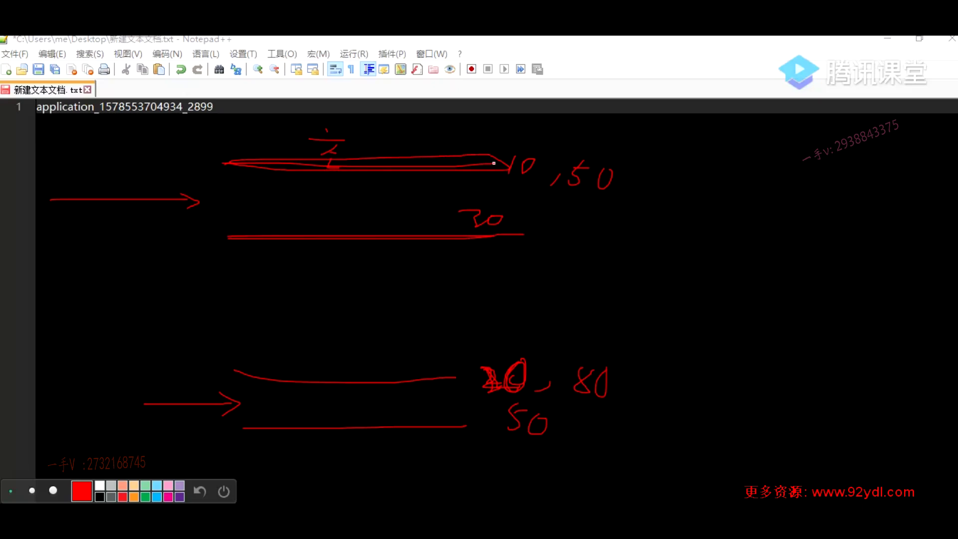
pyautogui.moveTo(506, 171)
pyautogui.mouseDown()
pyautogui.moveTo(543, 157)
pyautogui.moveTo(502, 160)
pyautogui.mouseUp()
pyautogui.moveTo(438, 396); pyautogui.dragTo(369, 280)
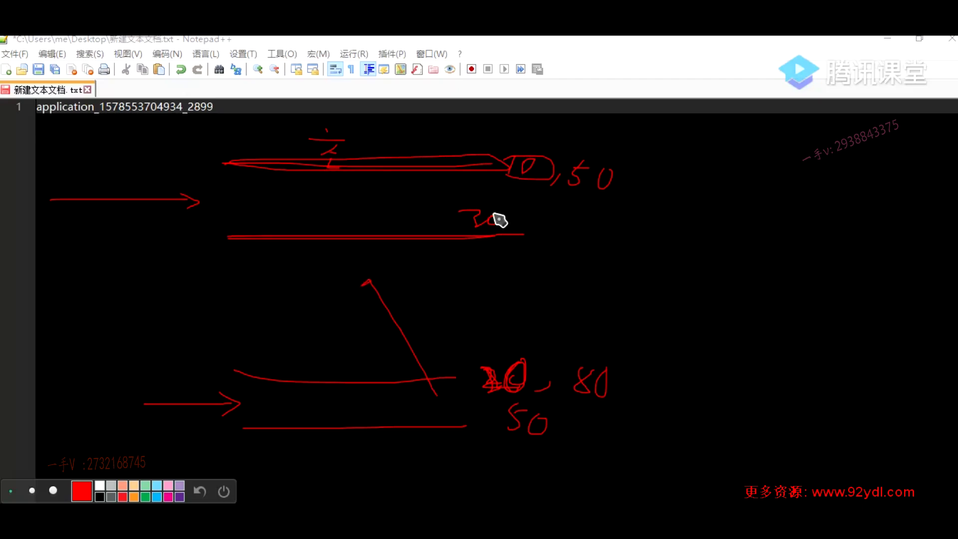
pyautogui.moveTo(508, 434)
pyautogui.mouseDown()
pyautogui.moveTo(463, 427)
pyautogui.moveTo(507, 436)
pyautogui.mouseUp()
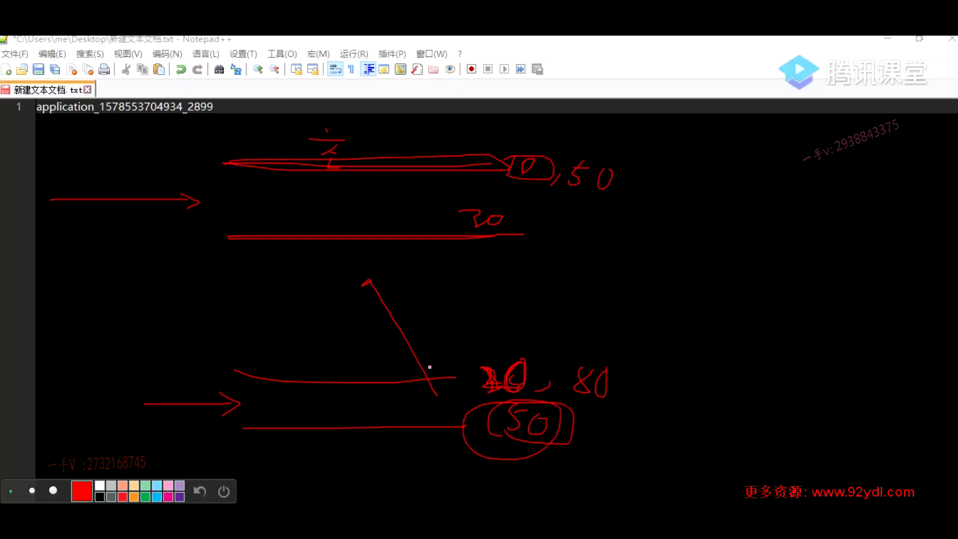
pyautogui.moveTo(384, 221); pyautogui.dragTo(368, 206)
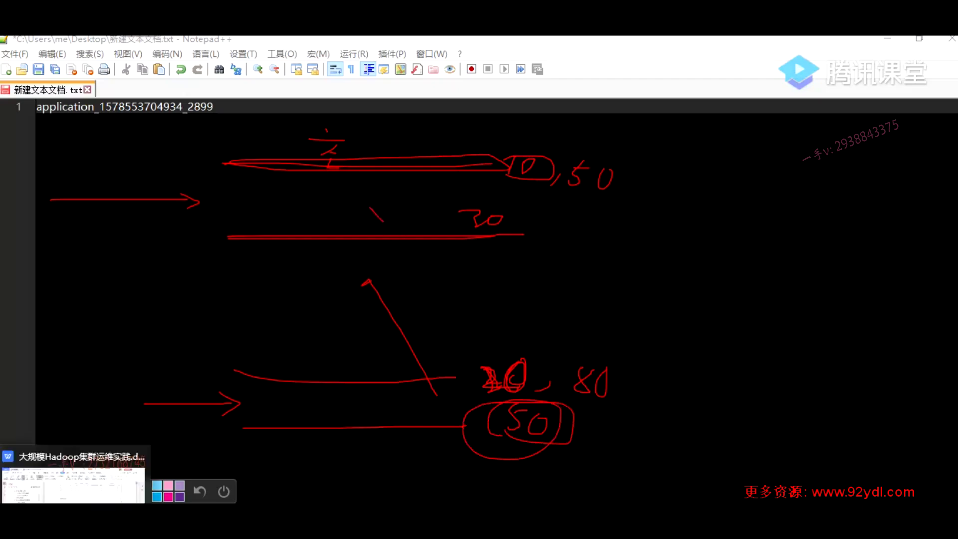
# Return to the pool creation dialog in Cloudera Manager without the annotations and check its submission access control and preemption settings
pyautogui.click(80, 474)
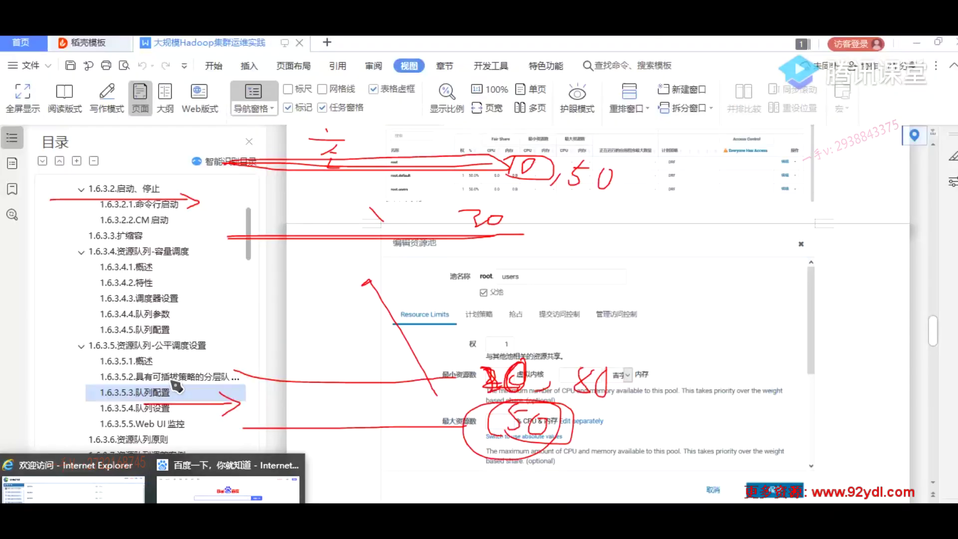
pyautogui.click(47, 503)
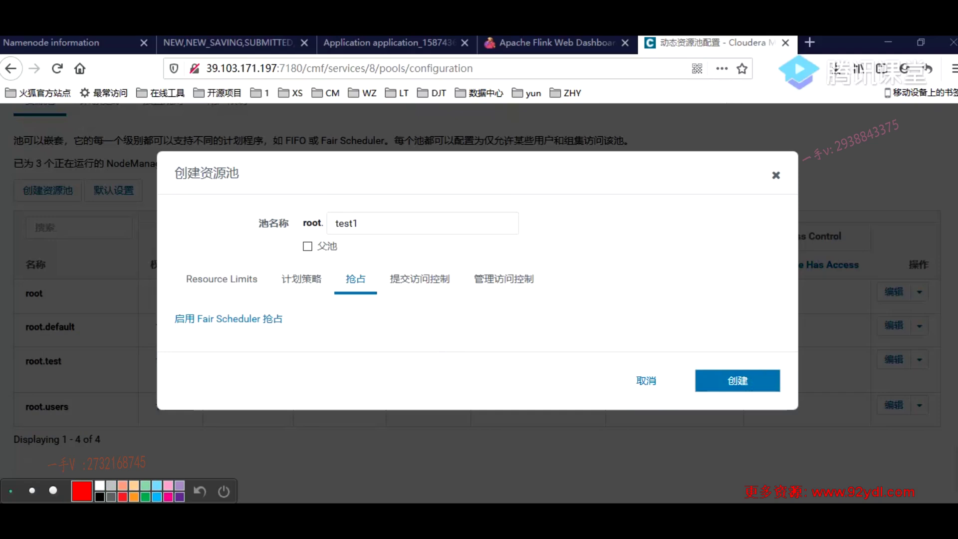
pyautogui.click(90, 362)
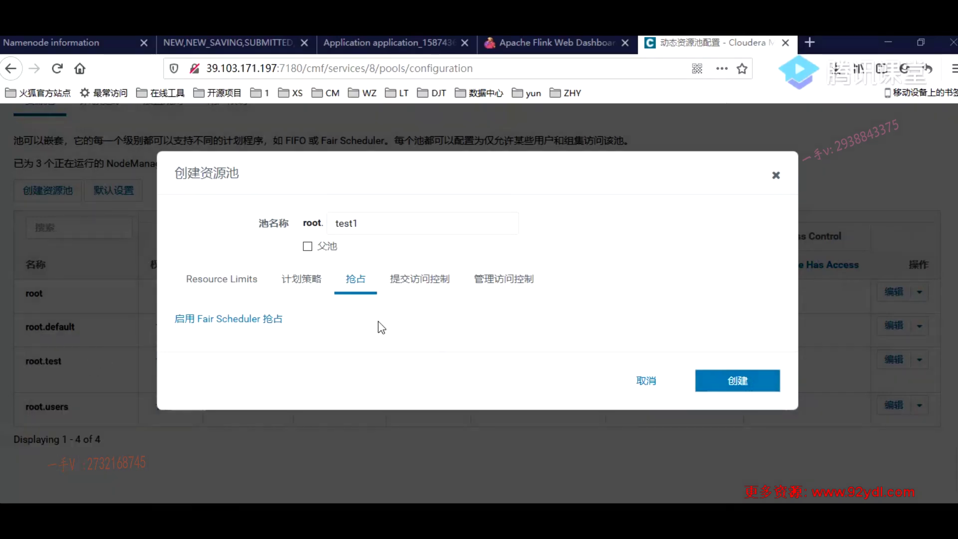
pyautogui.click(418, 288)
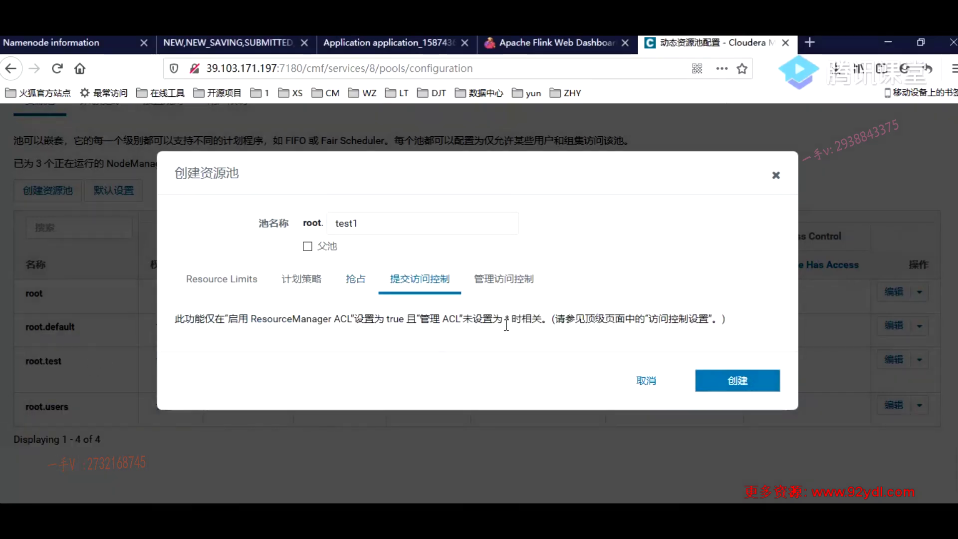
pyautogui.click(362, 289)
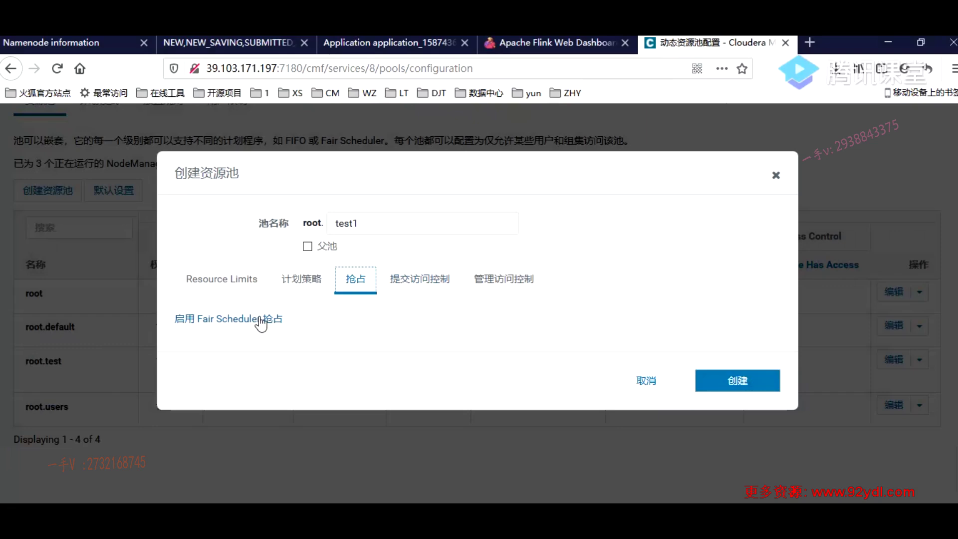
# Compare the submission and administration access control settings of the new pool, read the ACL condition, and cancel the pool creation
pyautogui.click(402, 288)
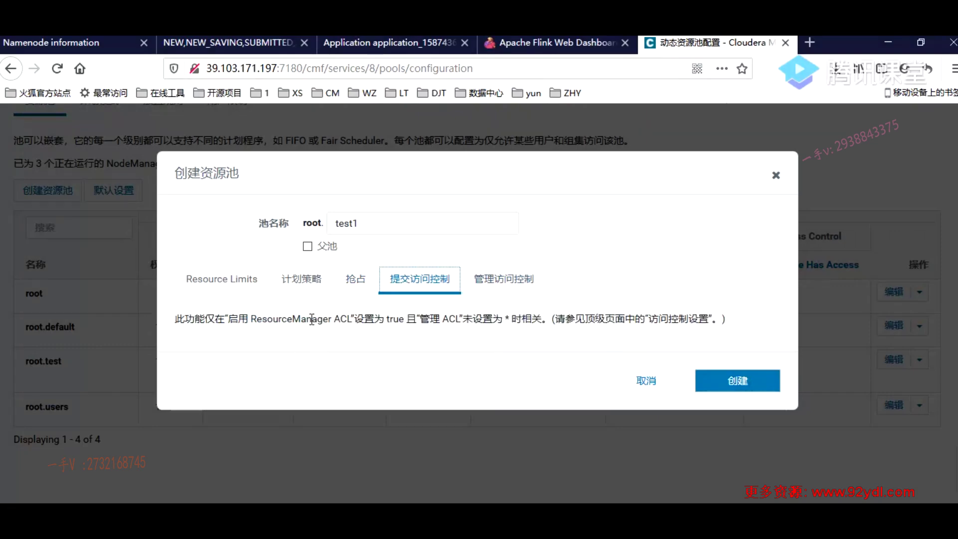
pyautogui.moveTo(369, 318); pyautogui.dragTo(645, 319)
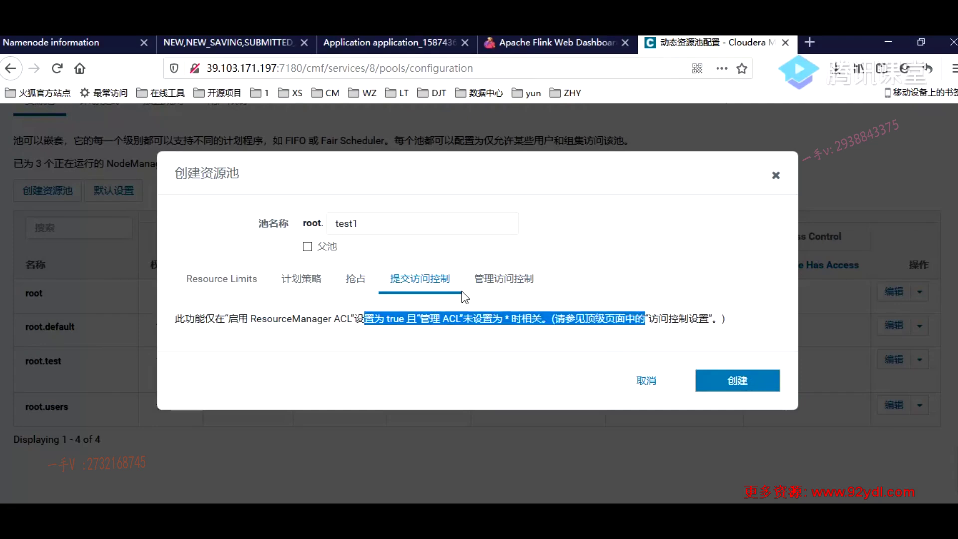
pyautogui.click(516, 281)
pyautogui.click(419, 279)
pyautogui.click(518, 279)
pyautogui.click(417, 278)
pyautogui.click(647, 381)
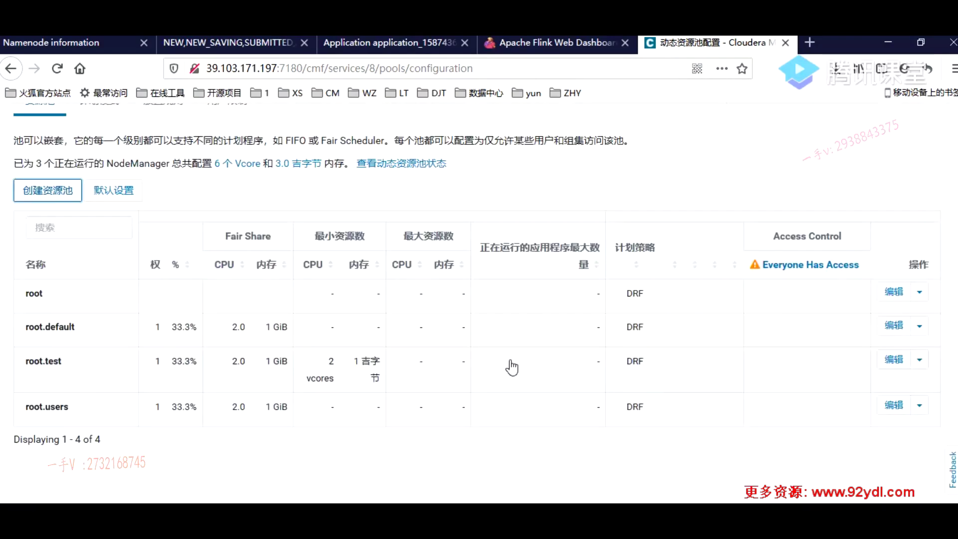
# Start a new resource pool named test1 under root and switch its maximum resources to absolute values
pyautogui.click(75, 195)
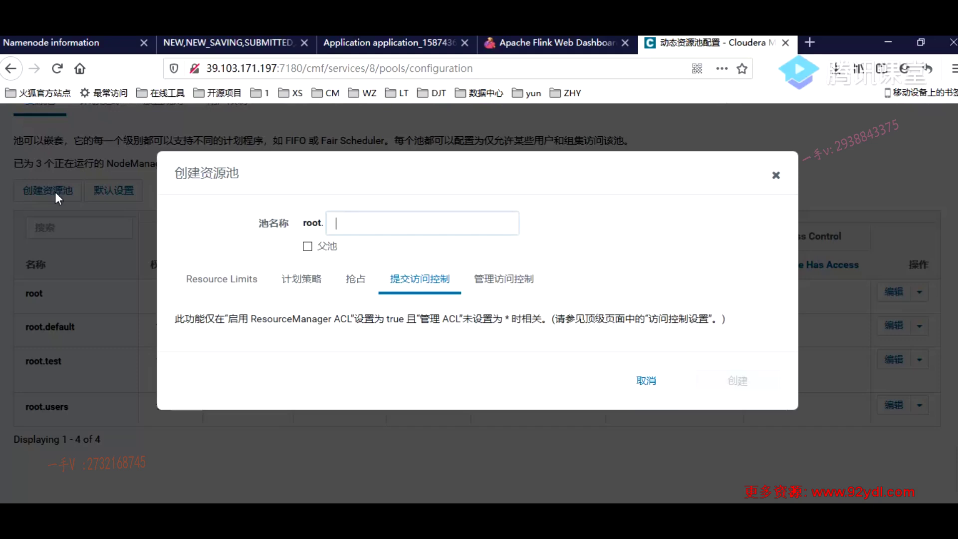
pyautogui.click(347, 223)
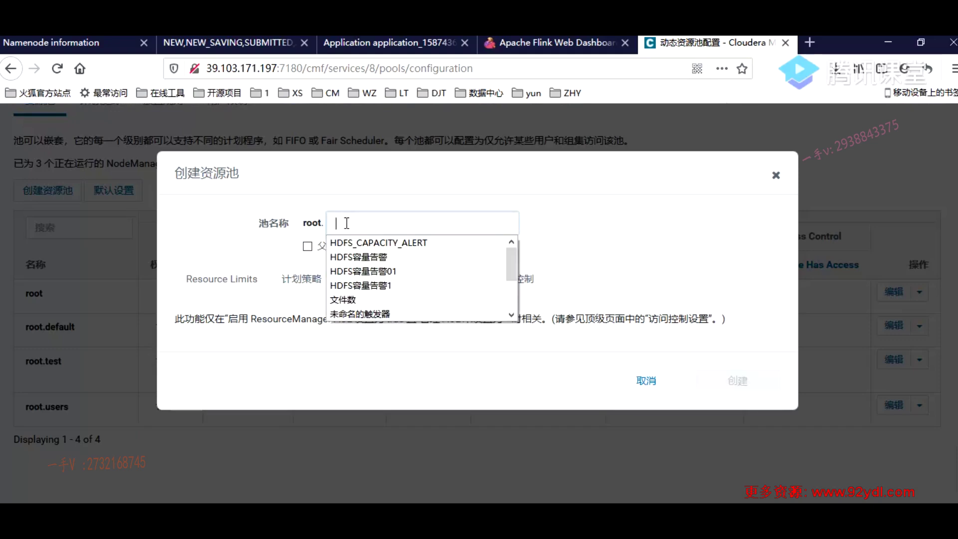
pyautogui.click(350, 225)
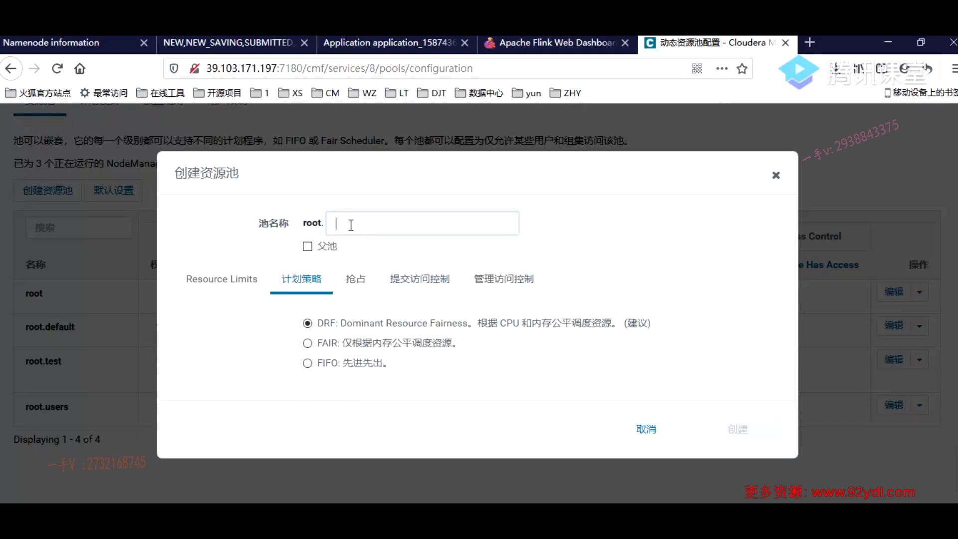
pyautogui.write('test1')
pyautogui.click(272, 323)
pyautogui.click(244, 285)
pyautogui.scroll(-3, 392, 325)
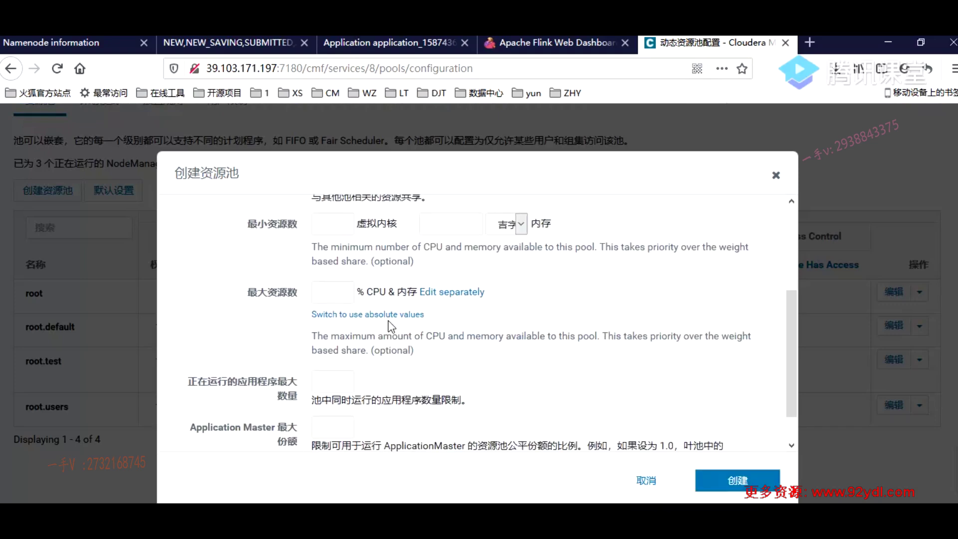
pyautogui.click(396, 314)
pyautogui.scroll(5, 396, 322)
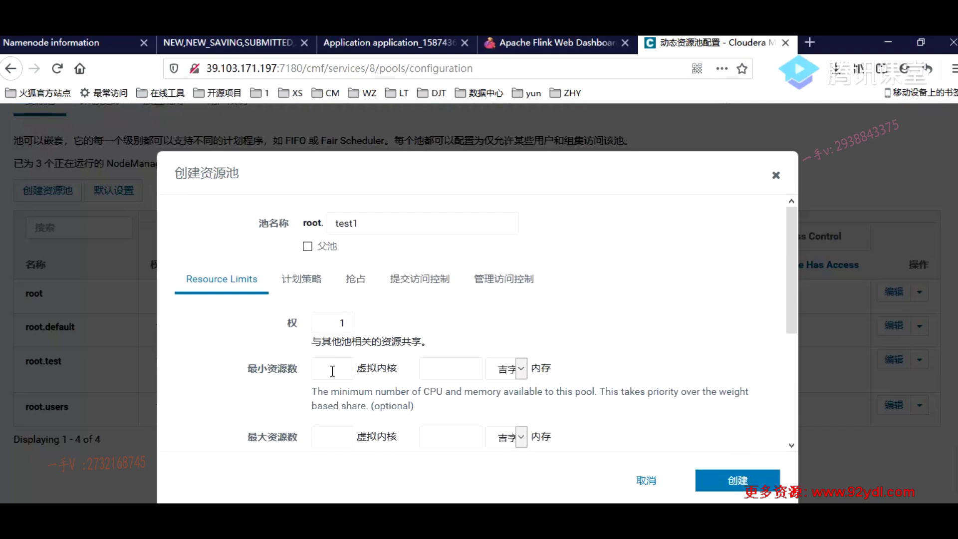
# Review the pool's scheduling policy, preemption and submission access control, highlight the ACL condition, and close the dialog without creating the pool
pyautogui.scroll(-3, 480, 411)
pyautogui.click(301, 208)
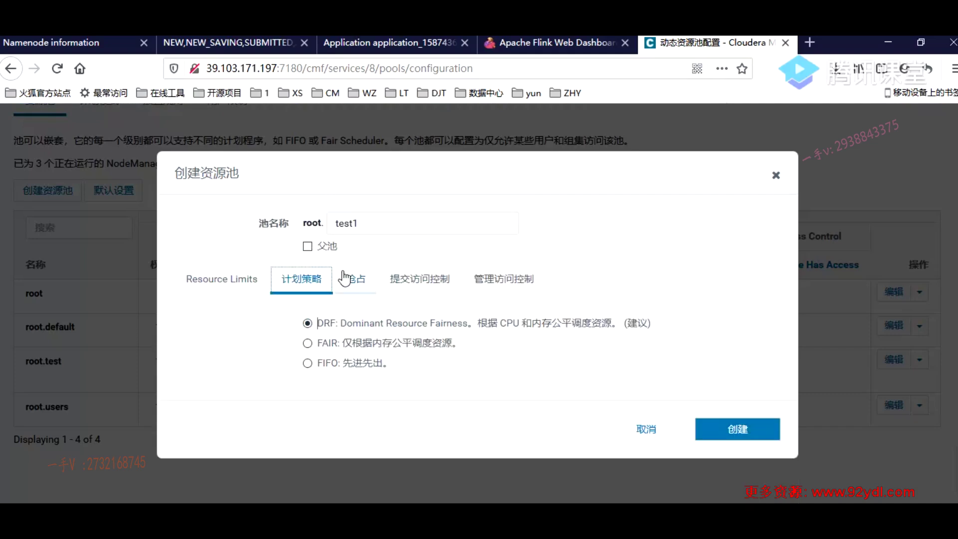
pyautogui.click(359, 282)
pyautogui.click(419, 284)
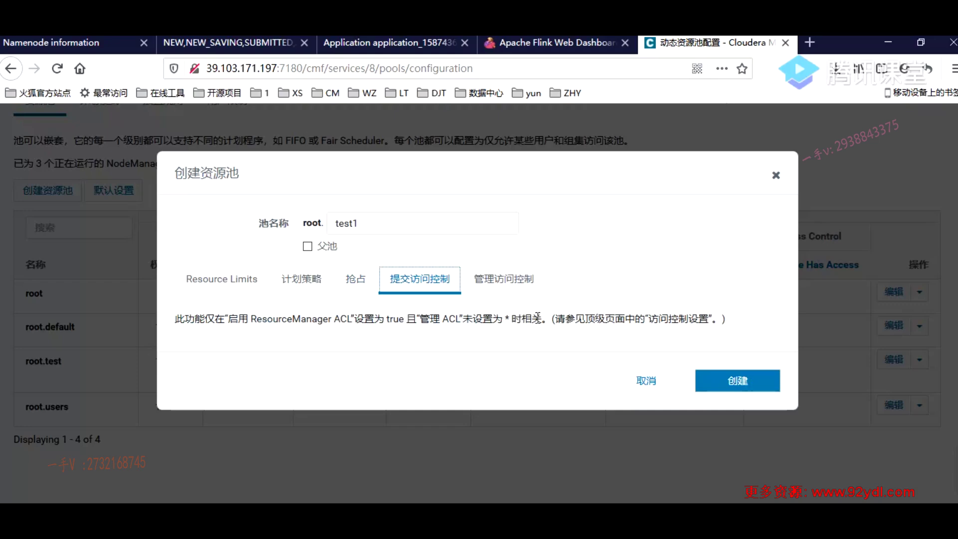
pyautogui.moveTo(716, 318); pyautogui.dragTo(207, 319)
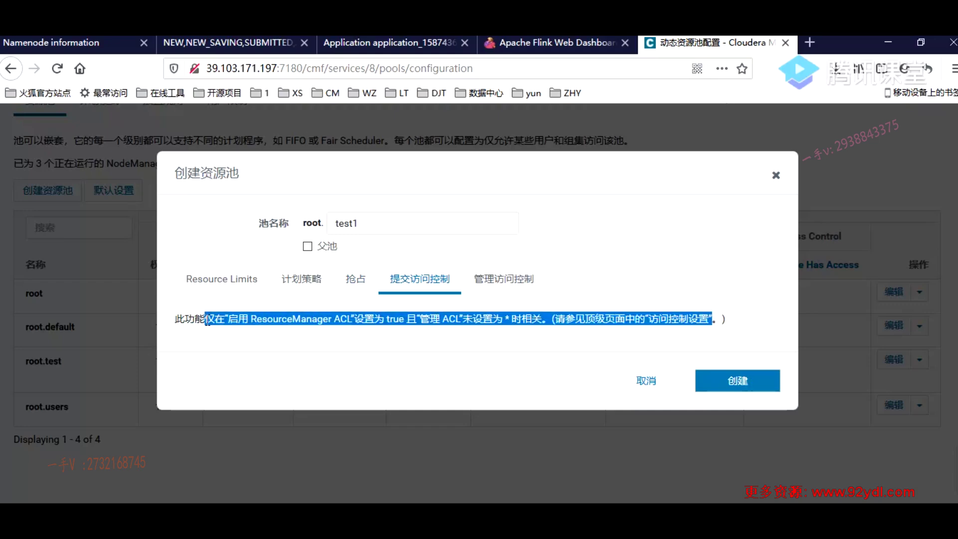
pyautogui.click(228, 336)
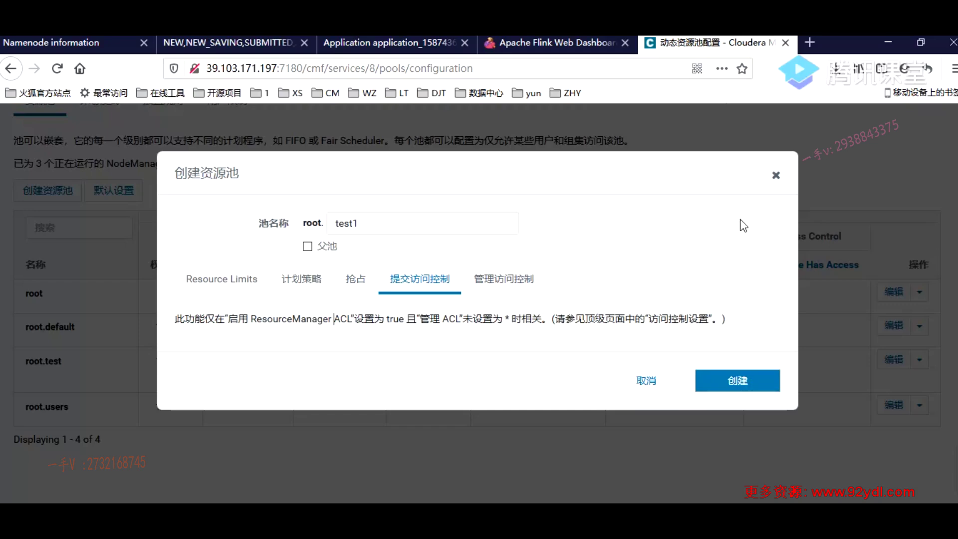
pyautogui.click(776, 175)
# Open the YARN service configuration, search it for acl, and review the matching settings down to the deployed Fair Scheduler allocations
pyautogui.scroll(3, 281, 213)
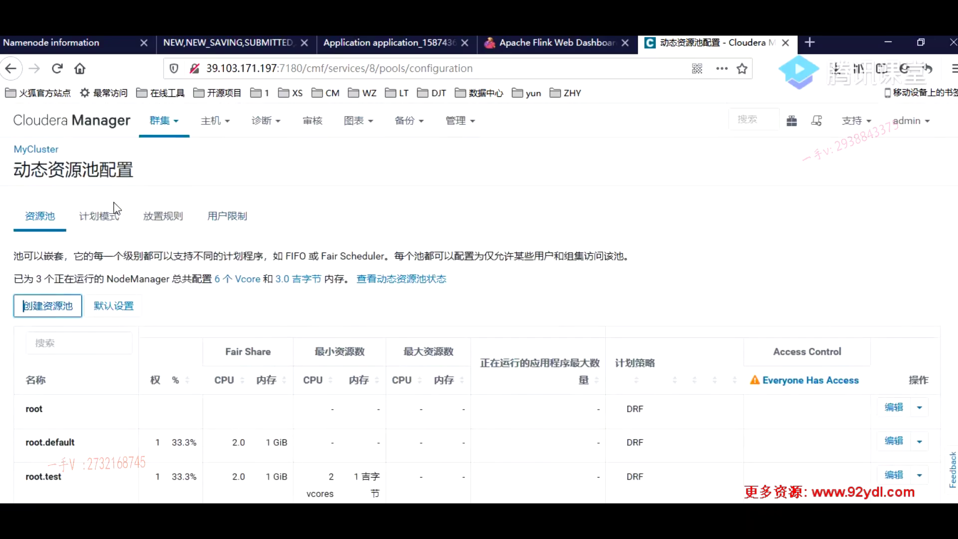
pyautogui.click(161, 121)
pyautogui.click(222, 205)
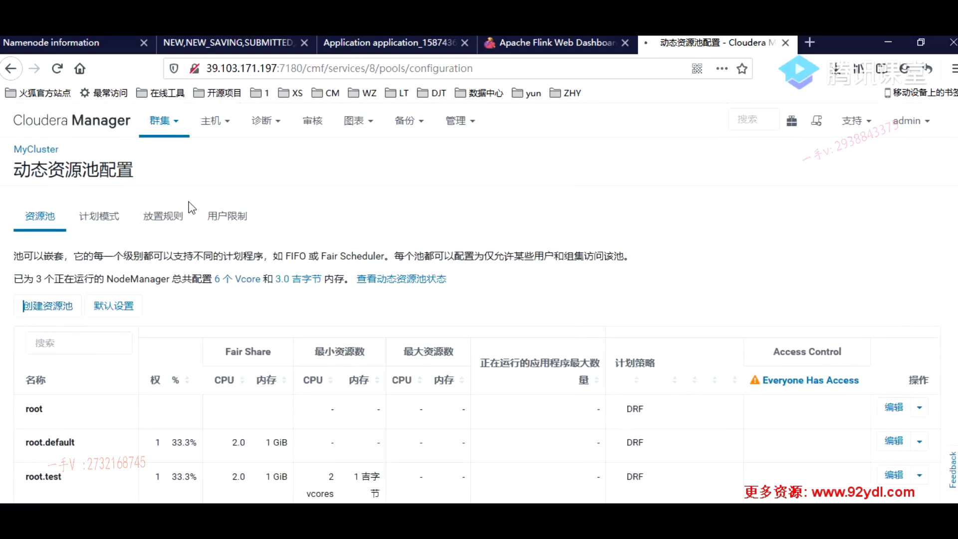
pyautogui.click(119, 212)
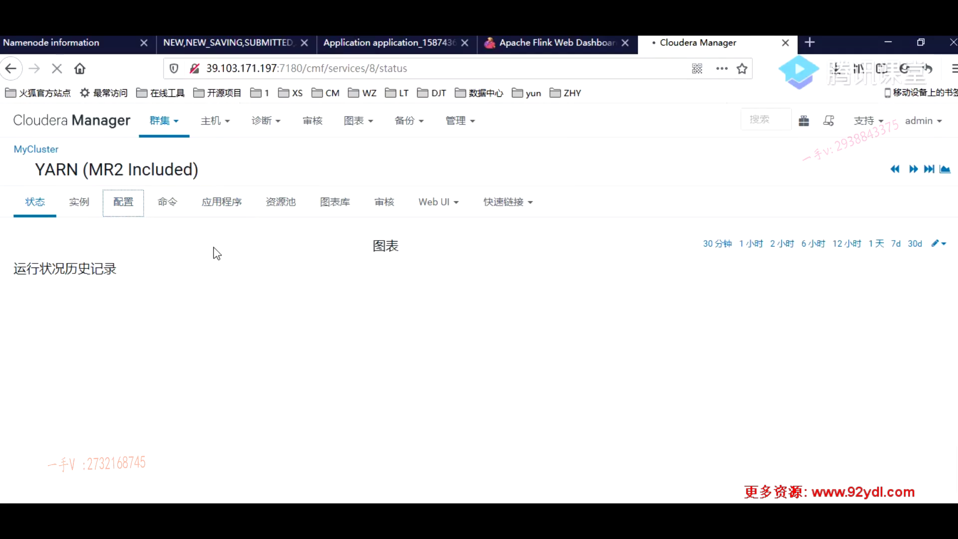
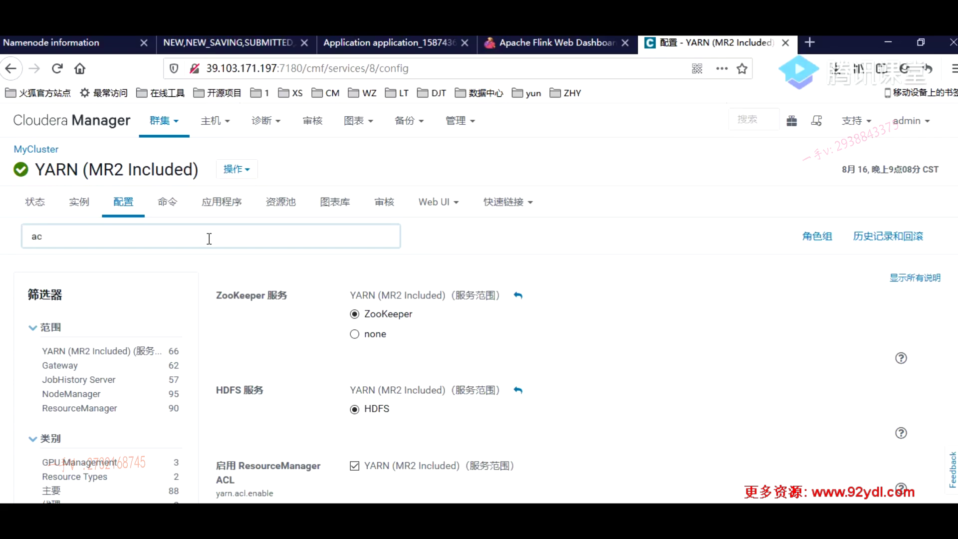
pyautogui.write('l')
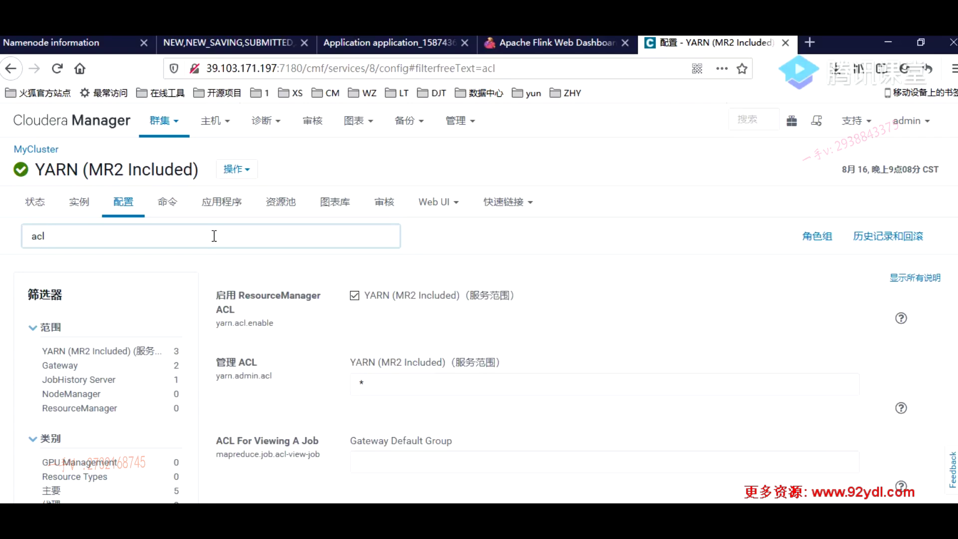
pyautogui.scroll(-2, 439, 311)
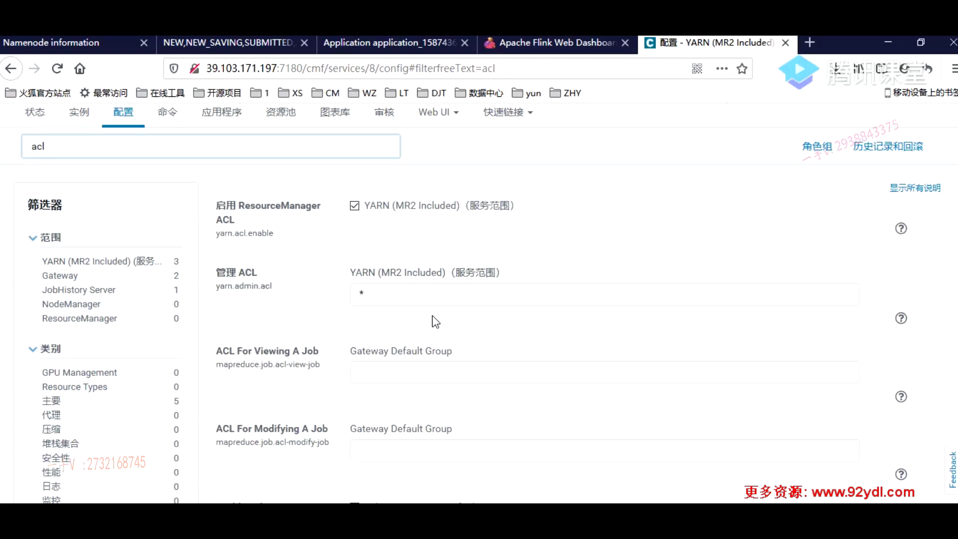
pyautogui.scroll(-4, 436, 322)
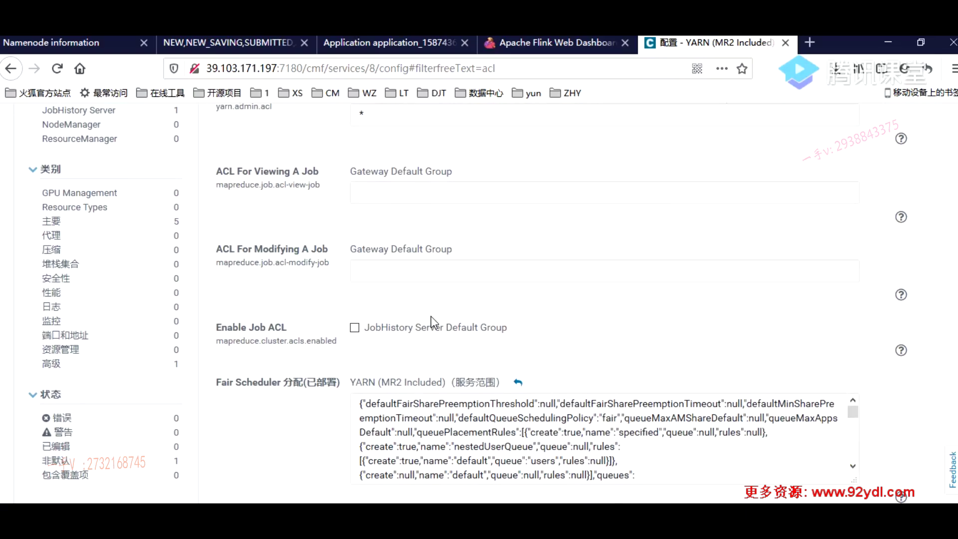
pyautogui.scroll(-1, 360, 333)
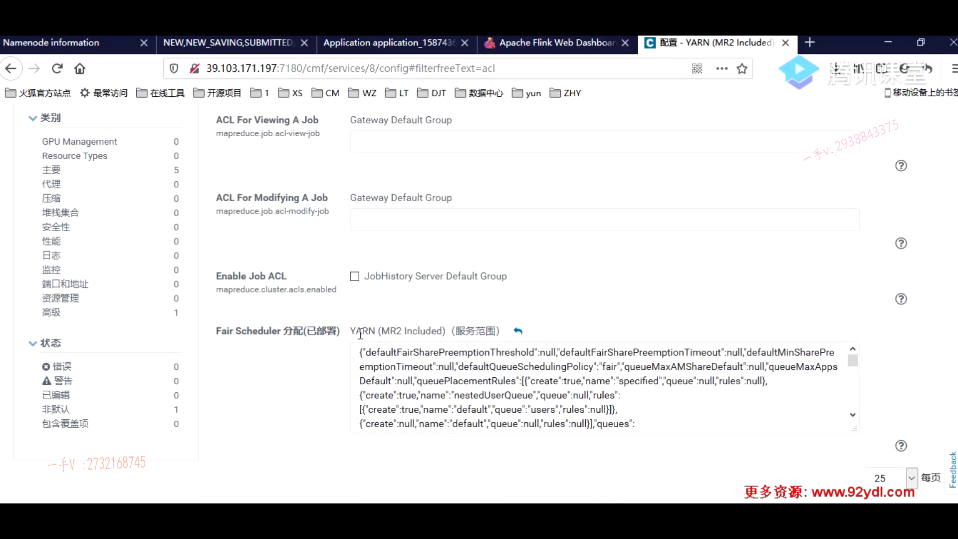
pyautogui.scroll(7, 359, 334)
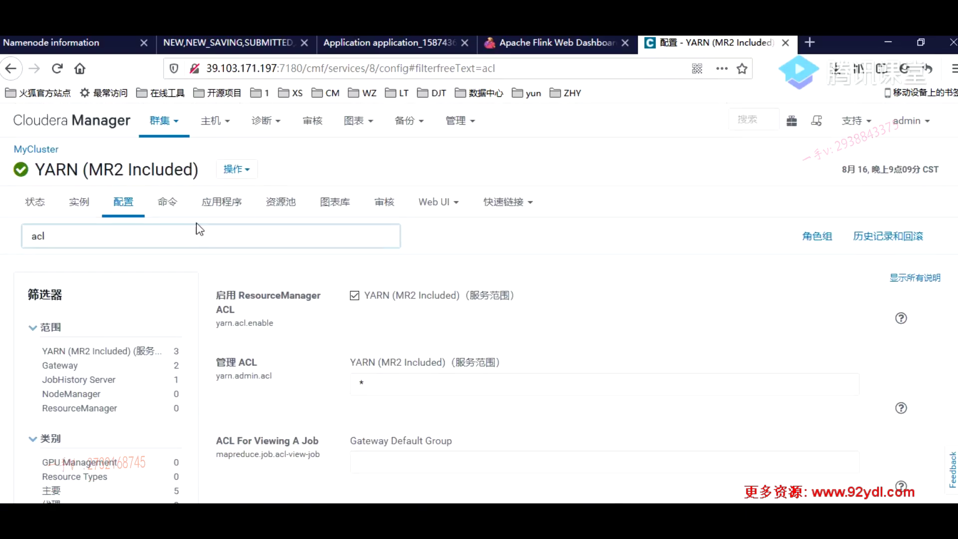
# Reopen pool creation from YARN's resource pool configuration with the name test1, highlight the asterisk in the submission access condition, and discard it
pyautogui.click(281, 202)
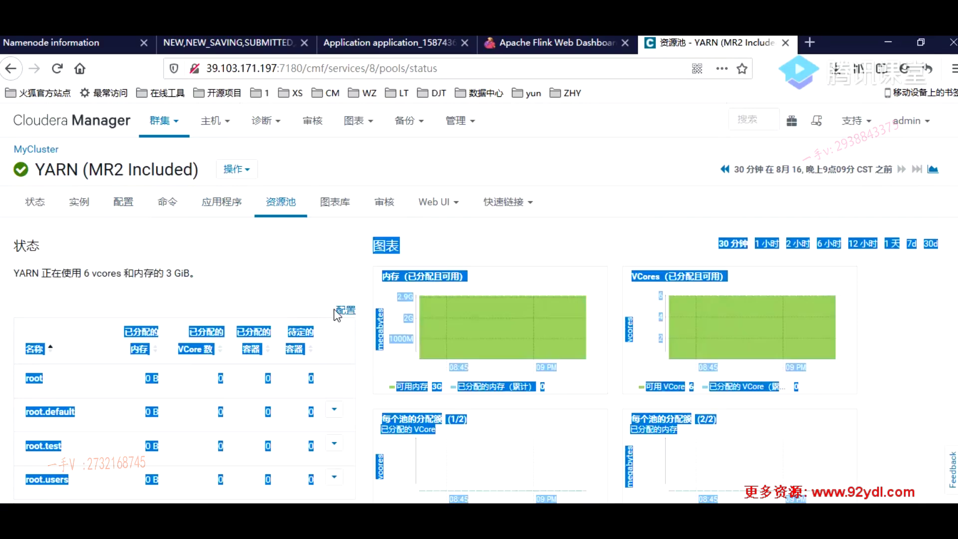
pyautogui.click(348, 311)
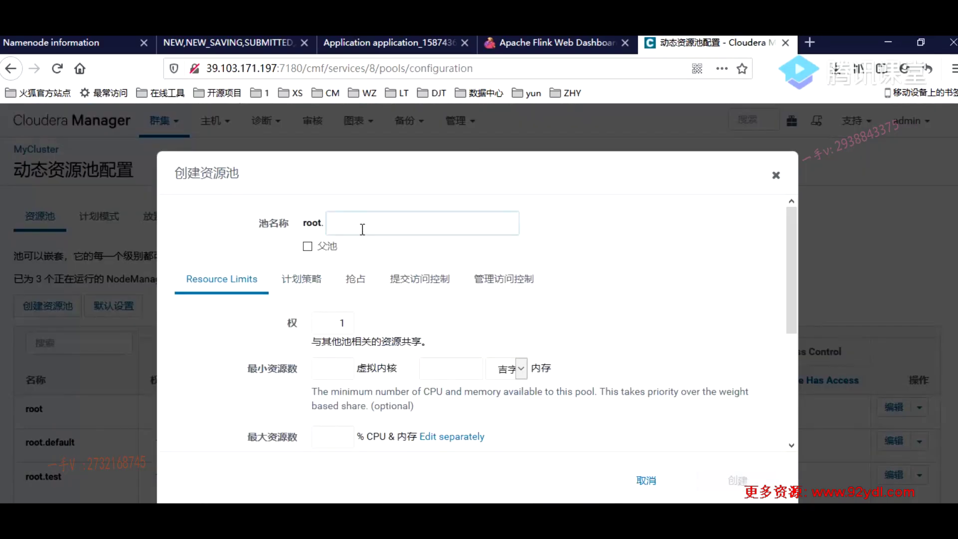
pyautogui.click(362, 228)
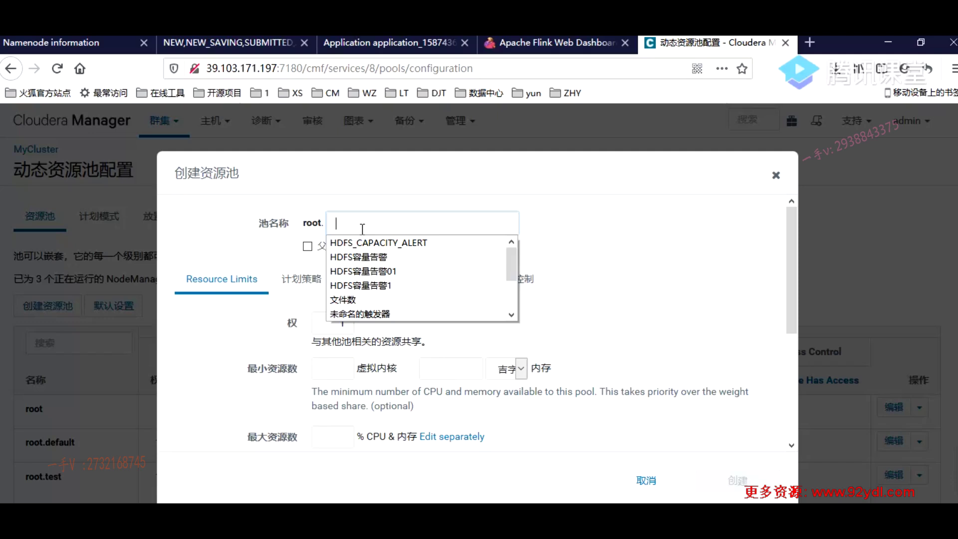
pyautogui.write('test1')
pyautogui.click(419, 279)
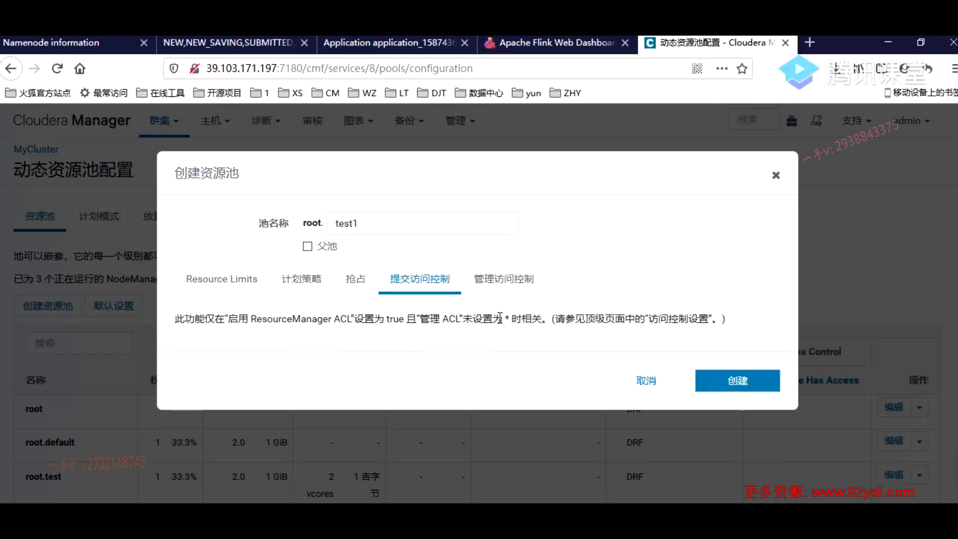
pyautogui.moveTo(502, 319); pyautogui.dragTo(512, 318)
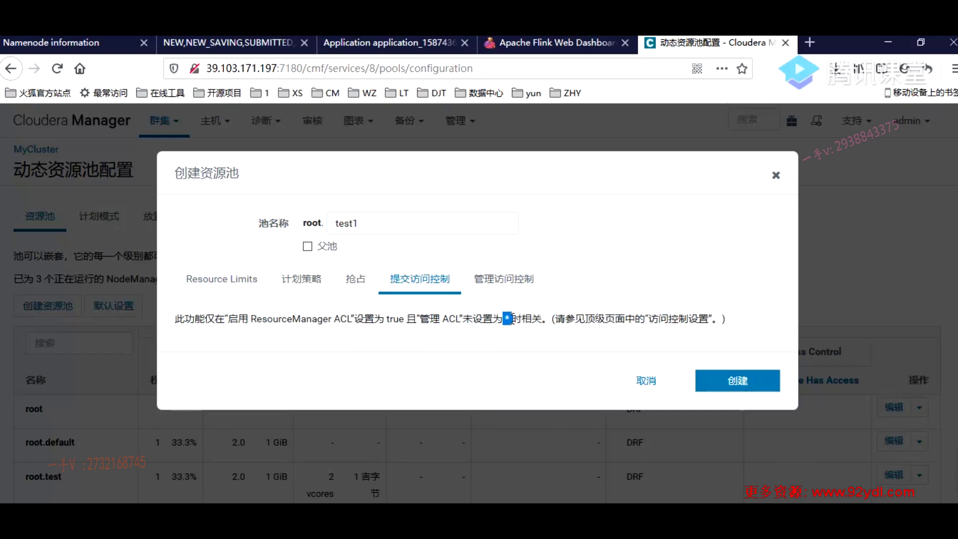
pyautogui.click(775, 175)
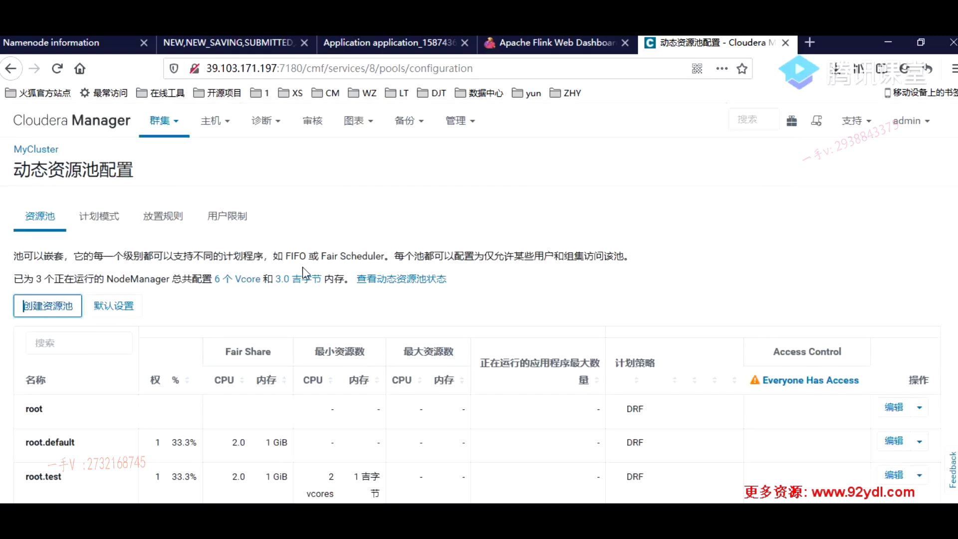
# Return to the YARN service configuration and highlight the value of the 管理 ACL (yarn.admin.acl) setting
pyautogui.click(160, 123)
pyautogui.click(203, 207)
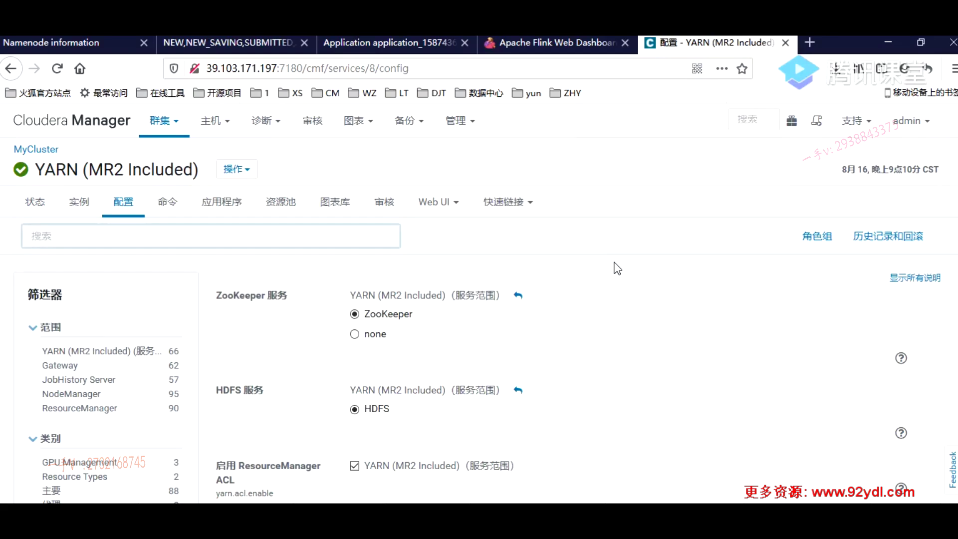
pyautogui.scroll(-4, 617, 268)
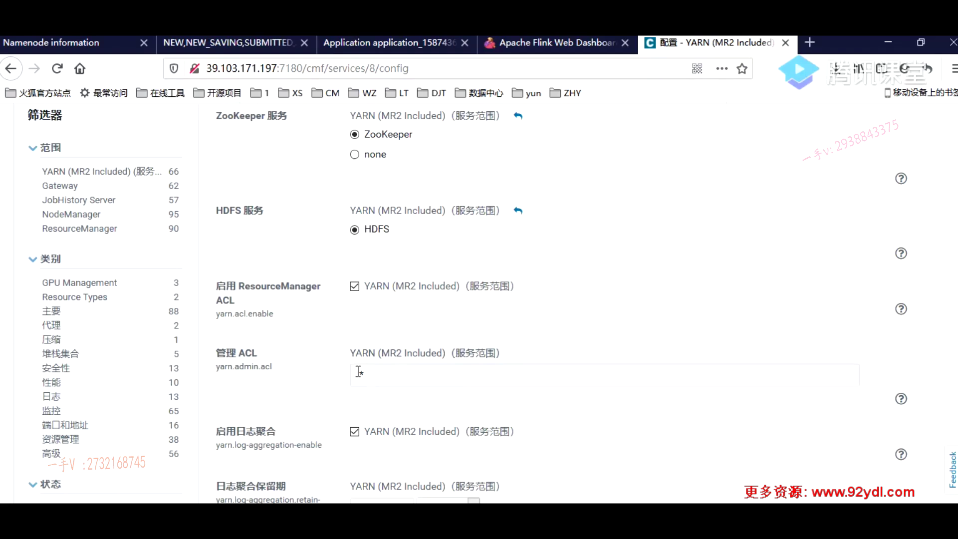
pyautogui.moveTo(372, 374); pyautogui.dragTo(329, 372)
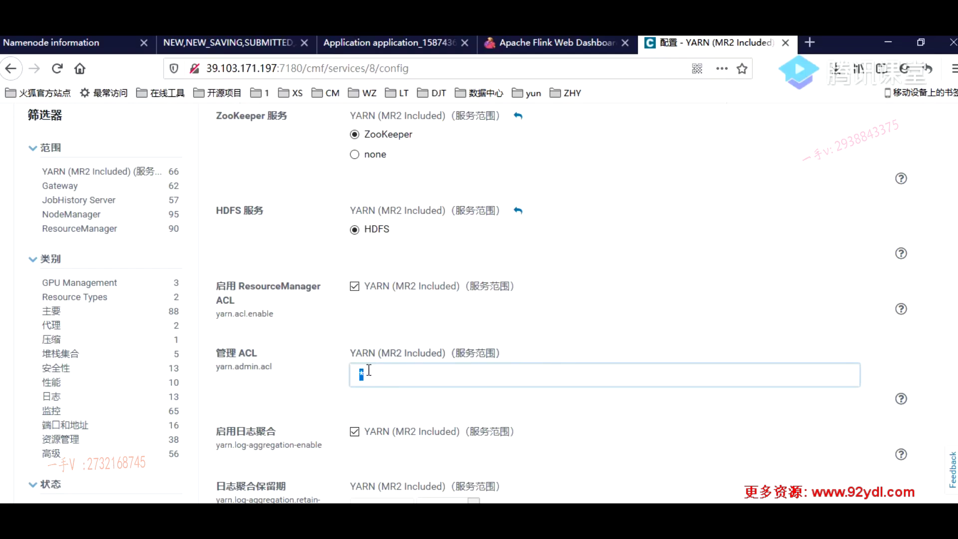
pyautogui.moveTo(369, 371); pyautogui.dragTo(318, 379)
pyautogui.click(389, 393)
pyautogui.moveTo(381, 374); pyautogui.dragTo(267, 376)
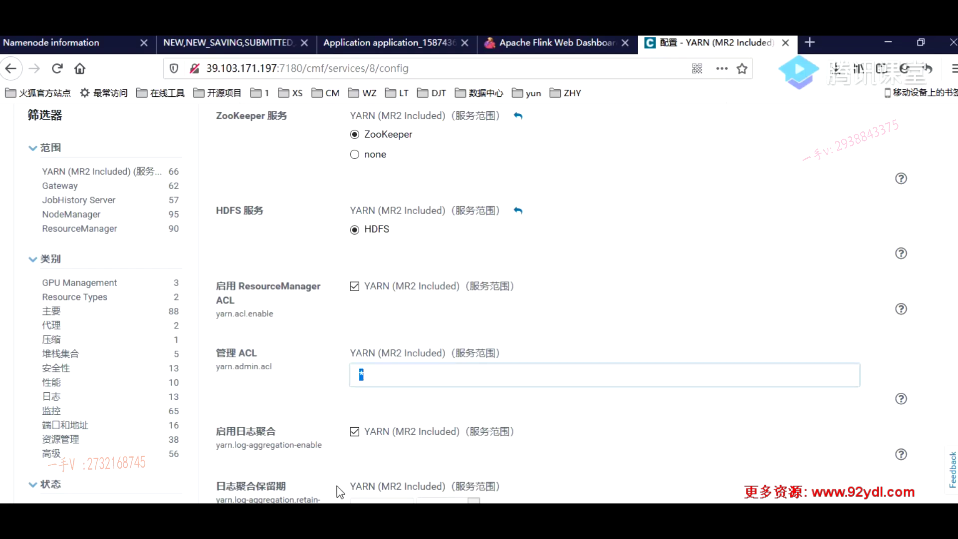
# Switch to the course document in WPS and go to section 1.6.3.5.5 on Web UI monitoring, down to the scheduler URL
pyautogui.hotkey('alt', 'Tab')
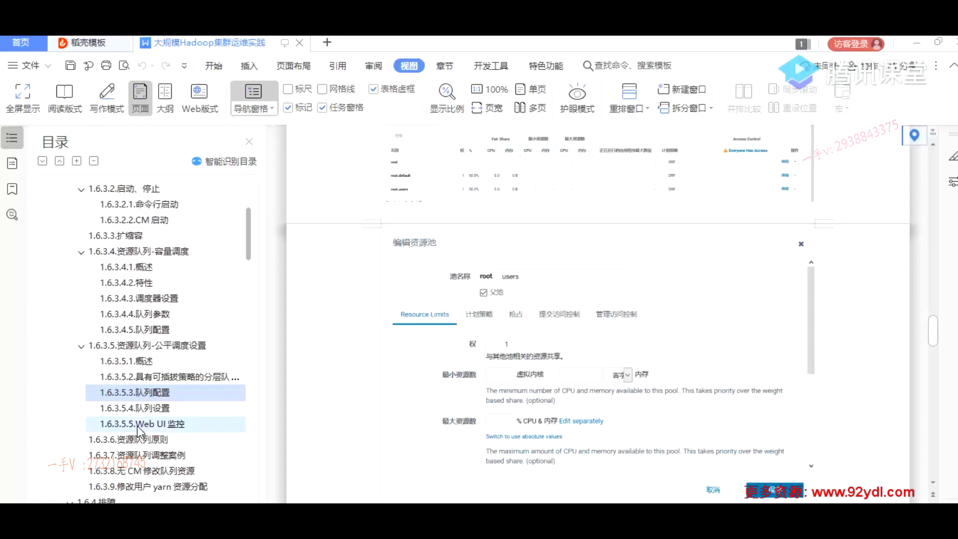
pyautogui.click(152, 408)
pyautogui.click(155, 428)
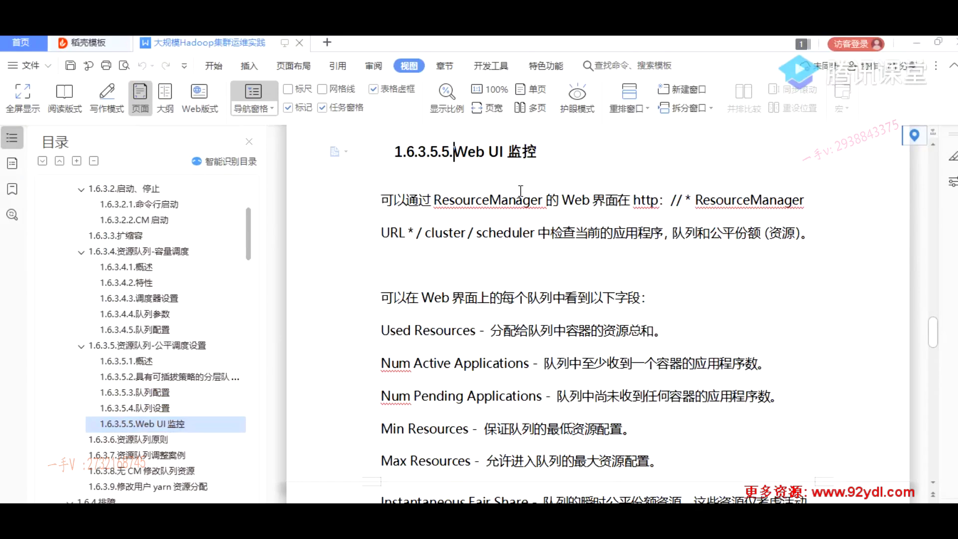
pyautogui.click(503, 234)
# Switch back to Cloudera Manager and open YARN's ResourceManager web UI at dmp002:8088
pyautogui.hotkey('alt', 'Tab')
pyautogui.scroll(5, 274, 220)
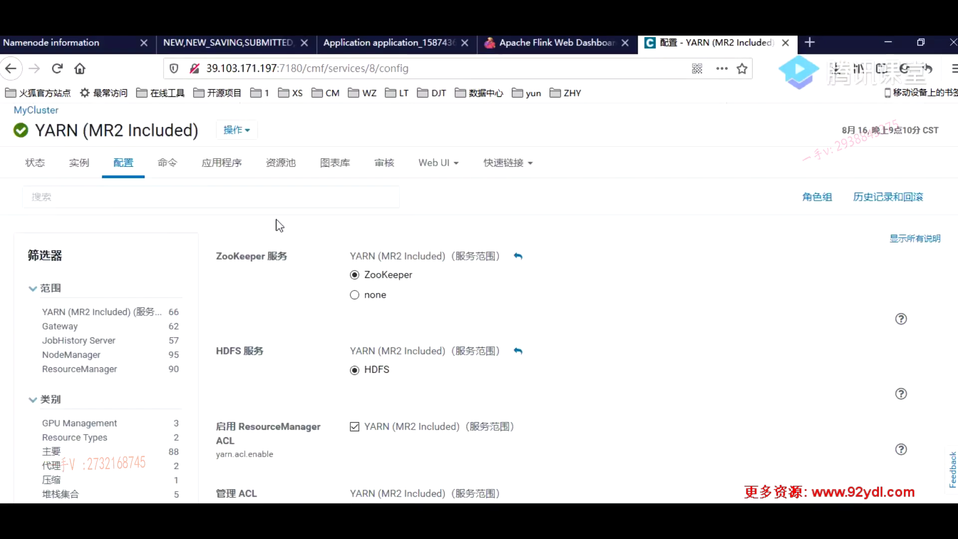
pyautogui.click(435, 201)
pyautogui.click(463, 234)
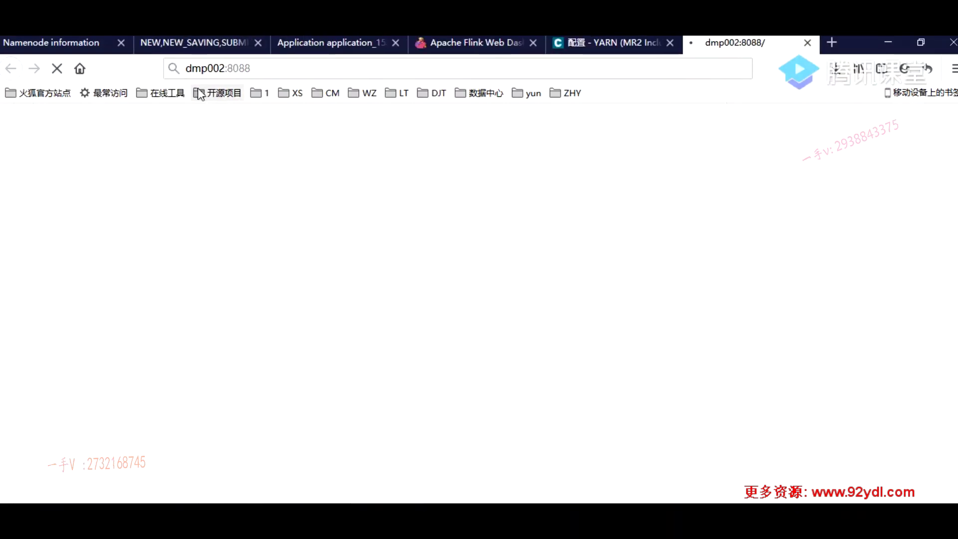
# Copy dmp002's public IP from the Alibaba Cloud ECS instance list and load the ResourceManager web UI in Firefox at 39.103.176.217:8088
pyautogui.hotkey('alt', 'Tab')
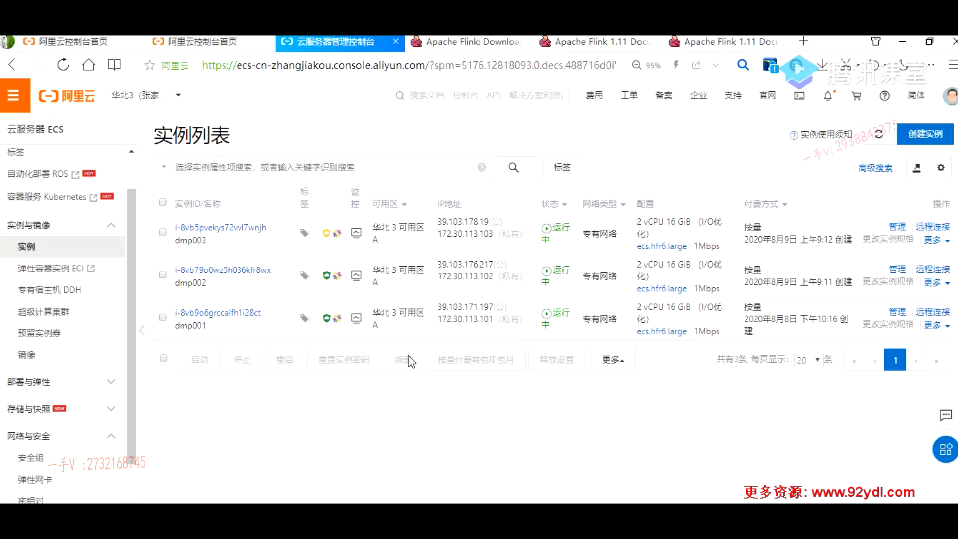
pyautogui.click(513, 263)
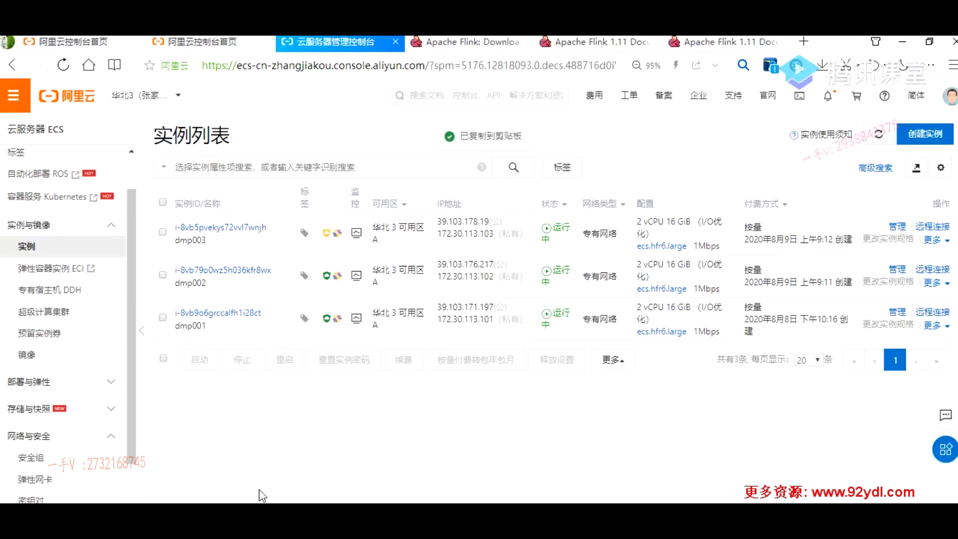
pyautogui.hotkey('alt', 'Tab')
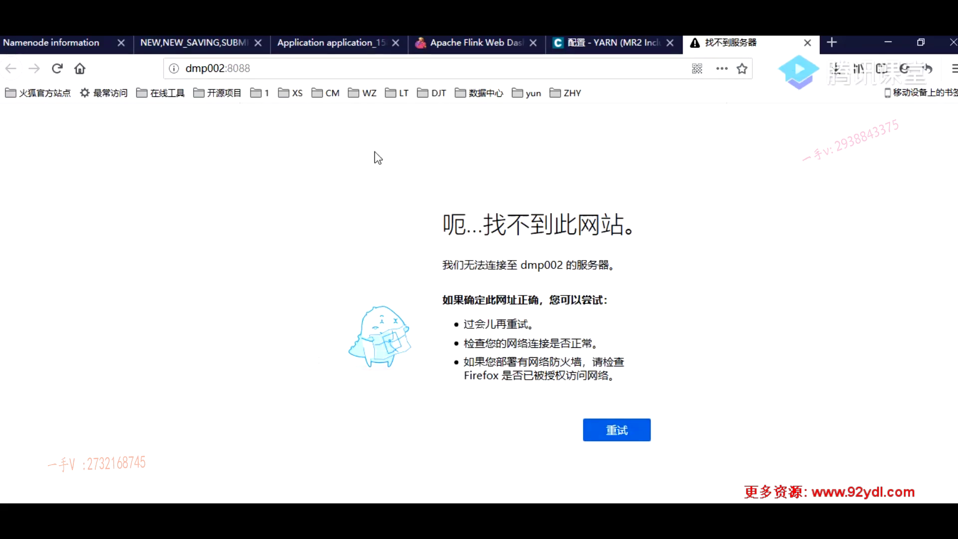
pyautogui.doubleClick(201, 69)
pyautogui.hotkey('ctrl', 'v')
pyautogui.press('Return')
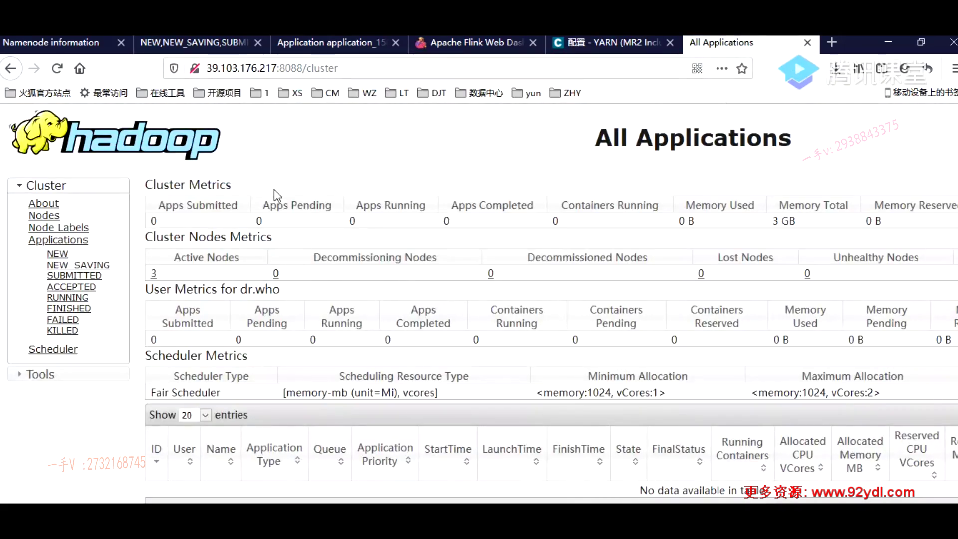
# Open the ResourceManager's Scheduler page and go to the Application Queues section
pyautogui.scroll(-2, 274, 193)
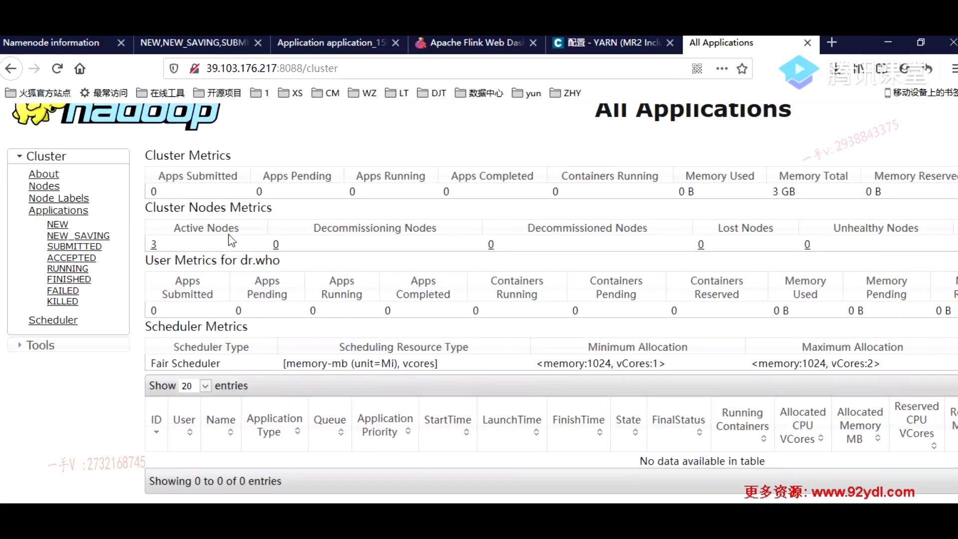
pyautogui.click(64, 322)
pyautogui.scroll(-3, 340, 285)
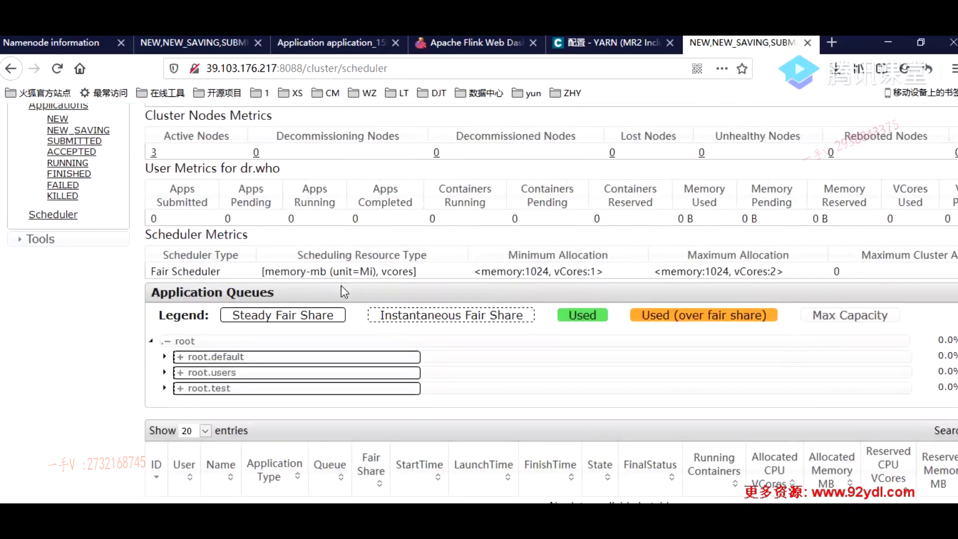
pyautogui.scroll(-1, 340, 286)
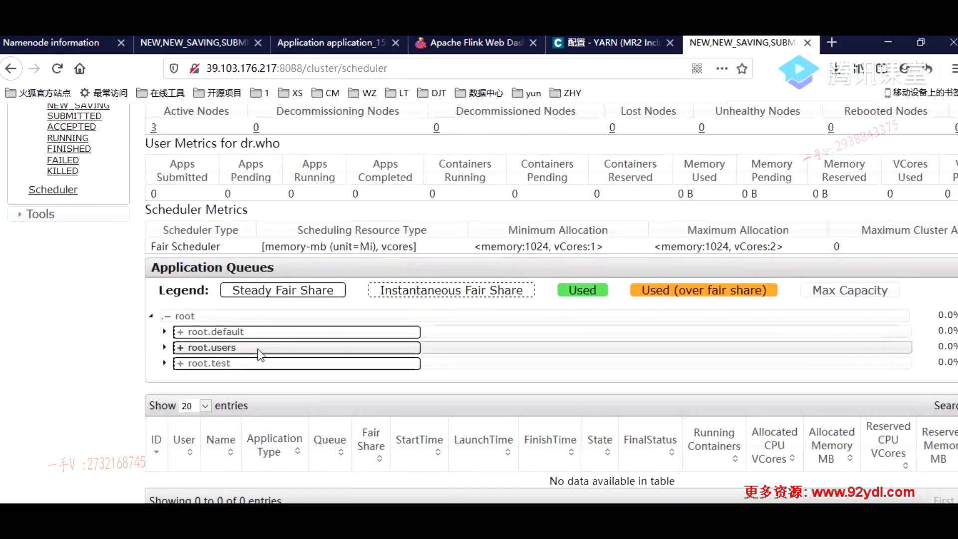
# Expand the root.test queue and examine its used, minimum, maximum and fair share resources and preemption status
pyautogui.click(165, 362)
pyautogui.scroll(-5, 166, 361)
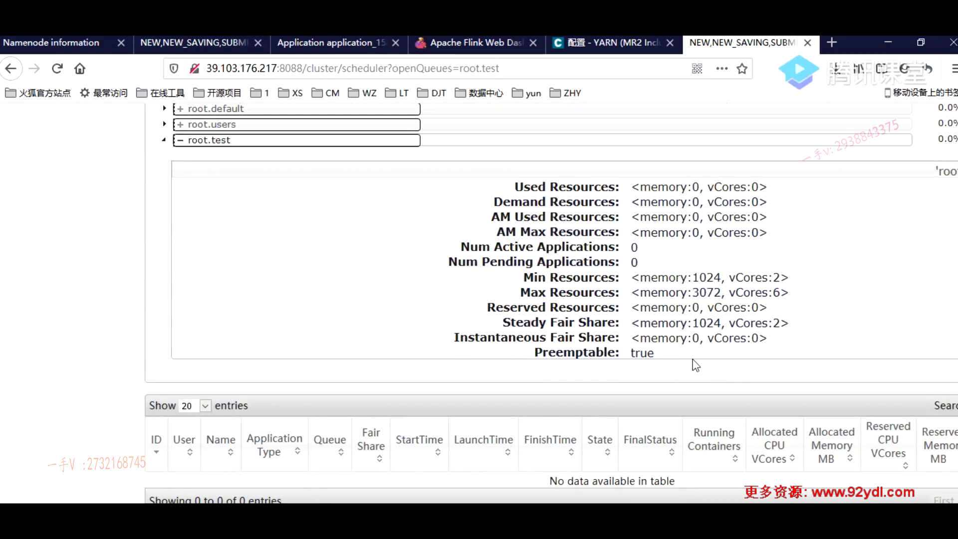
pyautogui.scroll(-1, 696, 365)
# Open the cluster's active nodes list and examine each node's address, memory and vCores
pyautogui.scroll(5, 693, 366)
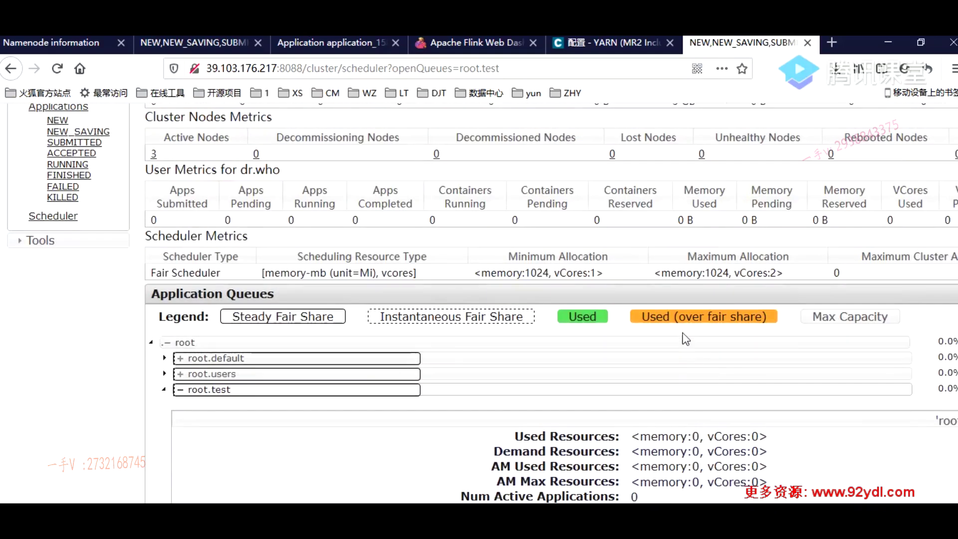
pyautogui.scroll(3, 684, 337)
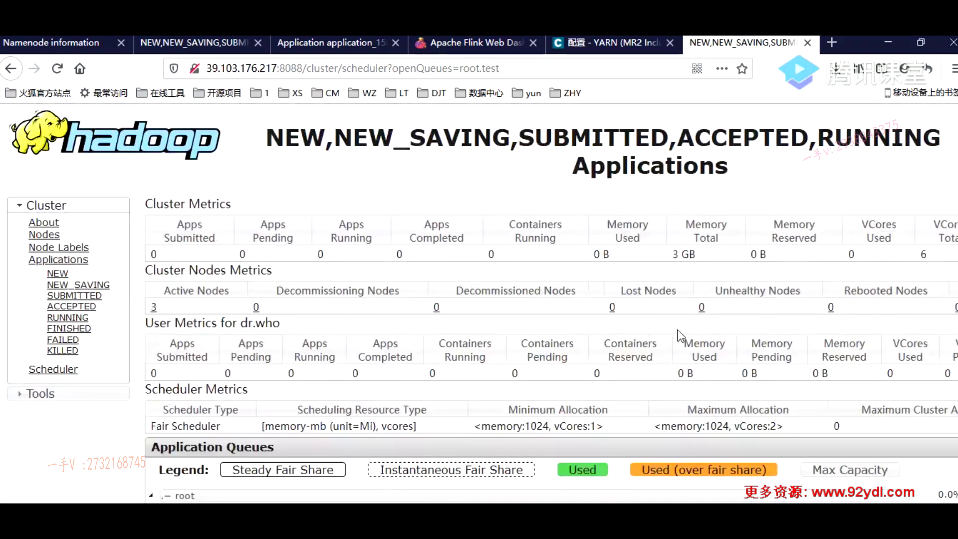
pyautogui.click(154, 307)
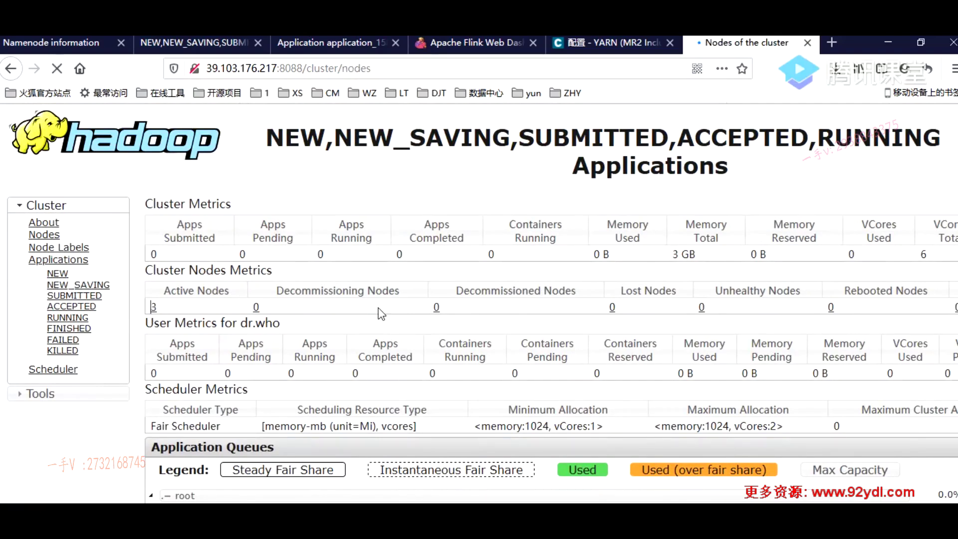
pyautogui.scroll(-3, 380, 314)
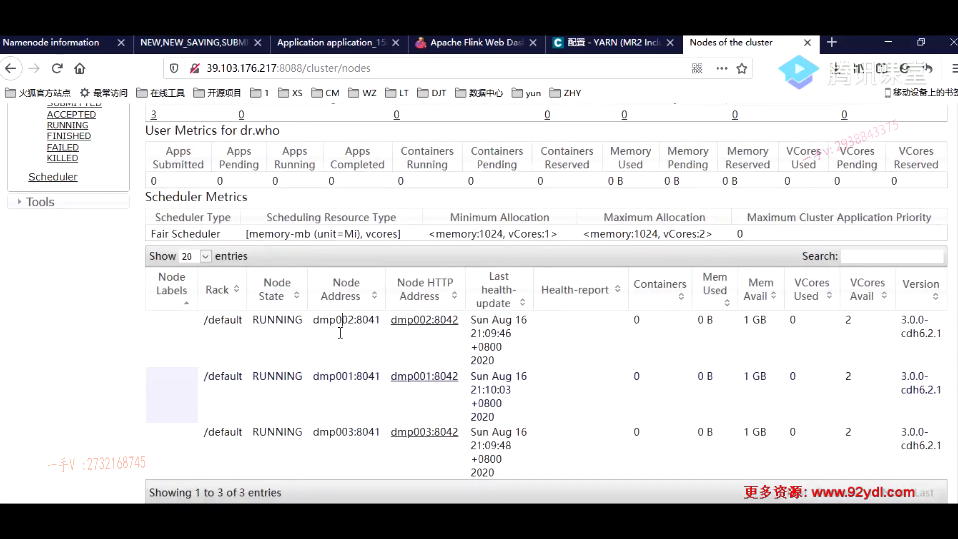
# Switch to the course document in WPS and go to section 1.6.3.6 资源队列原则 to view the Yarn队列模型 diagram
pyautogui.moveTo(75, 521)
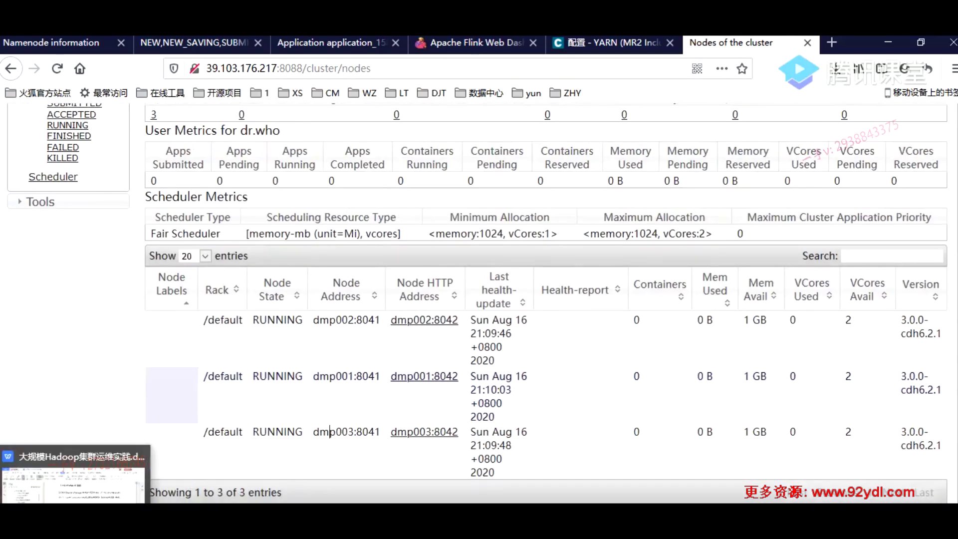
pyautogui.click(75, 477)
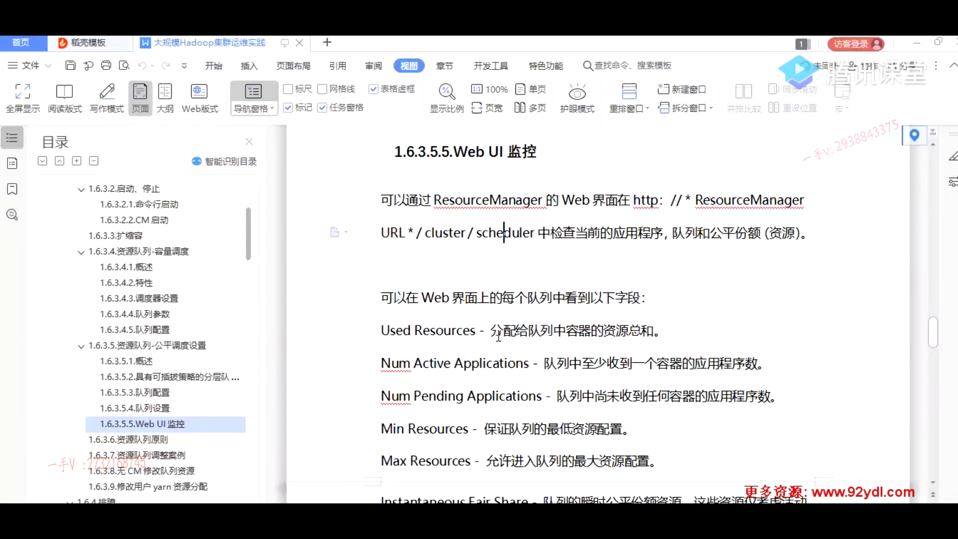
pyautogui.scroll(-1, 334, 418)
pyautogui.click(122, 439)
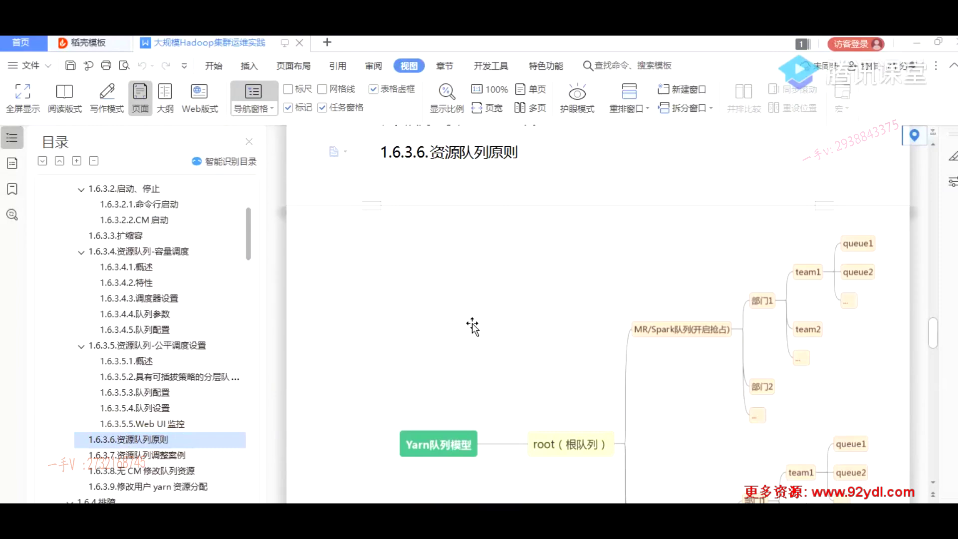
pyautogui.scroll(-2, 472, 327)
pyautogui.scroll(-2, 472, 327)
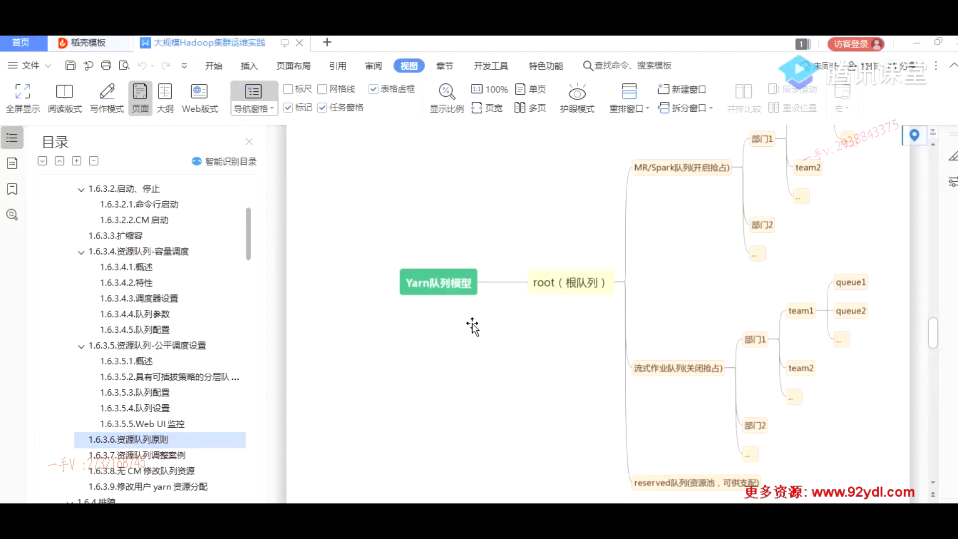
pyautogui.scroll(6, 604, 349)
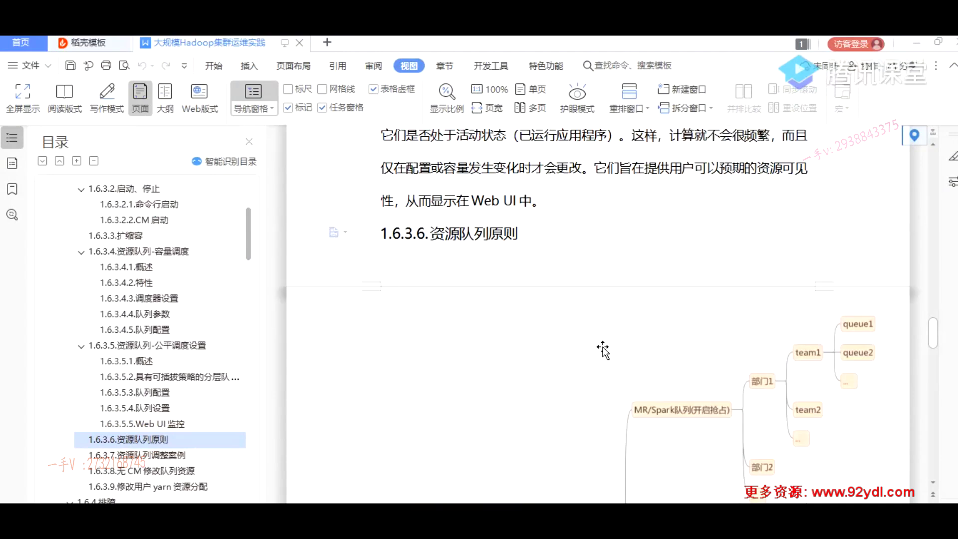
pyautogui.scroll(-5, 603, 349)
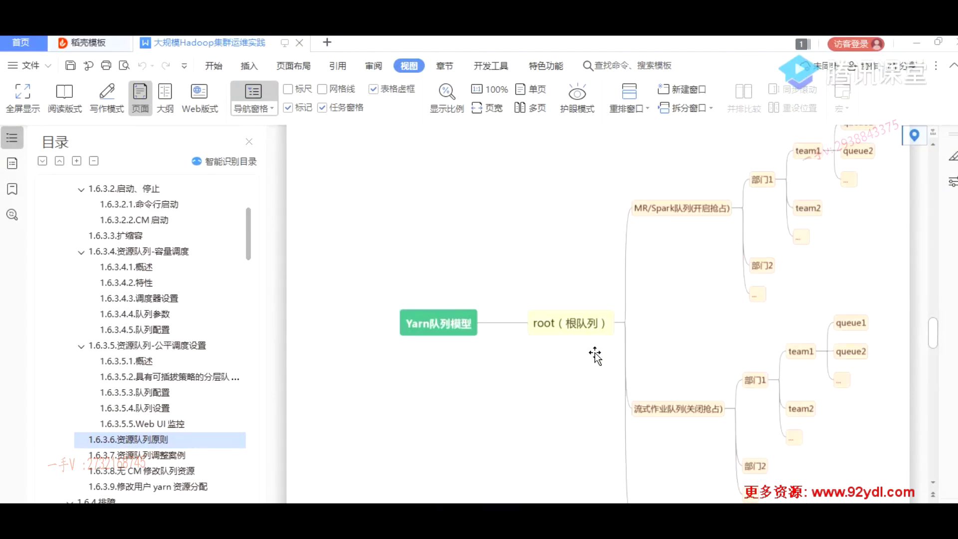
# Collapse the ribbon, select the Yarn队列模型 diagram and examine its MR/Spark, streaming and reserved queue branches
pyautogui.click(953, 66)
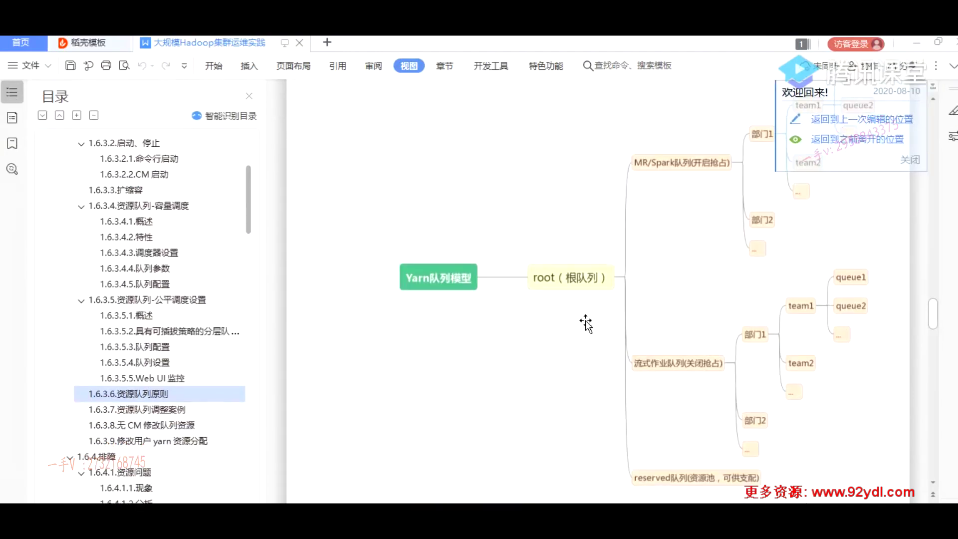
pyautogui.click(561, 363)
pyautogui.scroll(1, 493, 406)
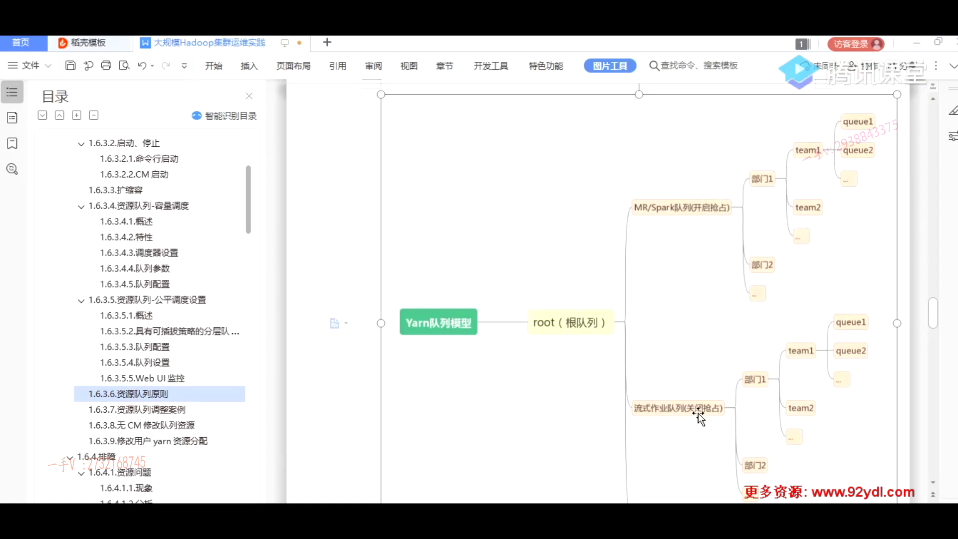
pyautogui.scroll(-1, 748, 358)
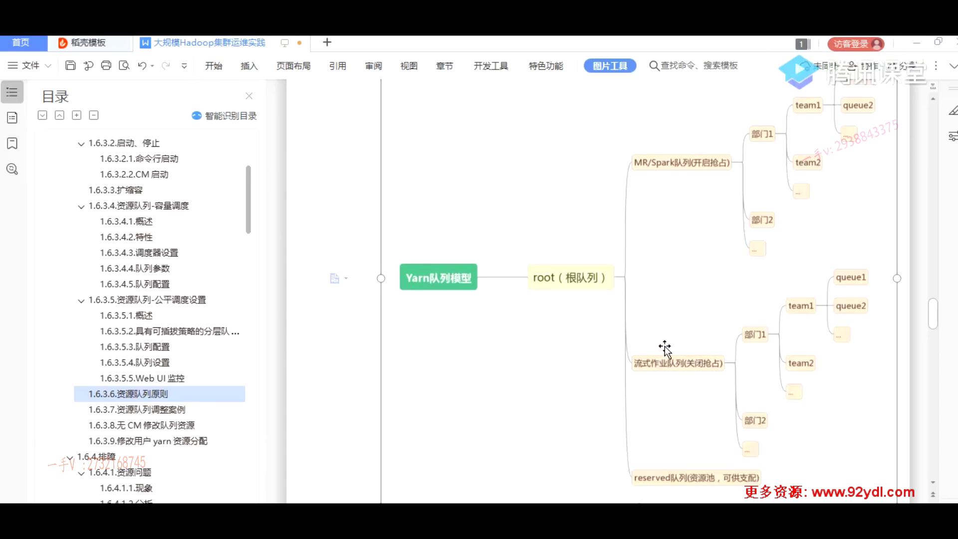
pyautogui.scroll(1, 714, 379)
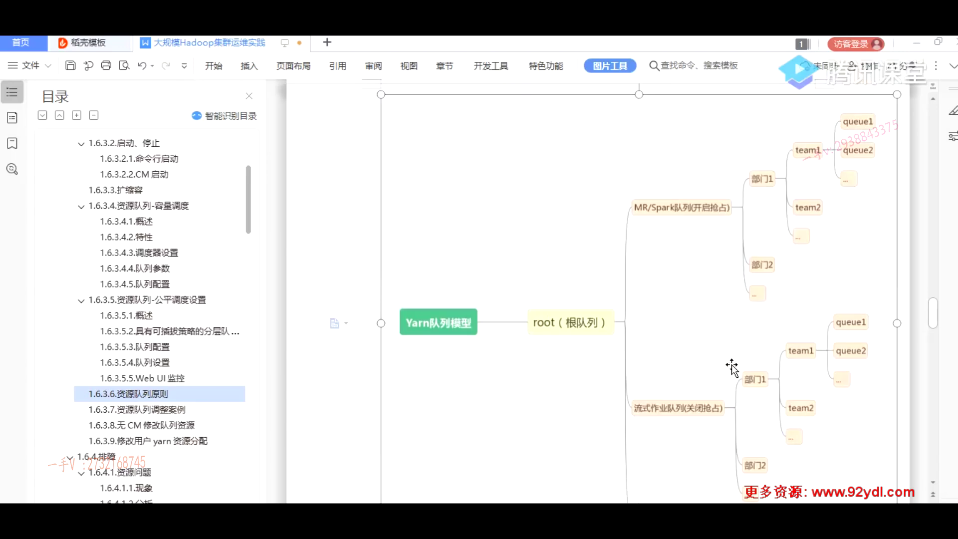
pyautogui.scroll(1, 757, 334)
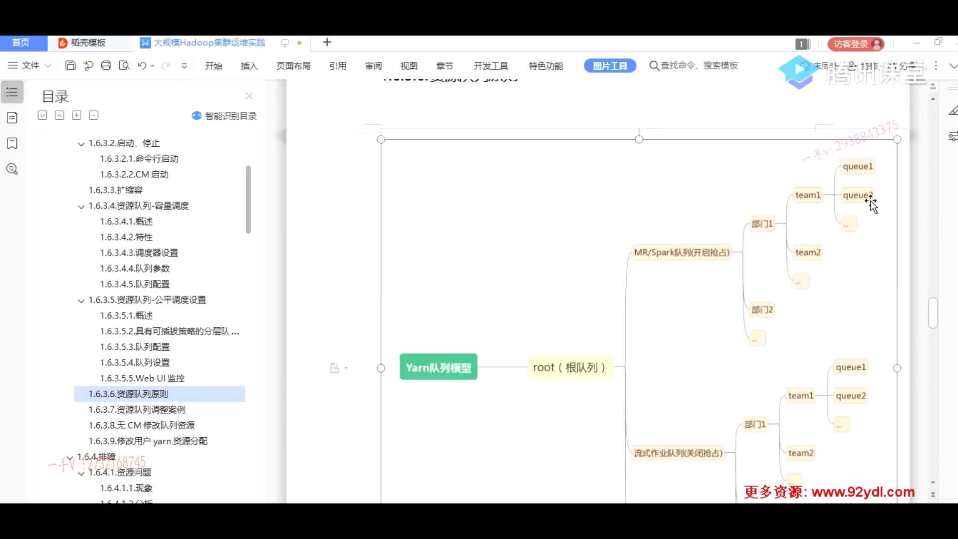
pyautogui.scroll(-2, 872, 252)
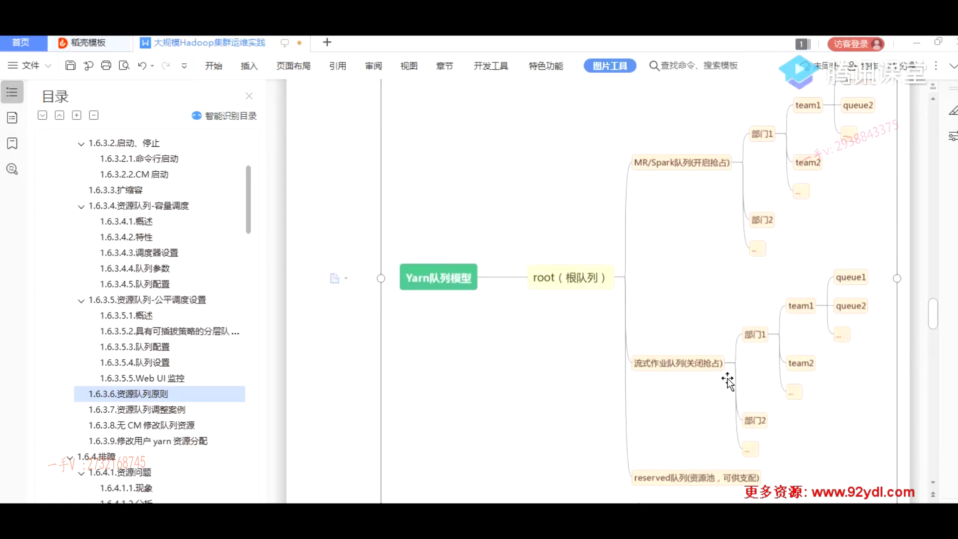
# Go to section 1.6.3.7 资源队列调整案例 and highlight 非生产型 in the first sentence of the case
pyautogui.scroll(-3, 728, 380)
pyautogui.scroll(-5, 727, 380)
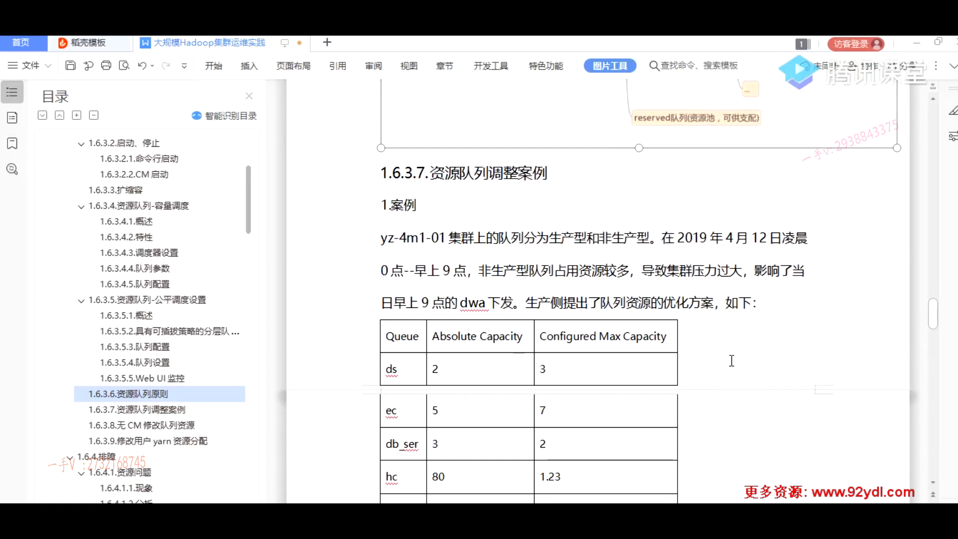
pyautogui.scroll(-1, 737, 348)
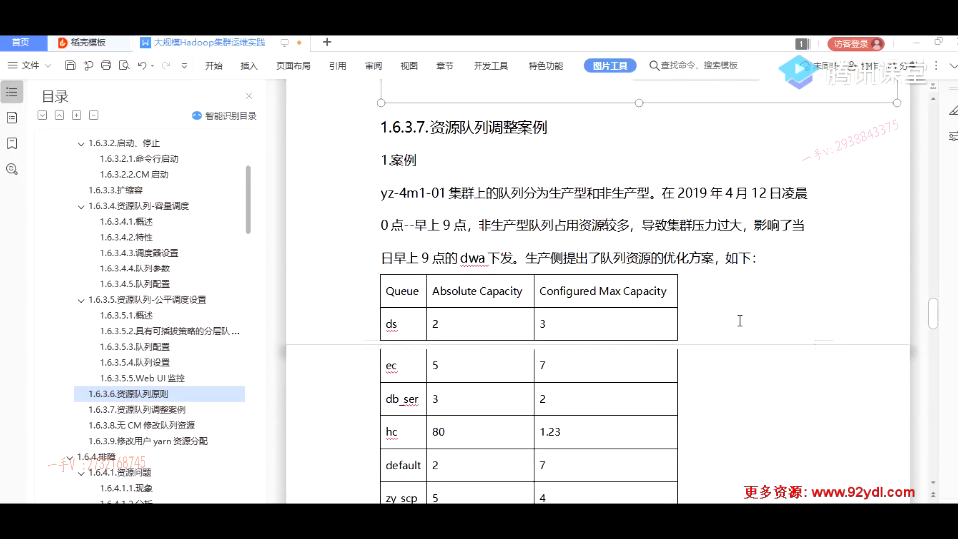
pyautogui.moveTo(549, 193); pyautogui.dragTo(647, 194)
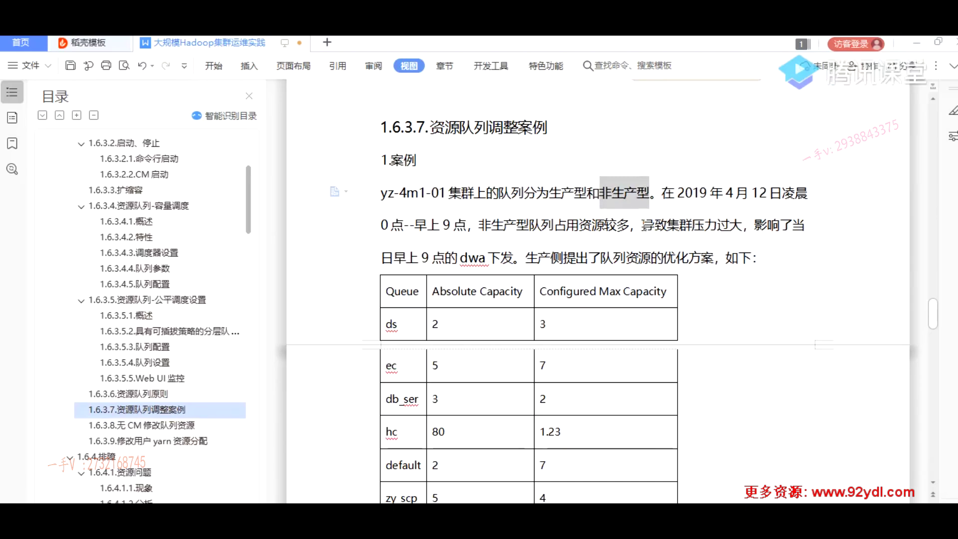
# Highlight the phrase 非生产型队列占用资源较多 in the case description, then clear the selection
pyautogui.click(701, 205)
pyautogui.click(392, 225)
pyautogui.moveTo(477, 223); pyautogui.dragTo(629, 227)
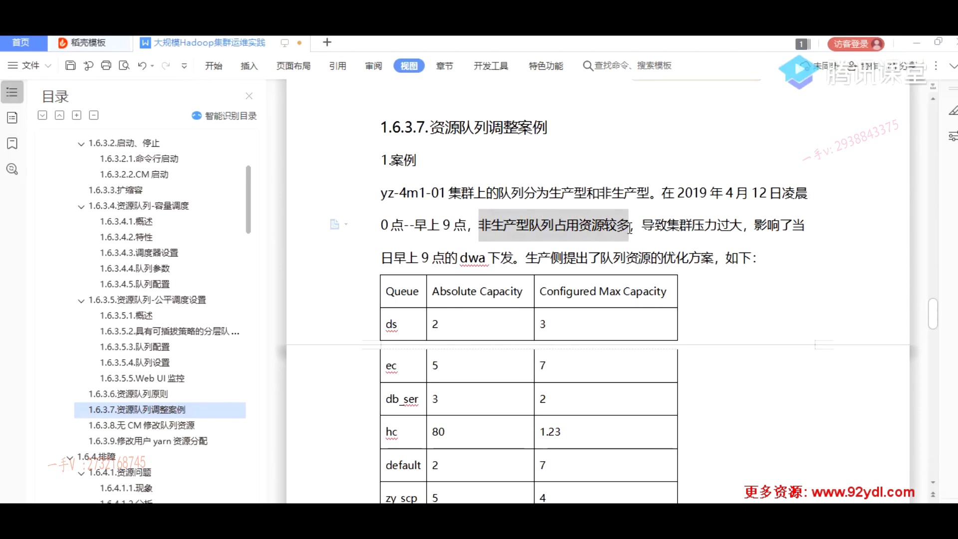
pyautogui.click(750, 226)
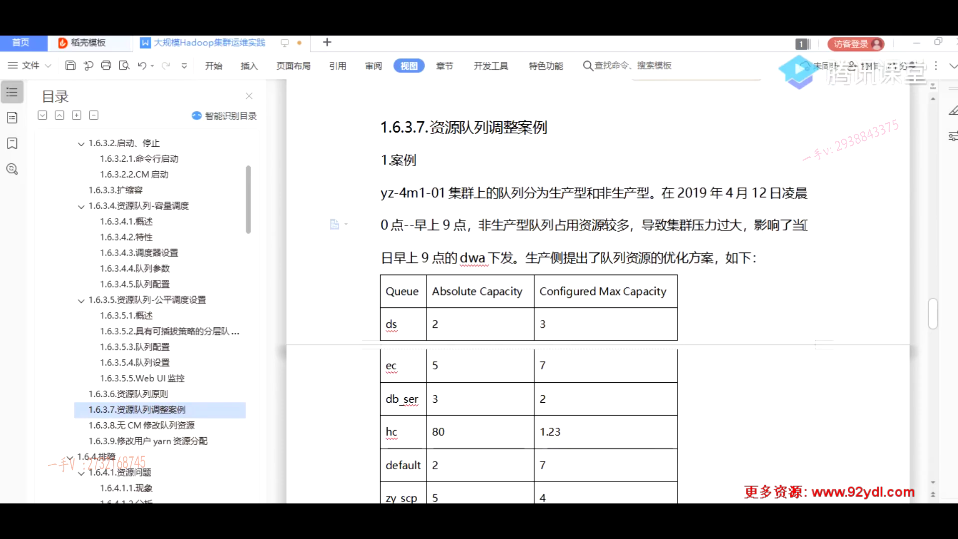